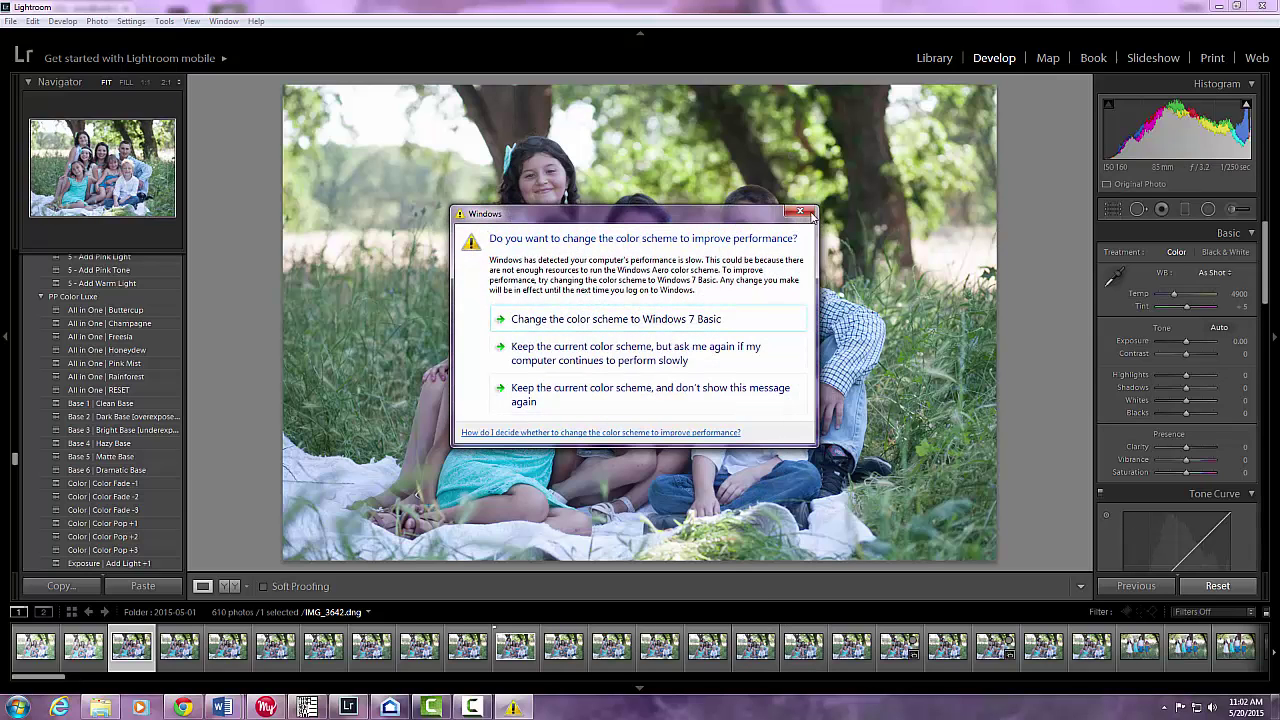
# Step: Close the Windows color scheme prompt and view family shots IMG_3642, IMG_3643, IMG_3645 and IMG_3650 for comparison
pyautogui.click(803, 212)
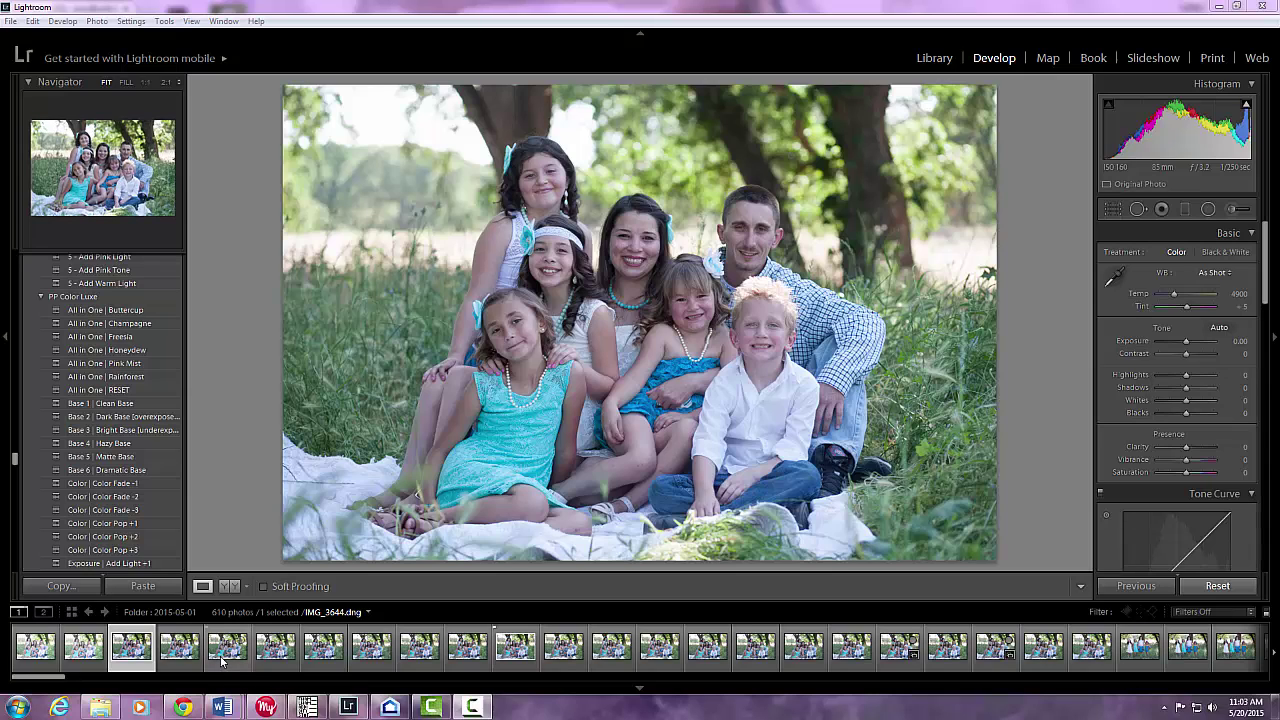
pyautogui.click(118, 651)
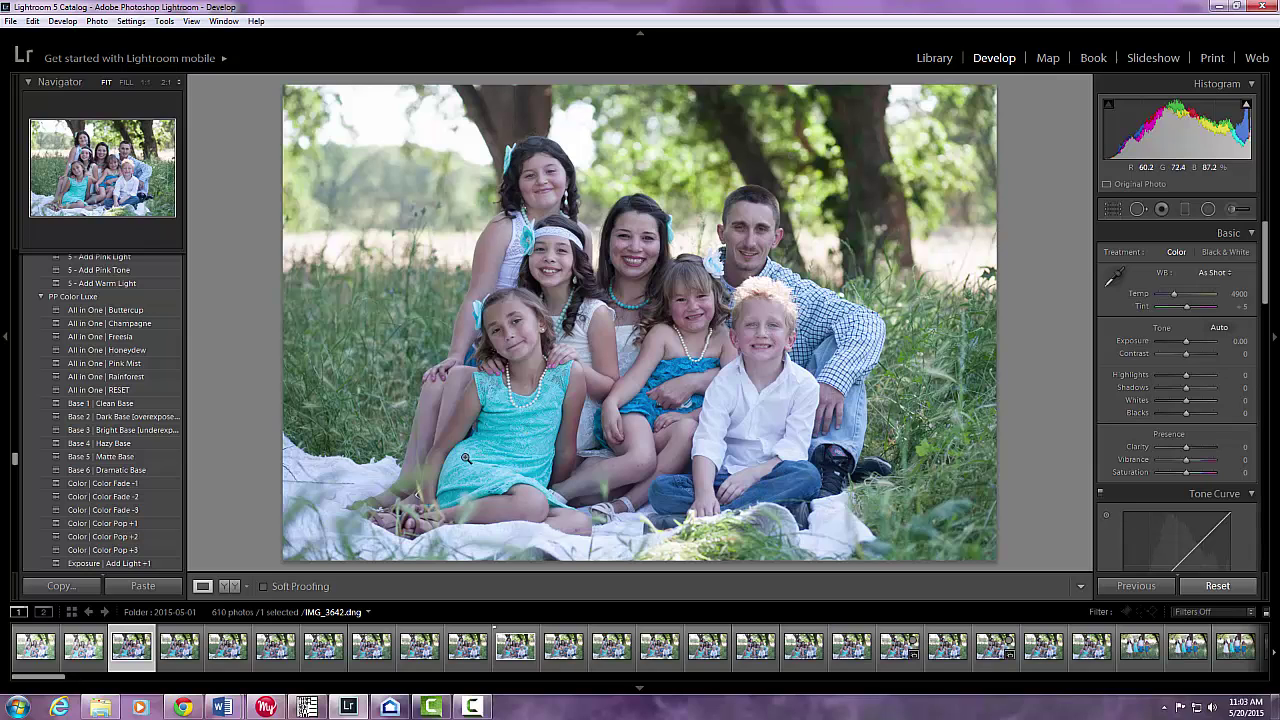
pyautogui.click(170, 652)
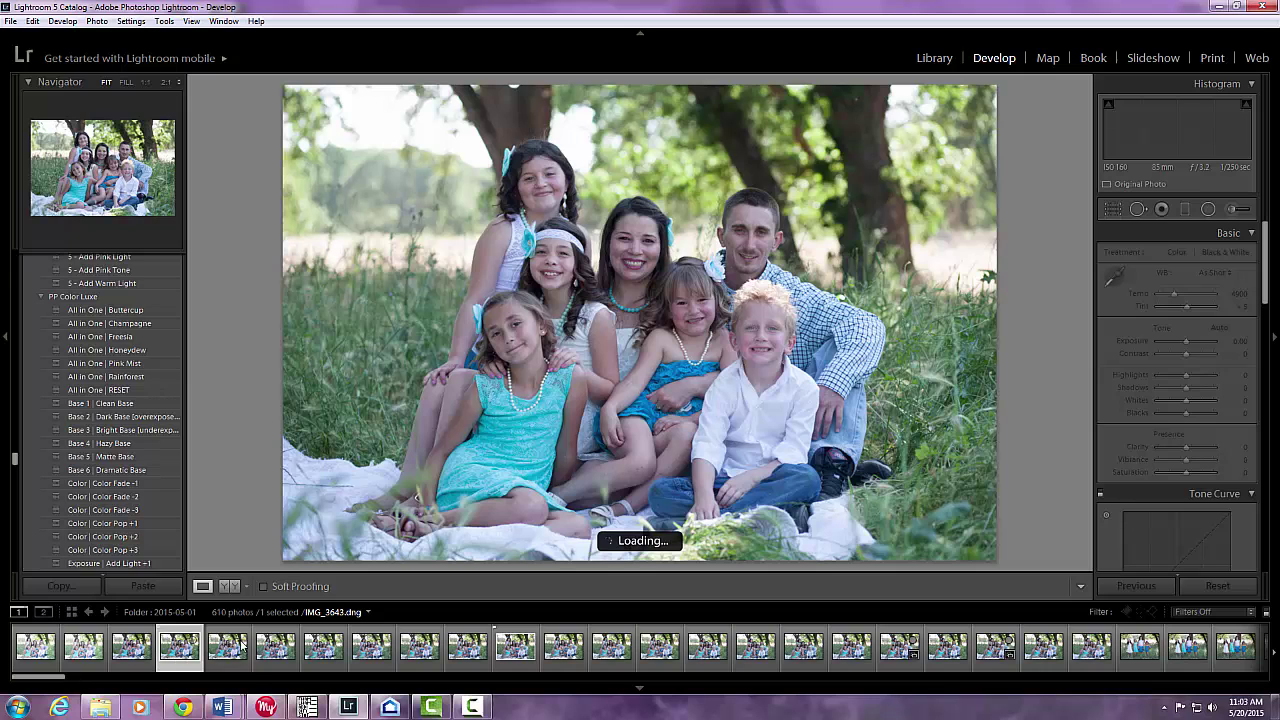
pyautogui.click(278, 649)
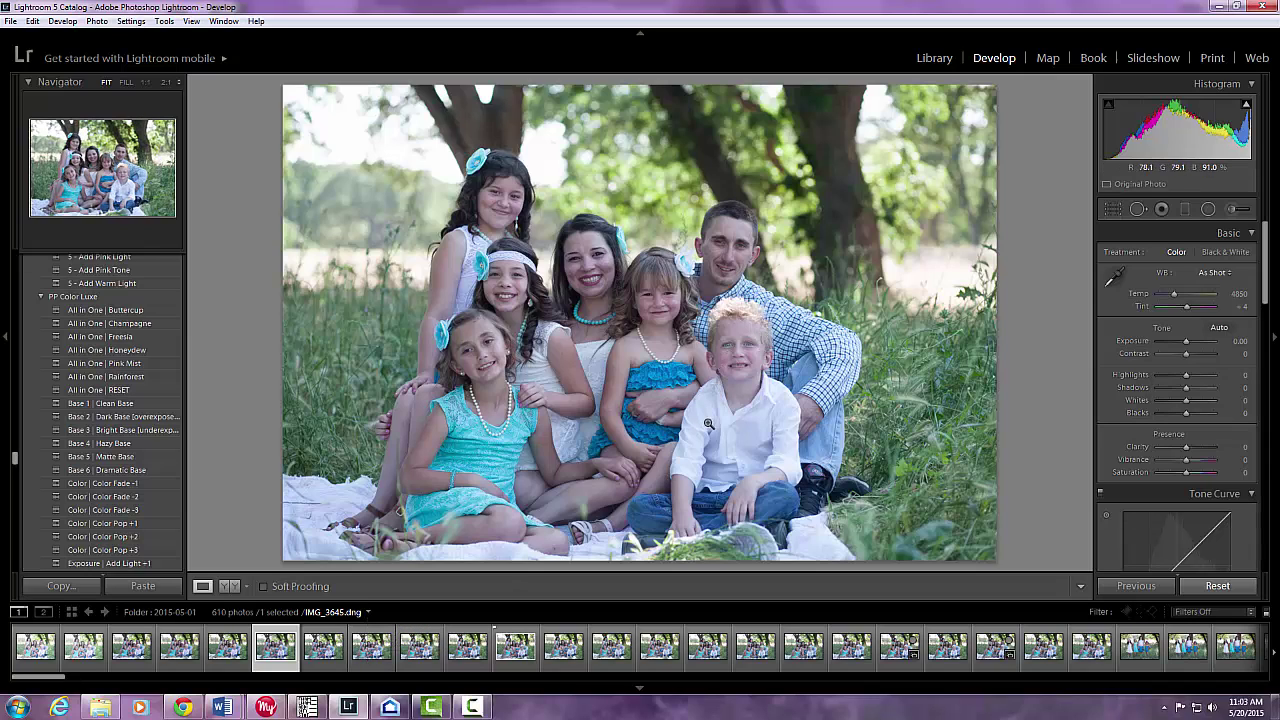
pyautogui.click(518, 650)
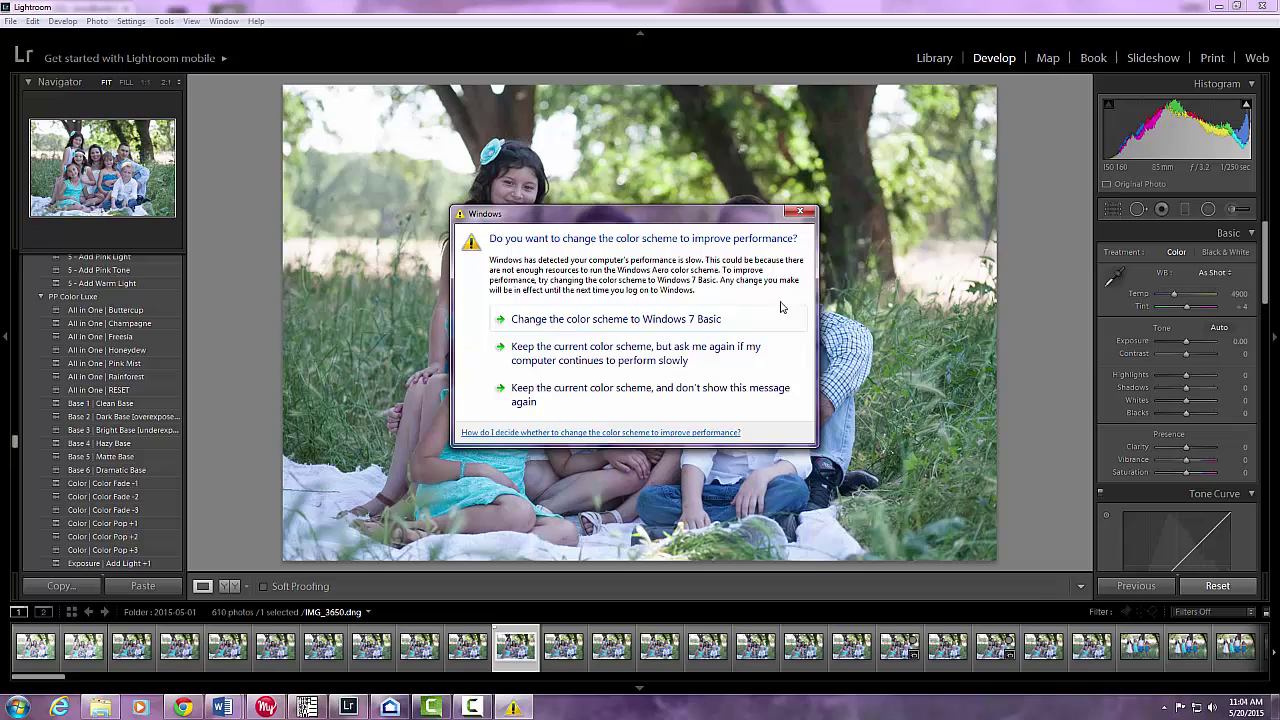
# Step: Keep the current Windows color scheme without further messages and check the sharpness of the faces in IMG_3650 at 1:1
pyautogui.click(695, 396)
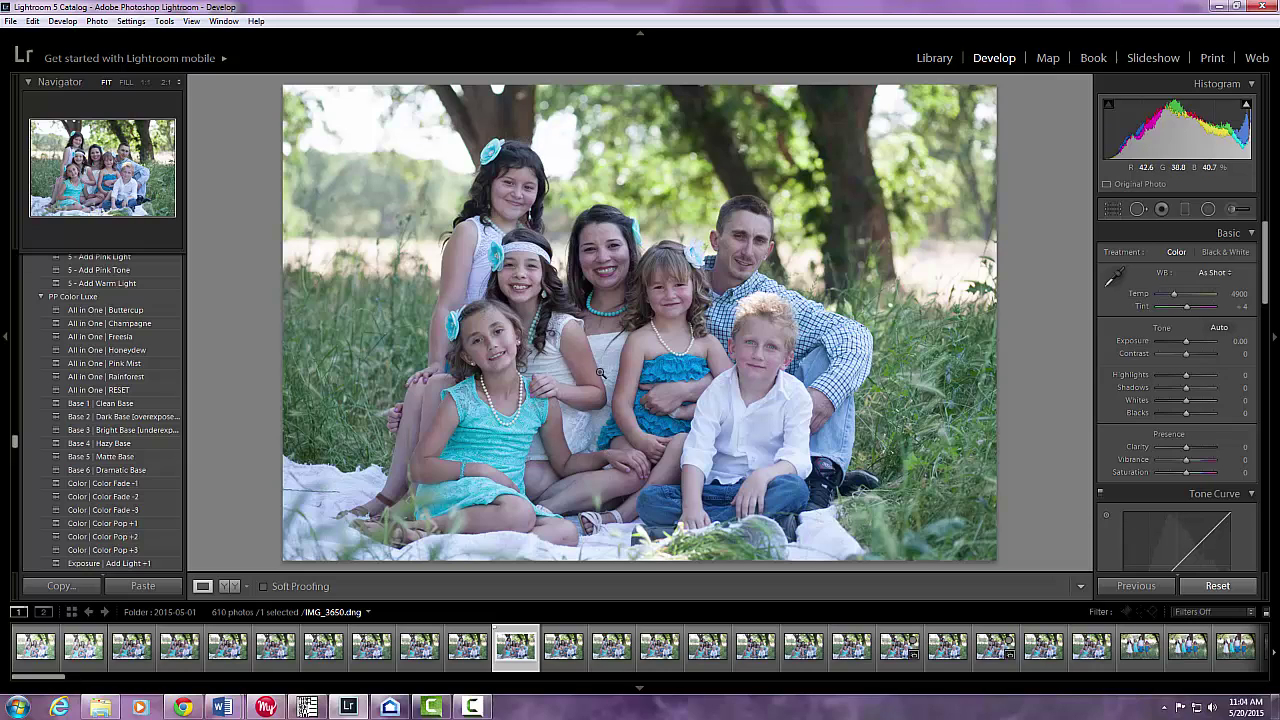
pyautogui.click(622, 262)
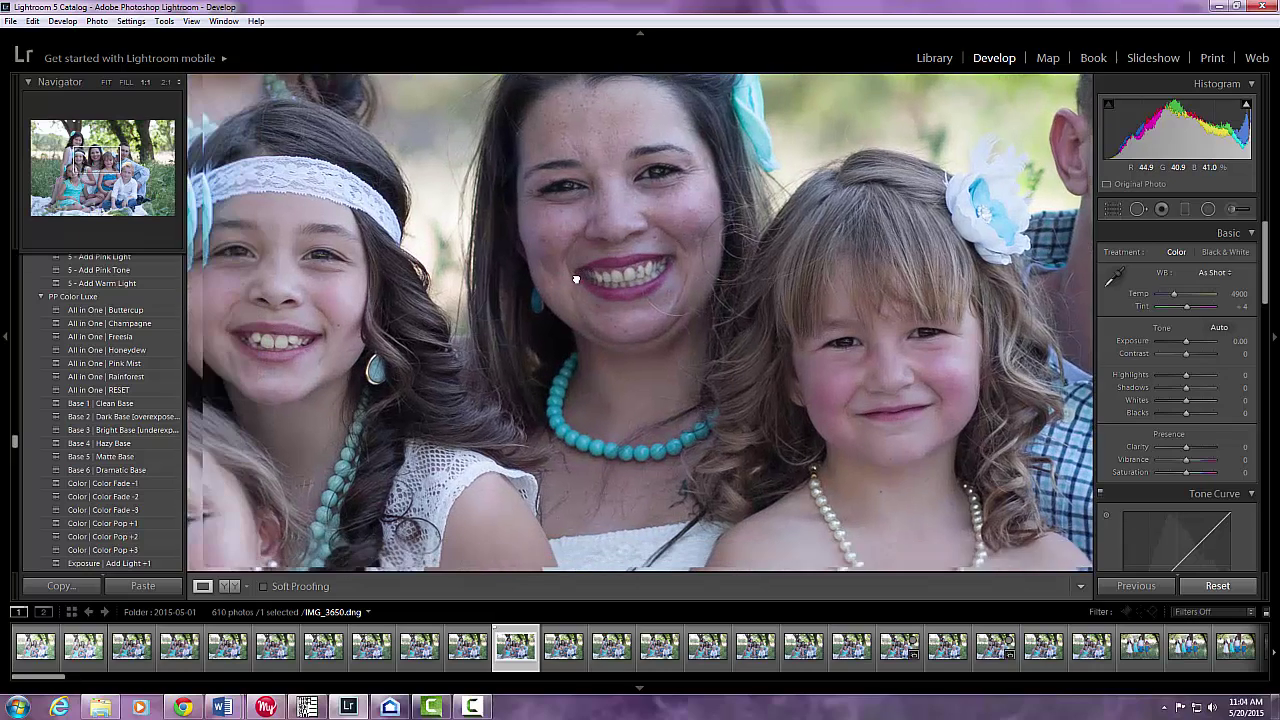
pyautogui.moveTo(576, 280); pyautogui.dragTo(770, 268)
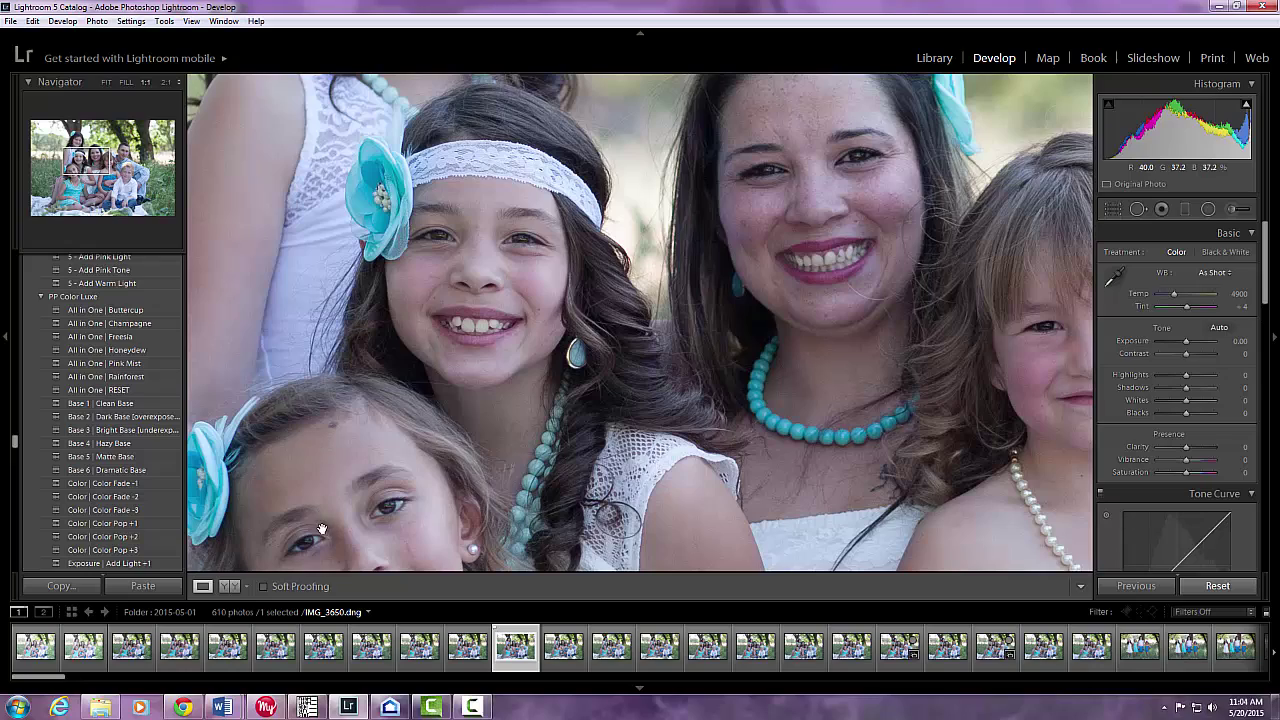
pyautogui.moveTo(829, 200); pyautogui.dragTo(454, 237)
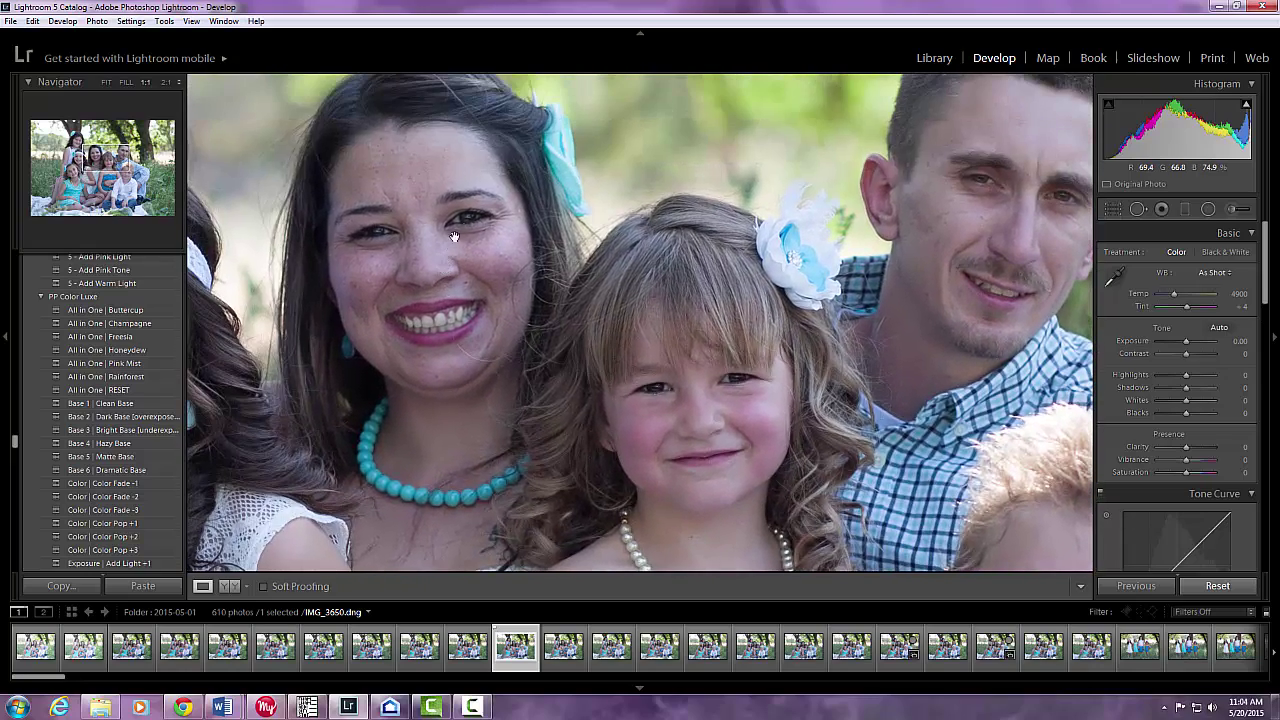
pyautogui.click(526, 337)
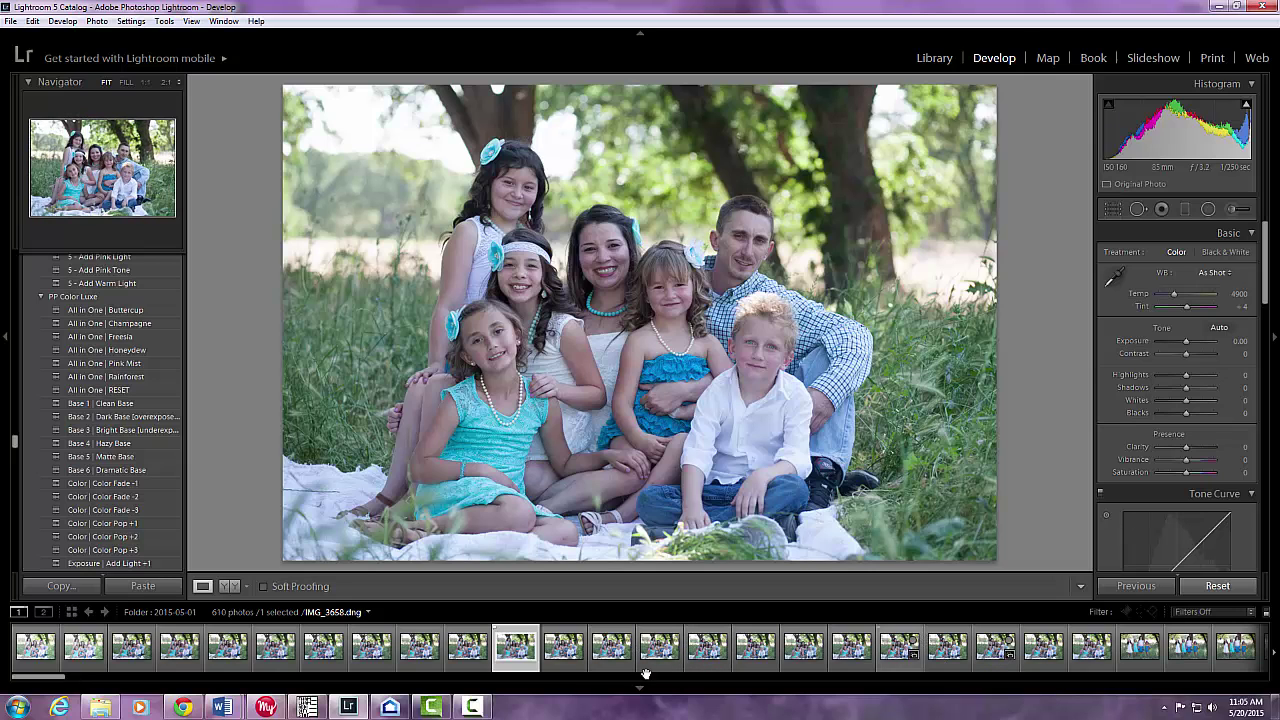
# Step: Open the boy's close-up IMG_3682 from the filmstrip and check the sharpness of his eyes at 1:1
pyautogui.moveTo(30, 677); pyautogui.dragTo(56, 677)
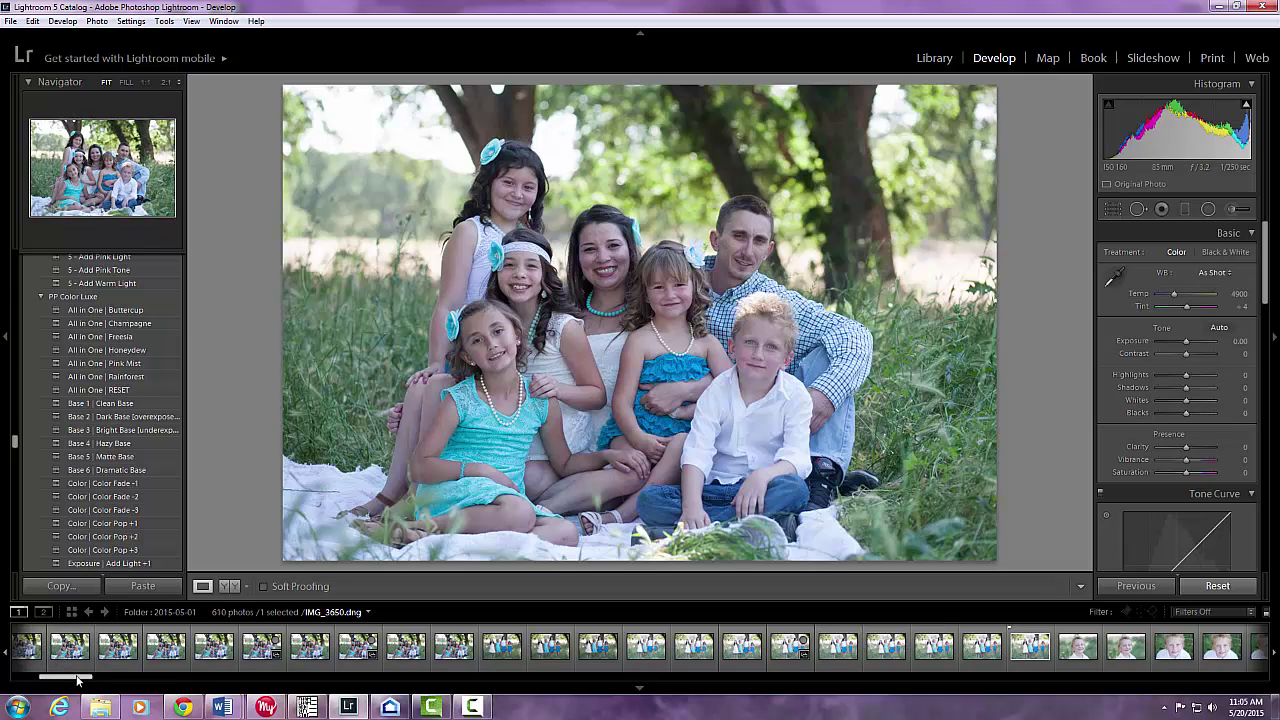
pyautogui.moveTo(78, 678); pyautogui.dragTo(101, 680)
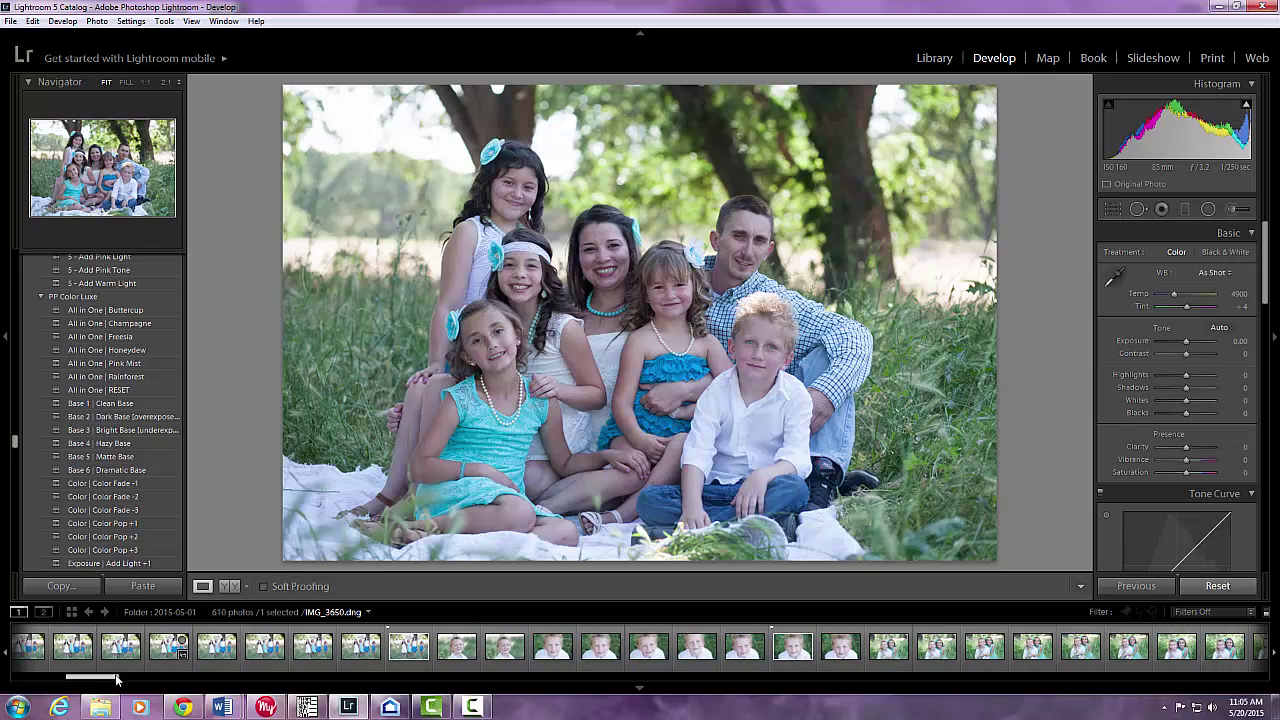
pyautogui.click(794, 648)
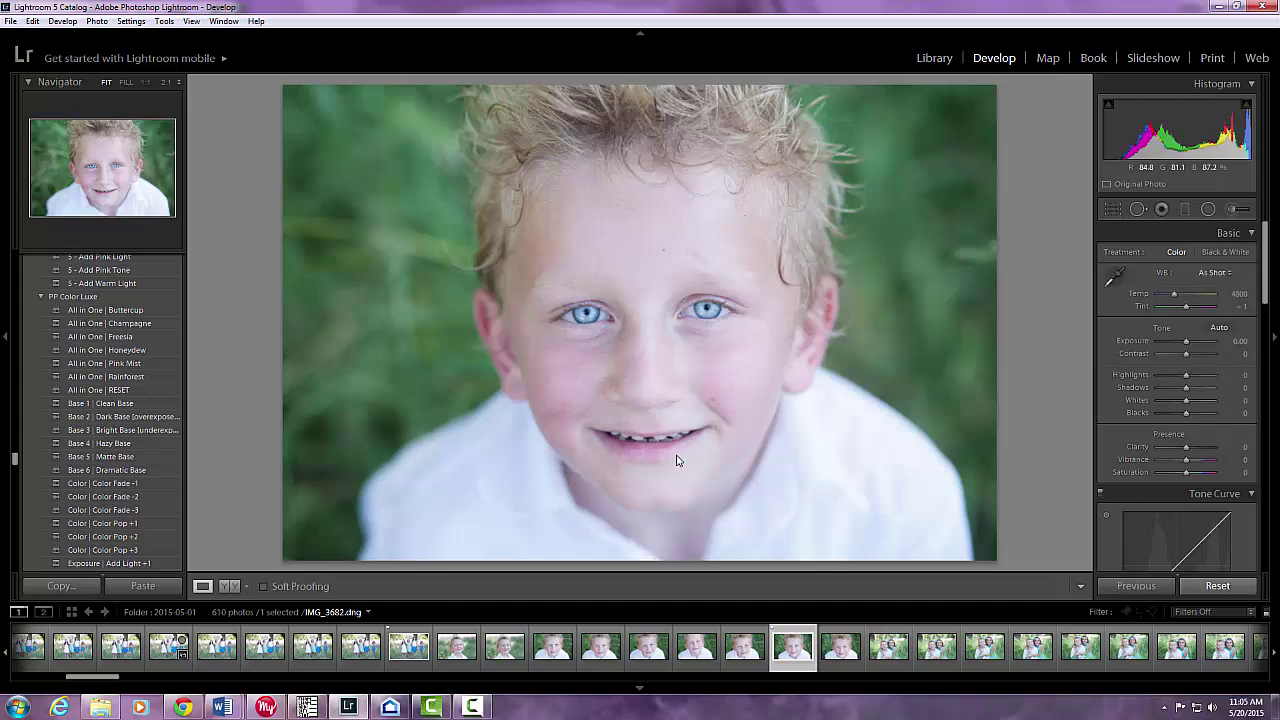
pyautogui.click(655, 323)
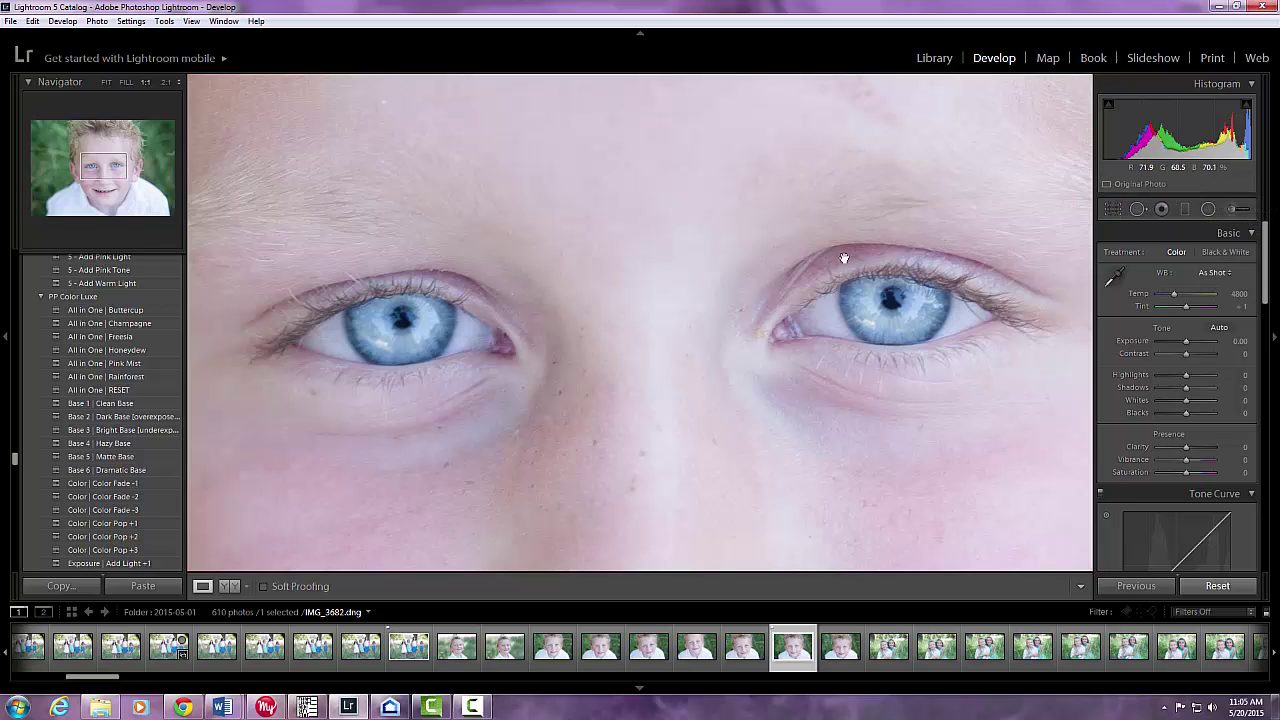
pyautogui.click(700, 229)
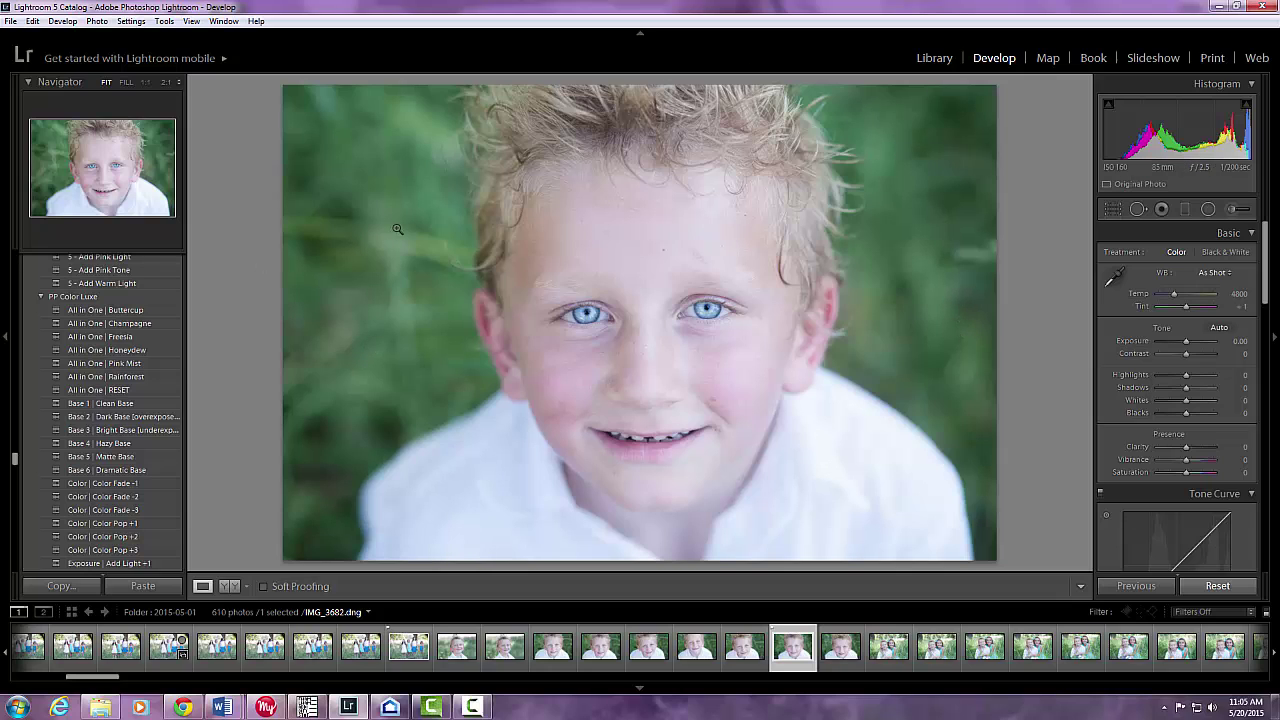
# Step: Apply the Dusty Film B&W preset from the PP Make it Matte collection to IMG_3682
pyautogui.scroll(5, 113, 350)
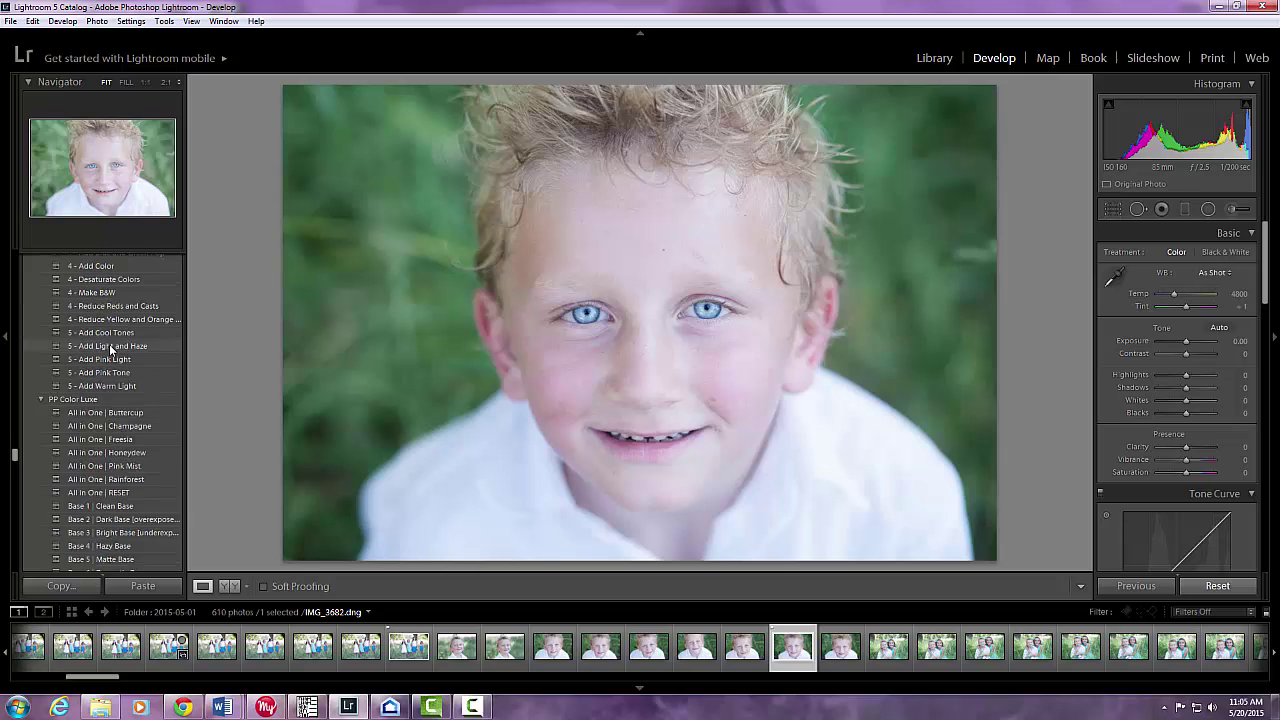
pyautogui.scroll(-5, 113, 345)
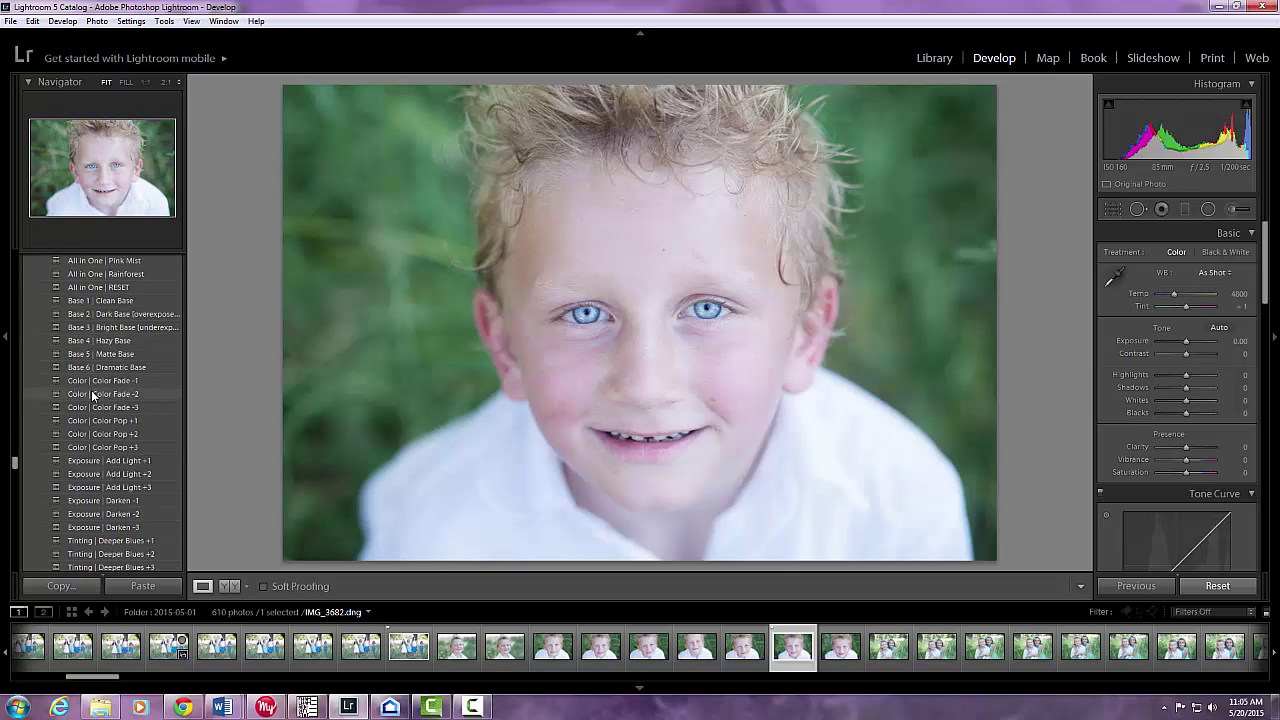
pyautogui.scroll(-5, 92, 396)
pyautogui.scroll(-5, 92, 396)
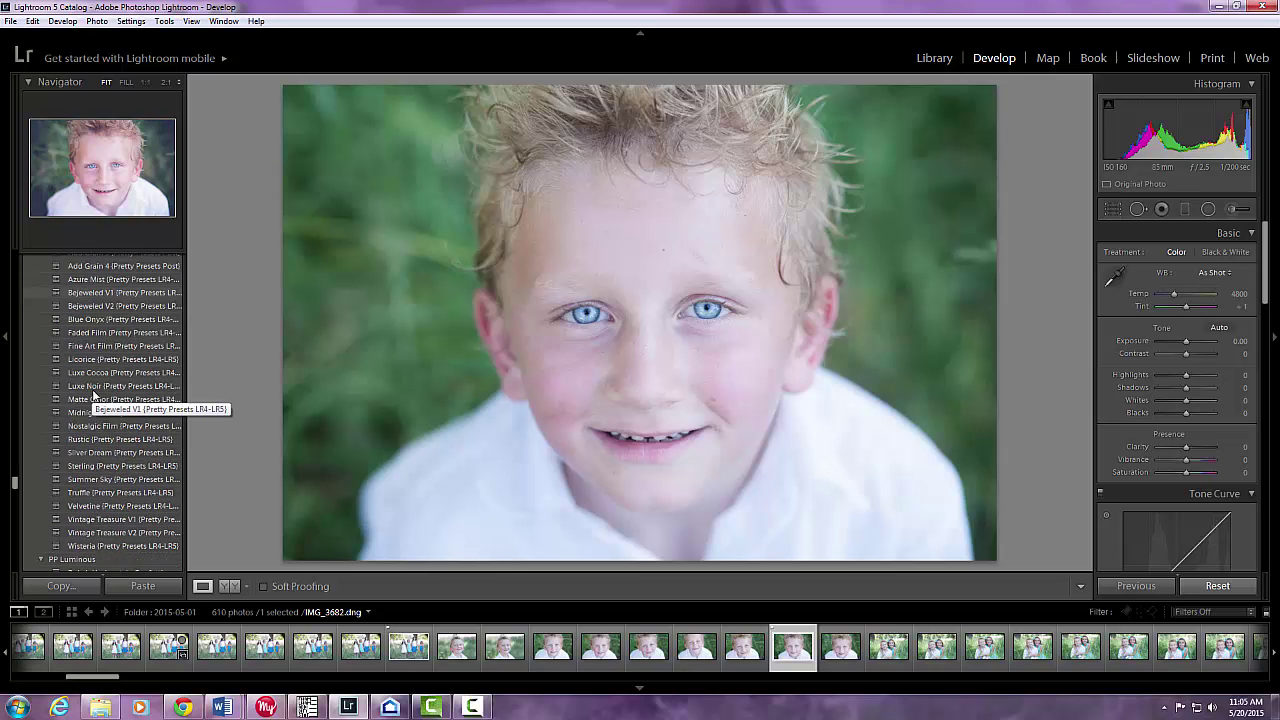
pyautogui.scroll(-5, 93, 394)
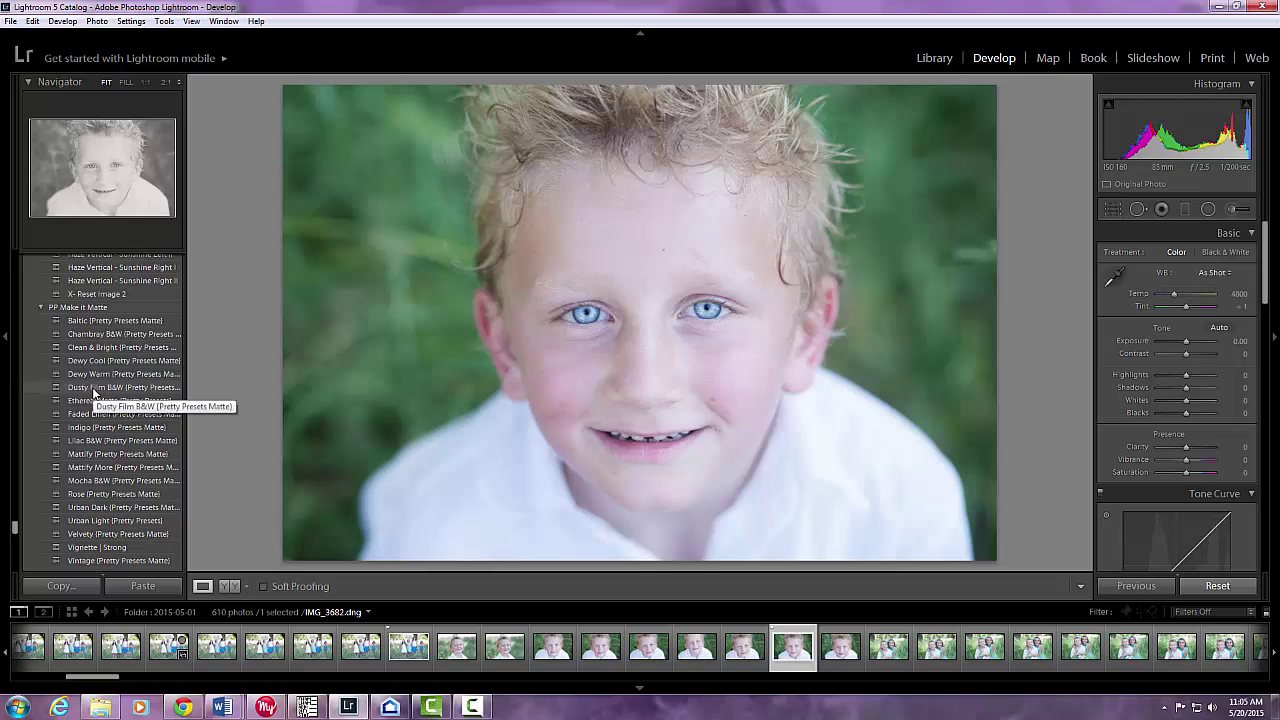
pyautogui.scroll(2, 94, 392)
pyautogui.scroll(-2, 94, 393)
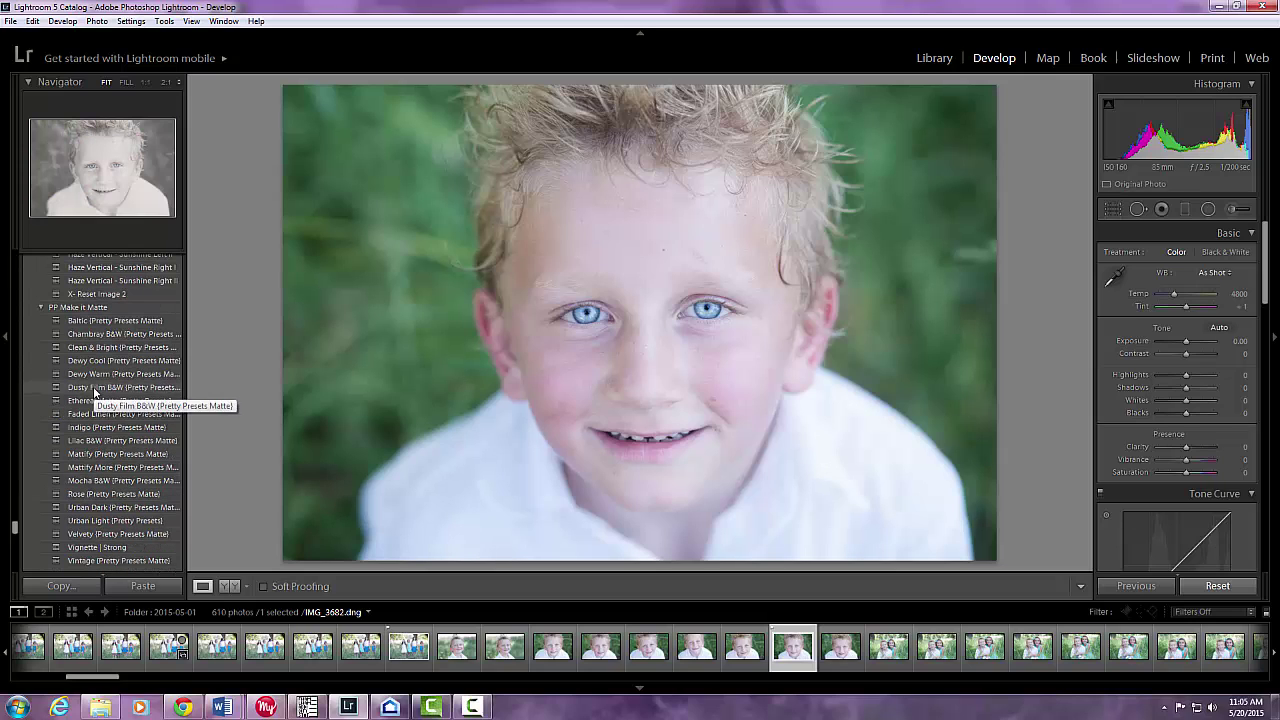
pyautogui.click(94, 392)
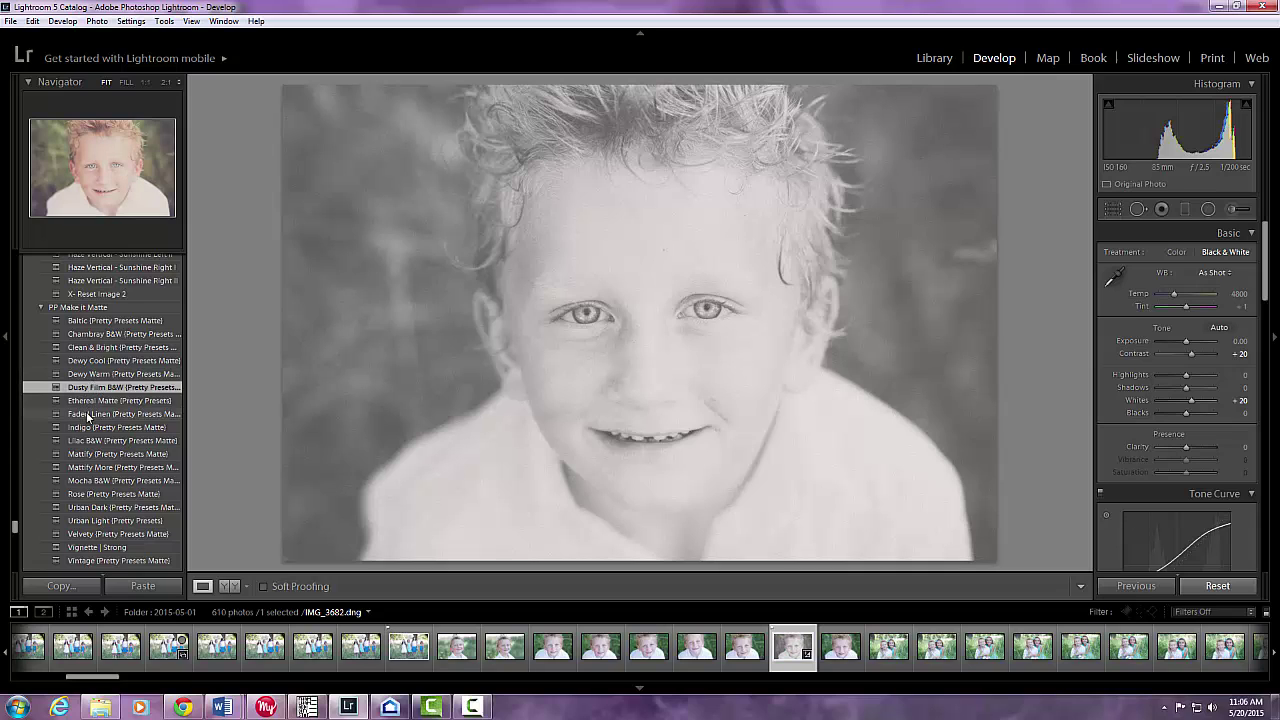
# Step: Apply the Chamomile preset from the PP Pretty Pastels collection to the boy's portrait
pyautogui.scroll(-5, 88, 416)
pyautogui.scroll(-5, 85, 410)
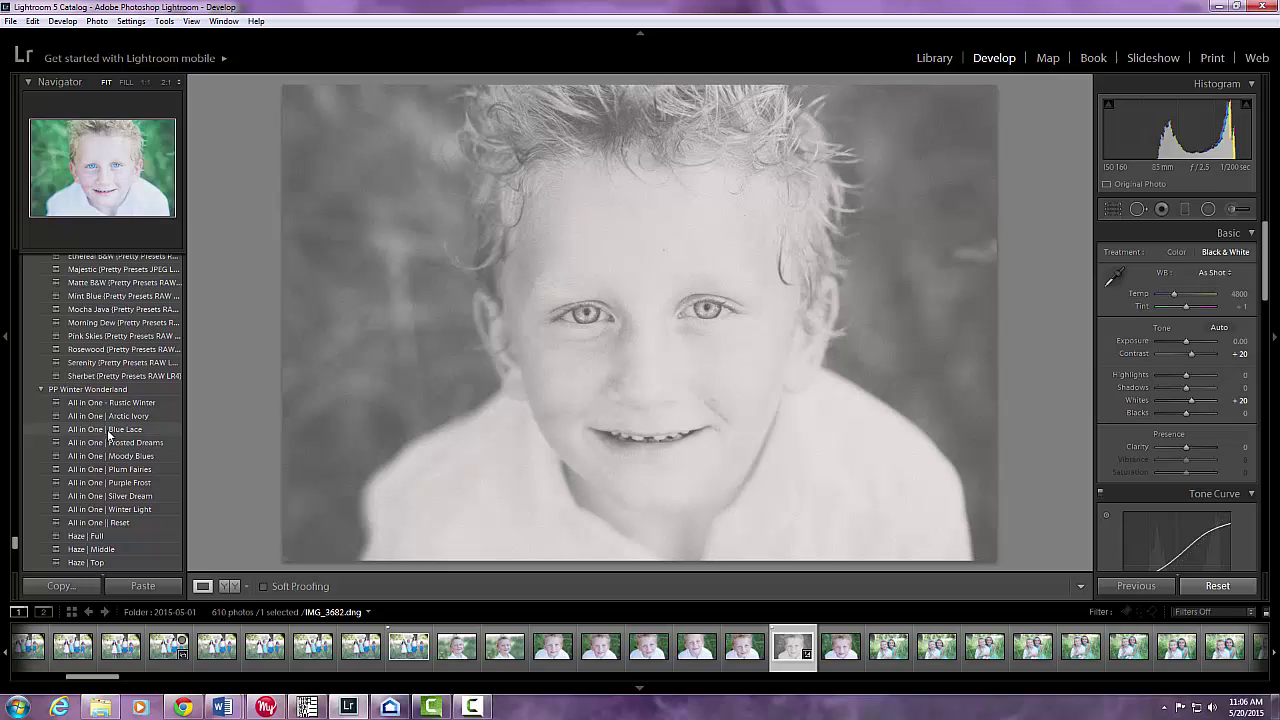
pyautogui.scroll(3, 117, 326)
pyautogui.click(117, 324)
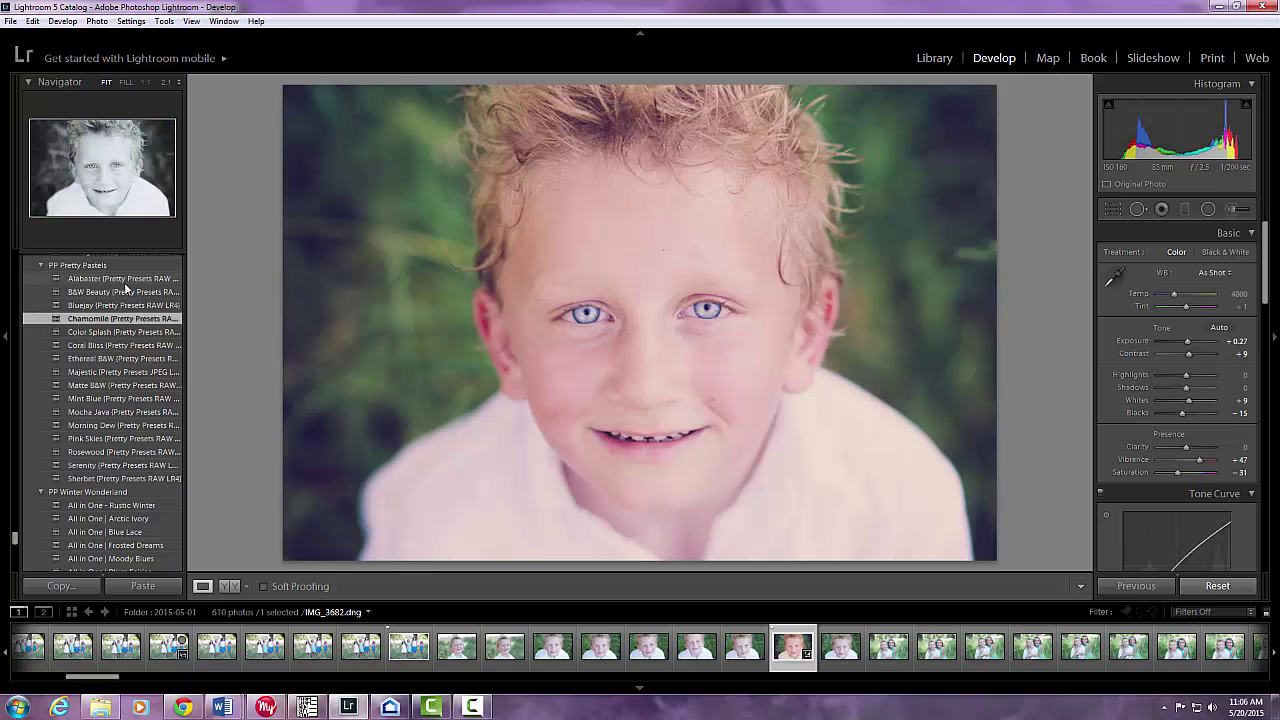
# Step: Try the B&W Beauty preset on the boy's portrait and reset the photo to its original settings
pyautogui.click(127, 293)
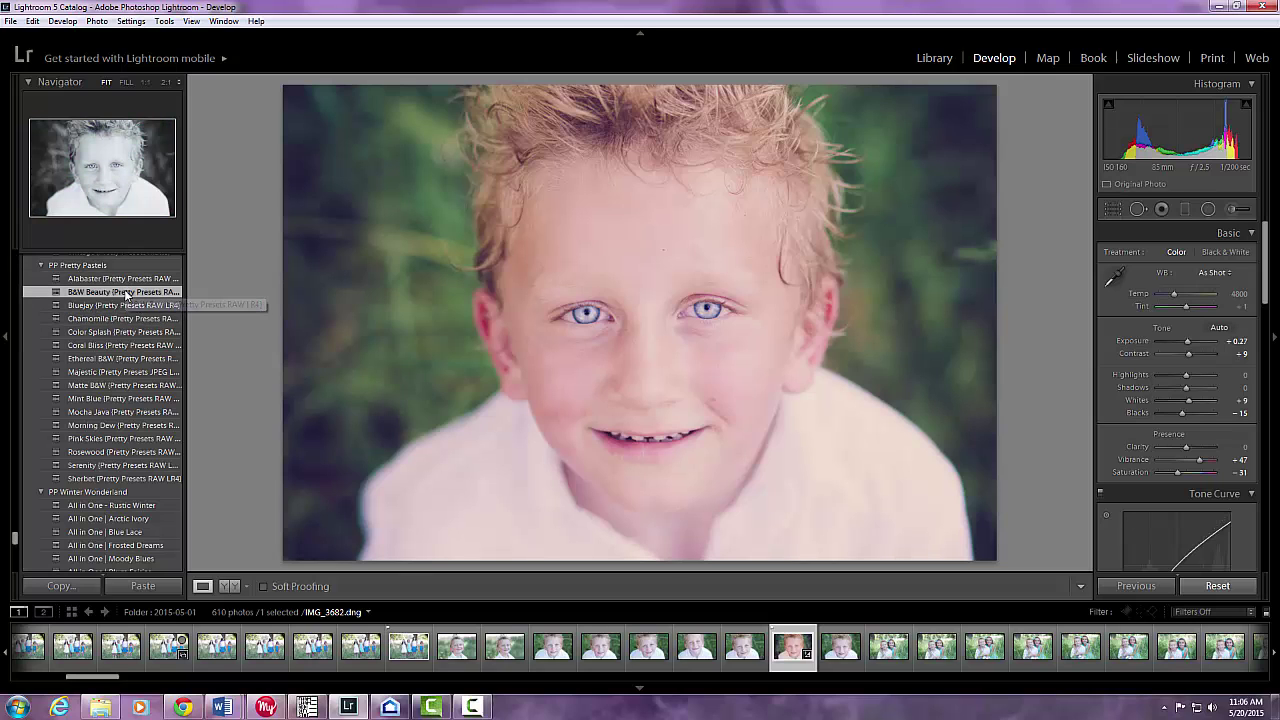
pyautogui.scroll(-10, 115, 300)
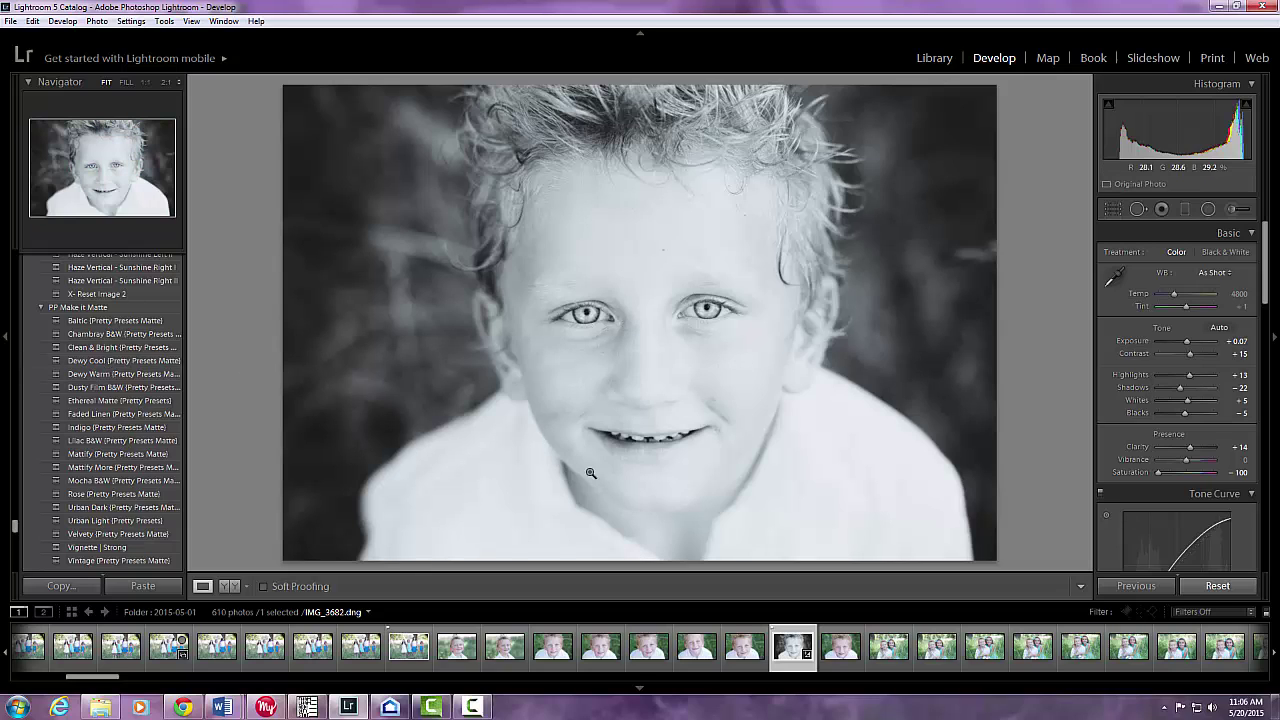
pyautogui.click(1215, 587)
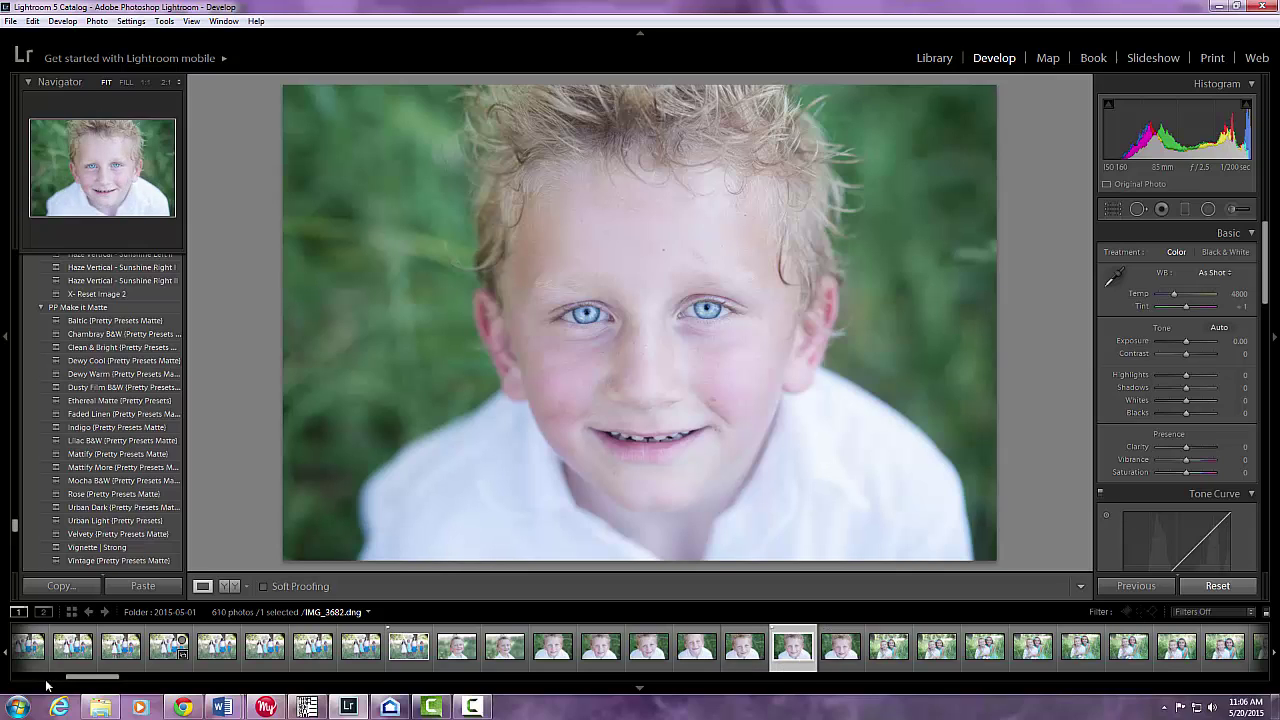
# Step: View sibling shots IMG_3684 and IMG_3698 and check the sharpness of the boy's face in IMG_3698 at 1:1
pyautogui.moveTo(95, 678); pyautogui.dragTo(163, 685)
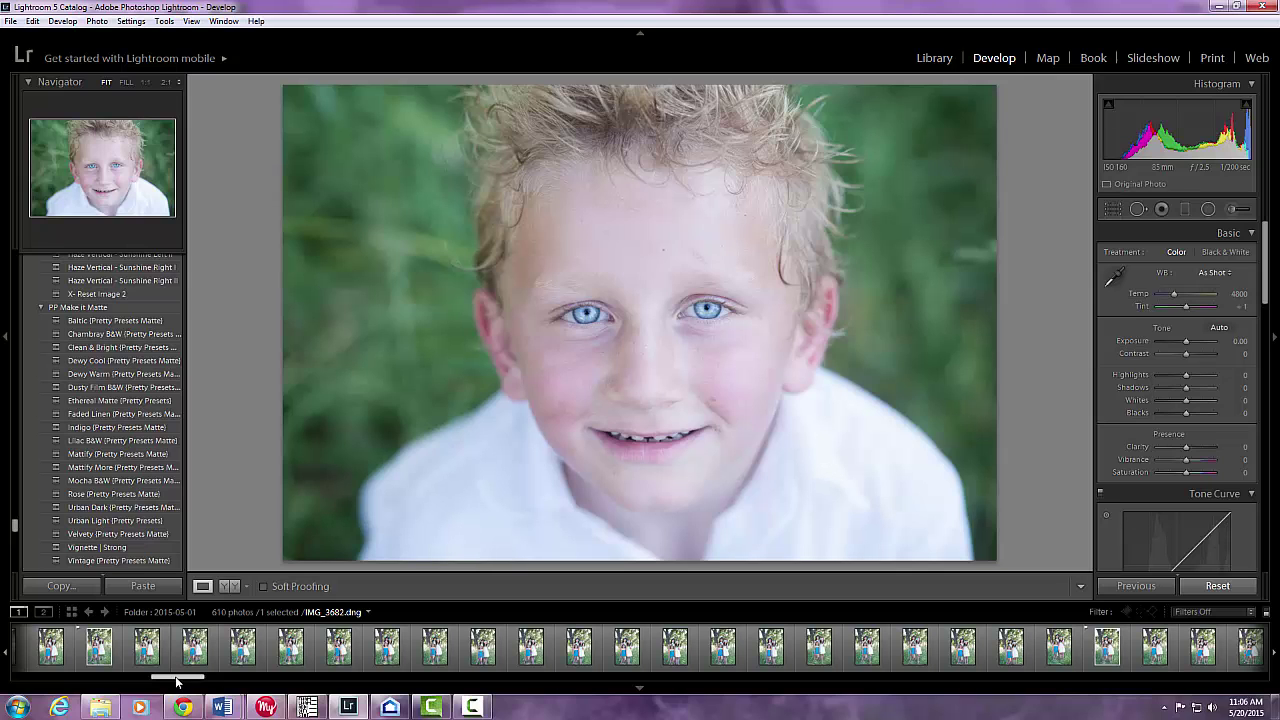
pyautogui.moveTo(176, 681); pyautogui.dragTo(117, 686)
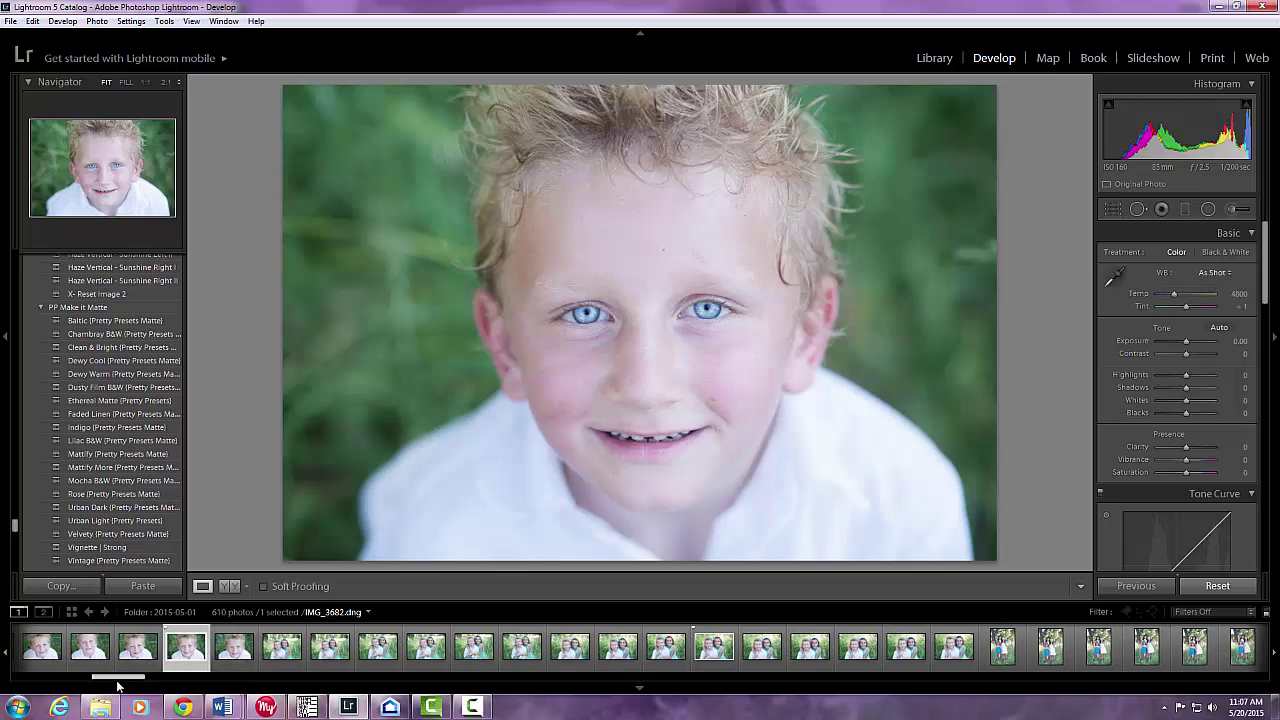
pyautogui.click(281, 652)
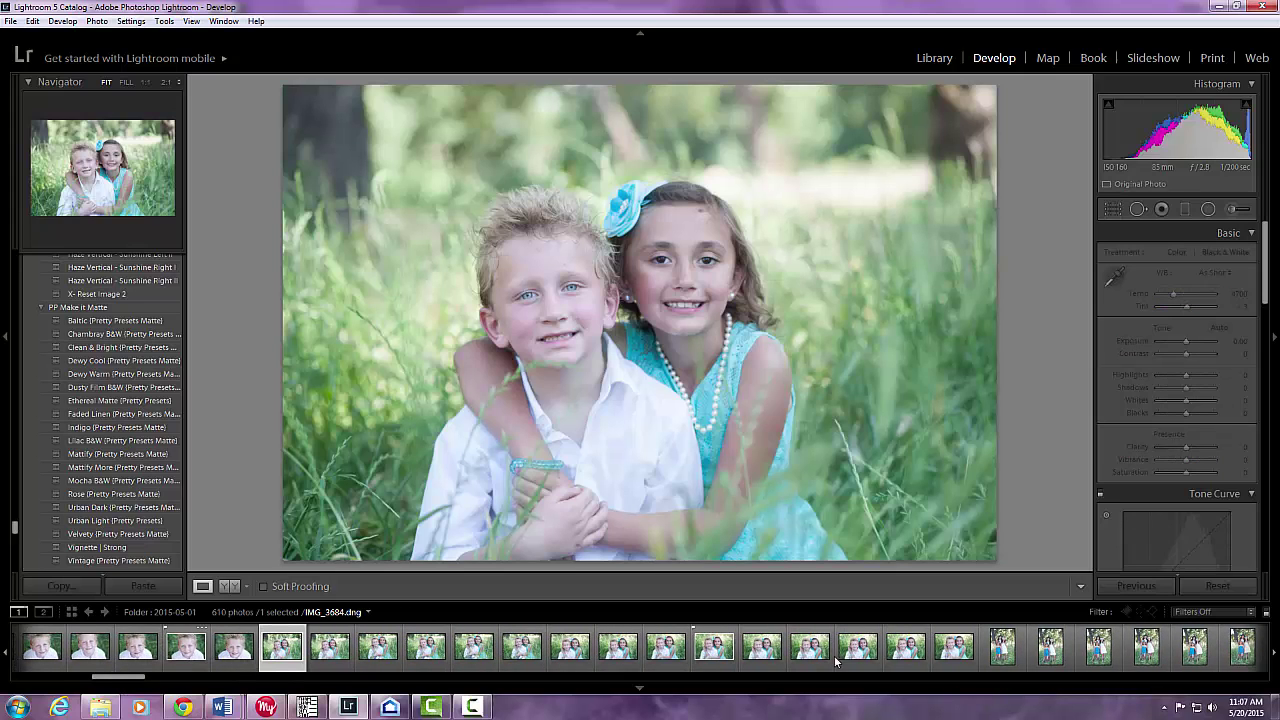
pyautogui.click(954, 650)
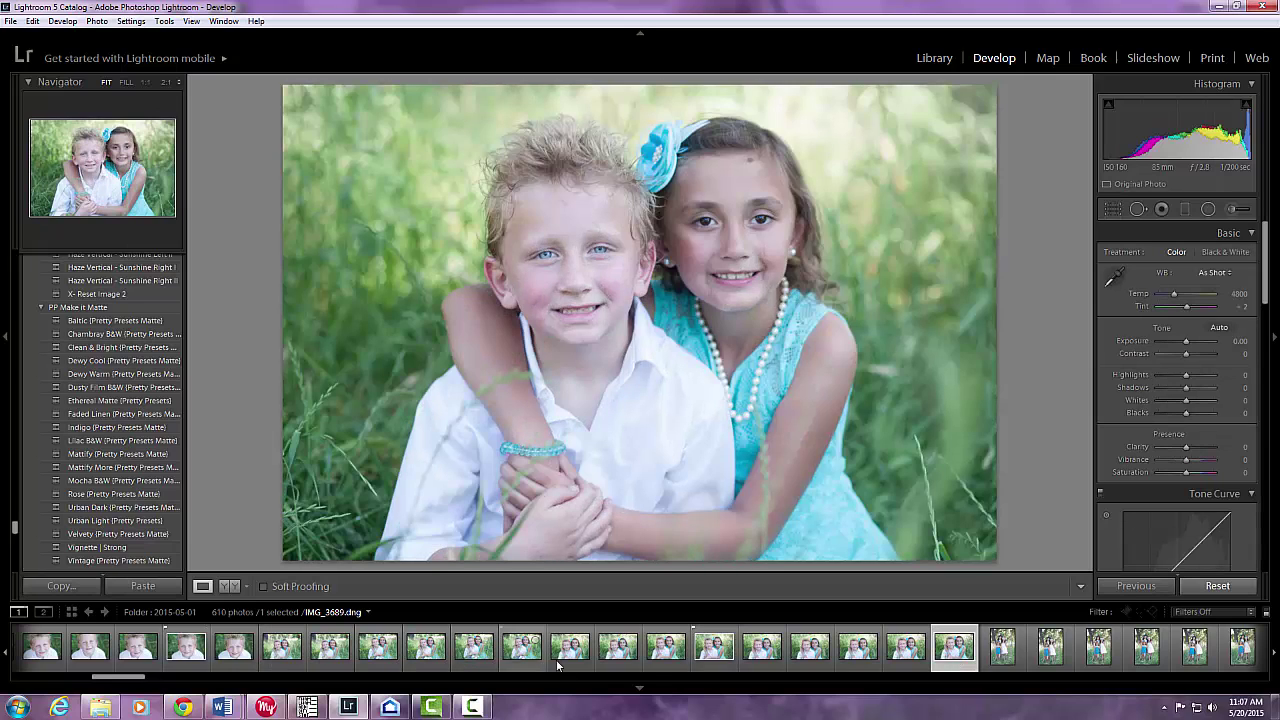
pyautogui.click(609, 249)
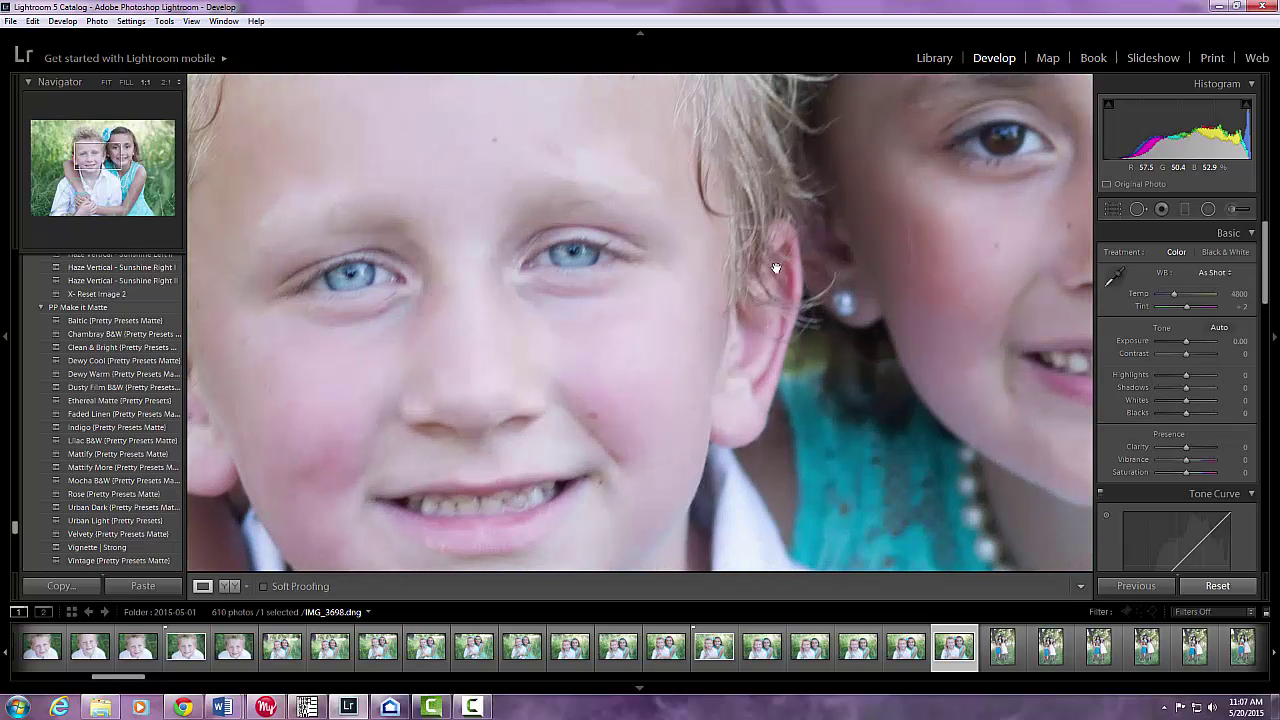
pyautogui.click(776, 268)
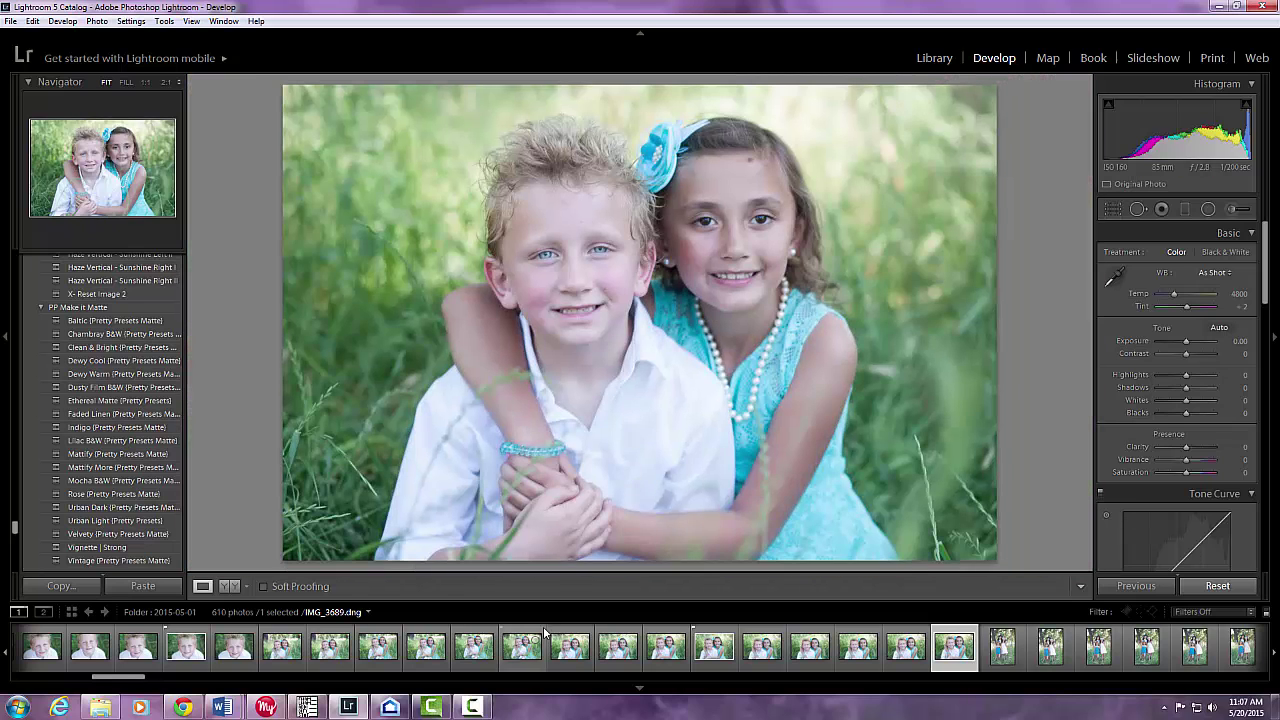
# Step: Compare sibling shots IMG_3693 and IMG_3698, flag IMG_3698 as a pick and reselect IMG_3693
pyautogui.click(714, 650)
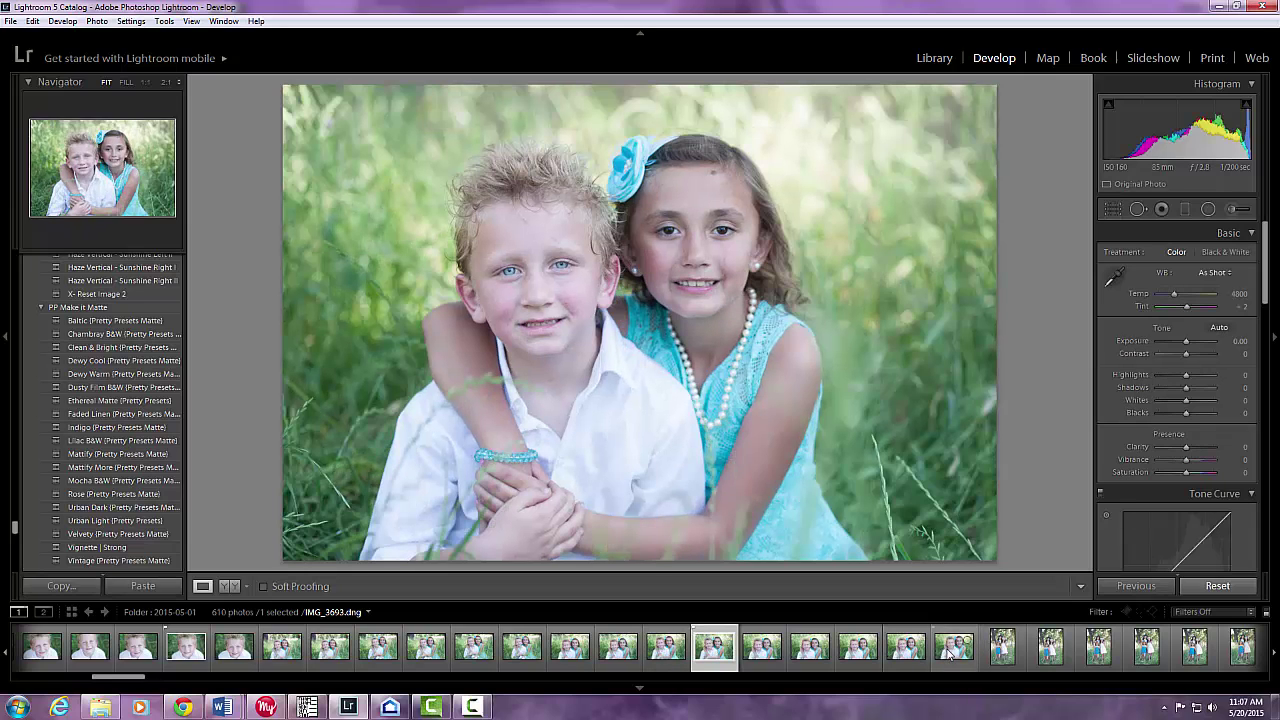
pyautogui.click(948, 650)
pyautogui.press('p')
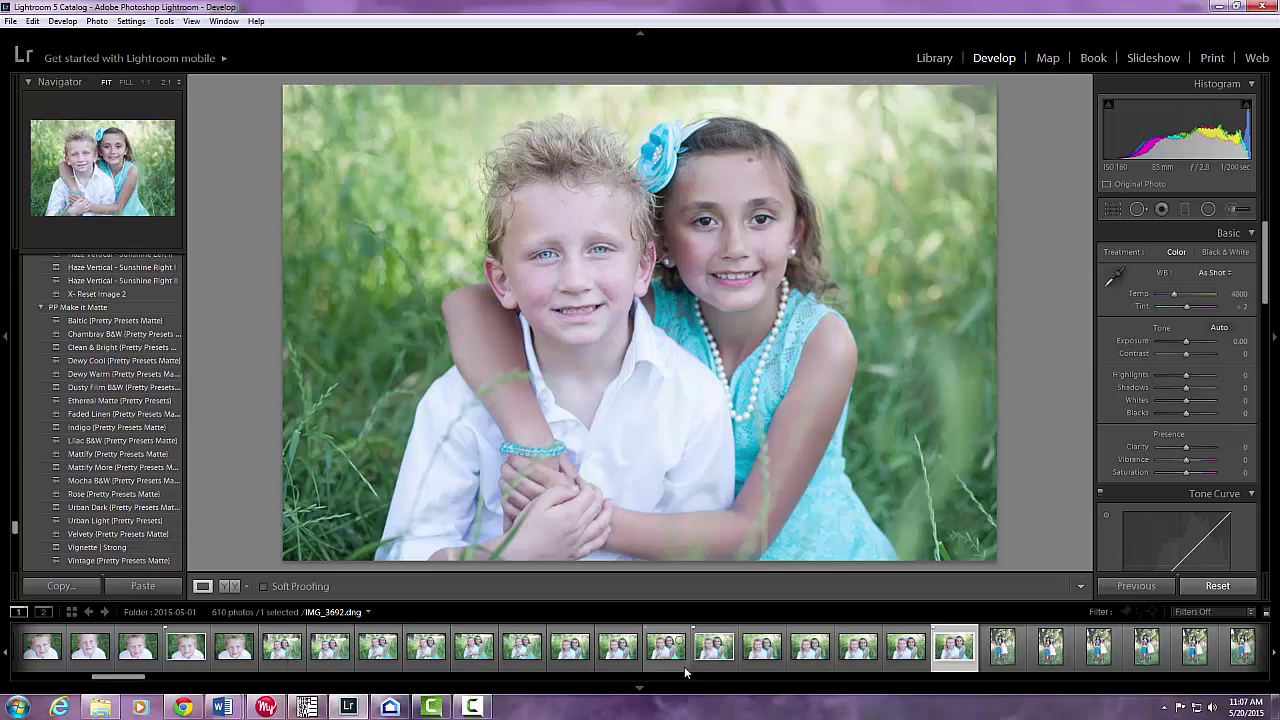
pyautogui.click(716, 652)
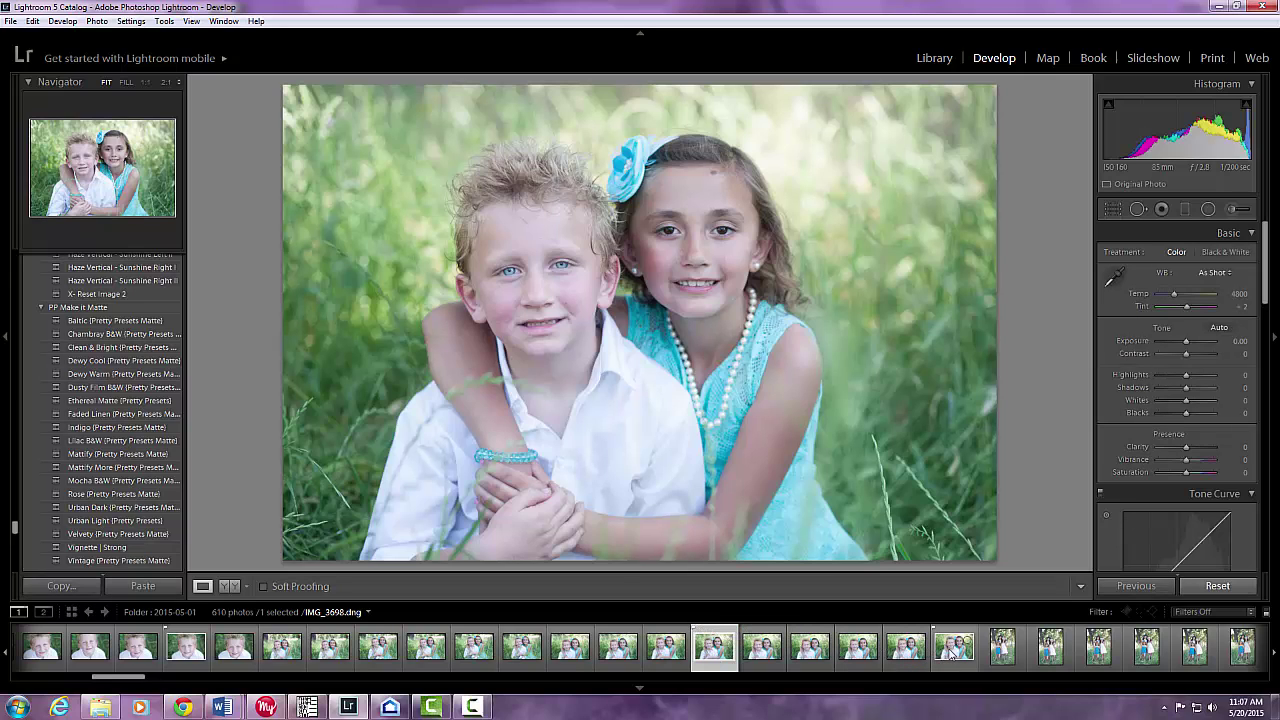
# Step: Compare sibling shots IMG_3693 and IMG_3698 once more, ending on IMG_3698
pyautogui.click(952, 654)
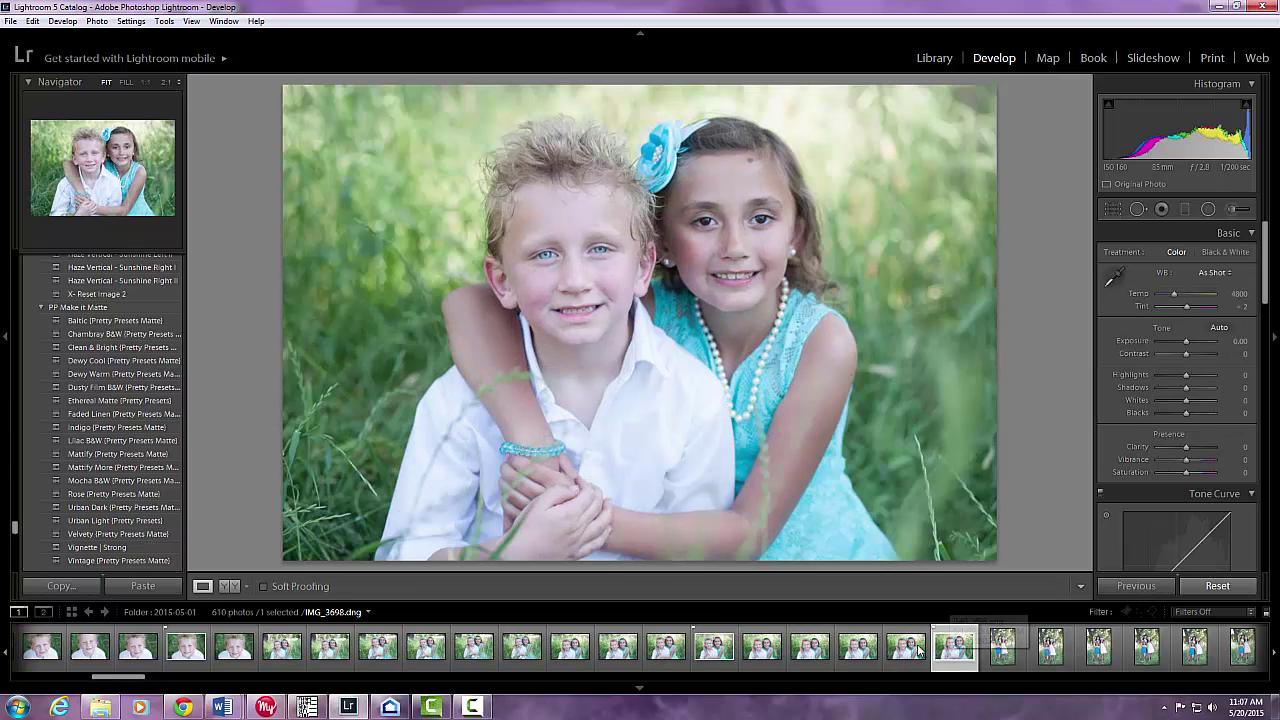
pyautogui.click(704, 655)
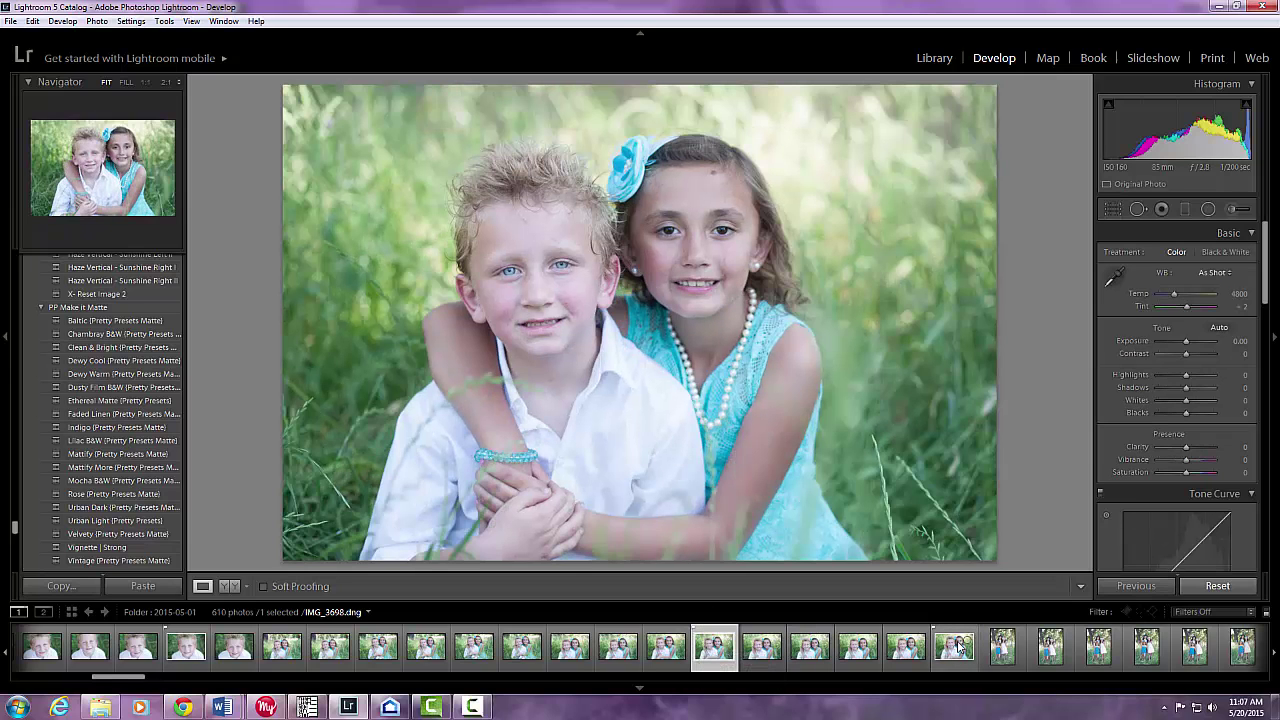
pyautogui.click(955, 648)
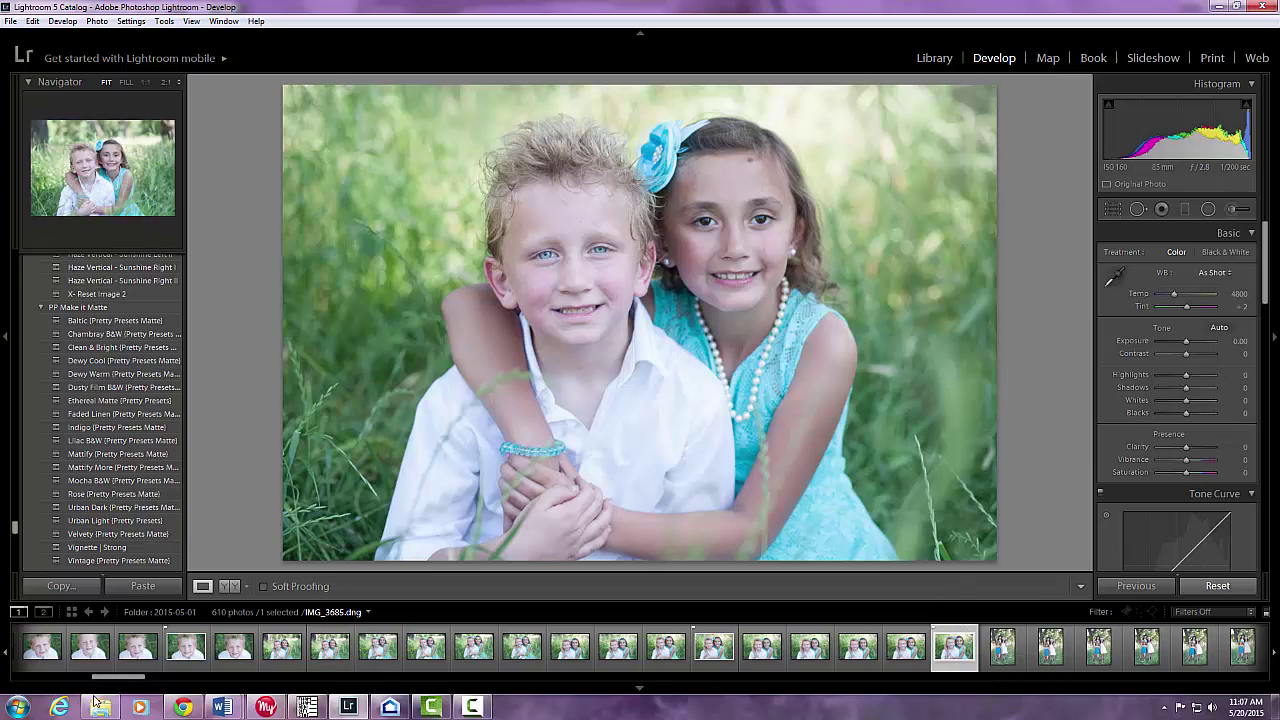
# Step: Select family group photo IMG_3644 near the start of the session and filter the photos to Flagged
pyautogui.moveTo(129, 679); pyautogui.dragTo(20, 677)
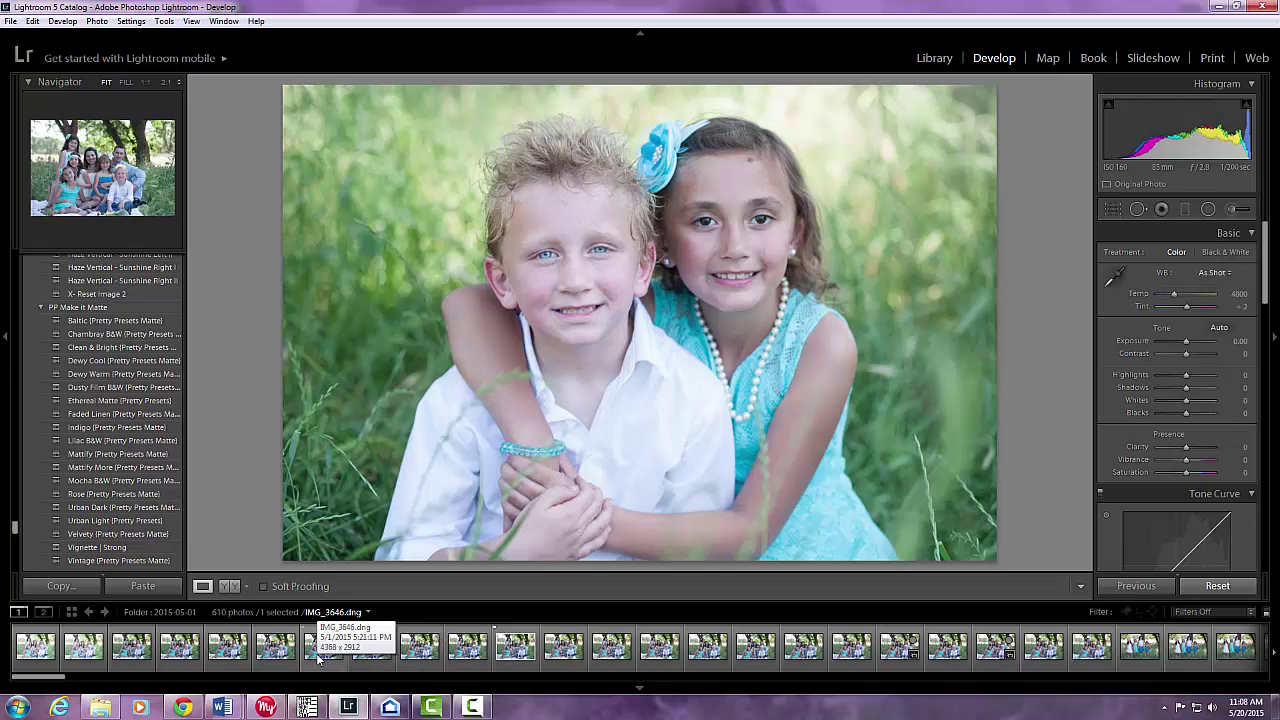
pyautogui.click(238, 651)
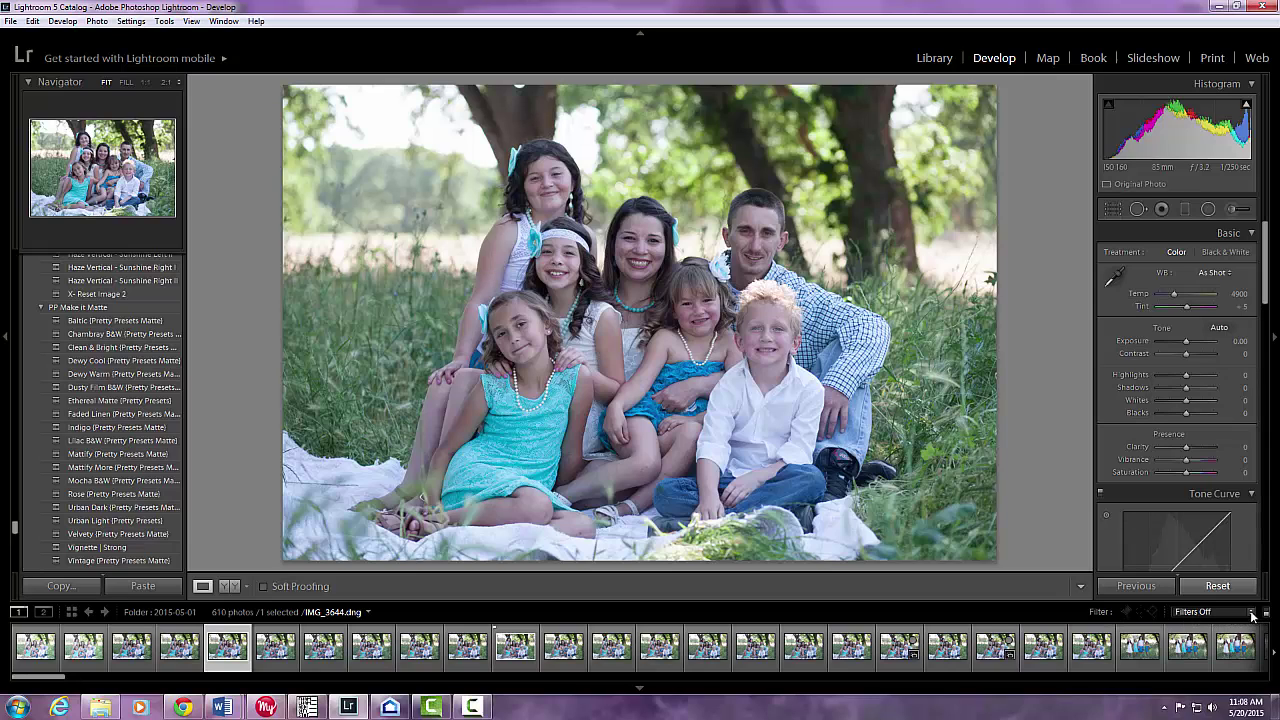
pyautogui.click(1252, 614)
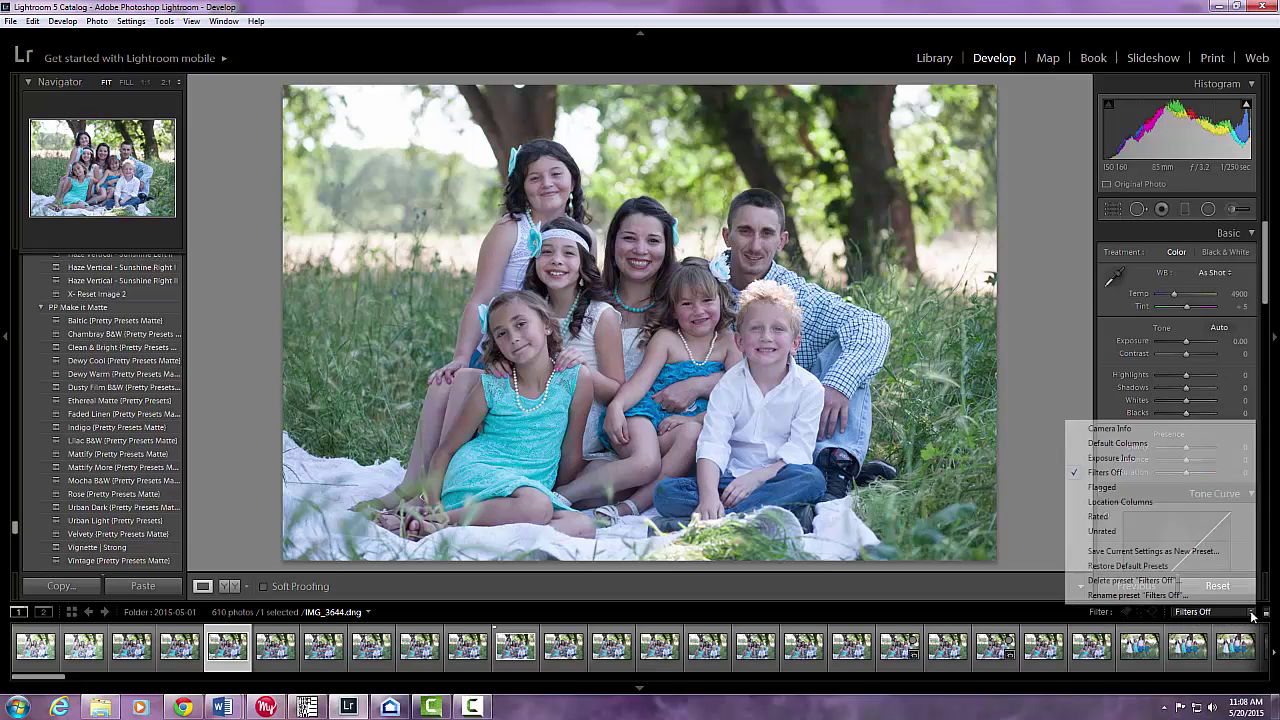
pyautogui.click(1100, 488)
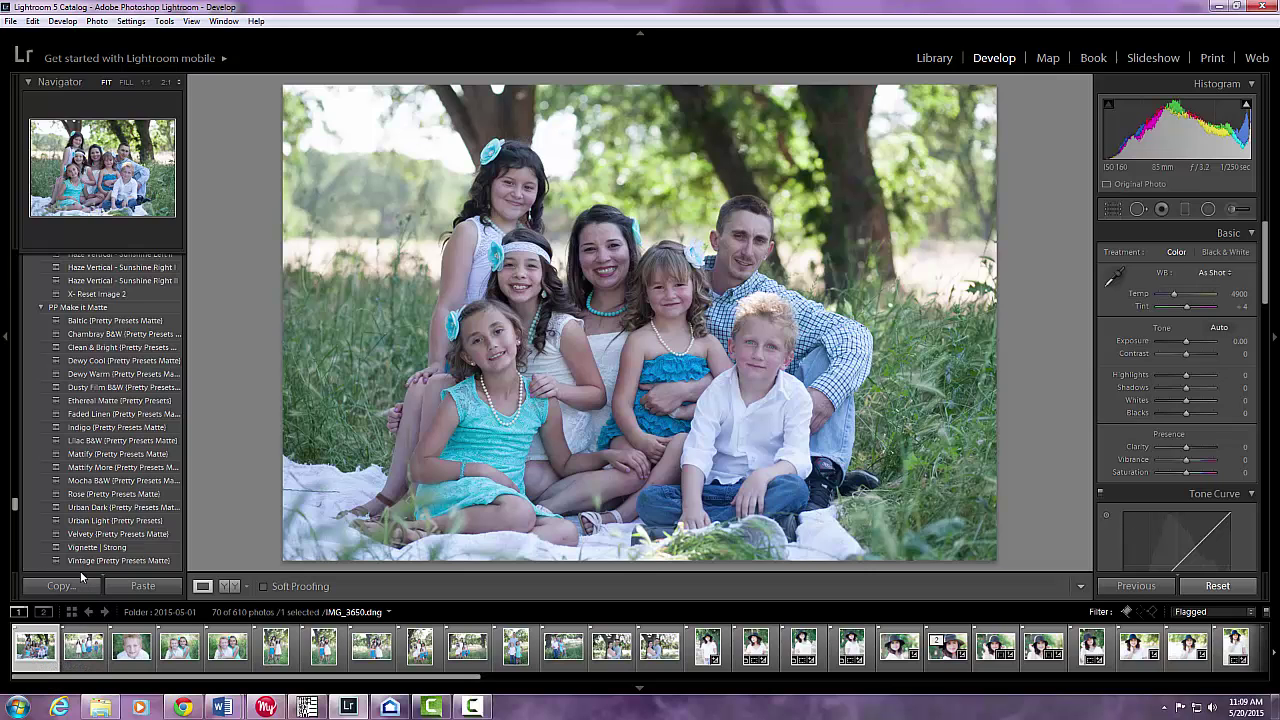
# Step: Apply the A Quick Clean, Center Light, Contrast and Exp Really Brighten presets from PP Clean and Creative to family photo IMG_3650
pyautogui.scroll(5, 101, 362)
pyautogui.scroll(10, 101, 362)
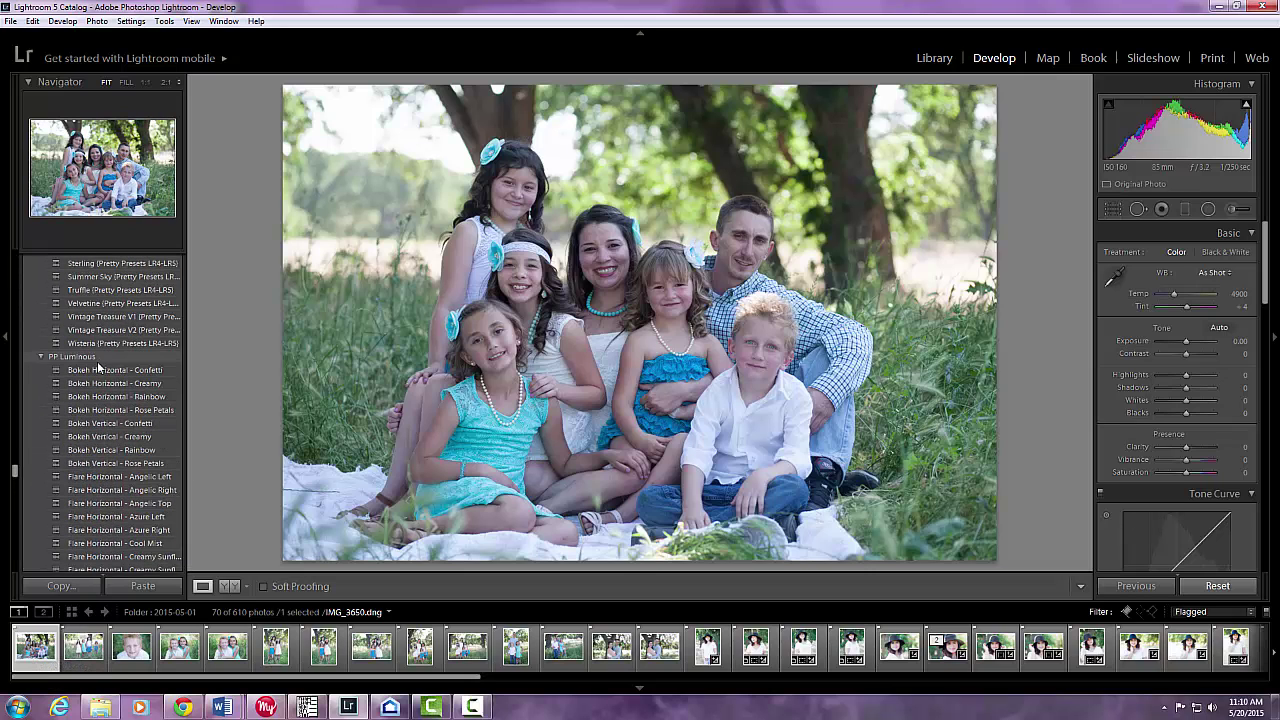
pyautogui.scroll(12, 95, 372)
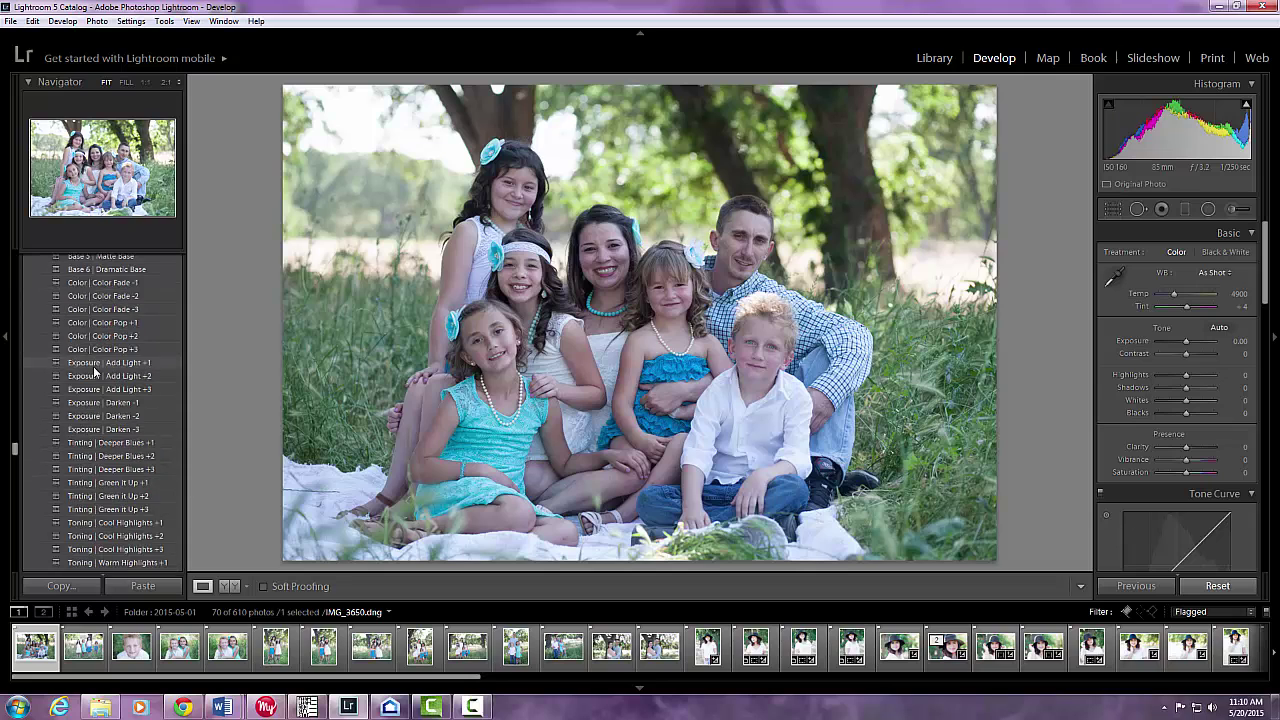
pyautogui.scroll(4, 95, 372)
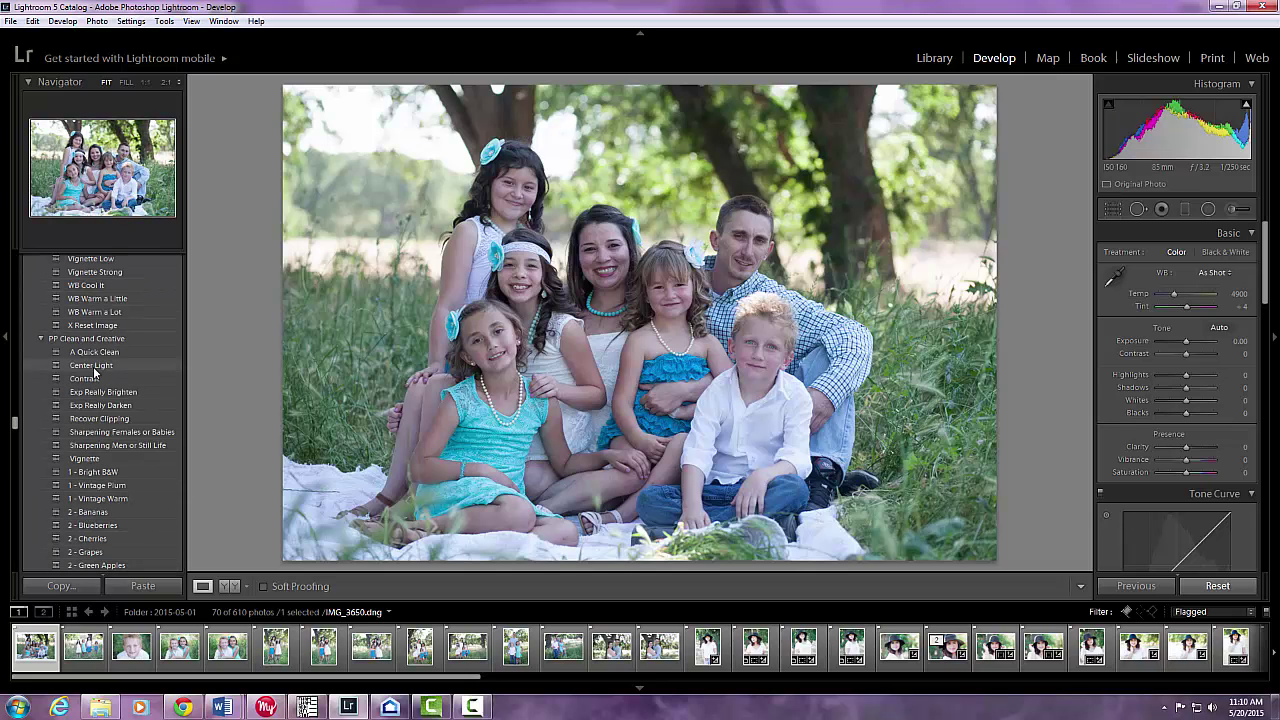
pyautogui.click(108, 354)
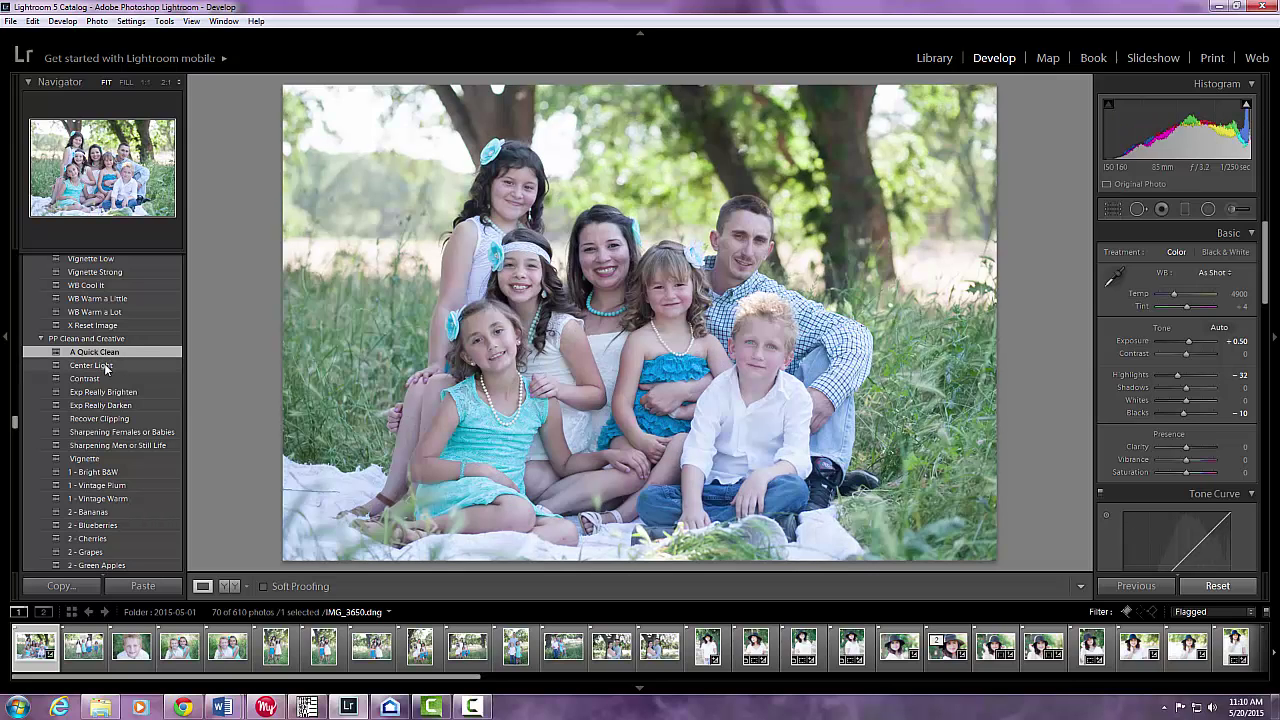
pyautogui.click(106, 366)
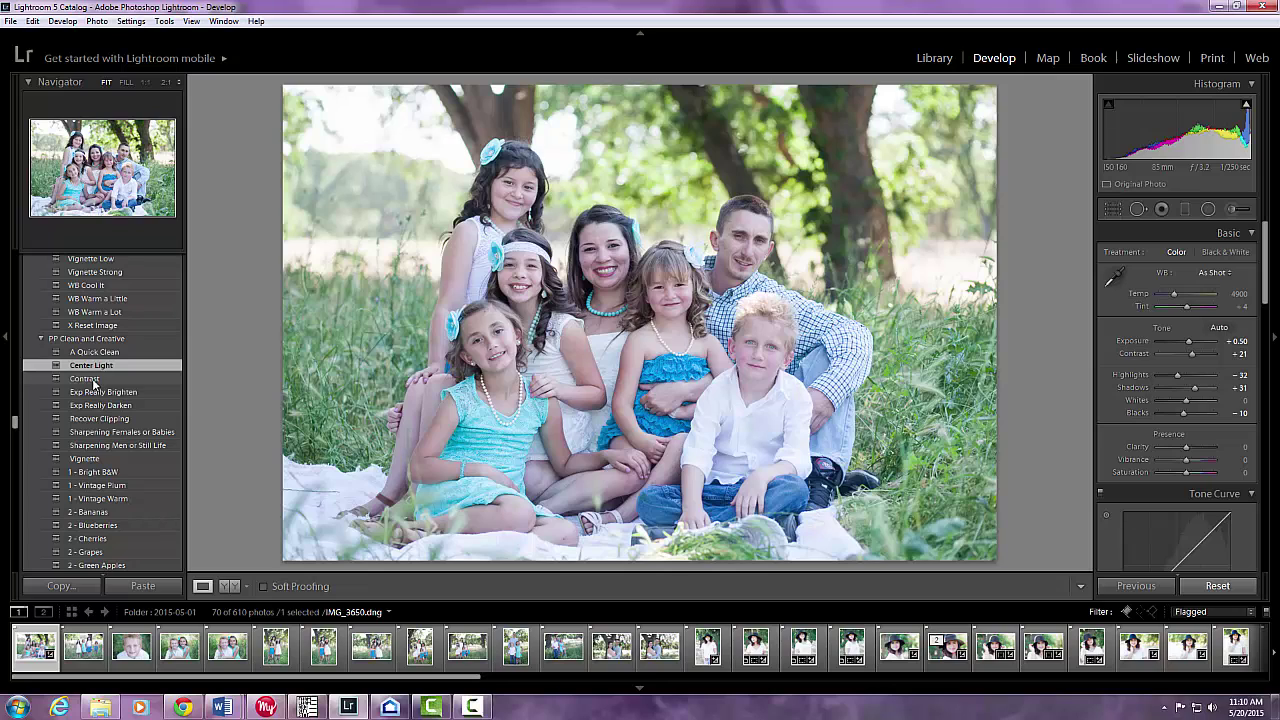
pyautogui.click(95, 381)
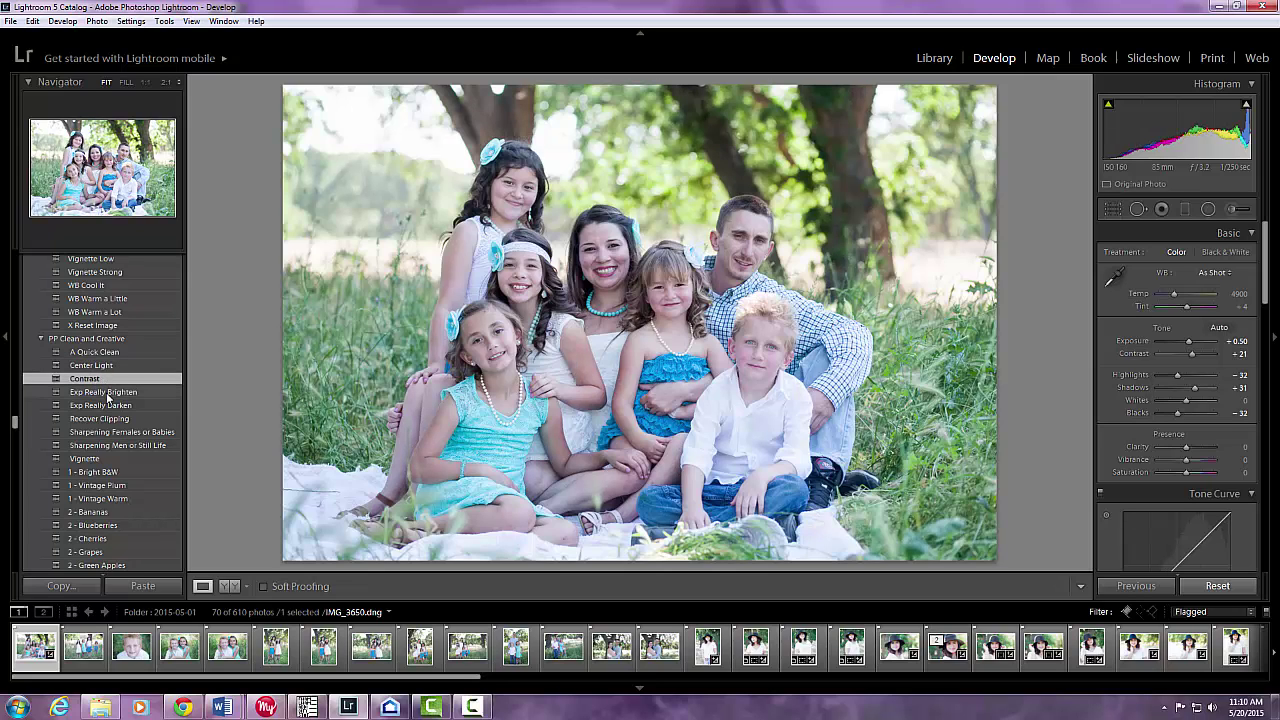
pyautogui.click(108, 395)
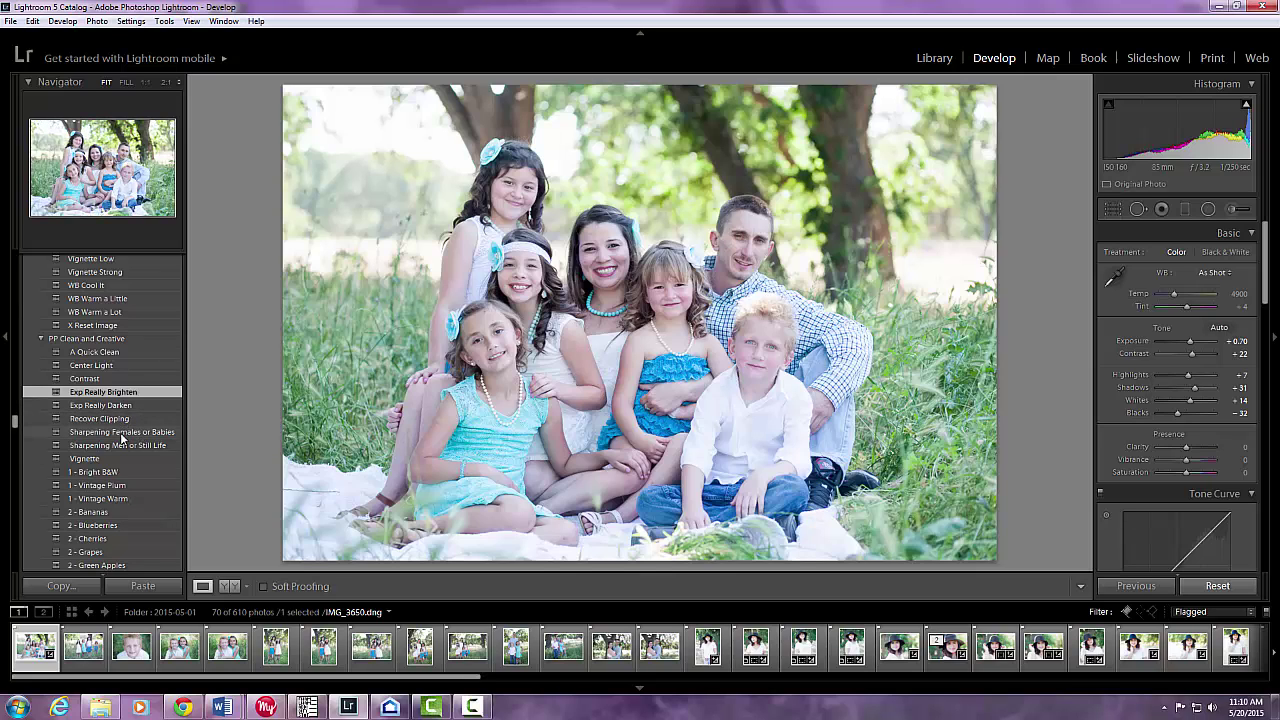
# Step: Apply the 2 - Bananas color preset and the 3 - Make Matte preset to the family photo
pyautogui.scroll(-3, 121, 437)
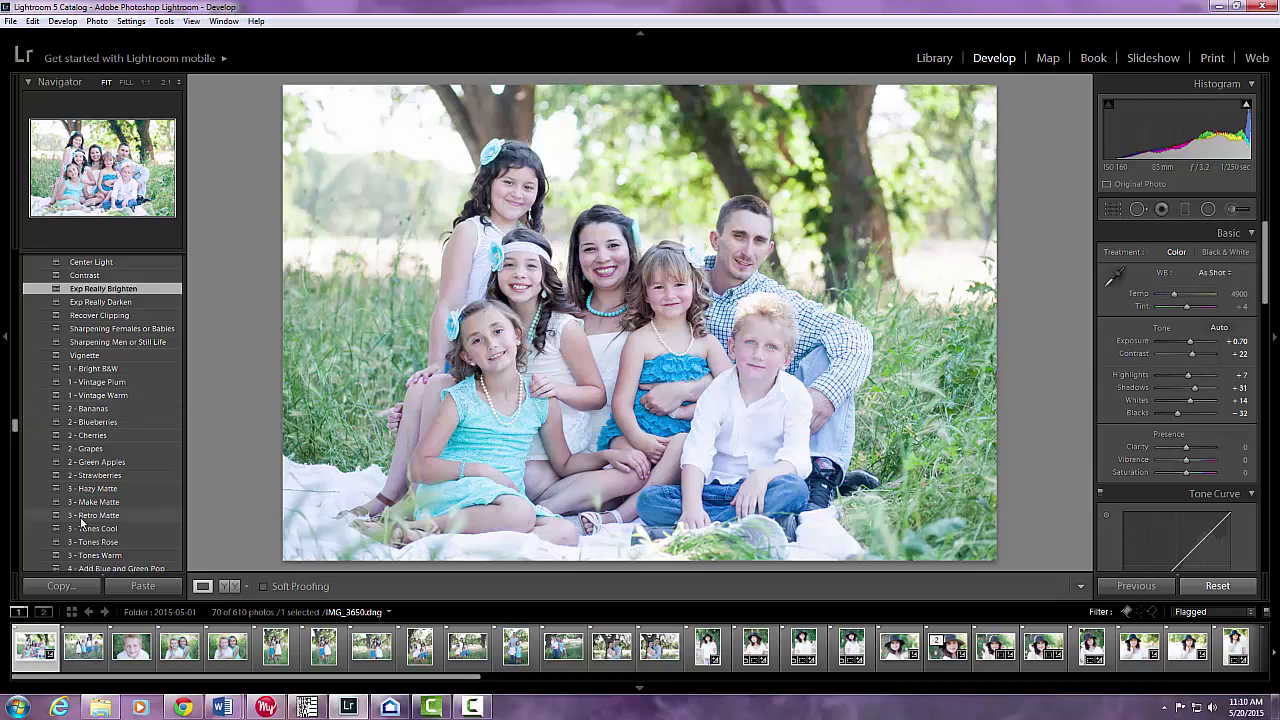
pyautogui.click(90, 410)
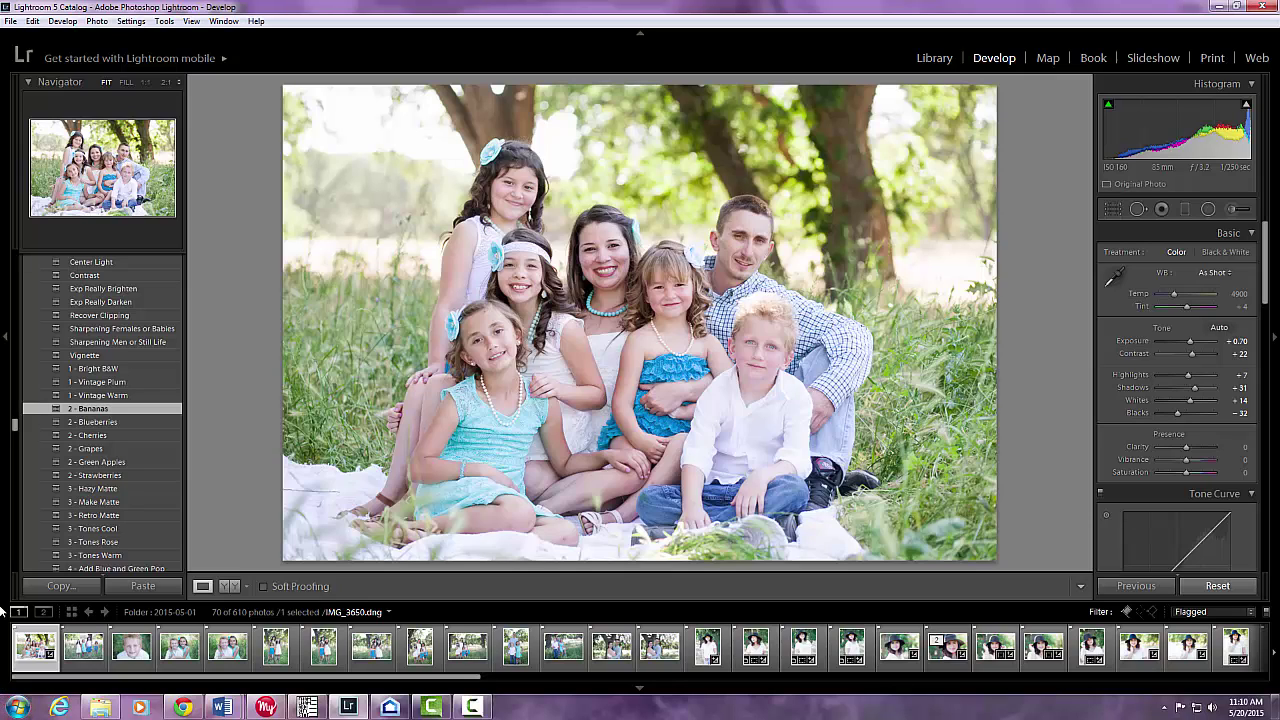
pyautogui.scroll(-3, 127, 476)
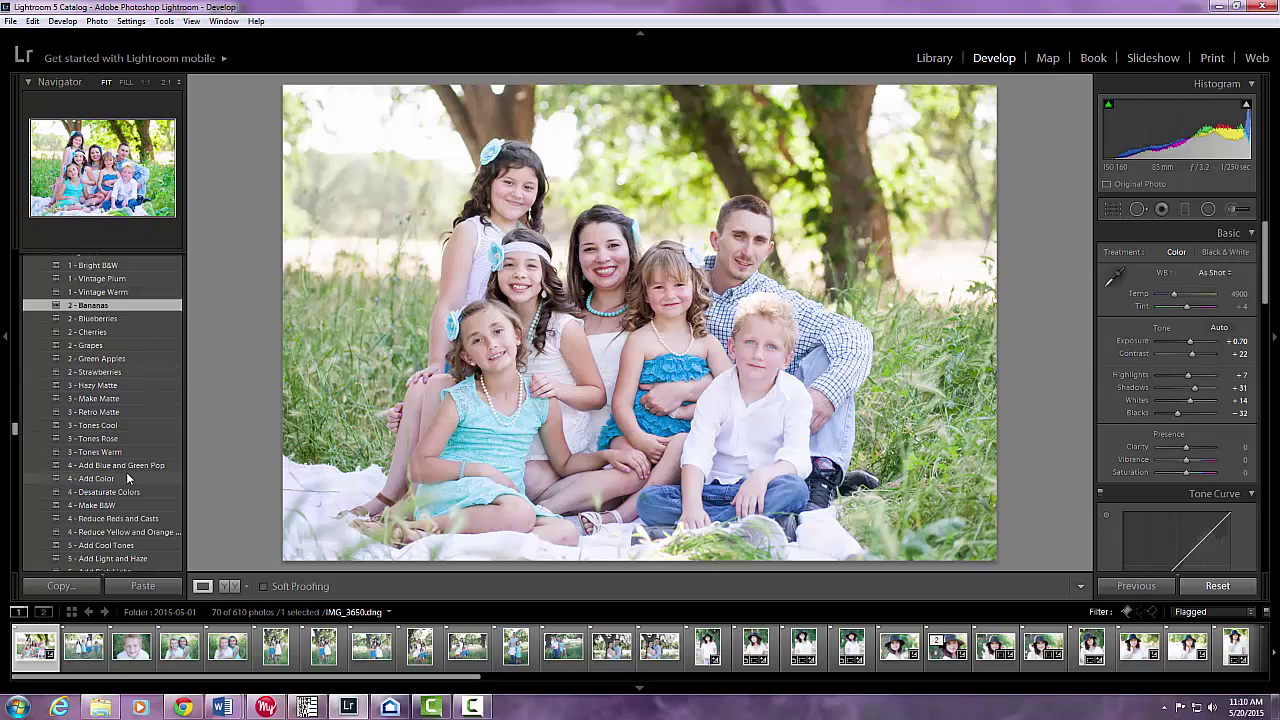
pyautogui.click(98, 399)
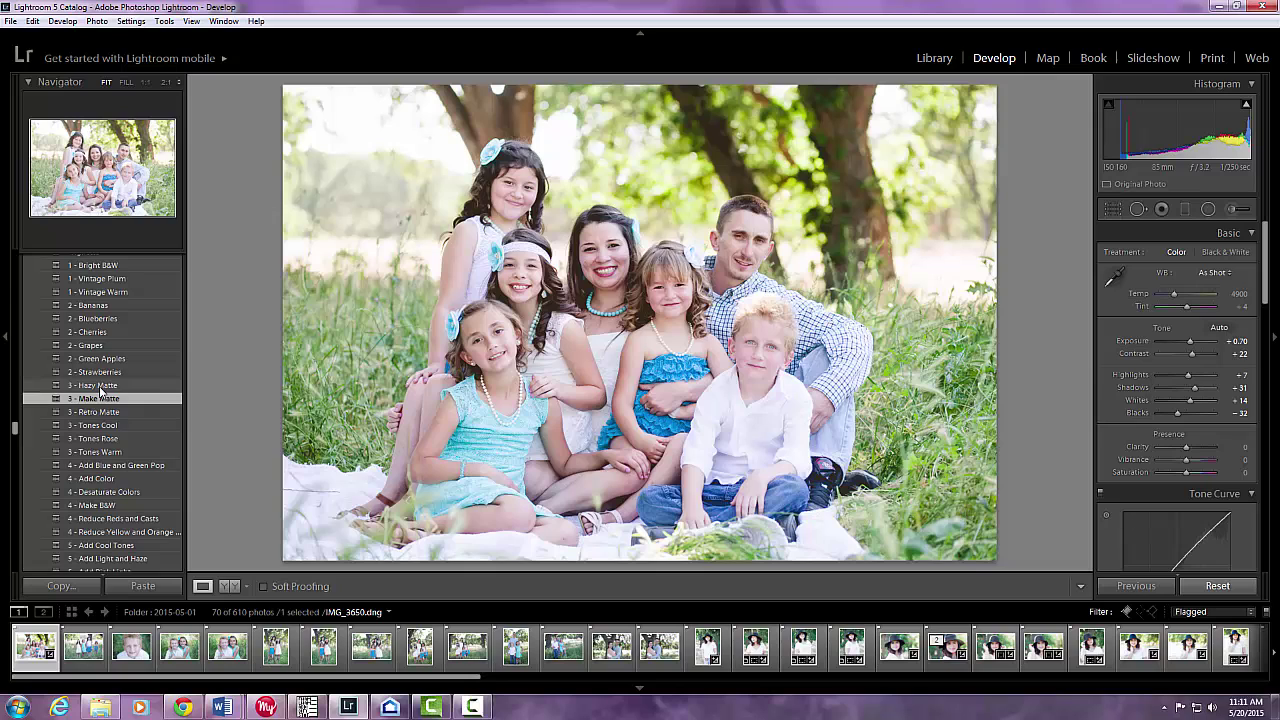
# Step: Compare the 3 - Hazy Matte preset with 3 - Make Matte on the family photo, ending on Make Matte
pyautogui.click(99, 386)
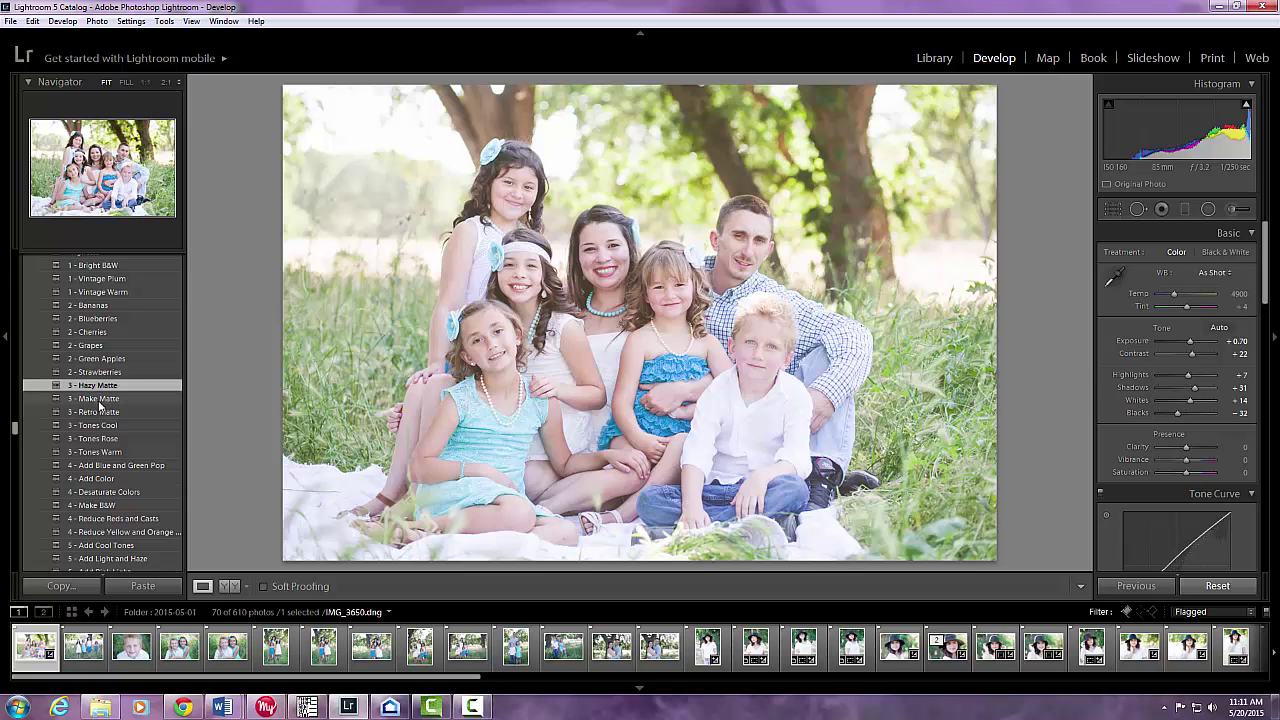
pyautogui.click(100, 401)
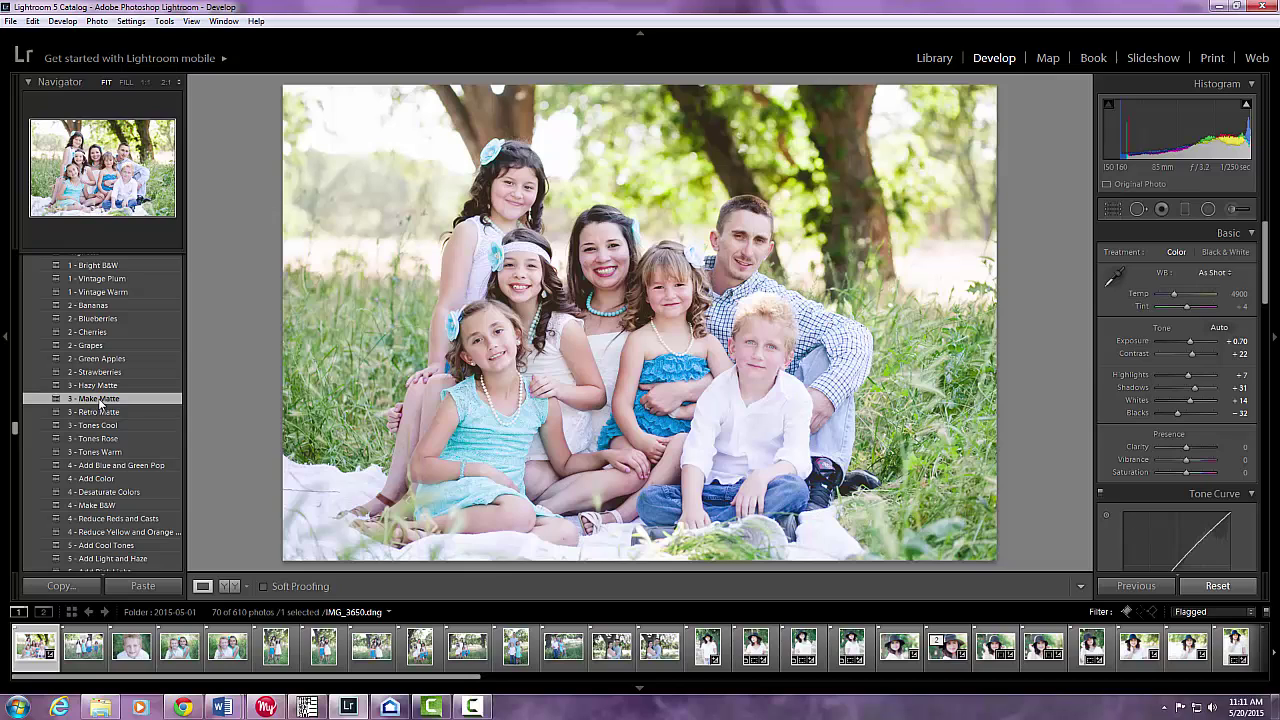
pyautogui.click(96, 386)
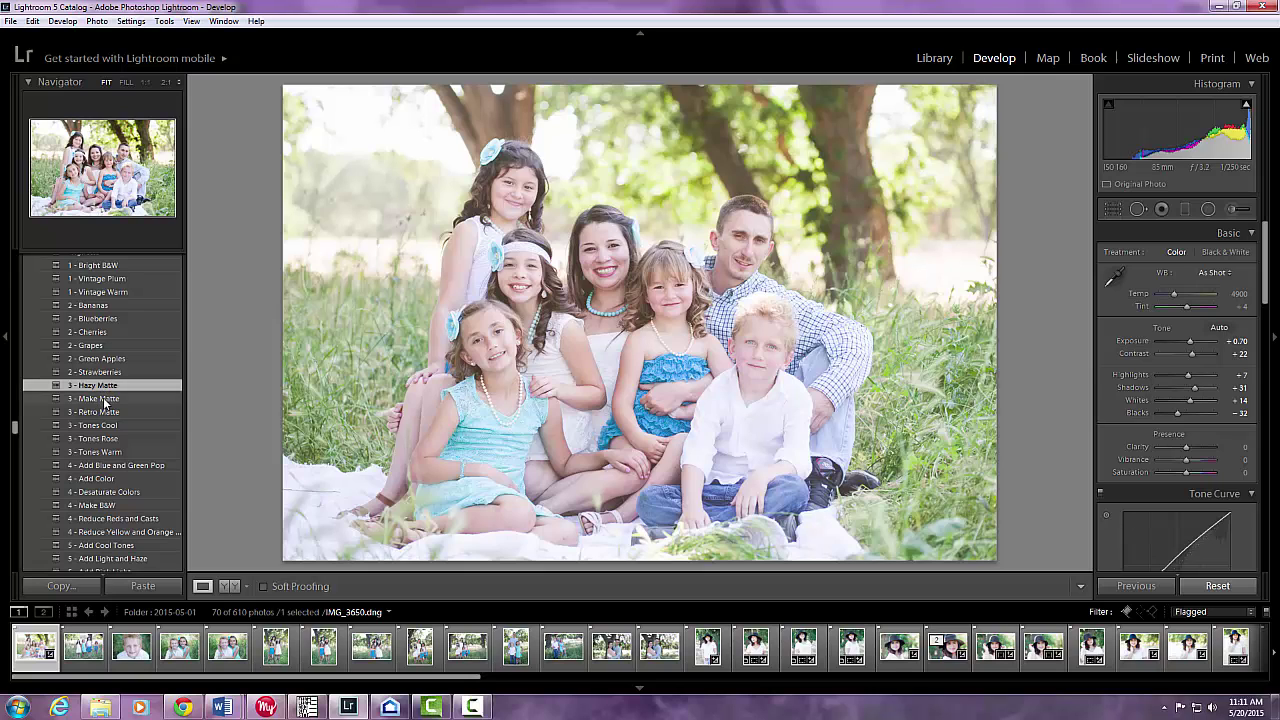
pyautogui.click(104, 400)
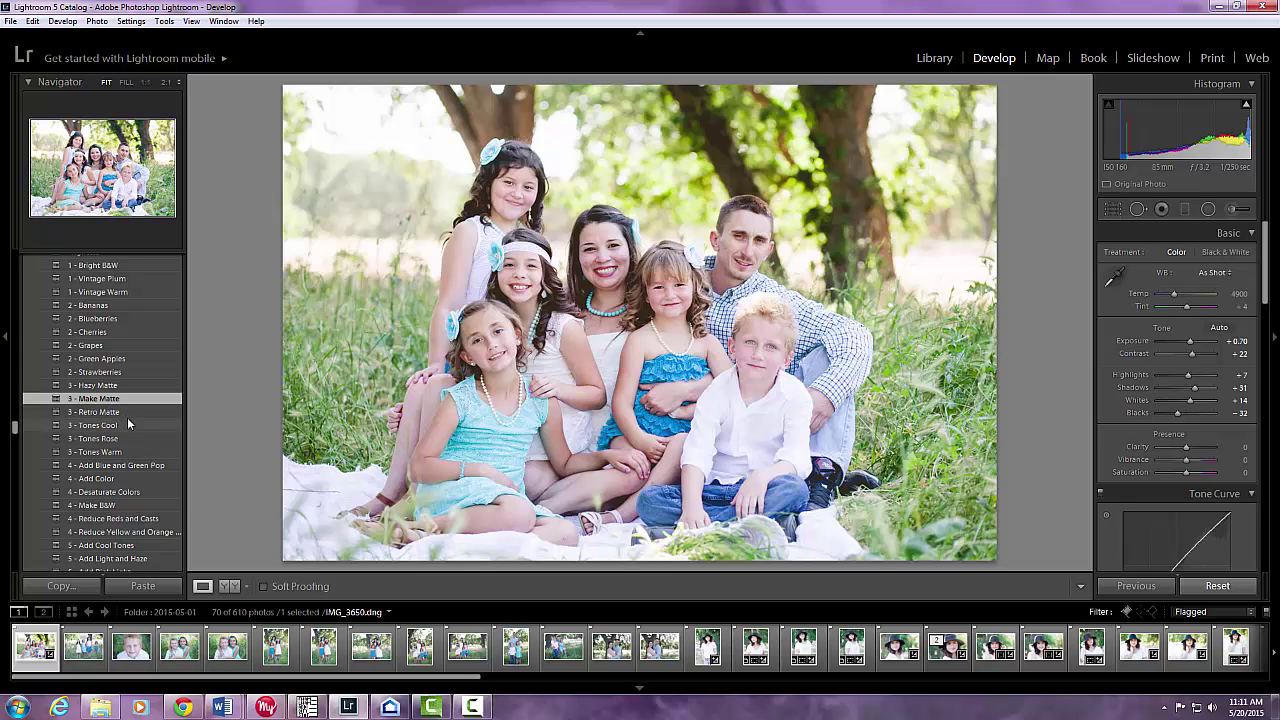
# Step: Try the 4 - Add Blue and Green Pop preset on the family photo and undo it
pyautogui.scroll(-3, 127, 417)
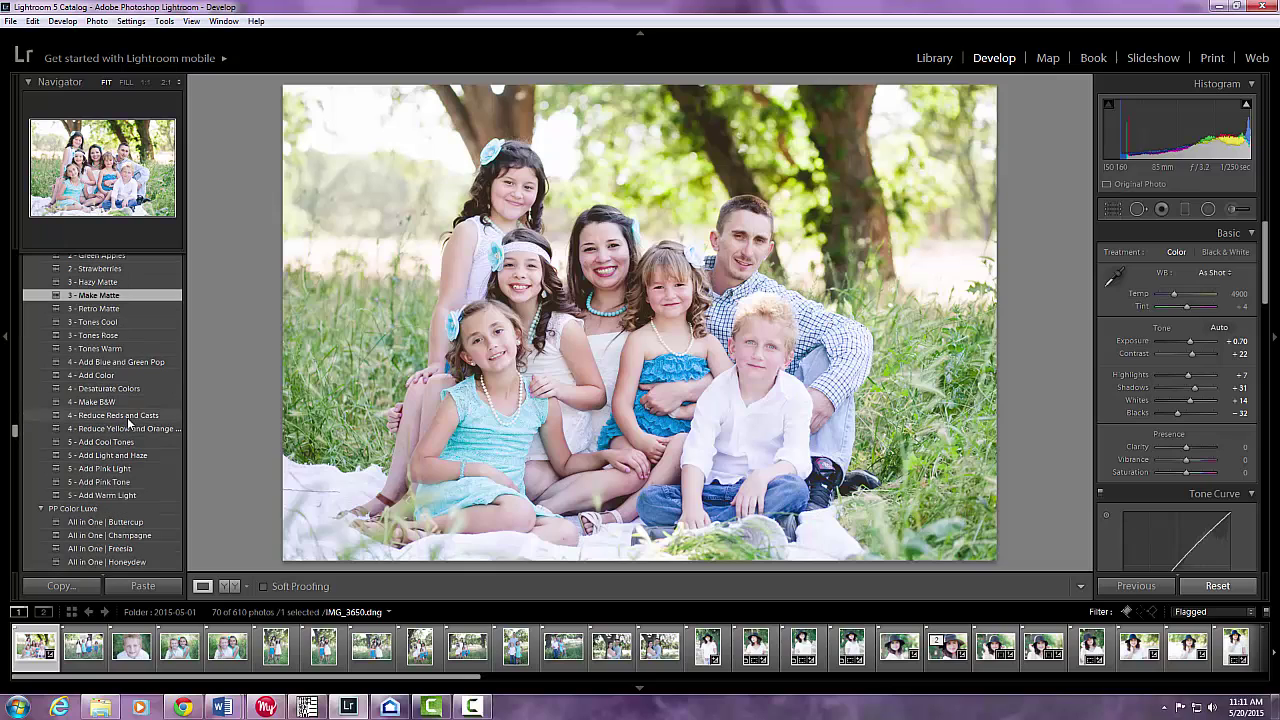
pyautogui.click(119, 362)
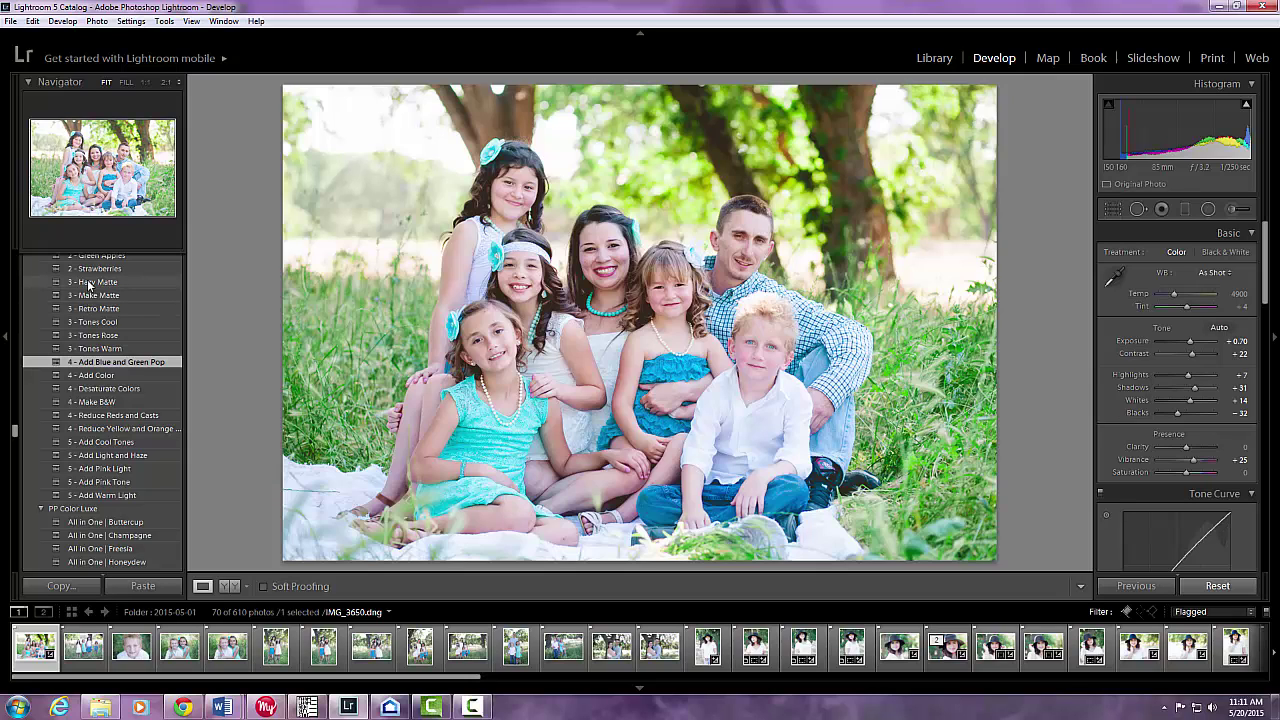
pyautogui.click(33, 21)
pyautogui.click(35, 36)
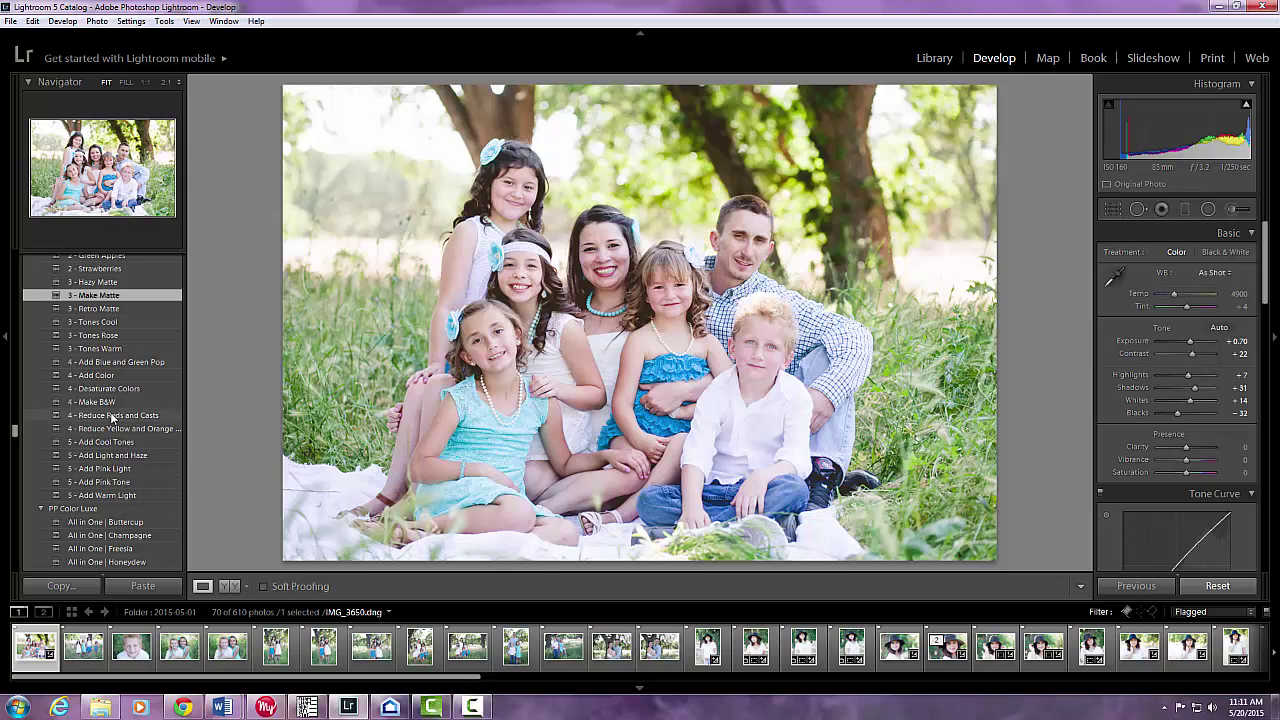
# Step: Apply the 4 - Reduce Yellow and Orange Casts preset to the family photo, undoing it once to compare before reapplying it
pyautogui.click(113, 428)
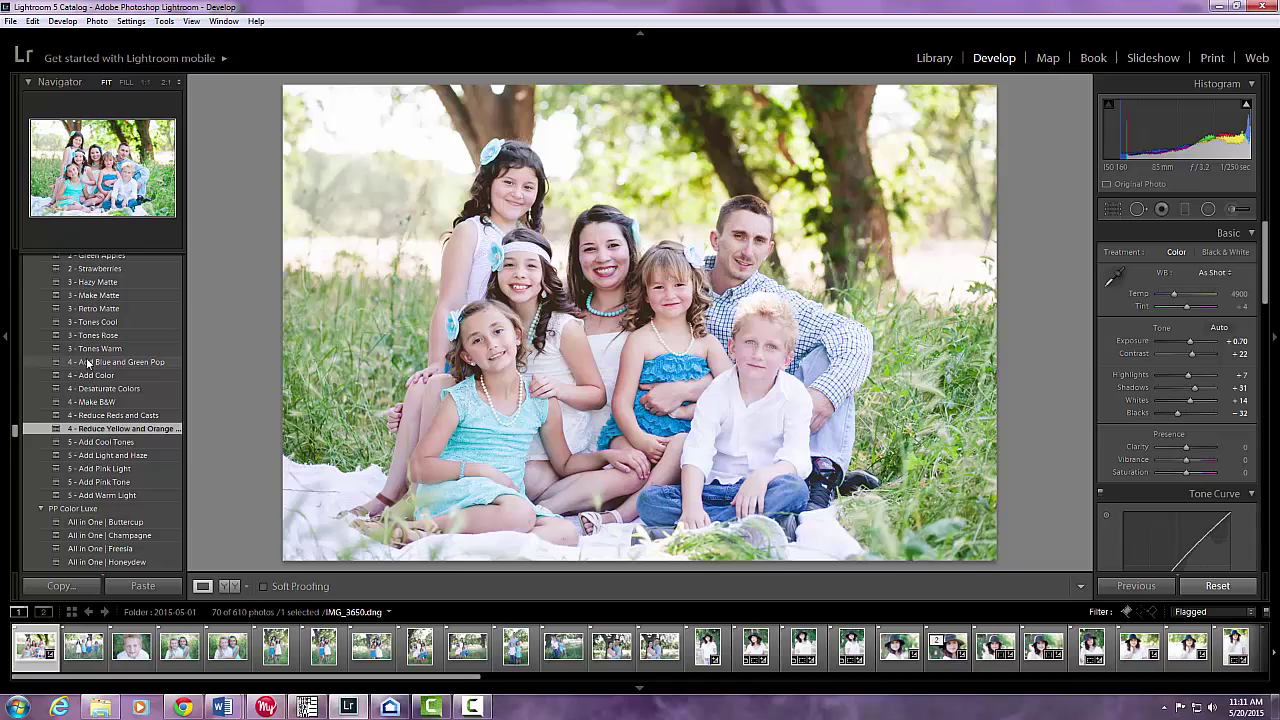
pyautogui.click(32, 21)
pyautogui.click(30, 37)
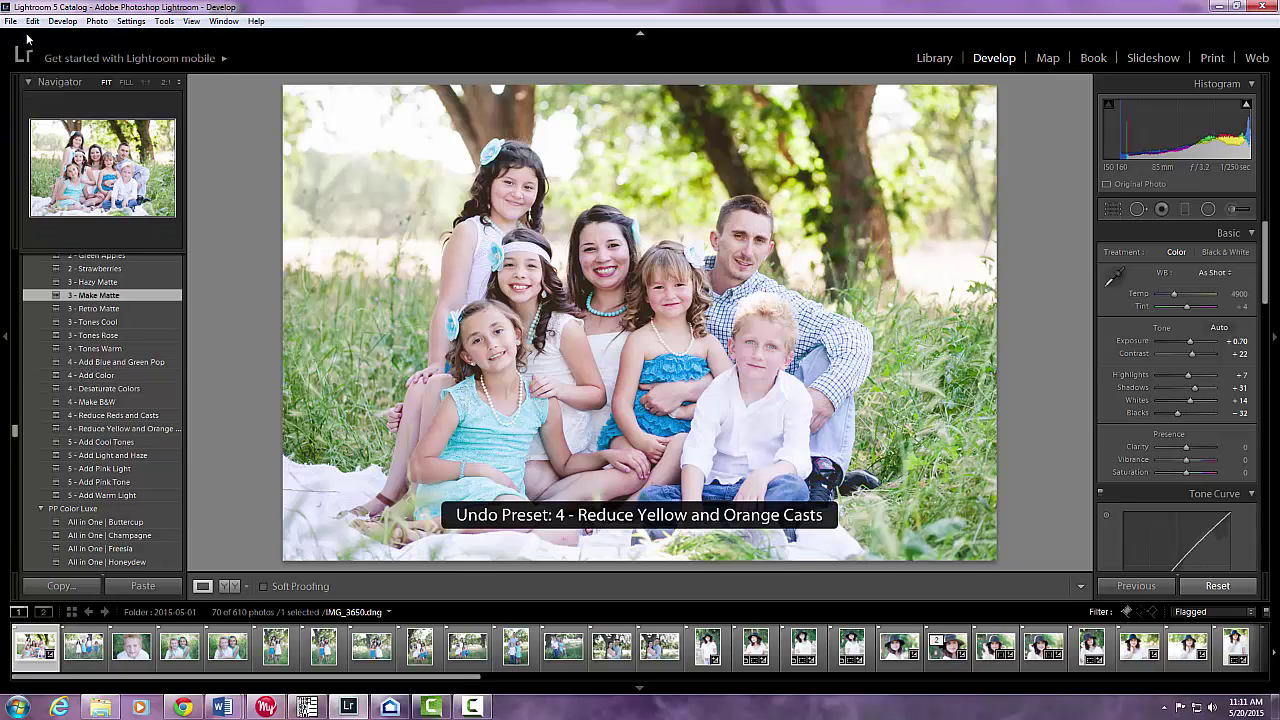
pyautogui.click(147, 430)
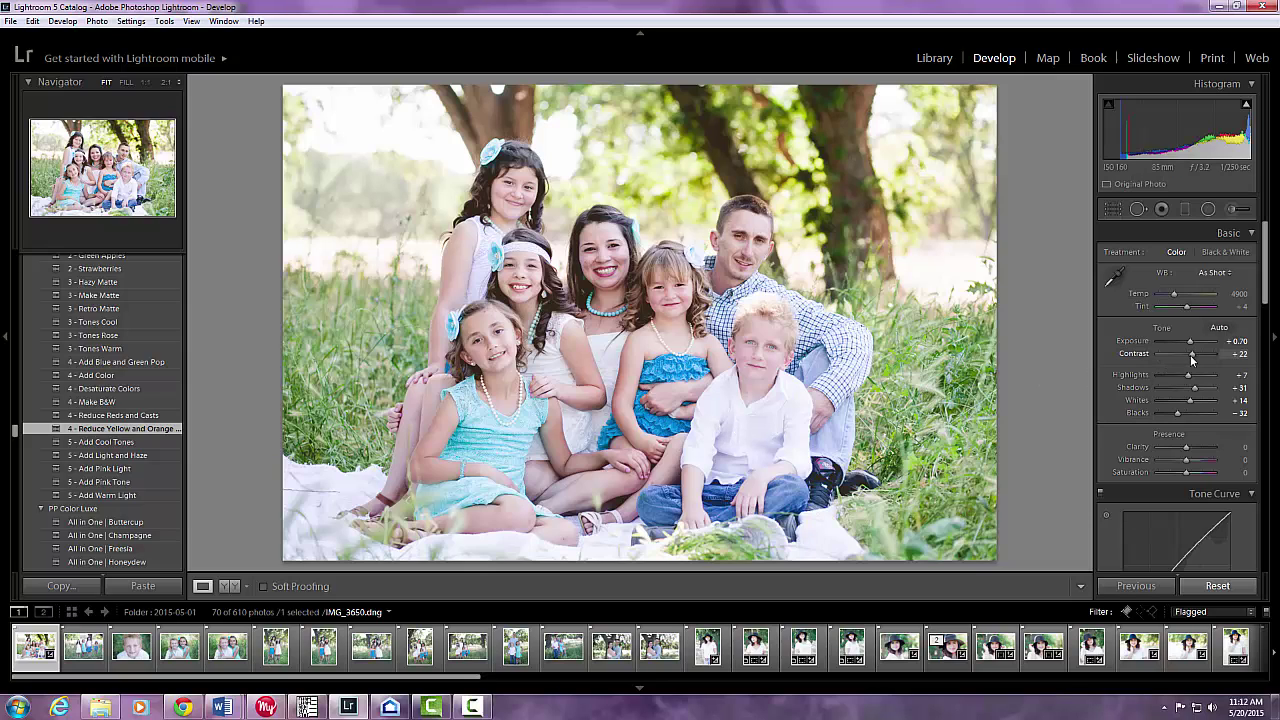
# Step: Set the family photo's Contrast to +38 and Clarity to -14, and lower the tone curve's Lights to -25
pyautogui.moveTo(1192, 356); pyautogui.dragTo(1197, 363)
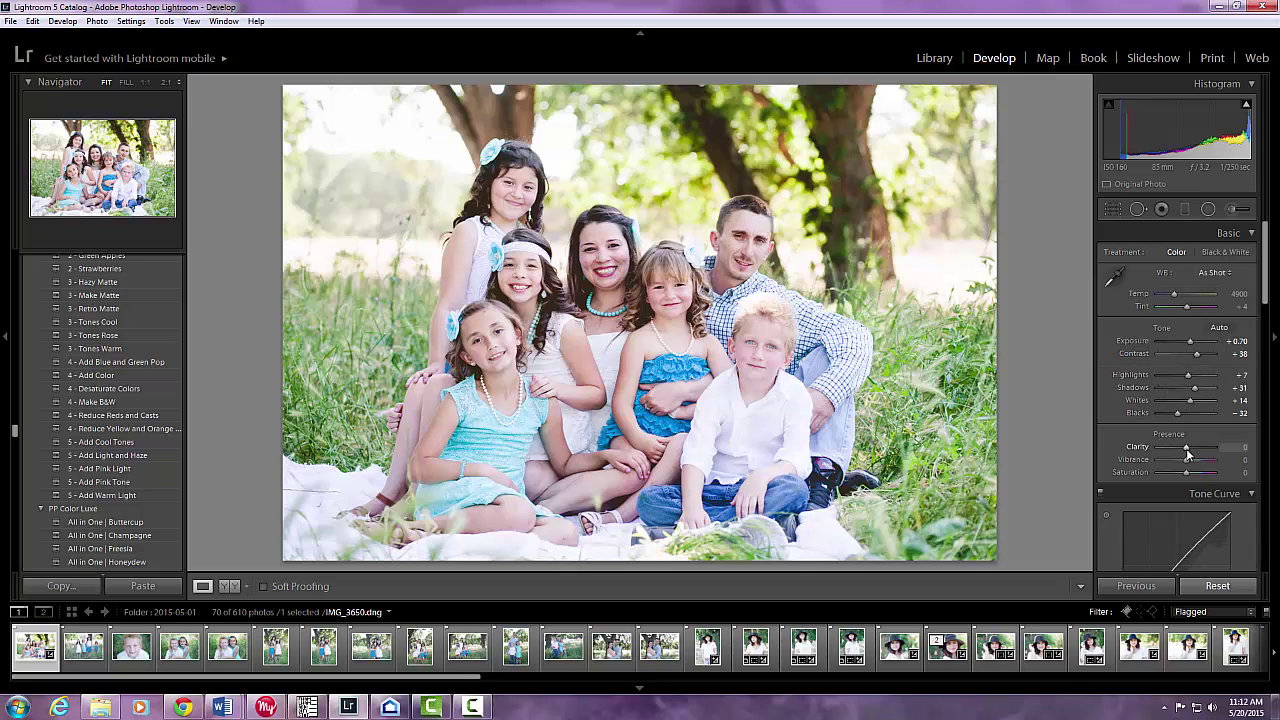
pyautogui.moveTo(1187, 455); pyautogui.dragTo(1183, 455)
pyautogui.scroll(-2, 1200, 448)
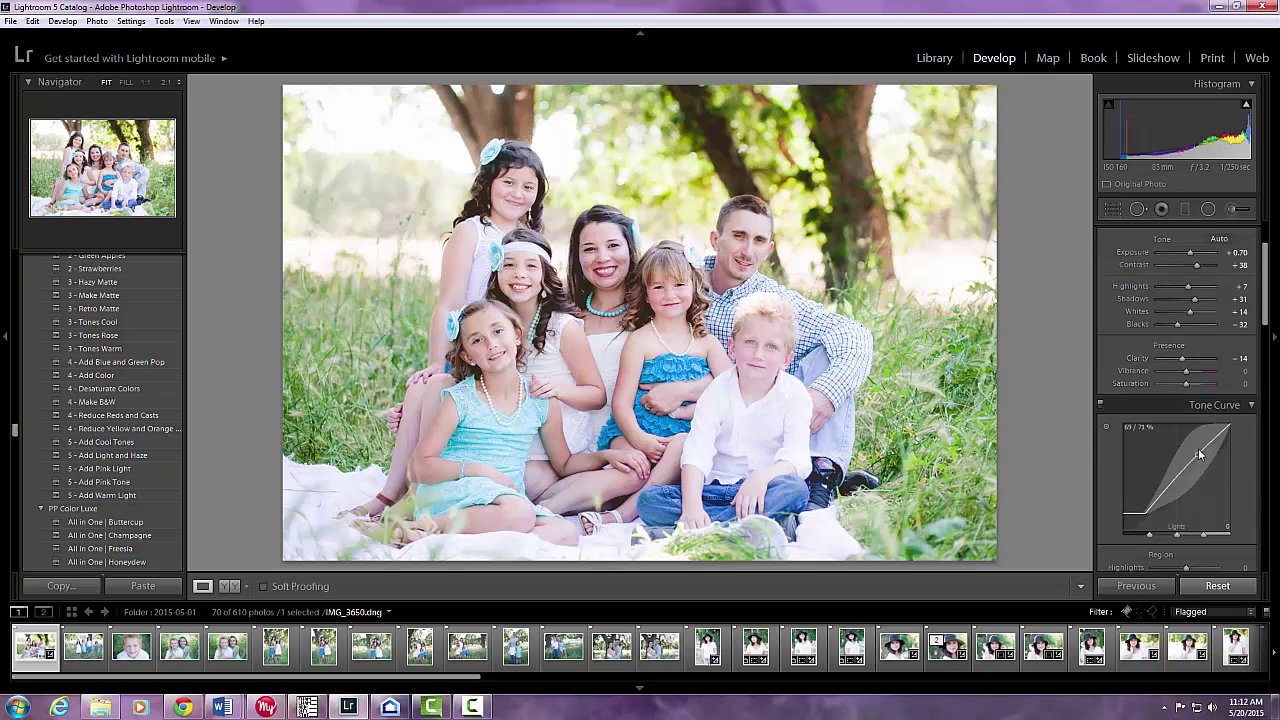
pyautogui.moveTo(1199, 453); pyautogui.dragTo(1194, 480)
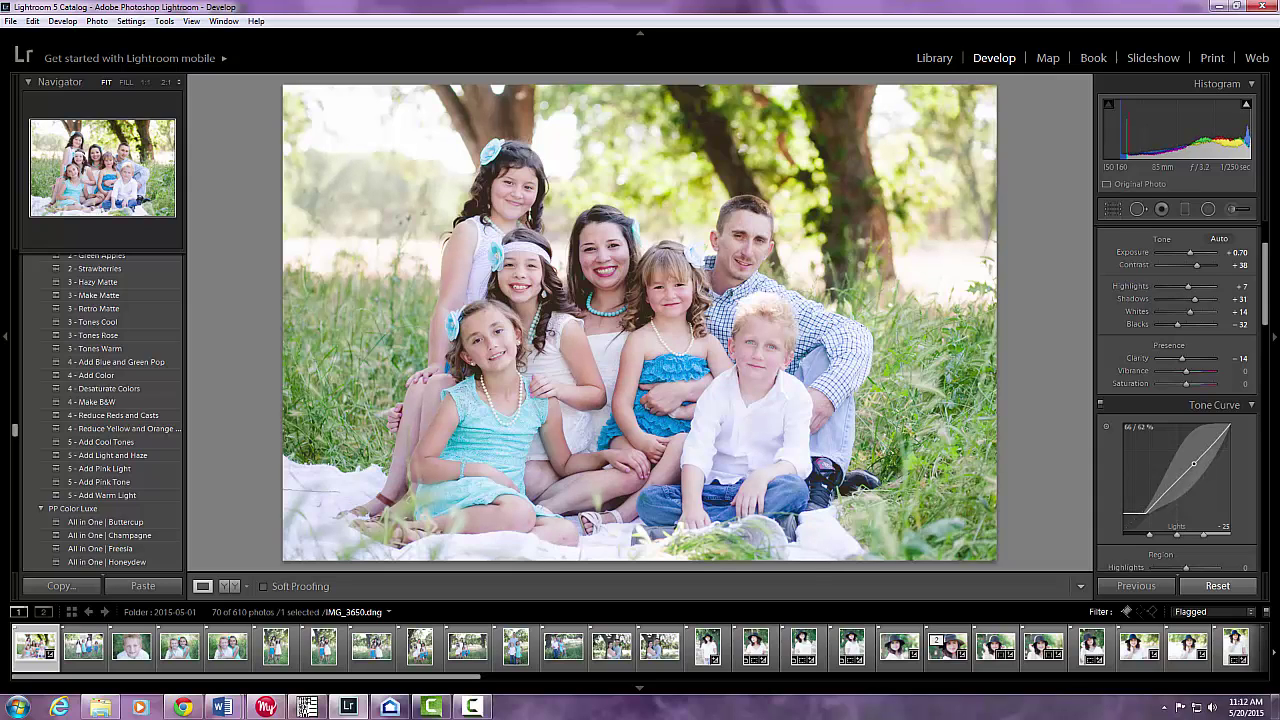
# Step: Review the family photo's color, split toning, sharpening and noise reduction settings
pyautogui.scroll(-5, 1207, 450)
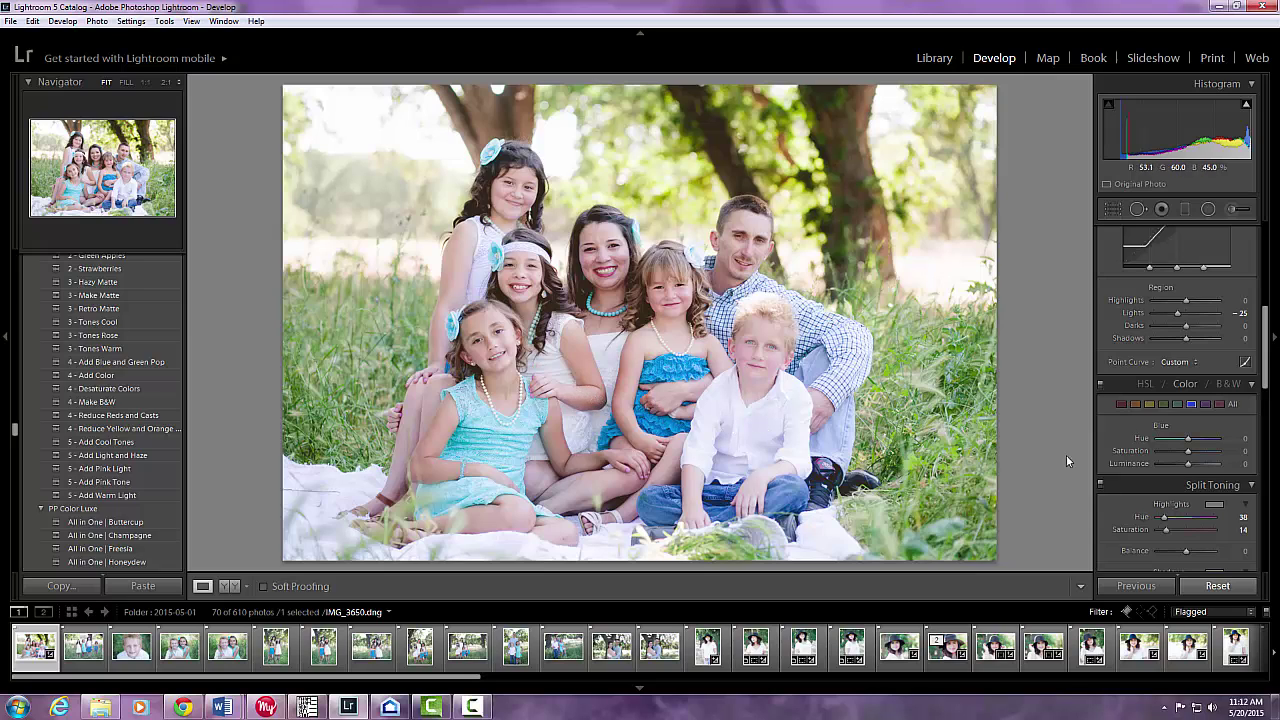
pyautogui.scroll(-5, 1180, 466)
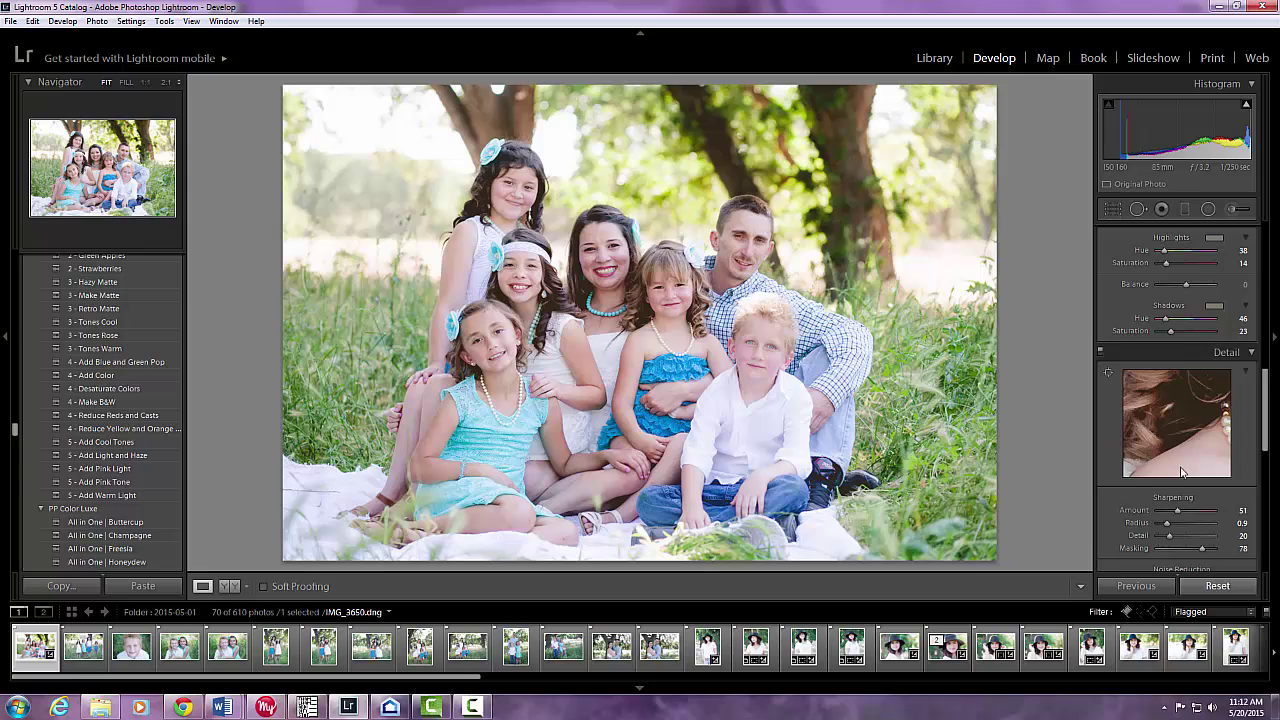
pyautogui.scroll(-2, 1181, 472)
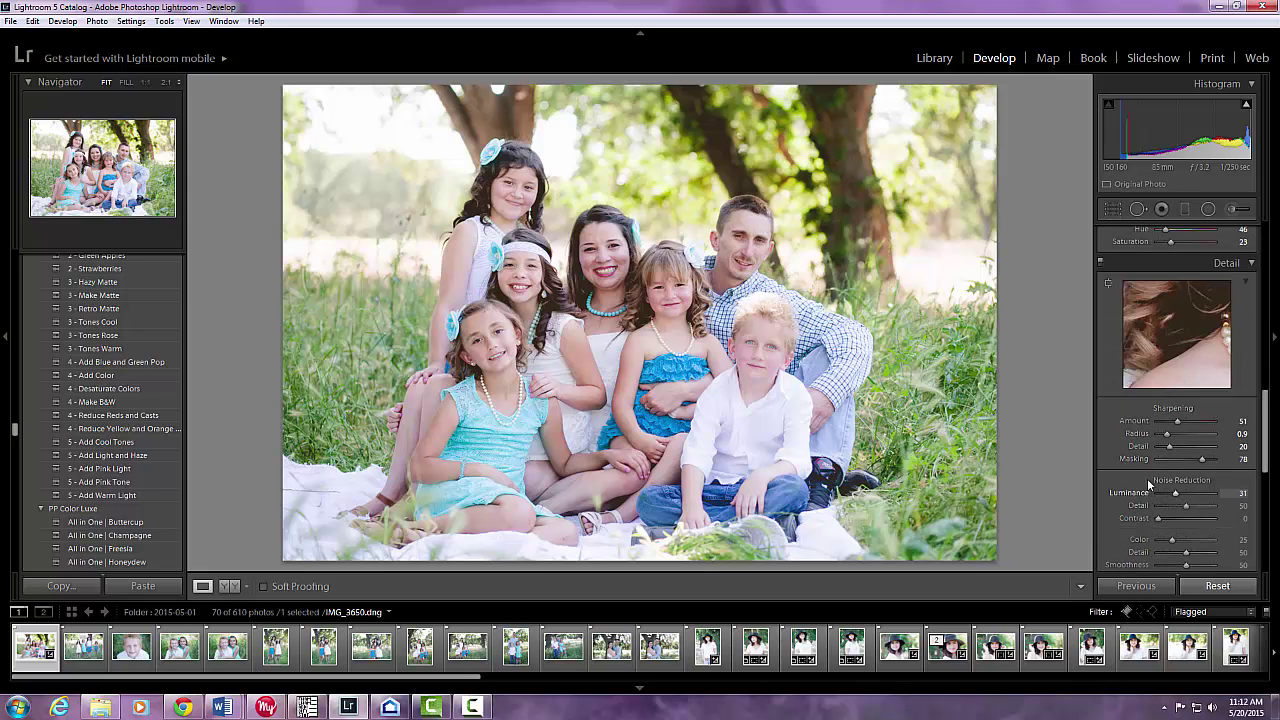
pyautogui.scroll(2, 1202, 378)
pyautogui.scroll(10, 1202, 378)
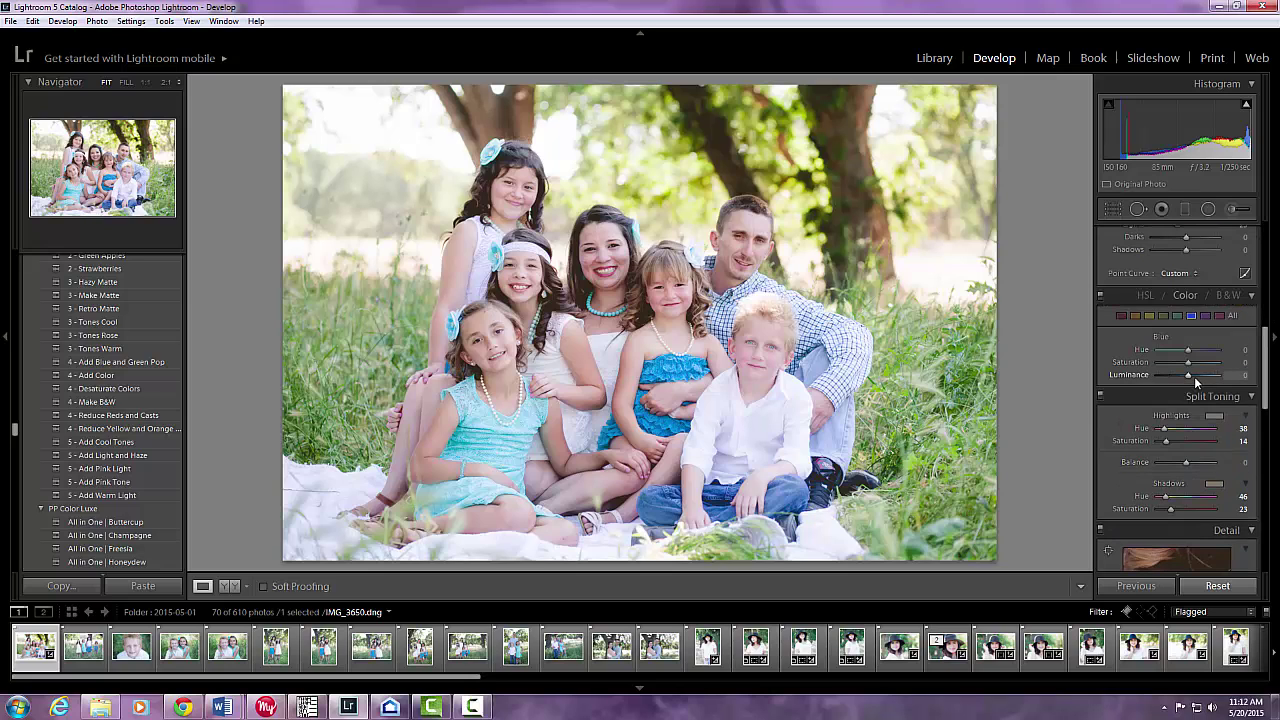
# Step: Warm the family photo's white balance by raising Temp to 5333
pyautogui.scroll(2, 1196, 382)
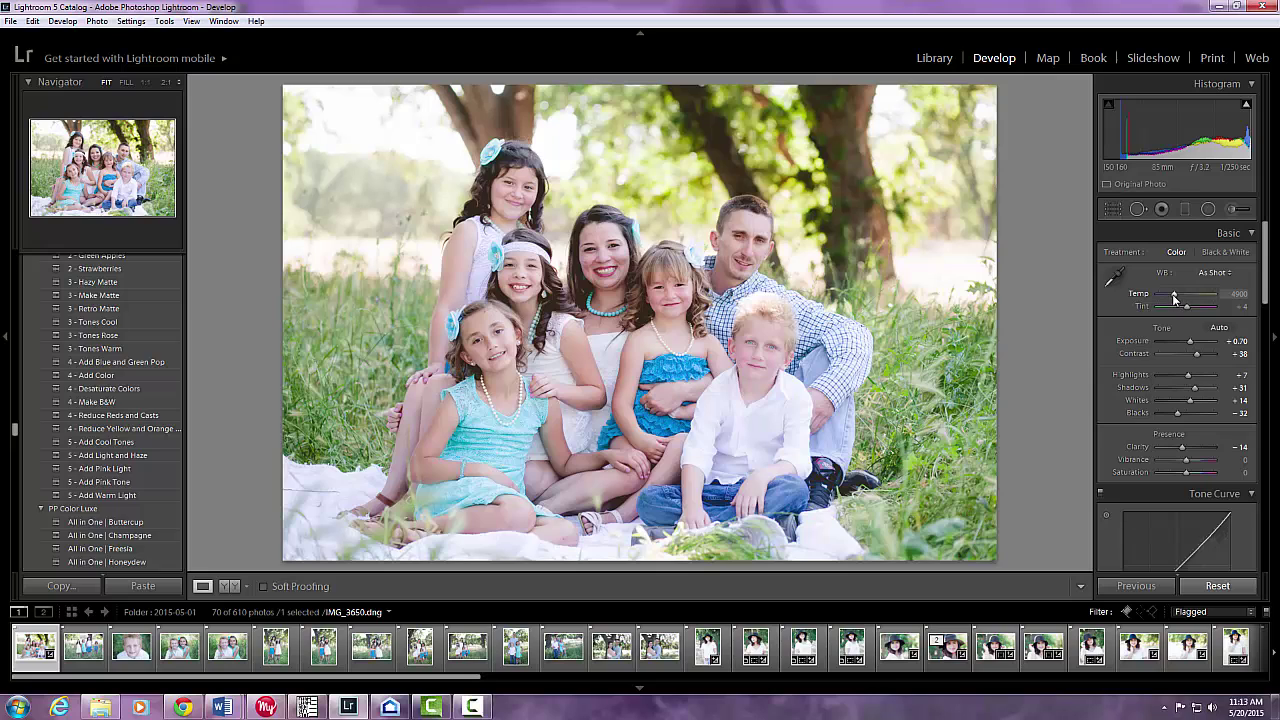
pyautogui.moveTo(1174, 298); pyautogui.dragTo(1178, 301)
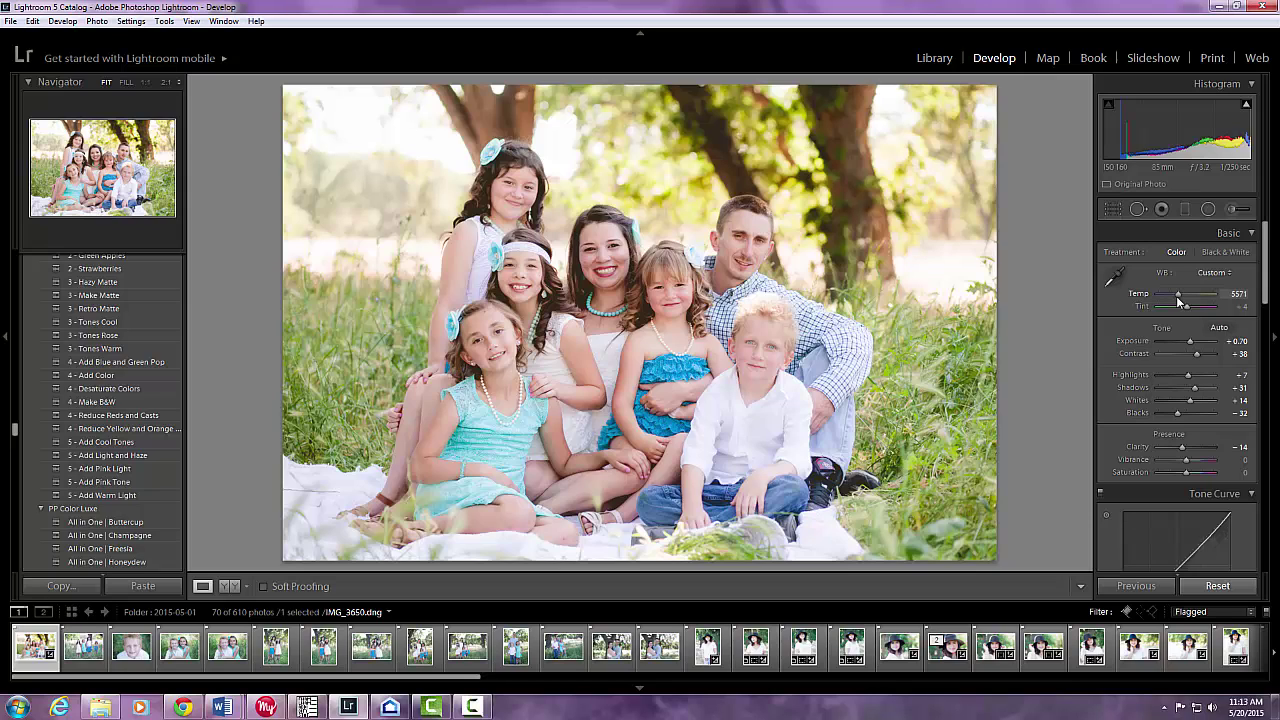
pyautogui.moveTo(1178, 301); pyautogui.dragTo(1176, 300)
pyautogui.scroll(5, 104, 355)
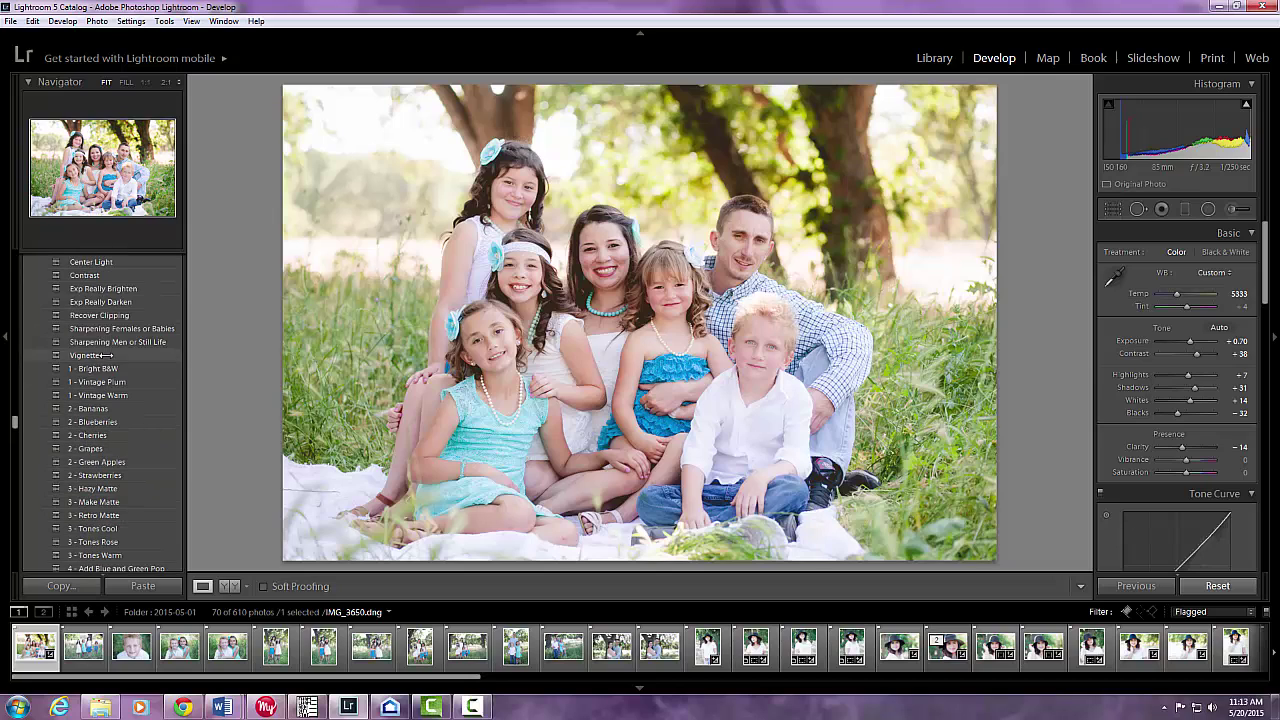
pyautogui.scroll(5, 104, 355)
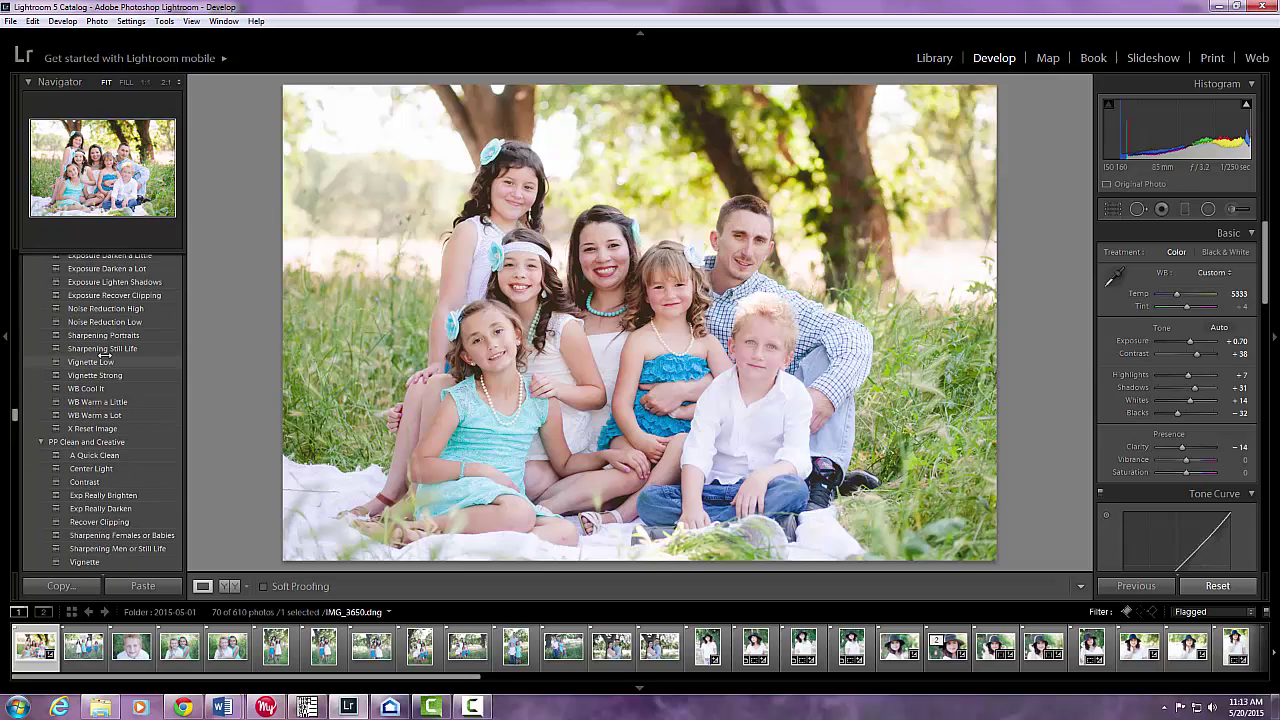
pyautogui.scroll(3, 104, 355)
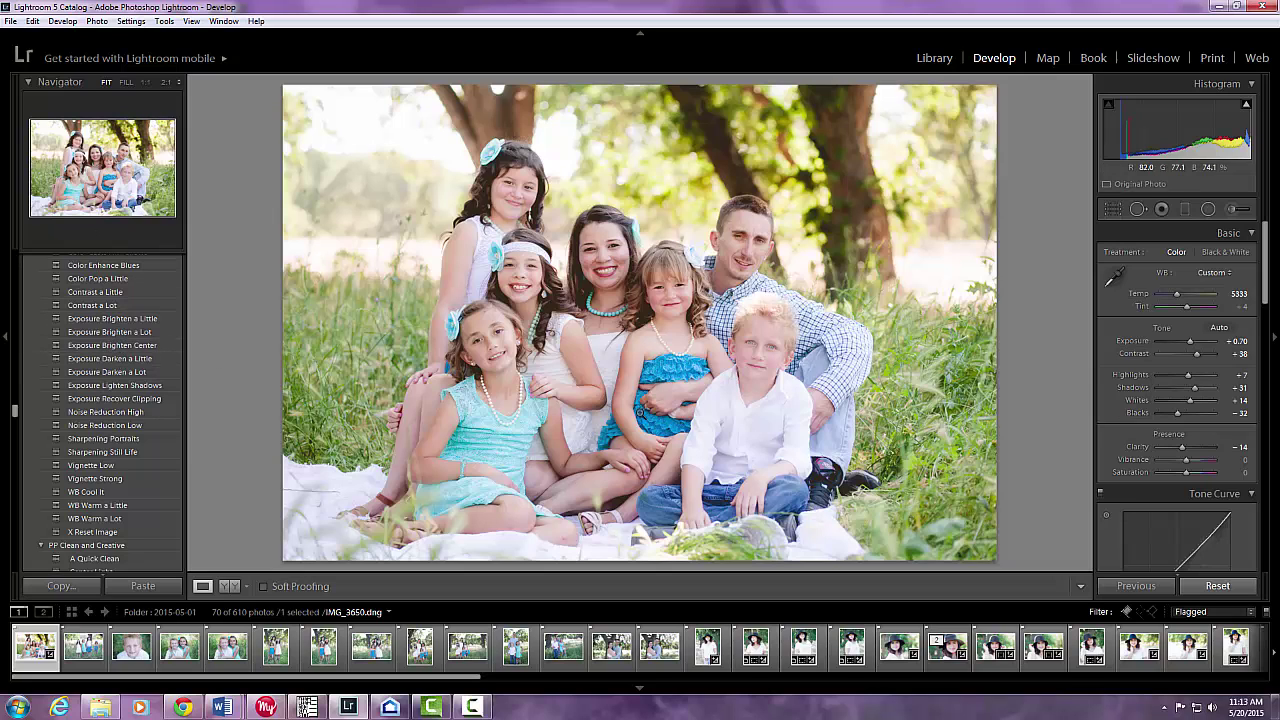
# Step: Raise the Darks of the family photo's tone curve to +19
pyautogui.scroll(-3, 1152, 480)
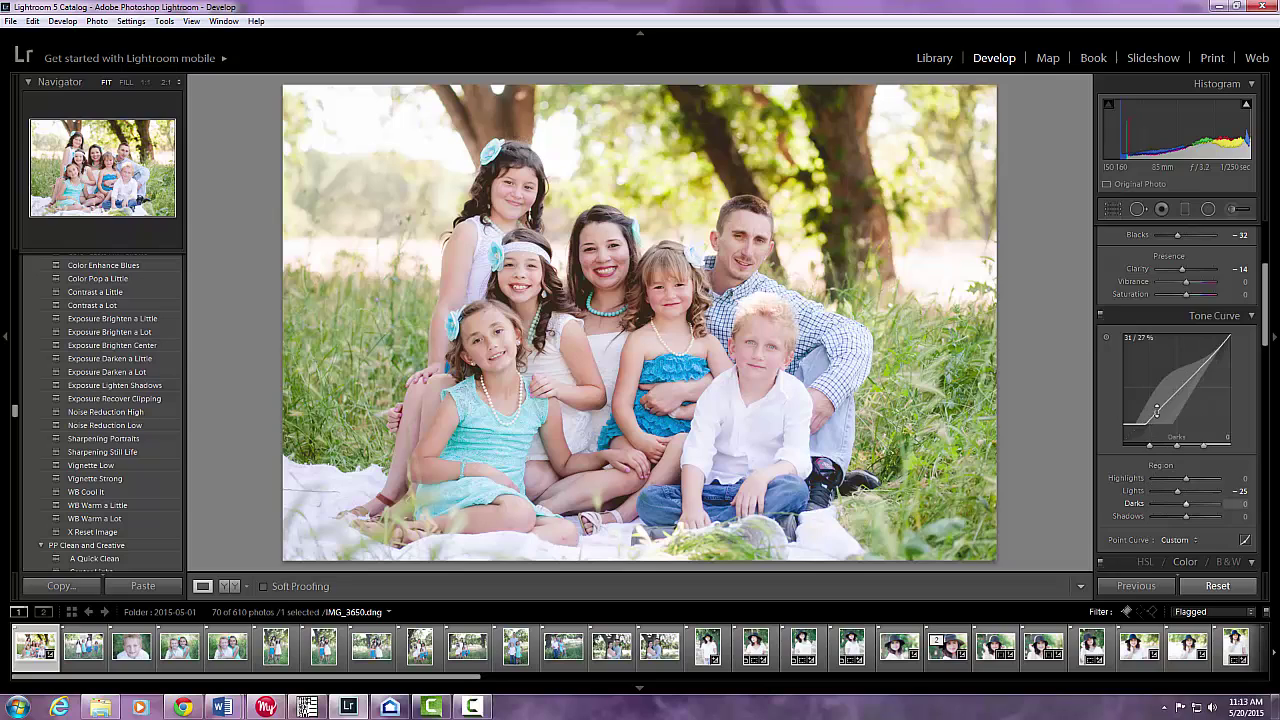
pyautogui.moveTo(1156, 410); pyautogui.dragTo(1156, 408)
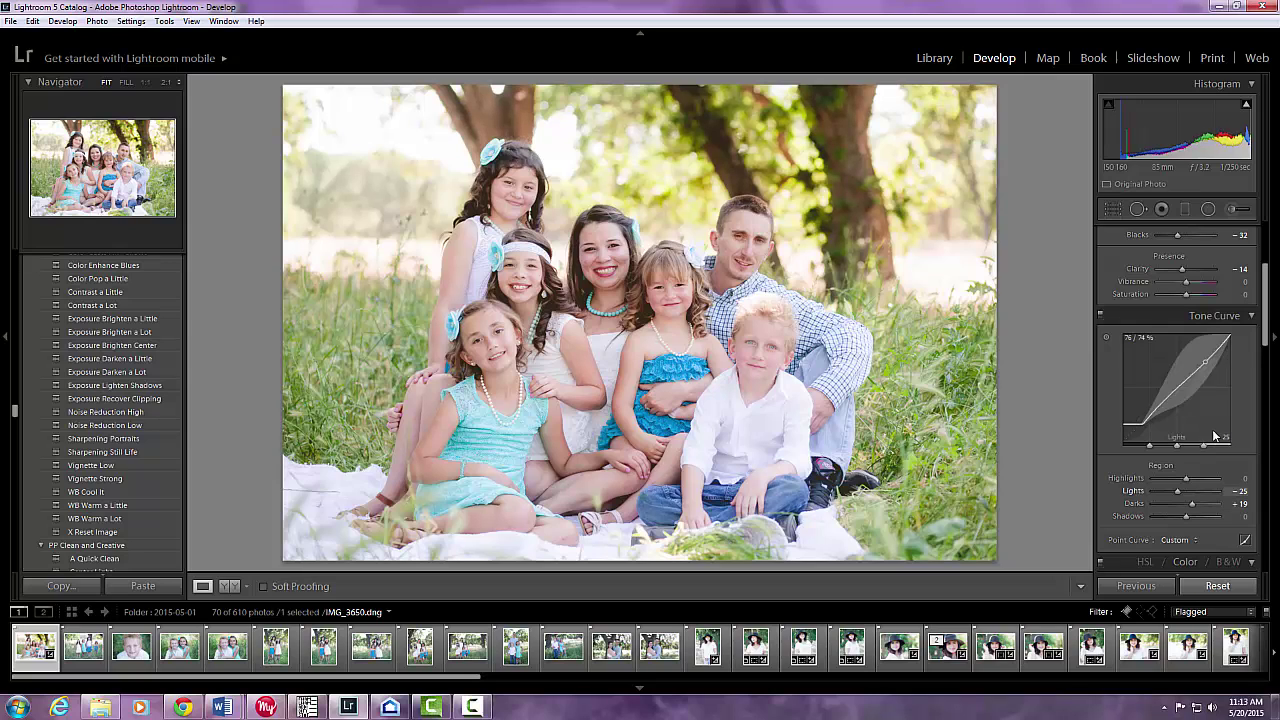
pyautogui.scroll(2, 1210, 425)
pyautogui.scroll(1, 1213, 424)
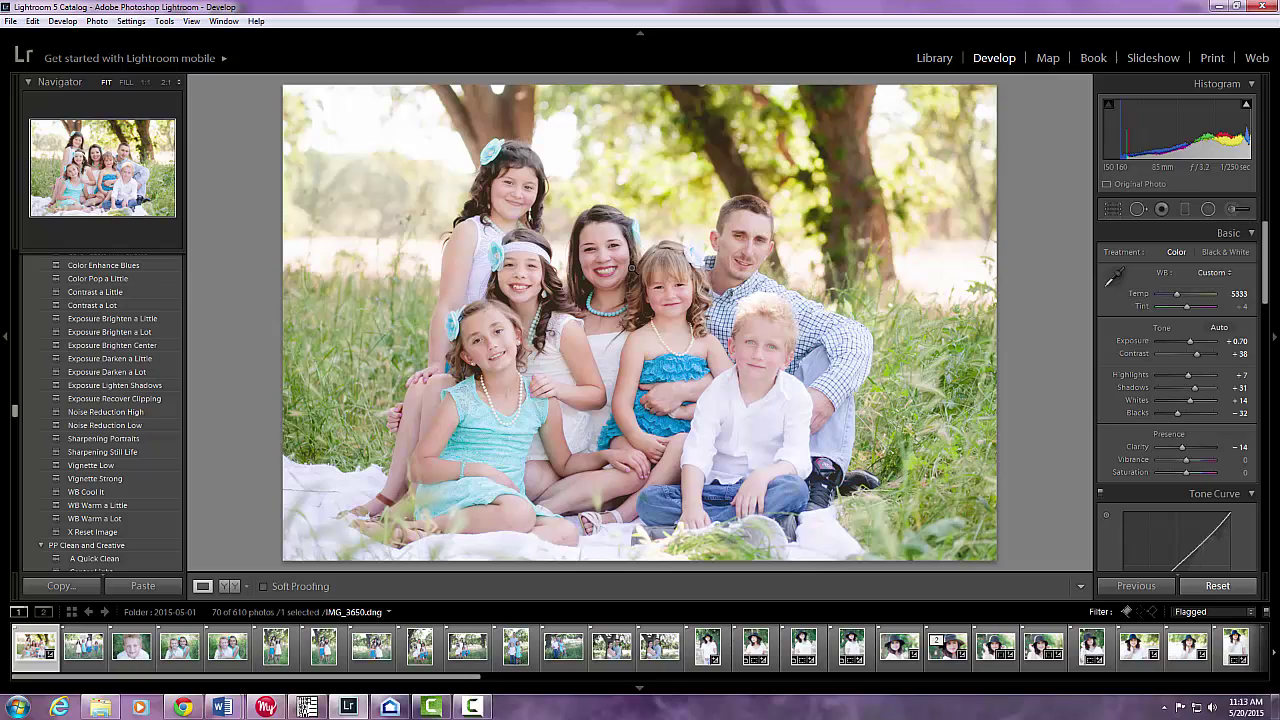
# Step: Brush the 4-5 PP Fix Casts Blue effect at size 4 onto the young boy's white shirt and close the Adjustment Brush
pyautogui.click(1236, 210)
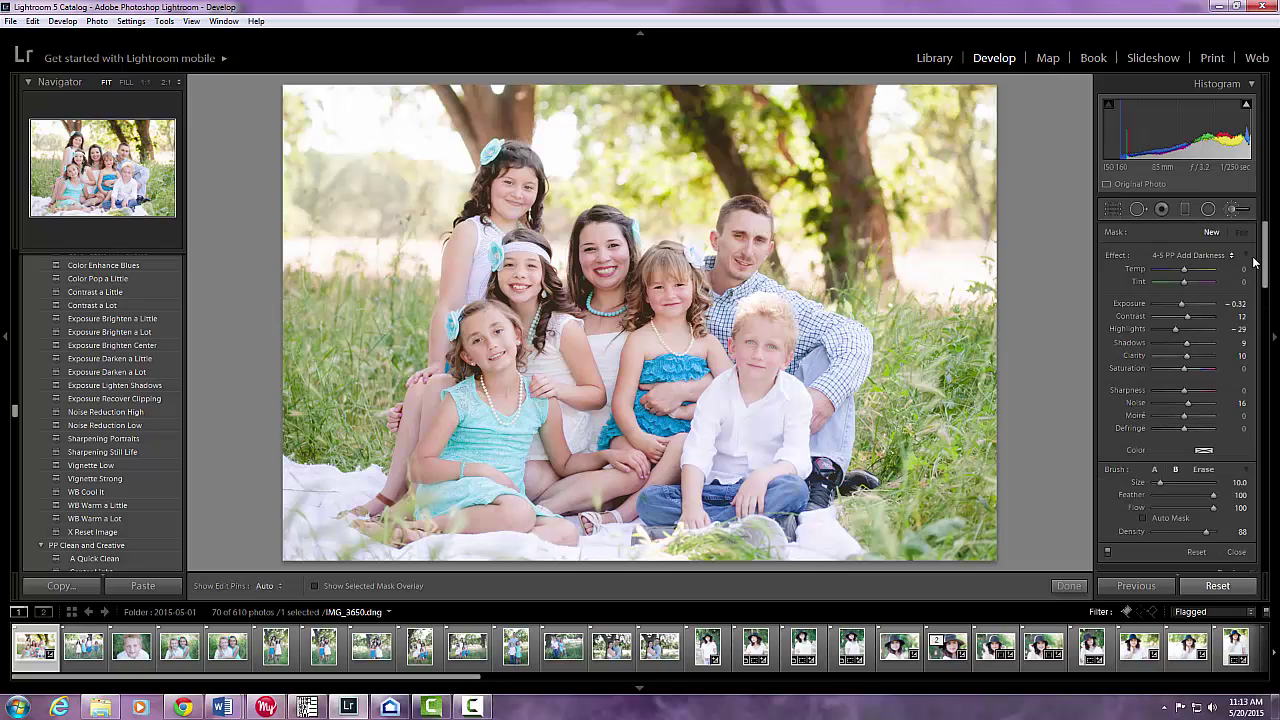
pyautogui.click(1236, 258)
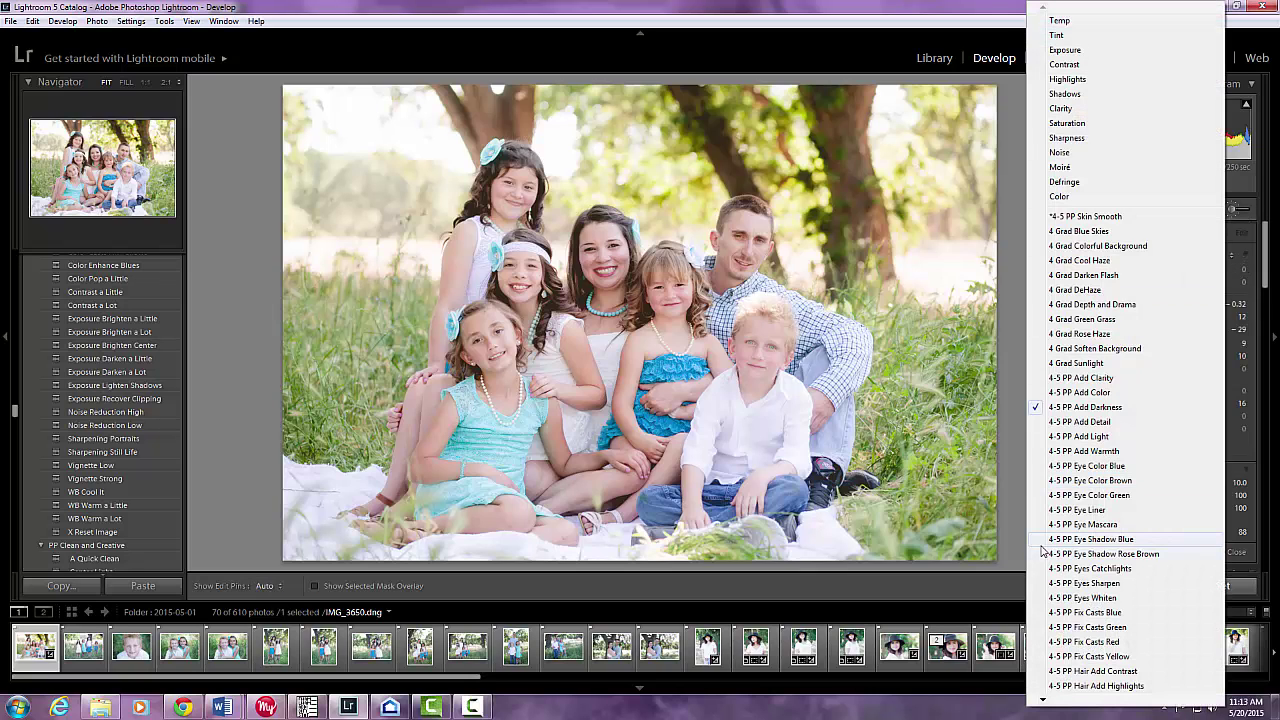
pyautogui.click(1117, 613)
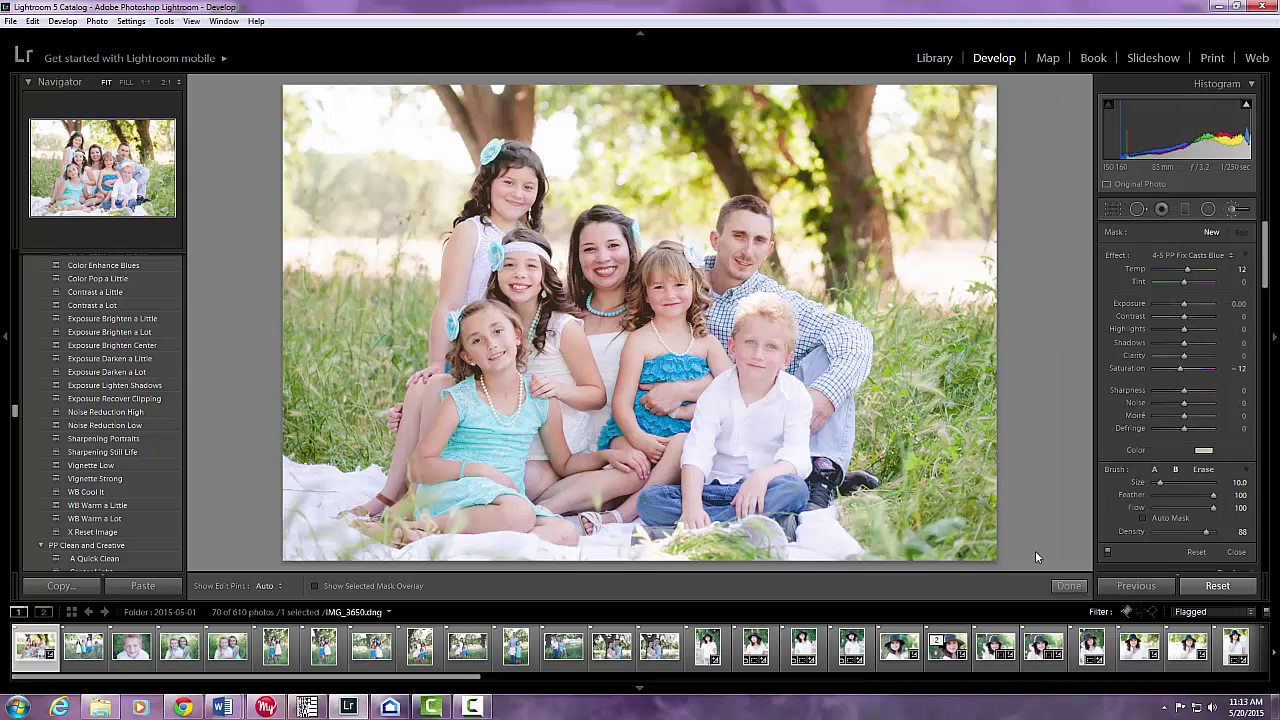
pyautogui.press('[')
pyautogui.press('[')
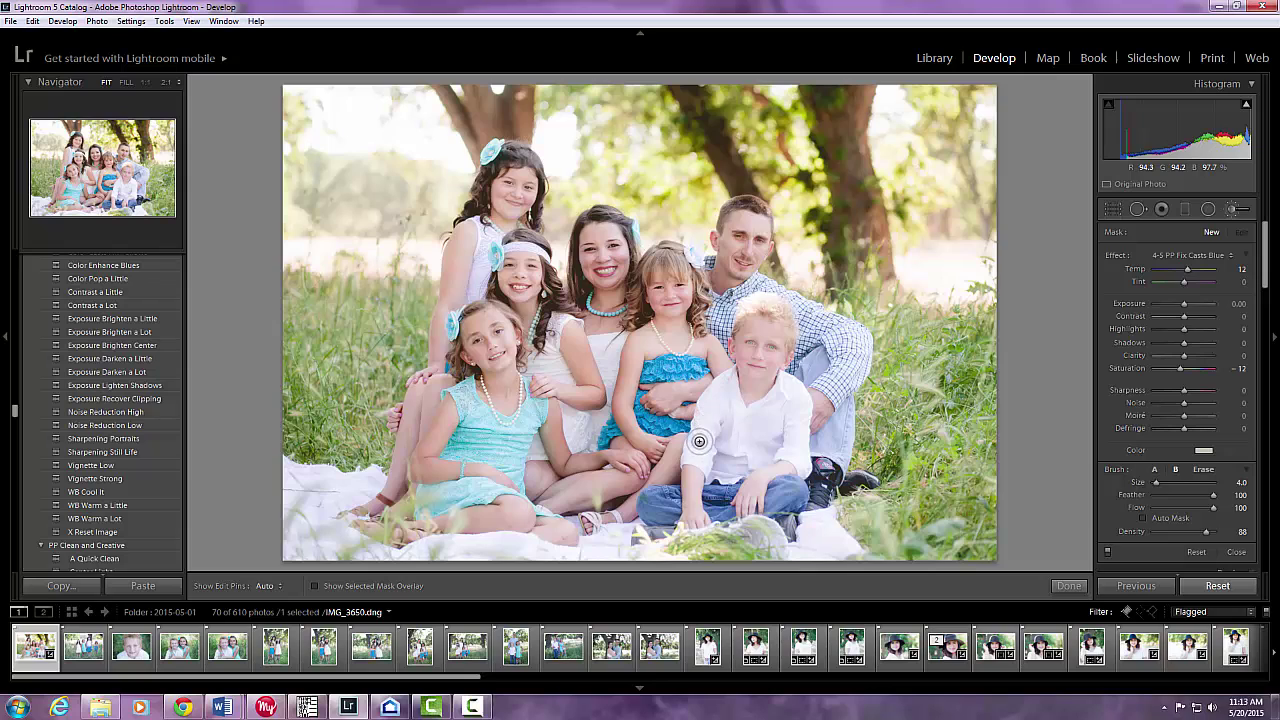
pyautogui.press('h')
pyautogui.click(912, 444)
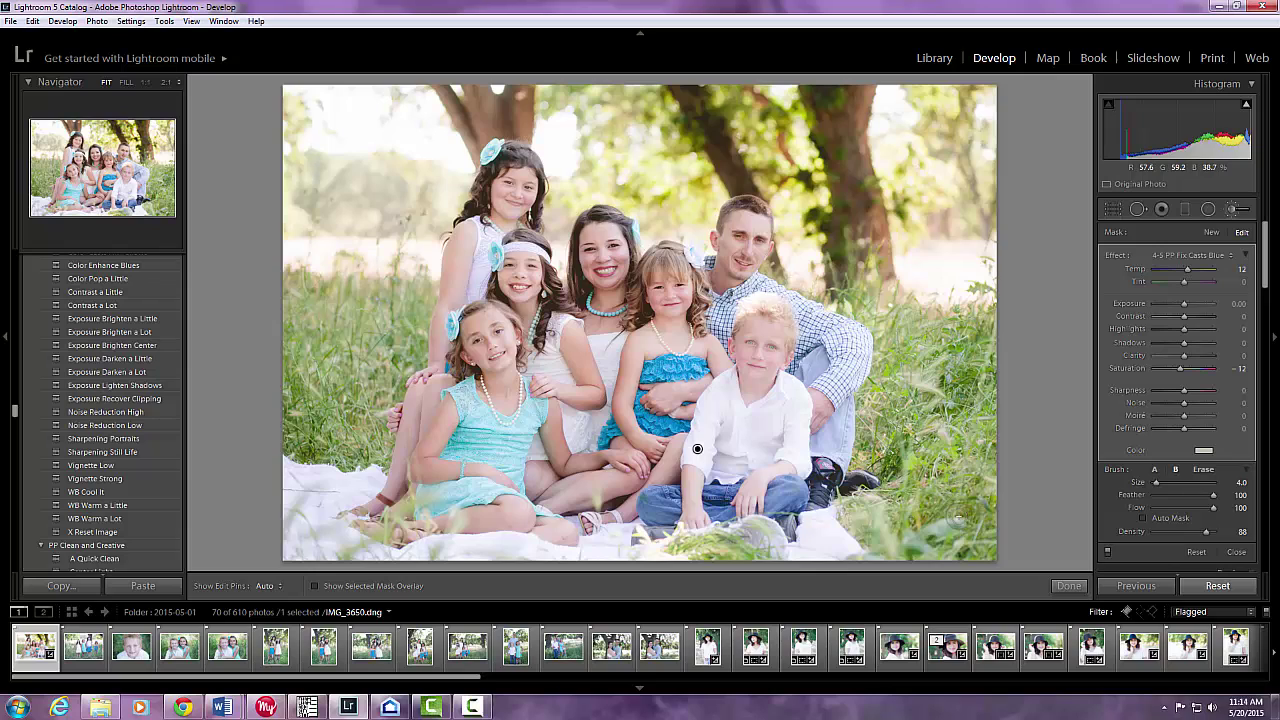
pyautogui.click(1211, 232)
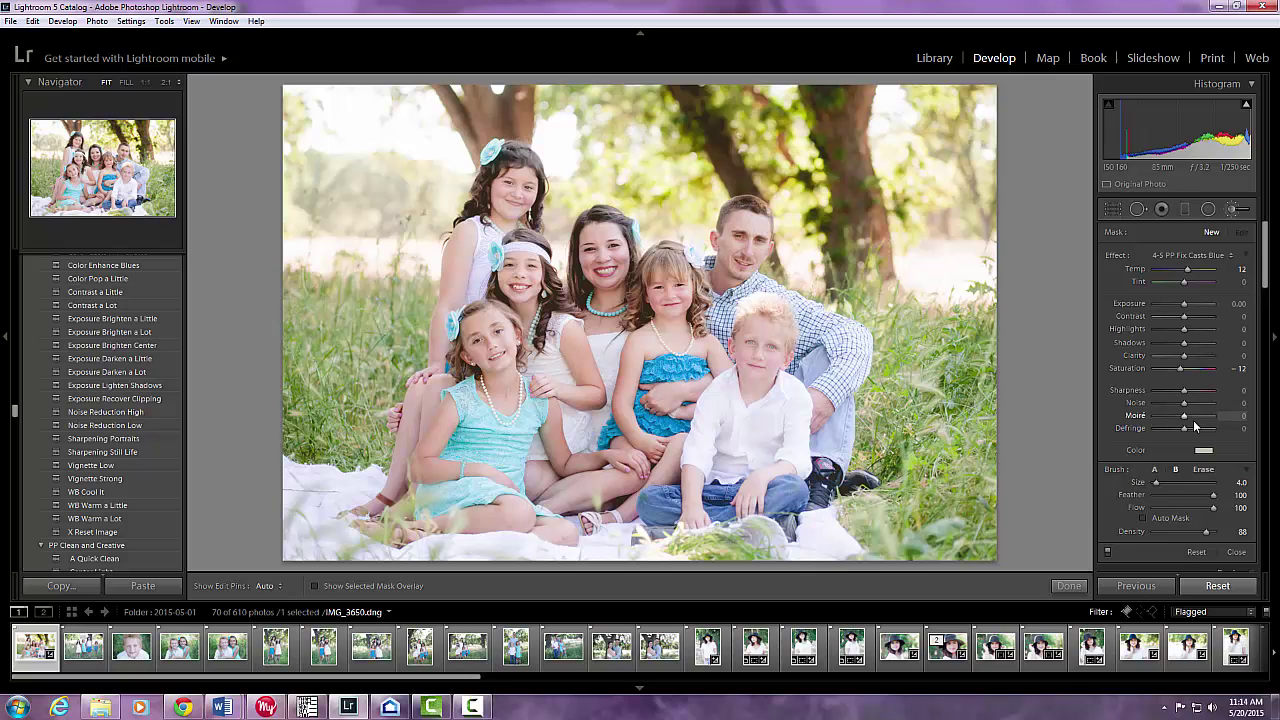
pyautogui.click(1231, 257)
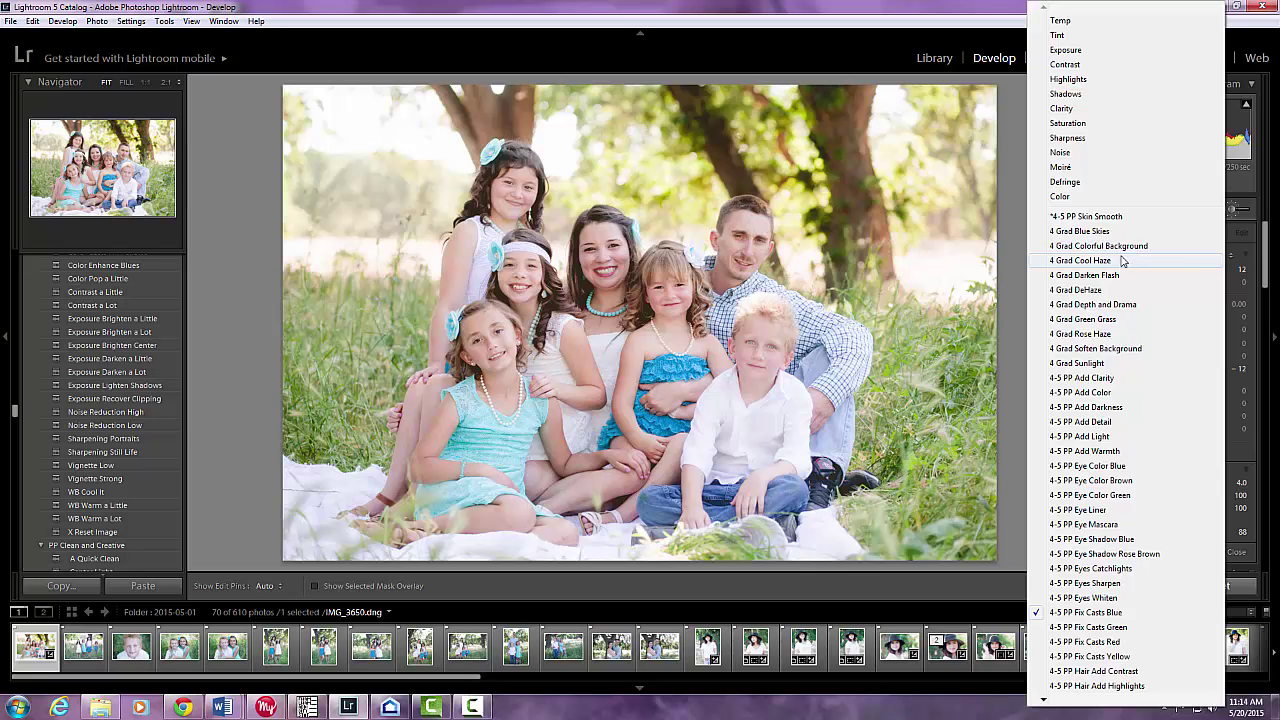
pyautogui.click(1007, 306)
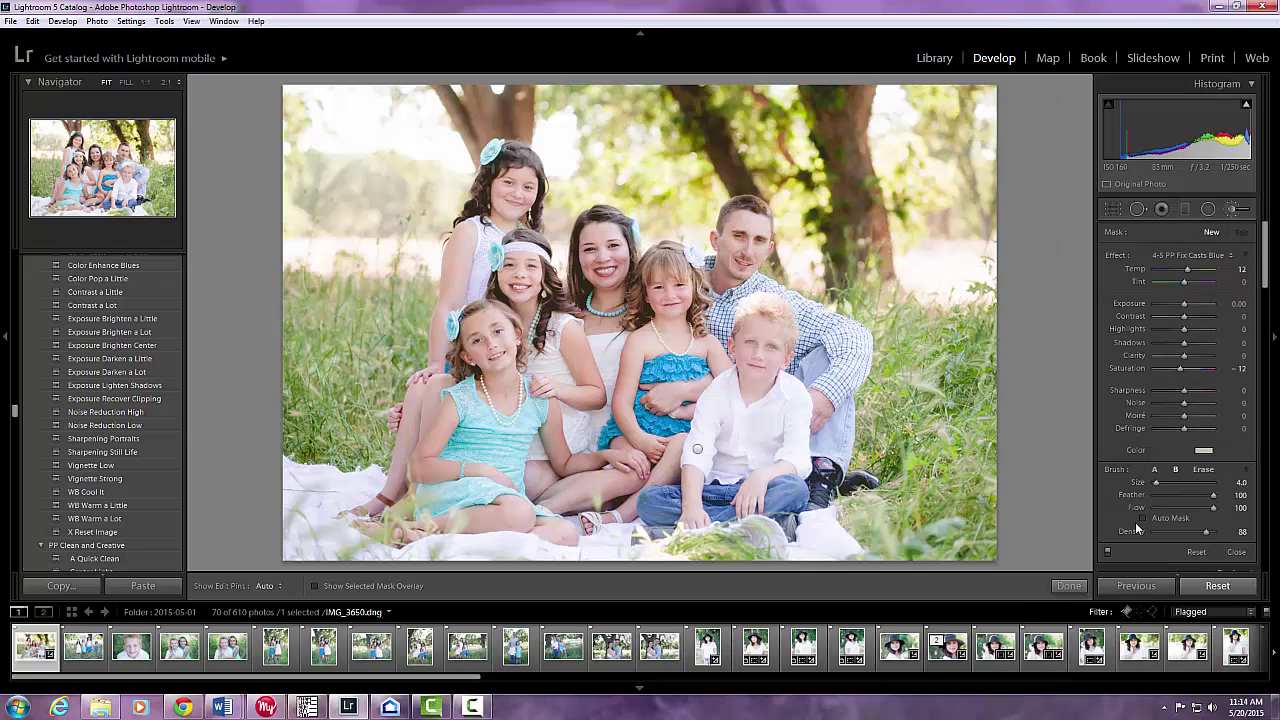
pyautogui.click(1237, 552)
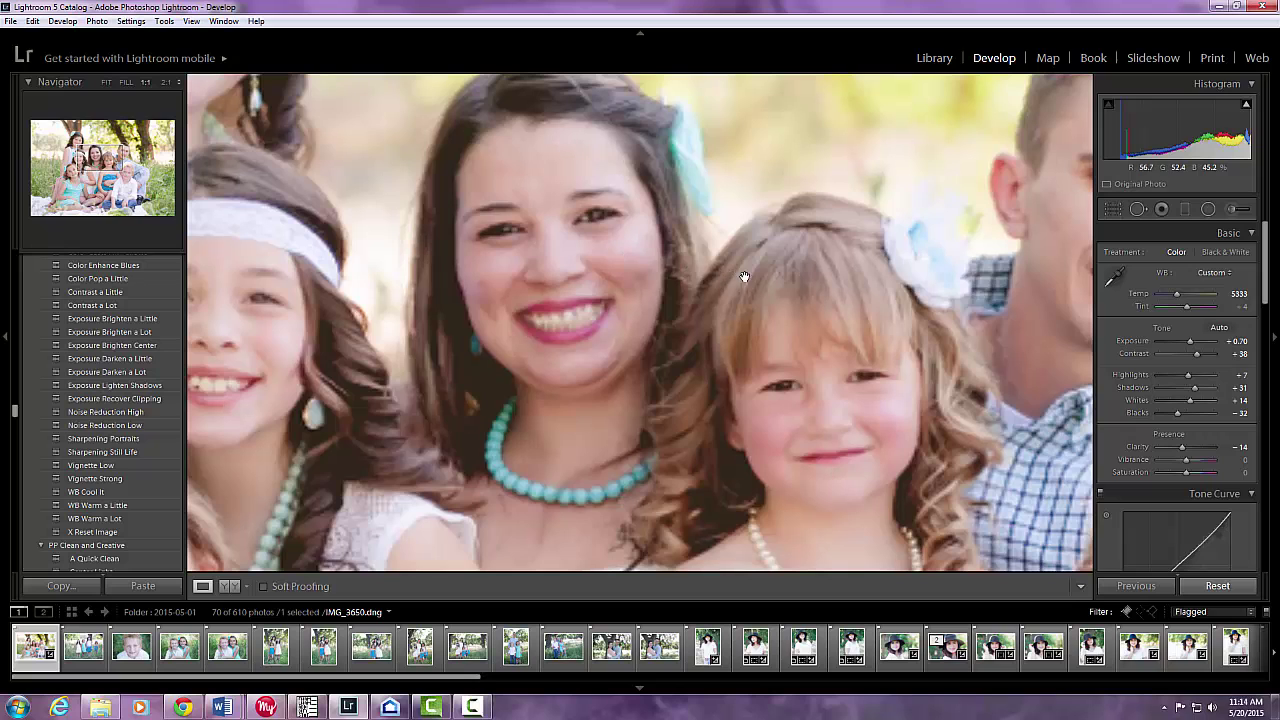
# Step: Brush the *4-5 PP Skin Smooth effect at size 4 over the woman's face, starting at her forehead, and close the brush
pyautogui.moveTo(748, 283); pyautogui.dragTo(585, 358)
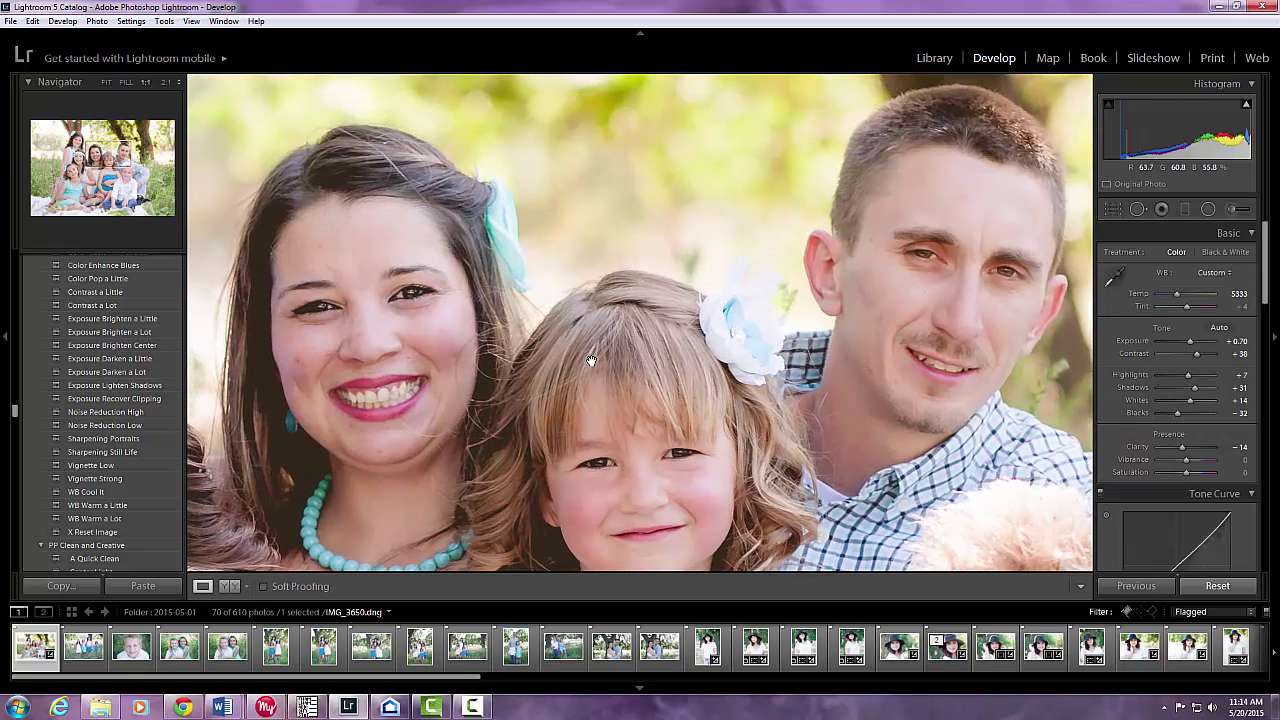
pyautogui.click(1231, 210)
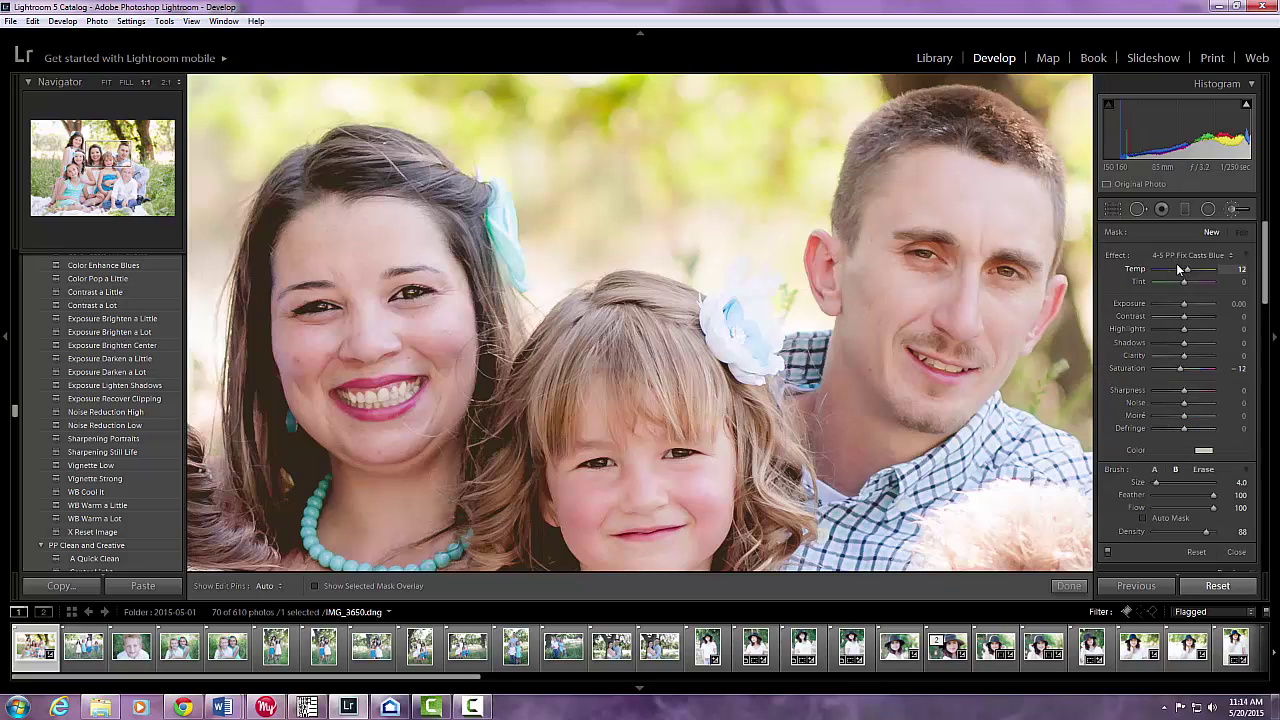
pyautogui.click(1232, 258)
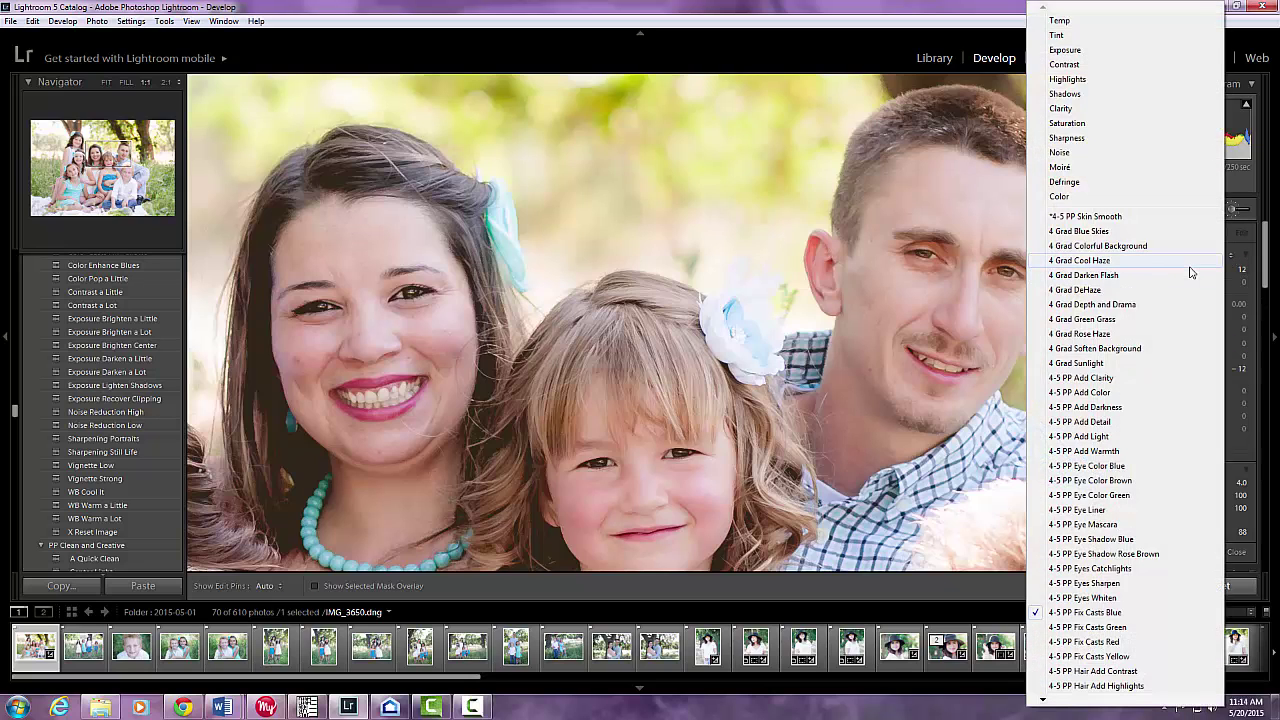
pyautogui.click(1109, 218)
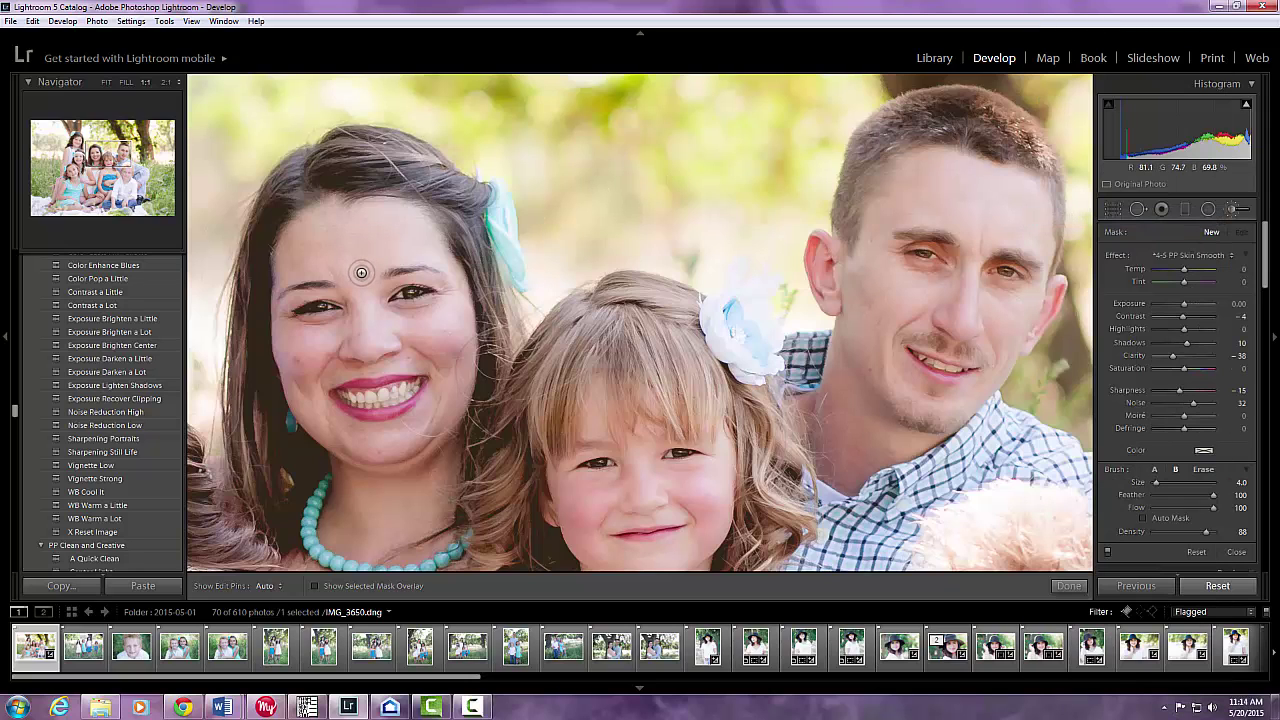
pyautogui.press('h')
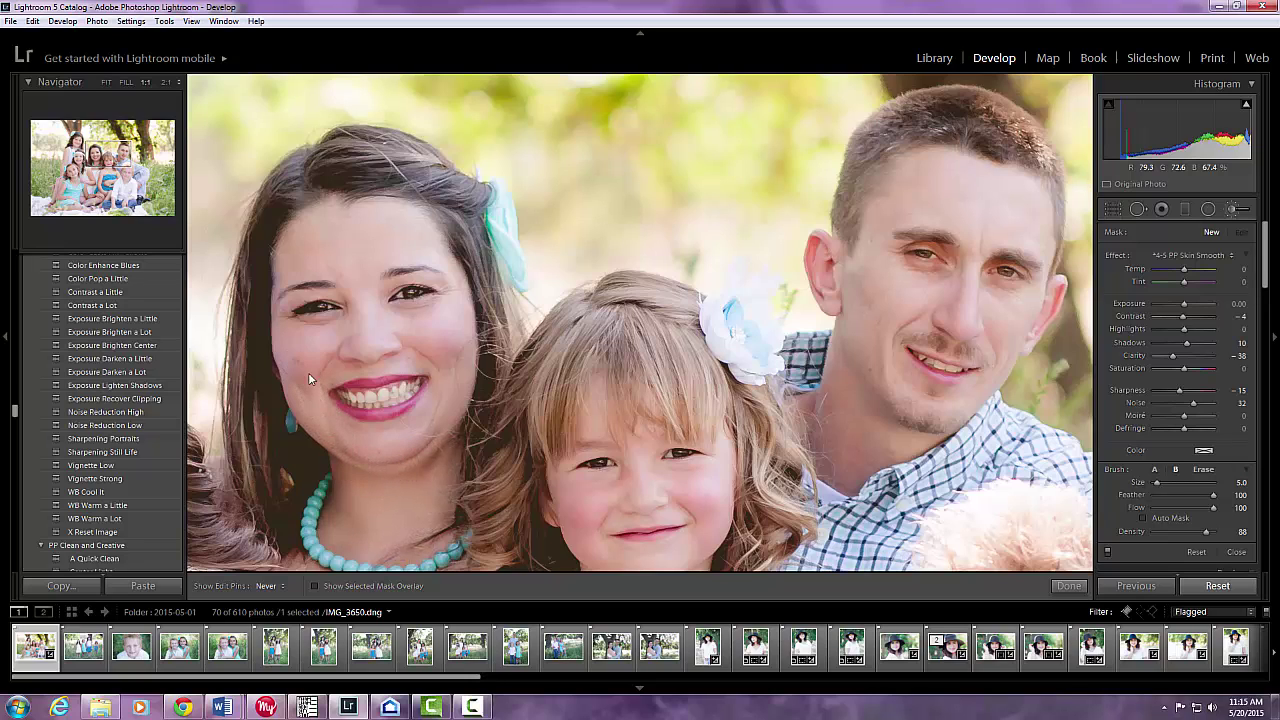
pyautogui.press('h')
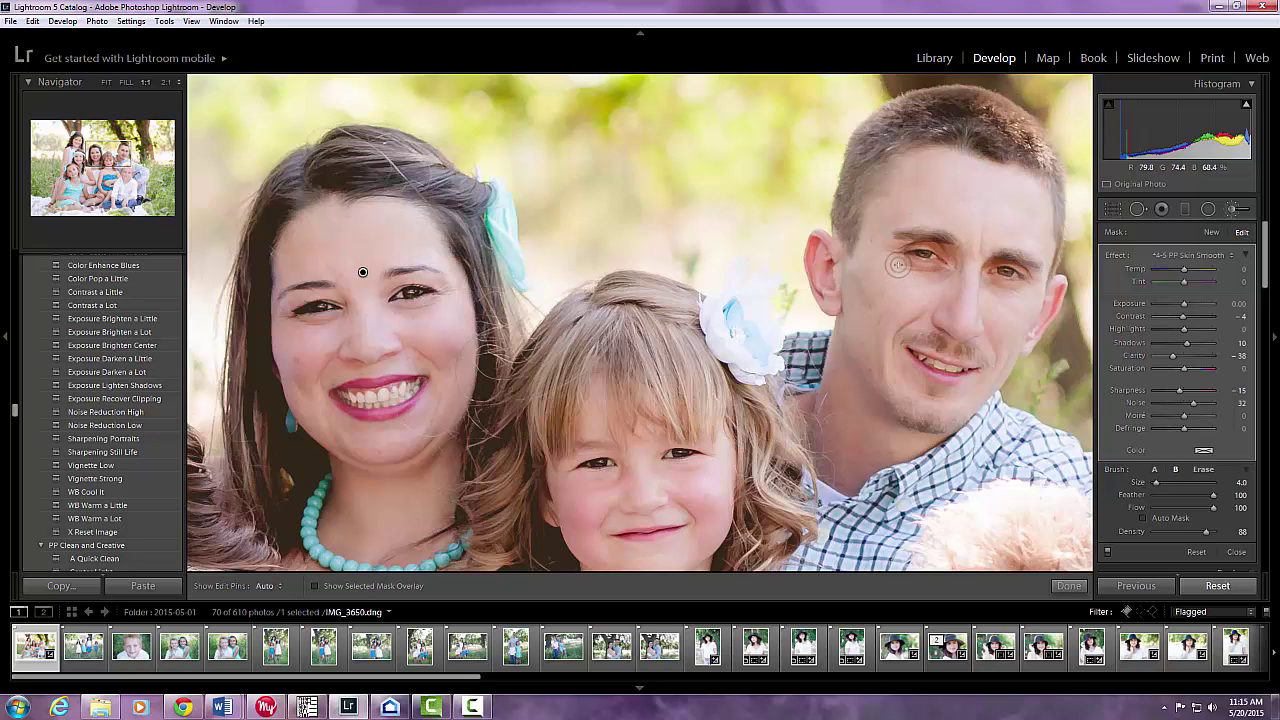
pyautogui.press('h')
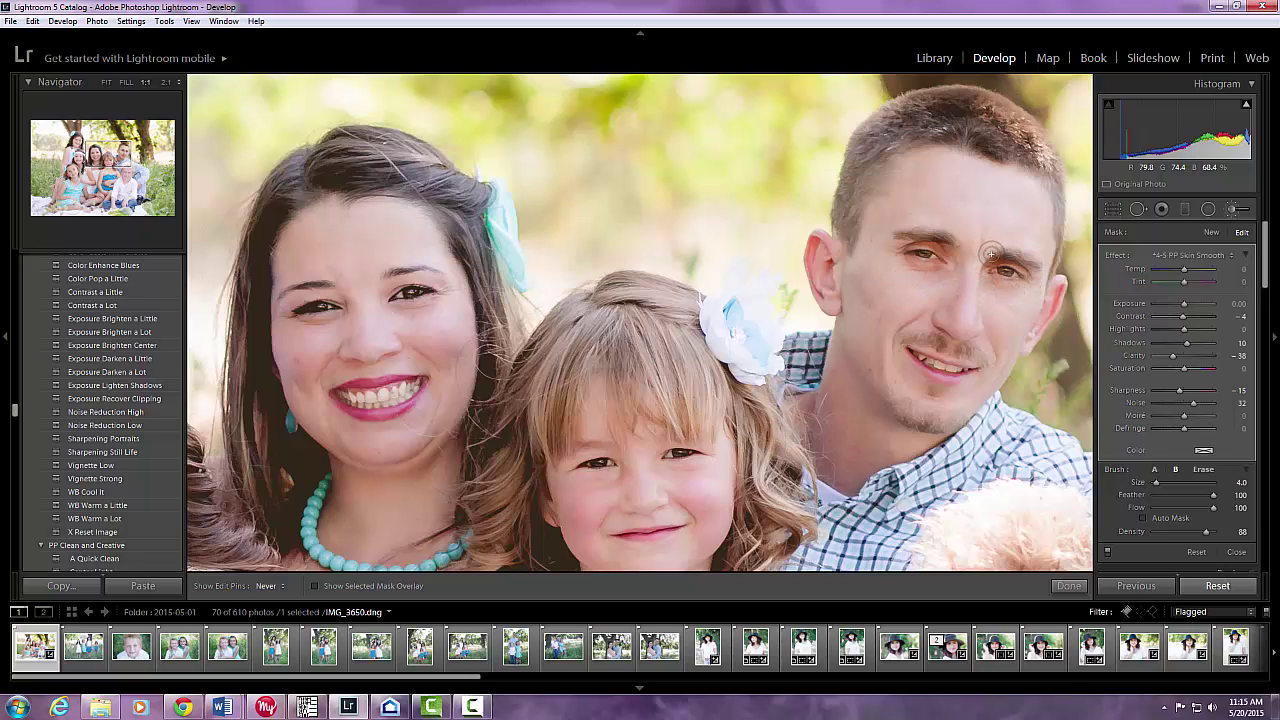
pyautogui.press('h')
pyautogui.click(1212, 232)
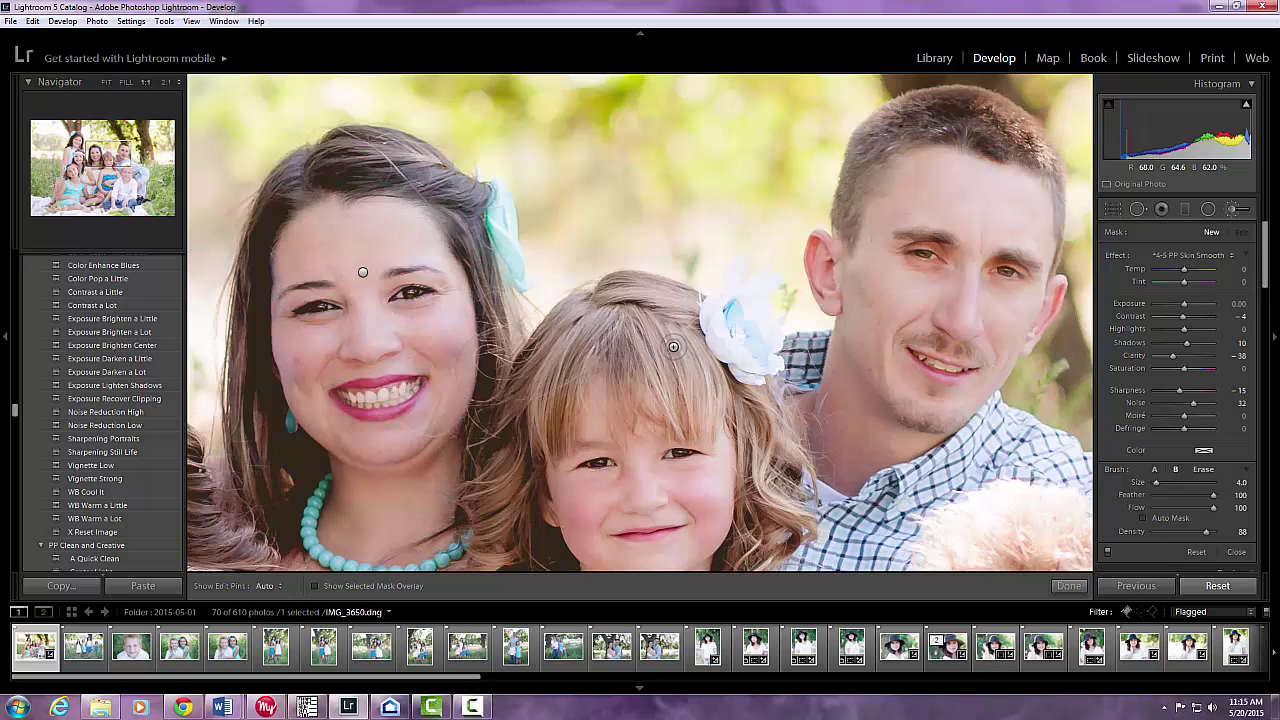
pyautogui.click(1237, 552)
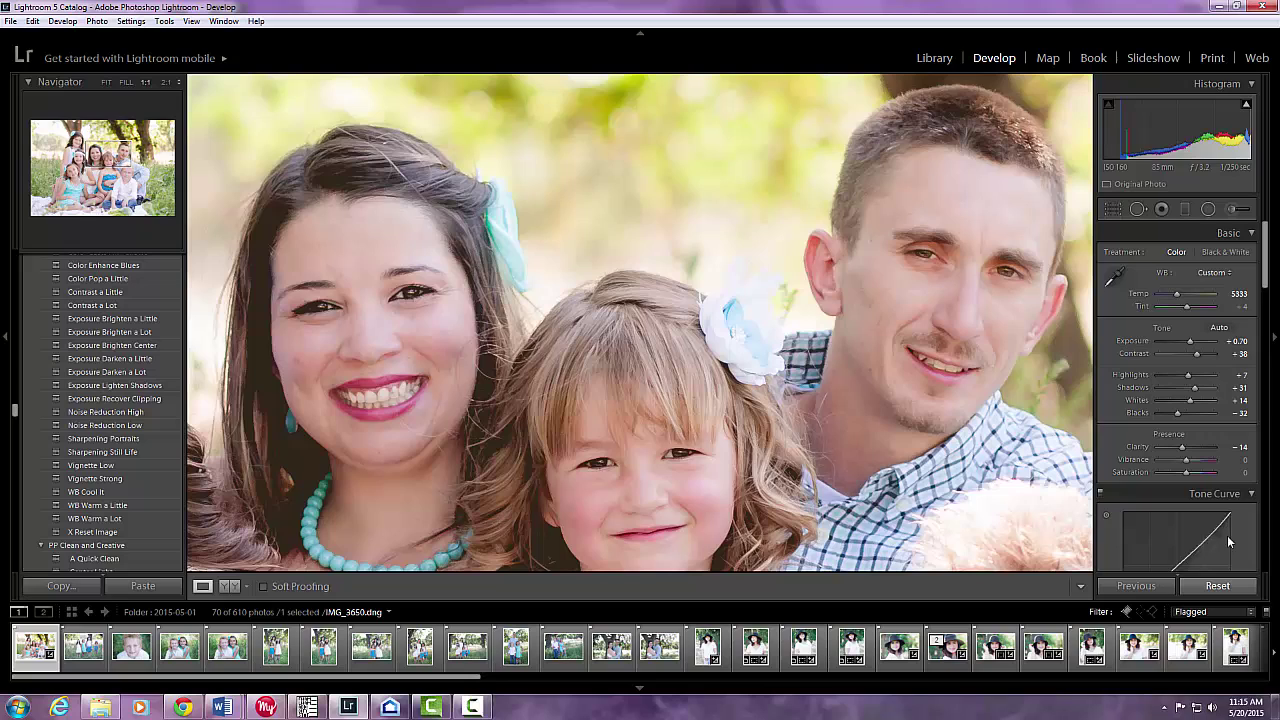
# Step: Try a size 17 Clone spot on the woman's face with Spot Removal, delete the spot and close the tool
pyautogui.click(164, 21)
pyautogui.click(181, 50)
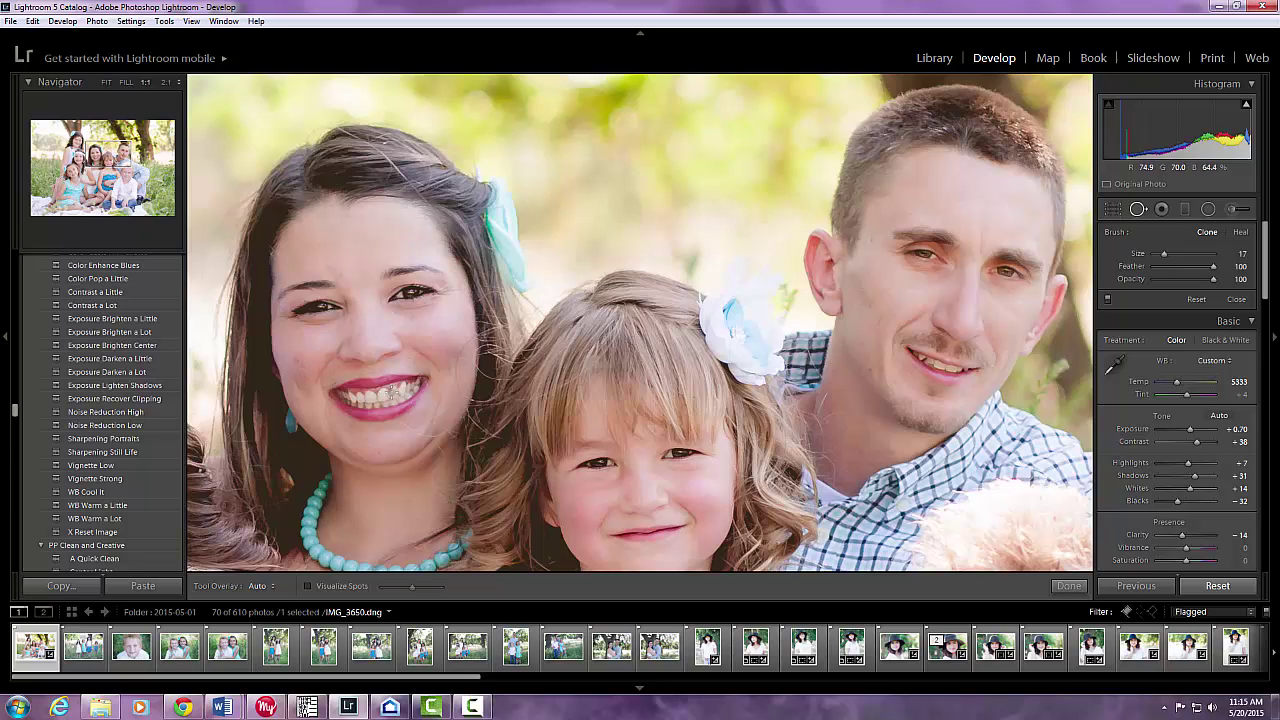
pyautogui.click(390, 393)
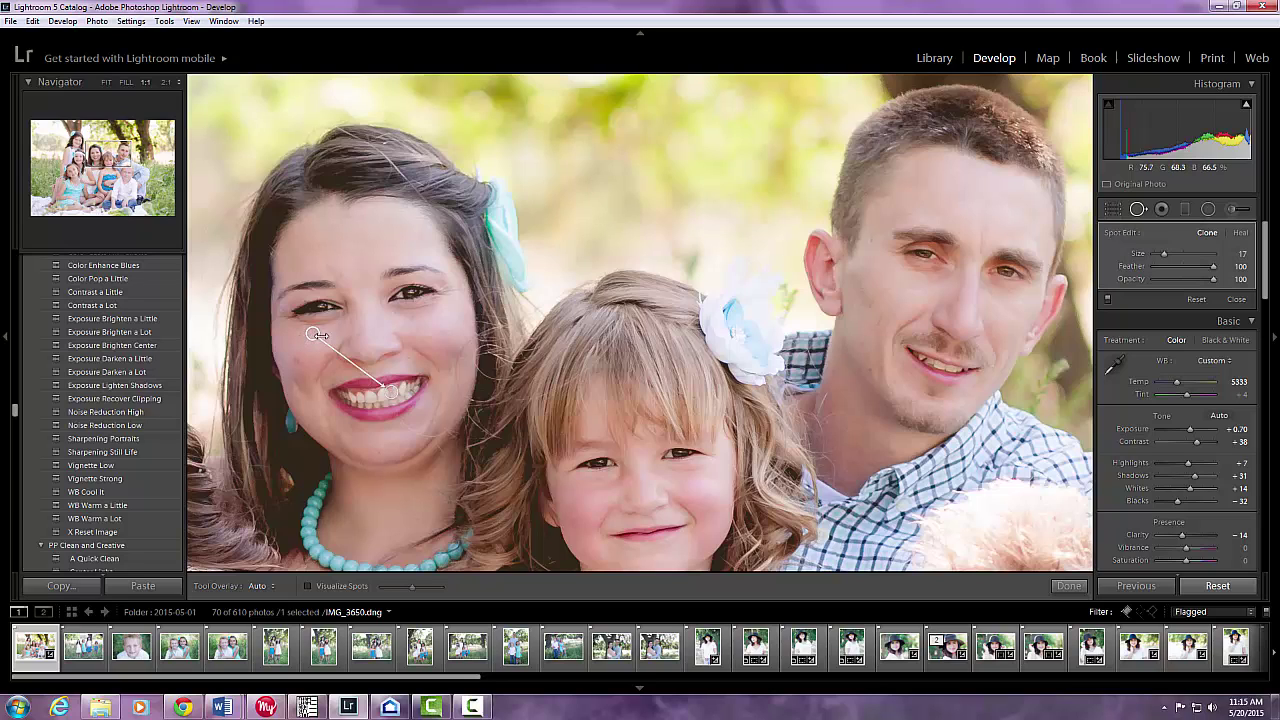
pyautogui.moveTo(312, 334); pyautogui.dragTo(369, 398)
pyautogui.moveTo(362, 398); pyautogui.dragTo(359, 398)
pyautogui.click(298, 361)
pyautogui.press('Delete')
pyautogui.click(1236, 300)
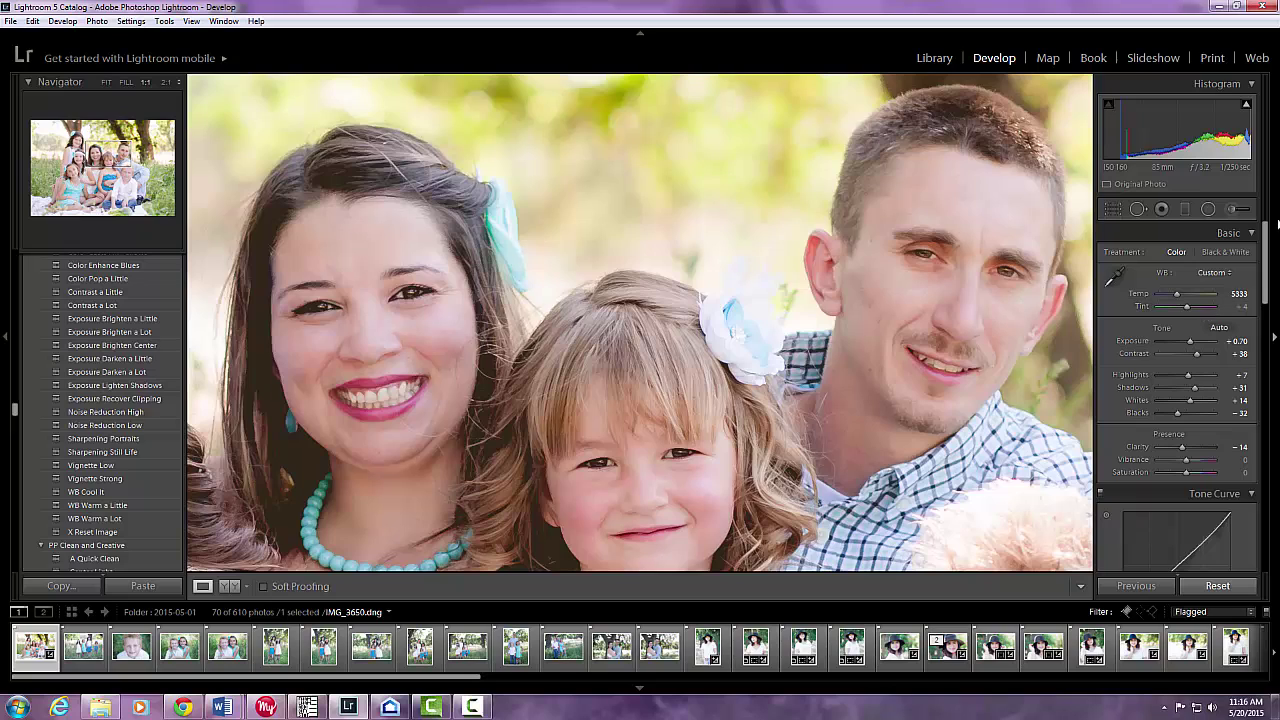
# Step: Add a second *4-5 PP Skin Smooth brush adjustment on the woman's cheek and close the brush
pyautogui.click(1233, 210)
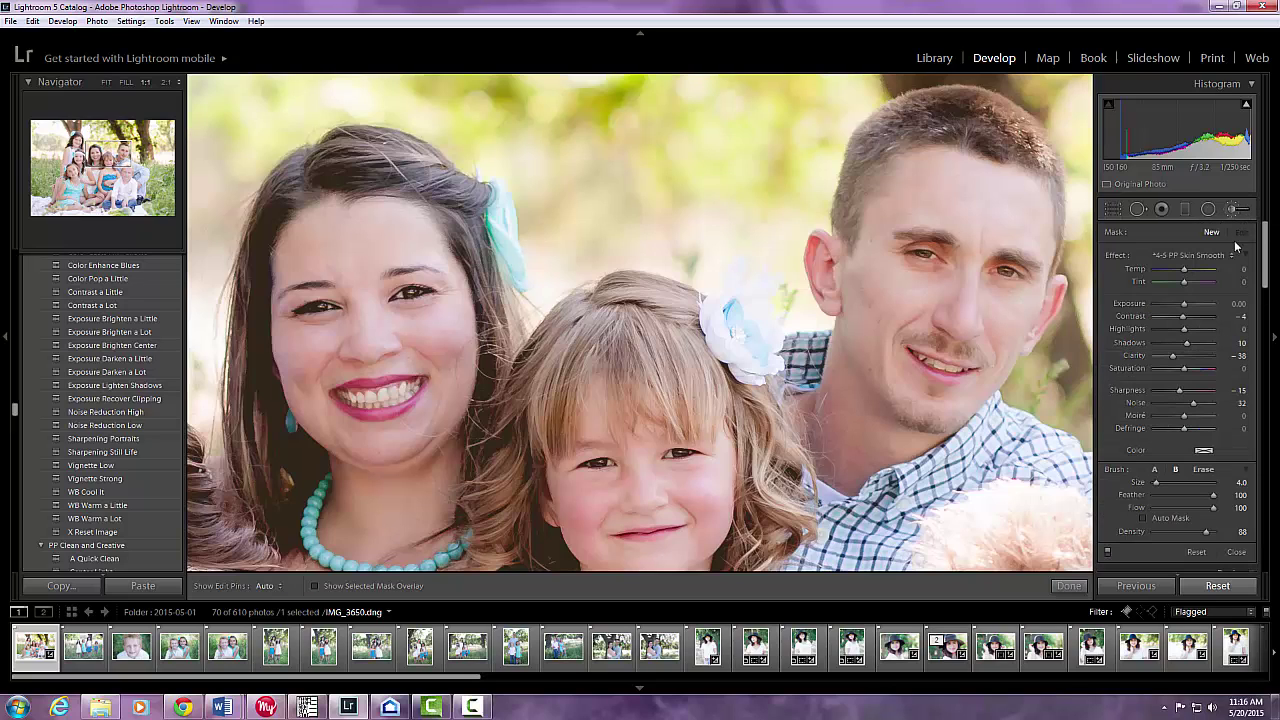
pyautogui.click(363, 272)
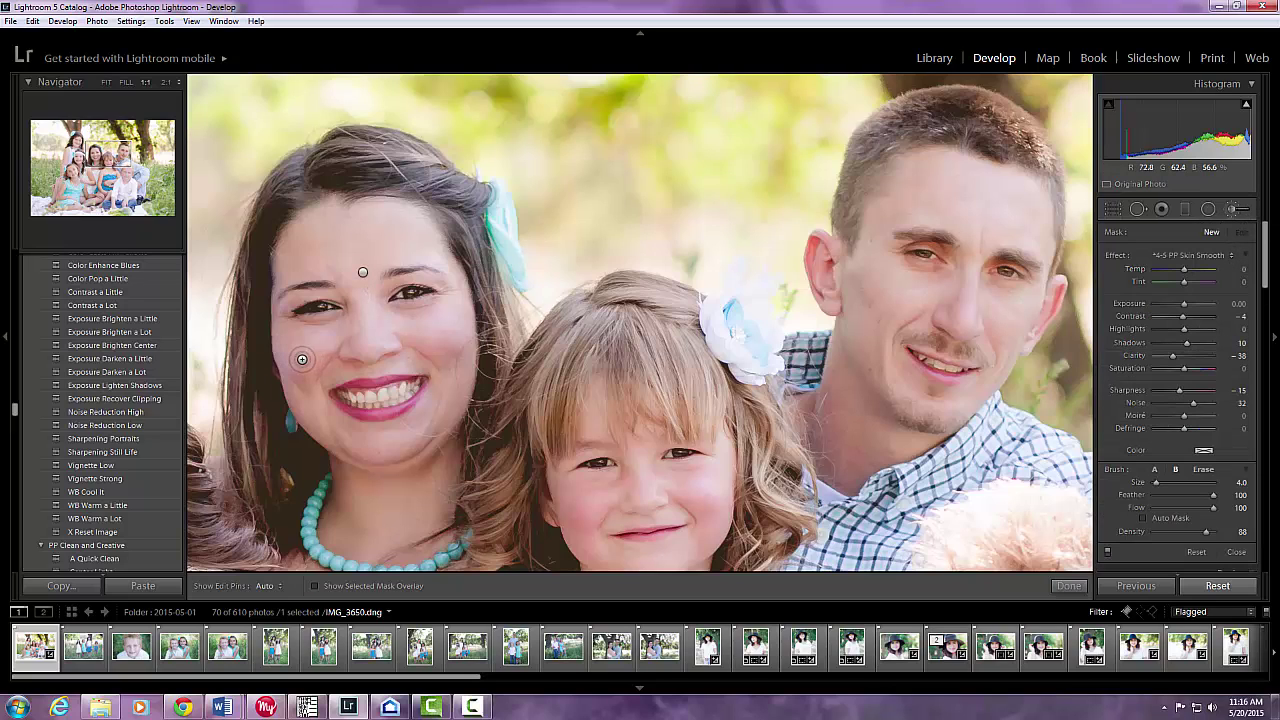
pyautogui.press('h')
pyautogui.press('h')
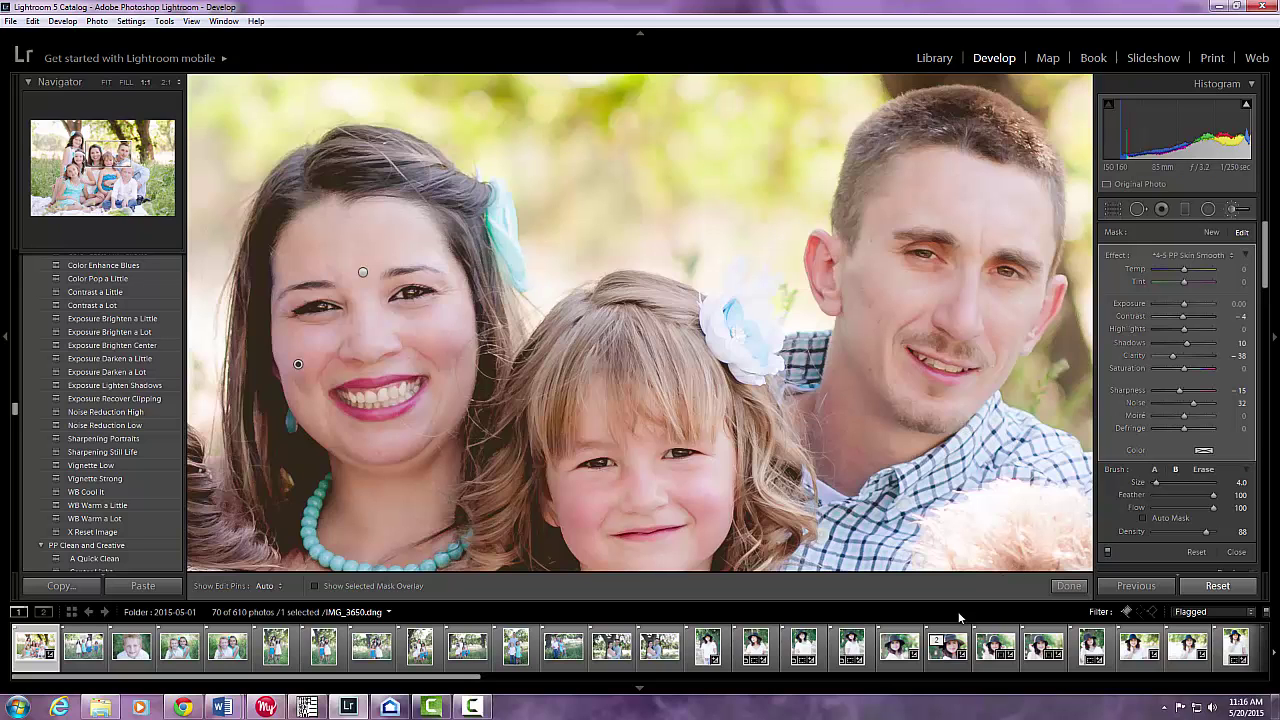
pyautogui.click(1236, 552)
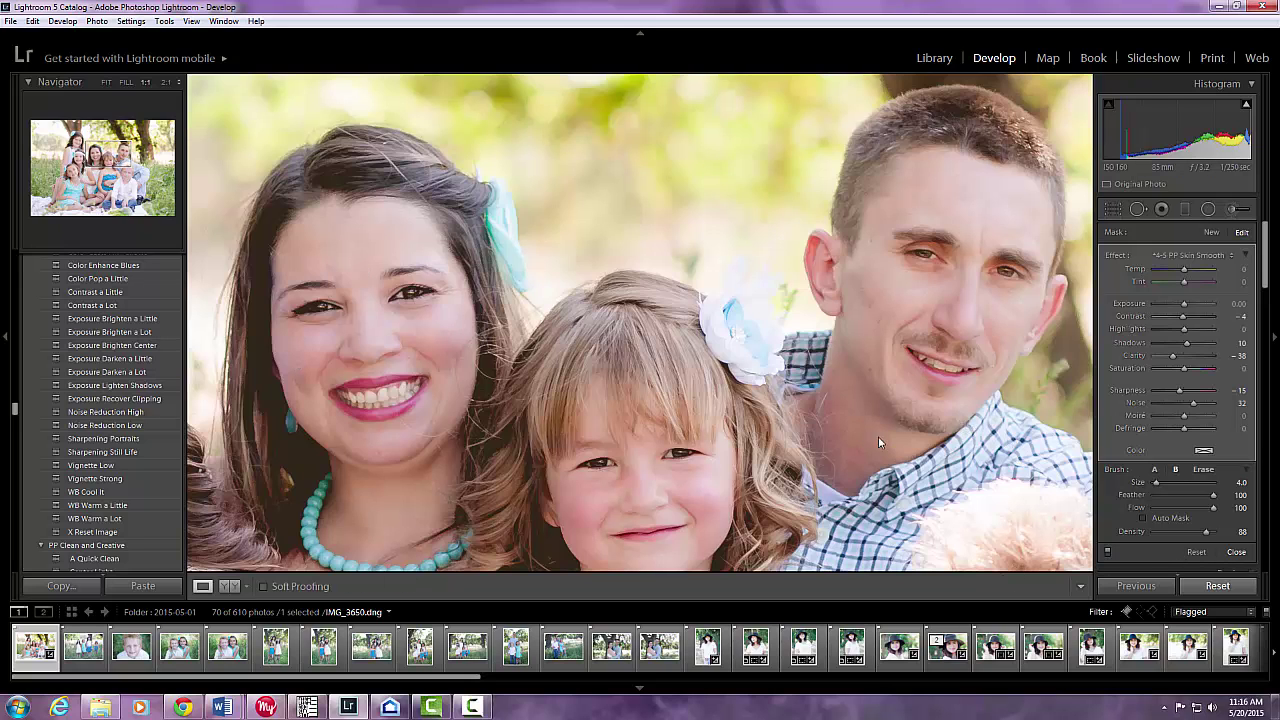
# Step: Try the Flare Horizontal - Creamy Sunflare Left preset on the whole family photo and undo it
pyautogui.click(826, 414)
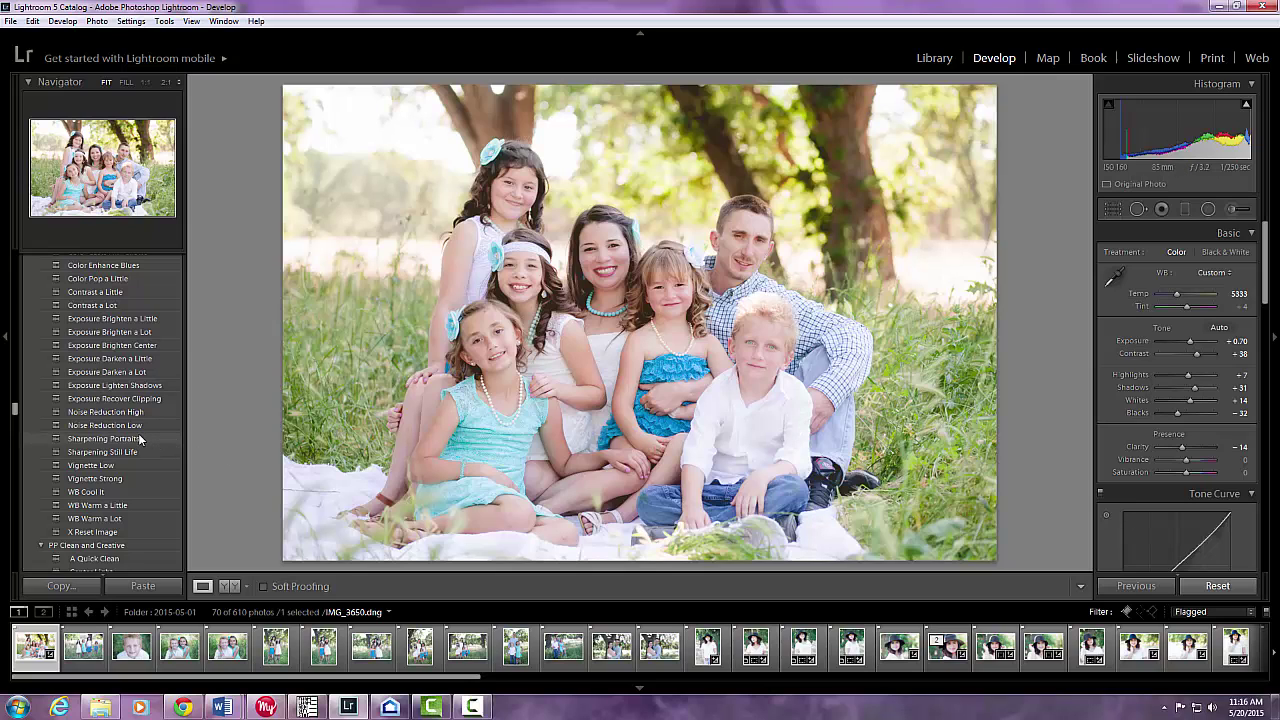
pyautogui.scroll(-10, 110, 430)
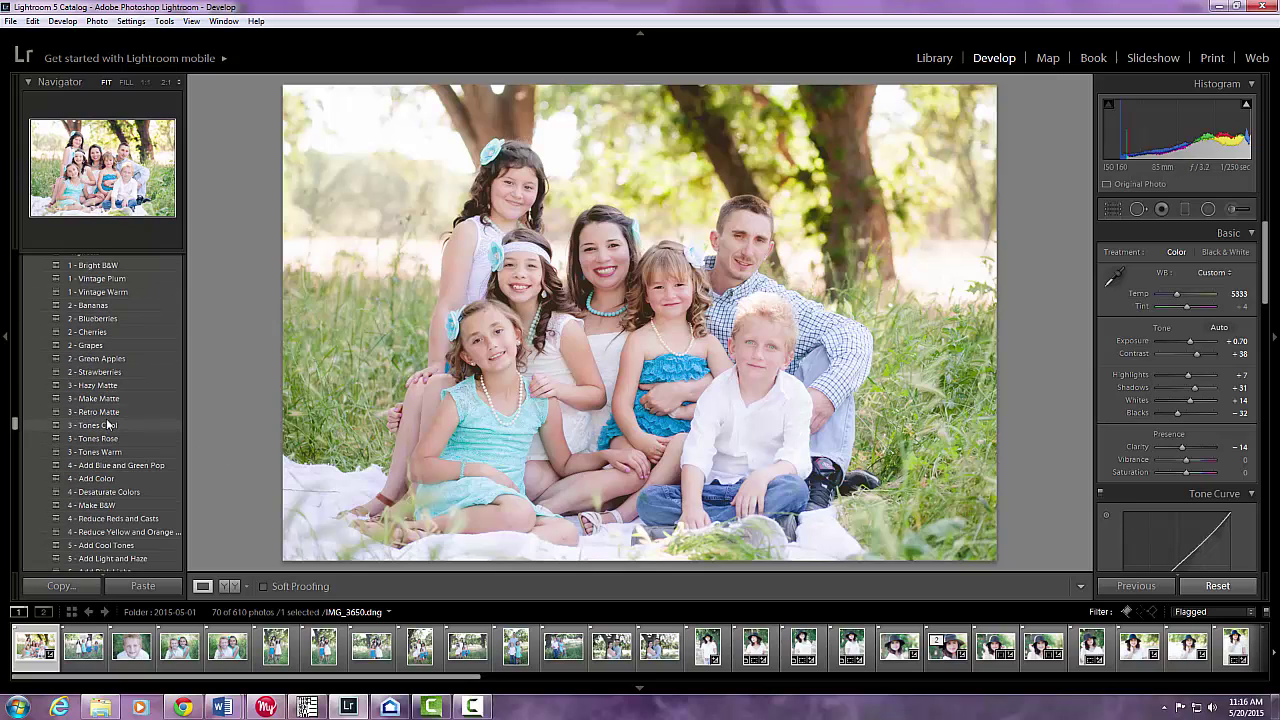
pyautogui.scroll(-12, 107, 425)
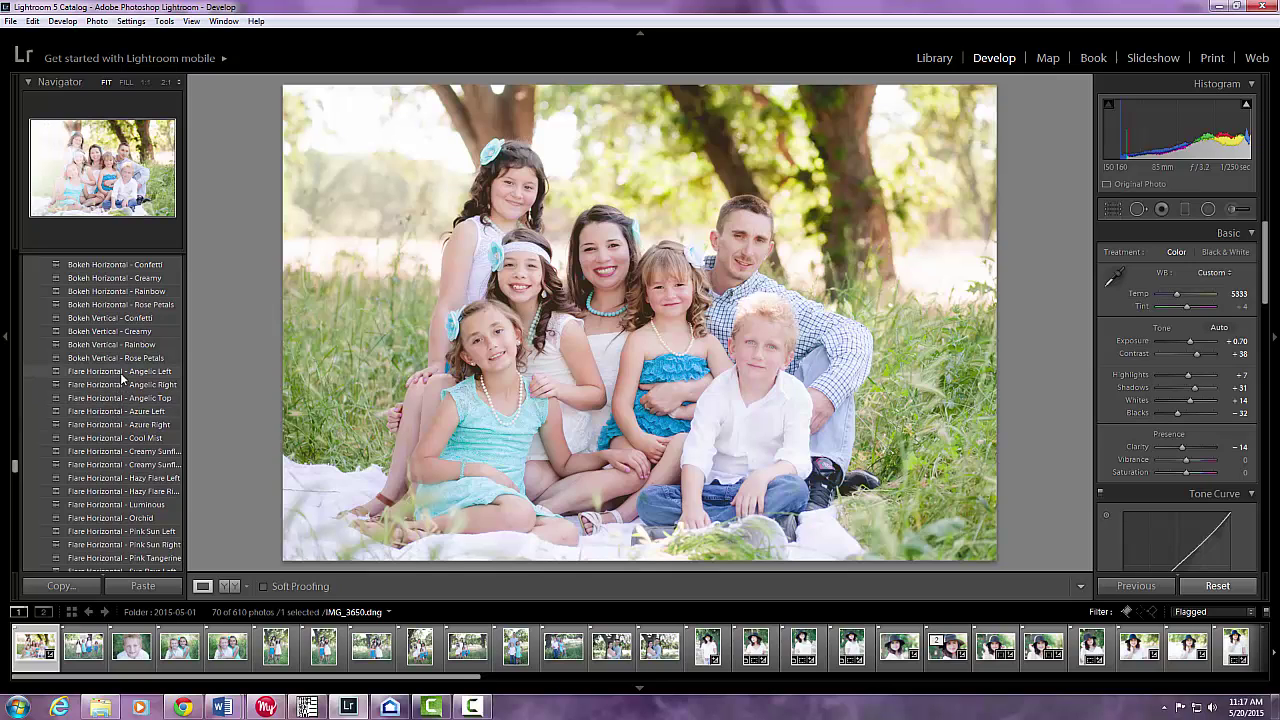
pyautogui.click(101, 453)
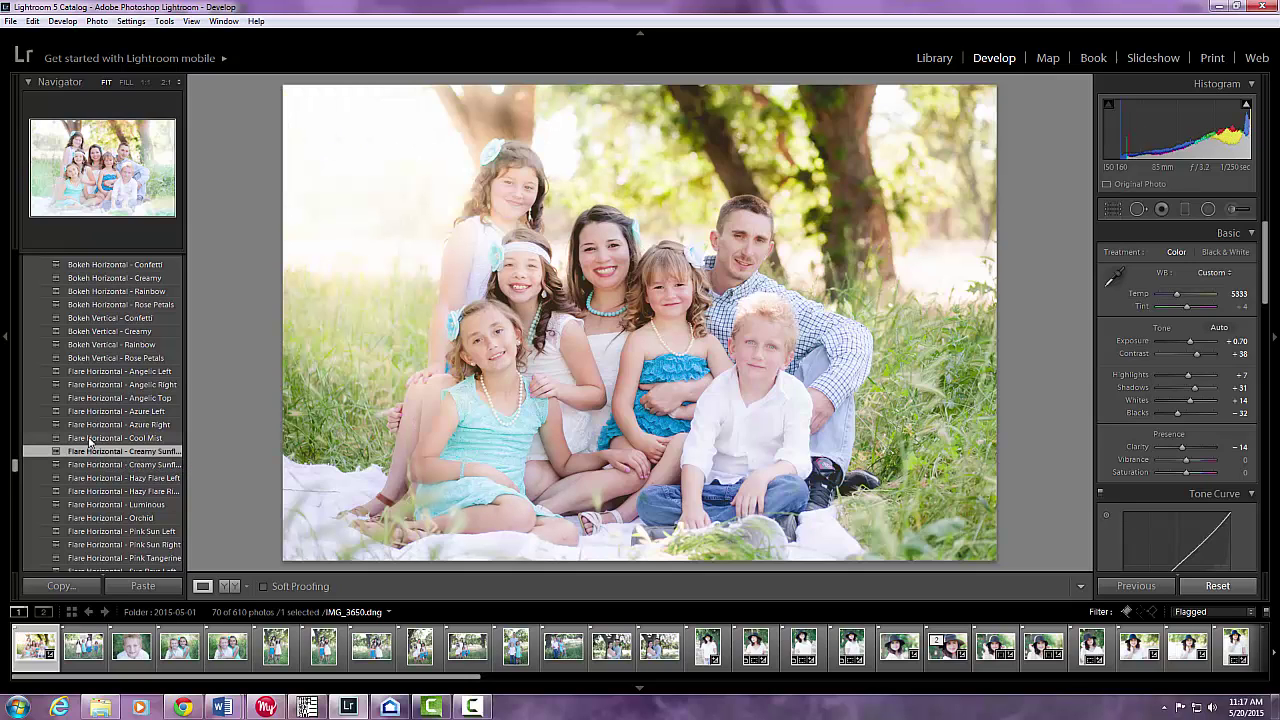
pyautogui.click(33, 21)
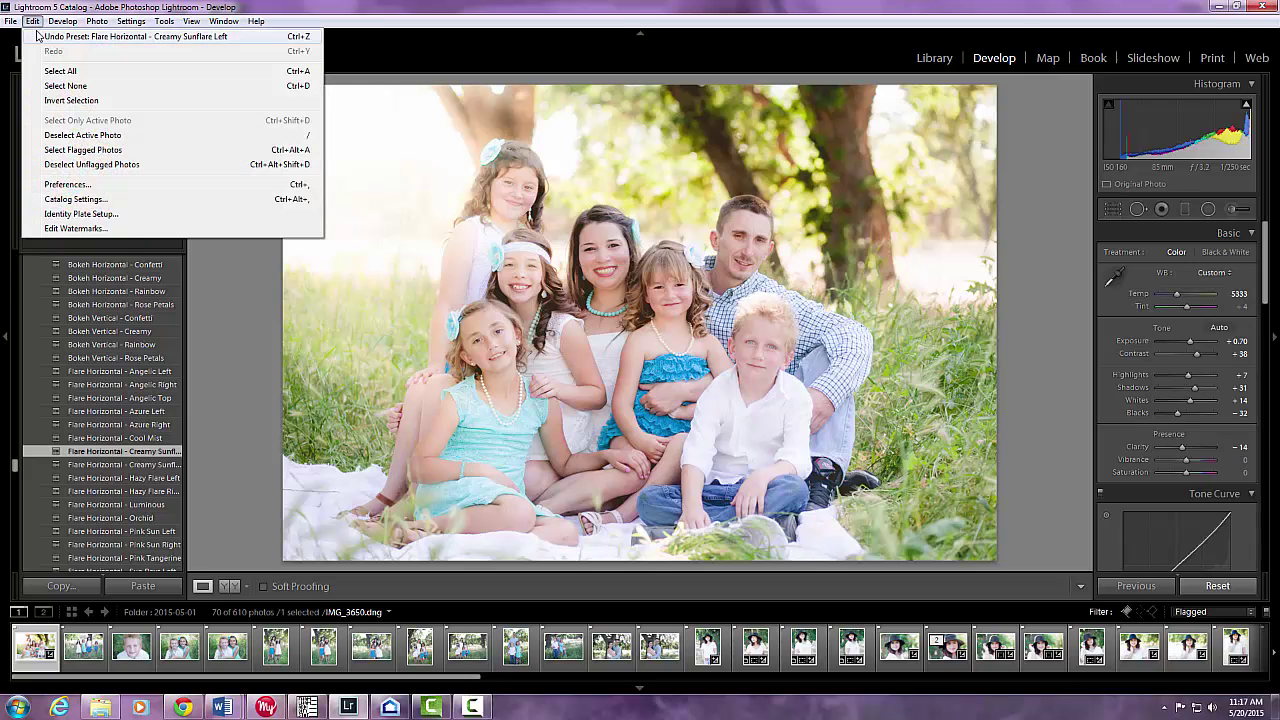
pyautogui.click(60, 36)
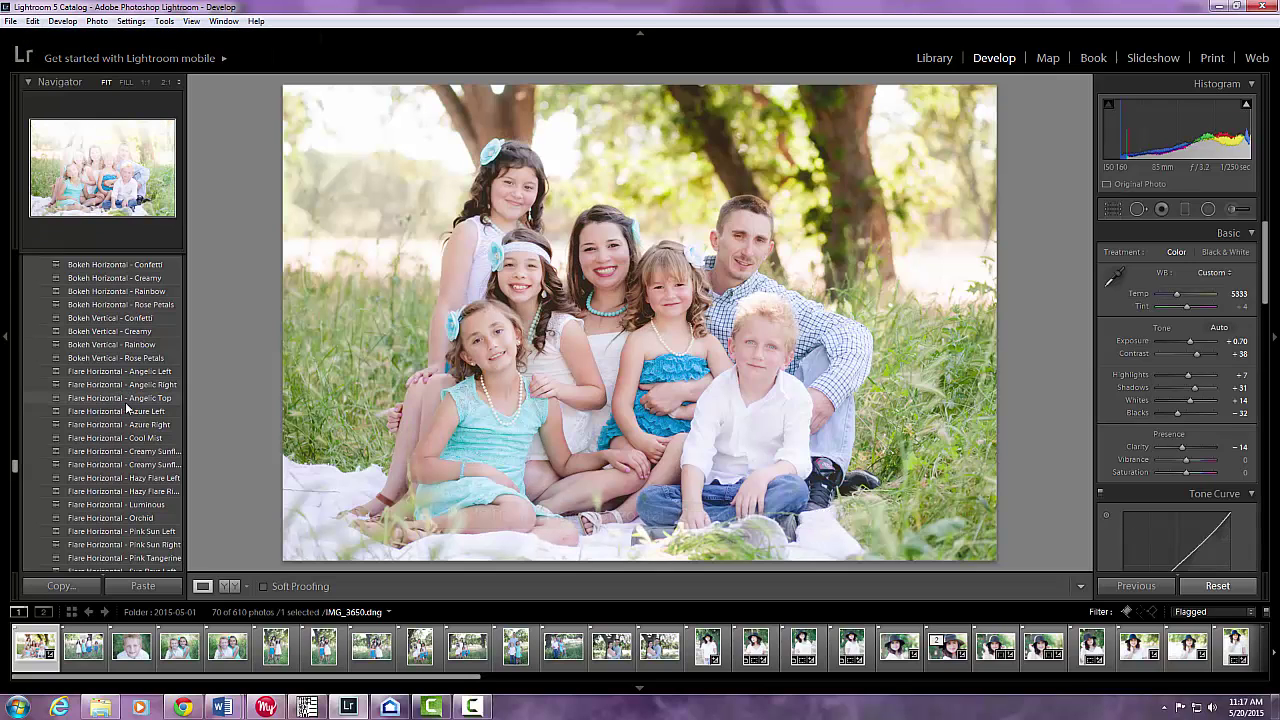
# Step: Try the Flare Horizontal - Luminous preset on the family photo and undo it
pyautogui.click(150, 506)
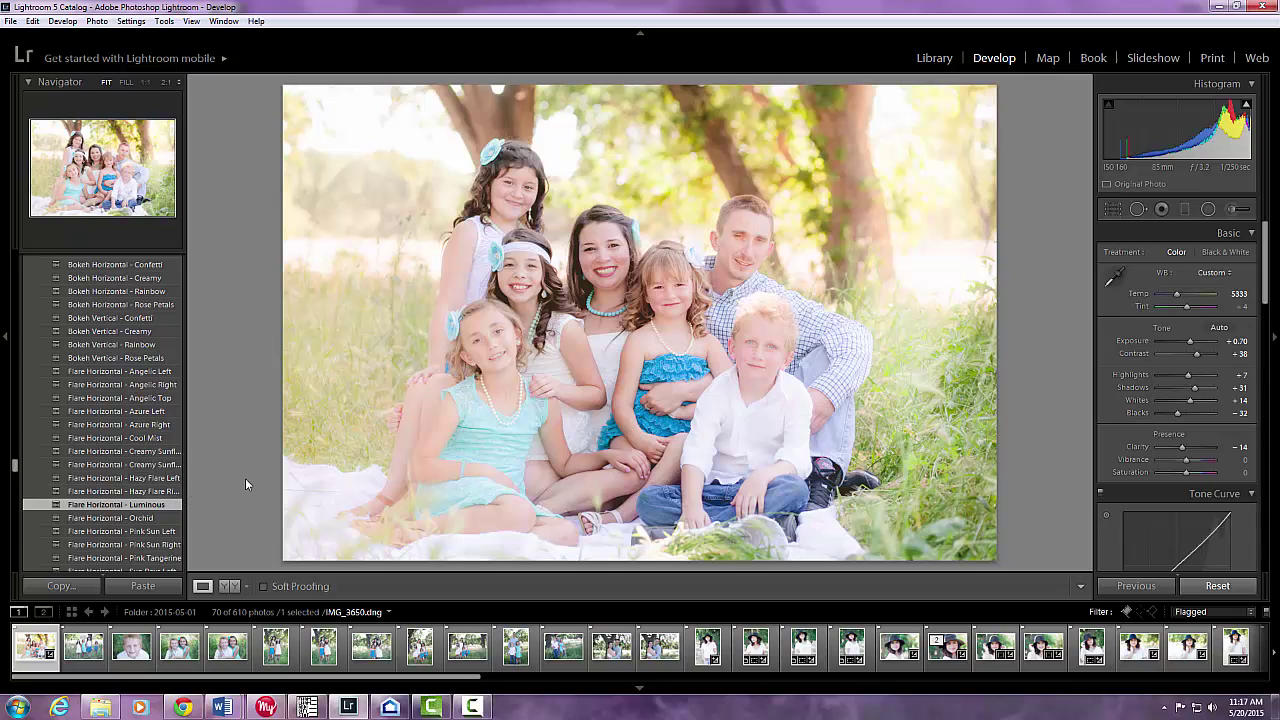
pyautogui.click(33, 21)
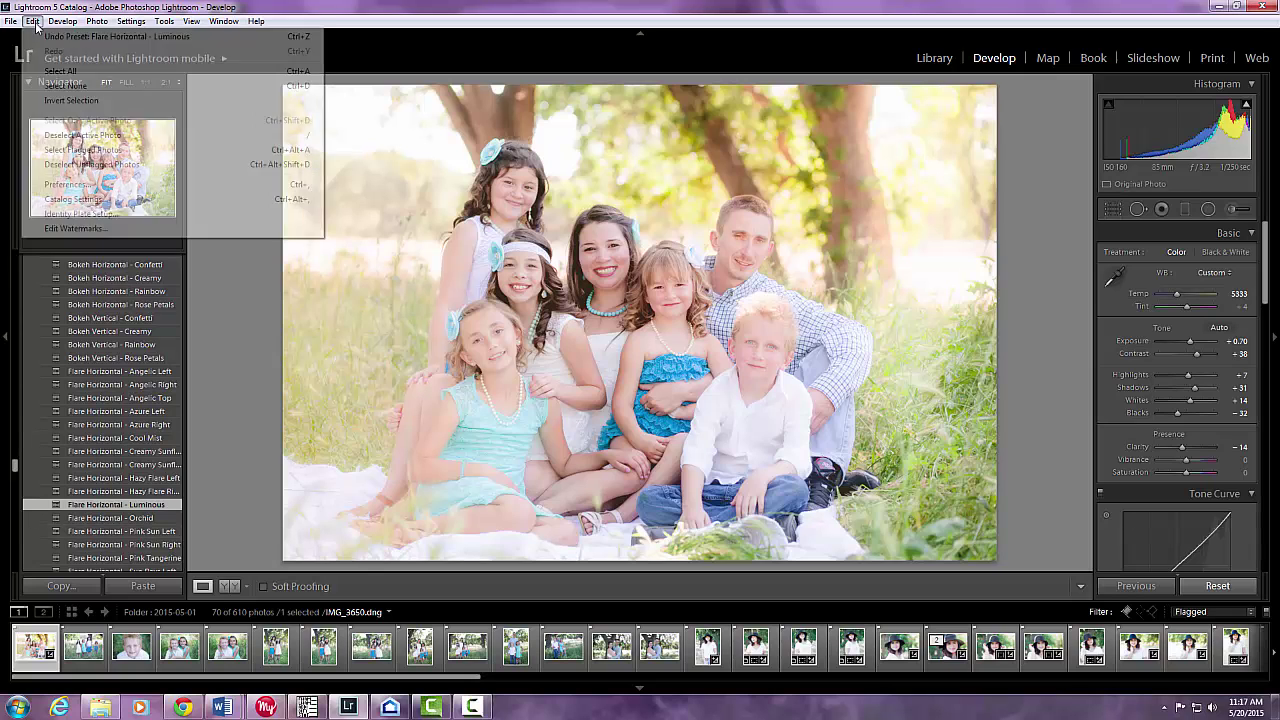
pyautogui.click(80, 39)
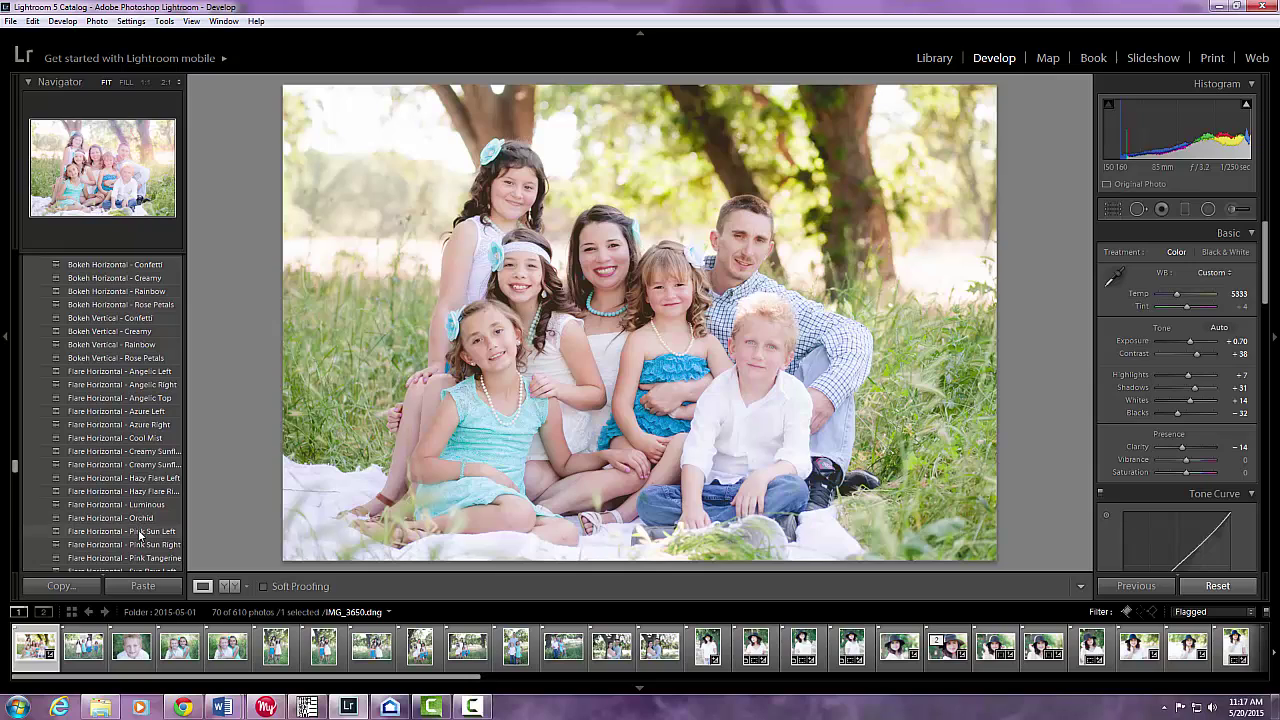
# Step: Try the Haze Vertical - Golden Hour preset on the family photo and undo it
pyautogui.scroll(-3, 140, 521)
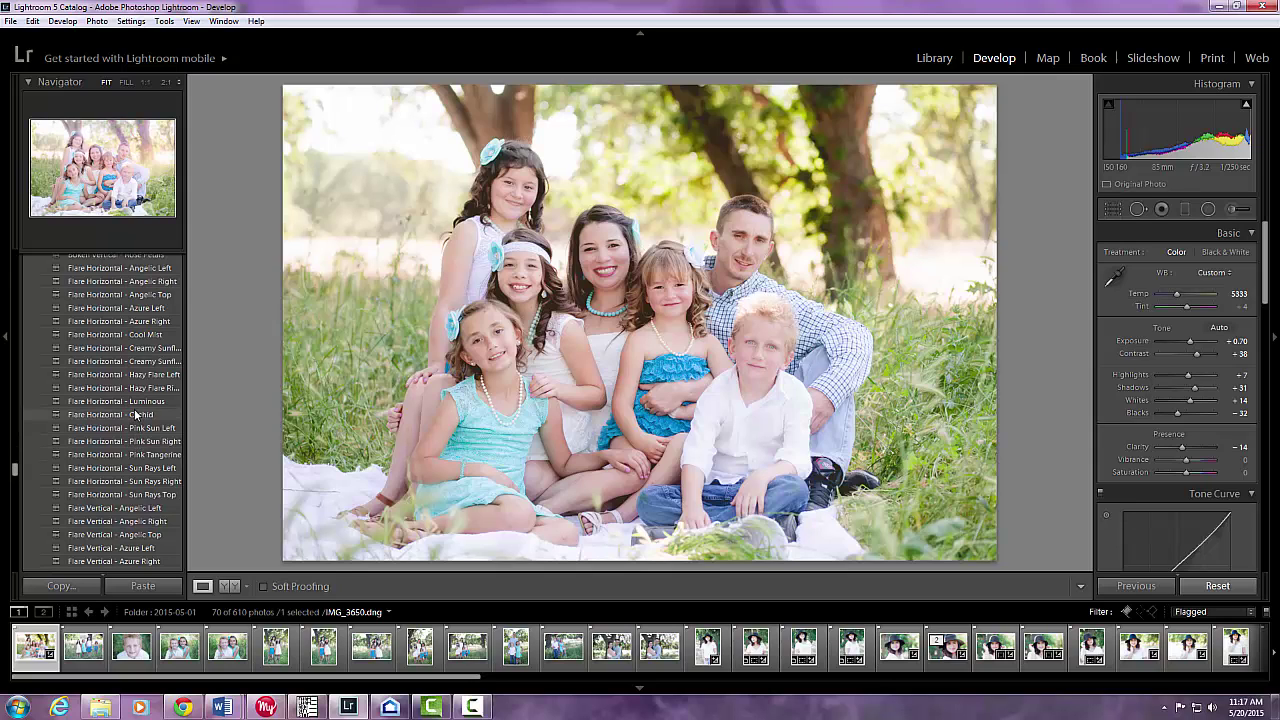
pyautogui.scroll(-6, 136, 413)
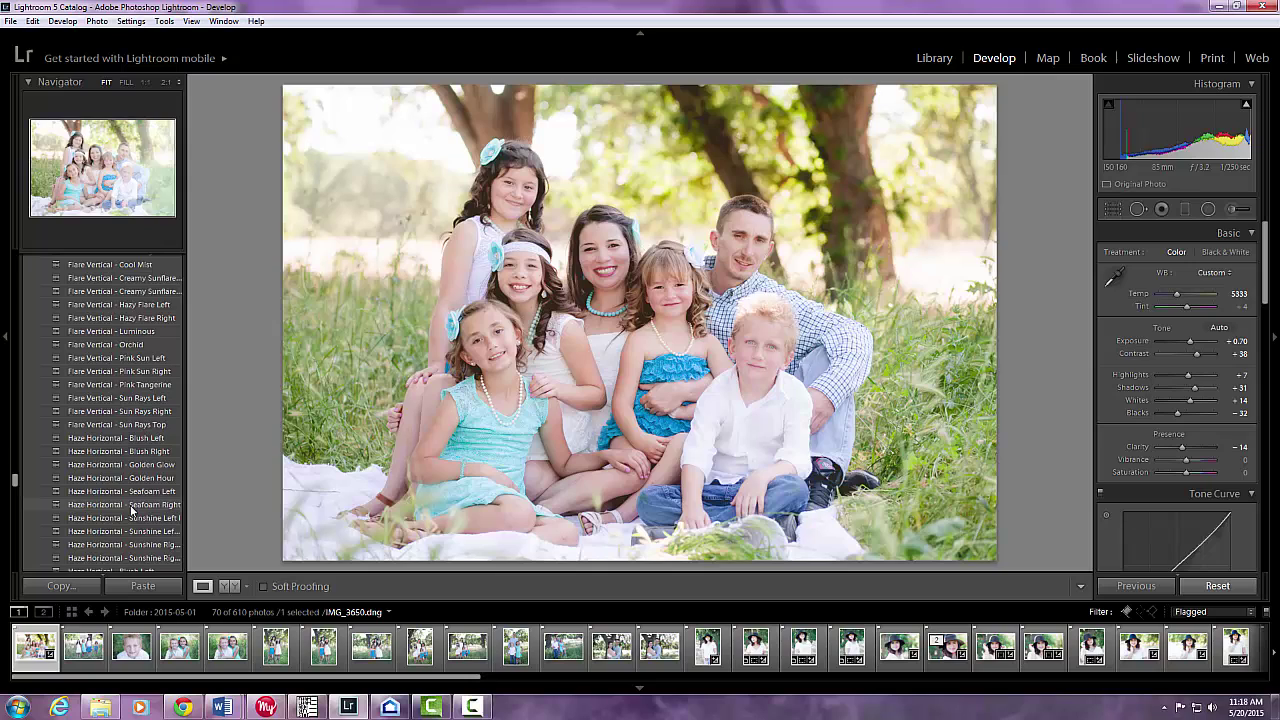
pyautogui.scroll(-3, 131, 490)
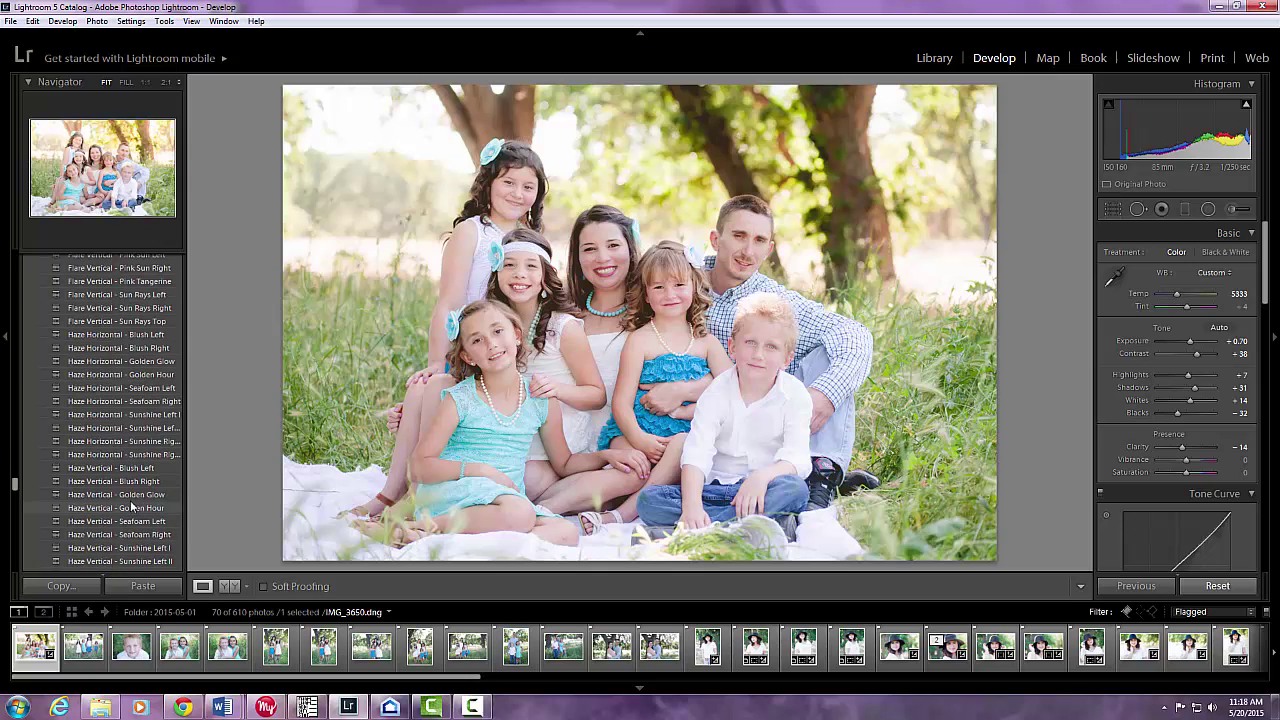
pyautogui.click(131, 507)
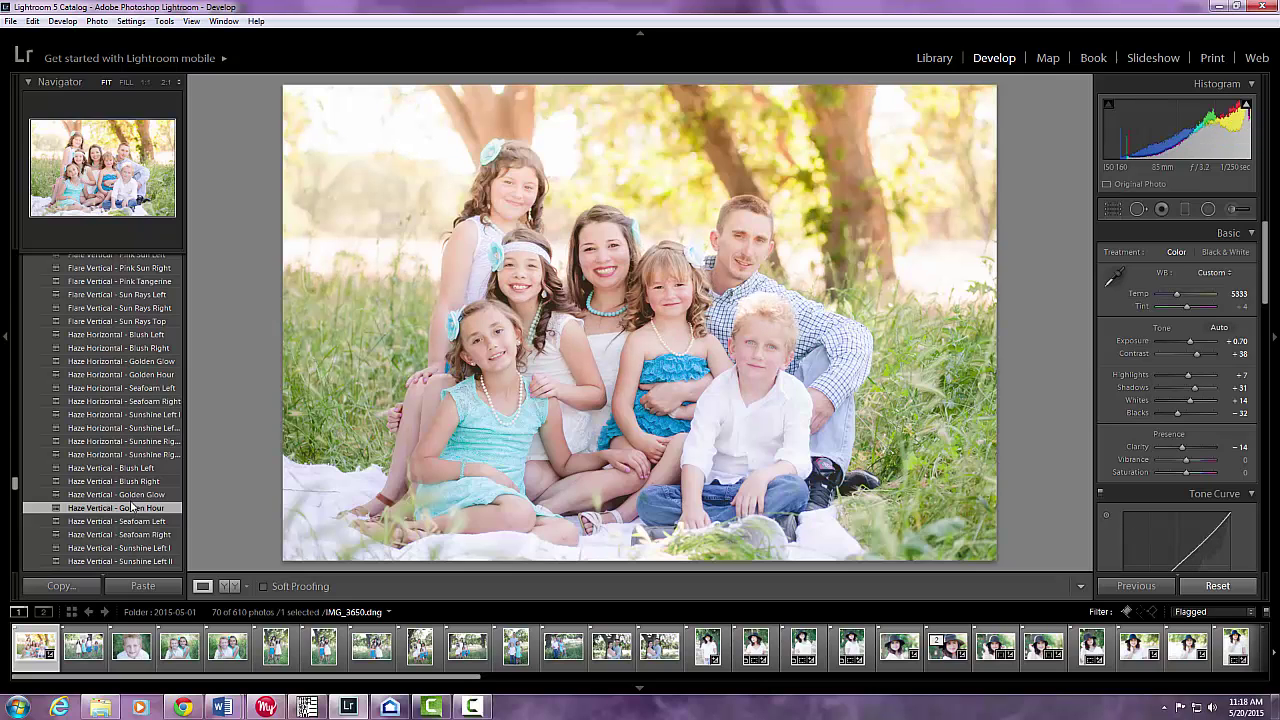
pyautogui.click(35, 21)
pyautogui.click(60, 36)
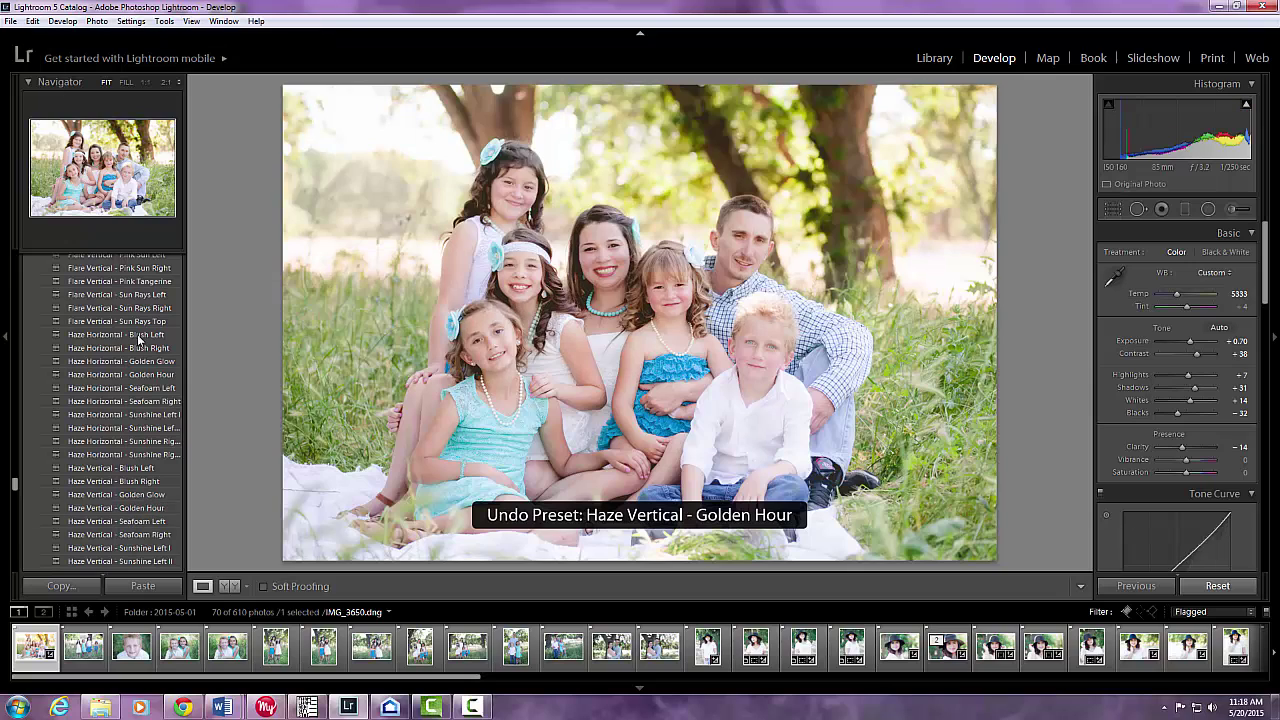
# Step: Apply the Flare Horizontal - Luminous preset to the family photo
pyautogui.scroll(-4, 153, 334)
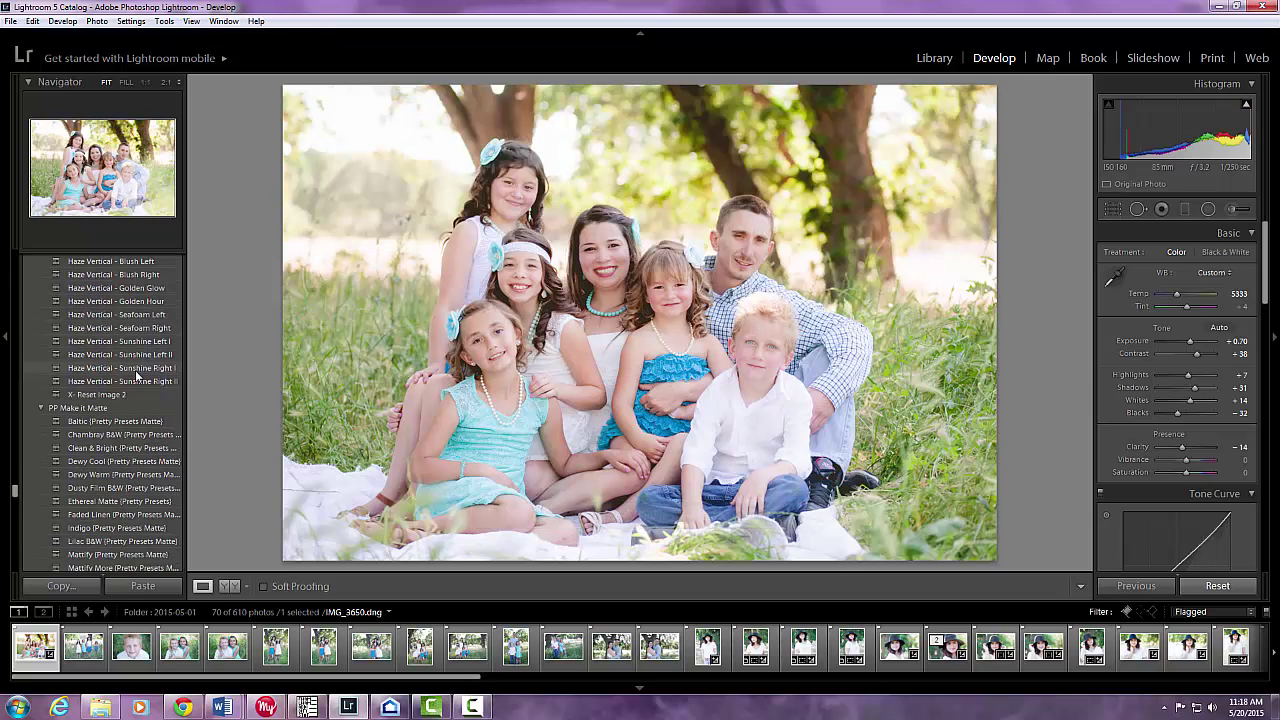
pyautogui.scroll(2, 137, 373)
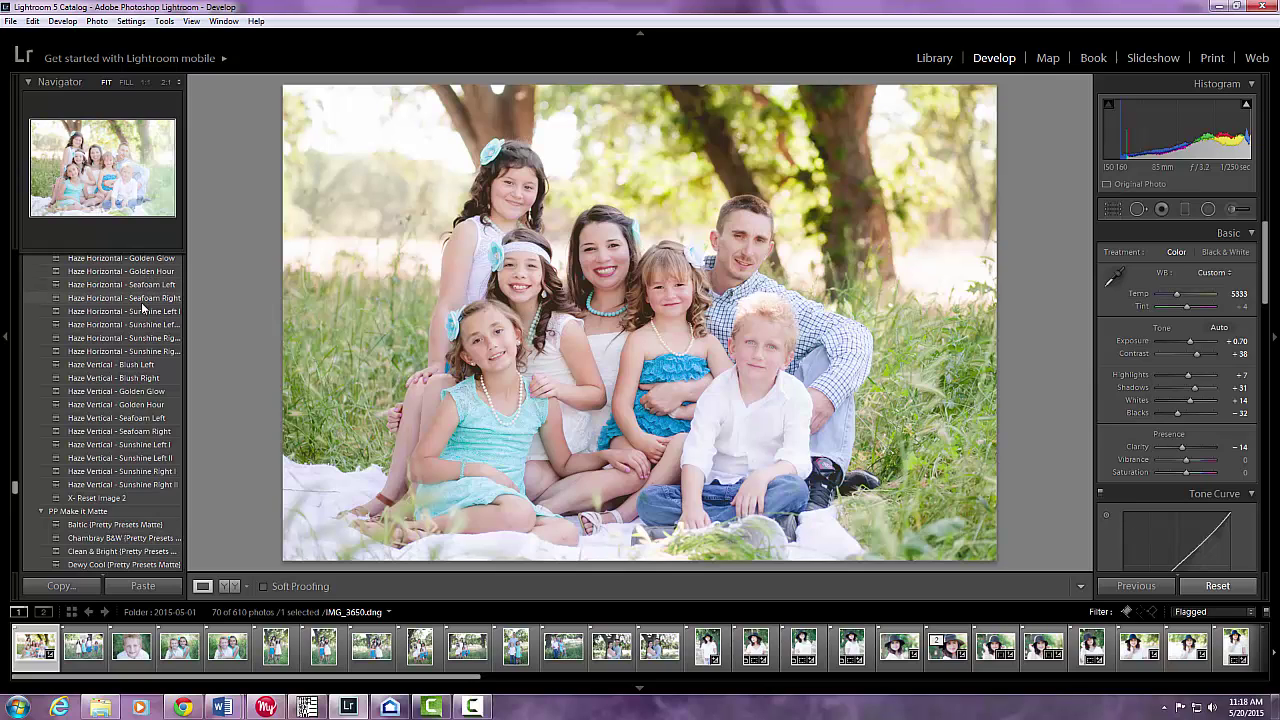
pyautogui.scroll(5, 141, 330)
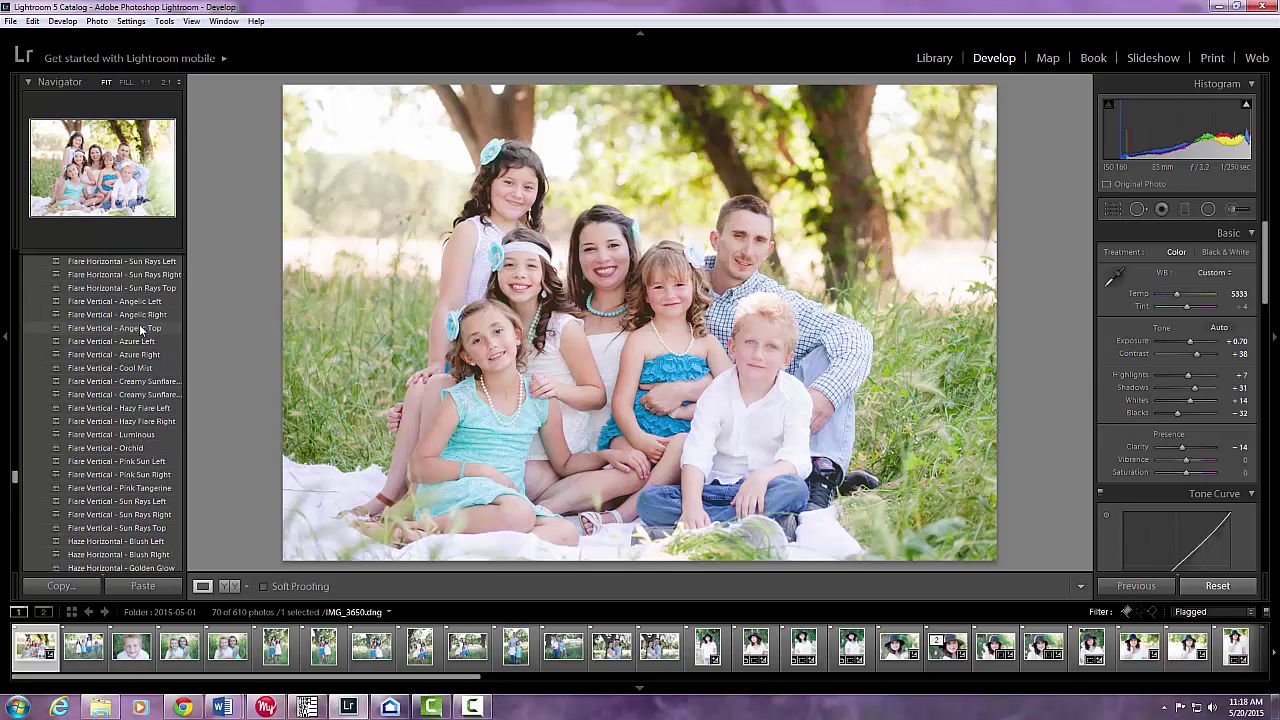
pyautogui.scroll(5, 141, 335)
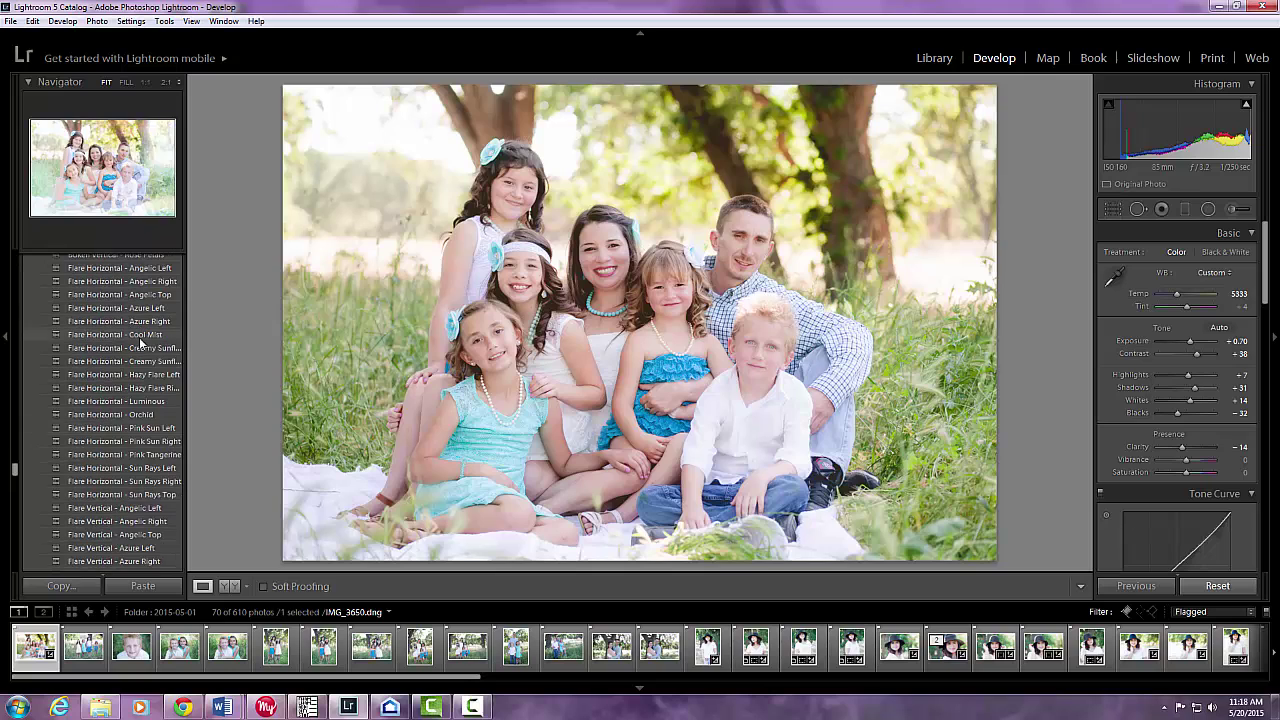
pyautogui.click(139, 402)
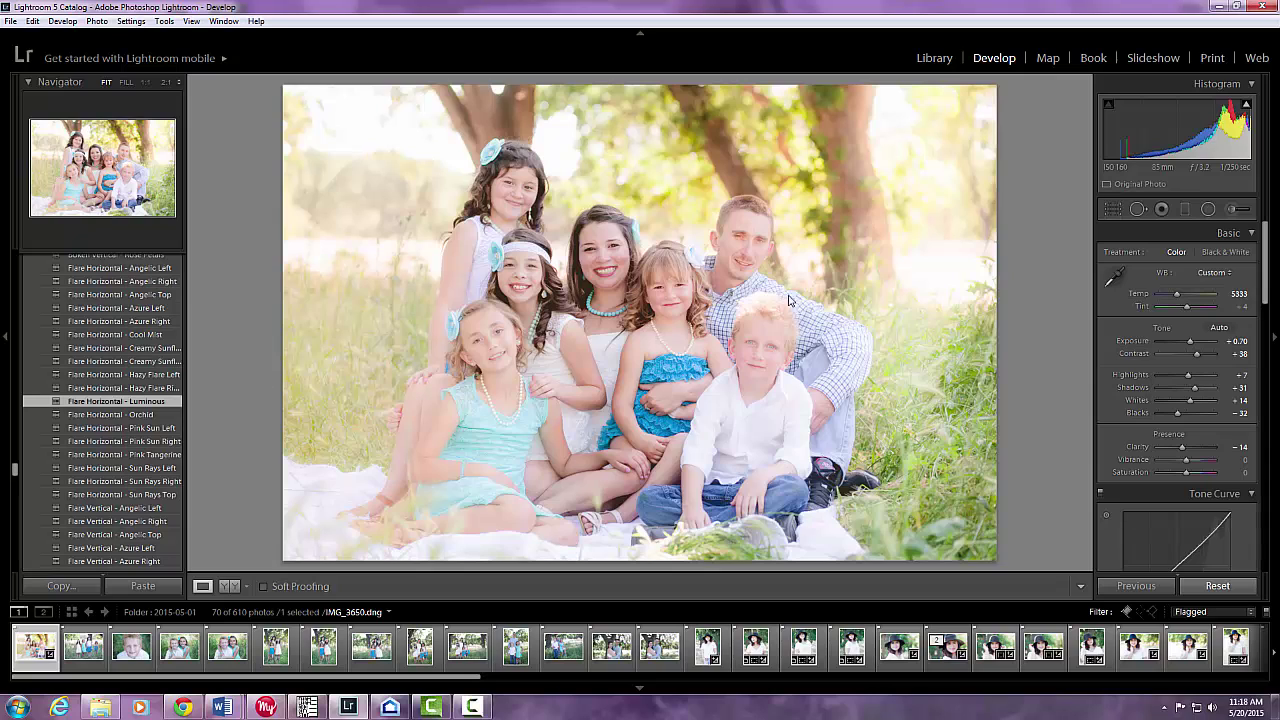
# Step: Move the flare's pink Radial Filter toward the photo's upper-right corner and its lower-left filter just past the left edge, and close the tool
pyautogui.click(1208, 210)
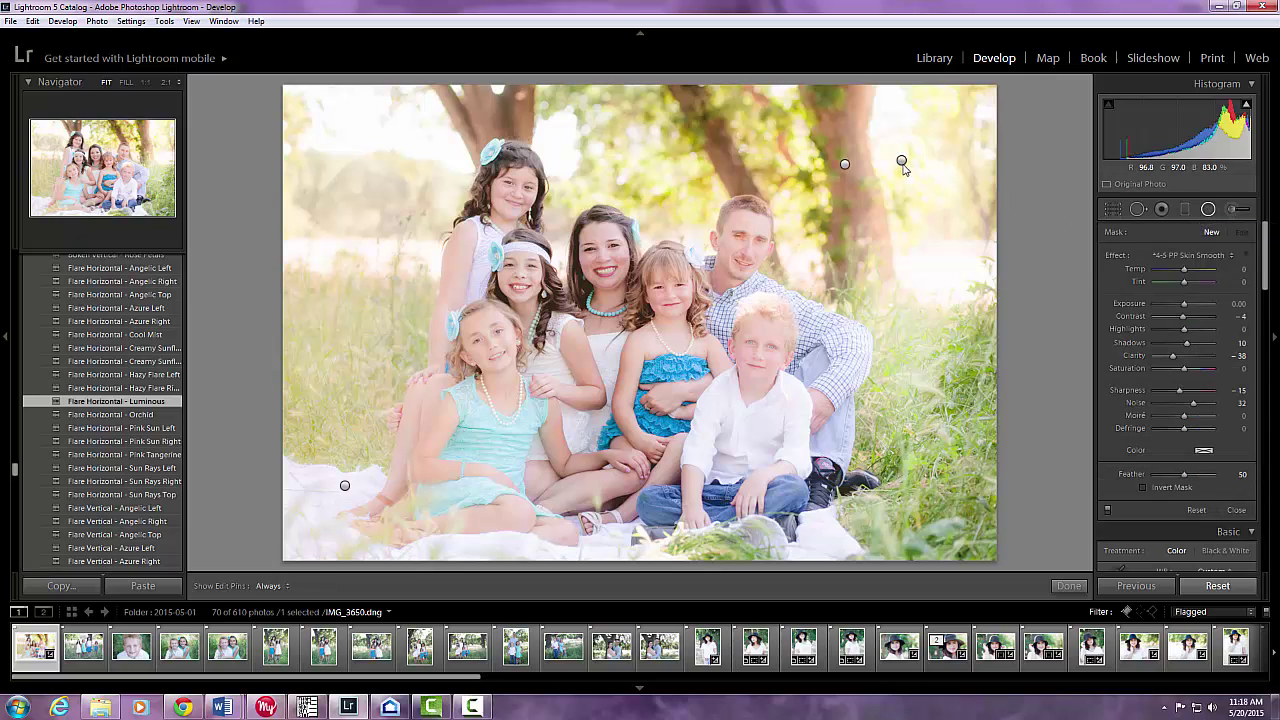
pyautogui.click(902, 162)
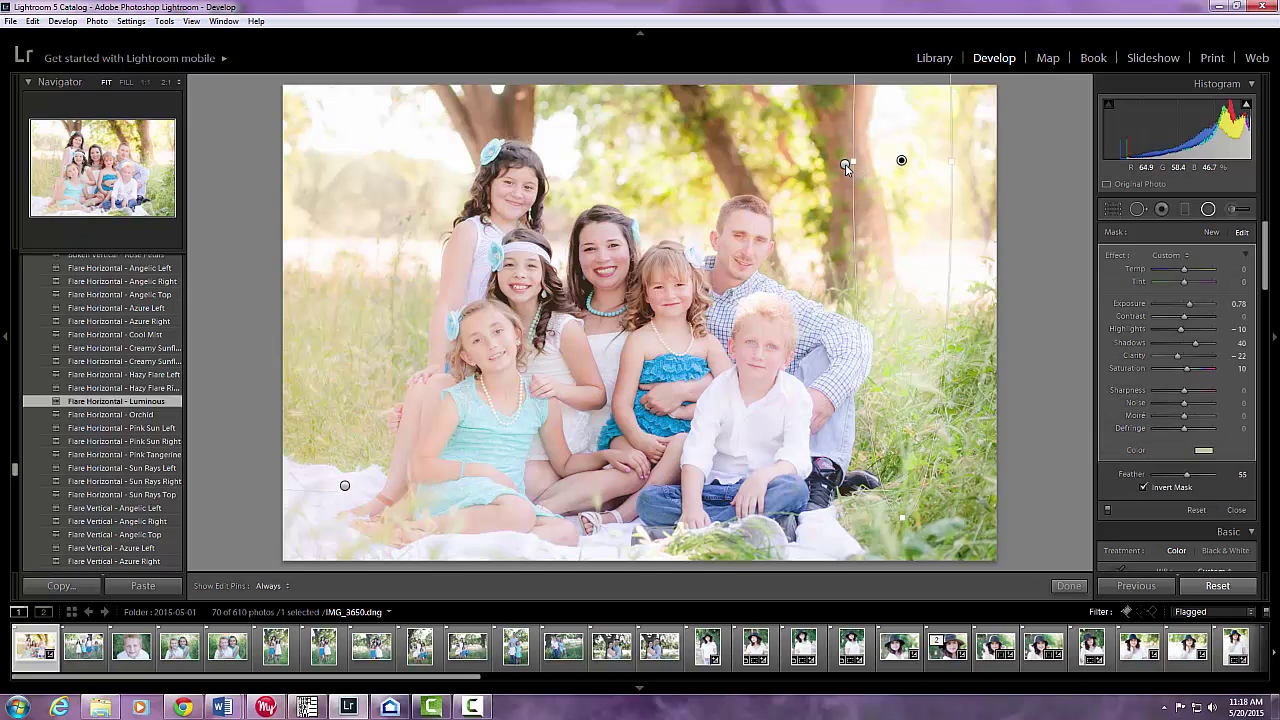
pyautogui.click(845, 164)
pyautogui.moveTo(845, 167); pyautogui.dragTo(938, 120)
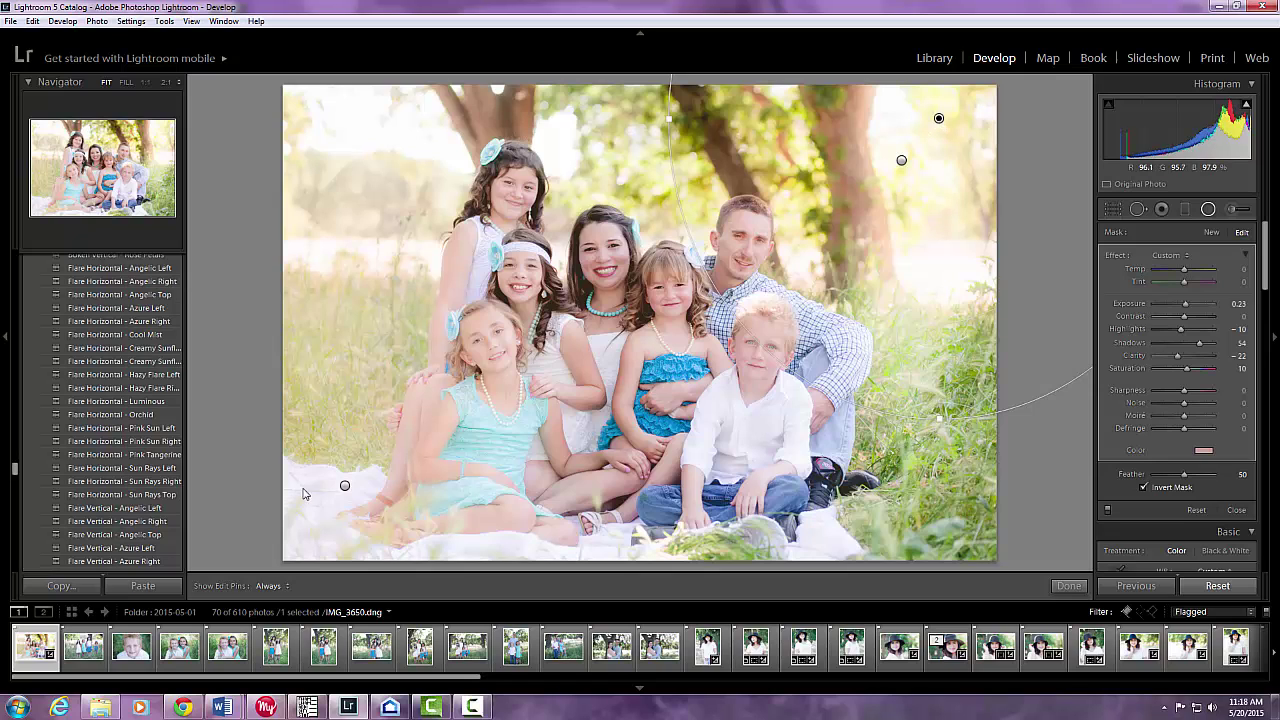
pyautogui.click(345, 489)
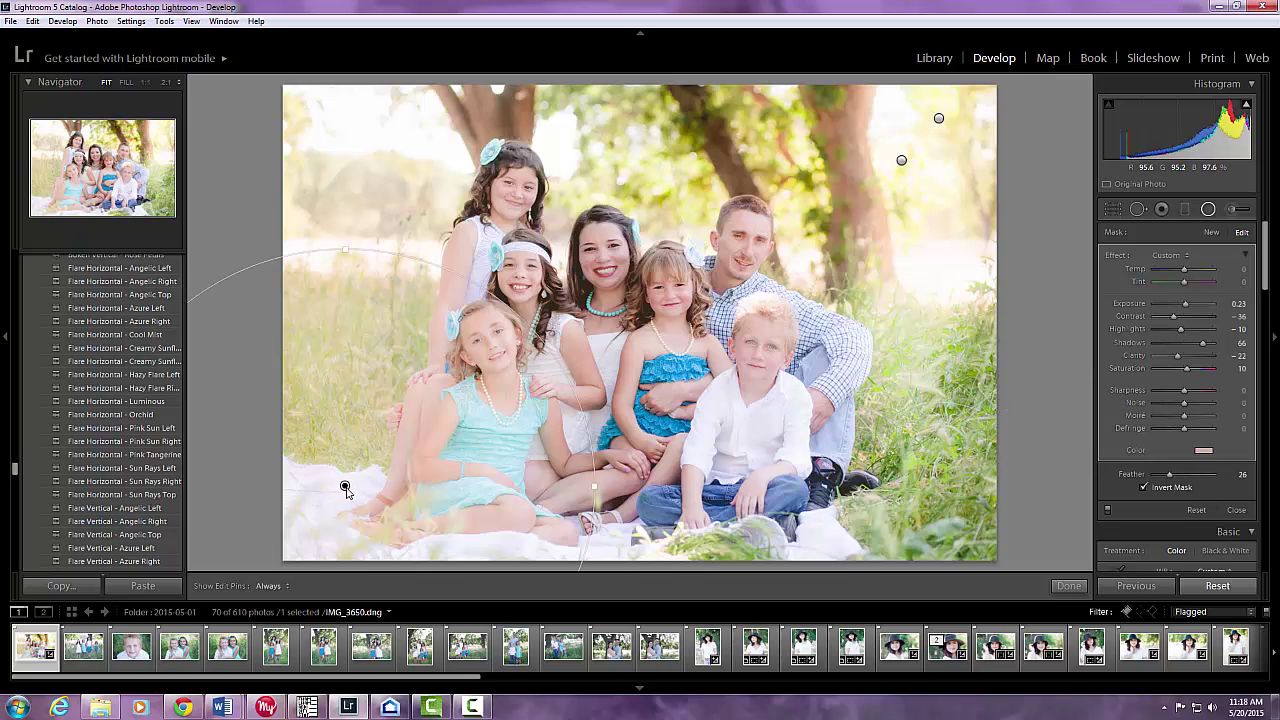
pyautogui.moveTo(345, 489); pyautogui.dragTo(258, 520)
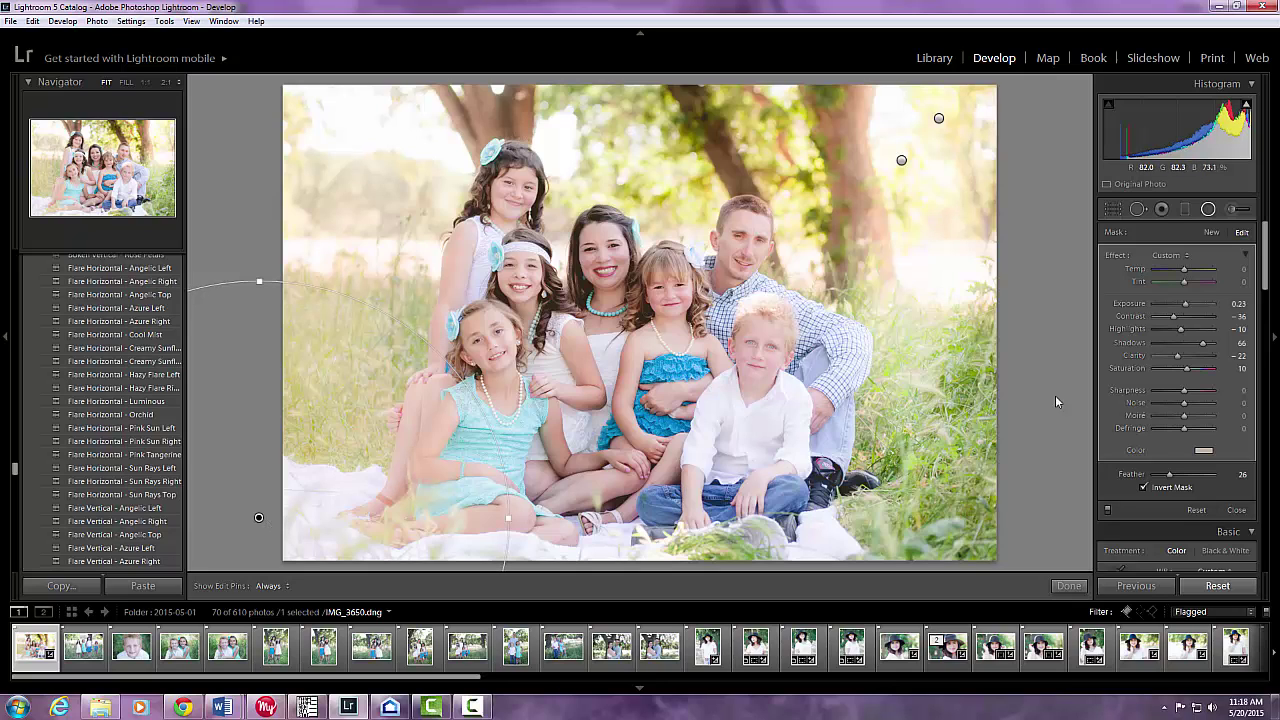
pyautogui.click(1237, 511)
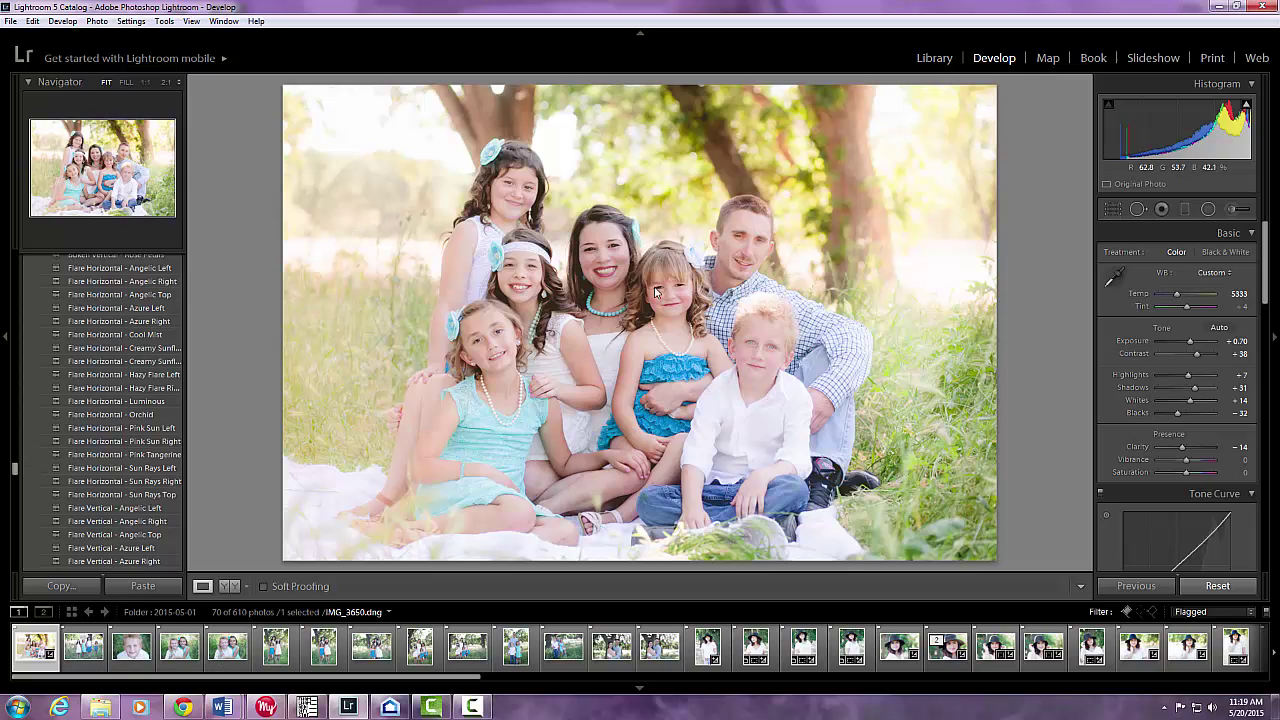
# Step: Open the photo IMG_3674.dng of the four girls and layer the A Quick Clean, Center Light and Contrast presets from PP Clean and Creative
pyautogui.click(78, 650)
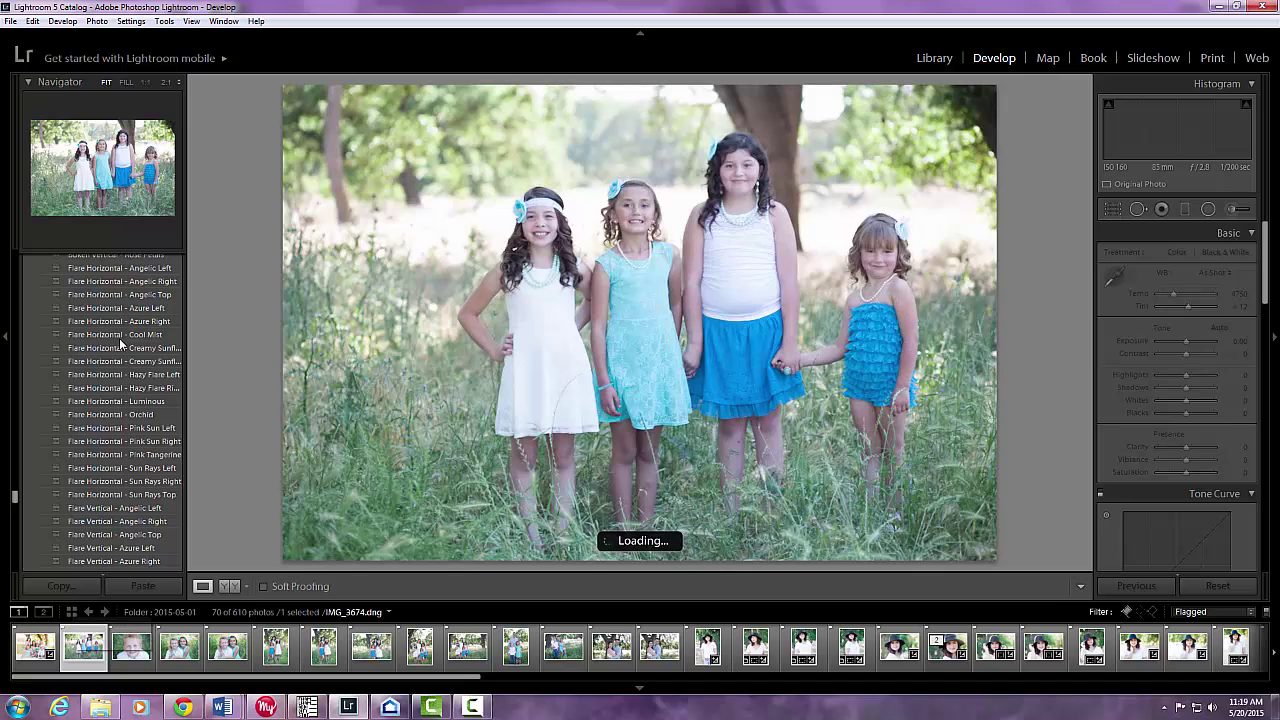
pyautogui.scroll(5, 120, 343)
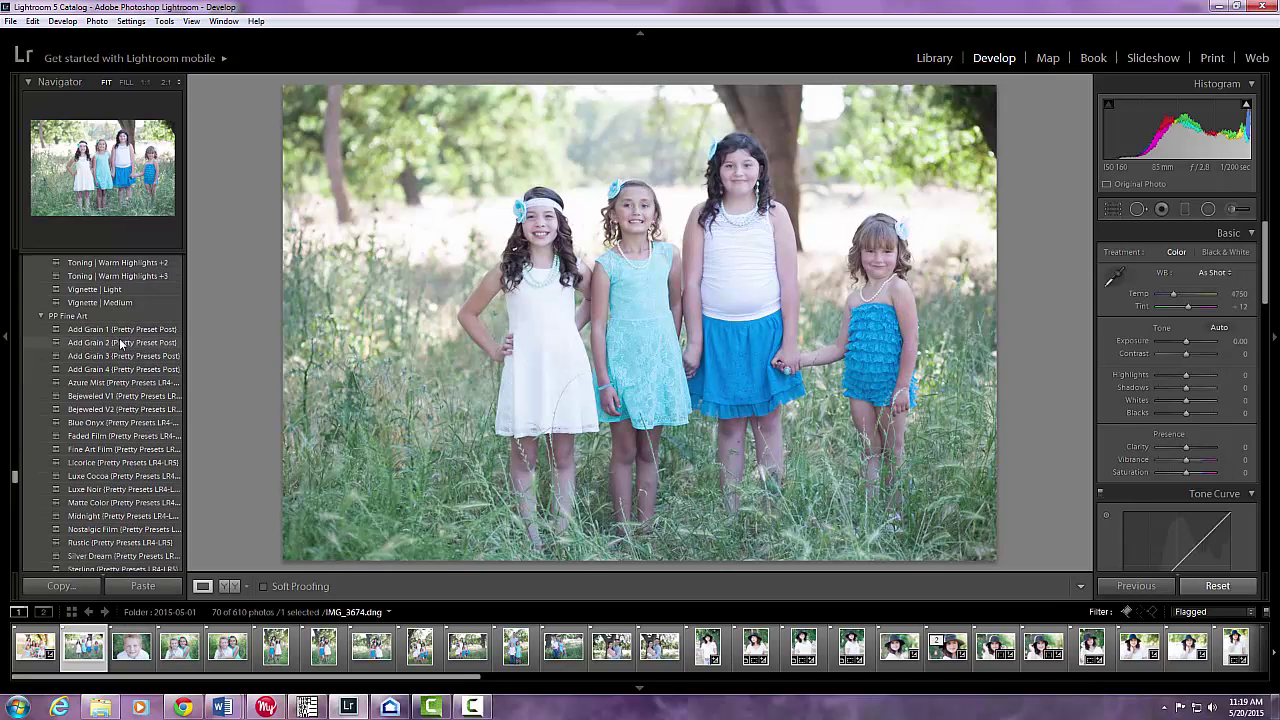
pyautogui.scroll(10, 120, 343)
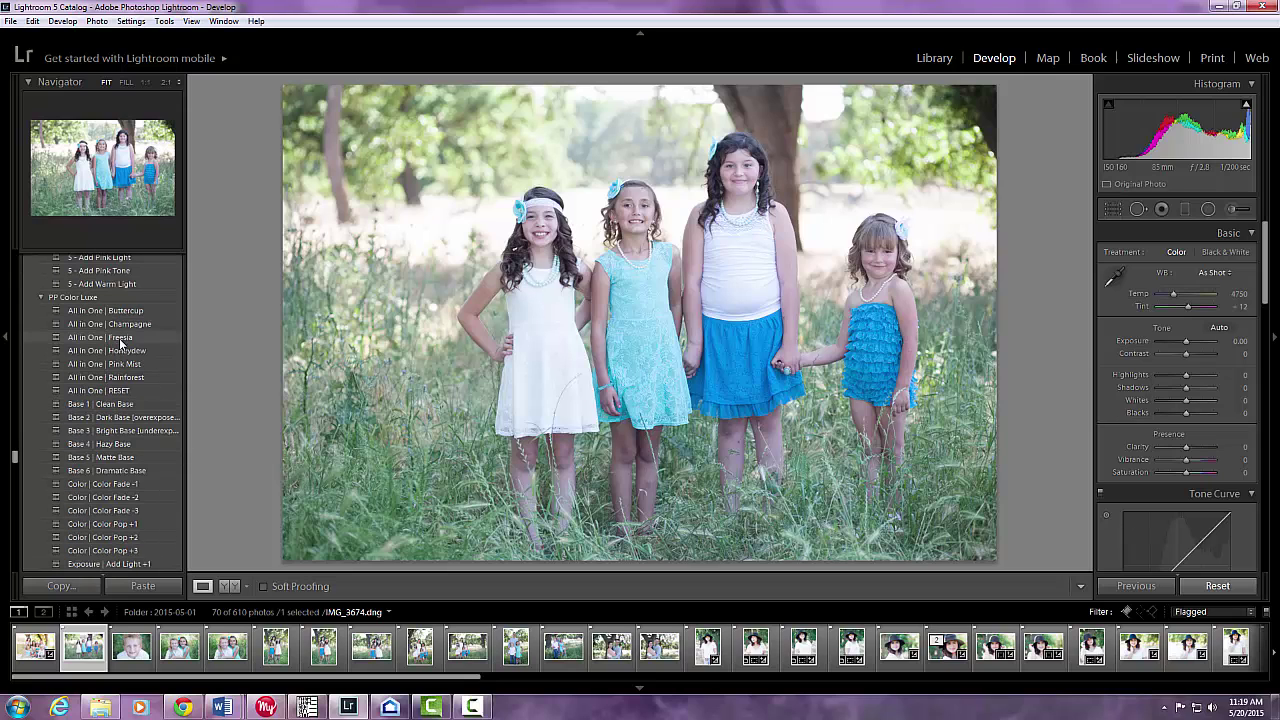
pyautogui.scroll(12, 120, 343)
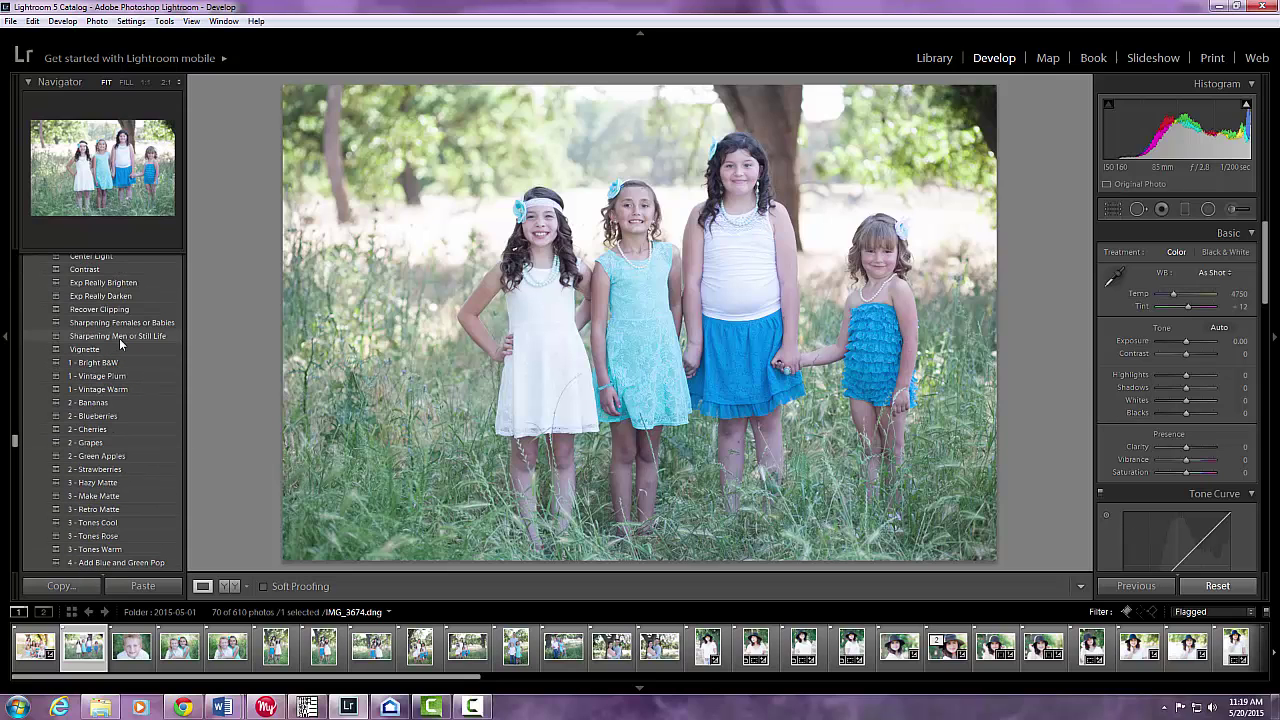
pyautogui.click(114, 346)
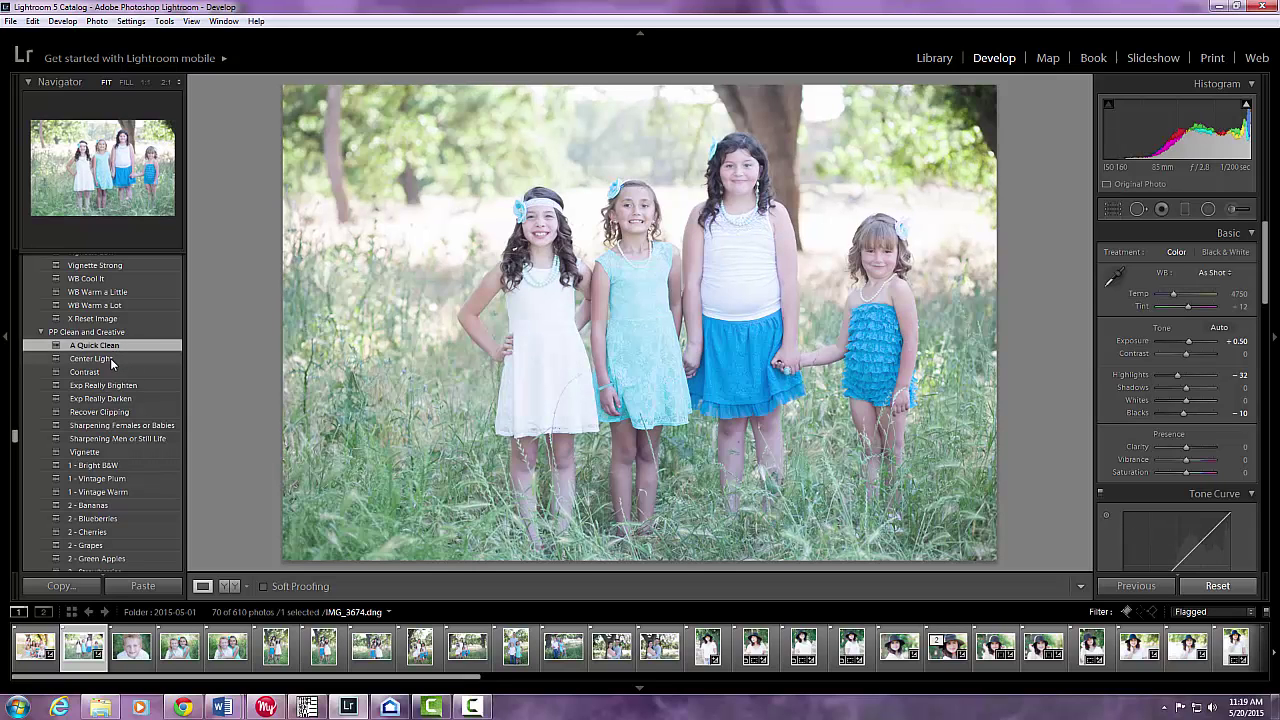
pyautogui.click(108, 359)
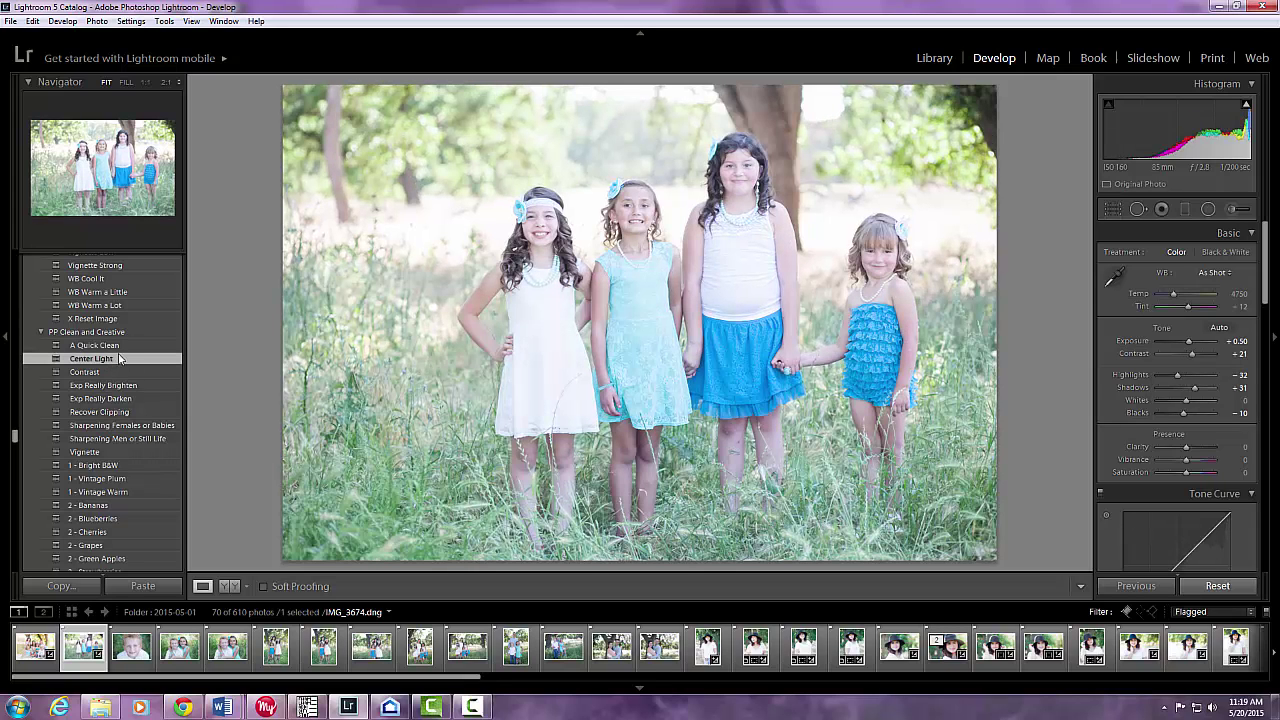
pyautogui.click(90, 374)
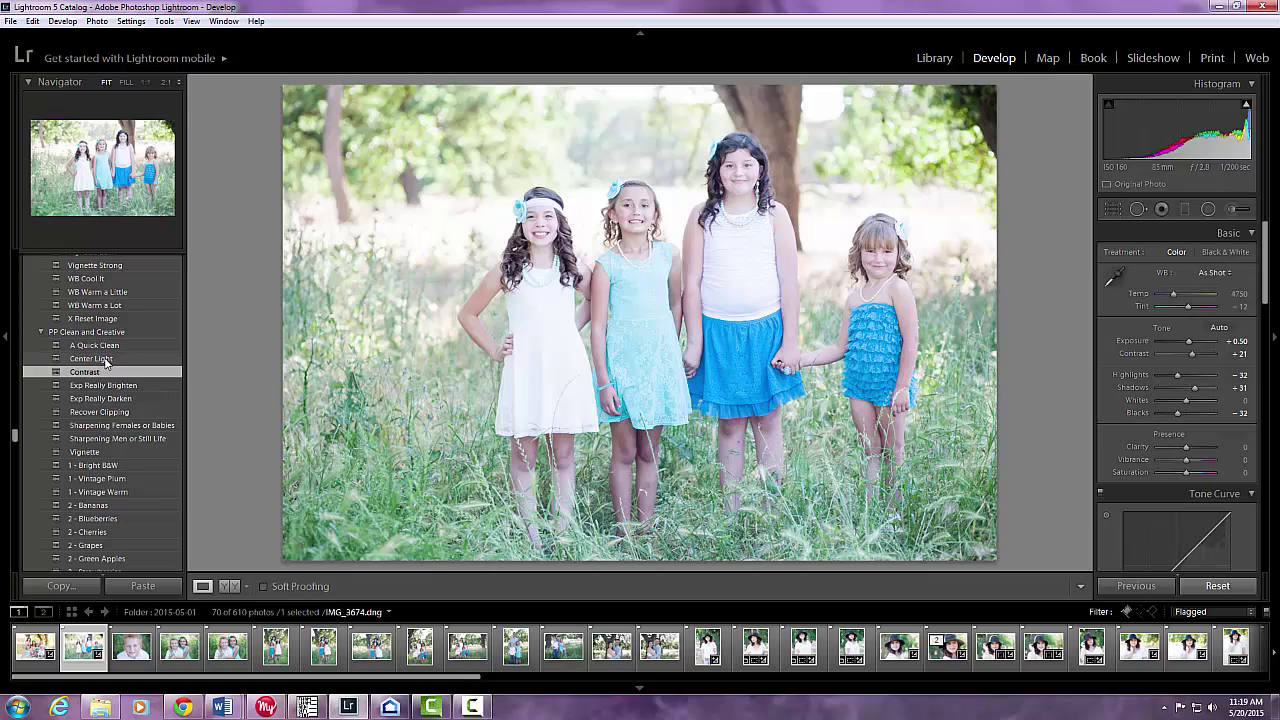
# Step: Add the 2 - Bananas preset to the photo of the four girls
pyautogui.scroll(-2, 139, 375)
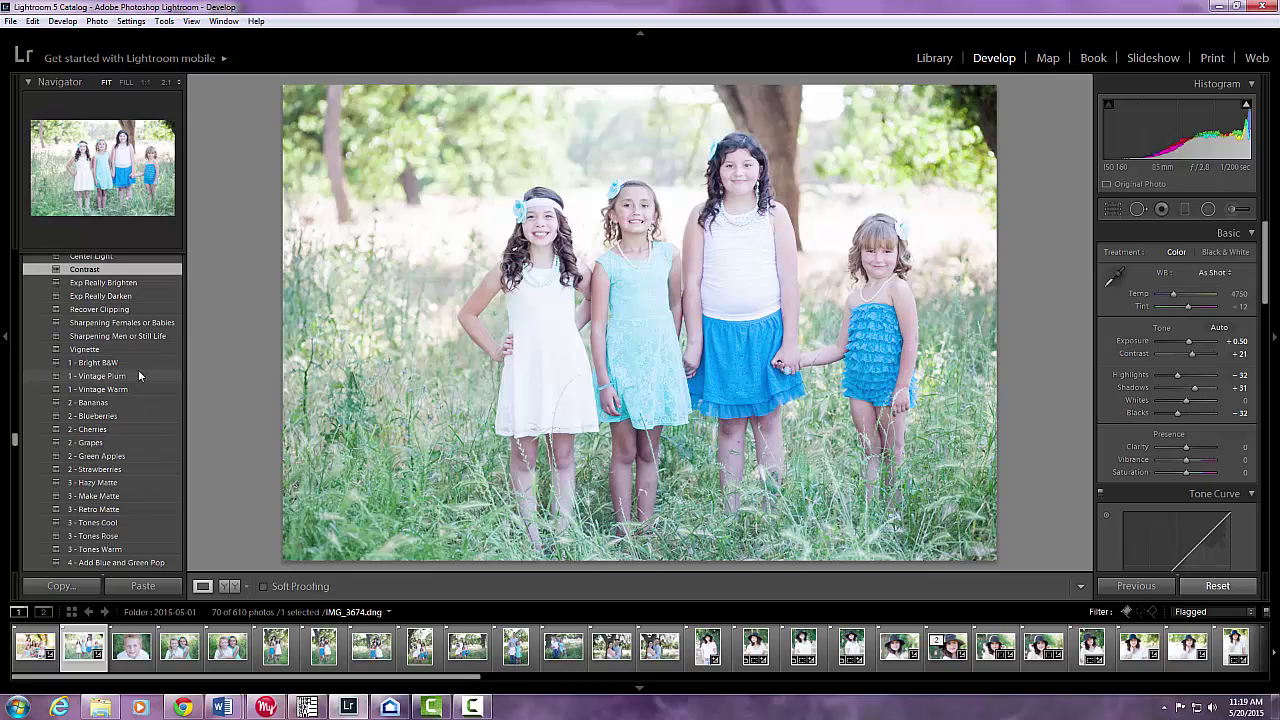
pyautogui.click(96, 403)
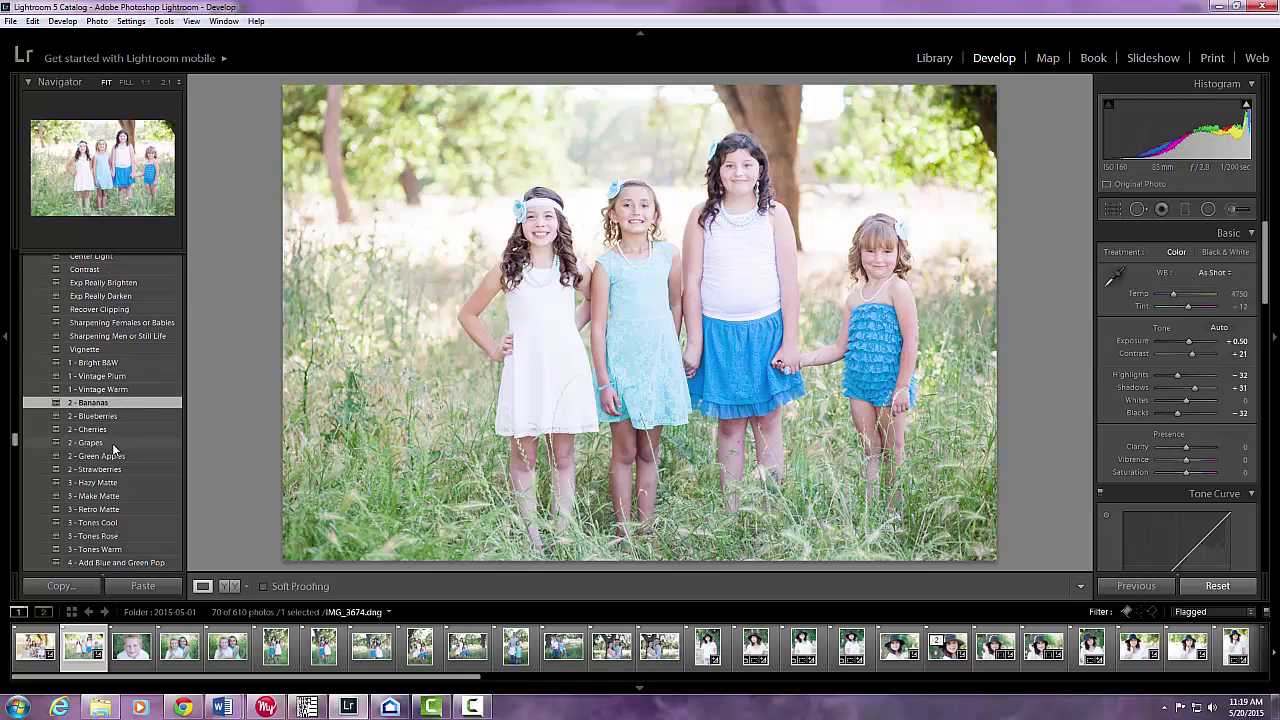
pyautogui.scroll(-2, 114, 451)
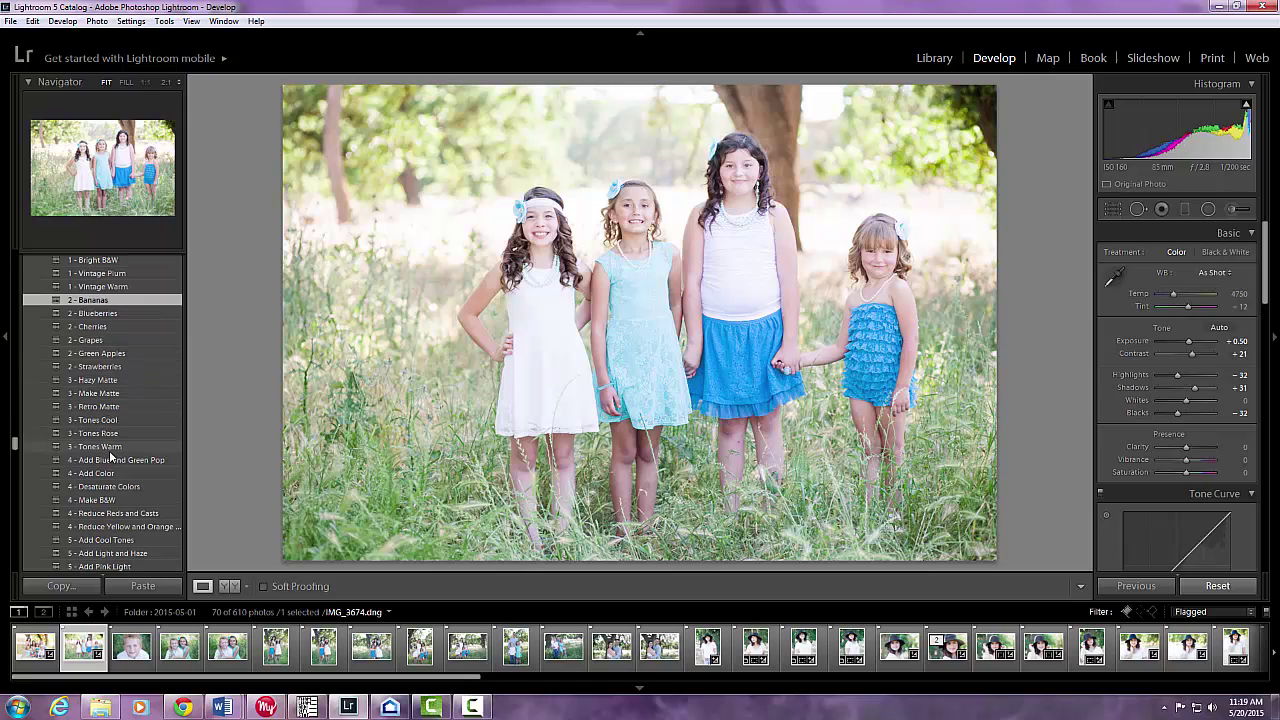
# Step: Layer the 3 - Make Matte and 5 - Add Warm Light presets onto the photo of the four girls
pyautogui.click(113, 395)
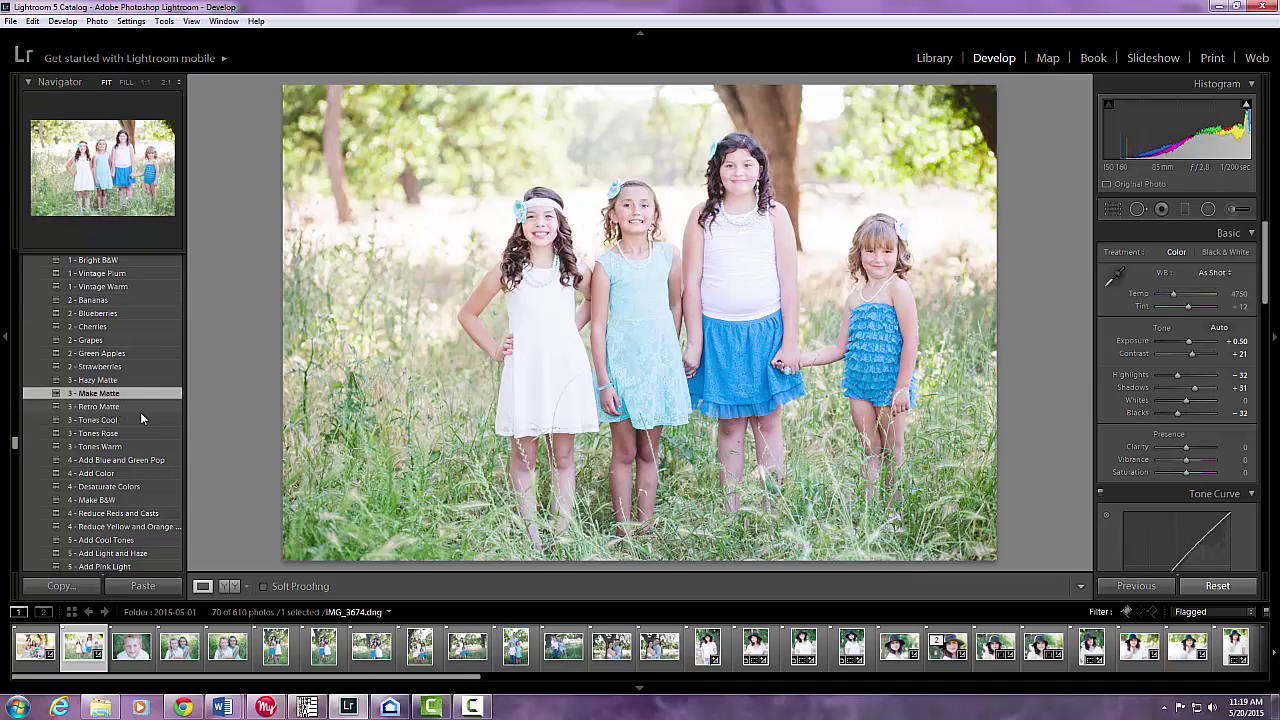
pyautogui.scroll(-2, 140, 412)
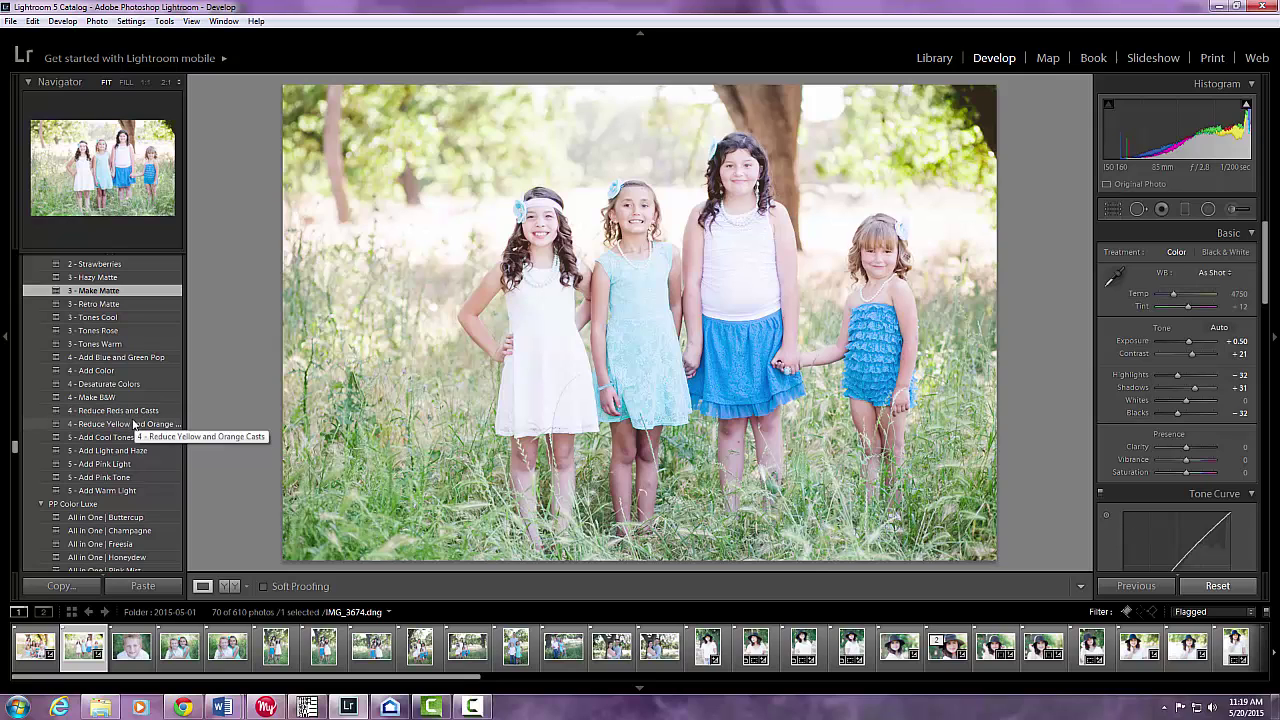
pyautogui.click(122, 491)
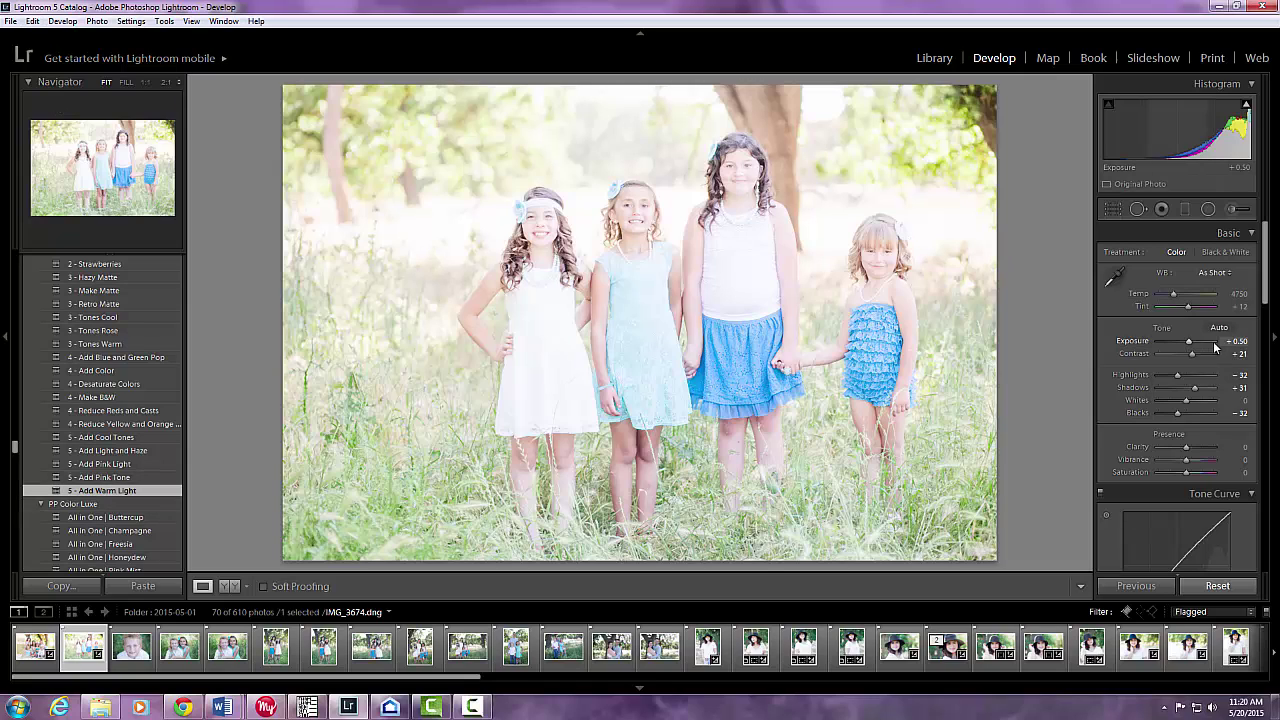
# Step: Set the photo's Exposure to -0.36, Contrast to +31 and Clarity to -10
pyautogui.moveTo(1193, 343); pyautogui.dragTo(1186, 344)
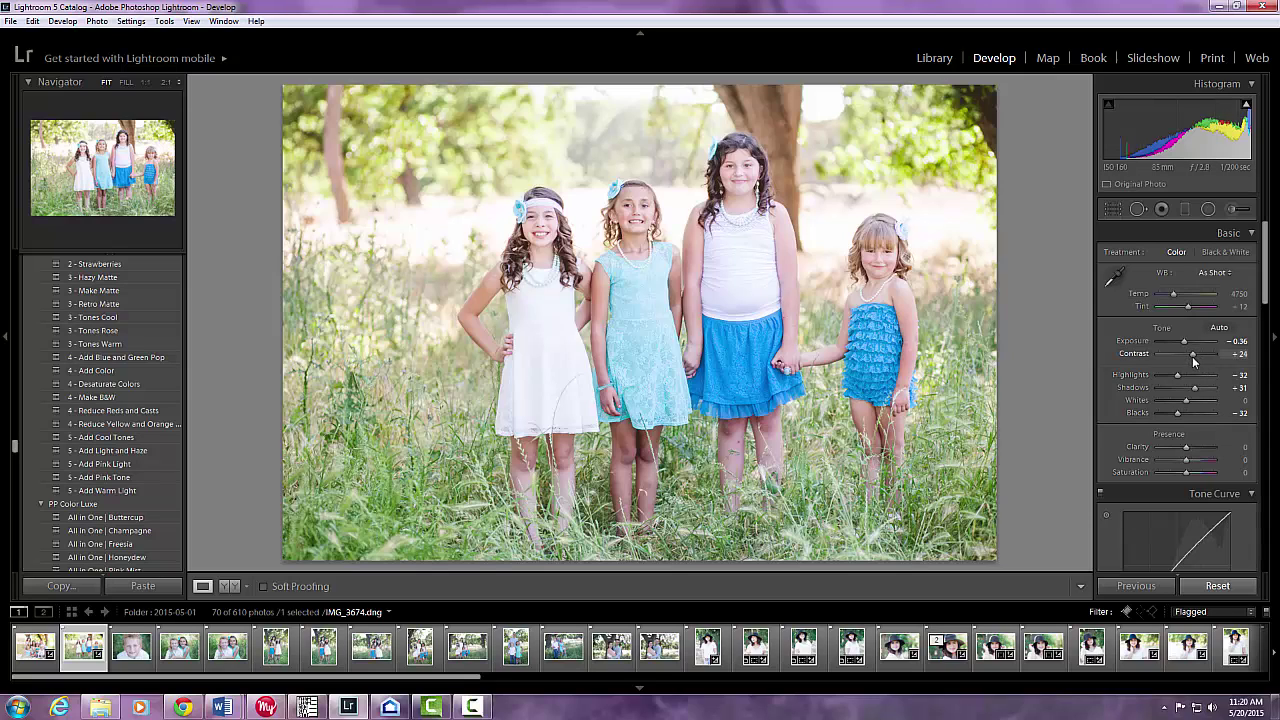
pyautogui.moveTo(1193, 362); pyautogui.dragTo(1196, 362)
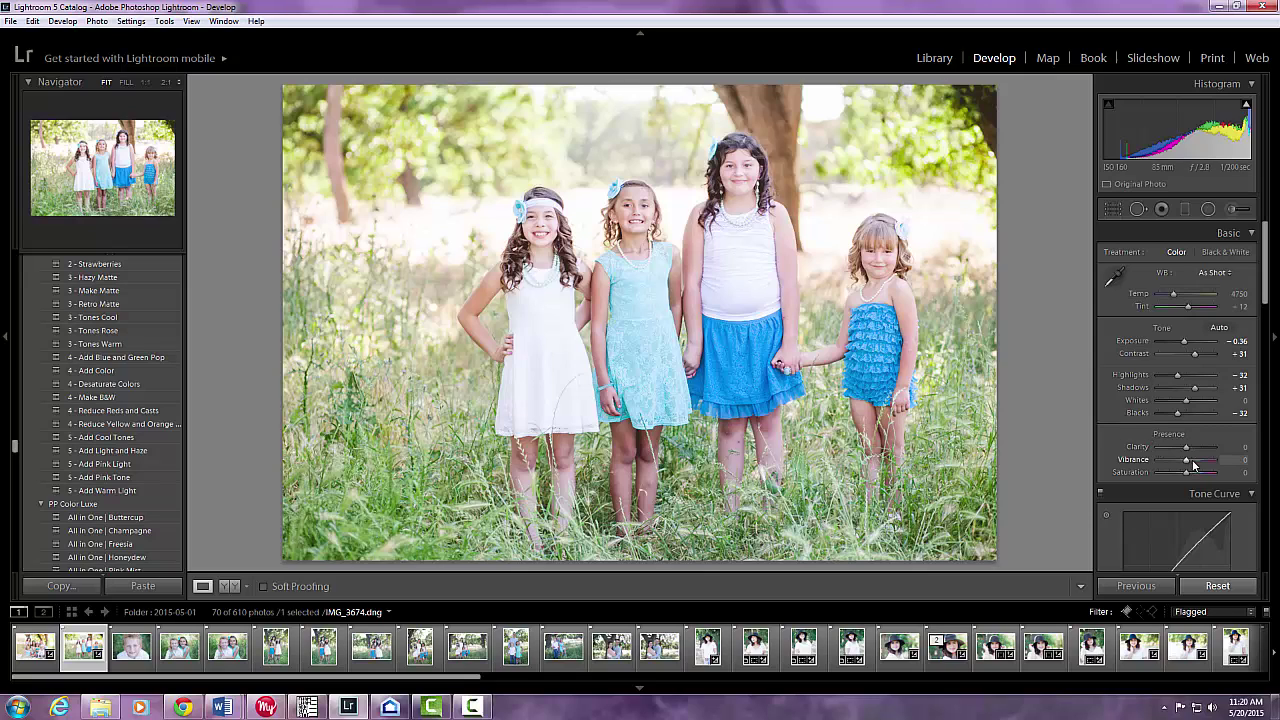
pyautogui.moveTo(1186, 456); pyautogui.dragTo(1184, 456)
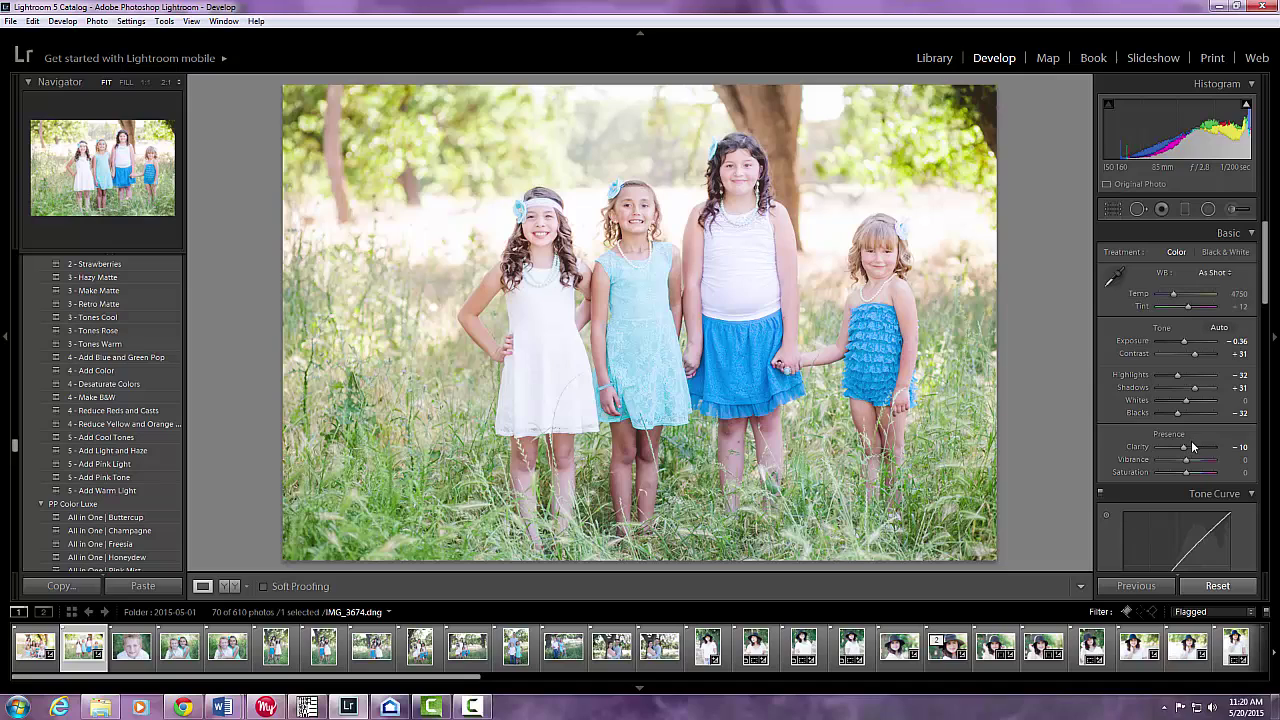
# Step: Lower the tone curve's Lights to -14 and set the noise reduction Luminance to 33
pyautogui.scroll(-2, 1195, 450)
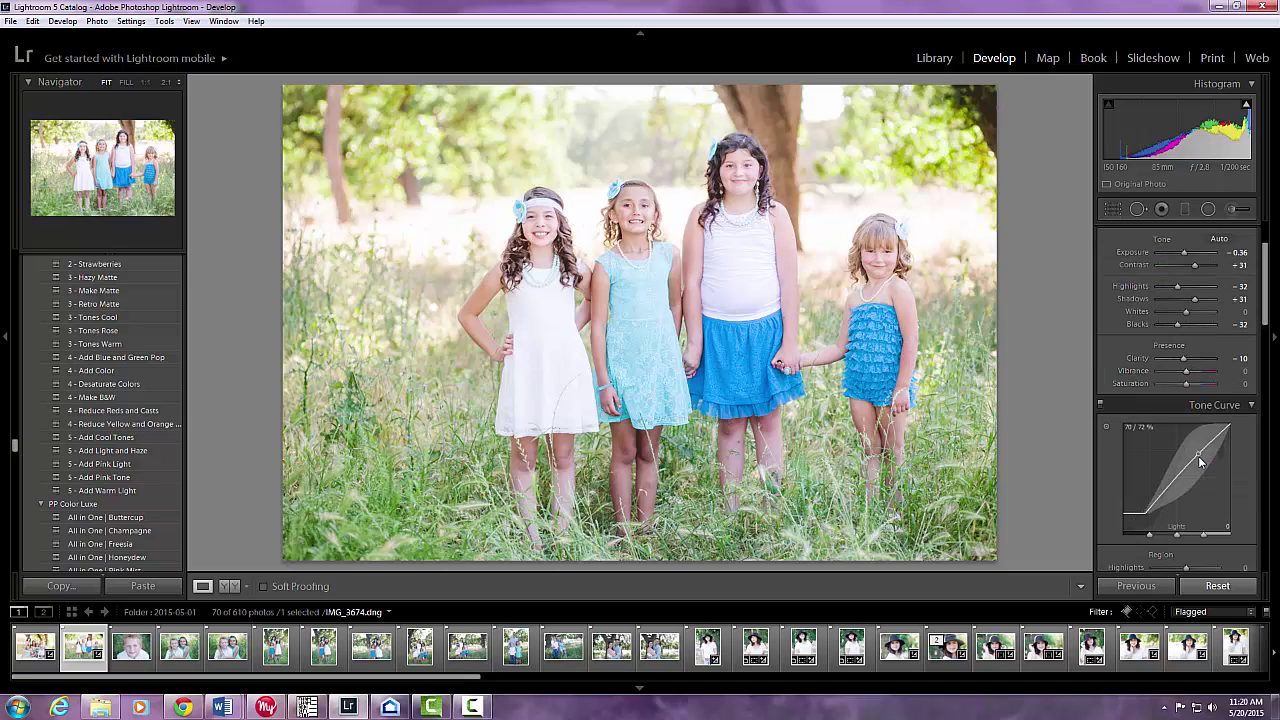
pyautogui.moveTo(1199, 452); pyautogui.dragTo(1211, 465)
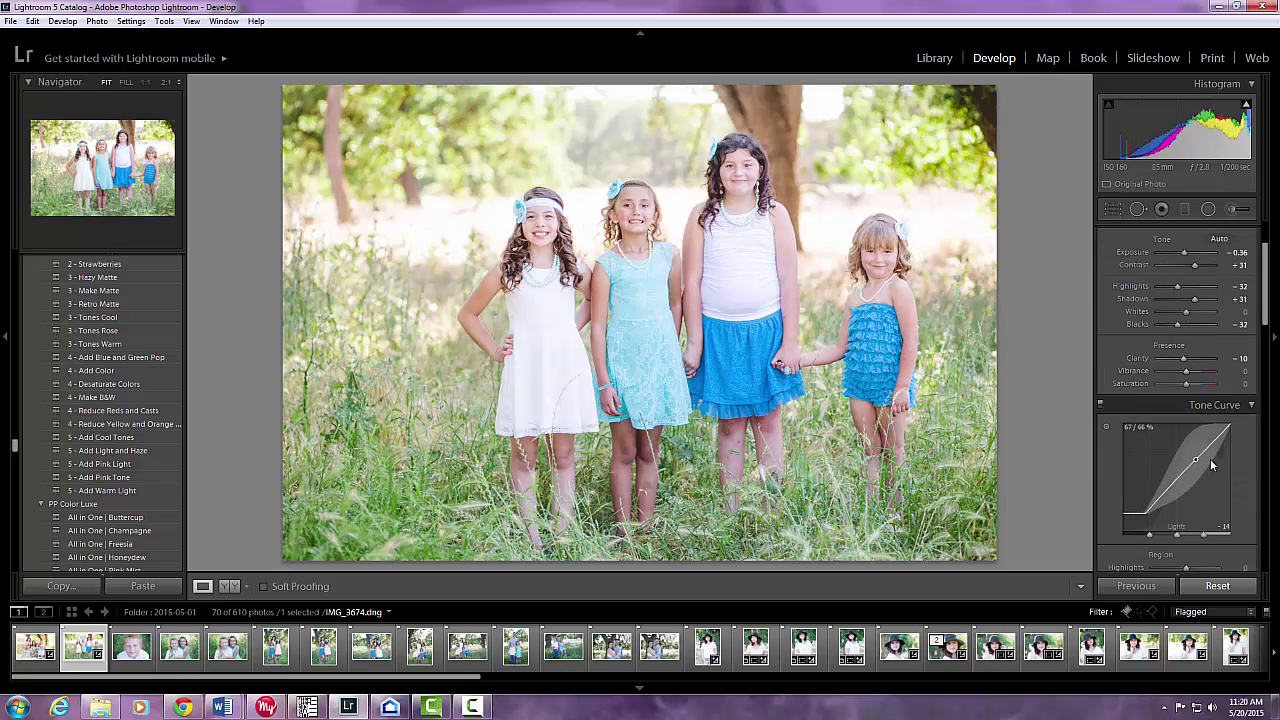
pyautogui.scroll(-6, 1185, 446)
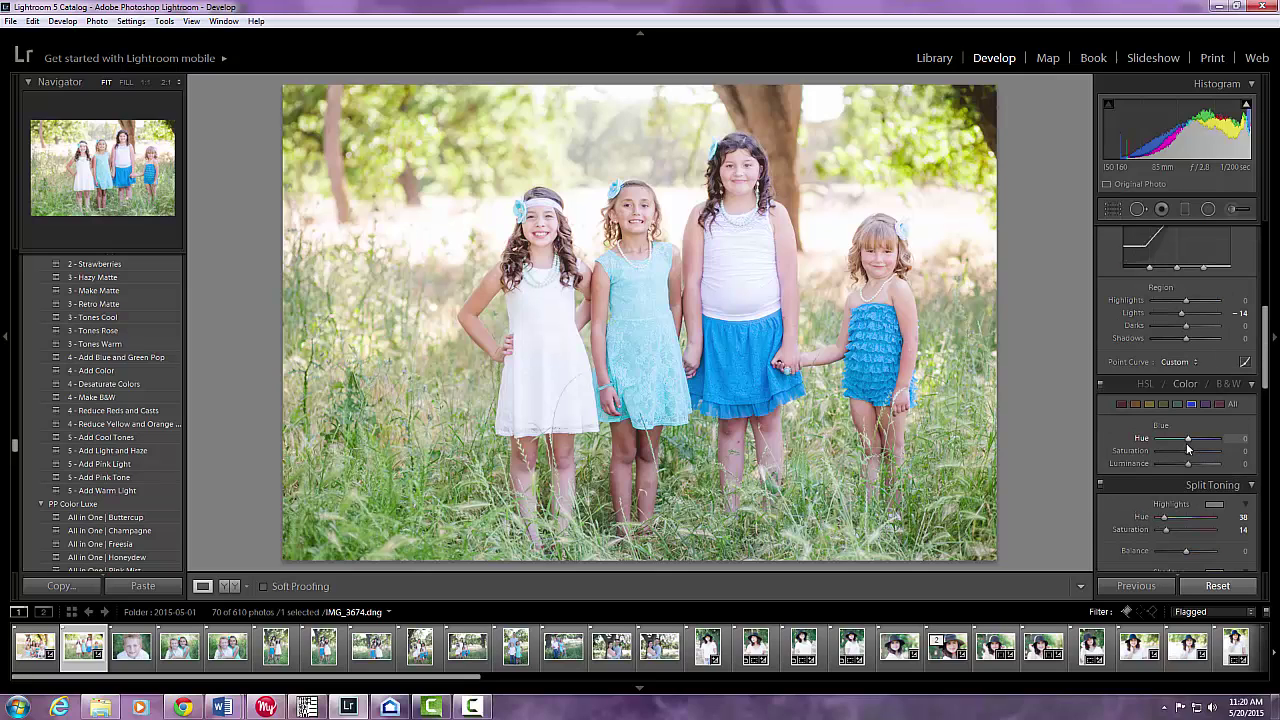
pyautogui.scroll(-6, 1188, 448)
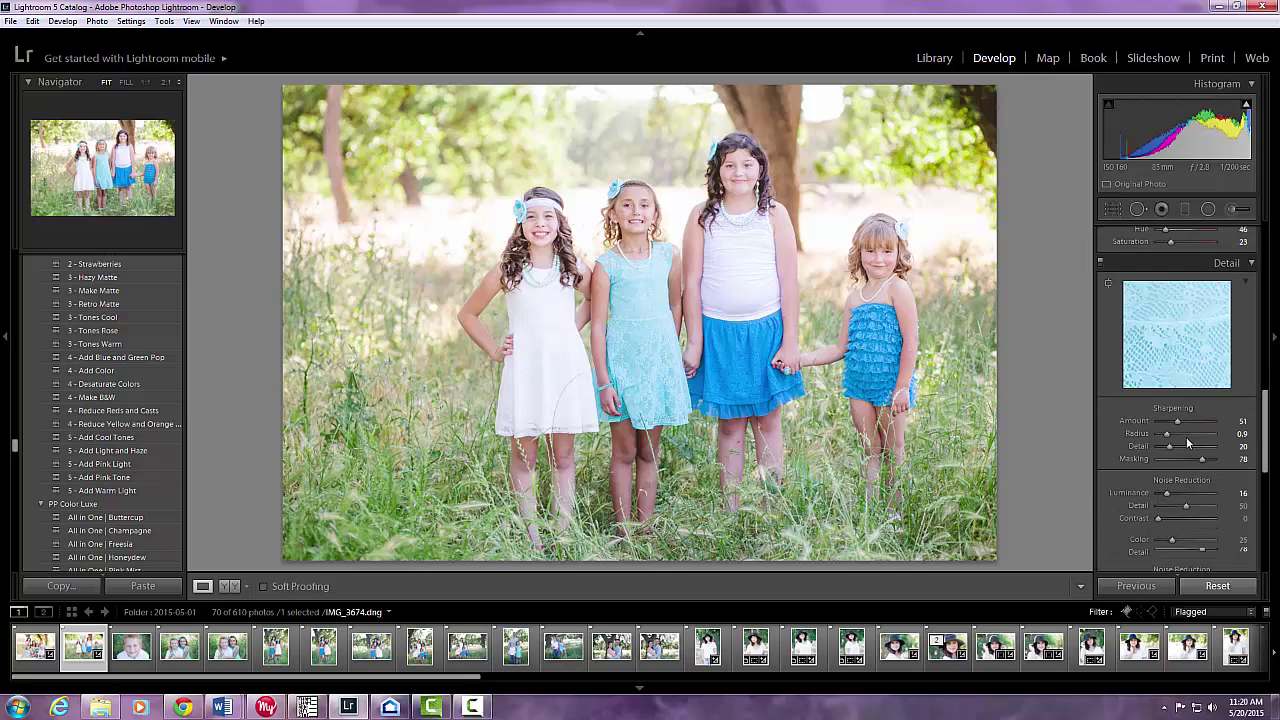
pyautogui.moveTo(1176, 490); pyautogui.dragTo(1178, 498)
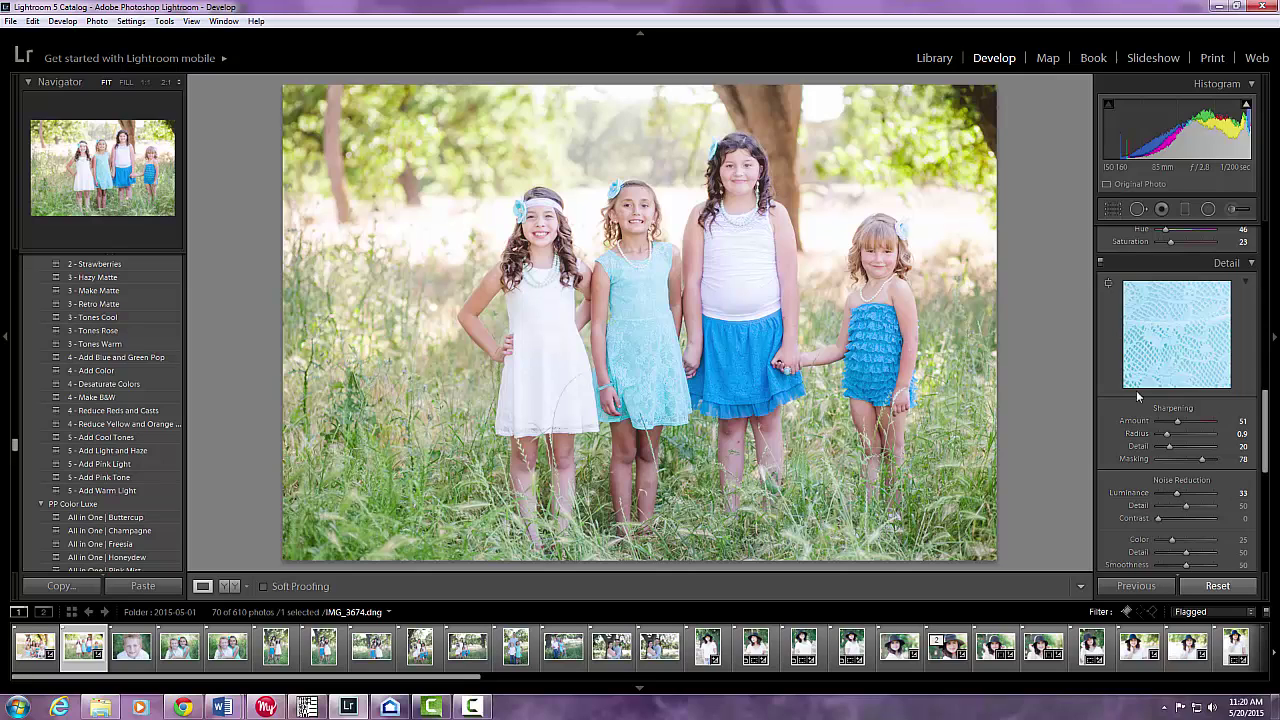
# Step: Set the photo's Exposure to -0.60, Whites to -12, Highlights to -36 and white balance Temp to 4857
pyautogui.scroll(6, 1122, 388)
pyautogui.scroll(6, 1120, 385)
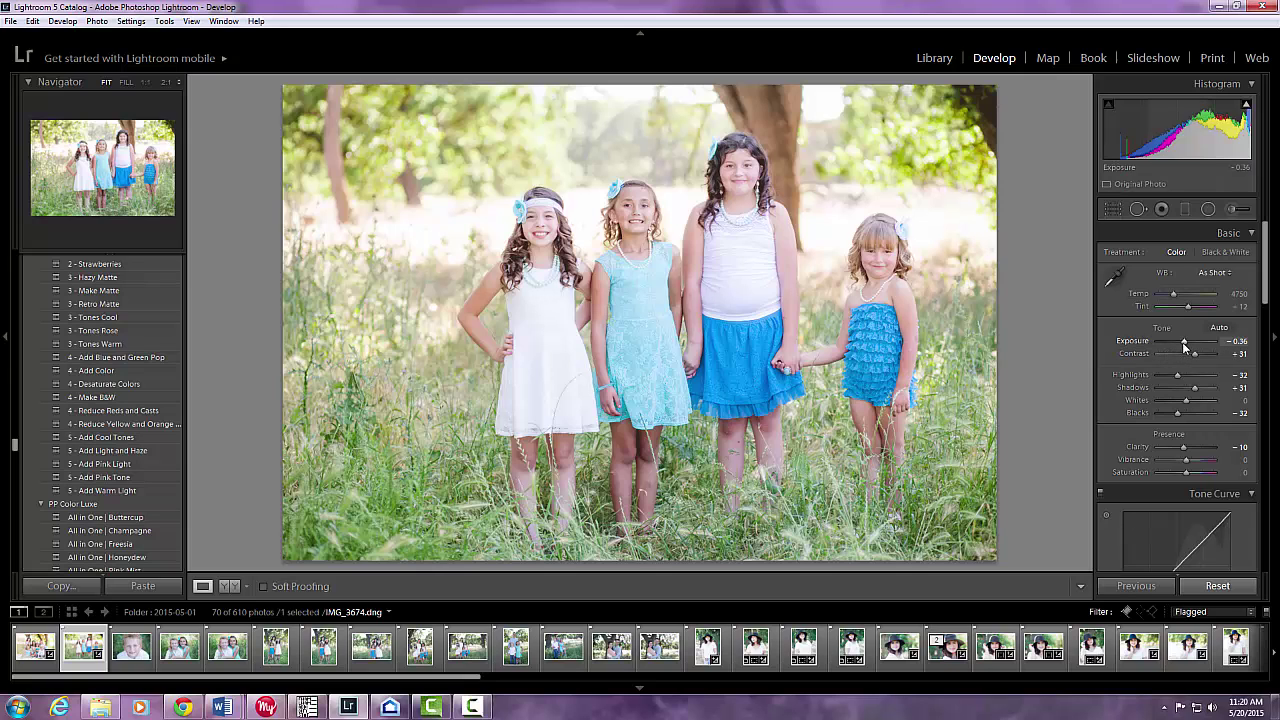
pyautogui.moveTo(1184, 344); pyautogui.dragTo(1184, 346)
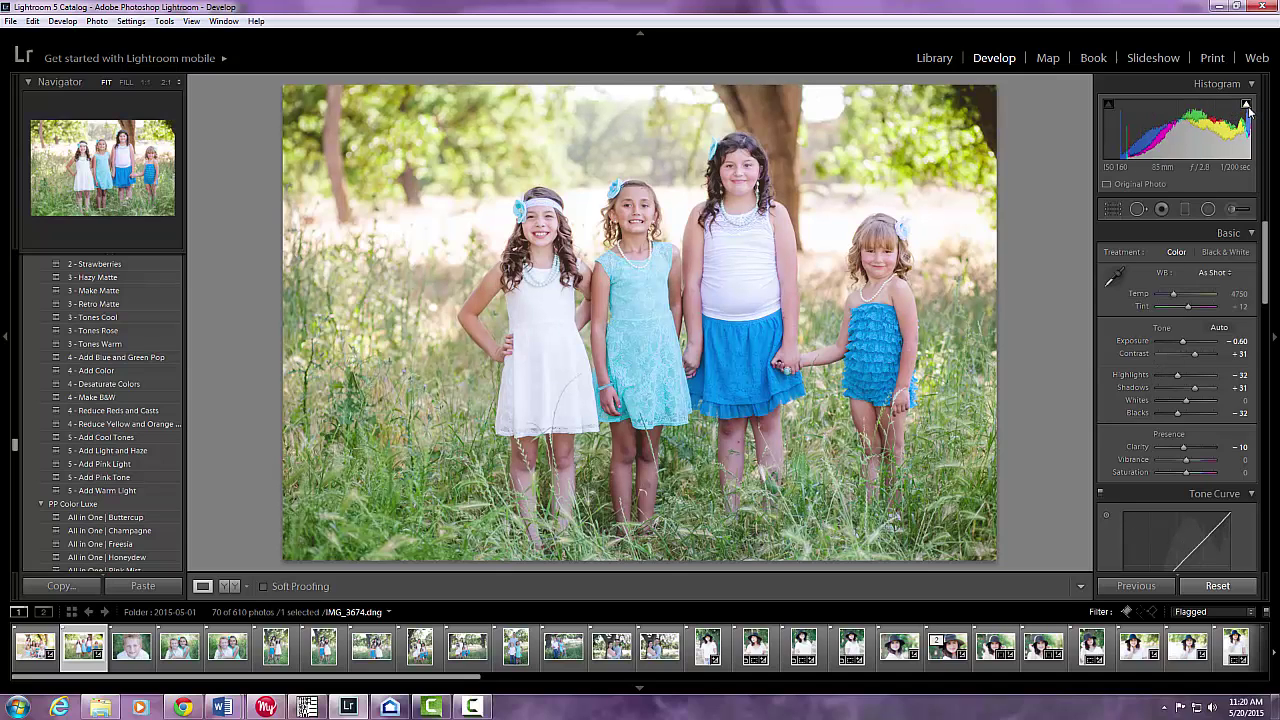
pyautogui.moveTo(1247, 108)
pyautogui.moveTo(1185, 404); pyautogui.dragTo(1176, 378)
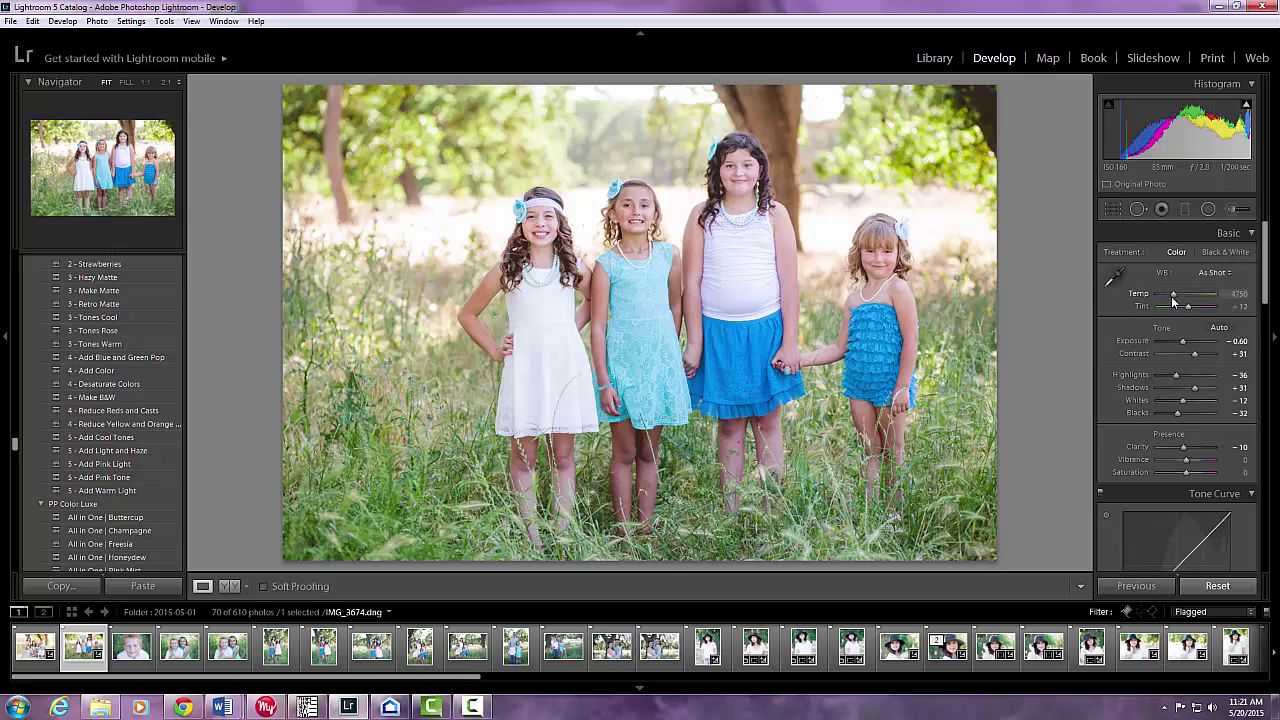
pyautogui.moveTo(1173, 301); pyautogui.dragTo(1175, 301)
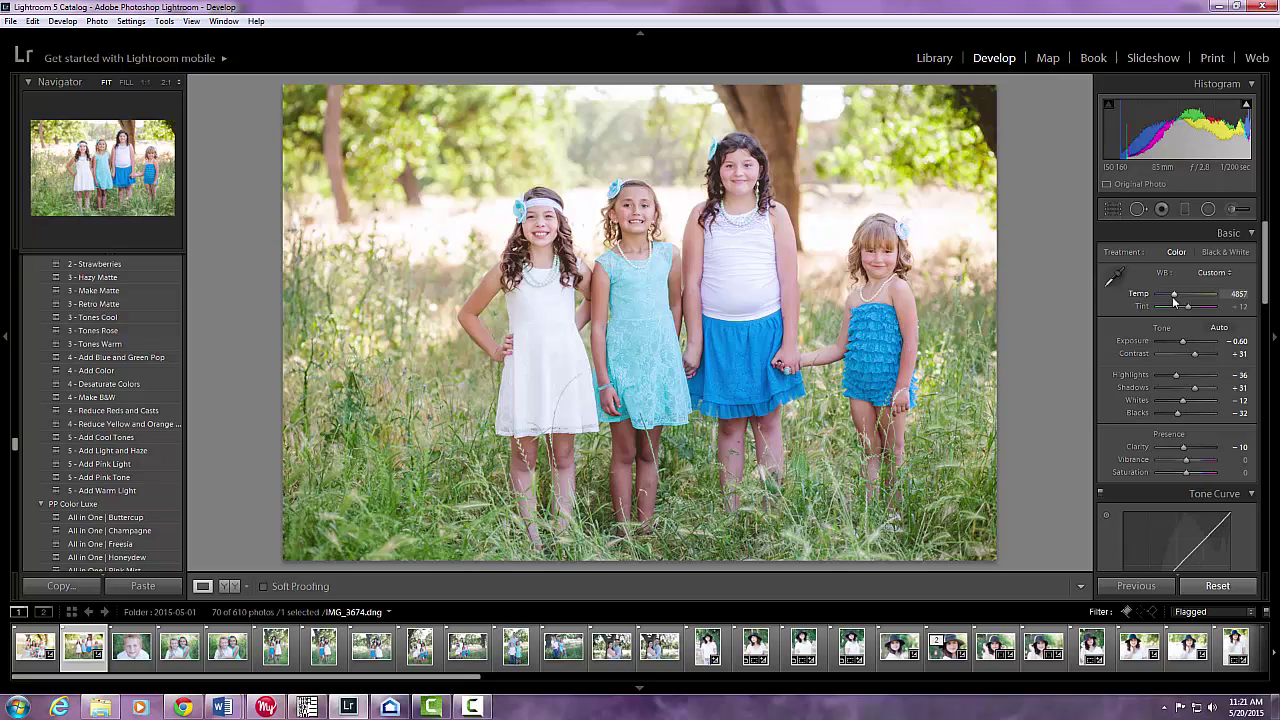
# Step: Try the Flare Horizontal - Luminous preset from PP Luminous on the photo of the four girls, and undo it
pyautogui.scroll(-10, 100, 428)
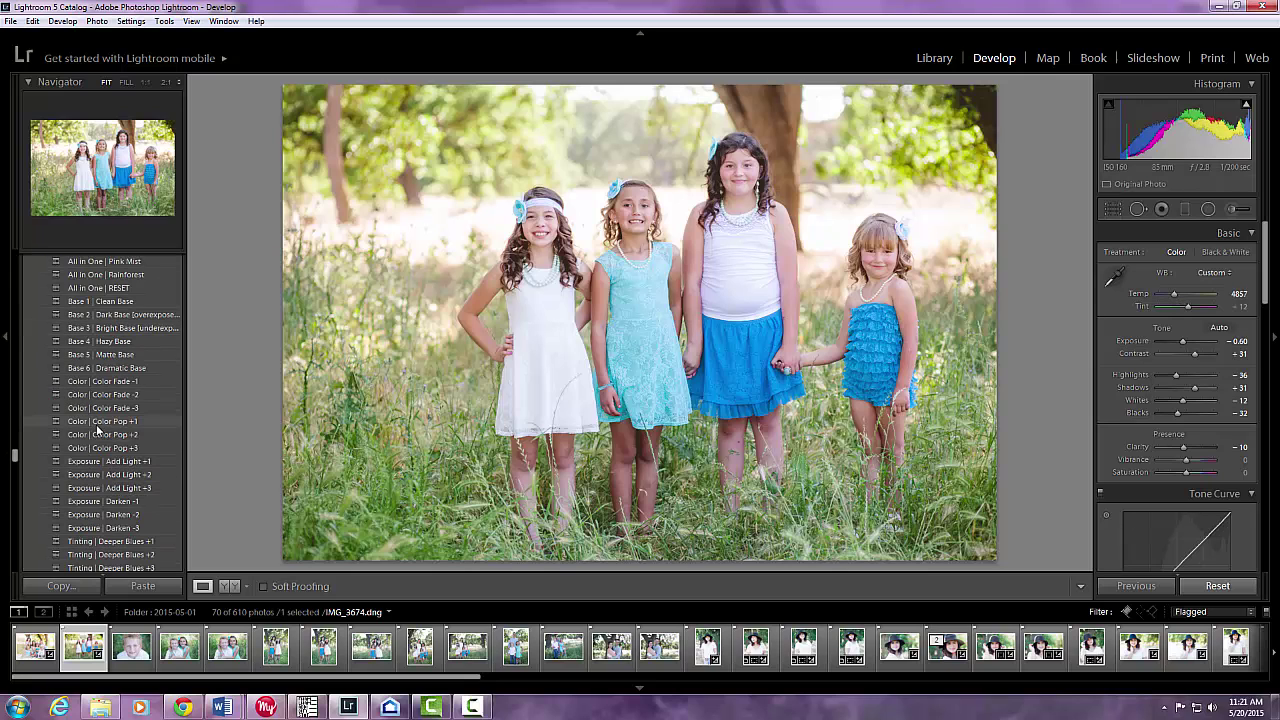
pyautogui.scroll(-5, 100, 428)
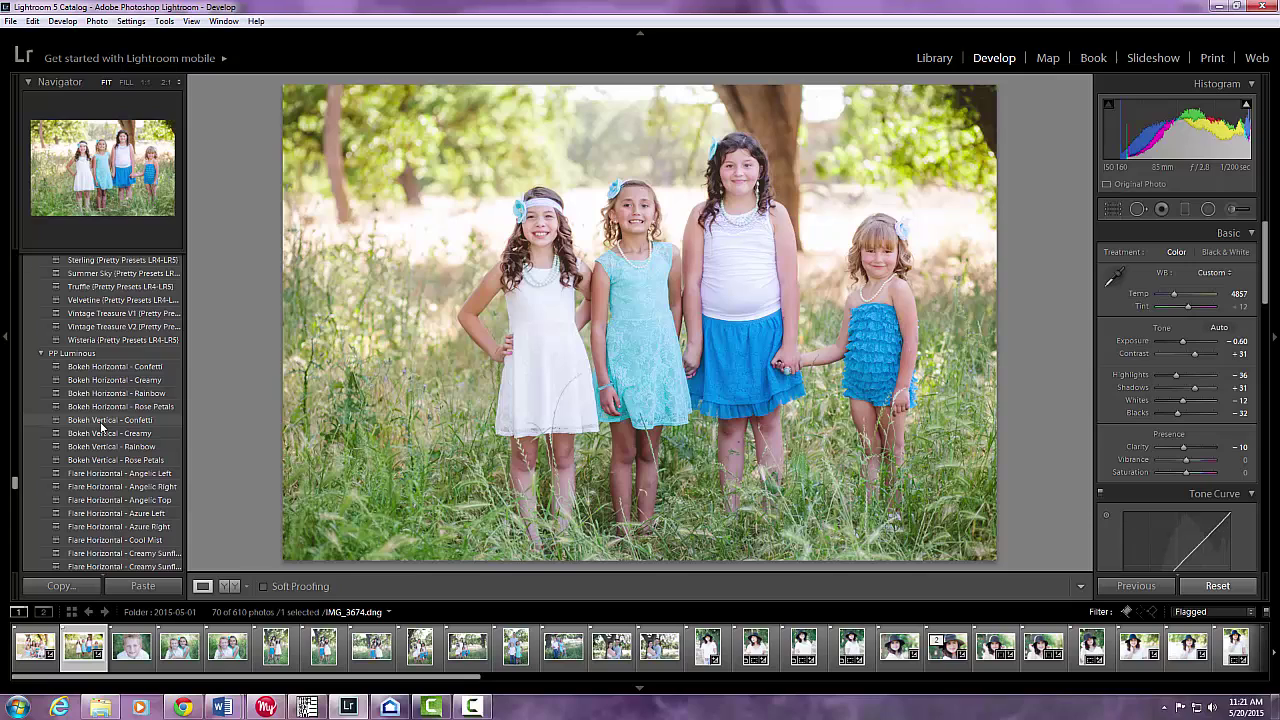
pyautogui.scroll(-3, 101, 427)
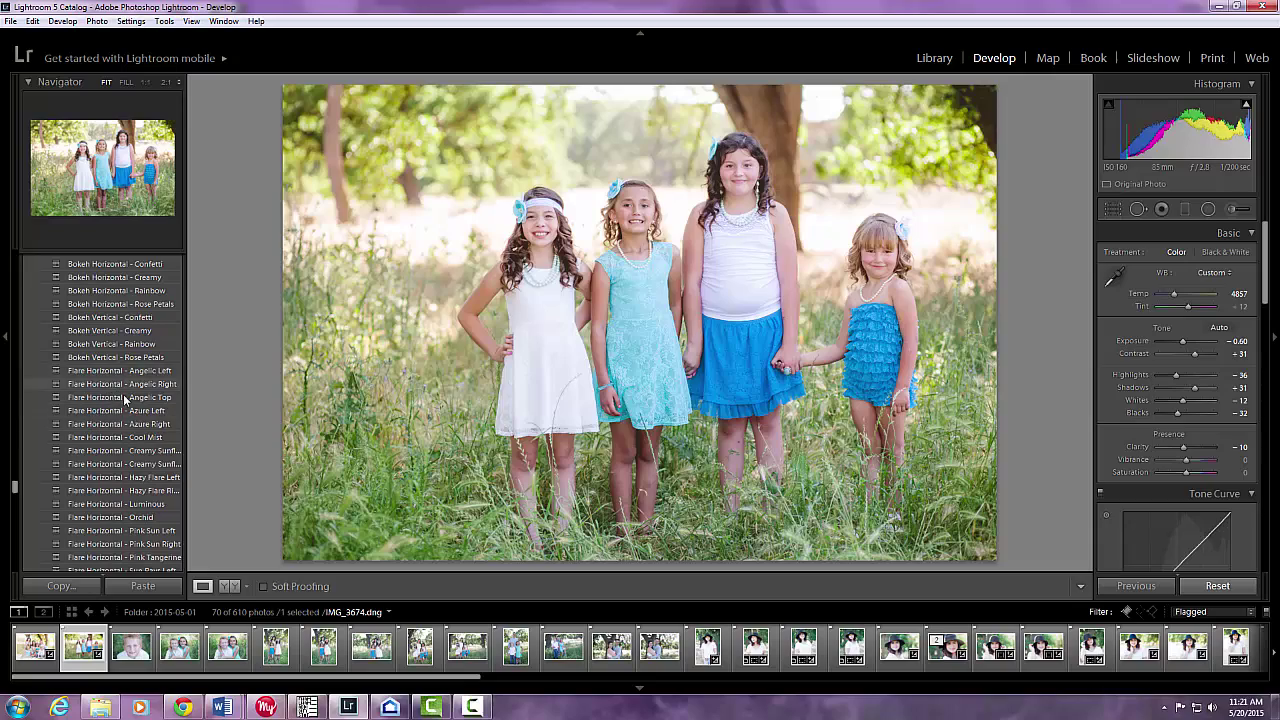
pyautogui.click(356, 405)
pyautogui.click(496, 390)
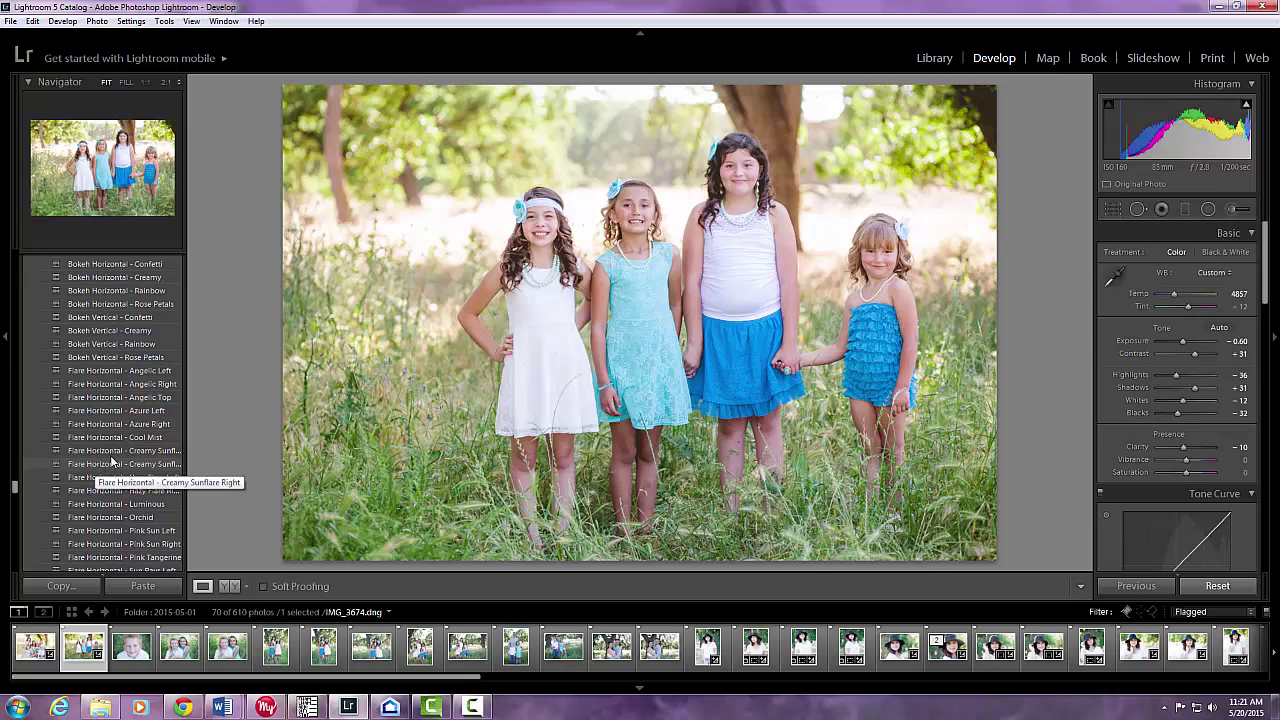
pyautogui.click(121, 503)
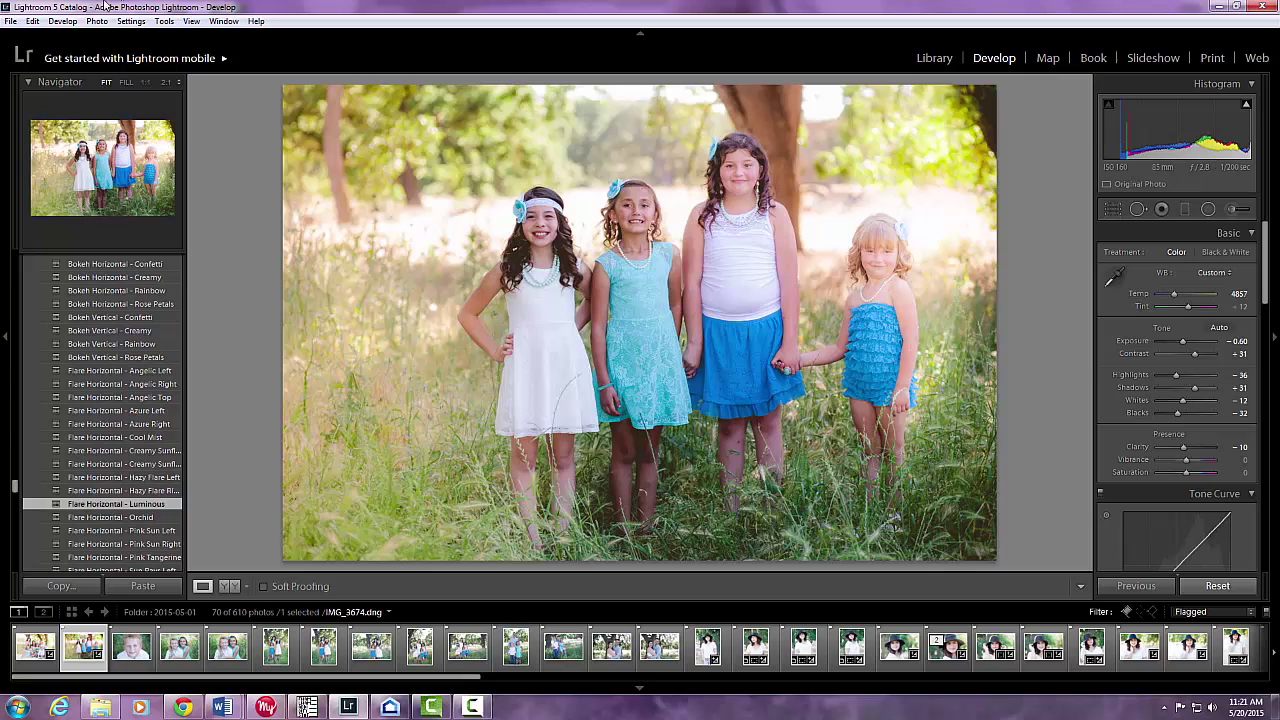
pyautogui.click(33, 21)
pyautogui.click(38, 38)
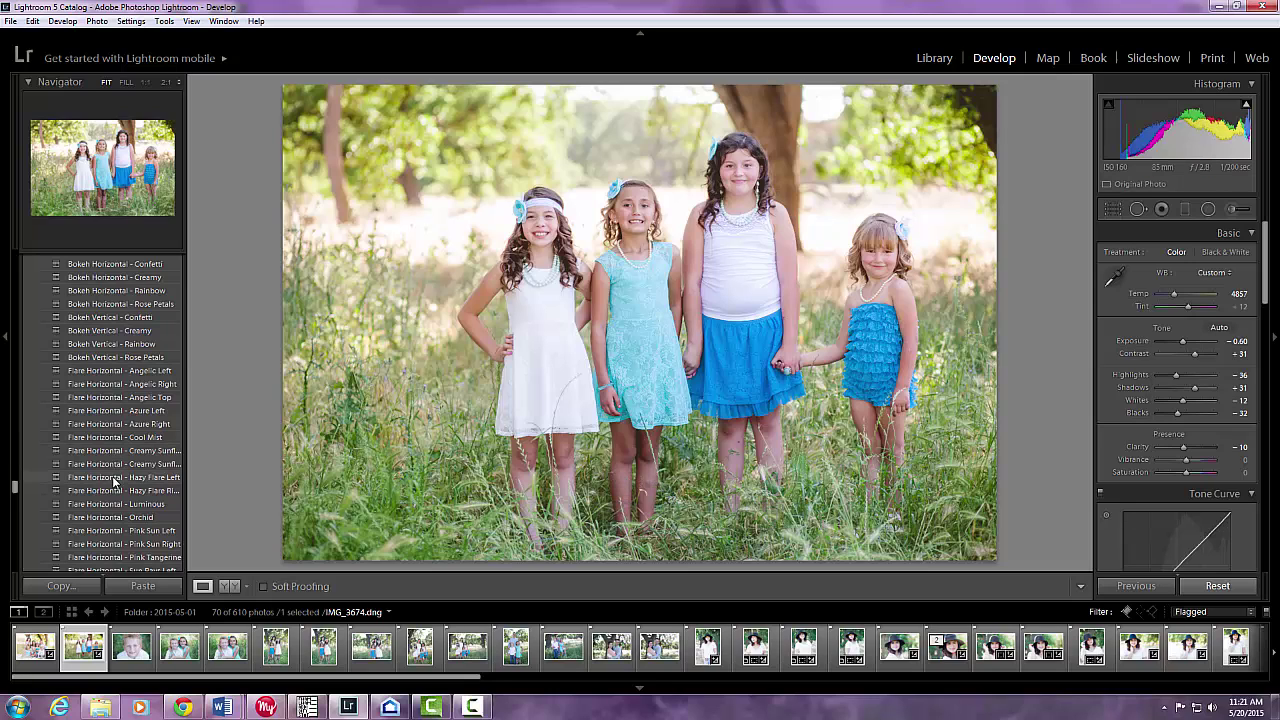
# Step: Try the Flare Horizontal - Sun Rays Left preset on the photo, and undo it
pyautogui.scroll(-3, 115, 481)
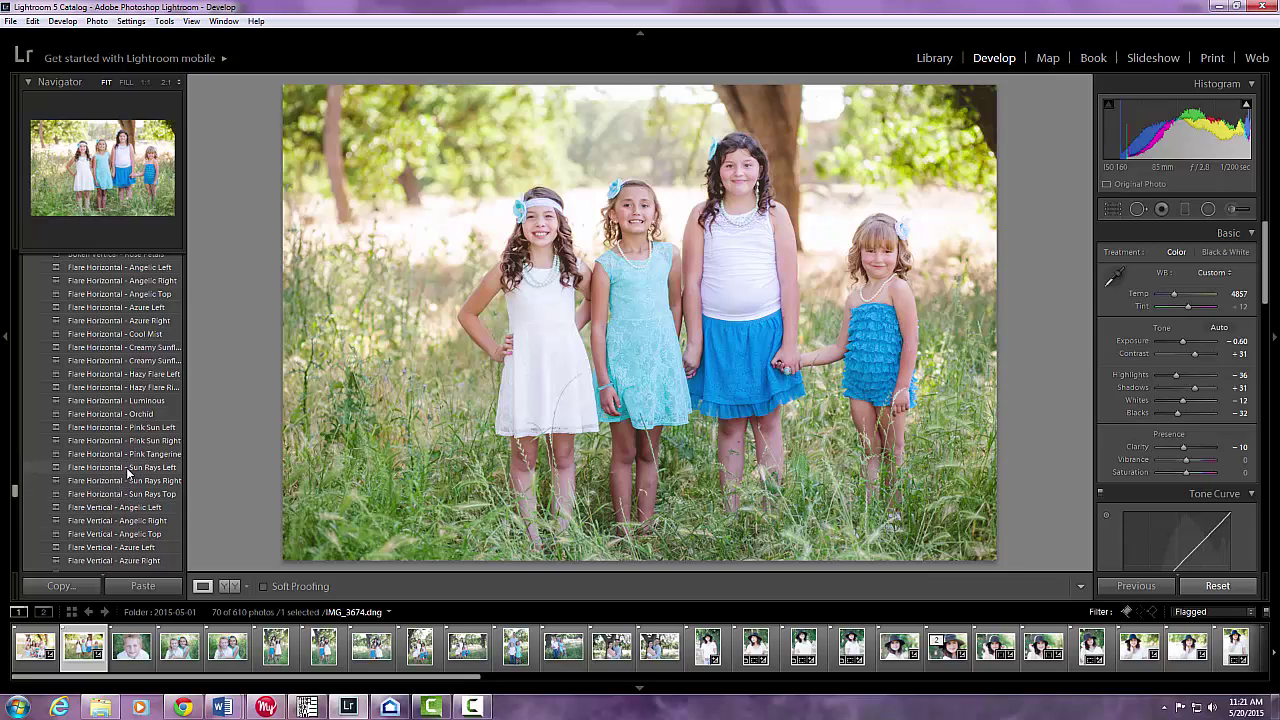
pyautogui.click(127, 468)
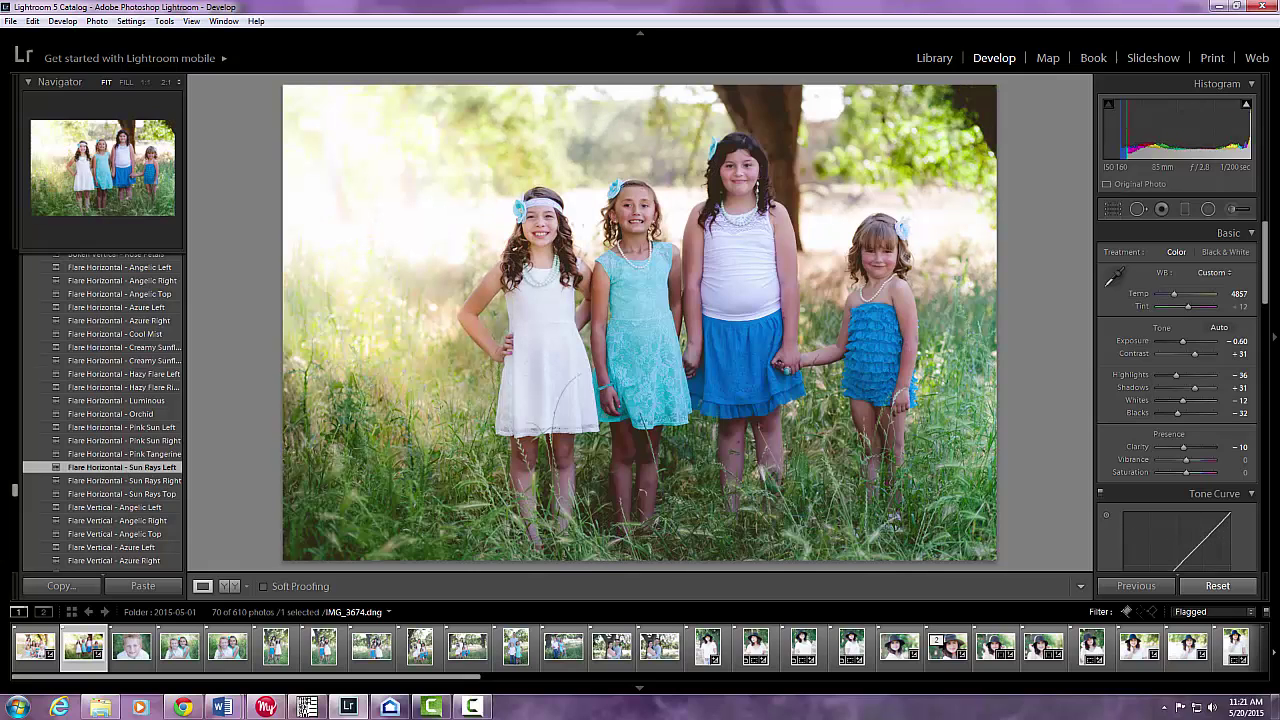
pyautogui.click(33, 21)
pyautogui.click(37, 40)
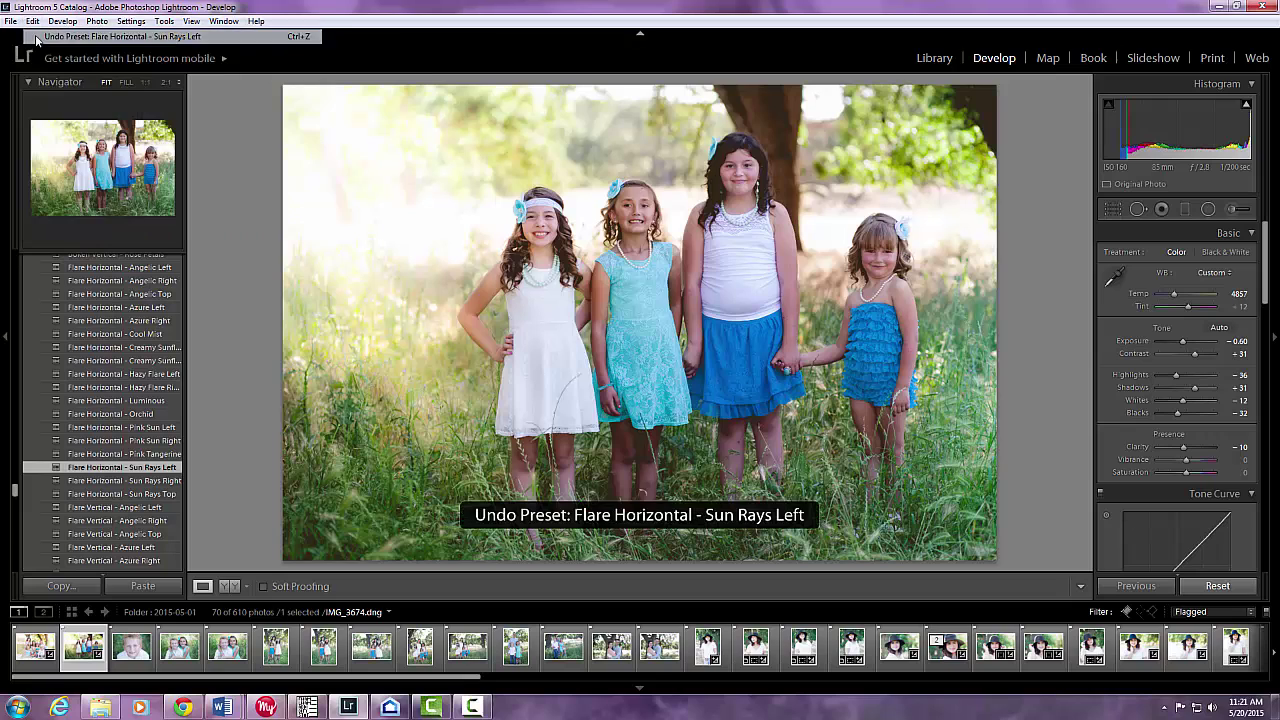
# Step: Try the Haze Horizontal - Sunshine Right I preset on the photo, and replace it with Haze Horizontal - Sunshine Left I
pyautogui.scroll(-3, 150, 366)
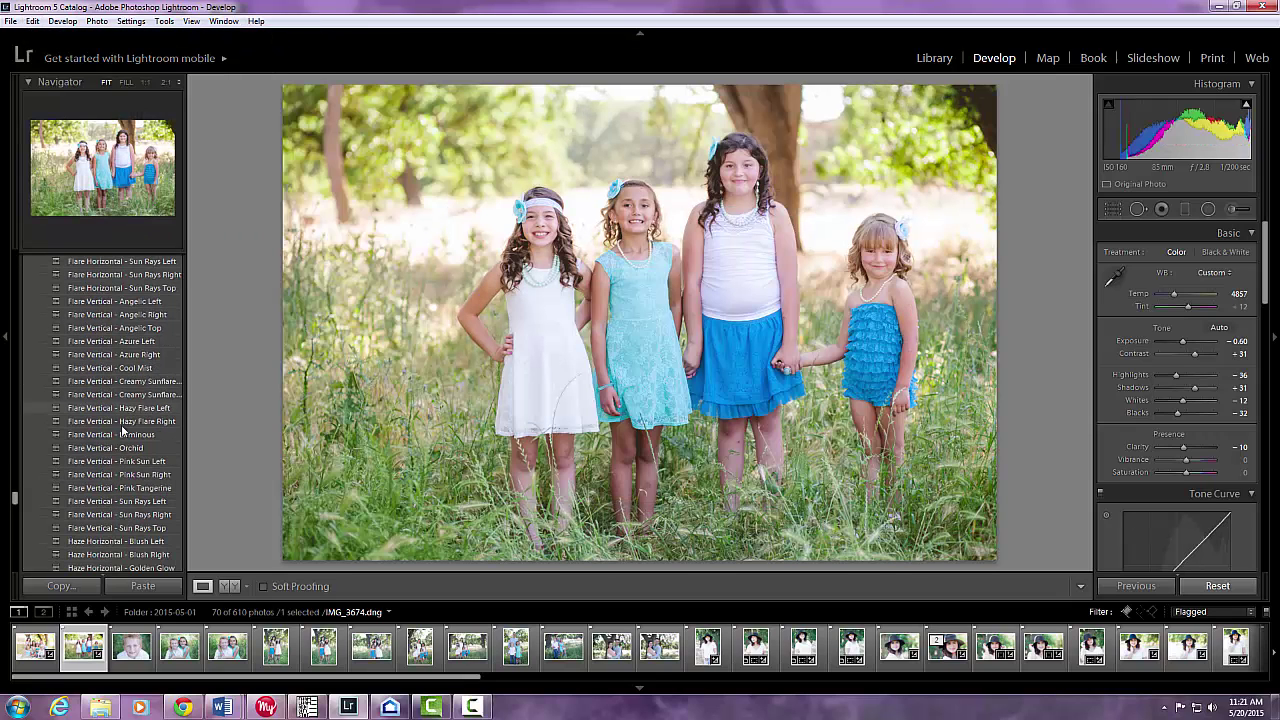
pyautogui.scroll(-5, 130, 463)
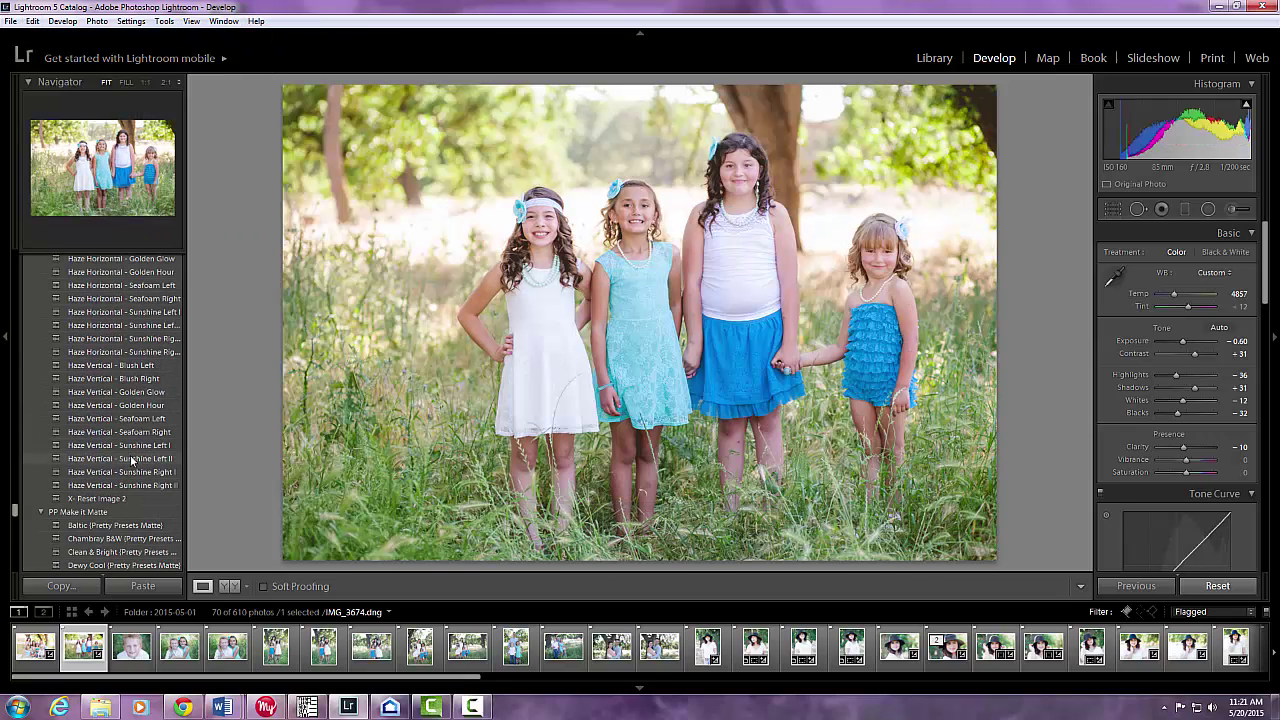
pyautogui.scroll(3, 131, 460)
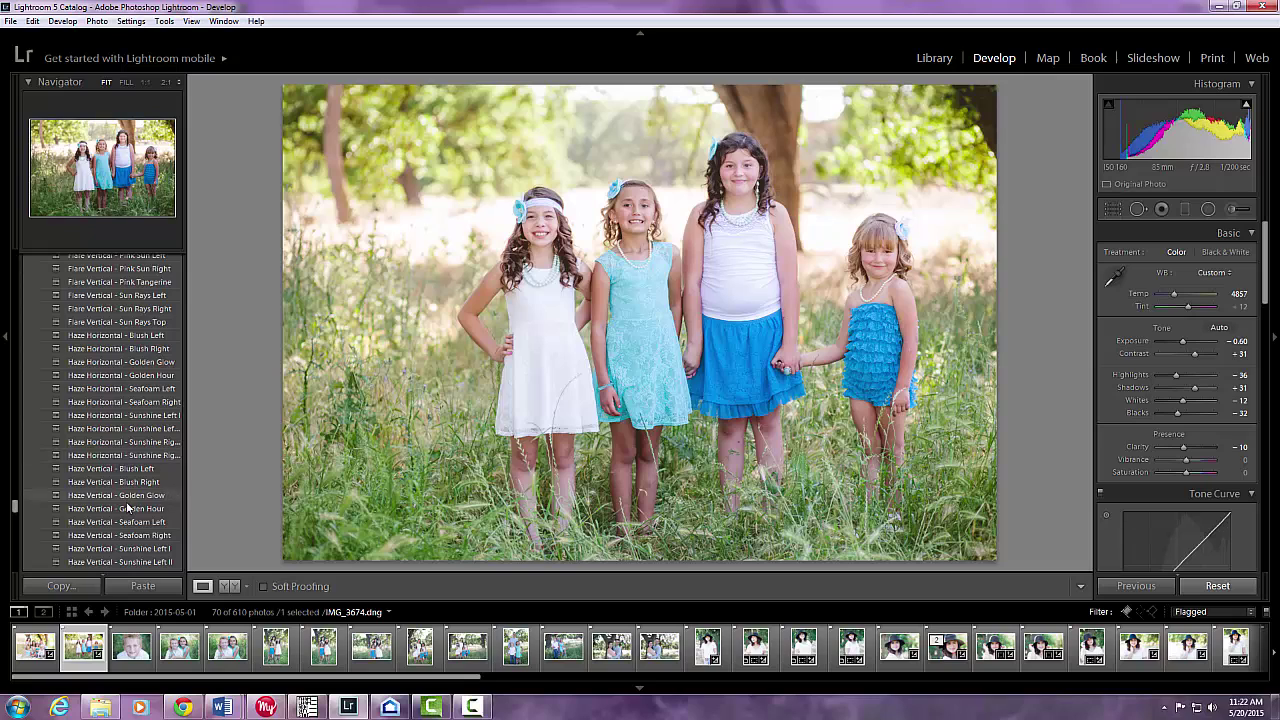
pyautogui.click(137, 446)
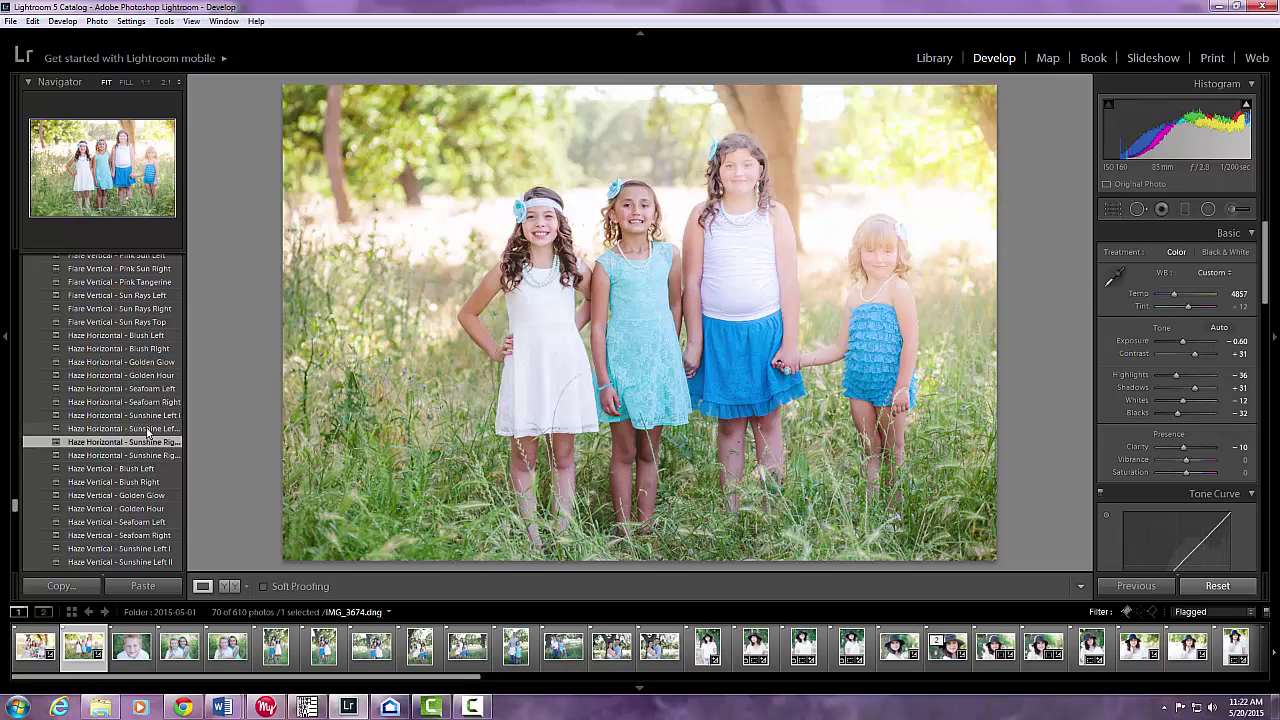
pyautogui.click(152, 415)
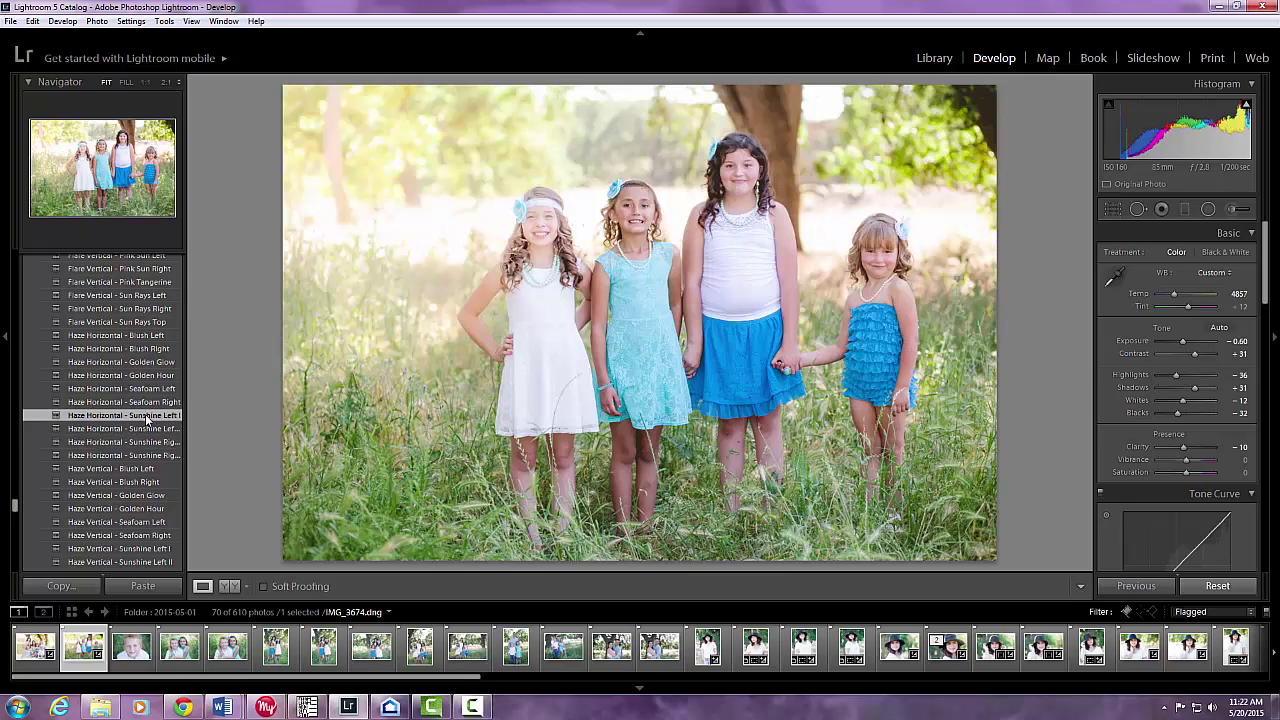
# Step: Add the Haze Horizontal - Golden Glow and Bokeh Horizontal - Creamy presets to the photo of the four girls
pyautogui.click(153, 363)
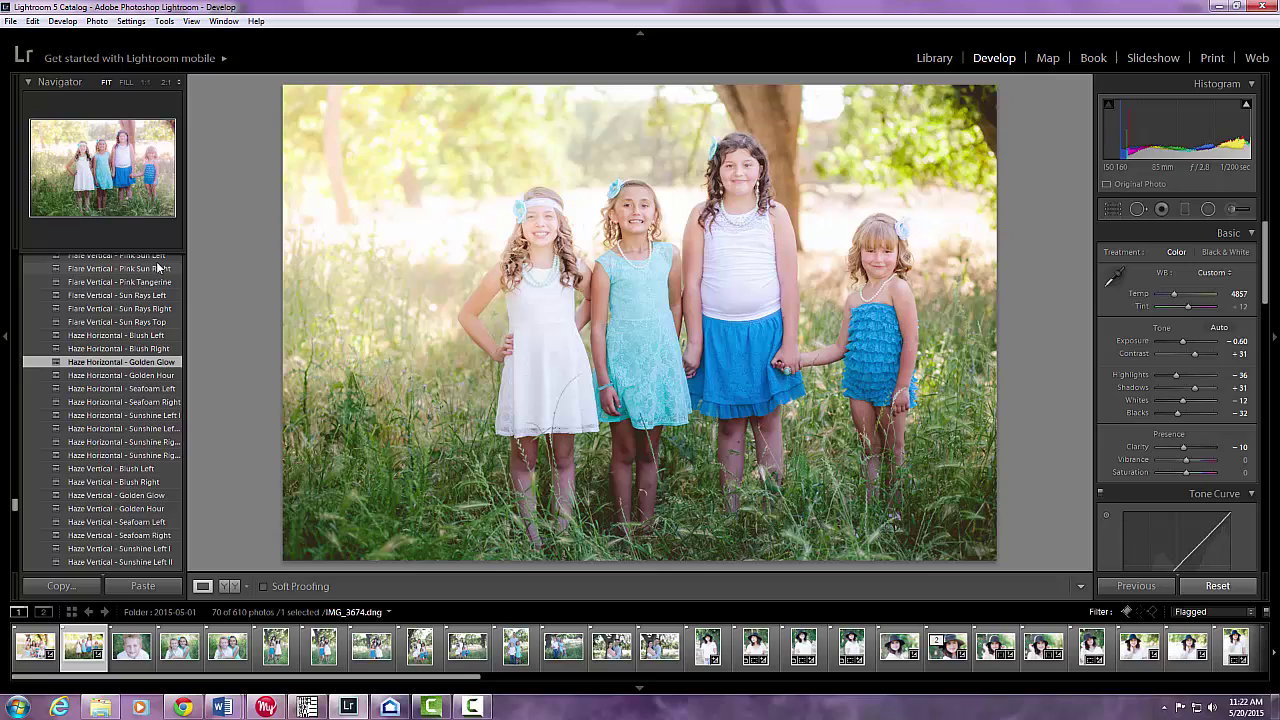
pyautogui.scroll(4, 157, 267)
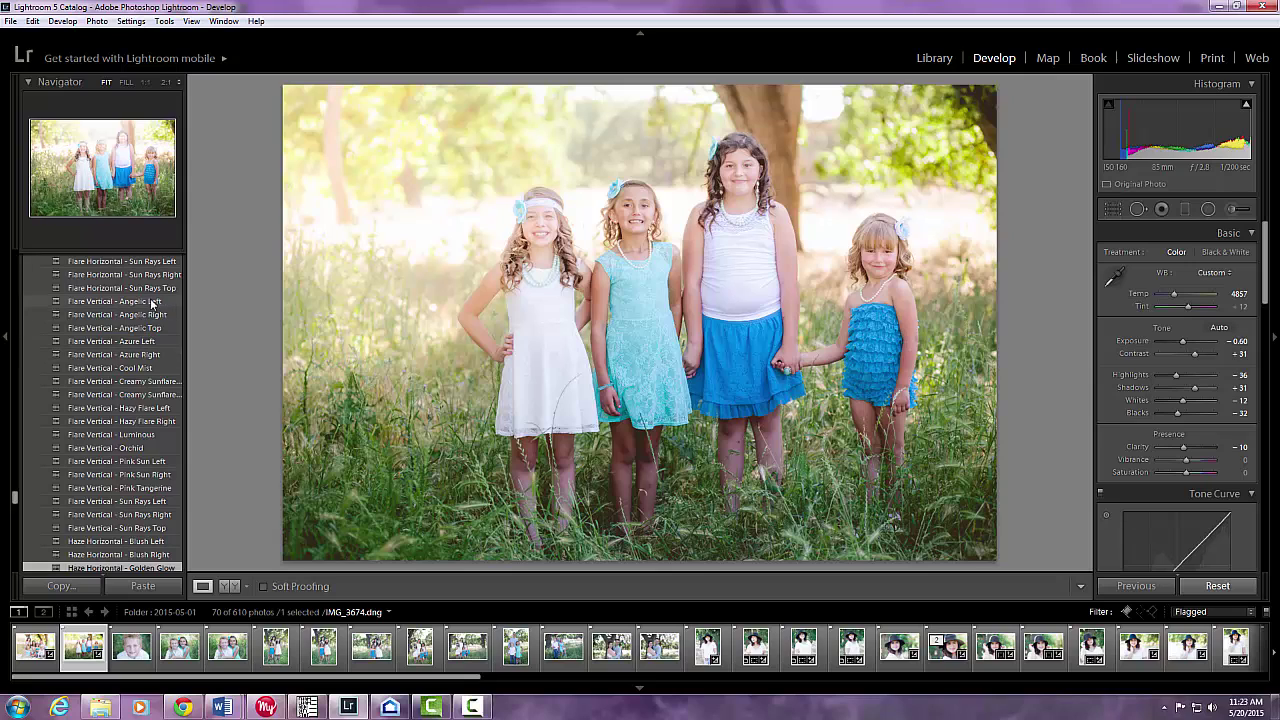
pyautogui.scroll(3, 152, 293)
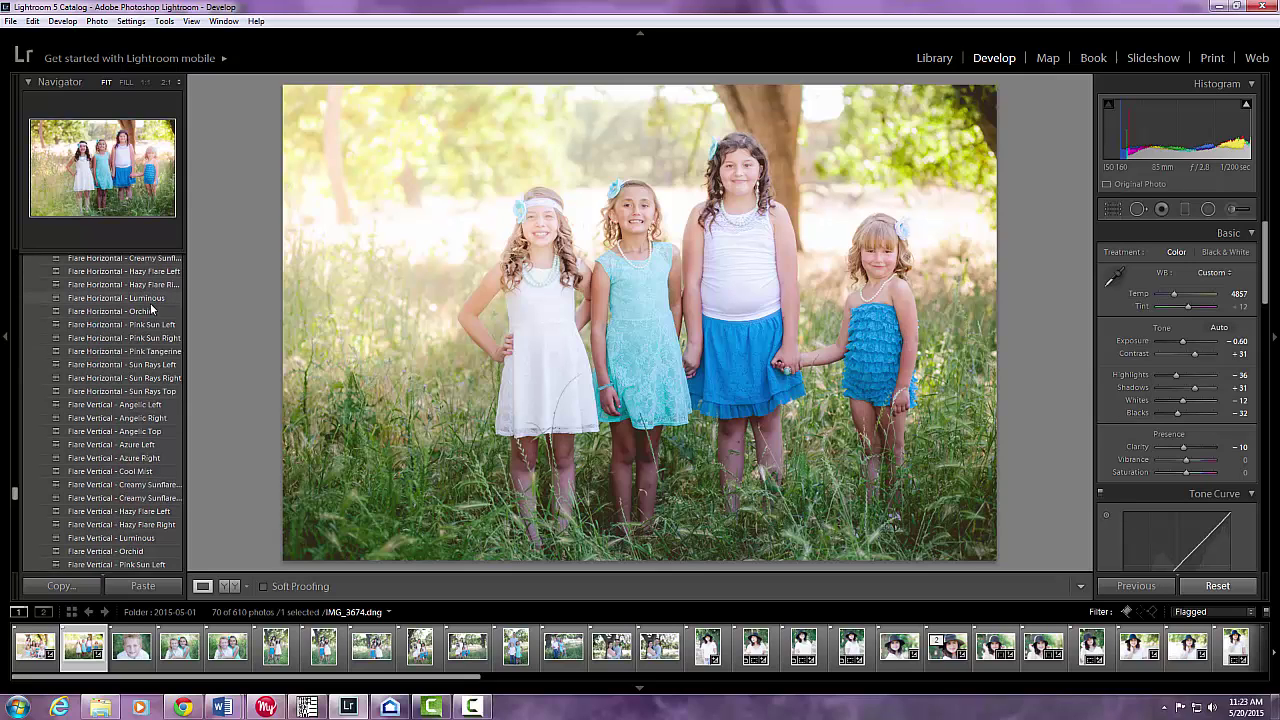
pyautogui.scroll(1, 152, 310)
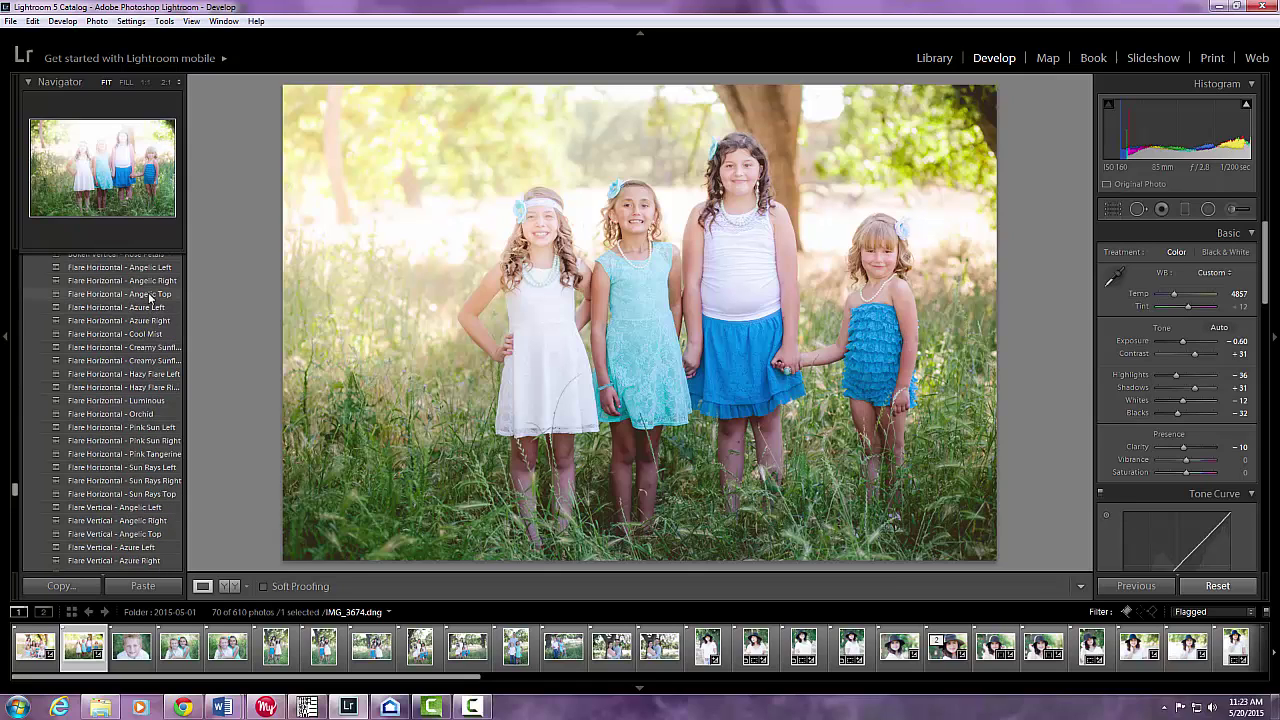
pyautogui.scroll(2, 150, 297)
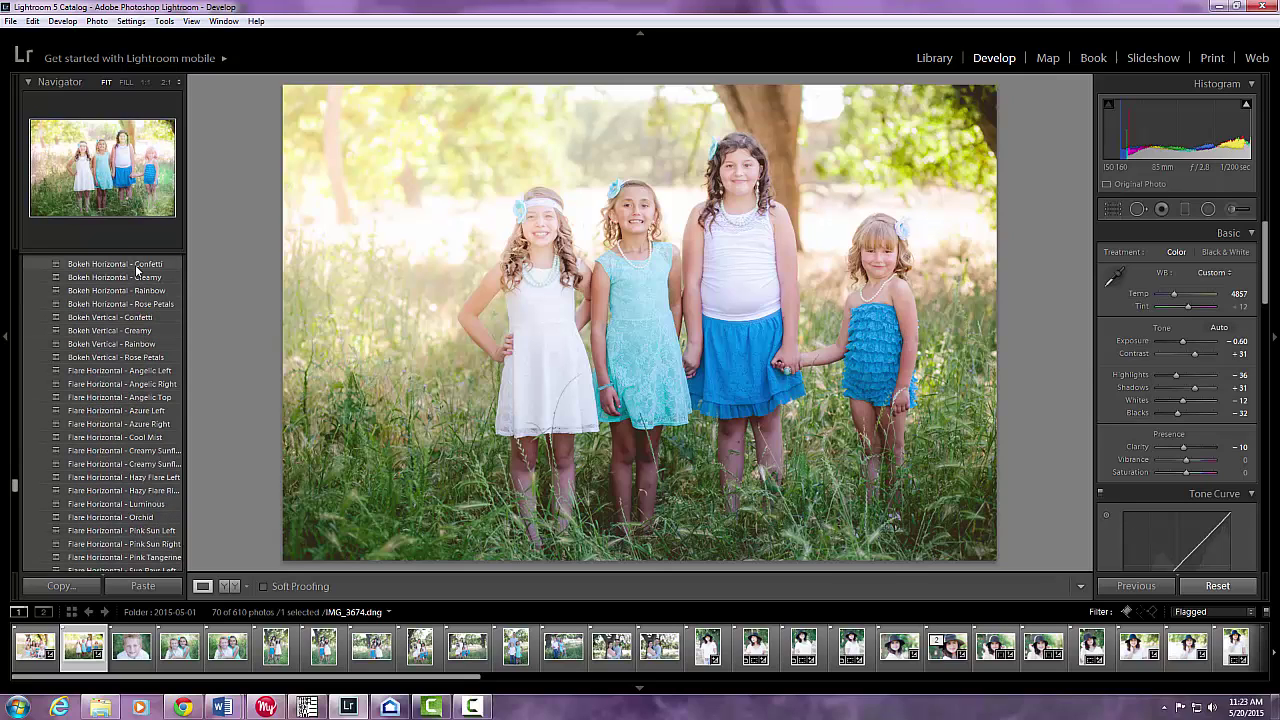
pyautogui.click(137, 281)
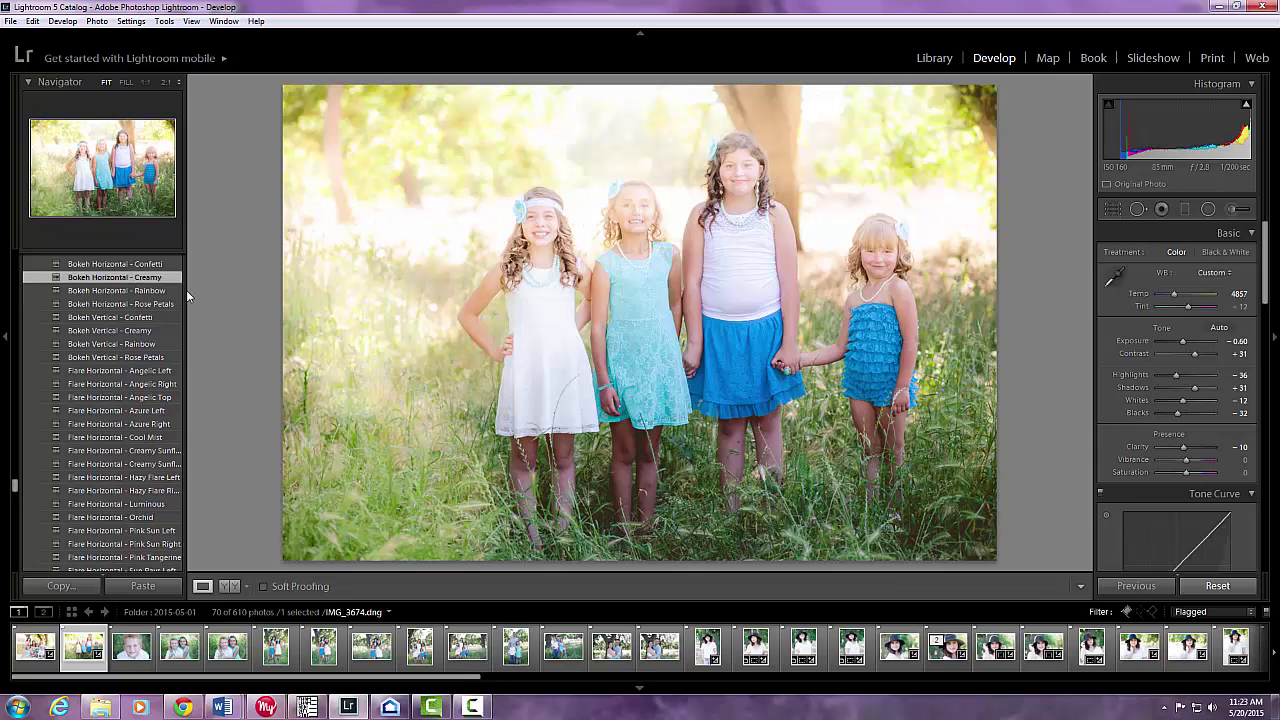
# Step: Undo the Bokeh Horizontal - Creamy and Haze Horizontal - Golden Glow presets on the photo of the four girls
pyautogui.click(33, 21)
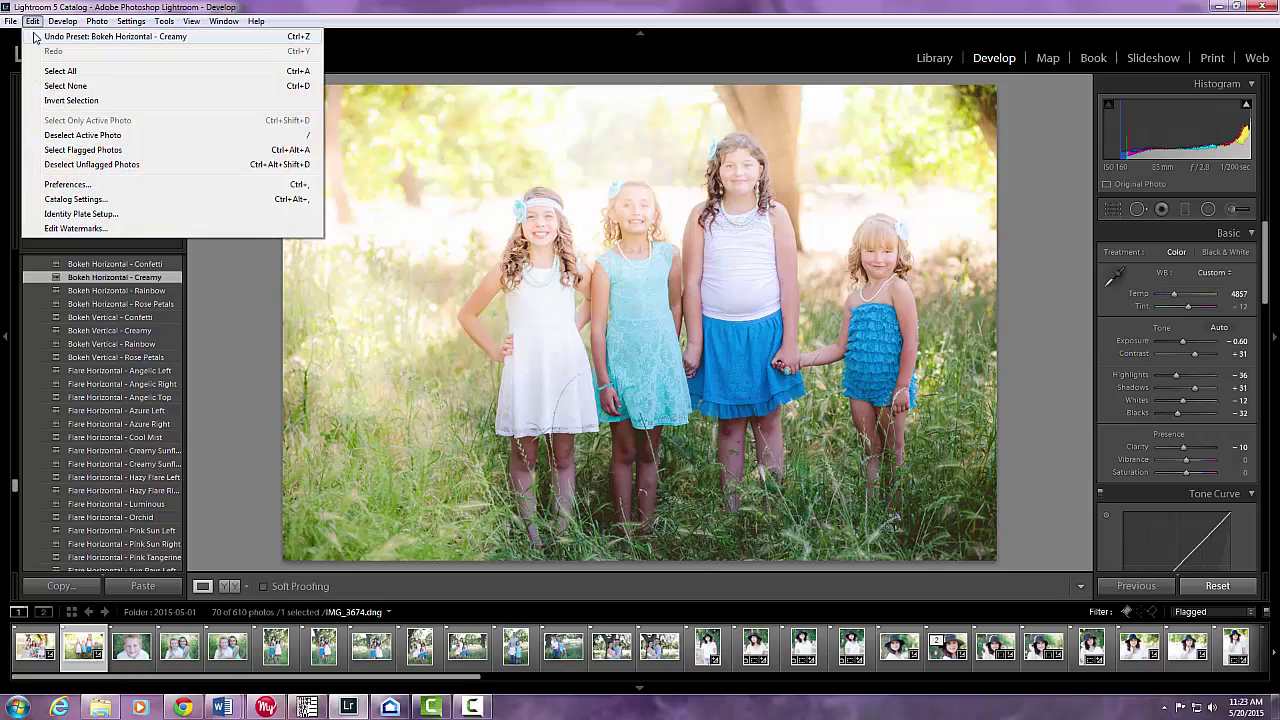
pyautogui.click(40, 36)
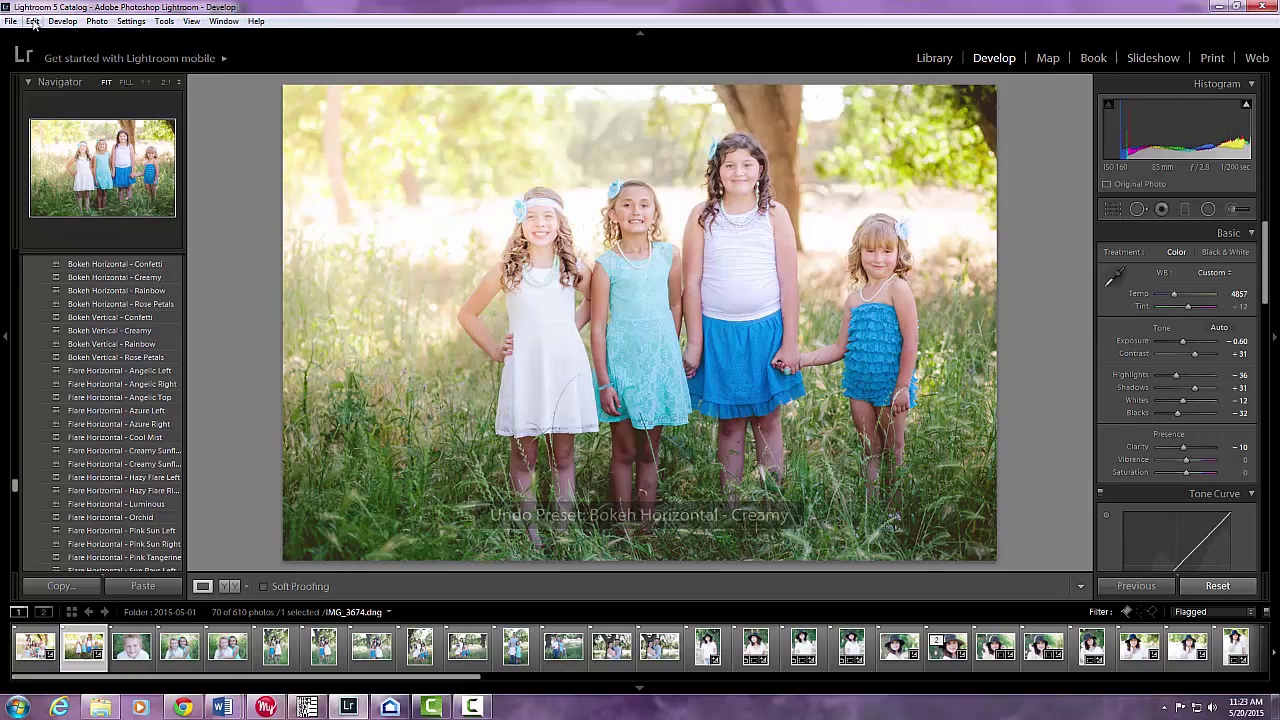
pyautogui.click(33, 21)
pyautogui.click(40, 36)
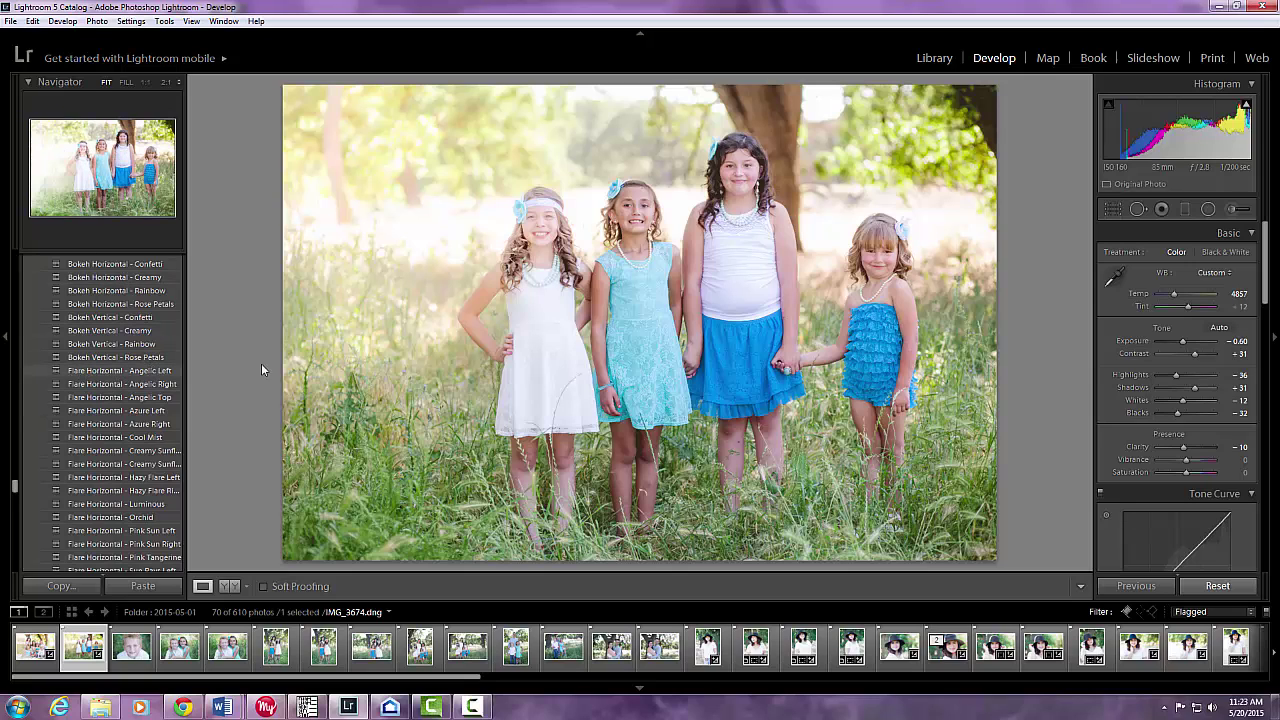
# Step: Move the lower radial filter of the haze effect up past the photo's upper edge, clear of the girl in the headband
pyautogui.click(1208, 210)
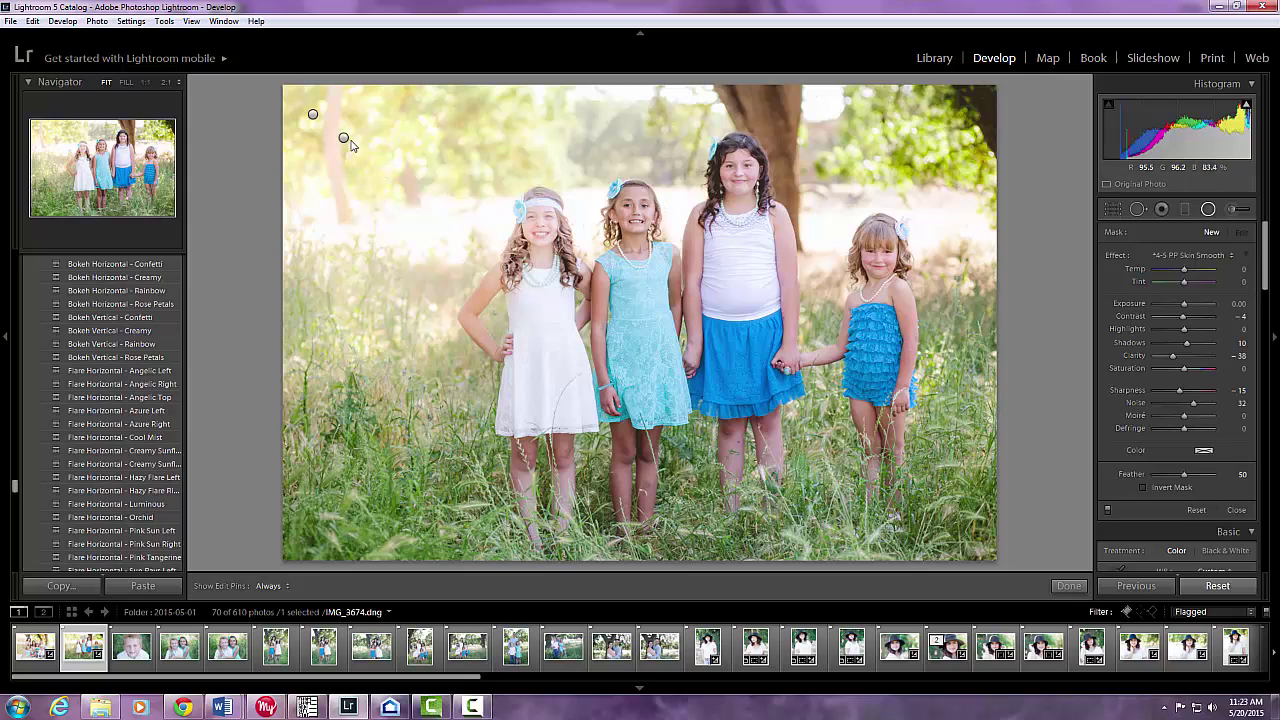
pyautogui.click(343, 139)
pyautogui.moveTo(343, 139); pyautogui.dragTo(327, 56)
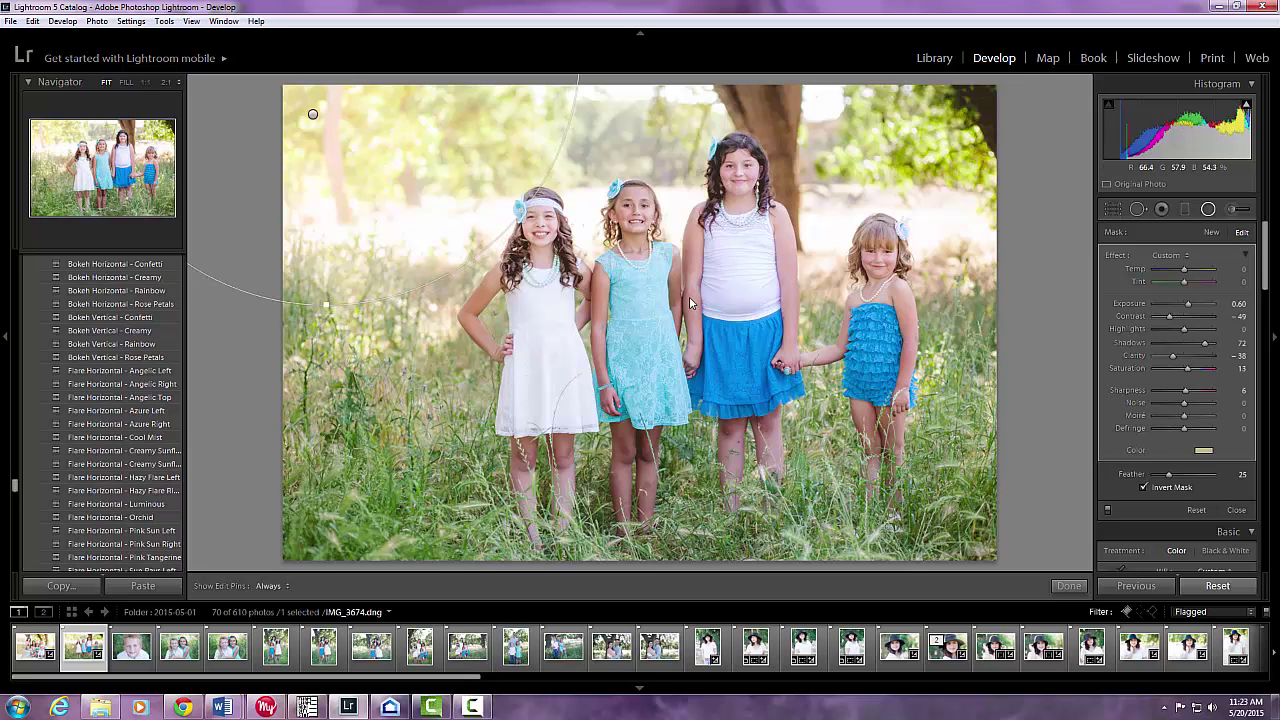
pyautogui.click(1235, 511)
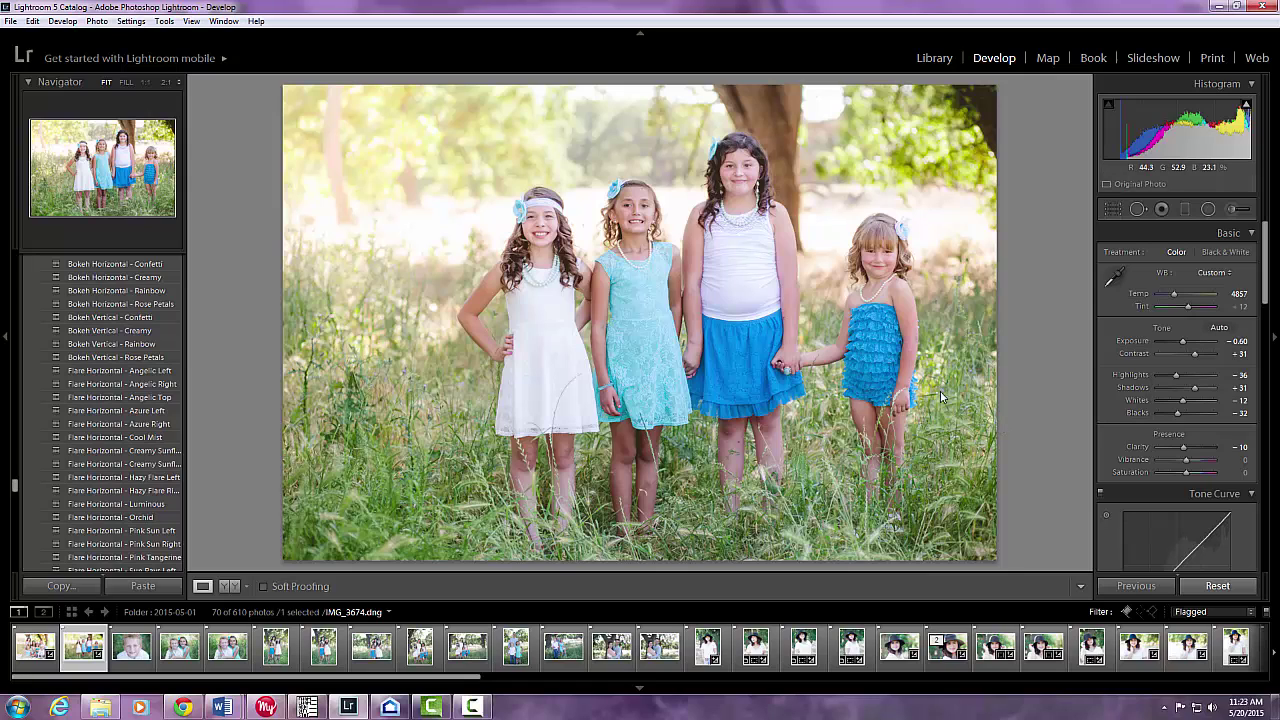
# Step: Straighten the photo of the four girls by rotating the crop to about 2.07 degrees, and slightly refine the crop
pyautogui.click(1112, 209)
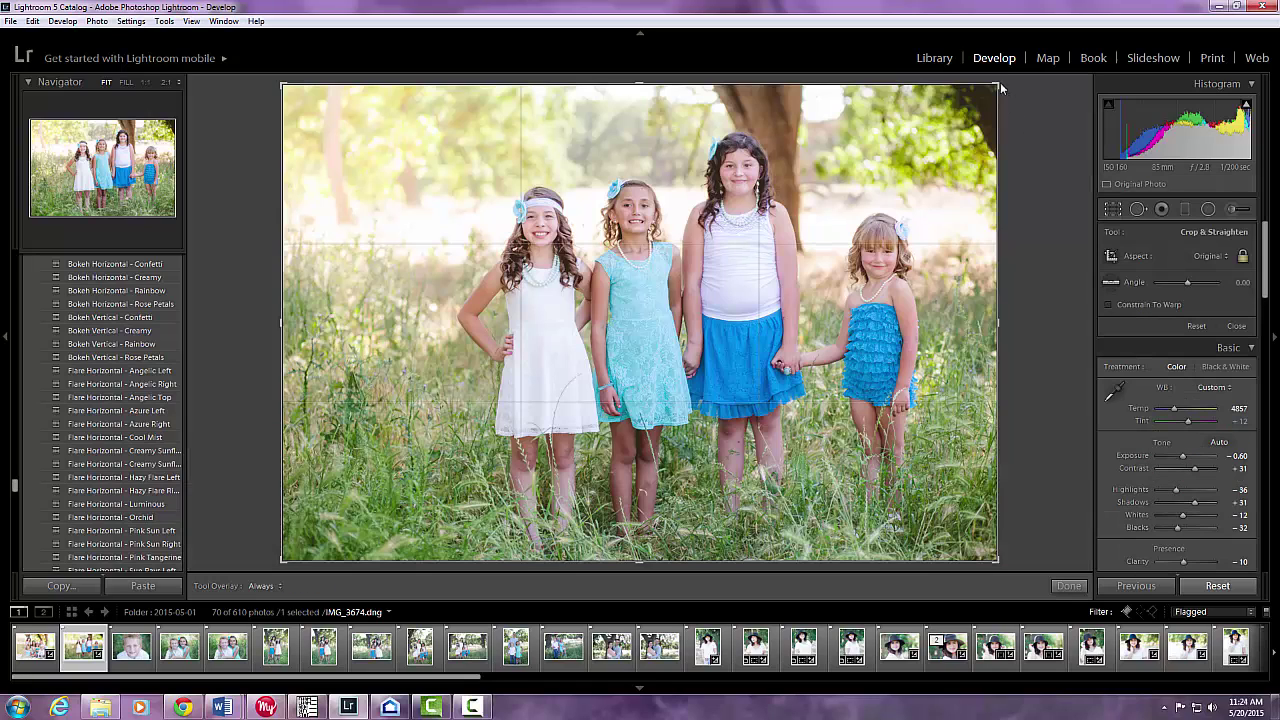
pyautogui.moveTo(1005, 77); pyautogui.dragTo(1012, 91)
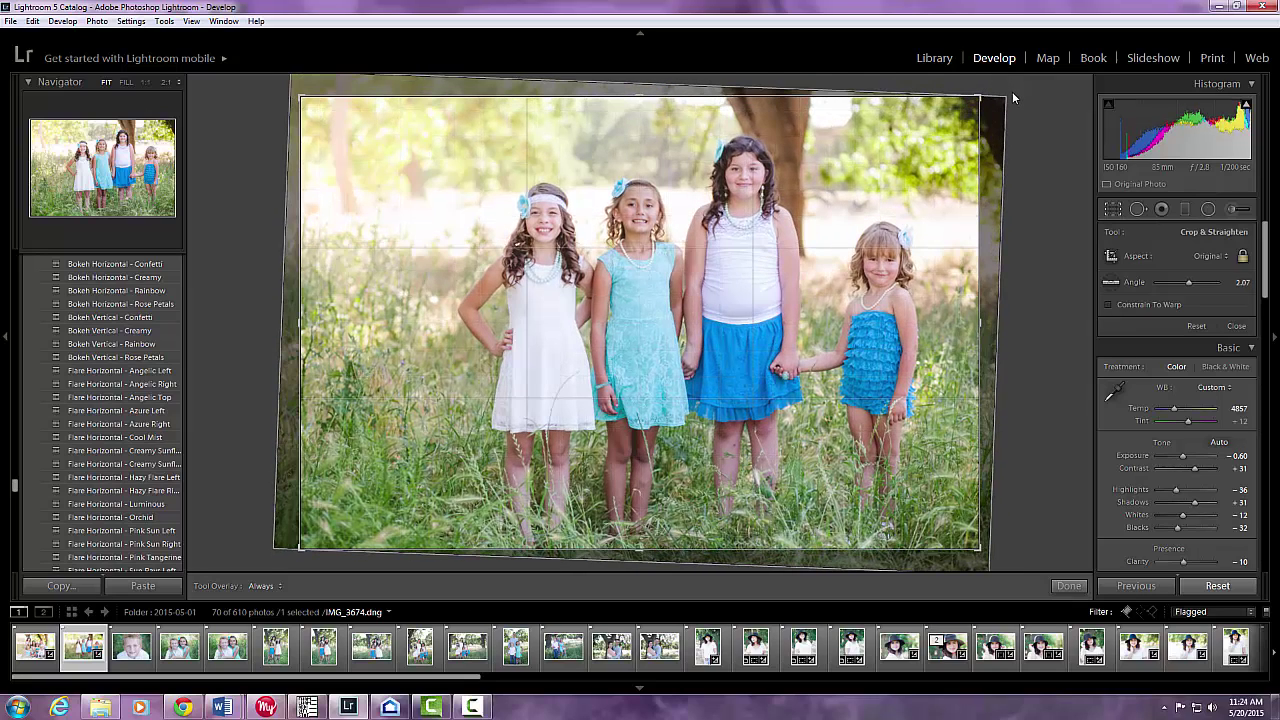
pyautogui.click(1243, 327)
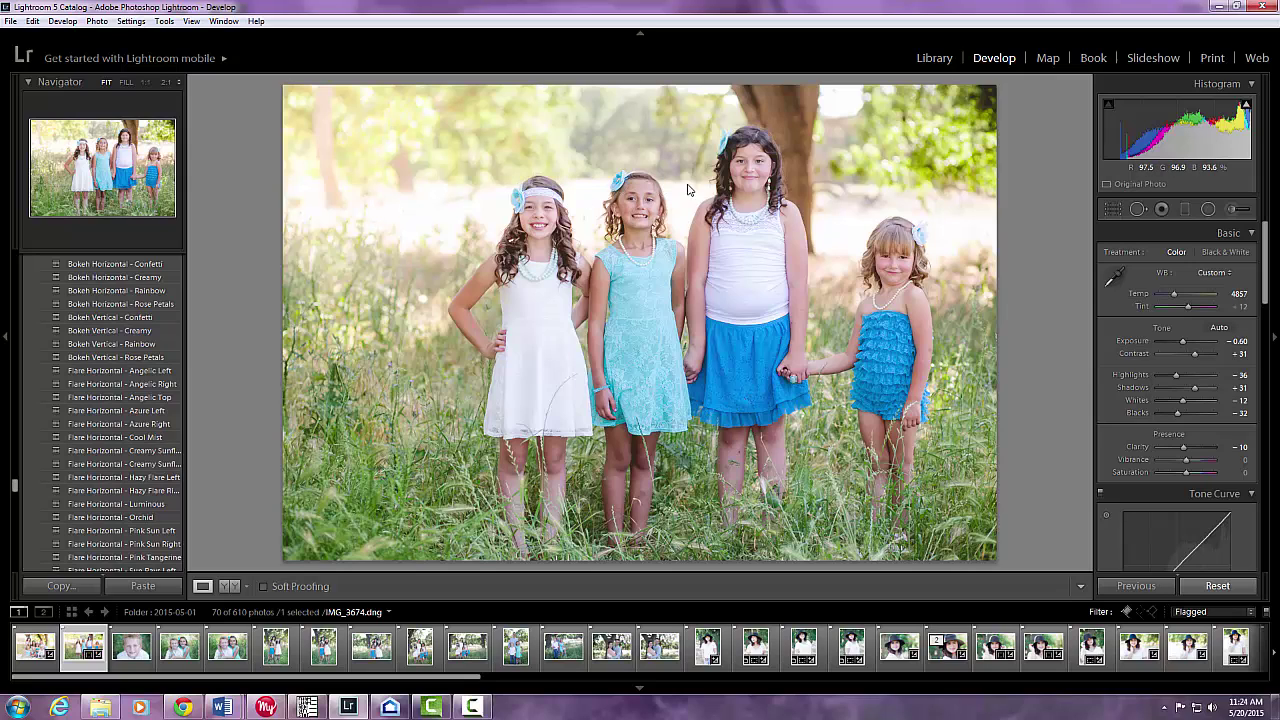
pyautogui.click(1110, 209)
pyautogui.moveTo(993, 89); pyautogui.dragTo(990, 79)
pyautogui.click(1236, 327)
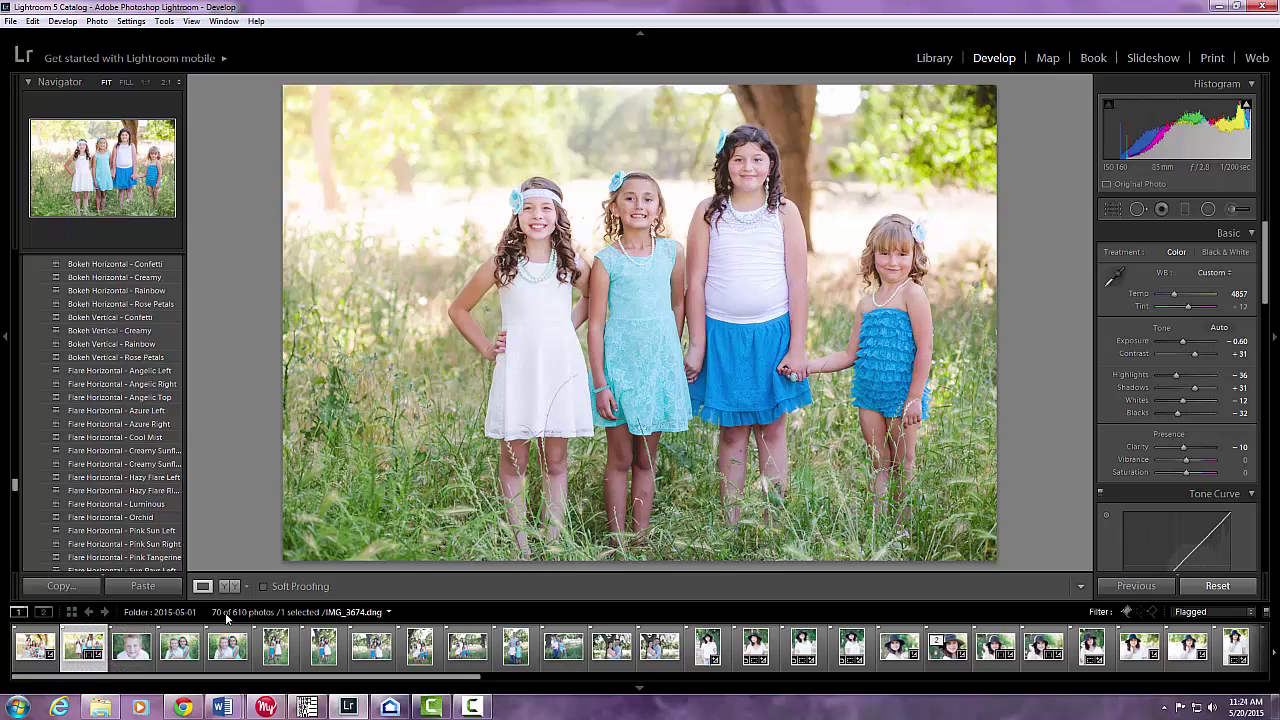
# Step: Add the nine unedited family photos up to IMG_3798 to the selection and synchronize the settings of IMG_3674 to them
pyautogui.keyDown('ctrl'); pyautogui.click(277, 650); pyautogui.keyUp('ctrl')
pyautogui.keyDown('ctrl'); pyautogui.click(324, 650); pyautogui.keyUp('ctrl')
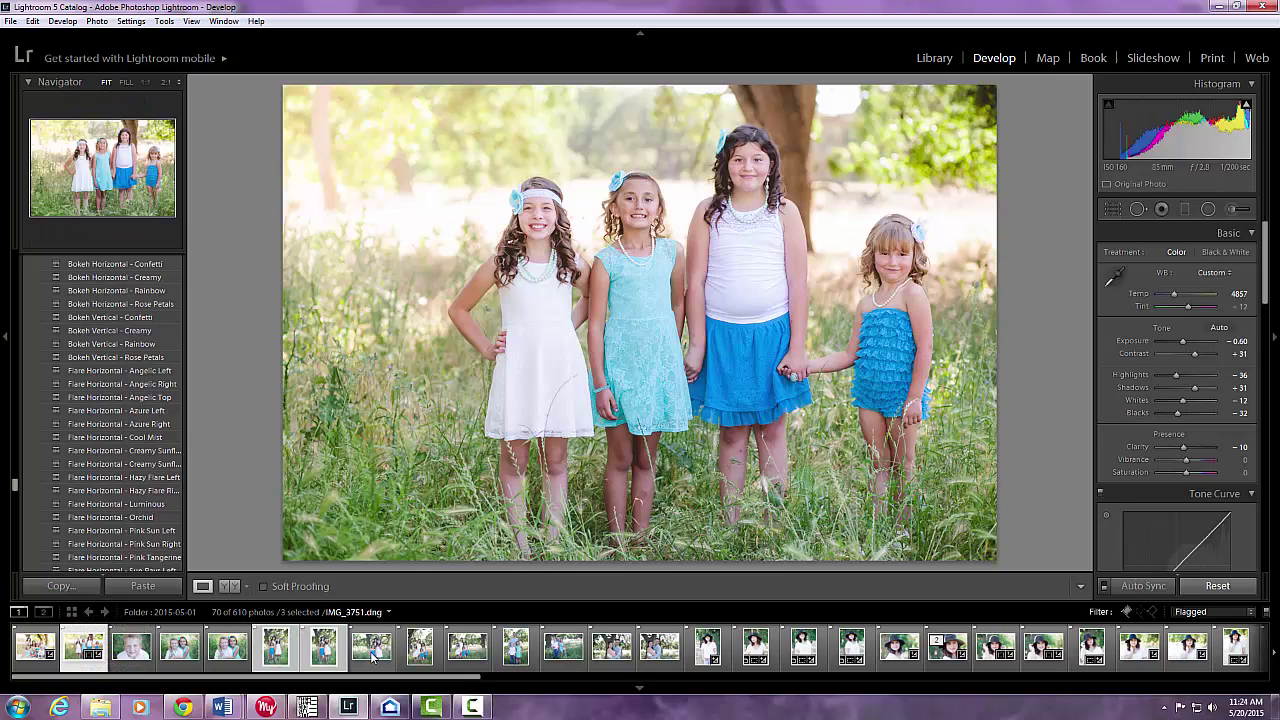
pyautogui.keyDown('ctrl'); pyautogui.click(372, 650); pyautogui.keyUp('ctrl')
pyautogui.keyDown('ctrl'); pyautogui.click(420, 648); pyautogui.keyUp('ctrl')
pyautogui.keyDown('ctrl'); pyautogui.click(468, 648); pyautogui.keyUp('ctrl')
pyautogui.keyDown('ctrl'); pyautogui.click(516, 648); pyautogui.keyUp('ctrl')
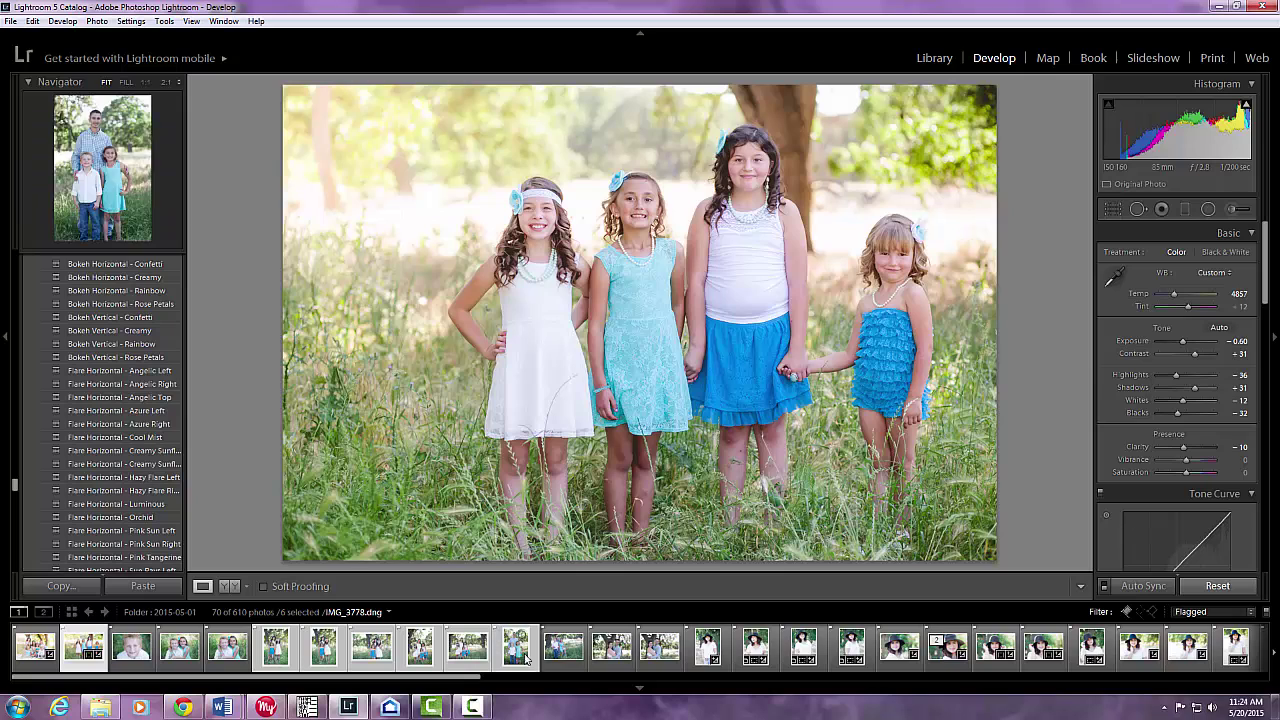
pyautogui.keyDown('ctrl'); pyautogui.click(564, 648); pyautogui.keyUp('ctrl')
pyautogui.keyDown('ctrl'); pyautogui.click(610, 650); pyautogui.keyUp('ctrl')
pyautogui.keyDown('ctrl'); pyautogui.click(660, 648); pyautogui.keyUp('ctrl')
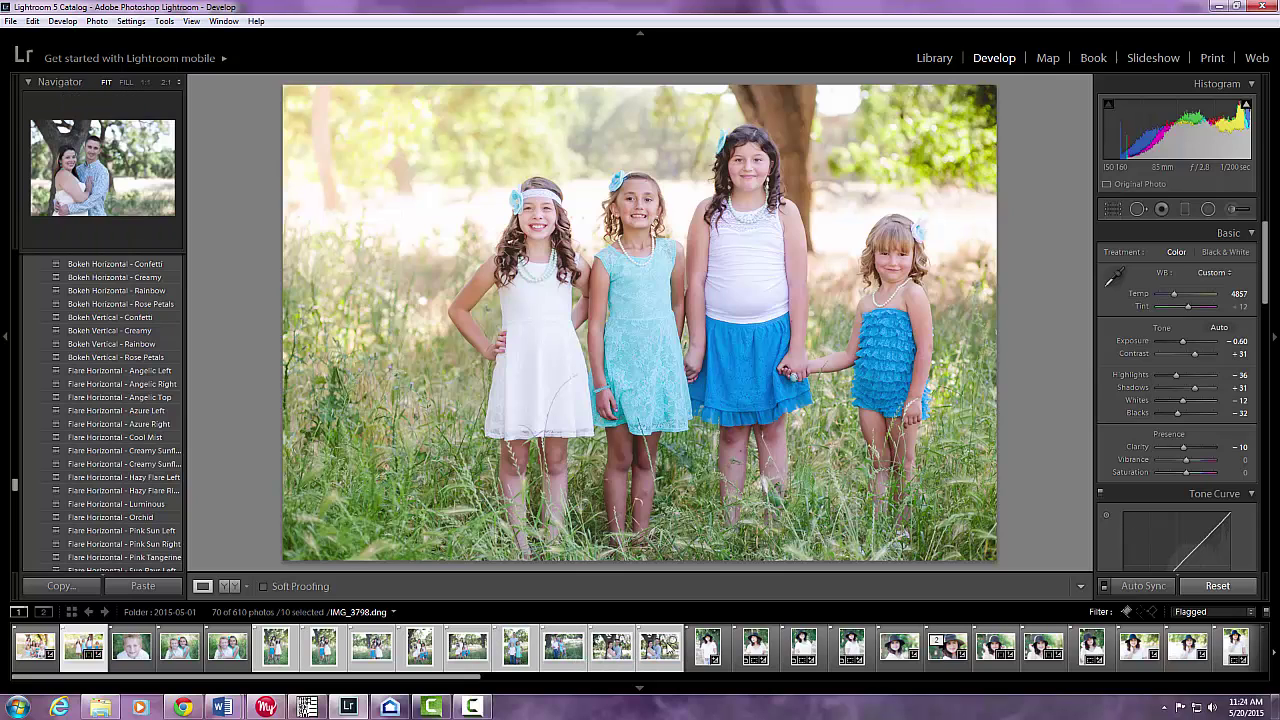
pyautogui.click(132, 22)
pyautogui.click(160, 155)
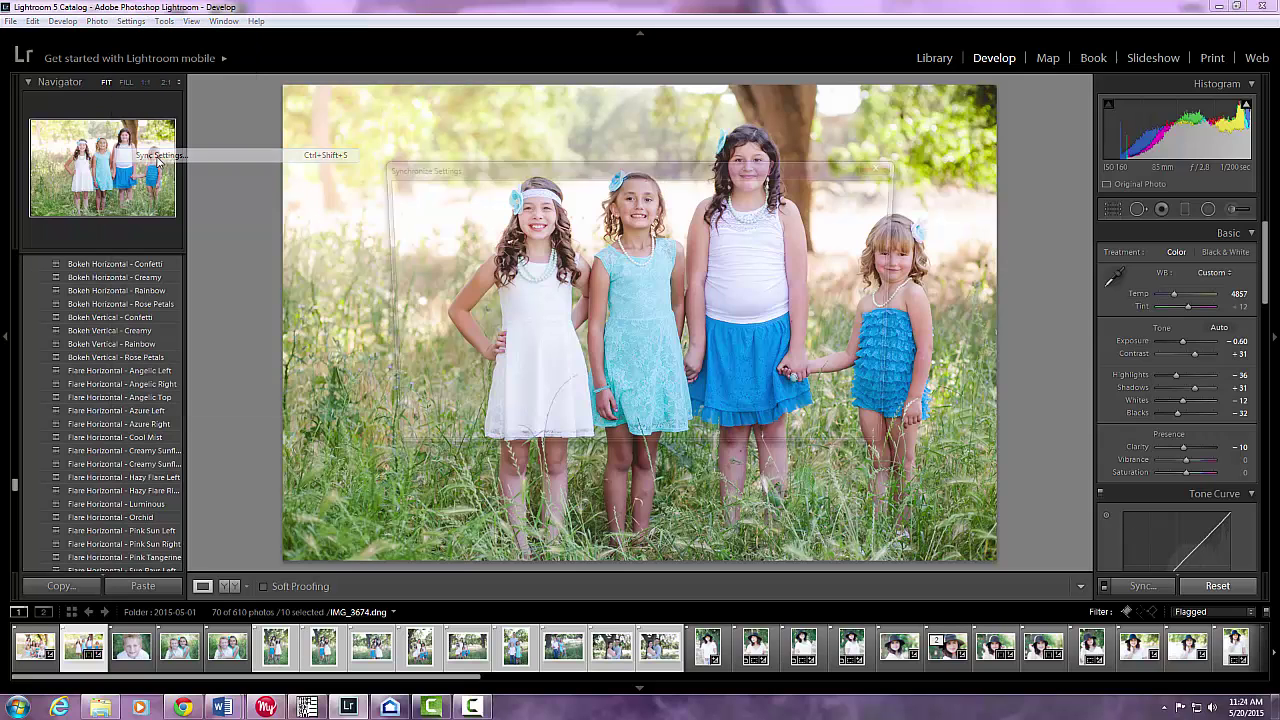
pyautogui.click(799, 434)
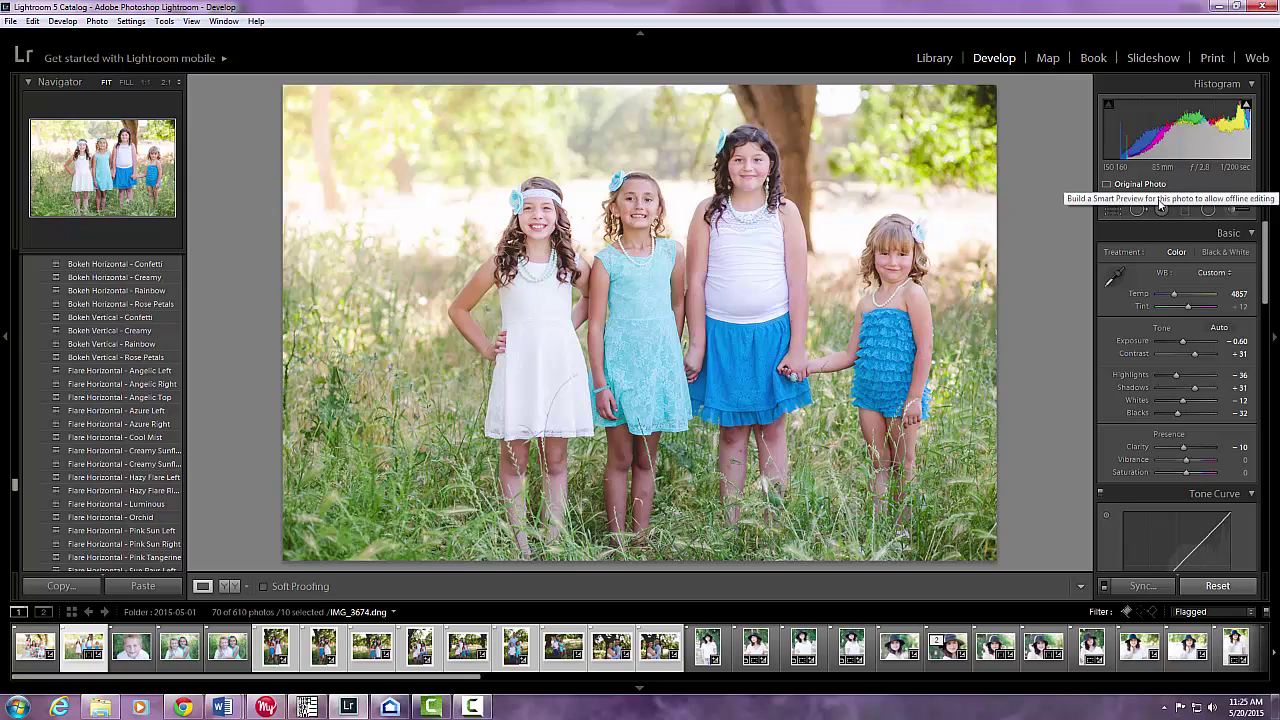
# Step: Set the exposure of the couple photo IMG_3798 to +0.48 and of the father-and-children photo IMG_3788 to +0.60, checking for clipped highlights
pyautogui.click(652, 650)
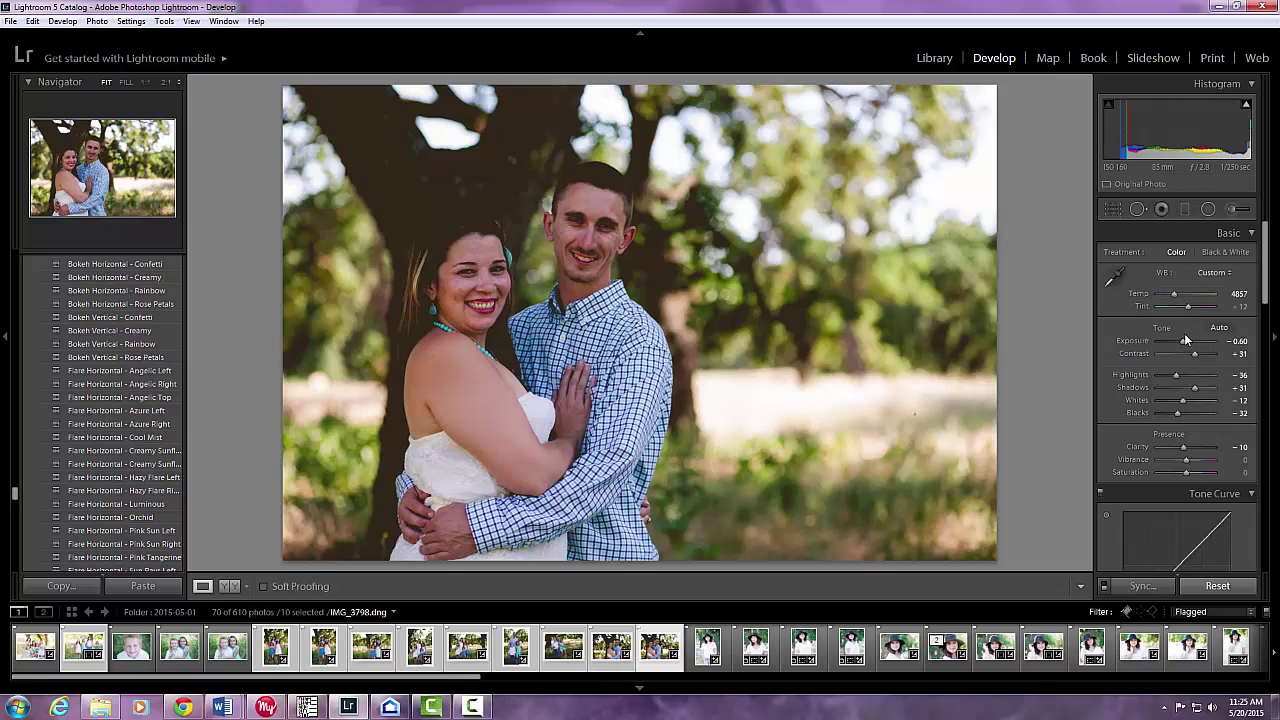
pyautogui.moveTo(1185, 344); pyautogui.dragTo(1190, 345)
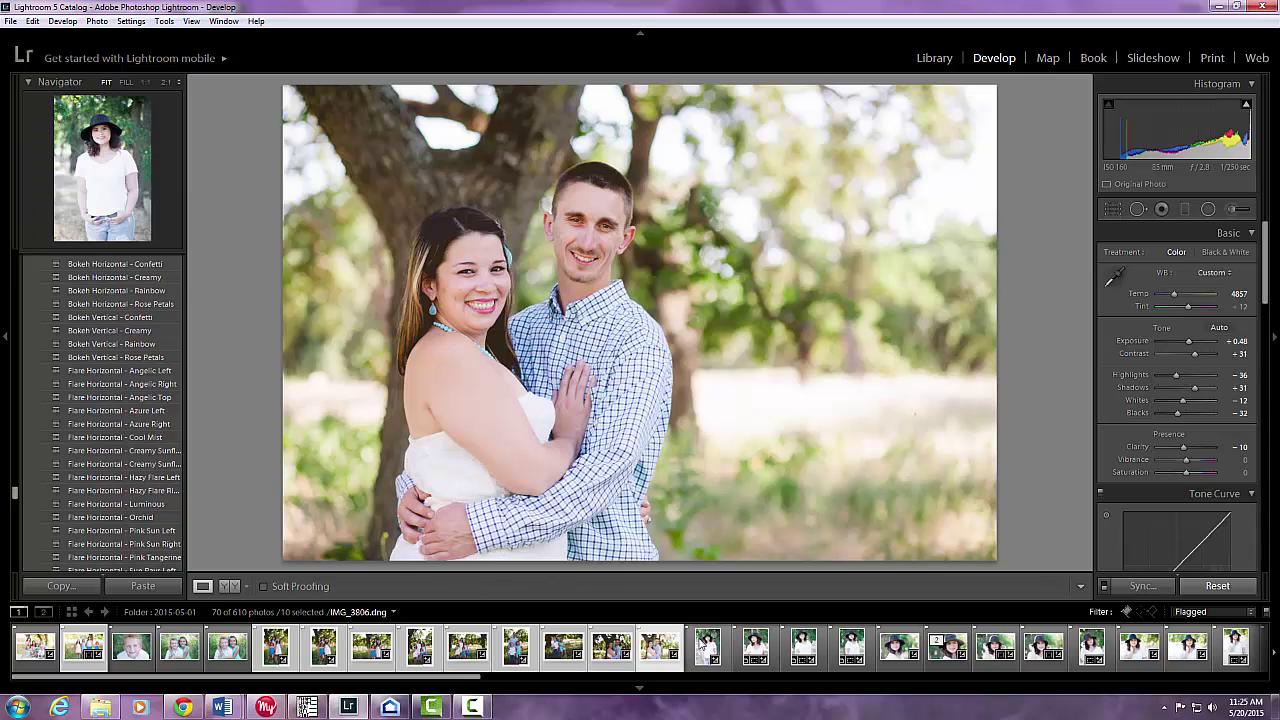
pyautogui.click(214, 652)
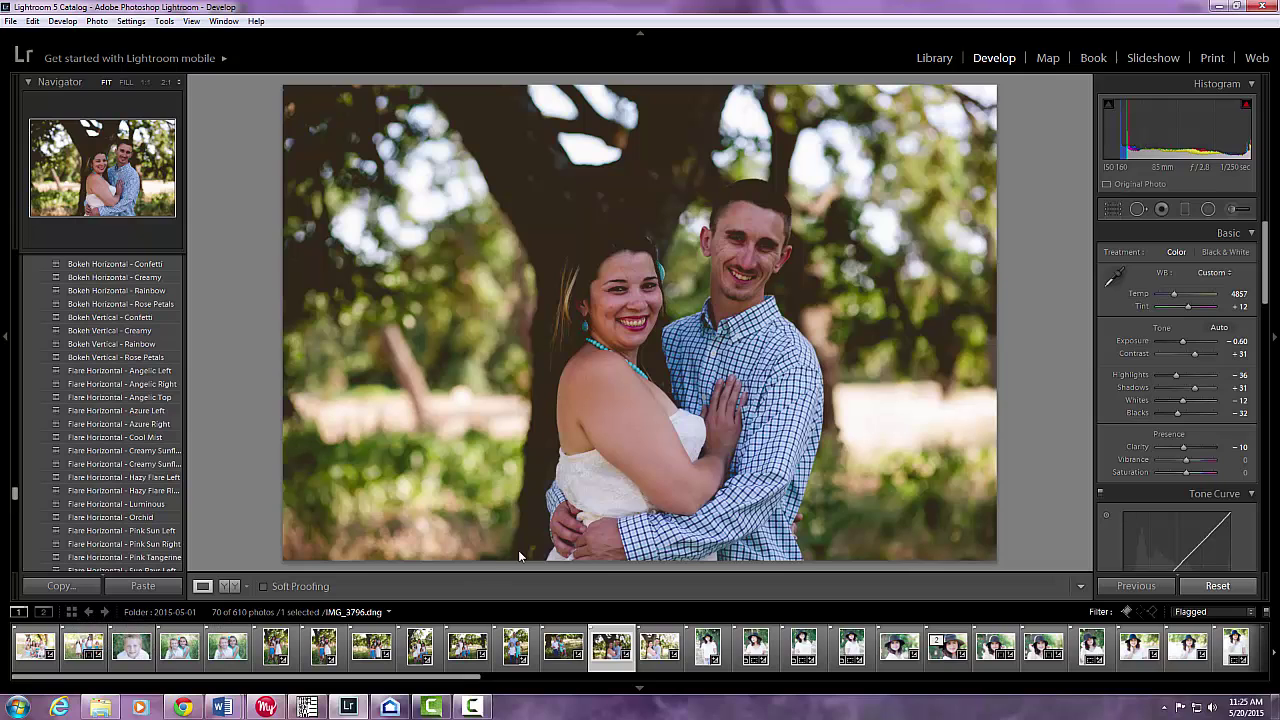
pyautogui.click(563, 647)
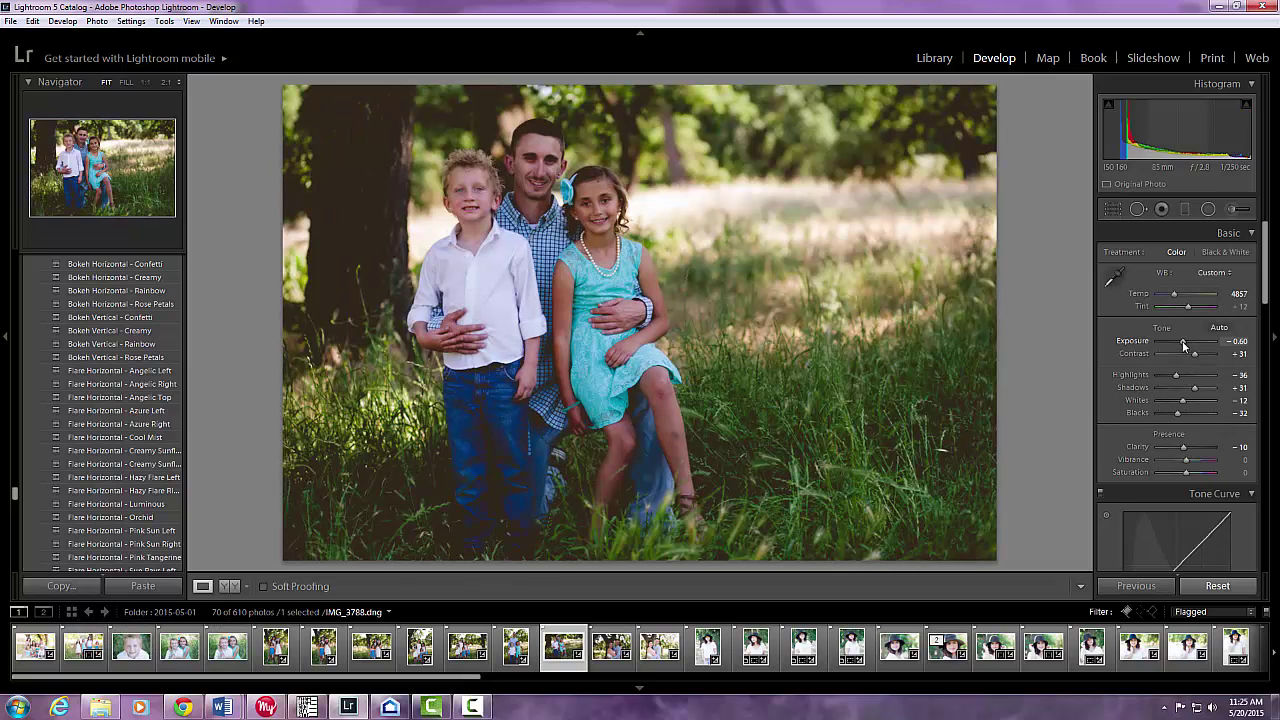
pyautogui.moveTo(1182, 341); pyautogui.dragTo(1190, 345)
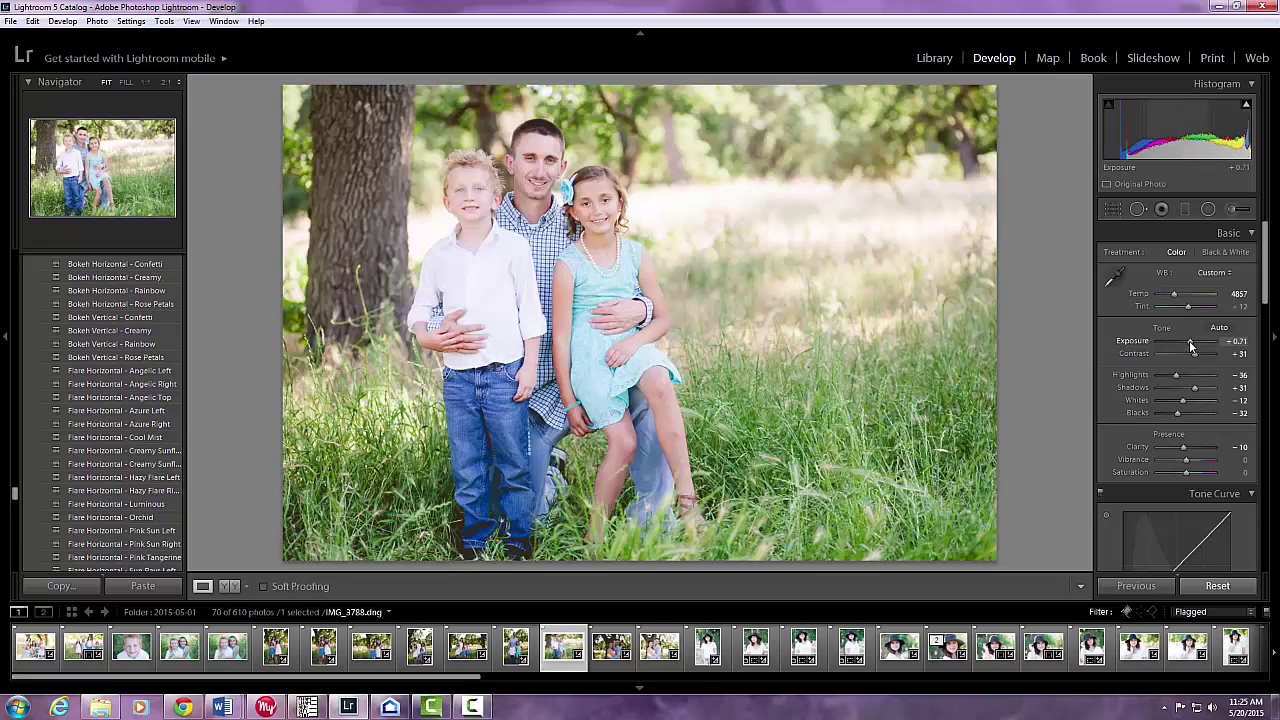
pyautogui.moveTo(1190, 345); pyautogui.dragTo(1189, 345)
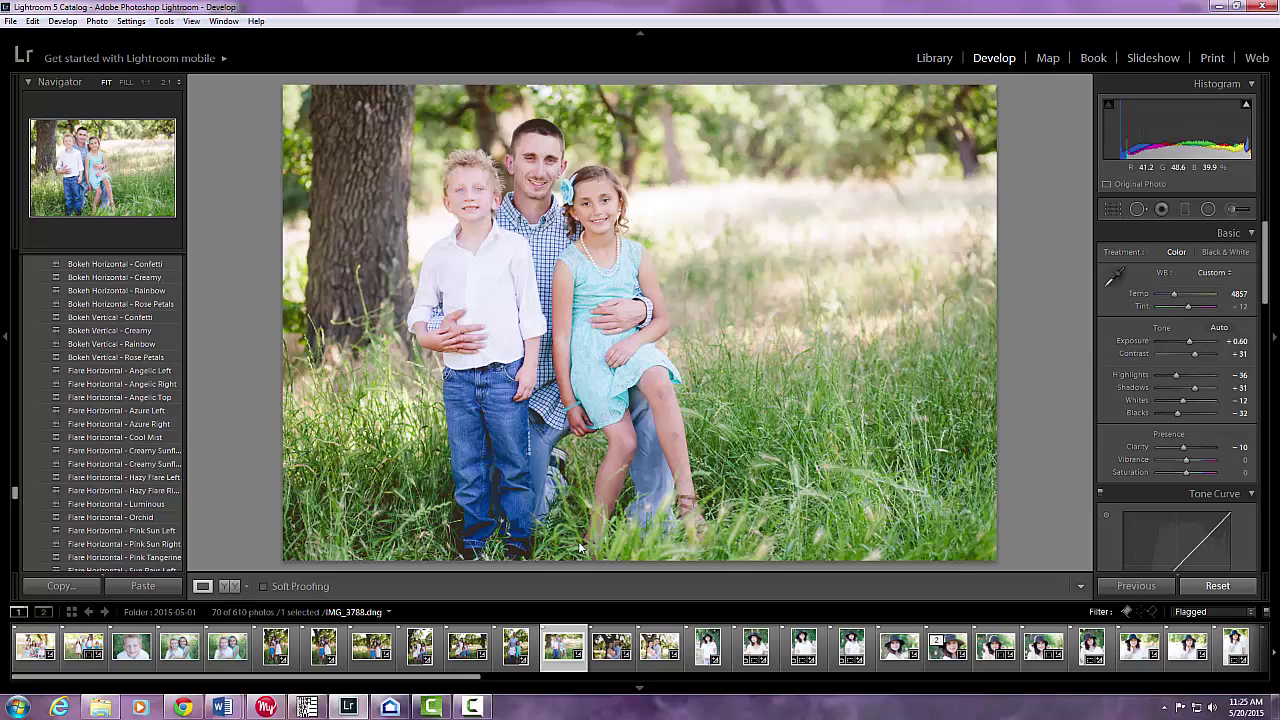
pyautogui.moveTo(1245, 102)
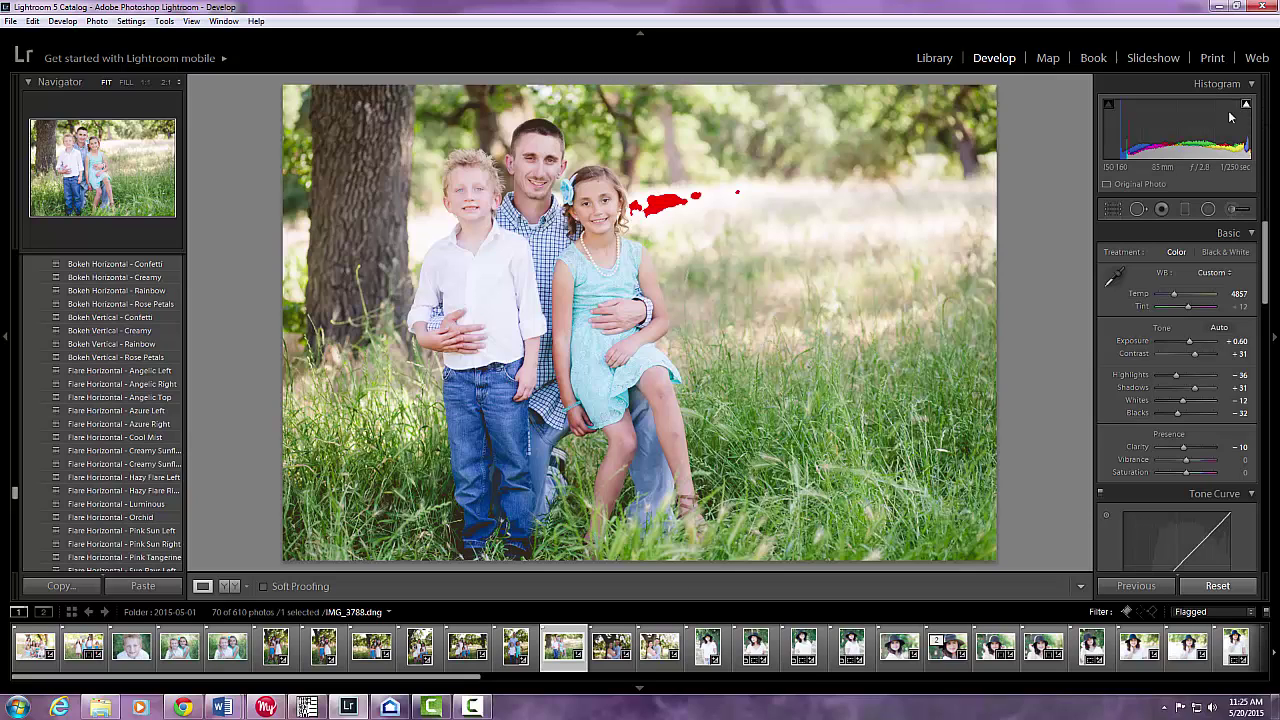
# Step: Set the exposure of the couple photo IMG_3796 to +0.48 and of the father-and-children portrait IMG_3778 to +0.60
pyautogui.click(514, 648)
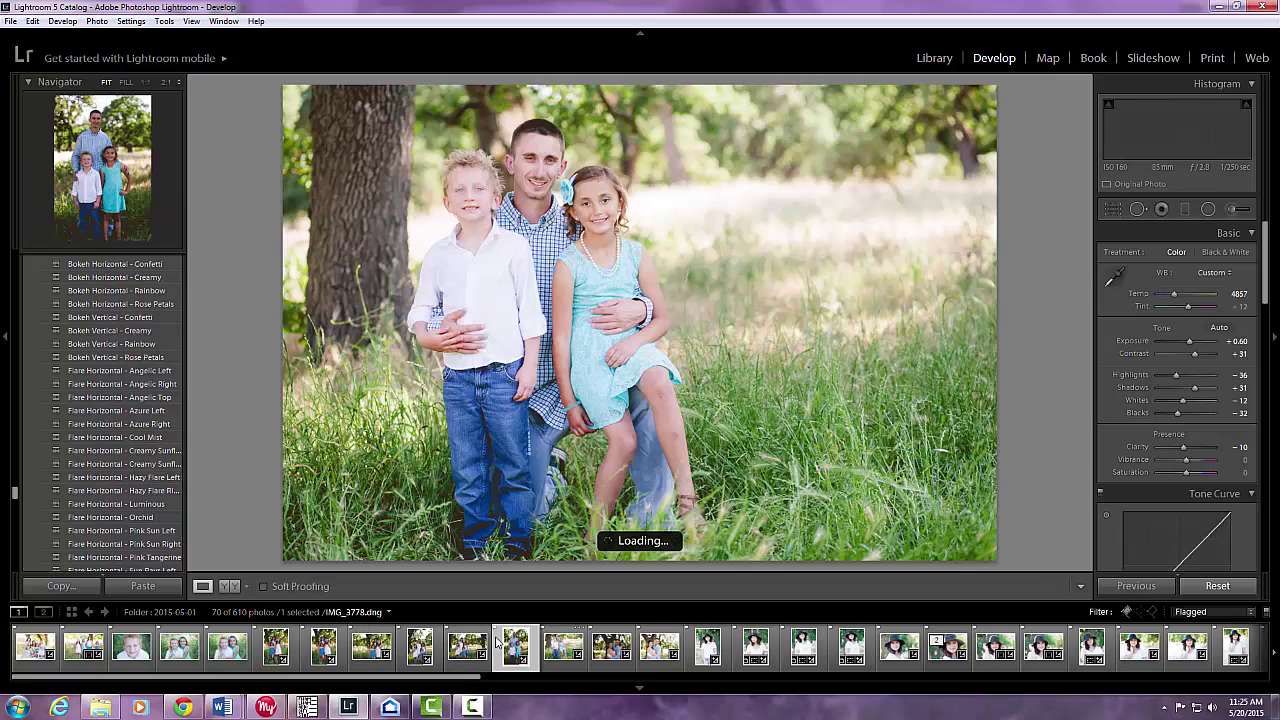
pyautogui.click(610, 650)
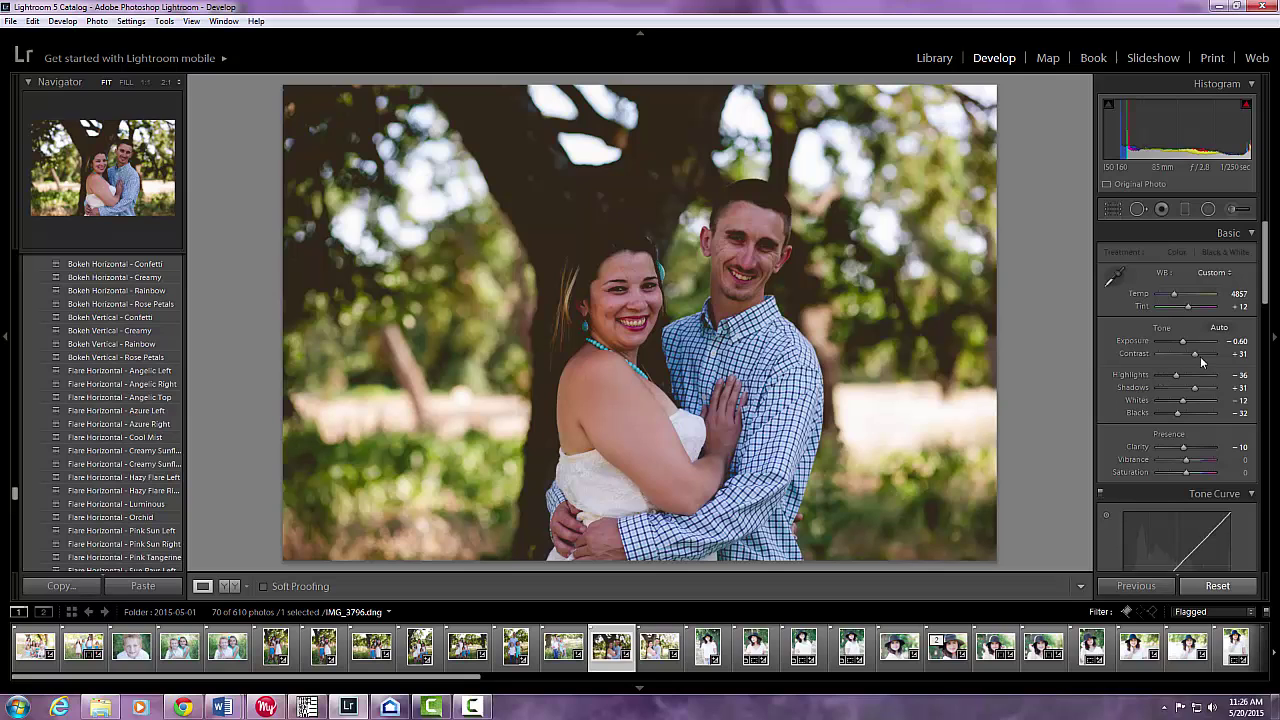
pyautogui.moveTo(1183, 343); pyautogui.dragTo(1190, 349)
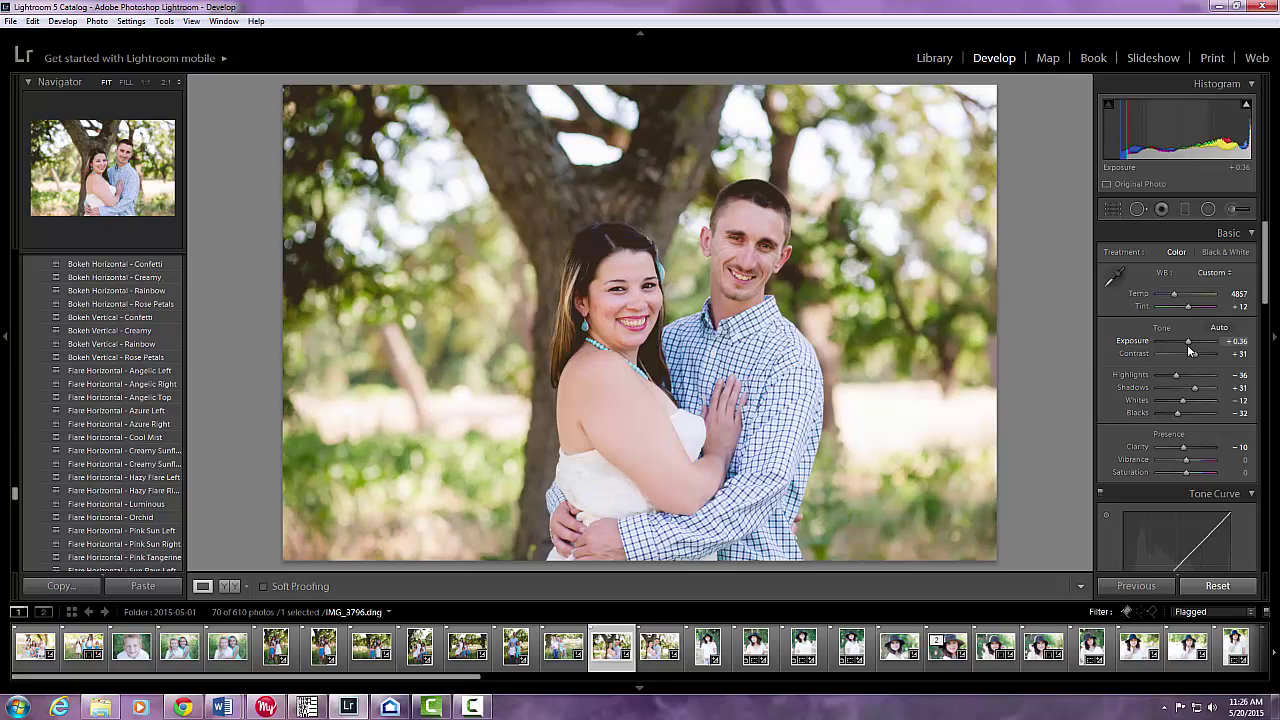
pyautogui.moveTo(1190, 350); pyautogui.dragTo(1191, 352)
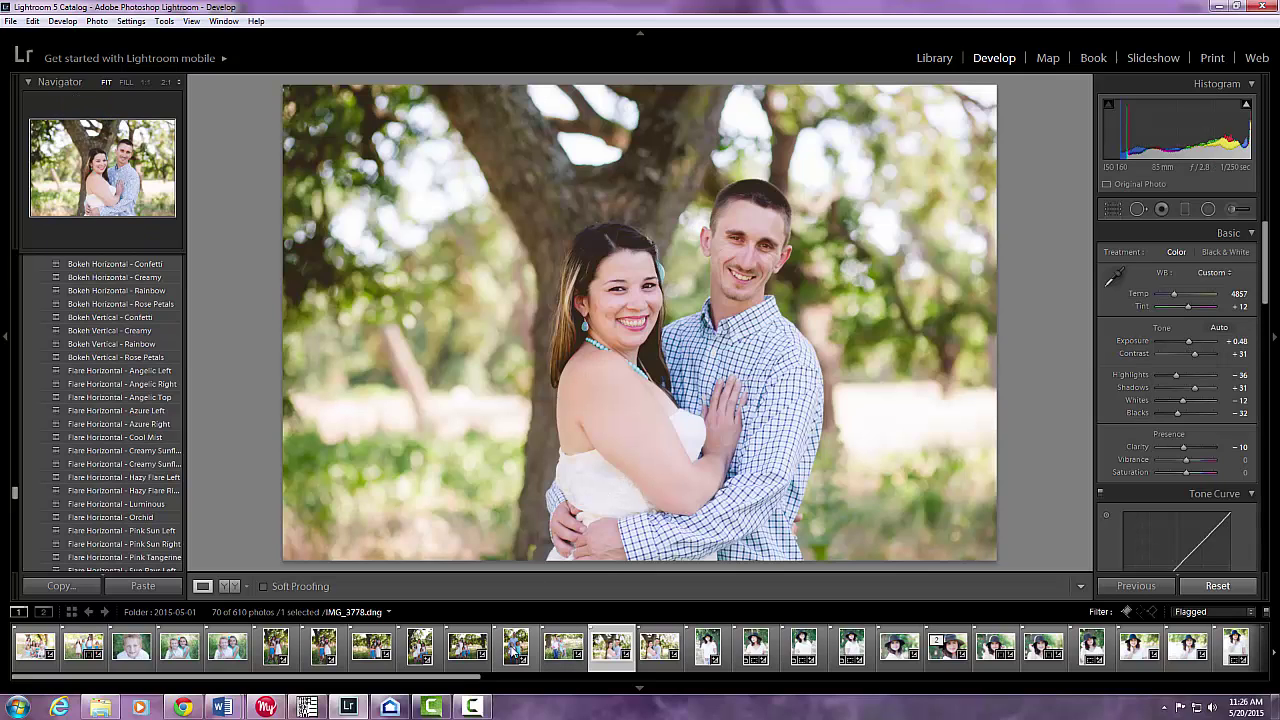
pyautogui.click(515, 648)
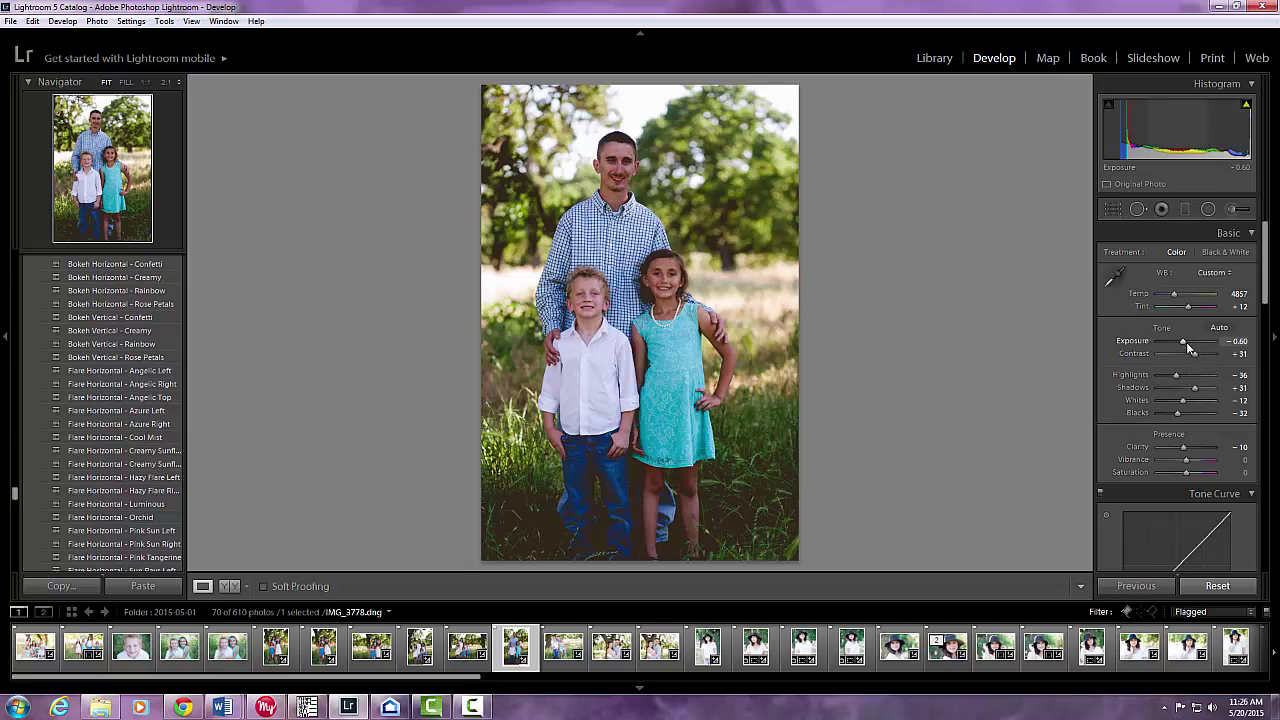
pyautogui.moveTo(1185, 344); pyautogui.dragTo(1192, 344)
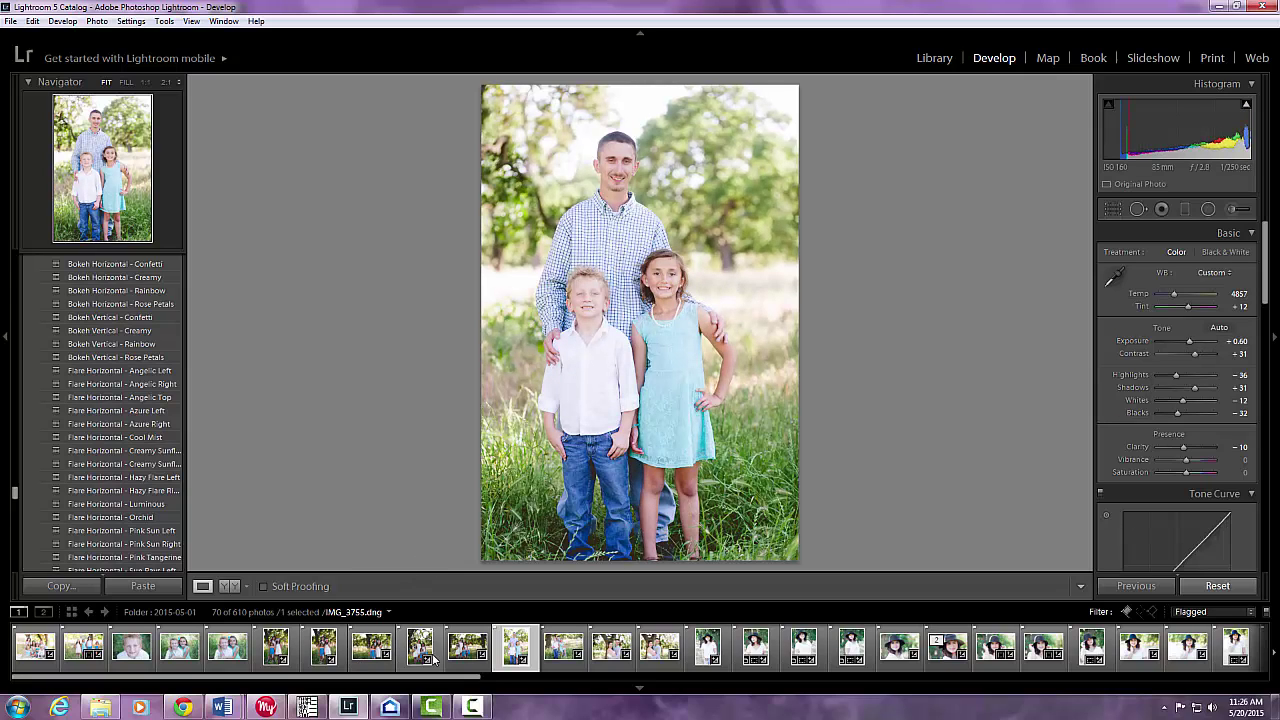
# Step: Set the exposure of the mother-and-daughters photos IMG_3763 and IMG_3755 to +0.48 each
pyautogui.click(464, 648)
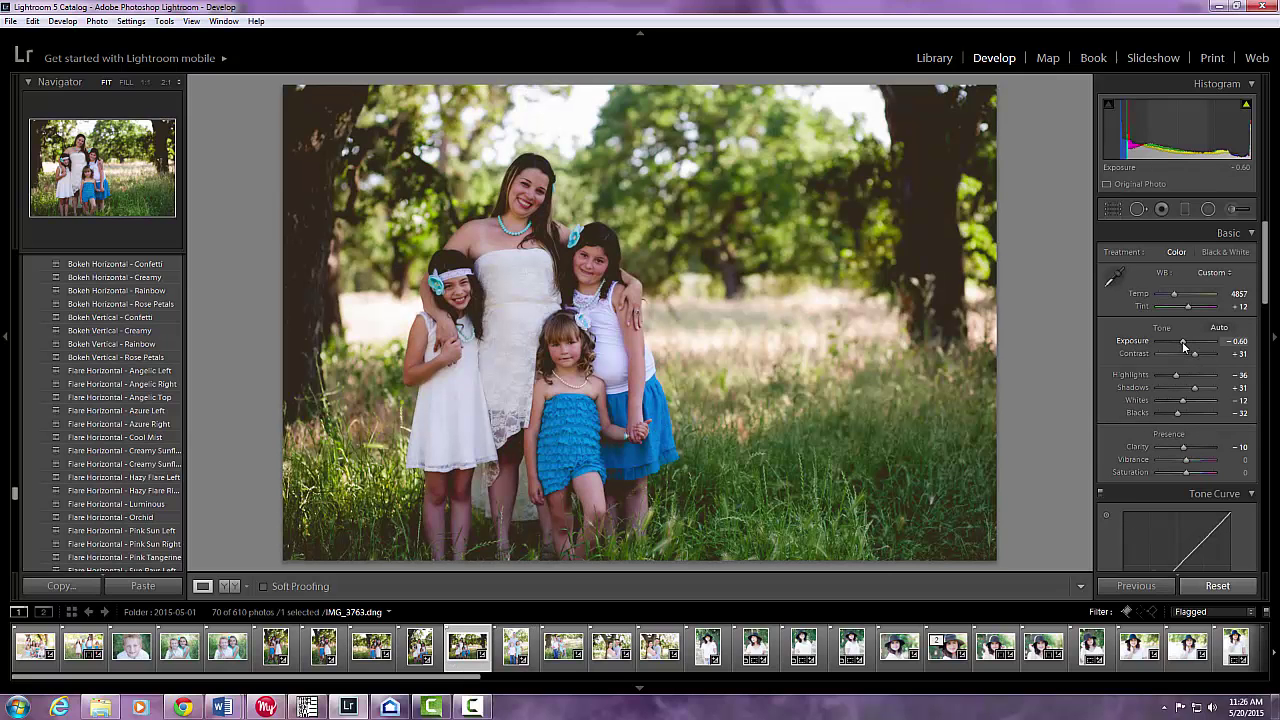
pyautogui.moveTo(1184, 345); pyautogui.dragTo(1190, 348)
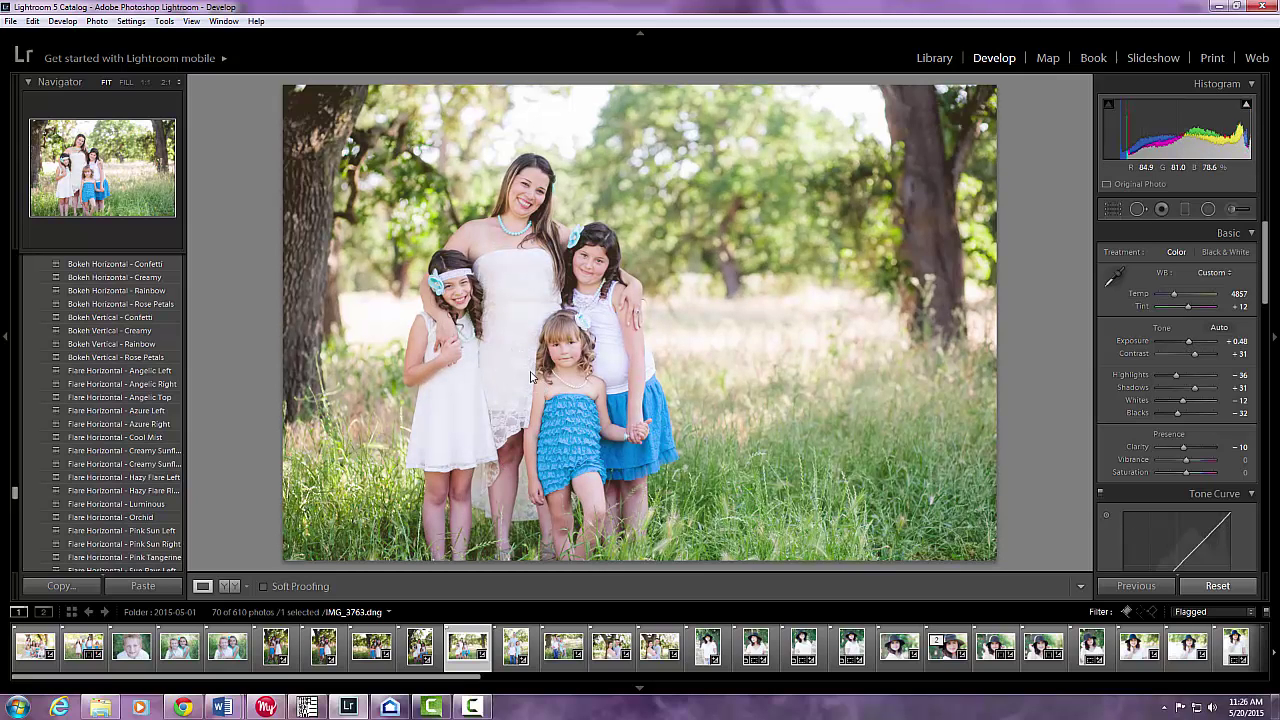
pyautogui.click(423, 650)
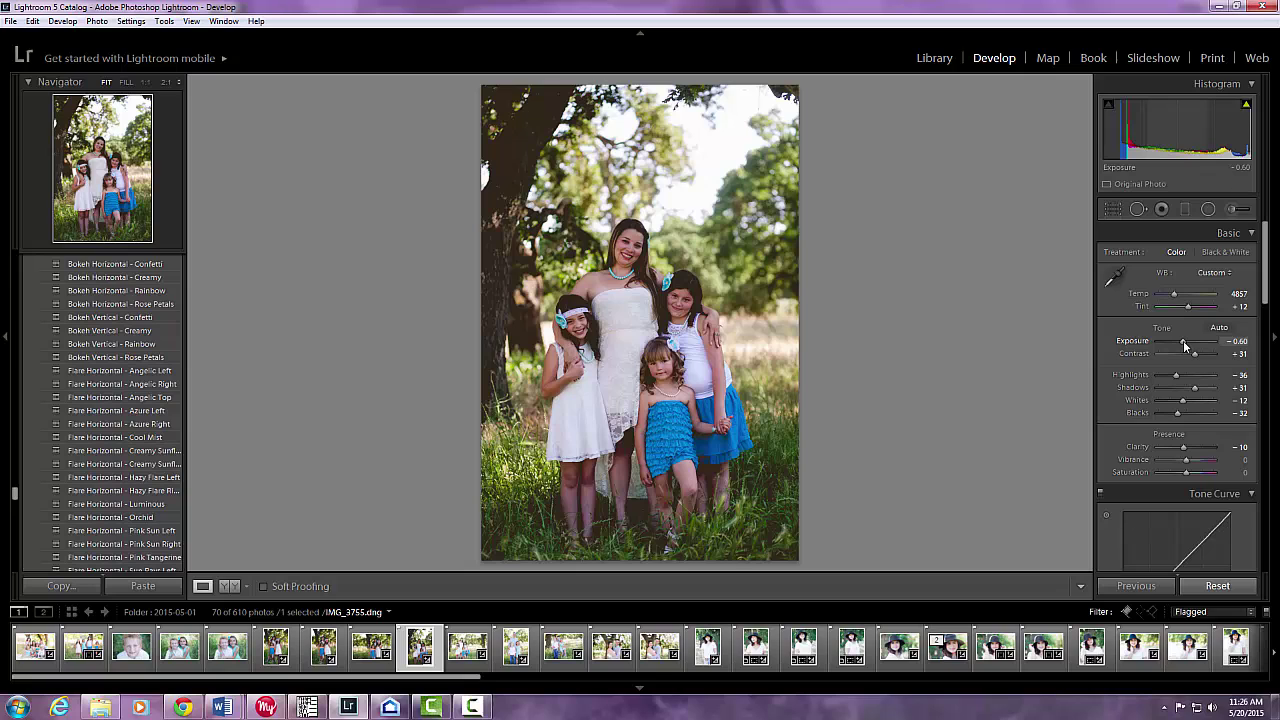
pyautogui.moveTo(1184, 345); pyautogui.dragTo(1190, 352)
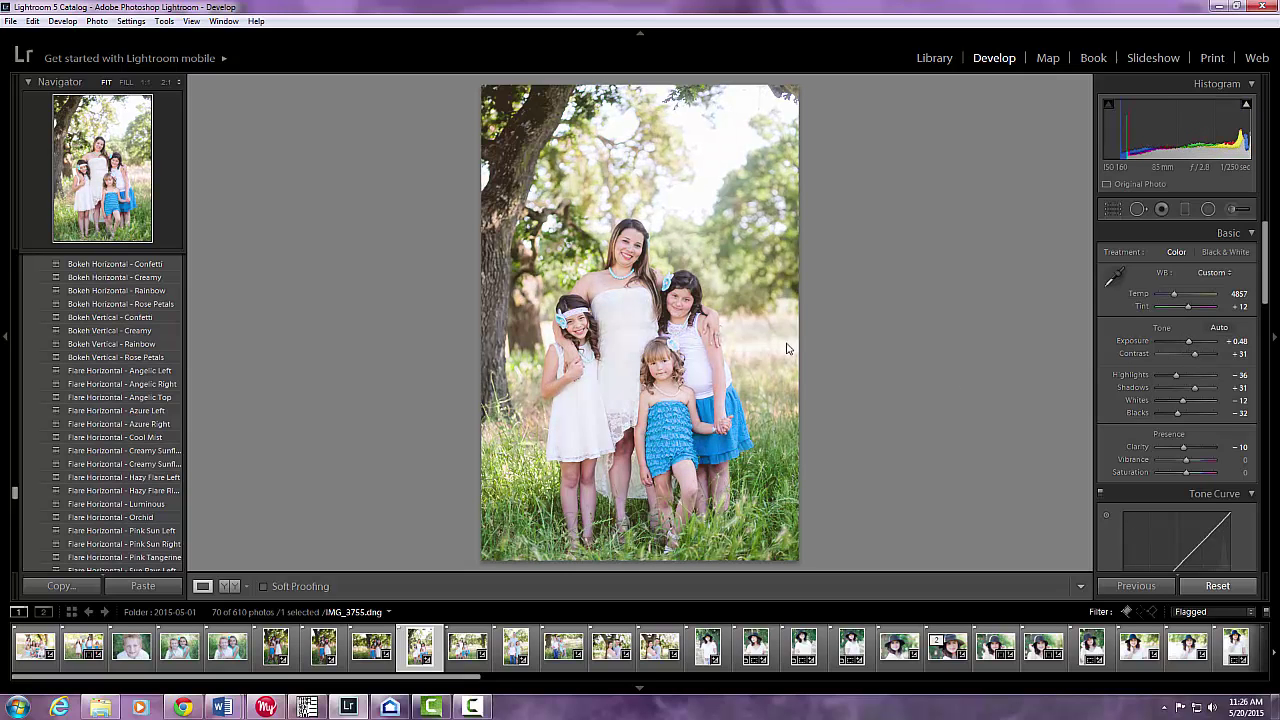
# Step: Set the exposure of the three-sisters photos IMG_3751 and IMG_3731 to +0.36 each and of IMG_3710 to +0.48
pyautogui.click(371, 647)
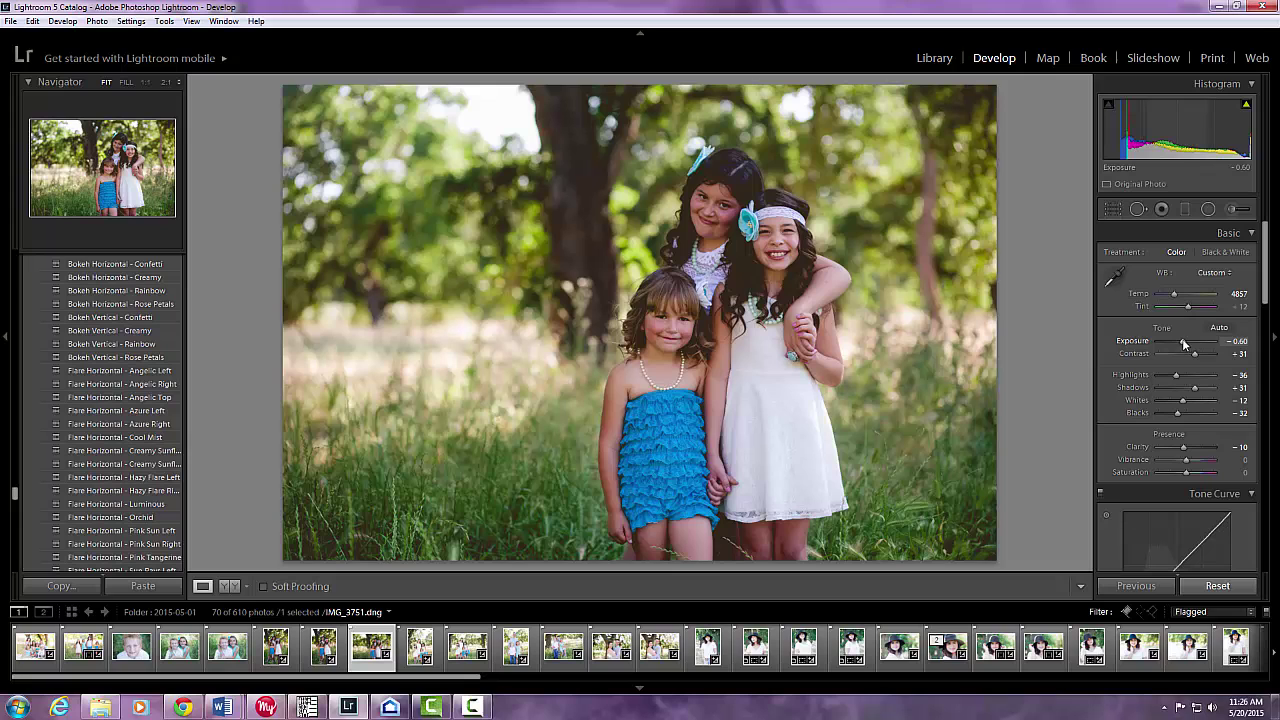
pyautogui.moveTo(1184, 344); pyautogui.dragTo(1189, 344)
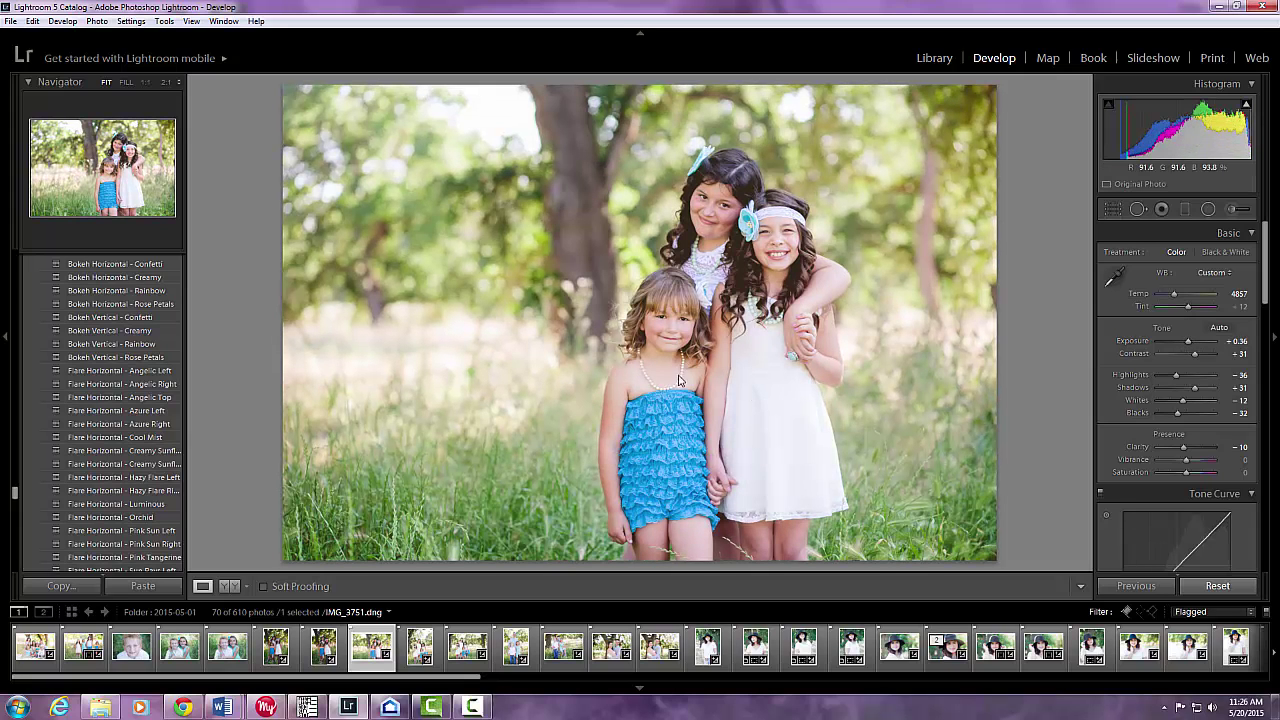
pyautogui.click(323, 647)
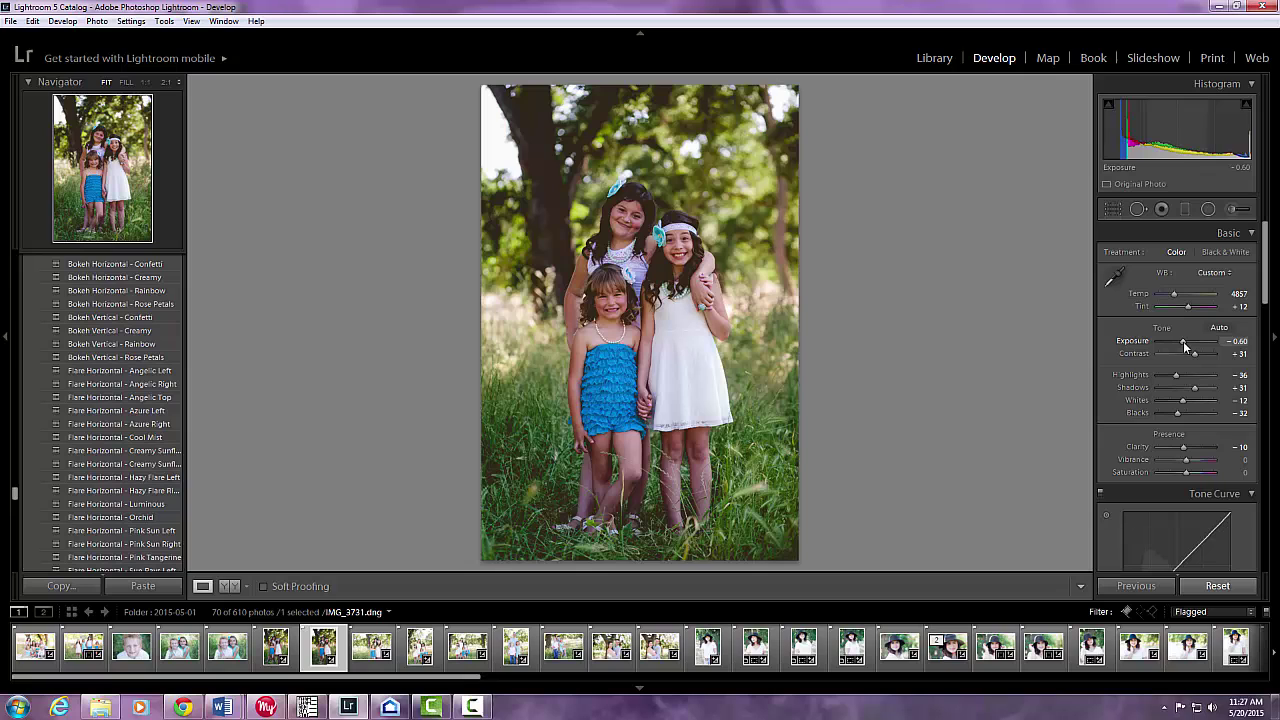
pyautogui.moveTo(1184, 341); pyautogui.dragTo(1190, 345)
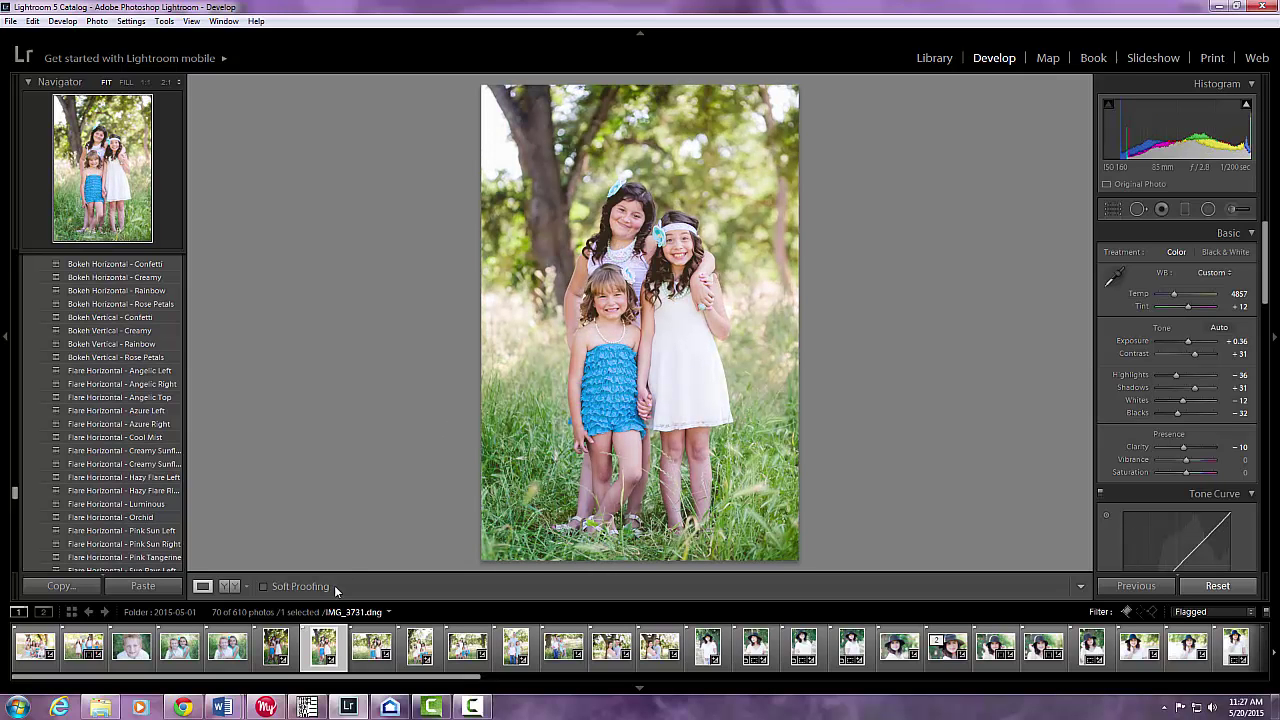
pyautogui.click(290, 645)
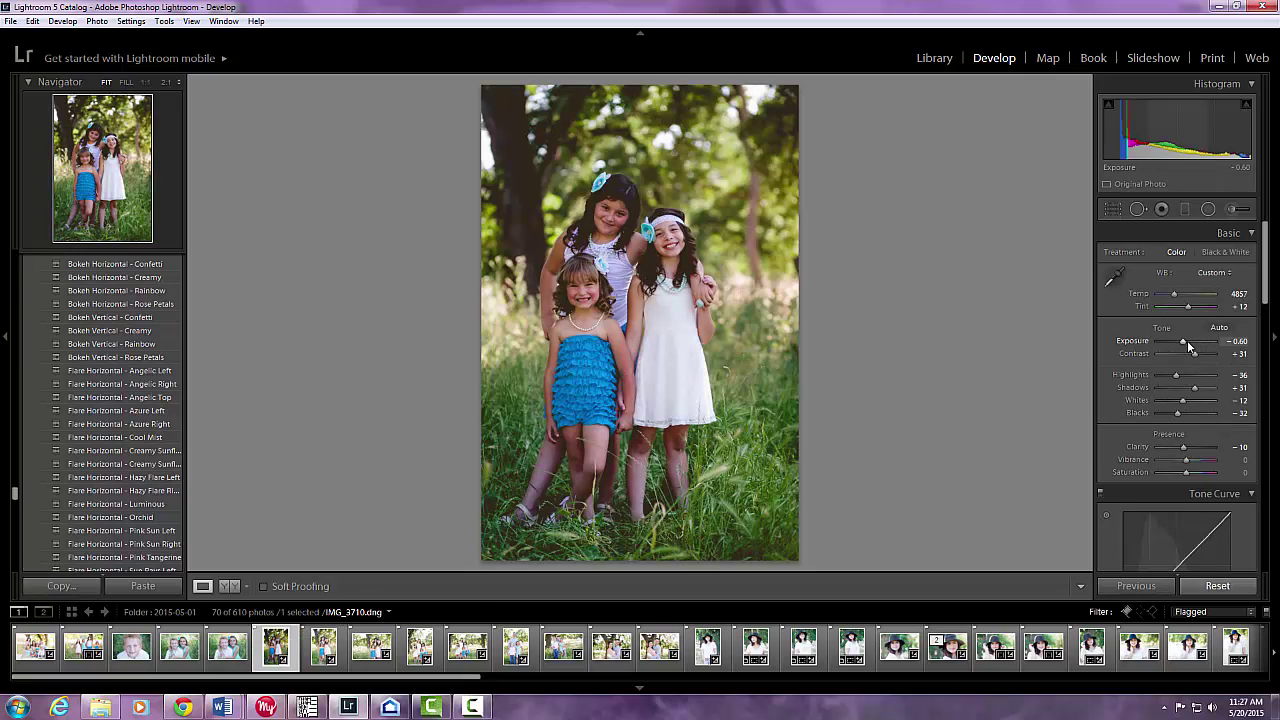
pyautogui.moveTo(1184, 345); pyautogui.dragTo(1191, 350)
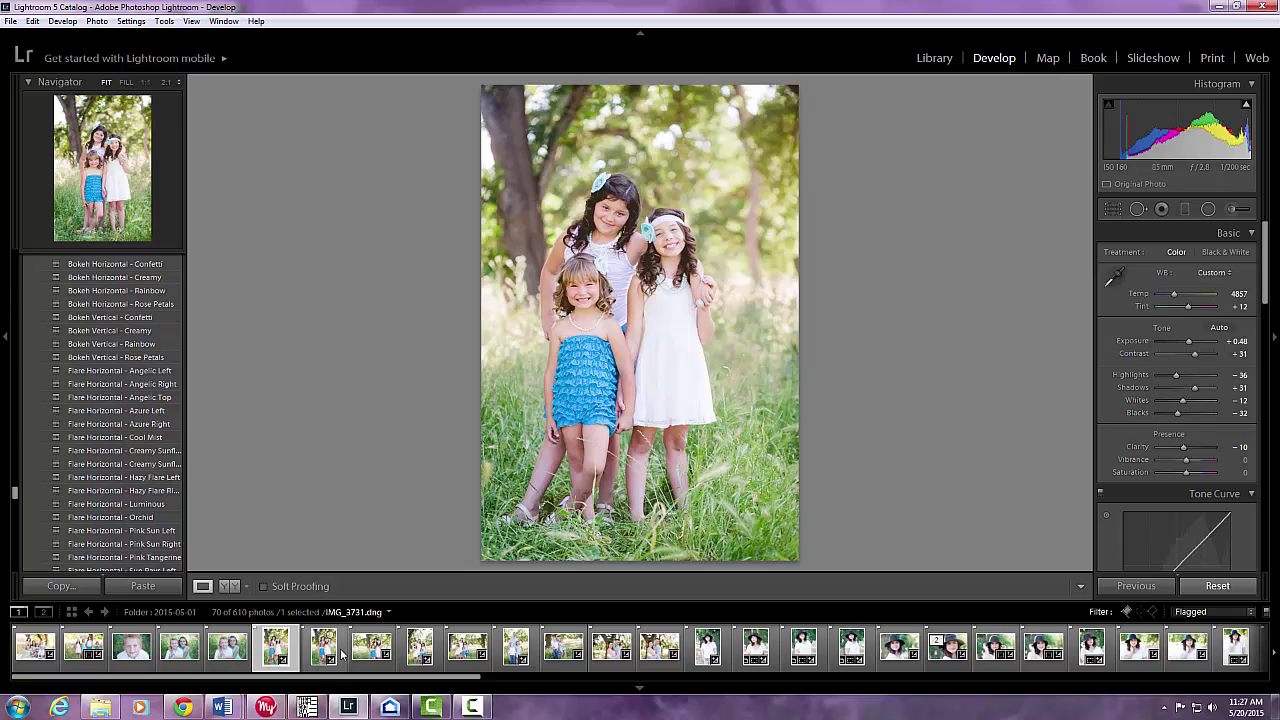
# Step: Apply the A Quick Clean, Center Light and Contrast presets to the boy's close-up portrait IMG_3682
pyautogui.click(131, 655)
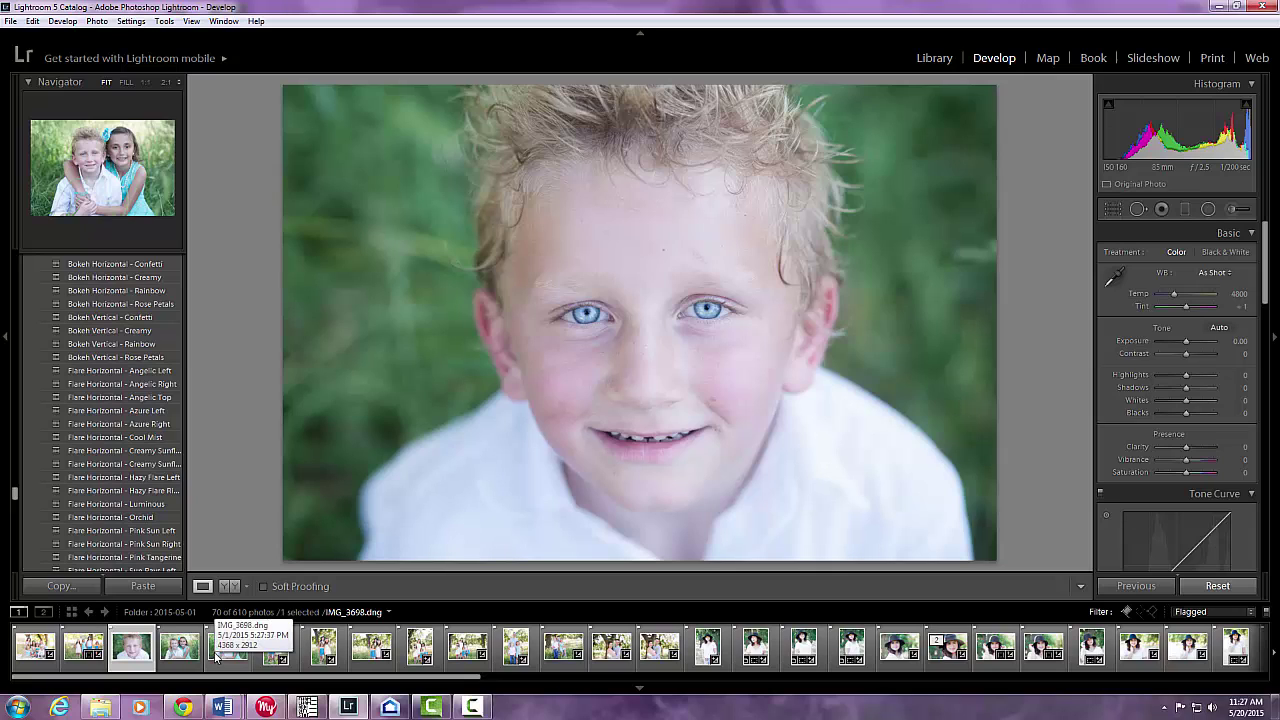
pyautogui.scroll(5, 123, 478)
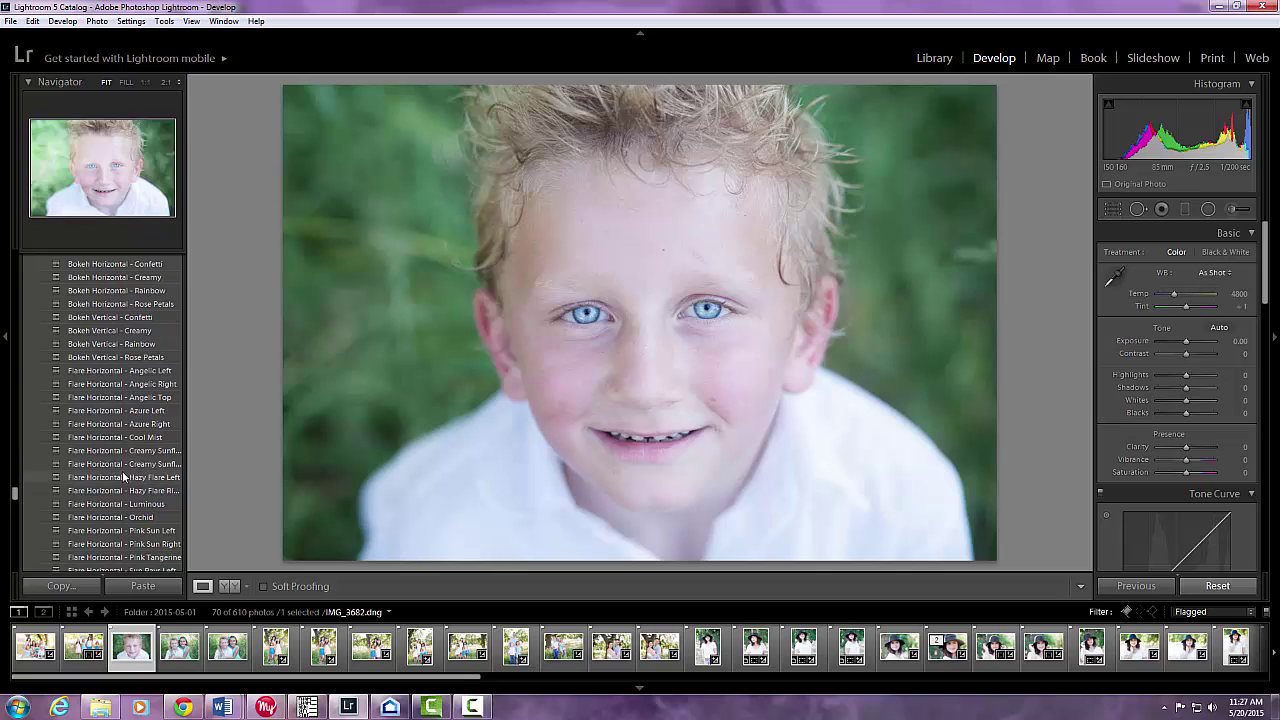
pyautogui.scroll(15, 123, 478)
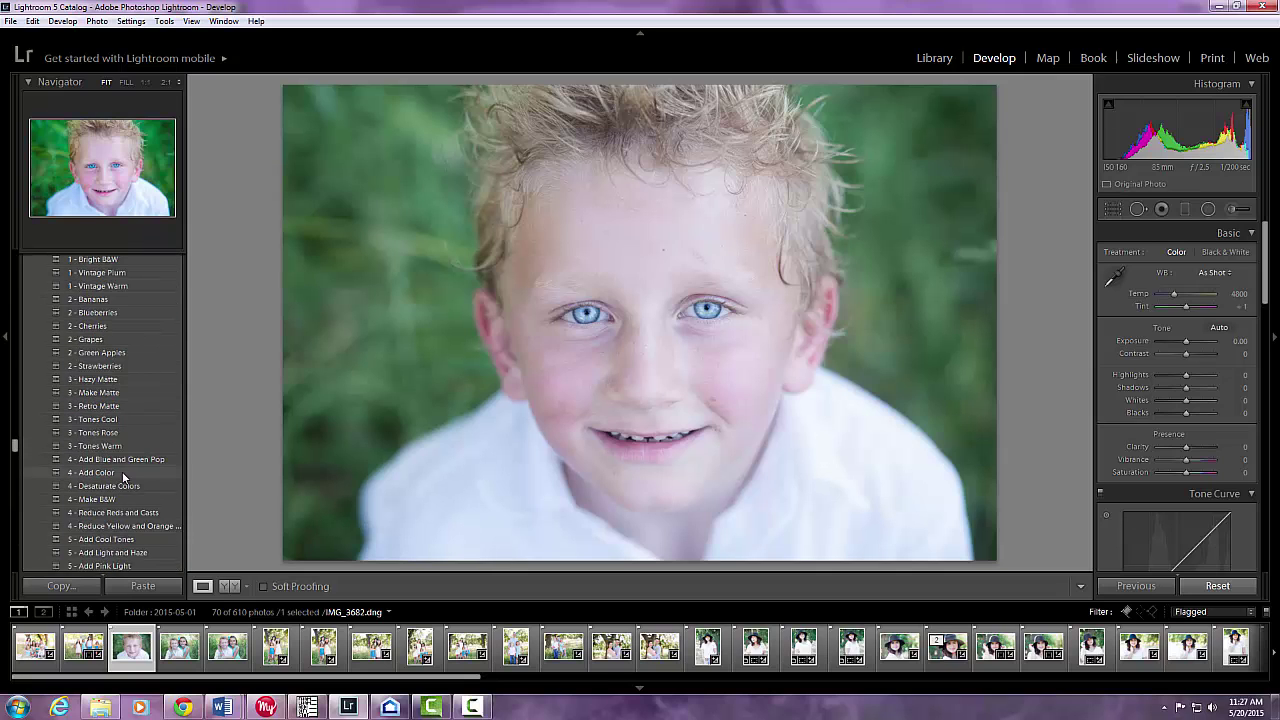
pyautogui.click(96, 346)
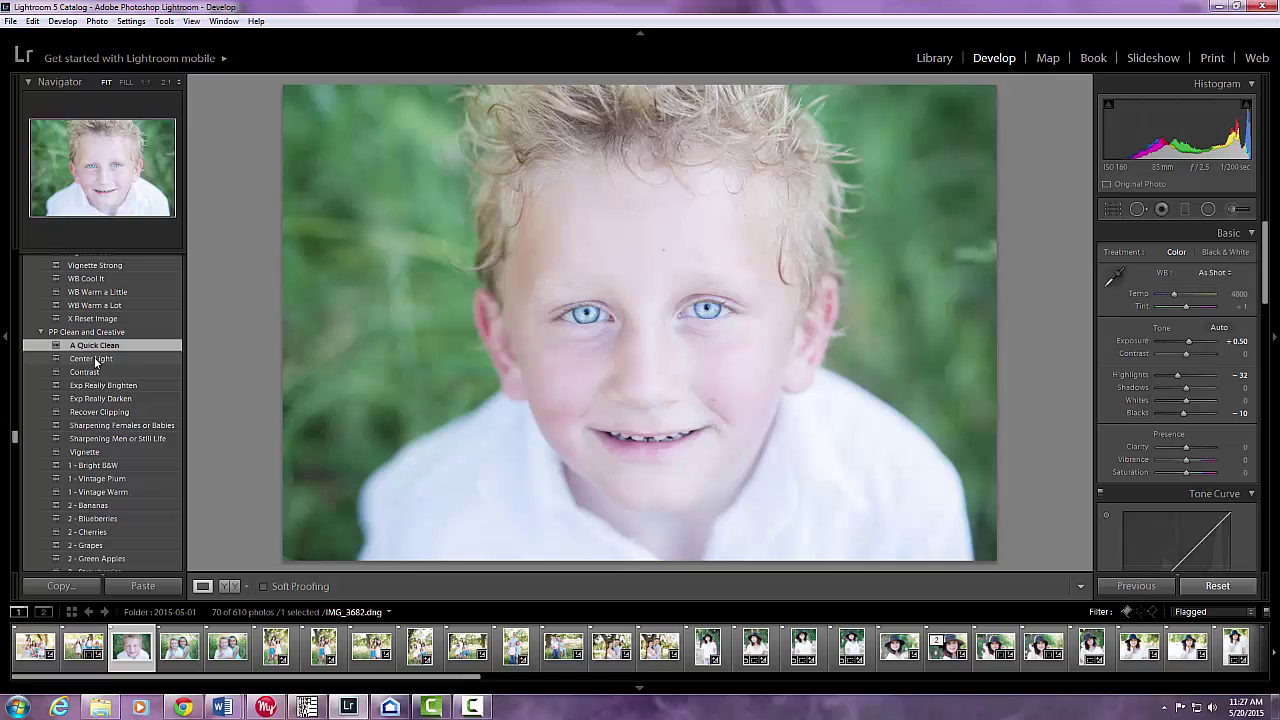
pyautogui.click(96, 362)
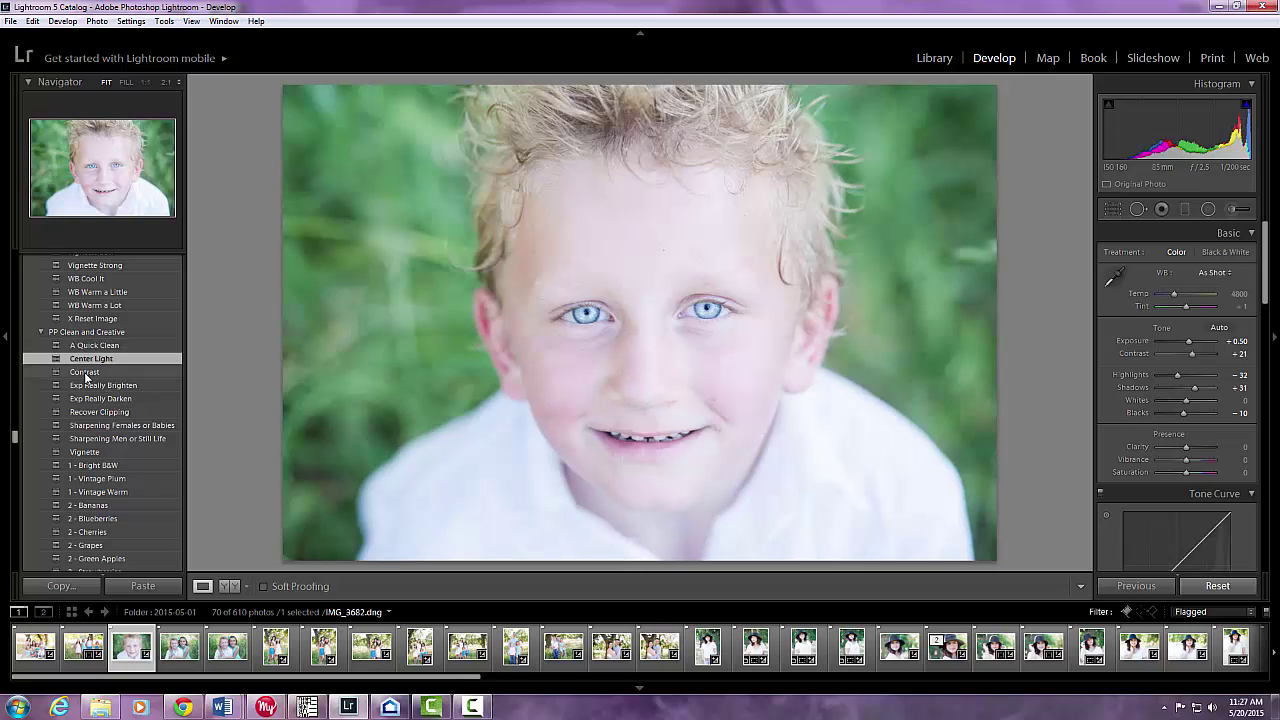
pyautogui.click(87, 373)
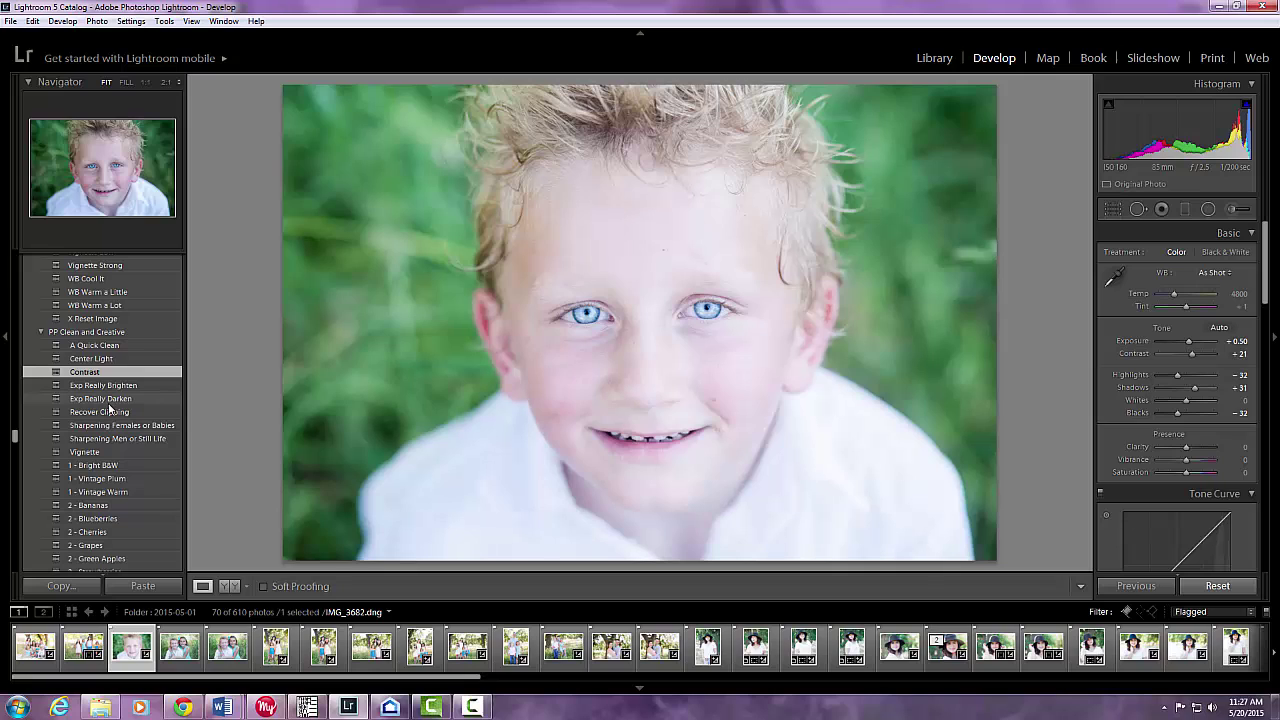
# Step: Layer the 3 - Make Matte and 3 - Tones Warm presets onto the boy's portrait
pyautogui.scroll(-3, 110, 407)
pyautogui.scroll(-3, 110, 405)
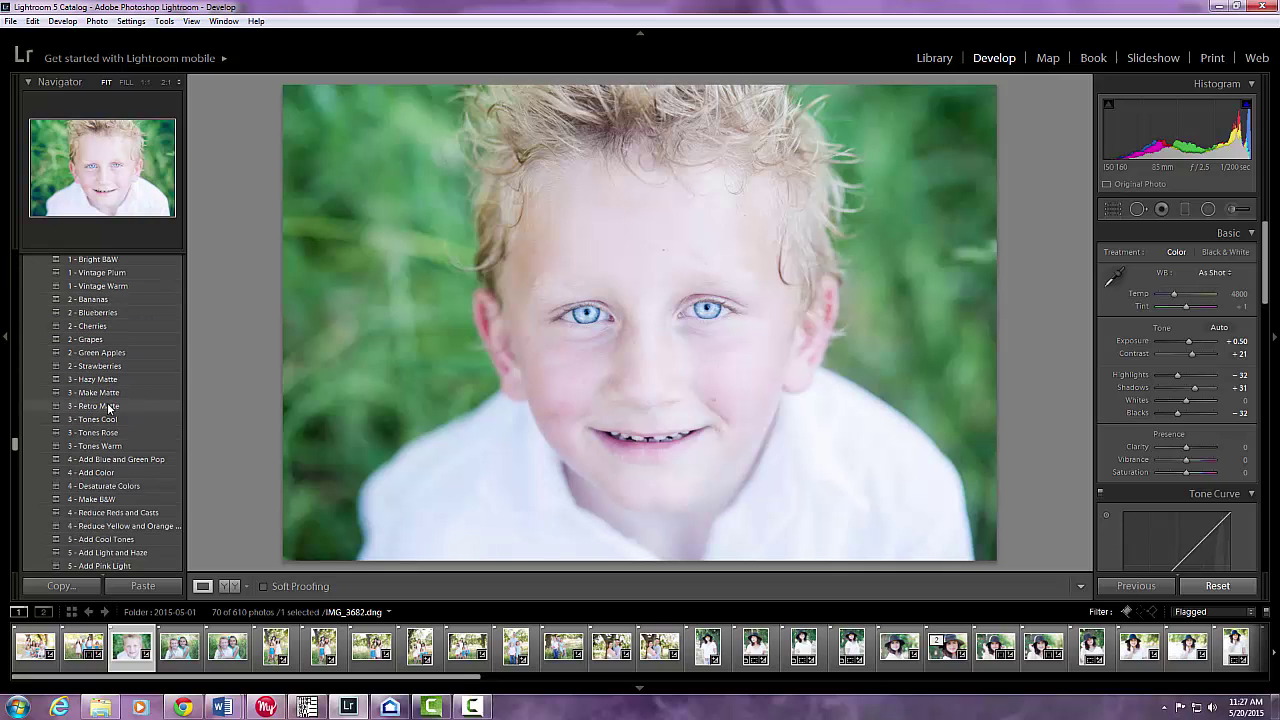
pyautogui.click(108, 393)
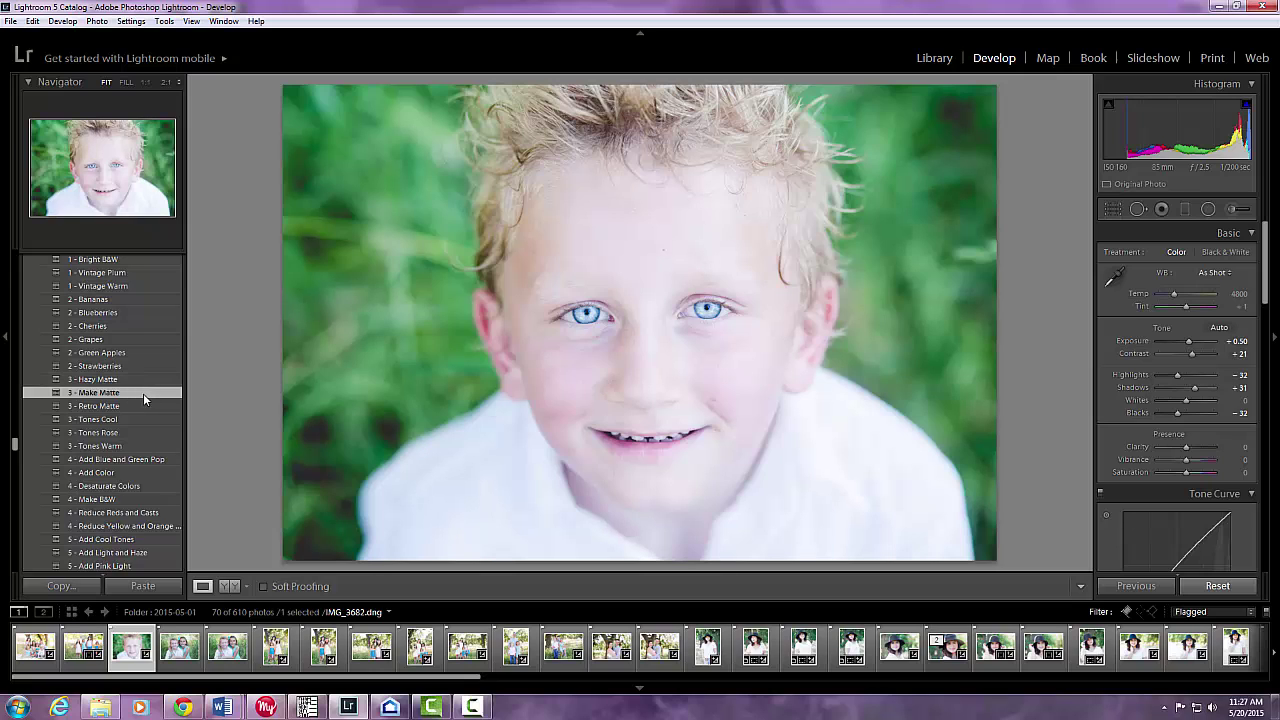
pyautogui.click(101, 449)
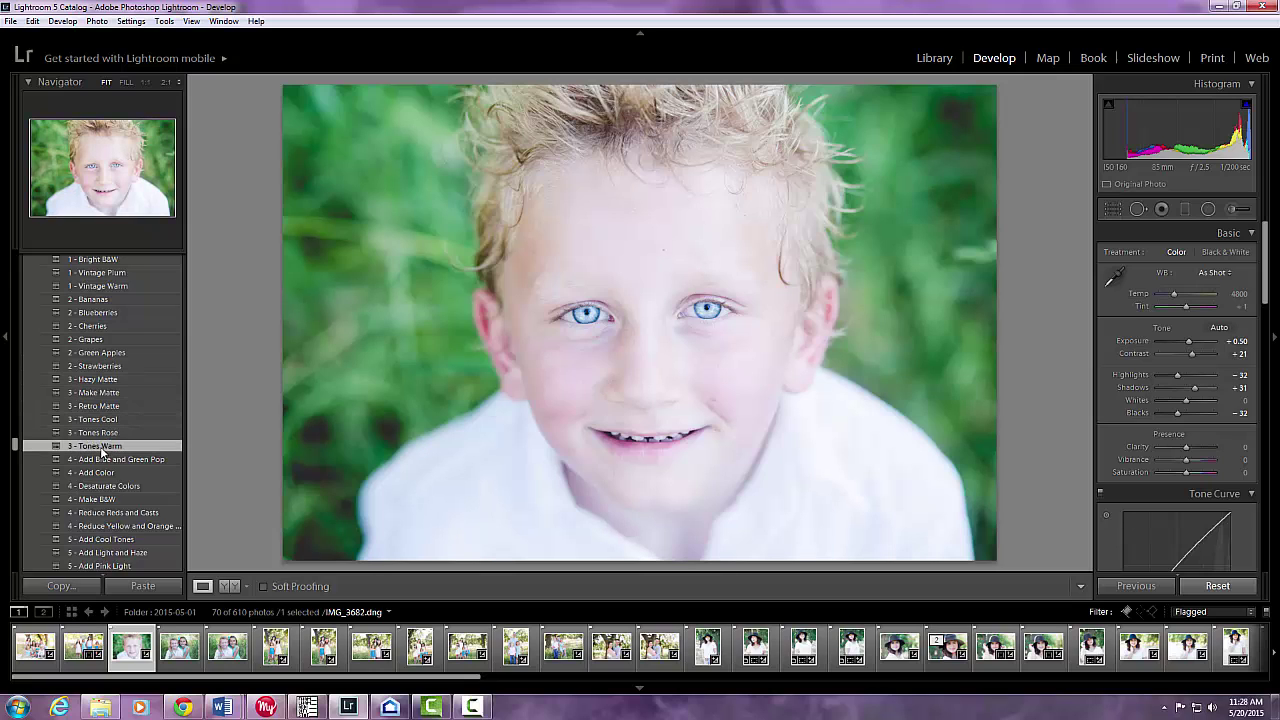
# Step: Set the boy's portrait to contrast +48 and clarity +19
pyautogui.scroll(-3, 152, 417)
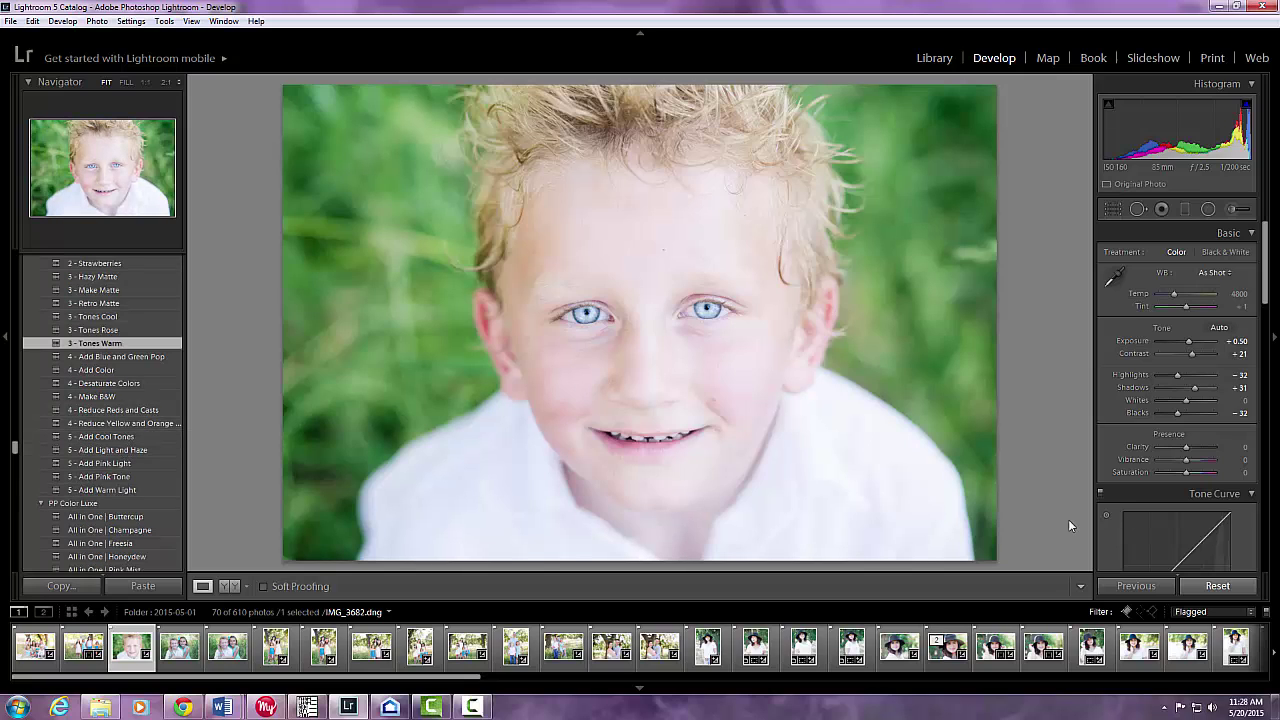
pyautogui.moveTo(1191, 354); pyautogui.dragTo(1201, 358)
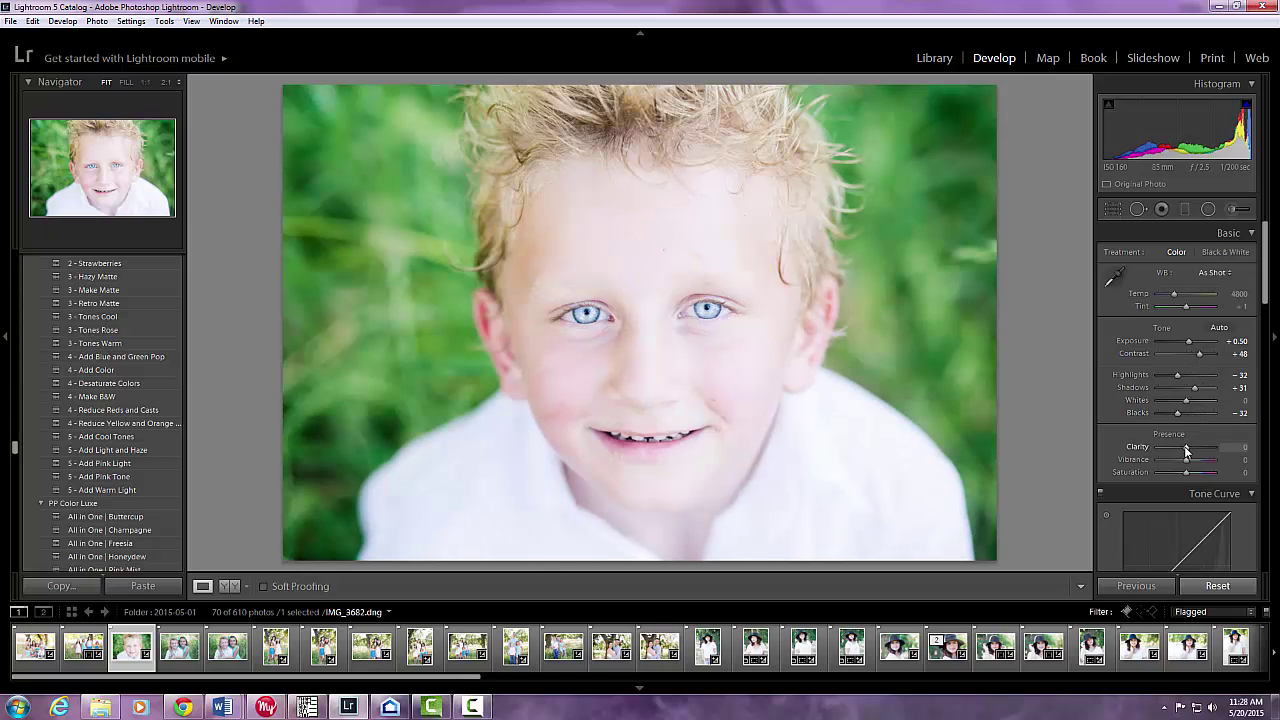
pyautogui.moveTo(1186, 452)
pyautogui.mouseDown()
pyautogui.moveTo(1211, 453)
pyautogui.moveTo(1152, 456)
pyautogui.moveTo(1191, 458)
pyautogui.mouseUp()
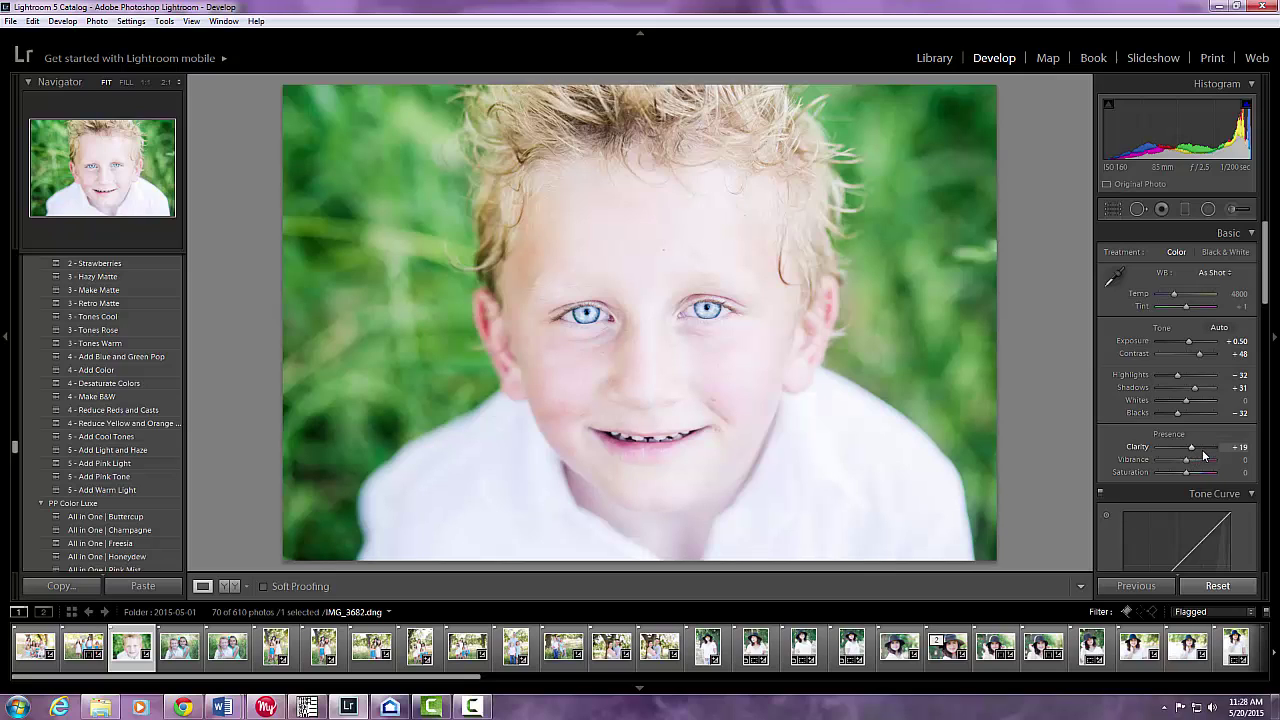
# Step: Smooth the skin on the boy's face with the 4-5 PP Skin Smooth adjustment brush at size 6.0
pyautogui.click(1232, 209)
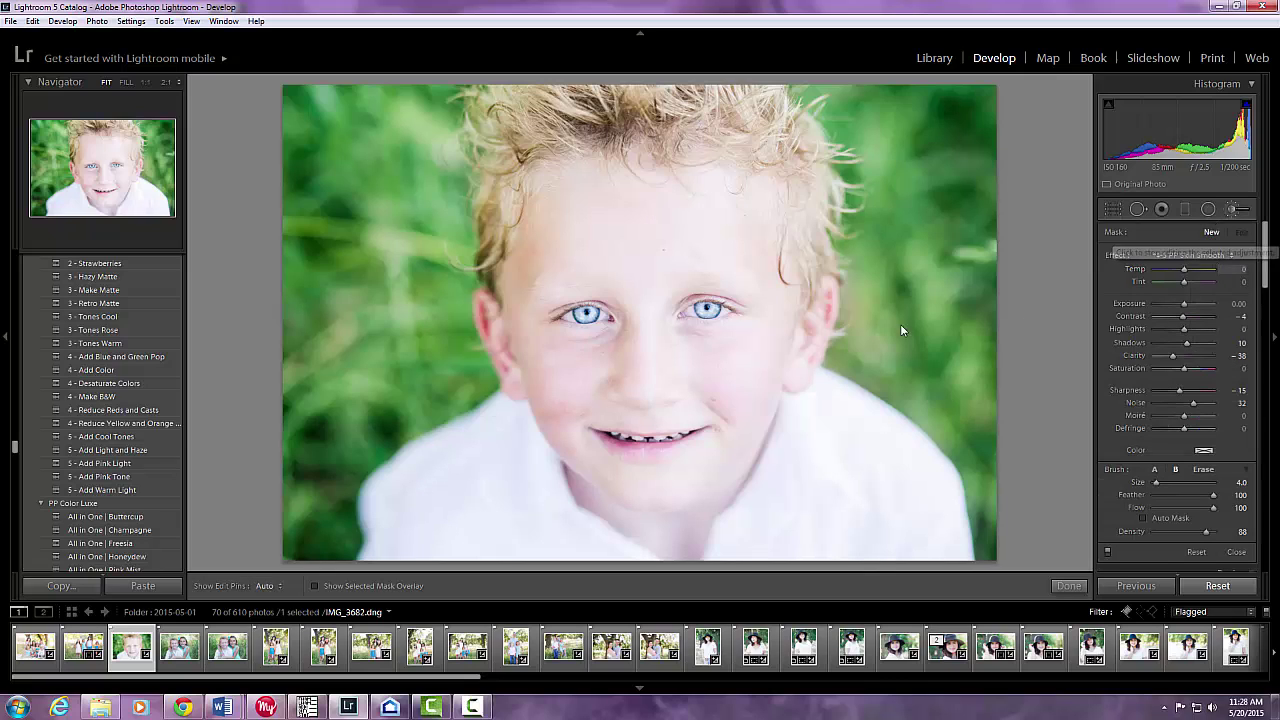
pyautogui.press(']')
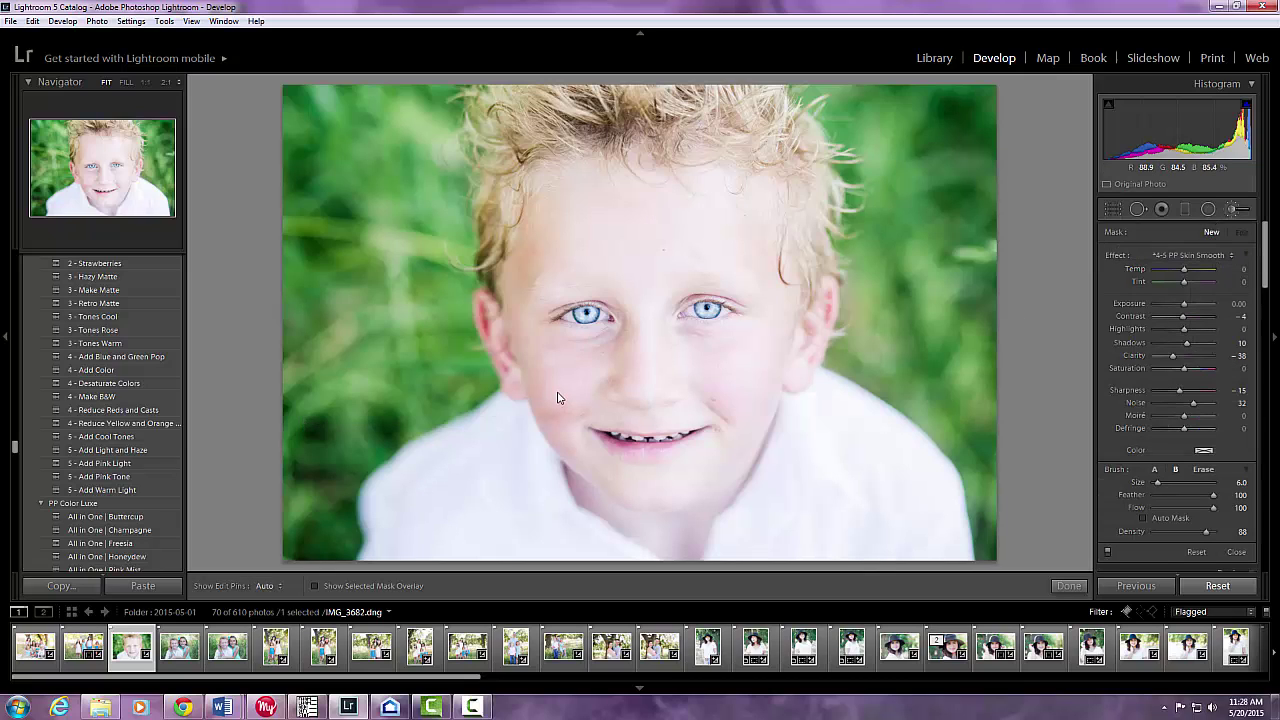
pyautogui.press('h')
pyautogui.click(557, 393)
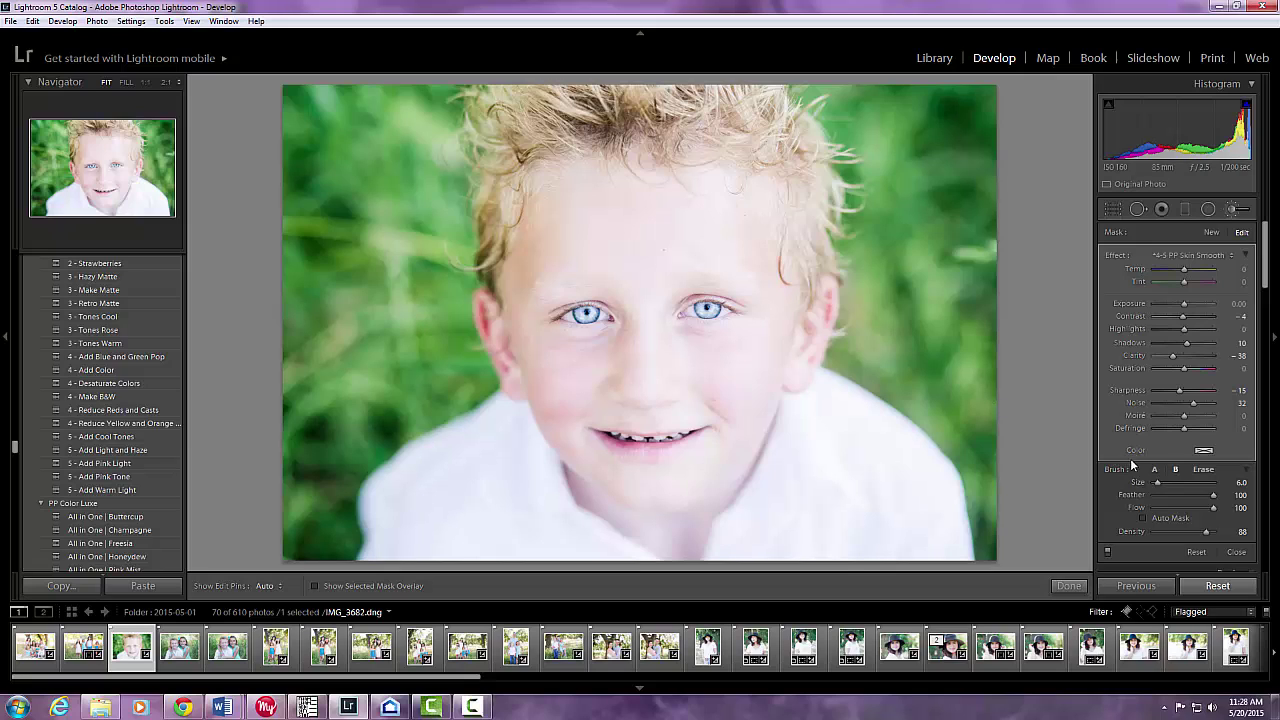
pyautogui.click(1236, 553)
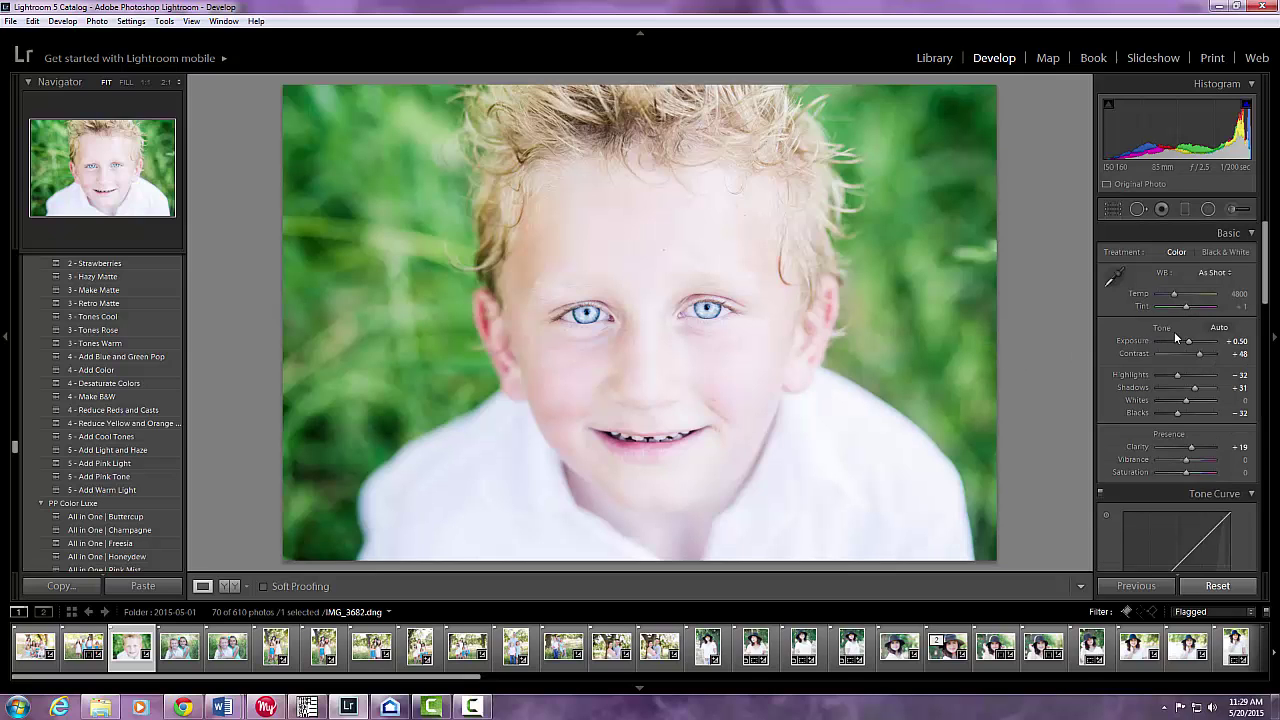
# Step: Set the boy's portrait to exposure +0.12, whites -10, shadows +17 and temperature 5214
pyautogui.moveTo(1187, 340); pyautogui.dragTo(1187, 344)
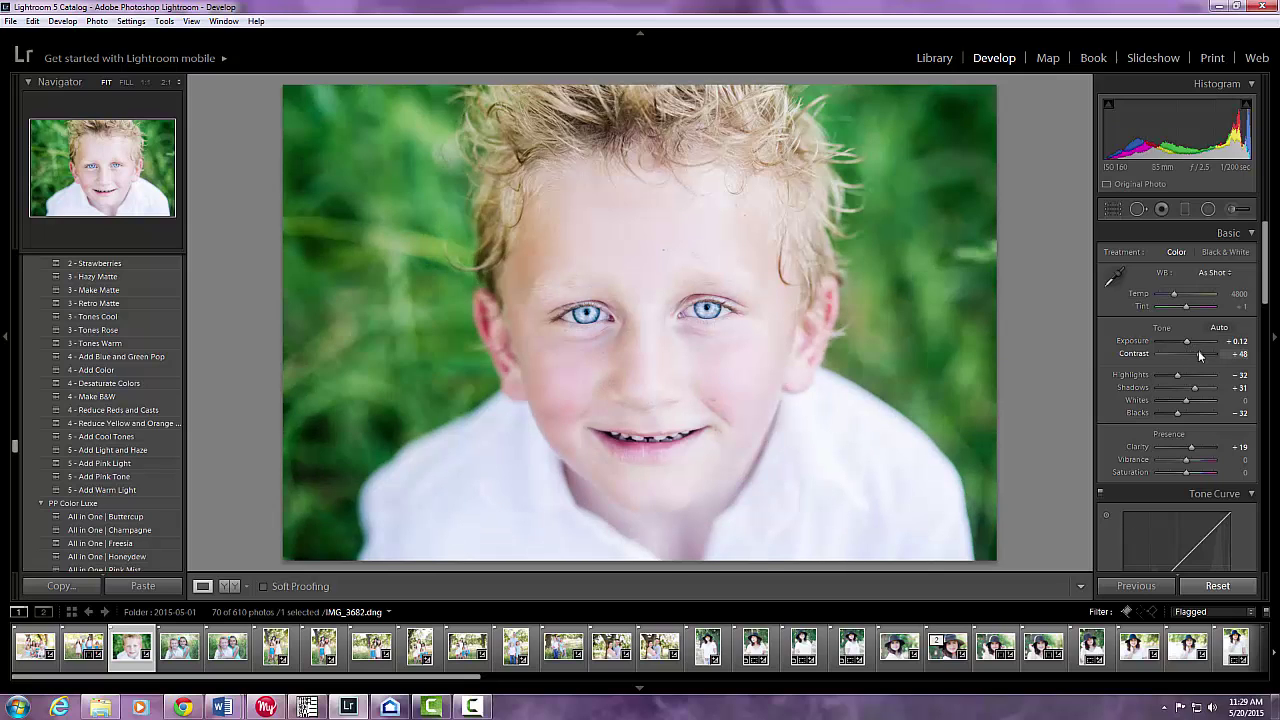
pyautogui.moveTo(1186, 401); pyautogui.dragTo(1185, 401)
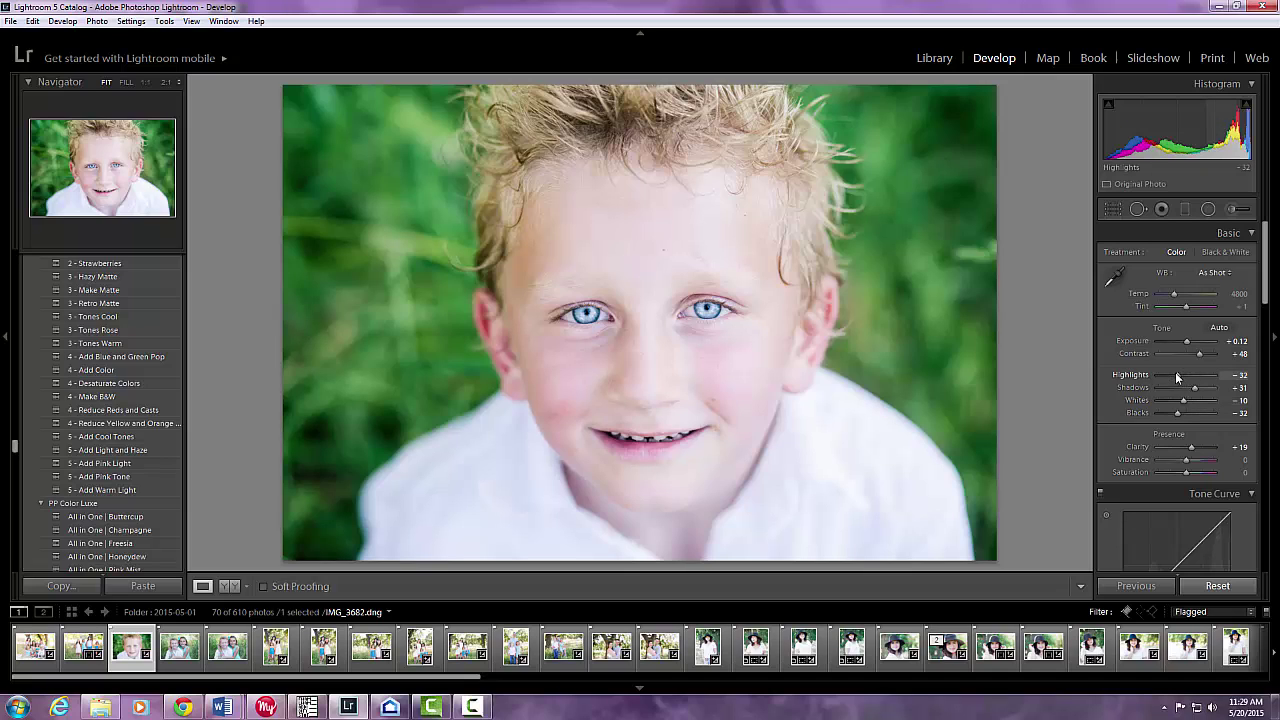
pyautogui.moveTo(1195, 389); pyautogui.dragTo(1191, 390)
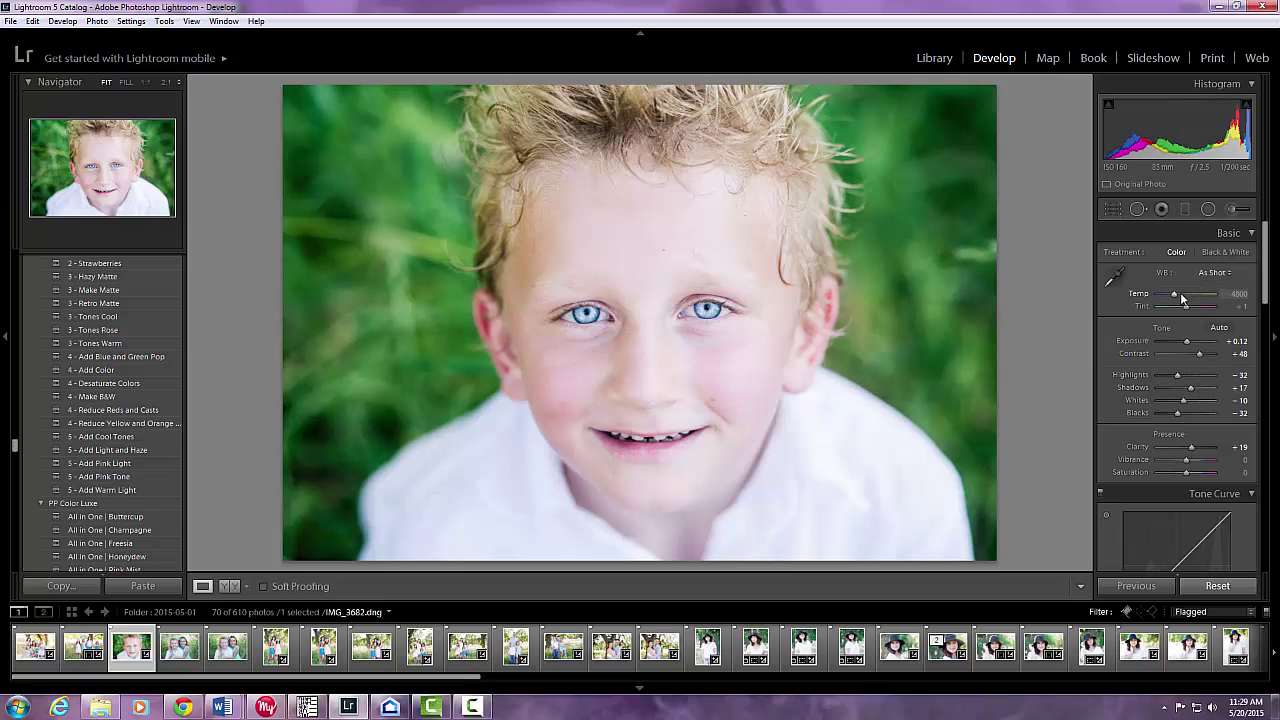
pyautogui.moveTo(1174, 295); pyautogui.dragTo(1177, 297)
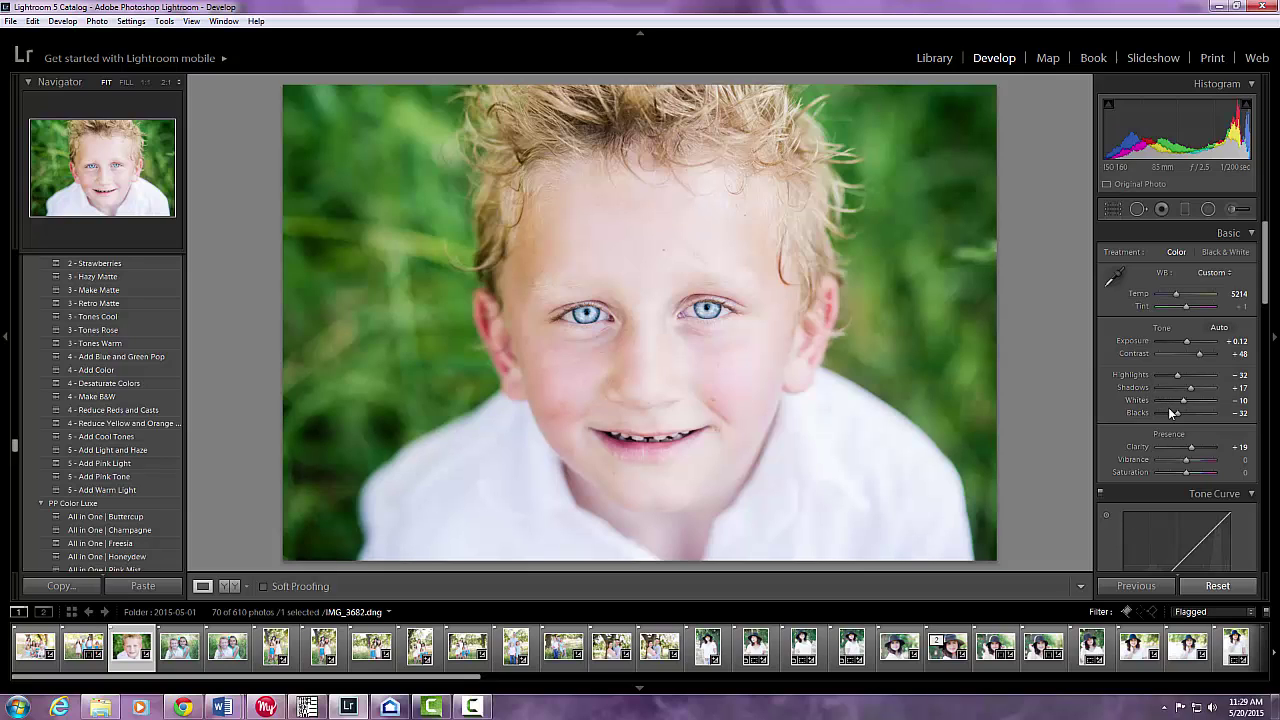
# Step: Set the orange saturation of the boy's portrait to -4 and check the eyes at 1:1 magnification
pyautogui.scroll(-5, 1160, 405)
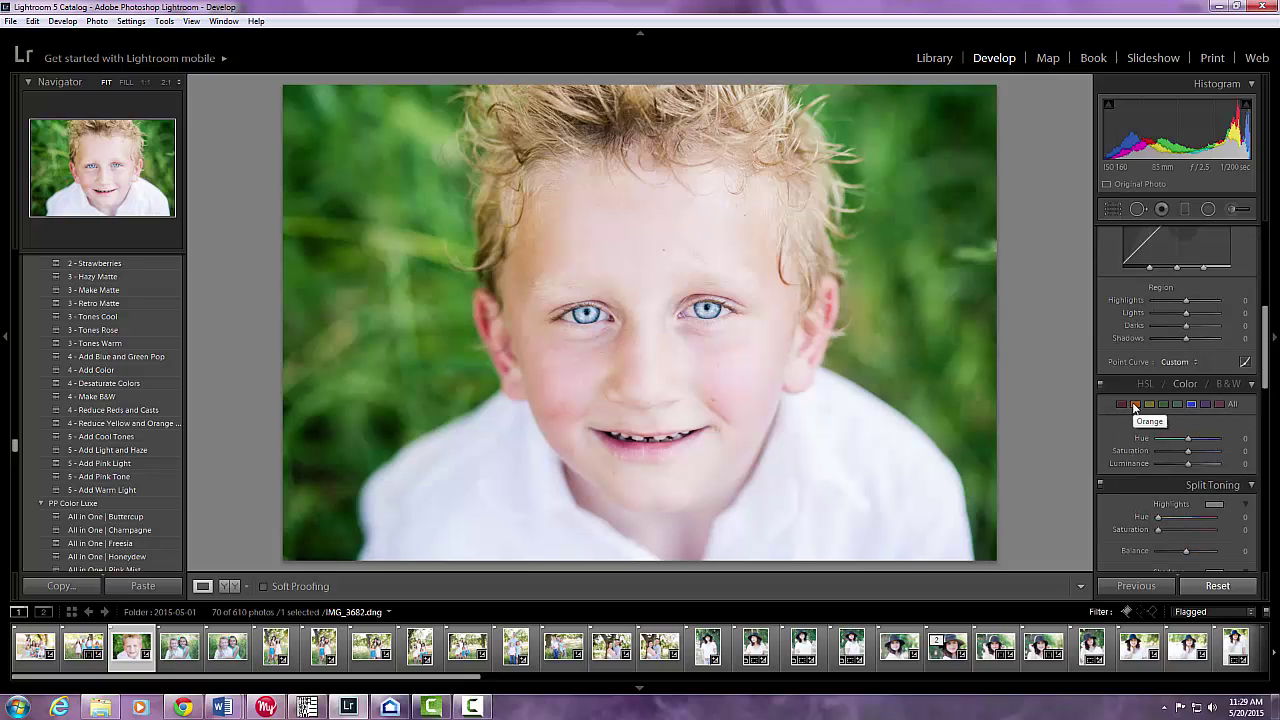
pyautogui.click(1135, 404)
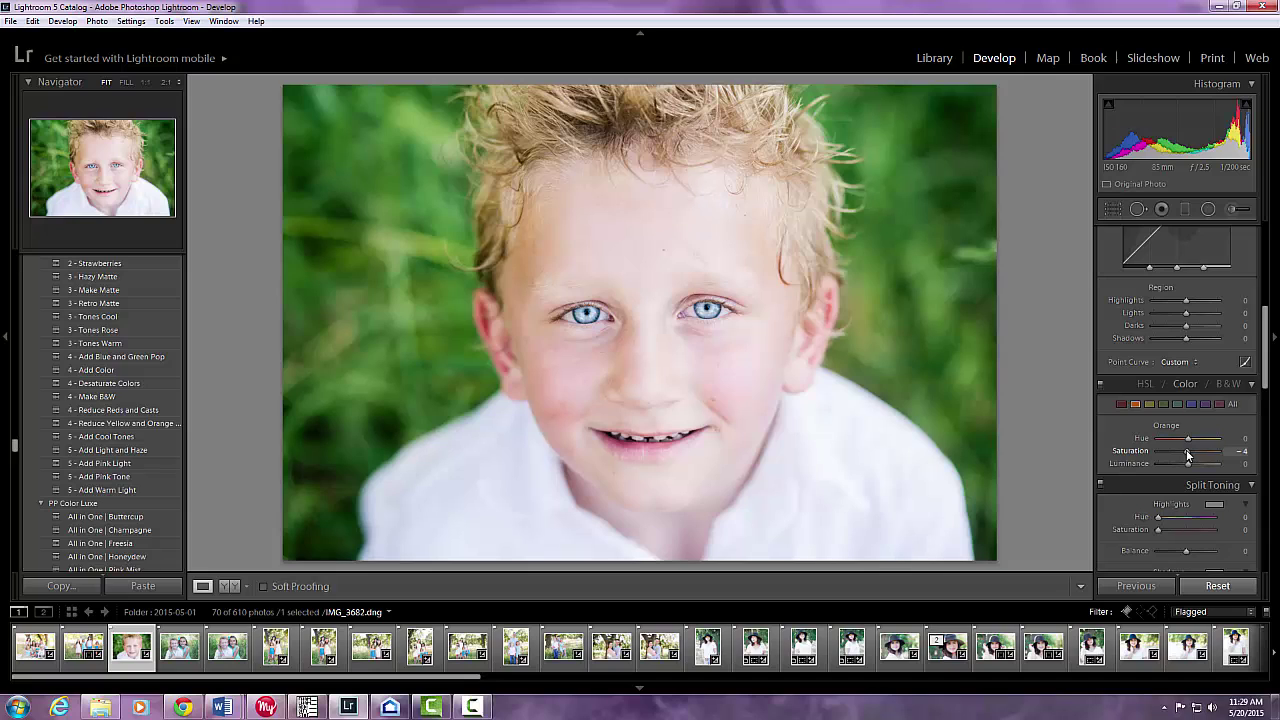
pyautogui.scroll(-3, 1215, 420)
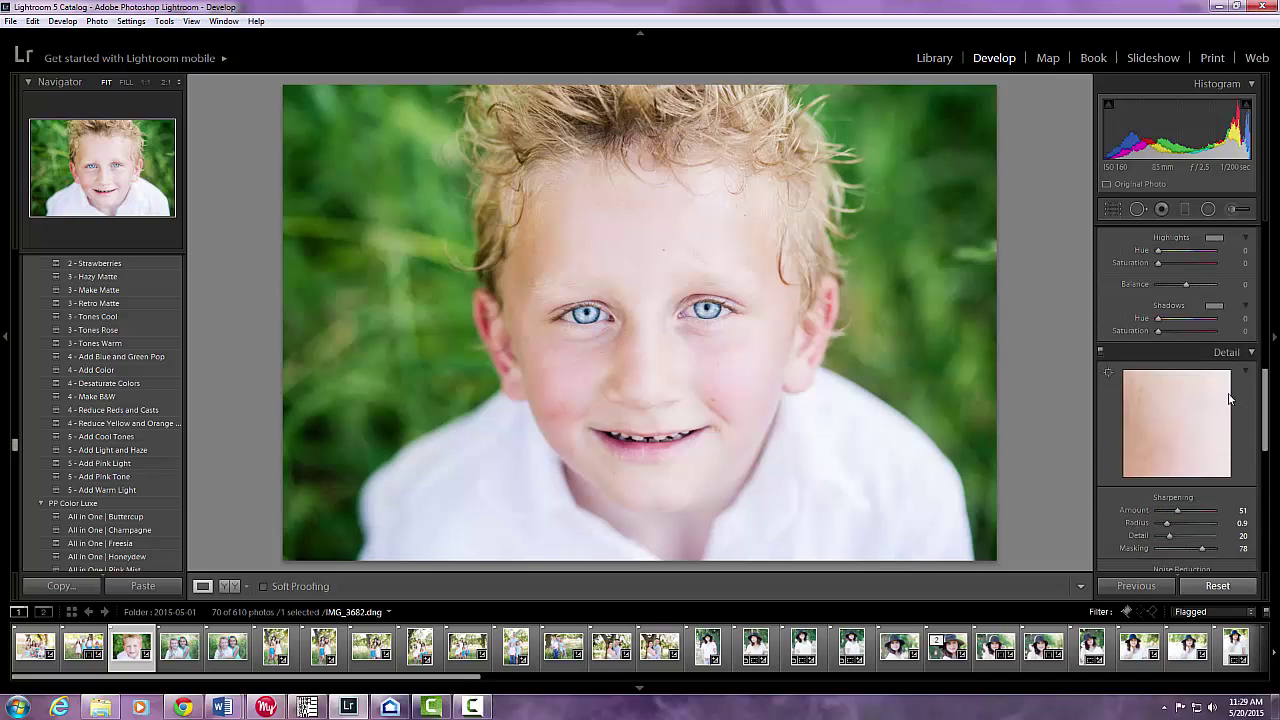
pyautogui.scroll(-1, 1230, 398)
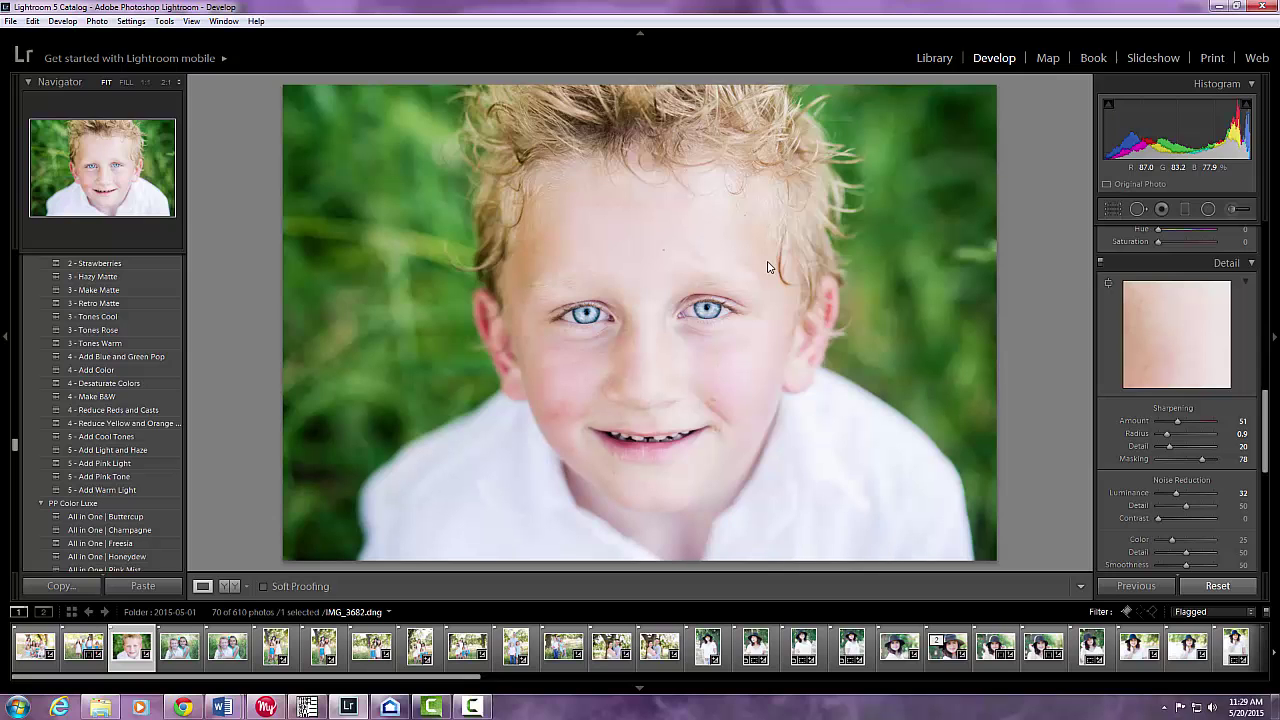
pyautogui.click(638, 318)
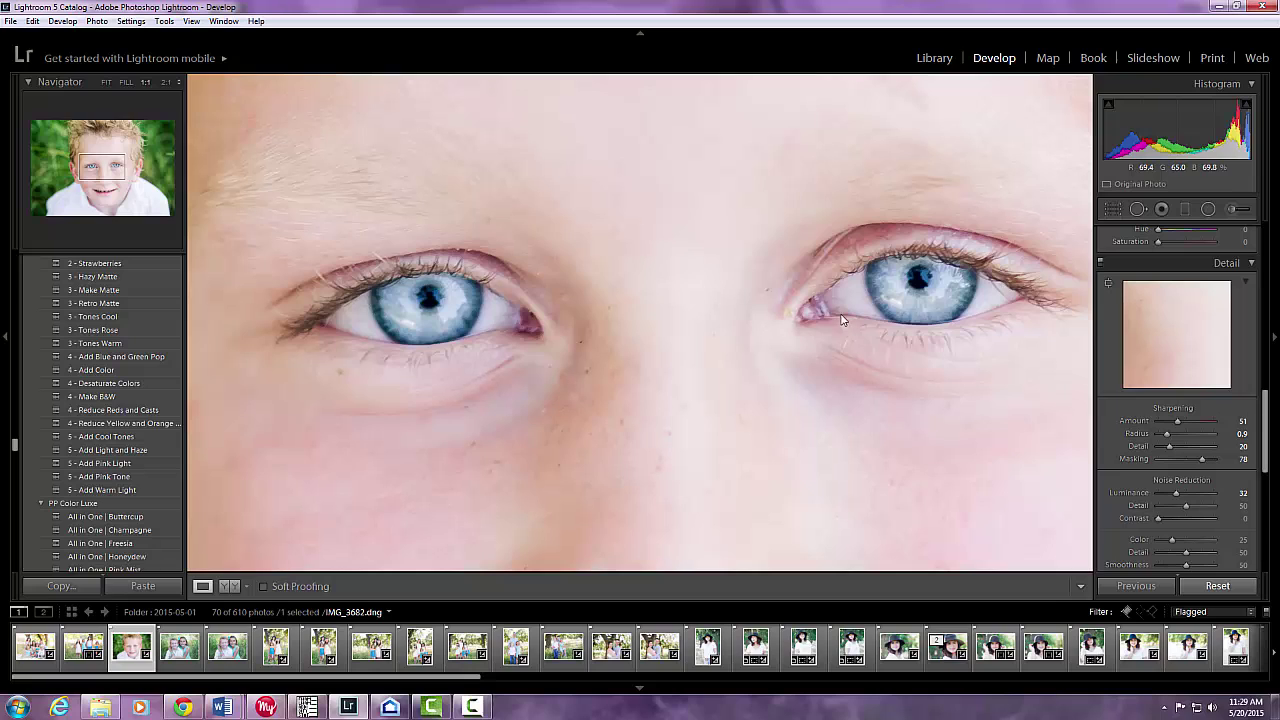
pyautogui.click(678, 285)
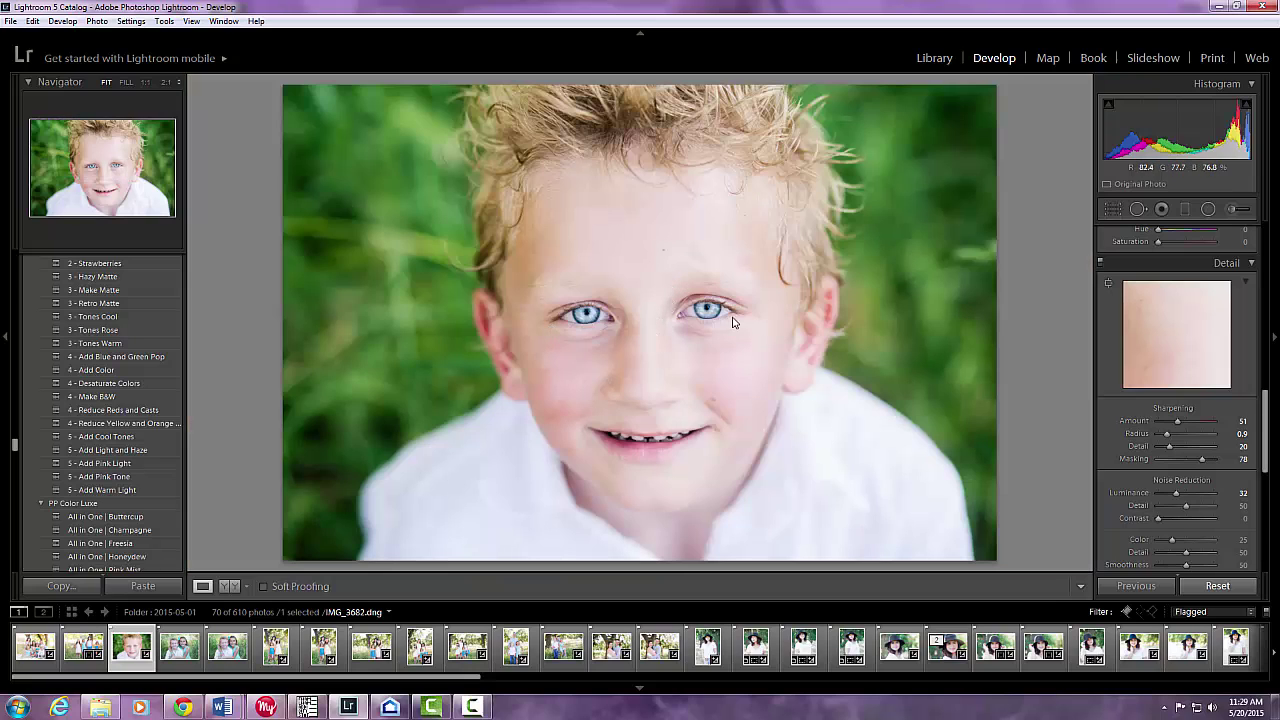
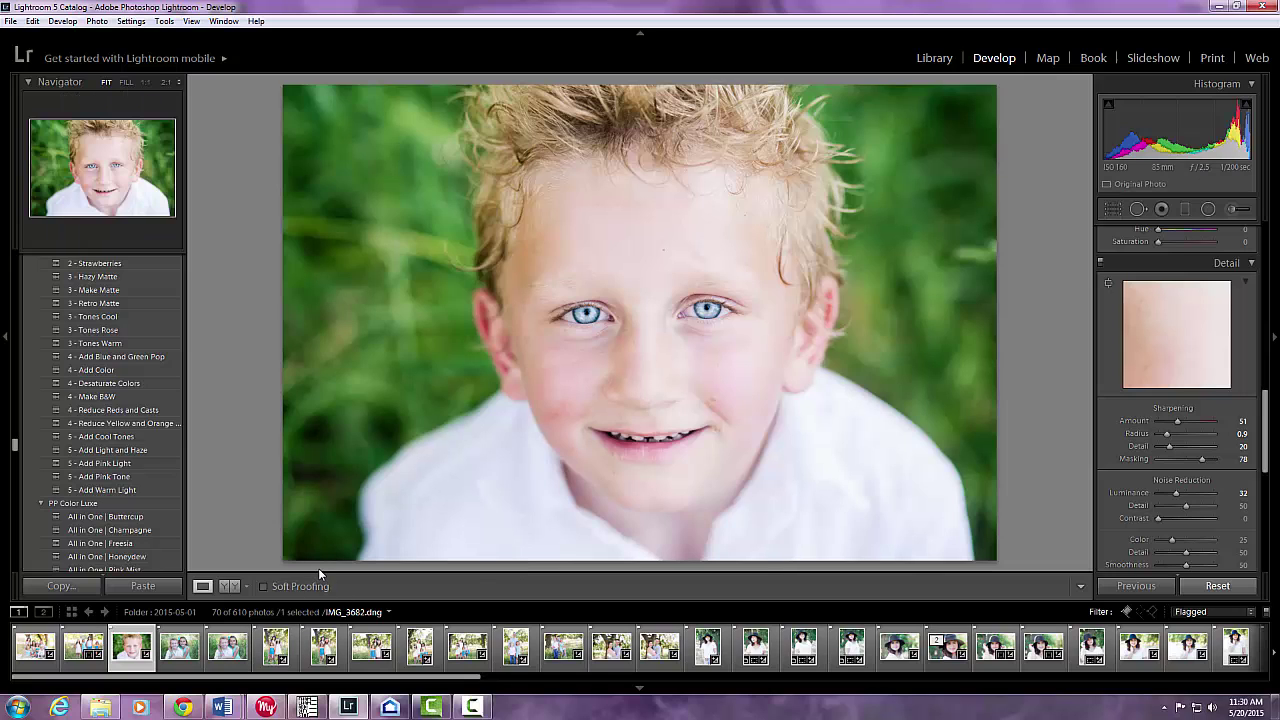
# Step: Add the brother-and-sister photos IMG_3693 and IMG_3698 to the selection and synchronize the settings of IMG_3682 to them
pyautogui.keyDown('ctrl'); pyautogui.click(184, 652); pyautogui.keyUp('ctrl')
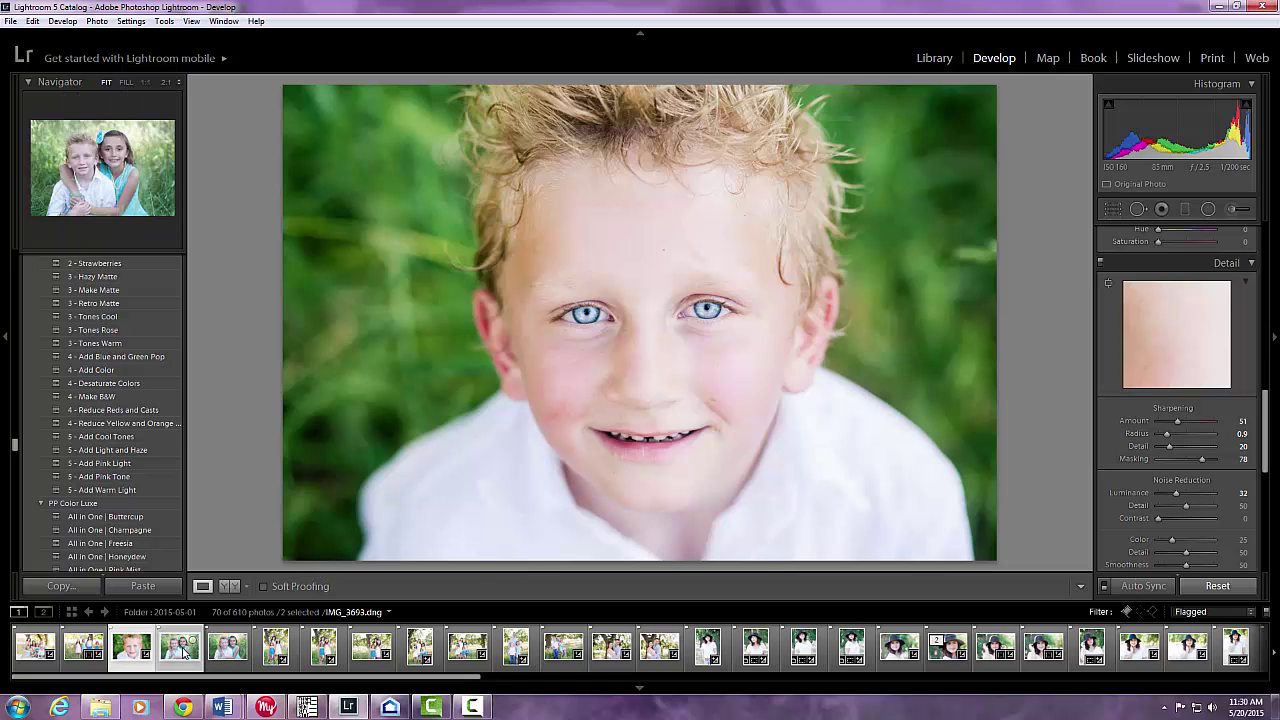
pyautogui.keyDown('ctrl'); pyautogui.click(228, 648); pyautogui.keyUp('ctrl')
pyautogui.click(131, 20)
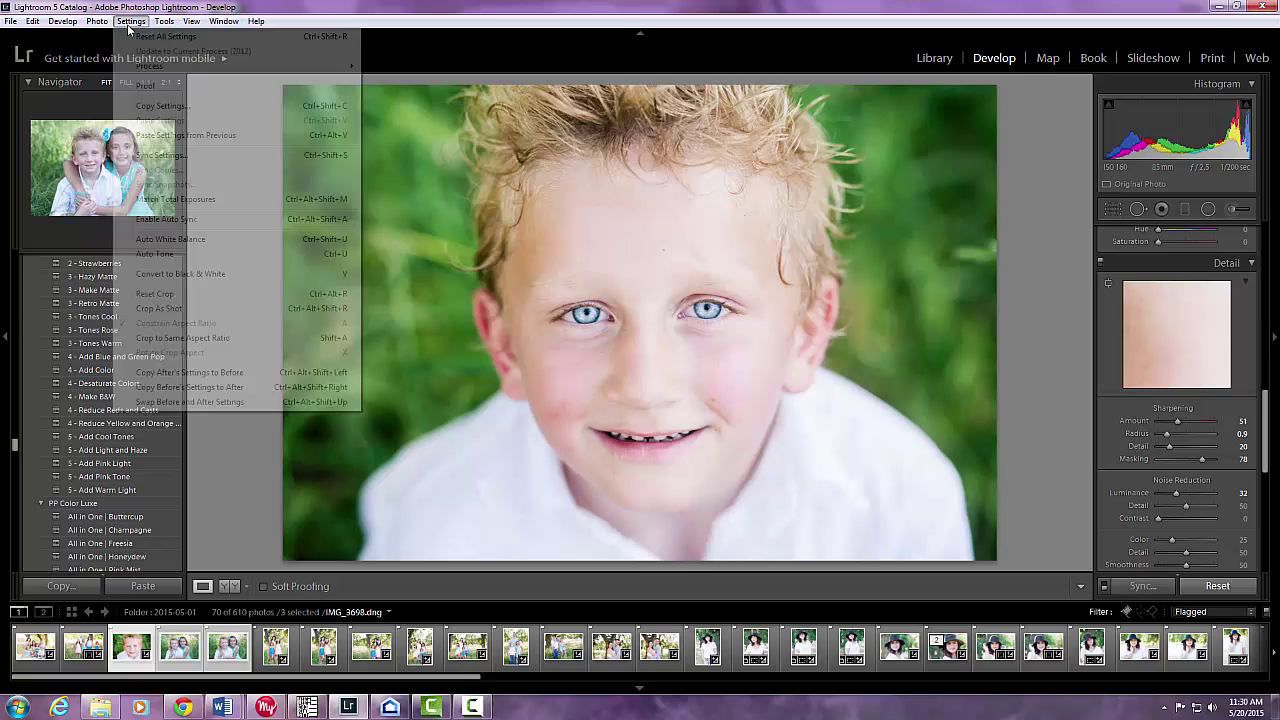
pyautogui.click(150, 155)
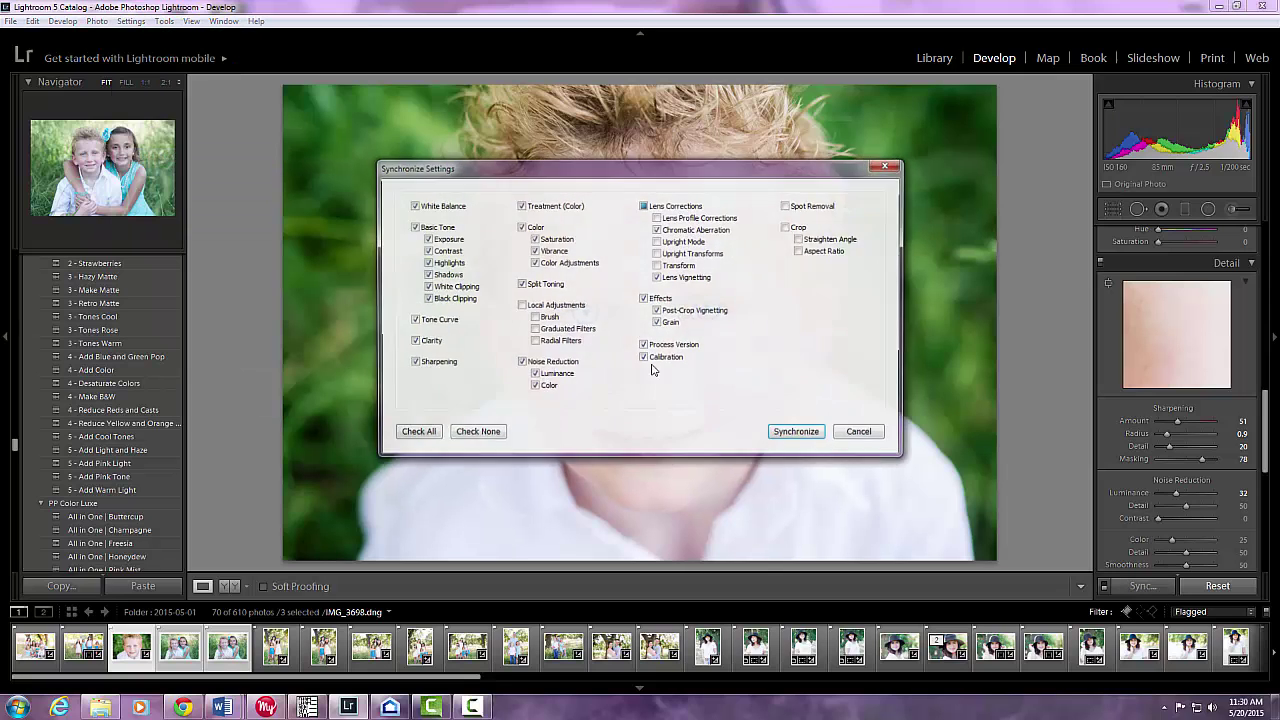
pyautogui.click(796, 431)
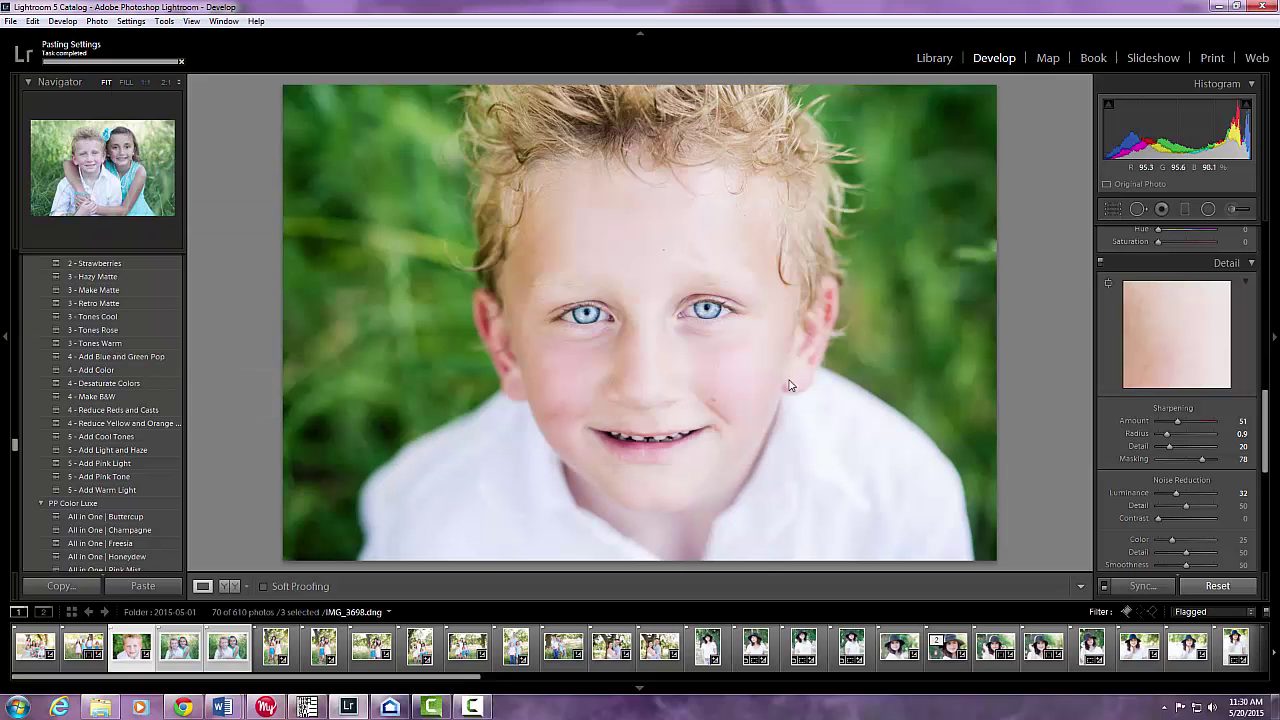
# Step: Open the brother-and-sister photo IMG_3693 and go back to its basic tone adjustments
pyautogui.click(176, 648)
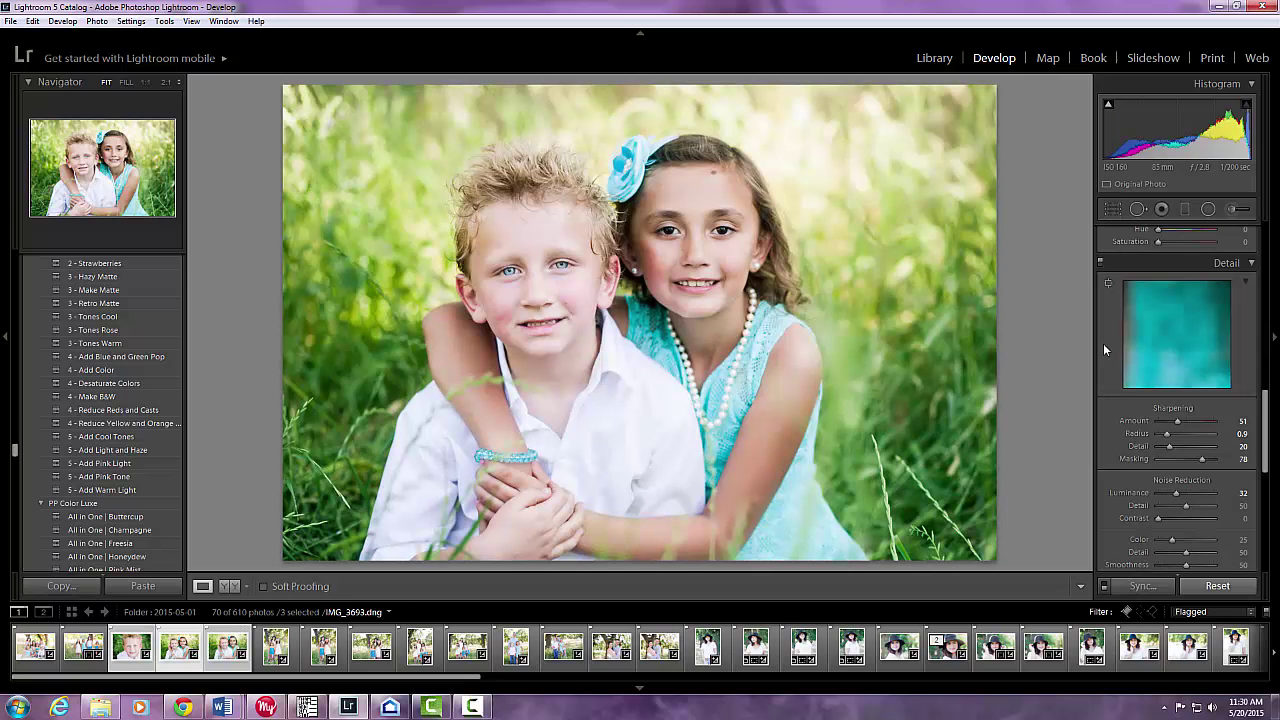
pyautogui.scroll(10, 1184, 410)
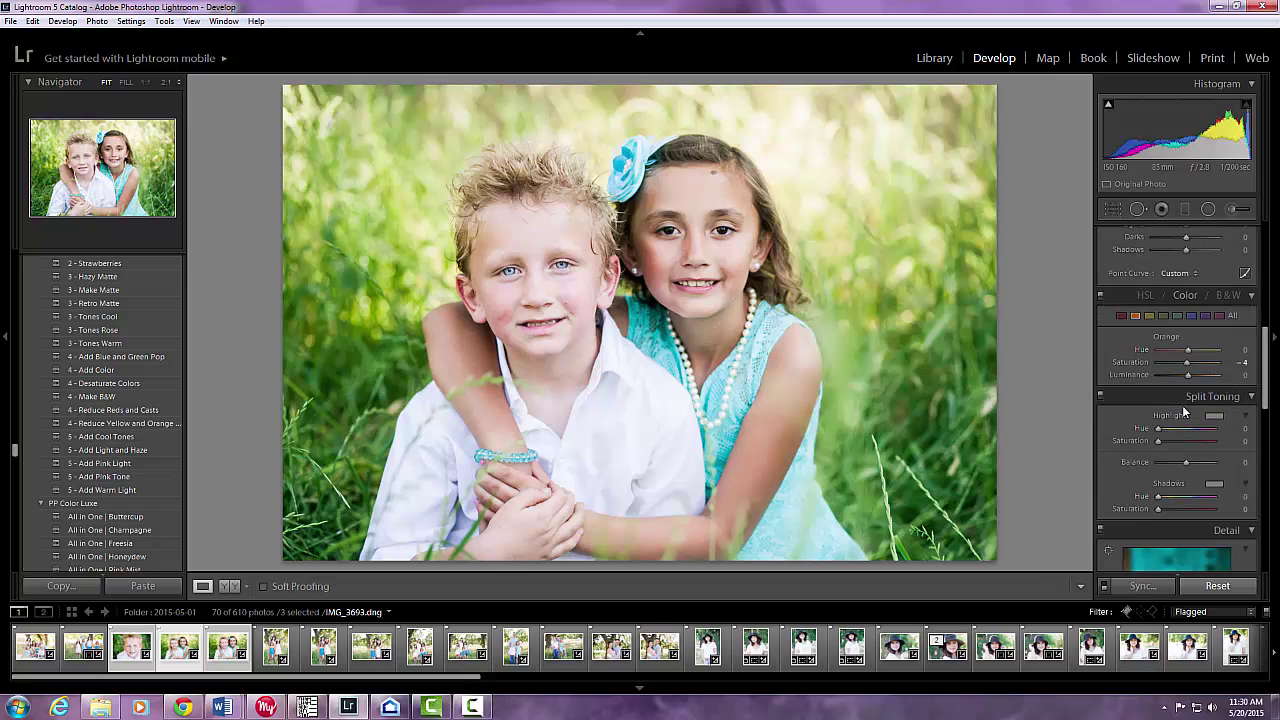
# Step: Set the photo's Exposure to +0.36 and Blacks to +14 in the Basic adjustments
pyautogui.scroll(2, 1192, 404)
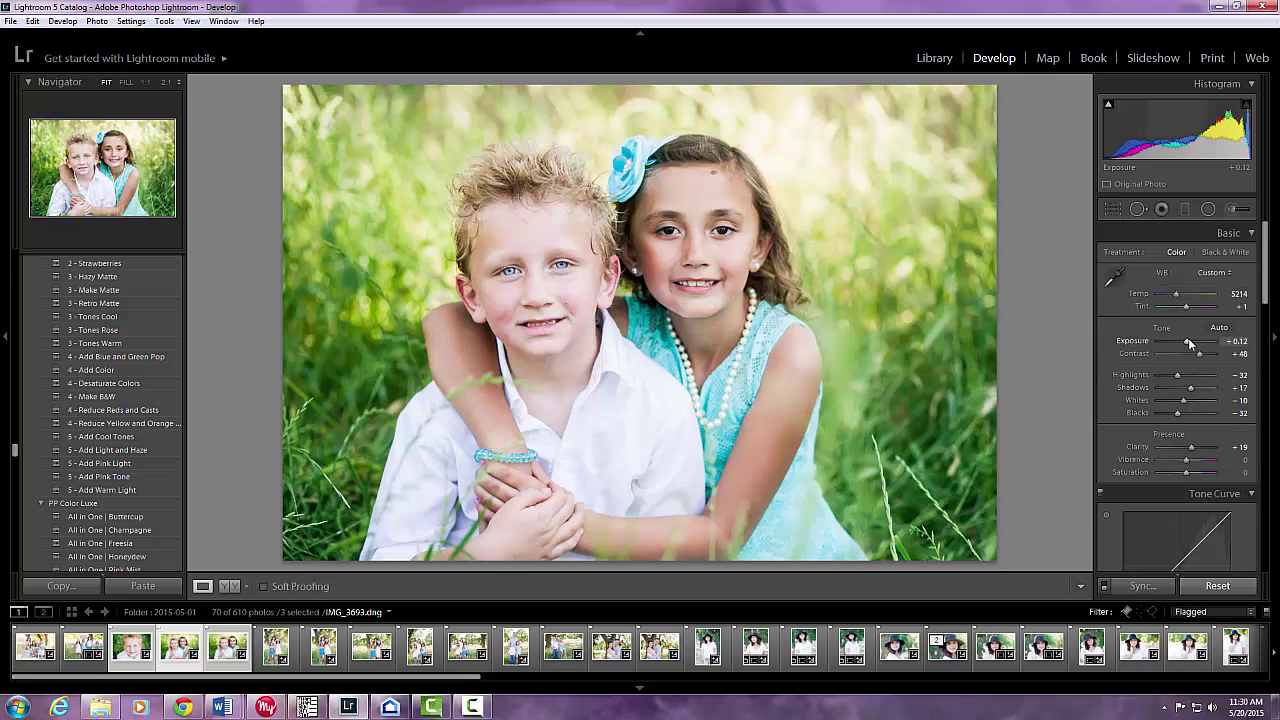
pyautogui.moveTo(1187, 345); pyautogui.dragTo(1189, 345)
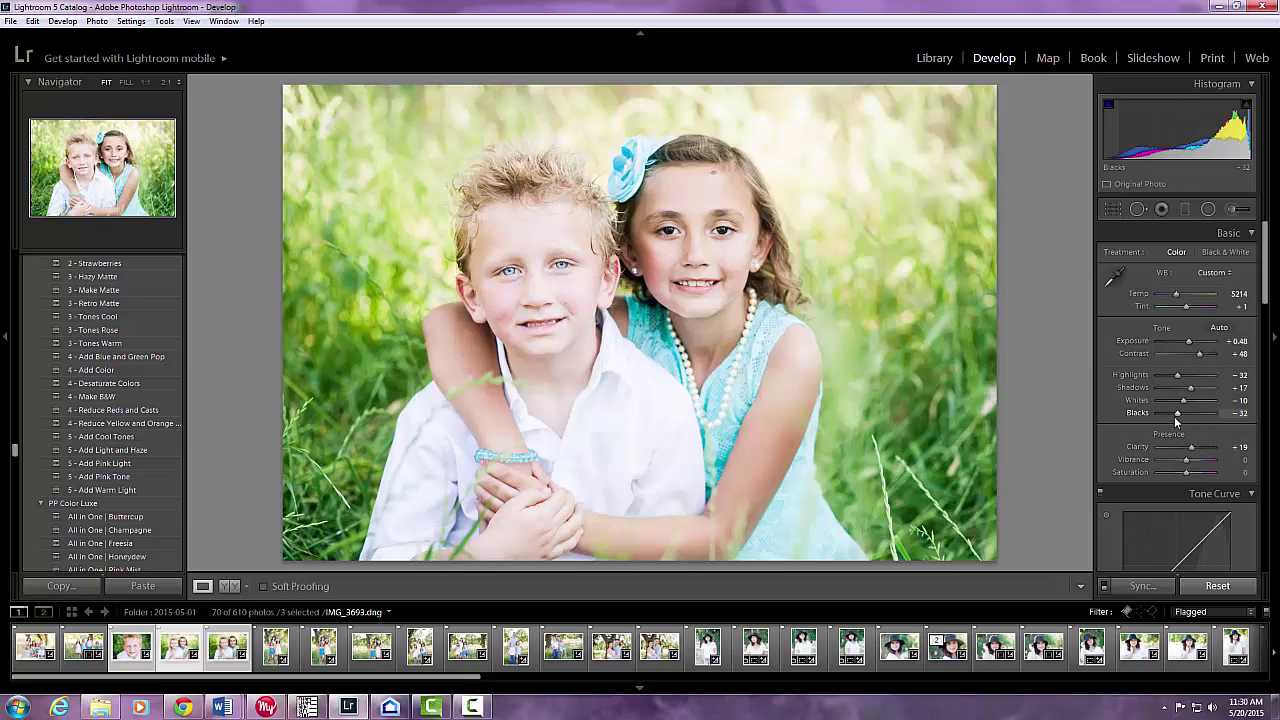
pyautogui.moveTo(1177, 414); pyautogui.dragTo(1189, 418)
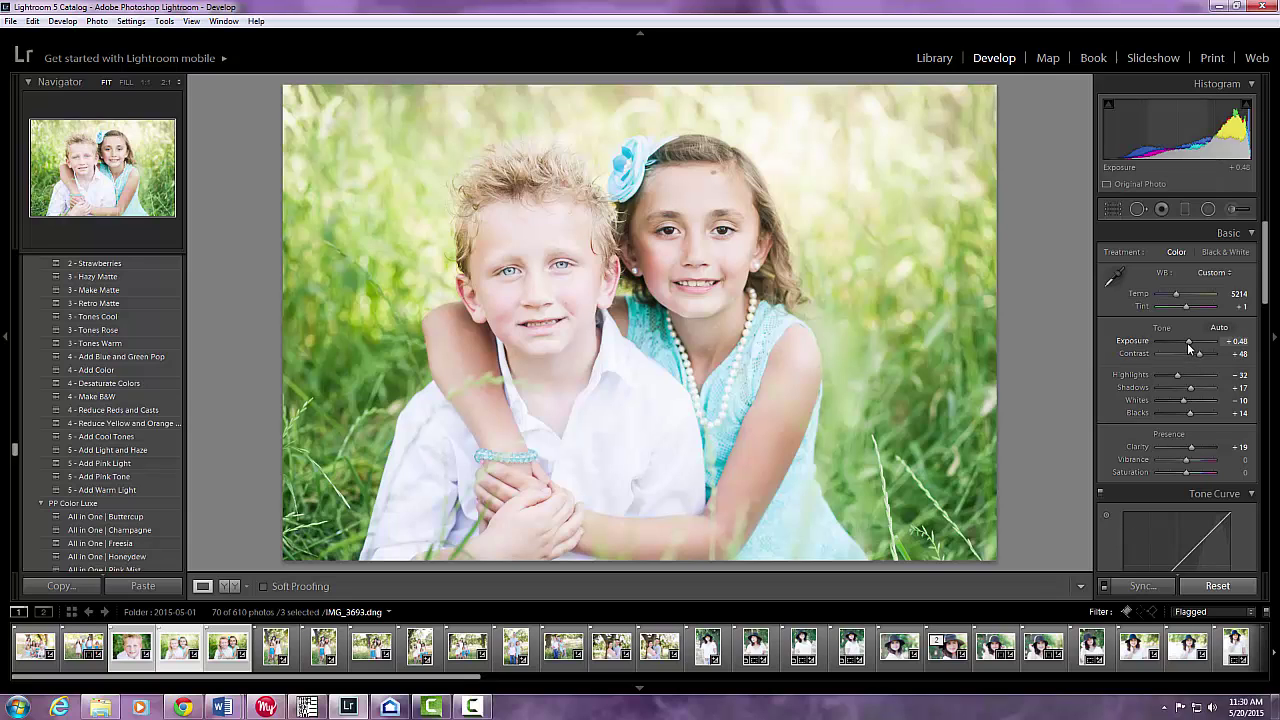
pyautogui.moveTo(1189, 343); pyautogui.dragTo(1187, 343)
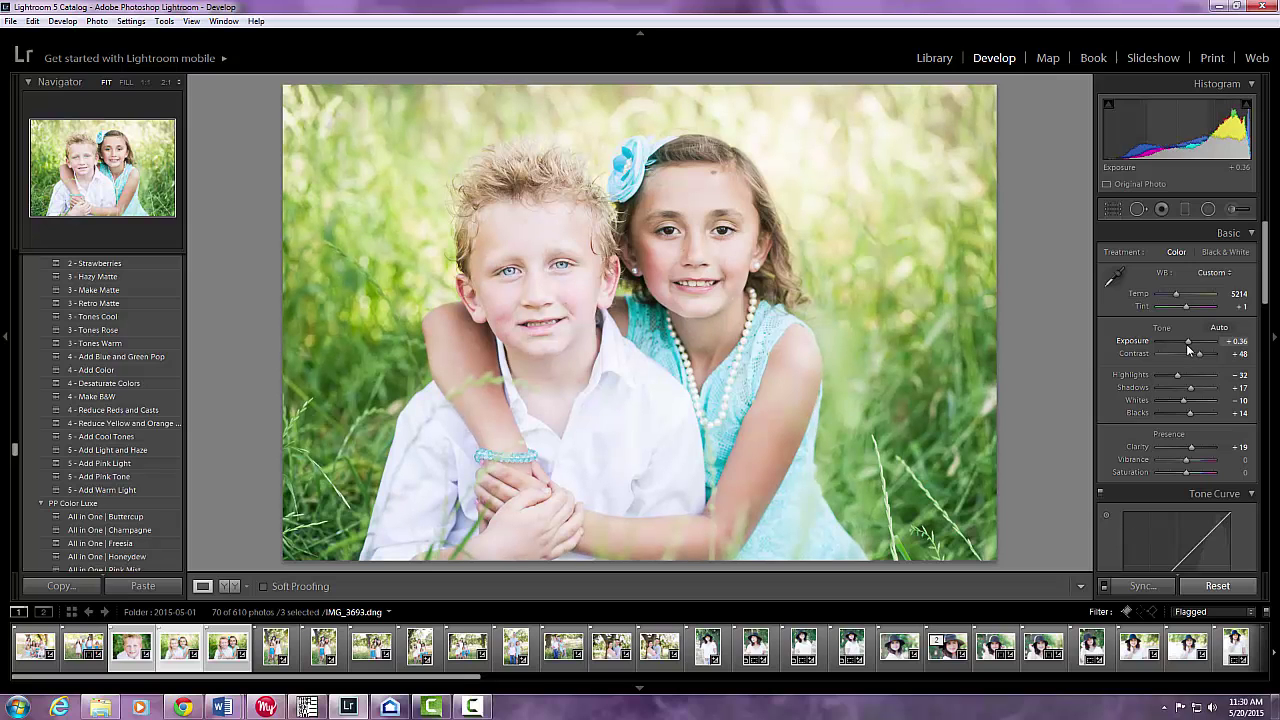
# Step: Adjust the photo's yellow color range to Saturation -16 and Luminance +7
pyautogui.scroll(-3, 1188, 347)
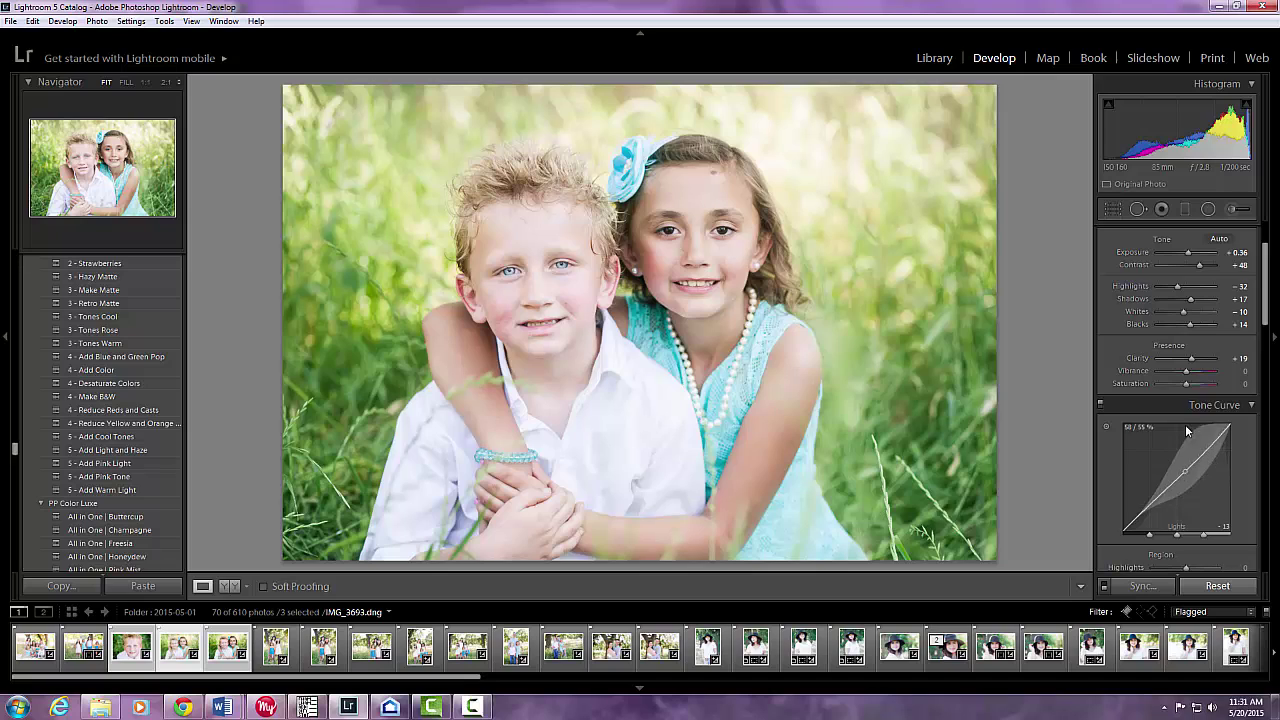
pyautogui.scroll(-10, 1184, 420)
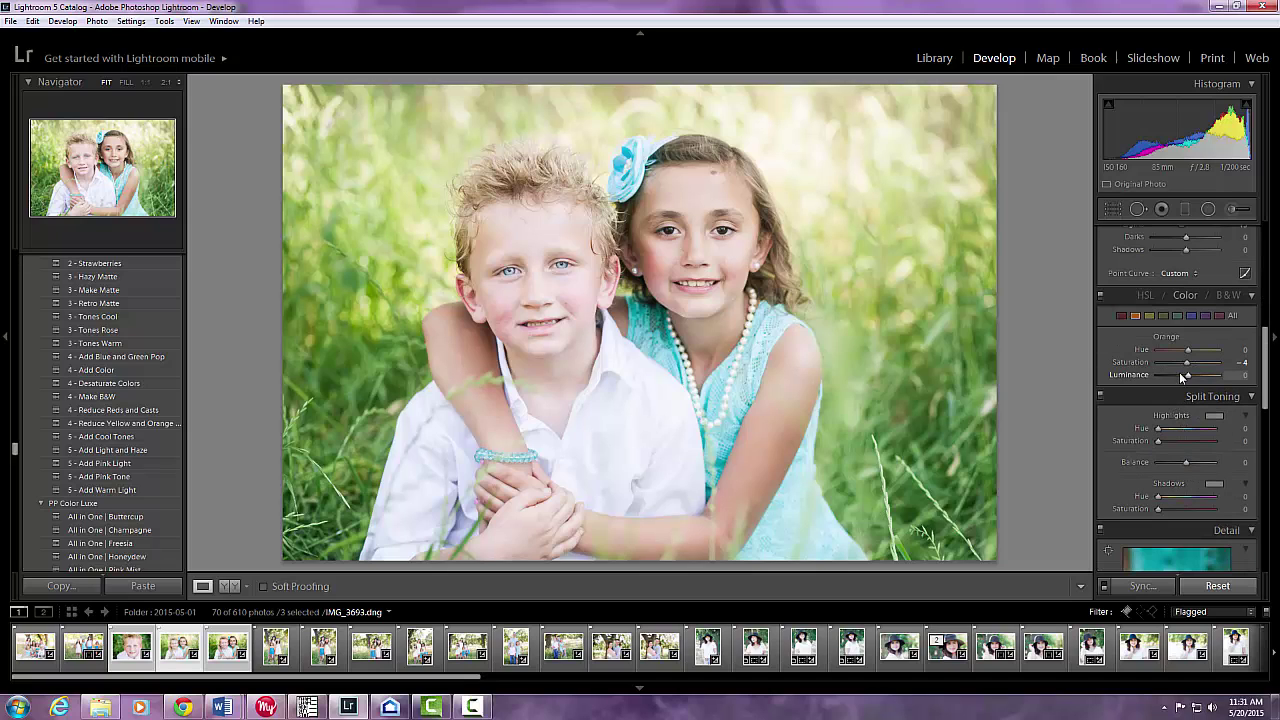
pyautogui.moveTo(1186, 362); pyautogui.dragTo(1189, 377)
pyautogui.click(1150, 316)
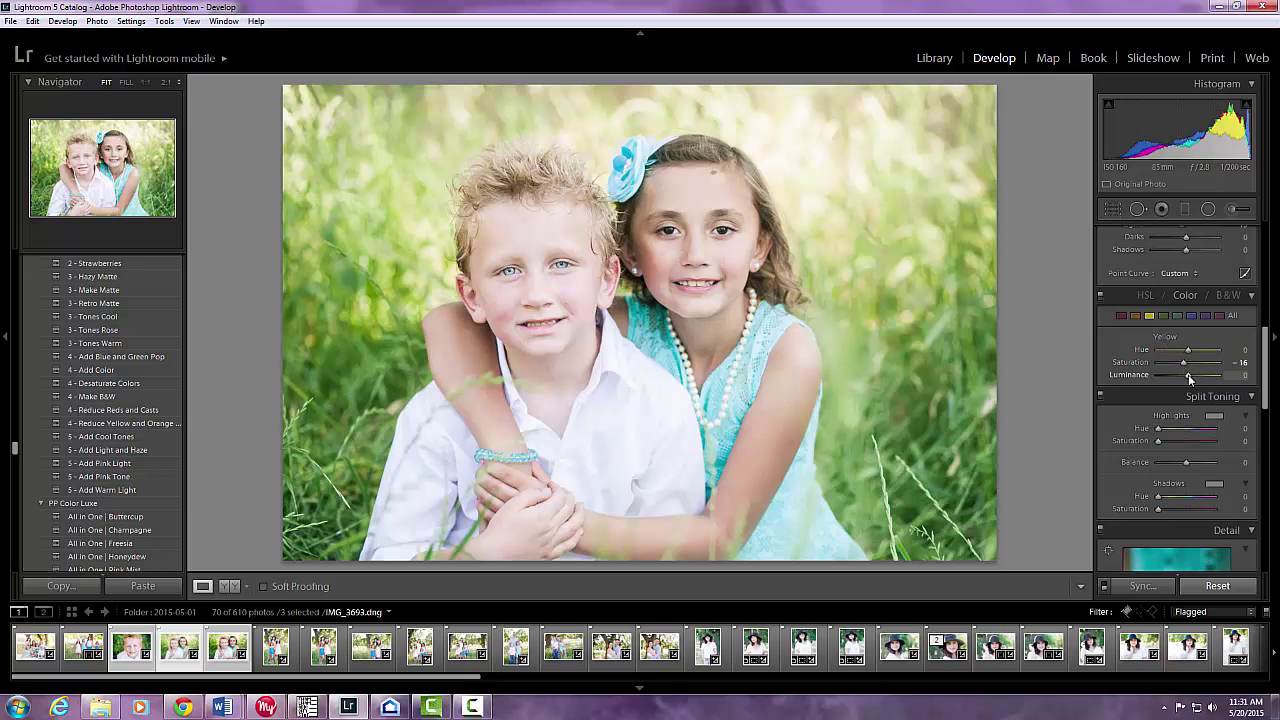
pyautogui.moveTo(1192, 379); pyautogui.dragTo(1194, 381)
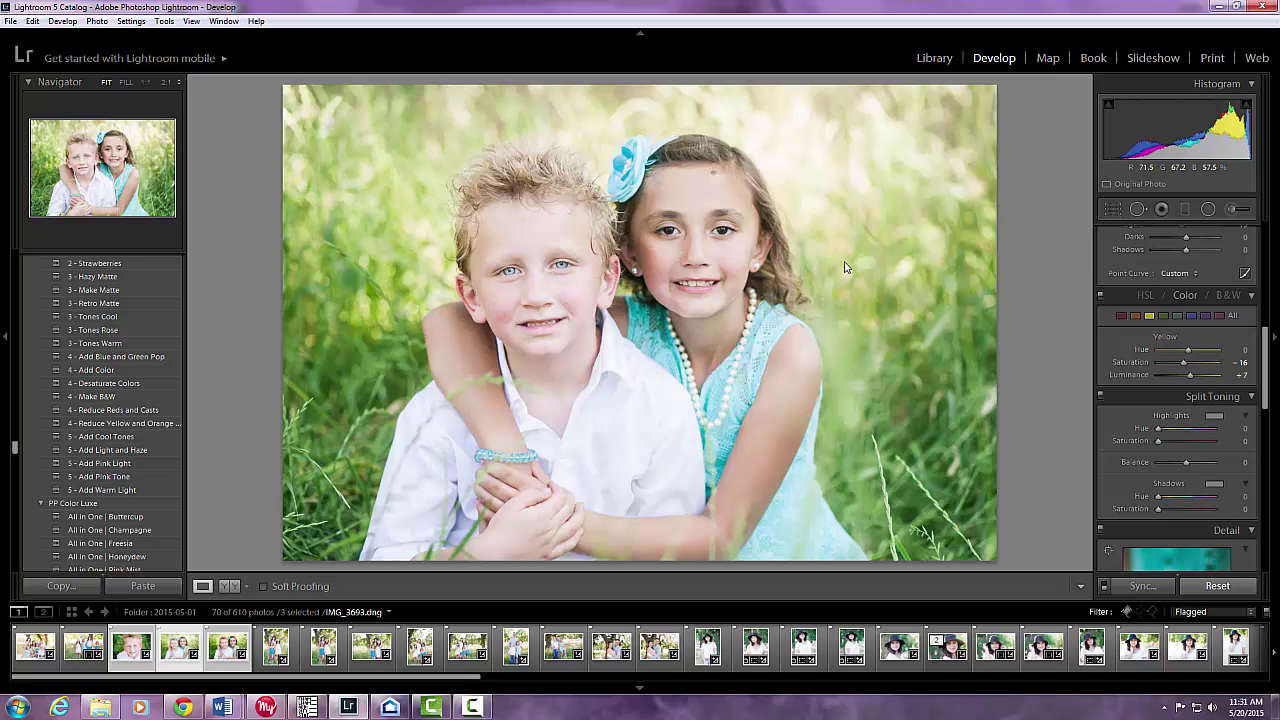
# Step: Activate the Adjustment Brush with the 4-5 PP Skin Smooth effect and reduce the brush size to 4.0
pyautogui.click(1228, 210)
pyautogui.press('[')
pyautogui.press('[')
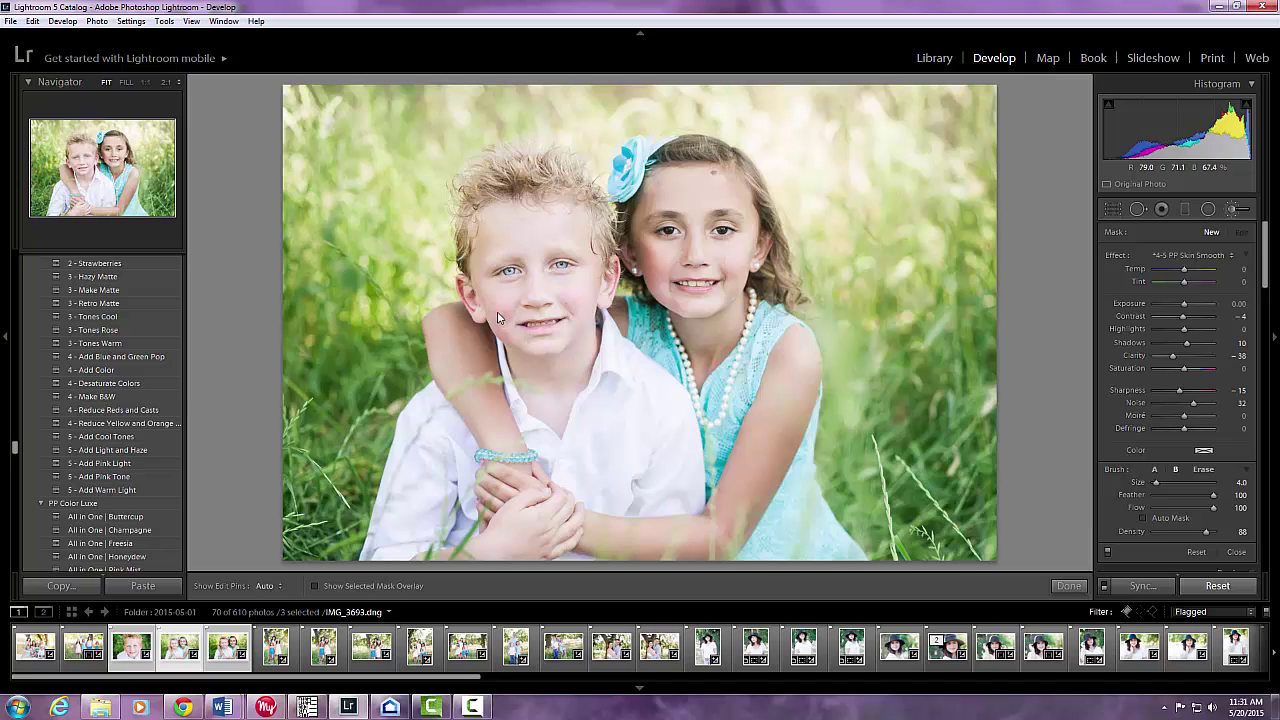
pyautogui.press('h')
pyautogui.press('h')
pyautogui.click(747, 311)
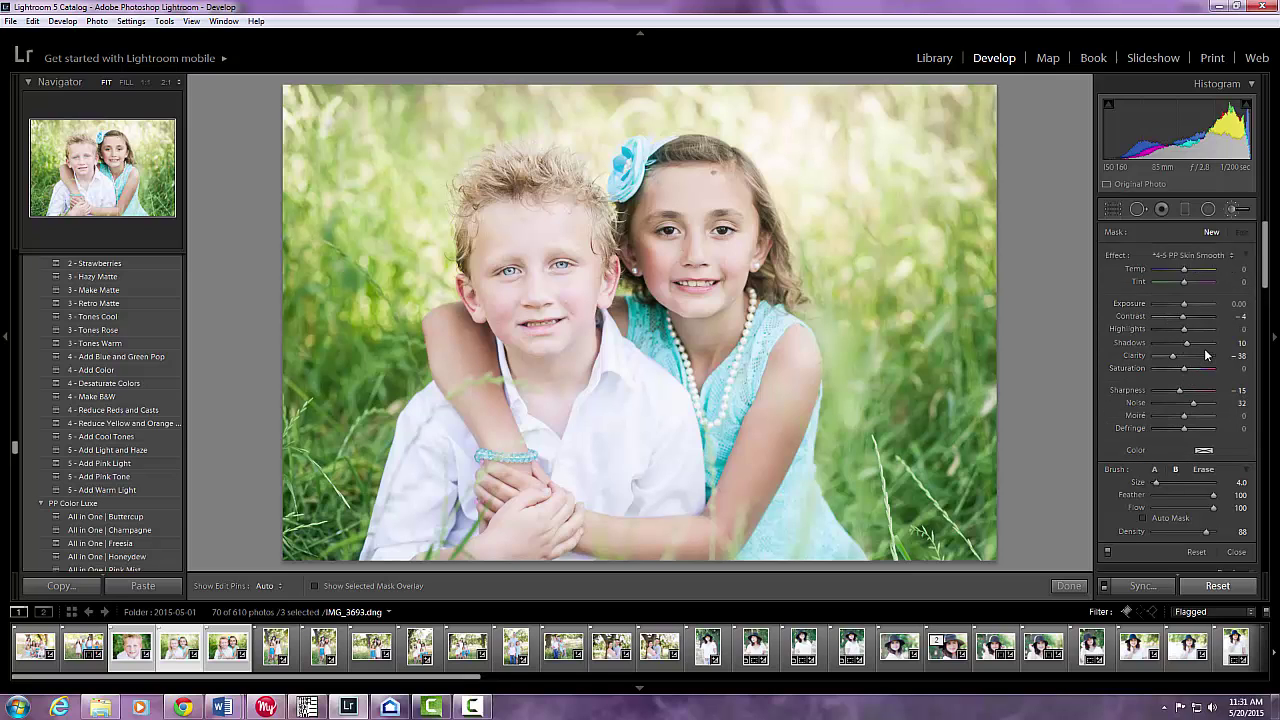
# Step: Paint the 4-5 PP Fix Casts Blue effect over the boy's white shirt beside the turquoise dress, and close the Adjustment Brush
pyautogui.click(1232, 258)
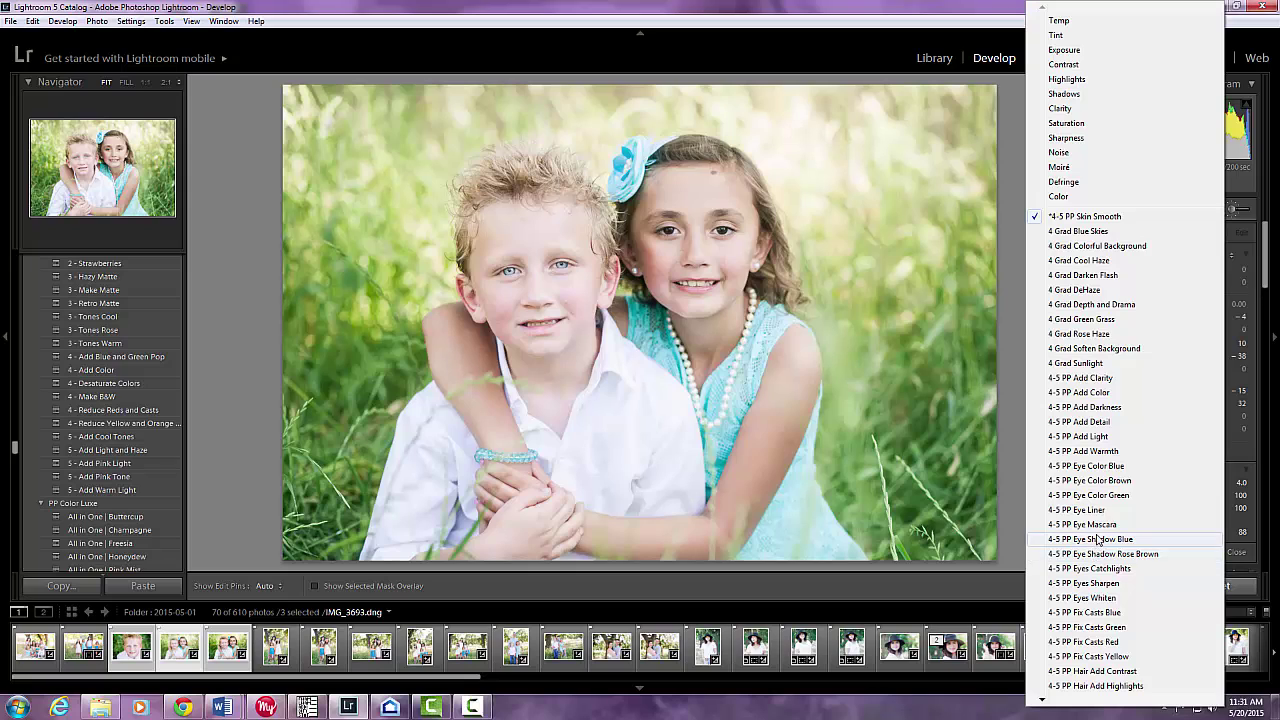
pyautogui.click(1088, 612)
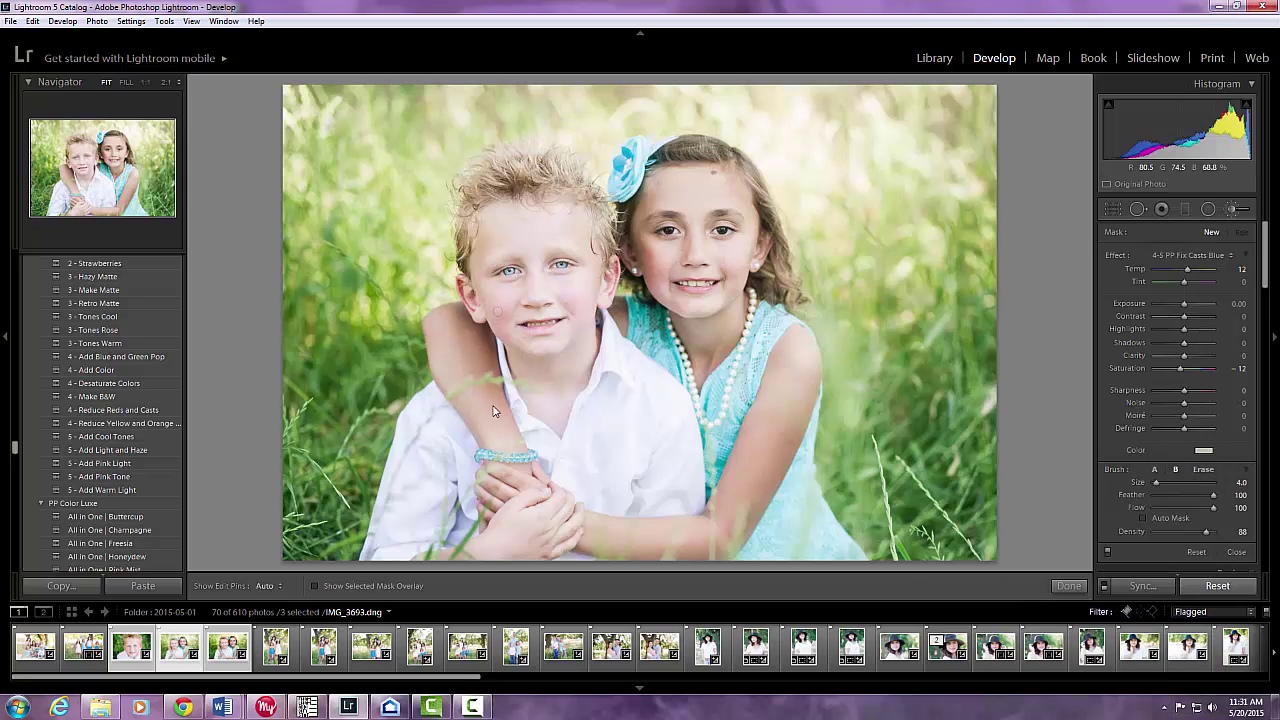
pyautogui.press('h')
pyautogui.press('h')
pyautogui.moveTo(626, 374); pyautogui.dragTo(602, 486)
pyautogui.press('h')
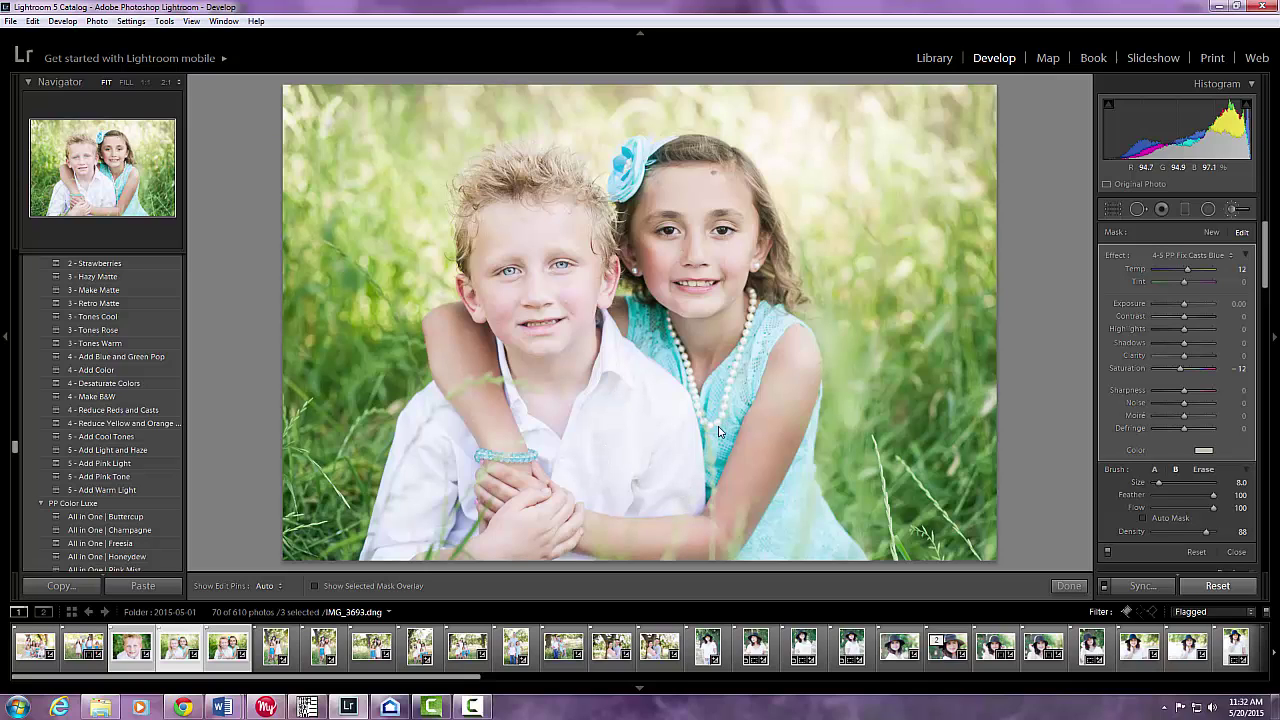
pyautogui.press('h')
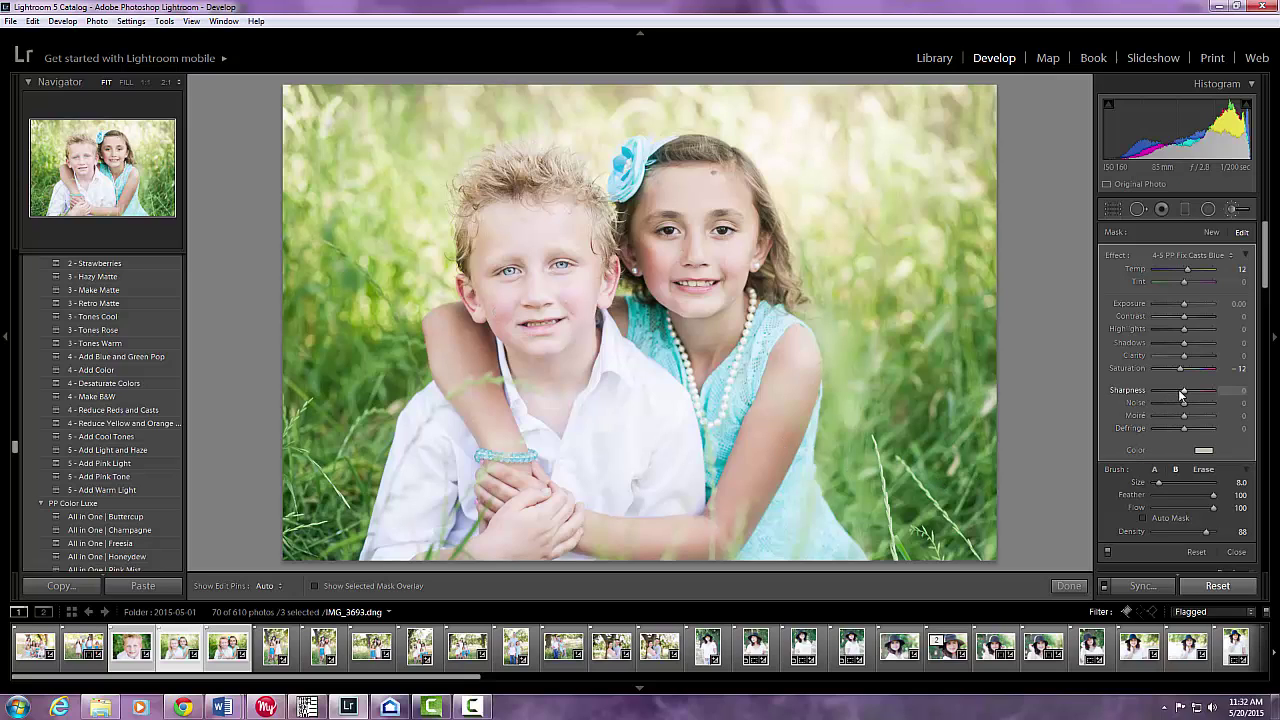
pyautogui.click(1238, 553)
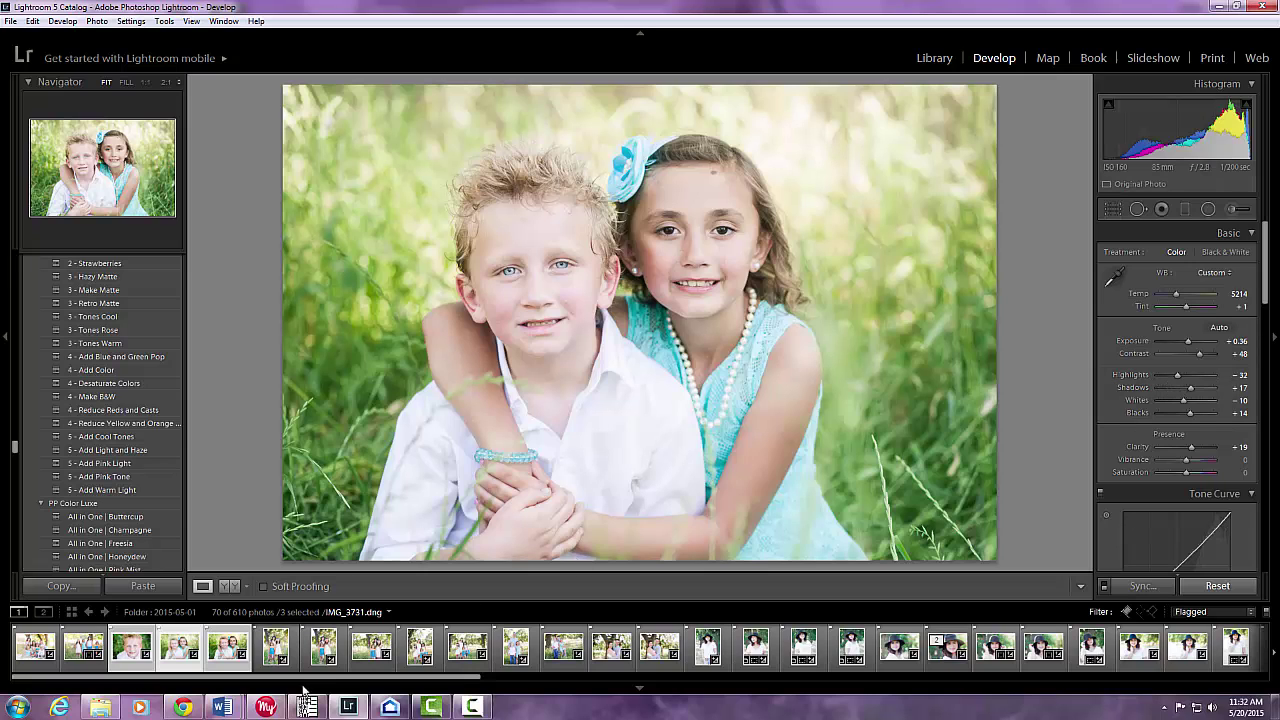
# Step: Synchronize the develop settings of IMG_3693 to the similar photo IMG_3698 of the same two children
pyautogui.click(219, 657)
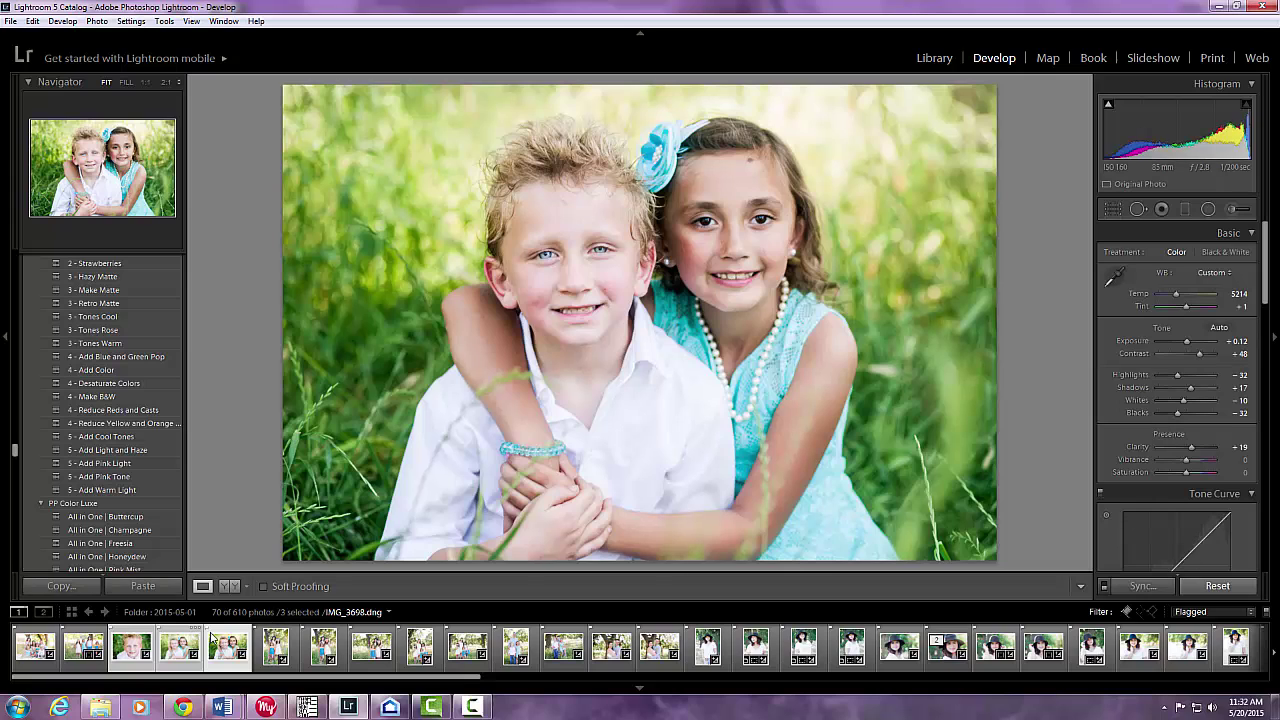
pyautogui.press('Right')
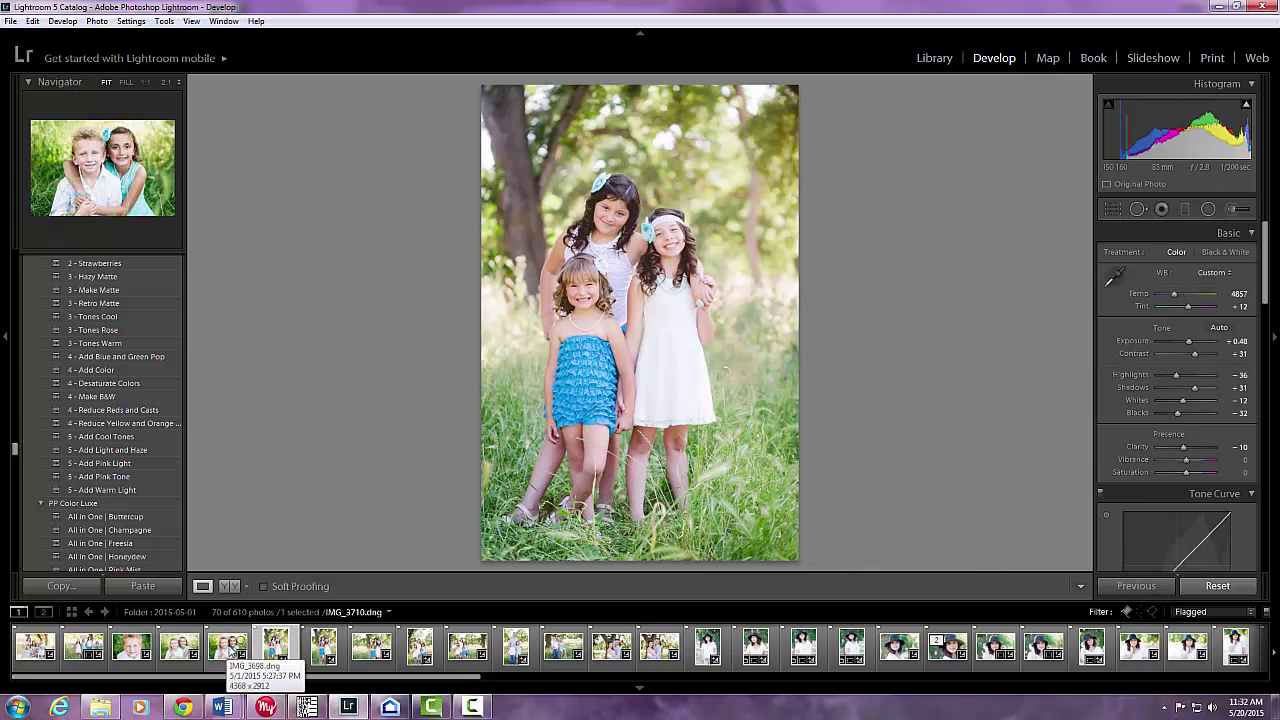
pyautogui.click(188, 652)
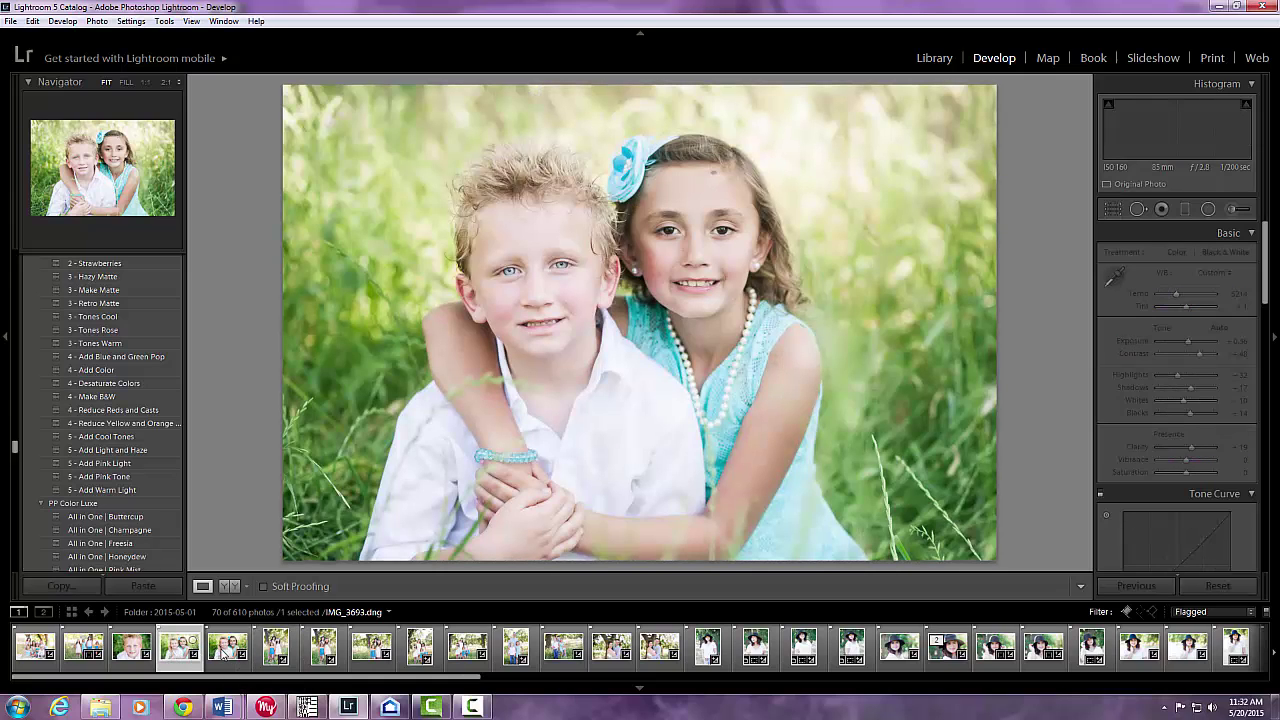
pyautogui.keyDown('ctrl'); pyautogui.click(227, 650); pyautogui.keyUp('ctrl')
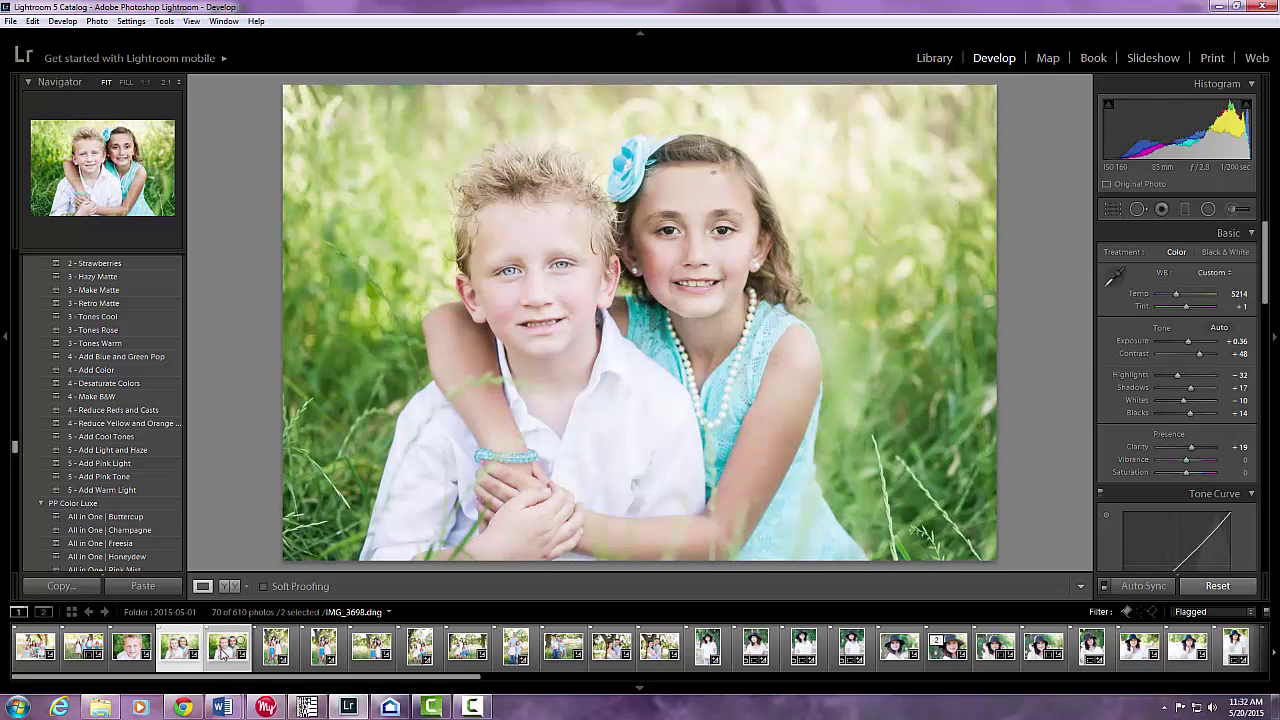
pyautogui.click(131, 21)
pyautogui.click(158, 155)
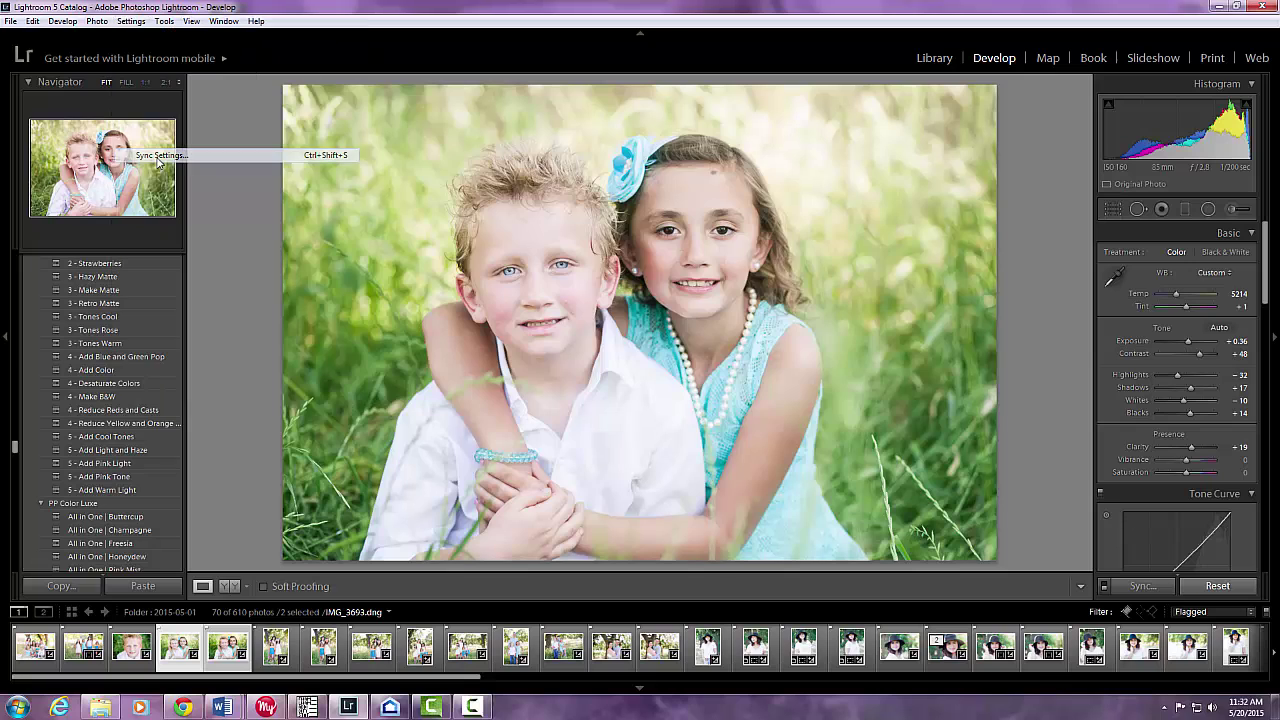
pyautogui.click(797, 432)
pyautogui.click(227, 648)
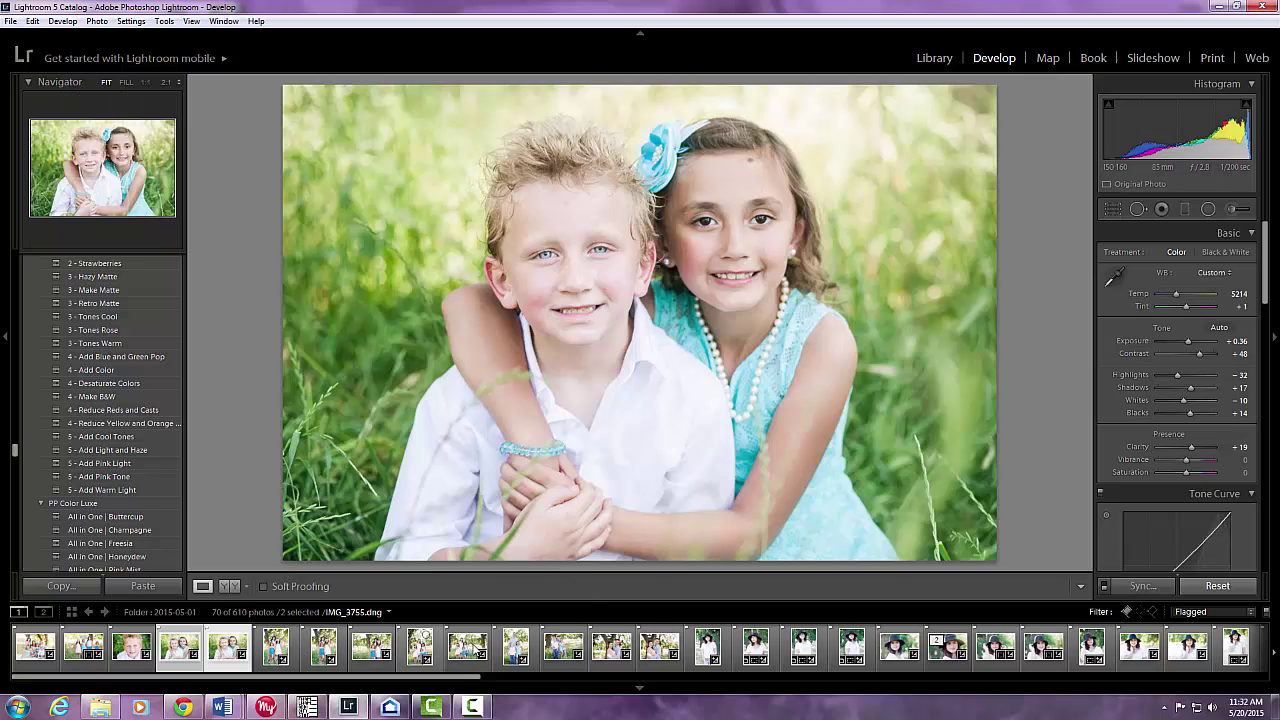
# Step: Look through the session's edited couple, children and family portraits to check their color and exposure
pyautogui.click(612, 650)
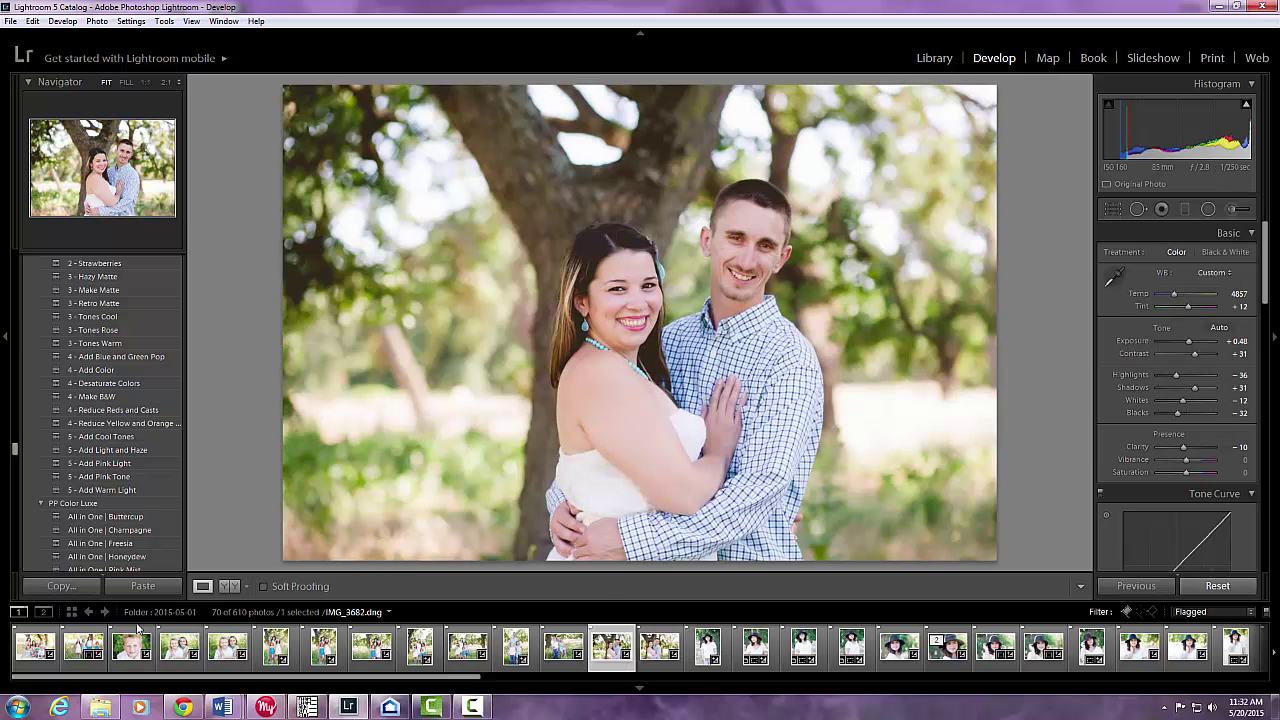
pyautogui.click(84, 648)
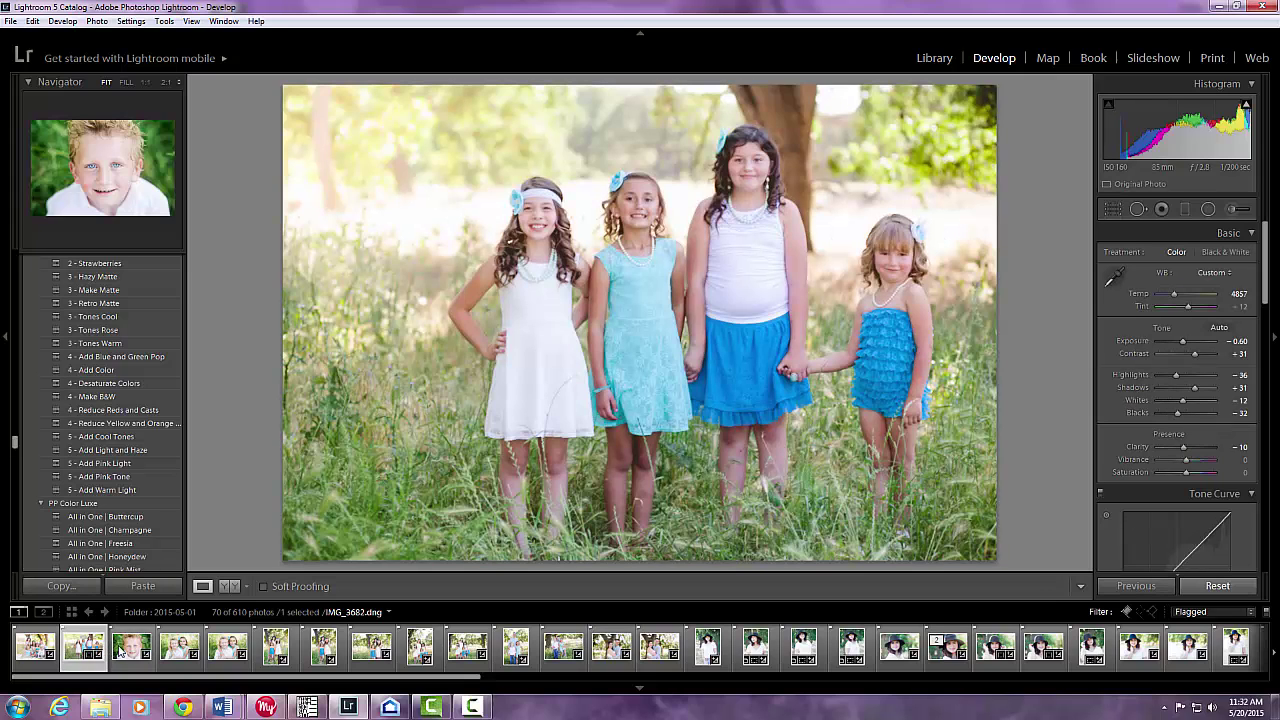
pyautogui.click(131, 648)
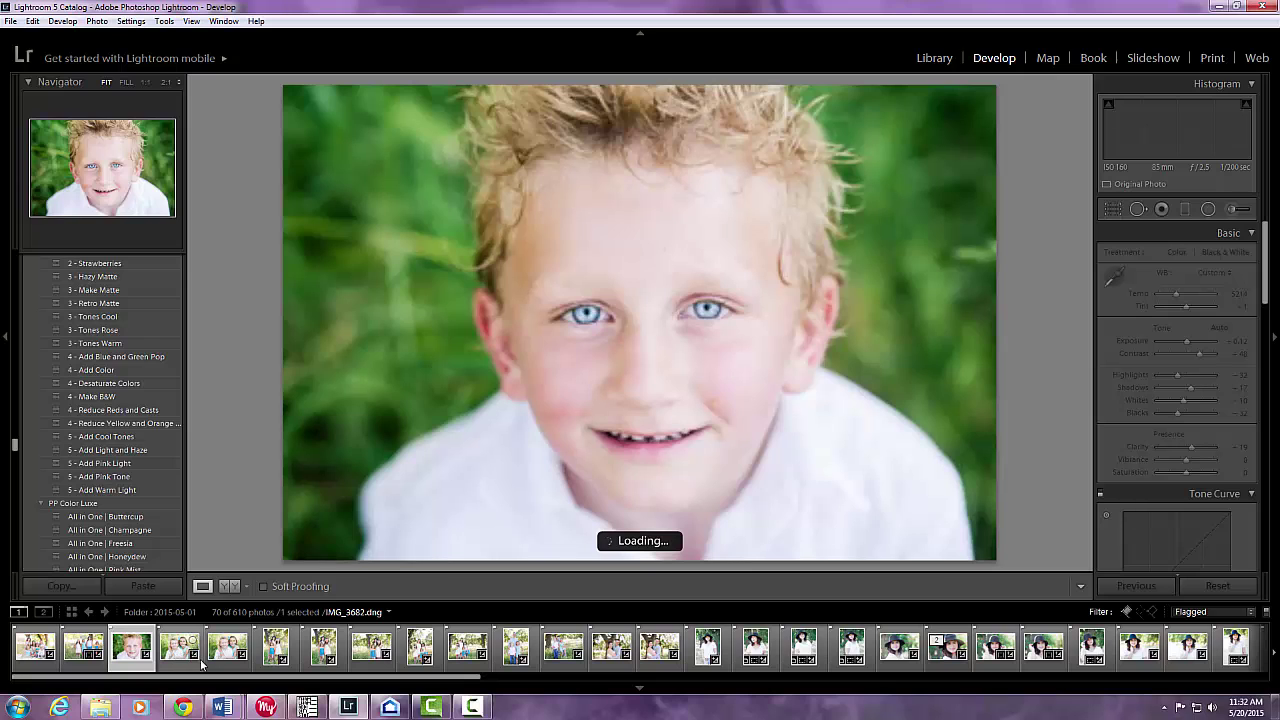
pyautogui.click(228, 648)
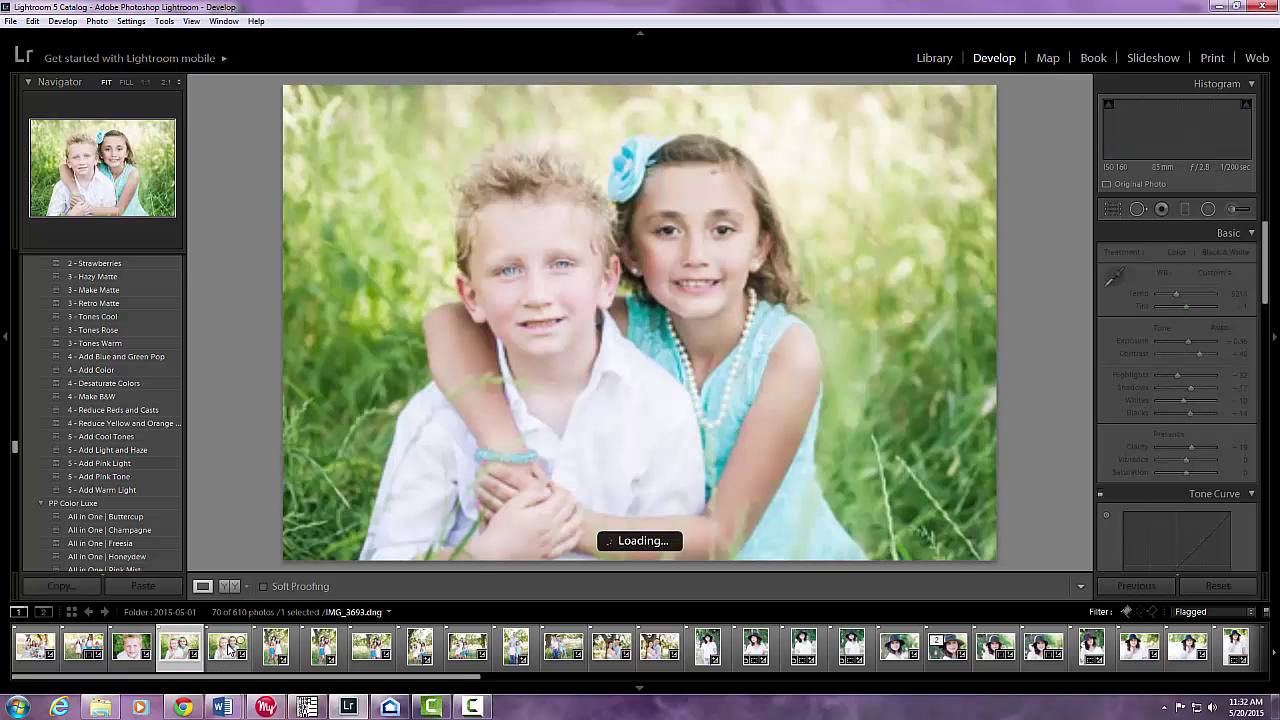
pyautogui.click(281, 659)
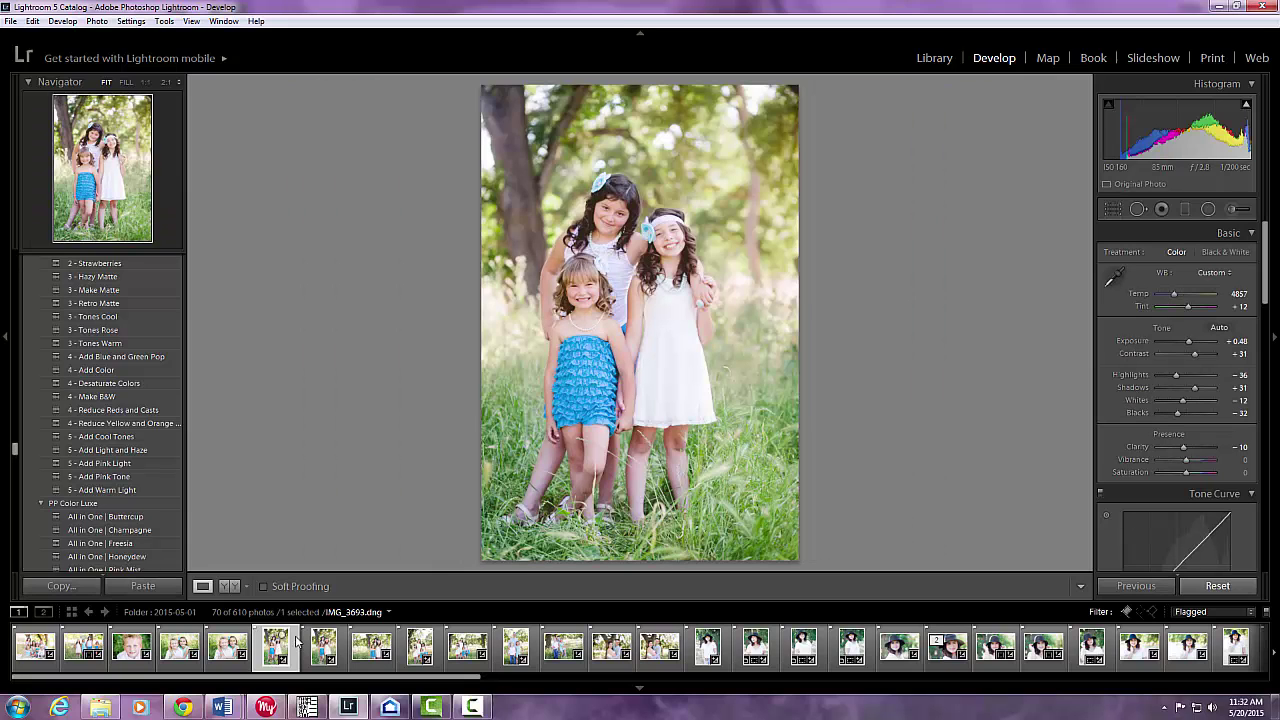
pyautogui.click(325, 650)
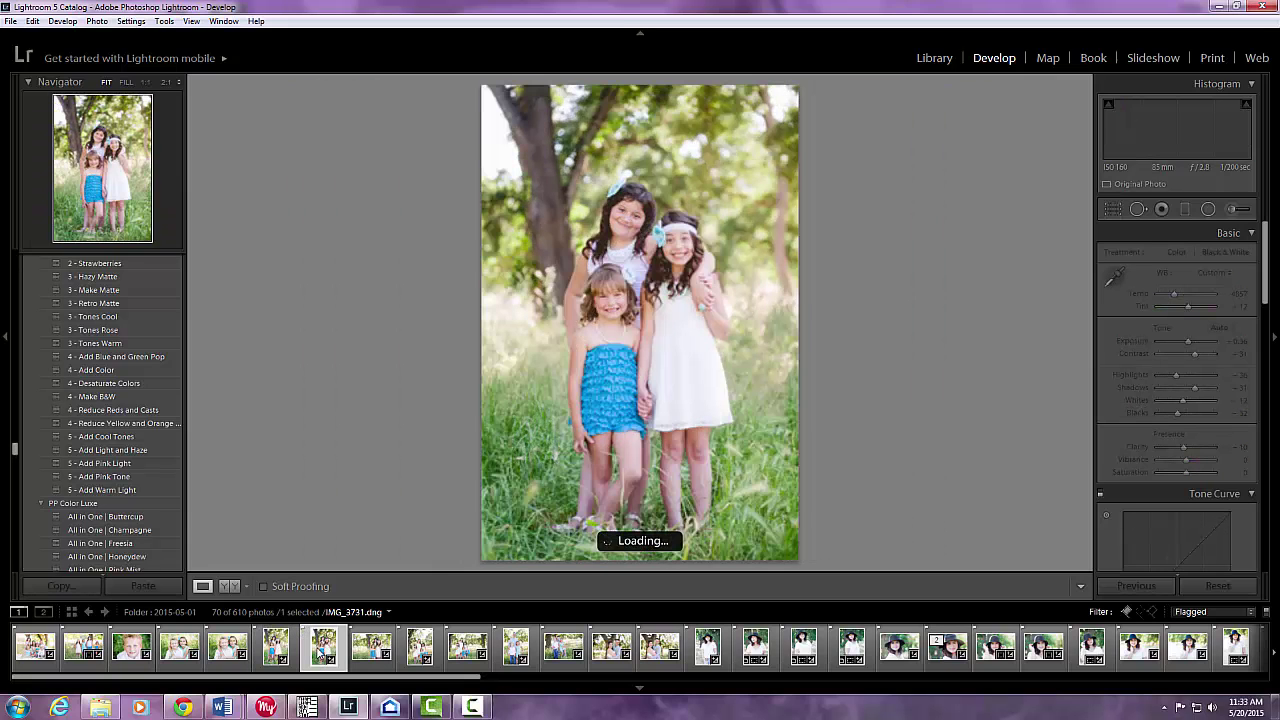
pyautogui.click(368, 652)
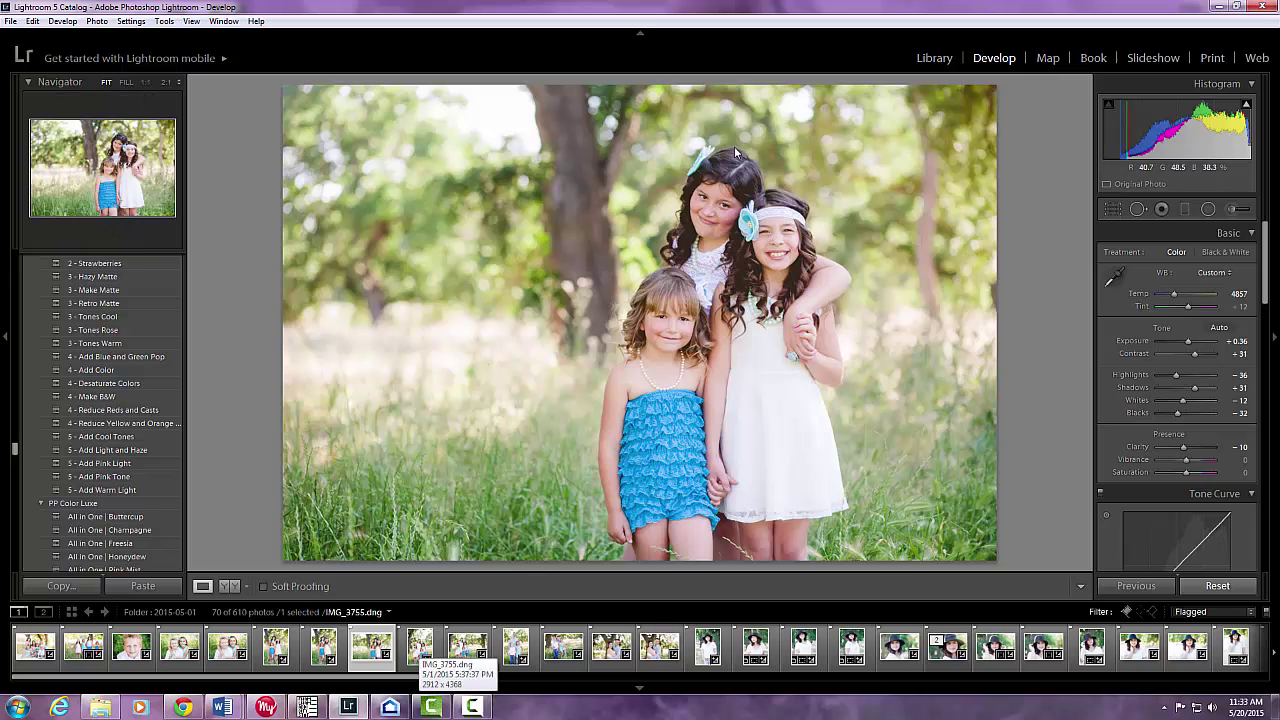
pyautogui.click(425, 643)
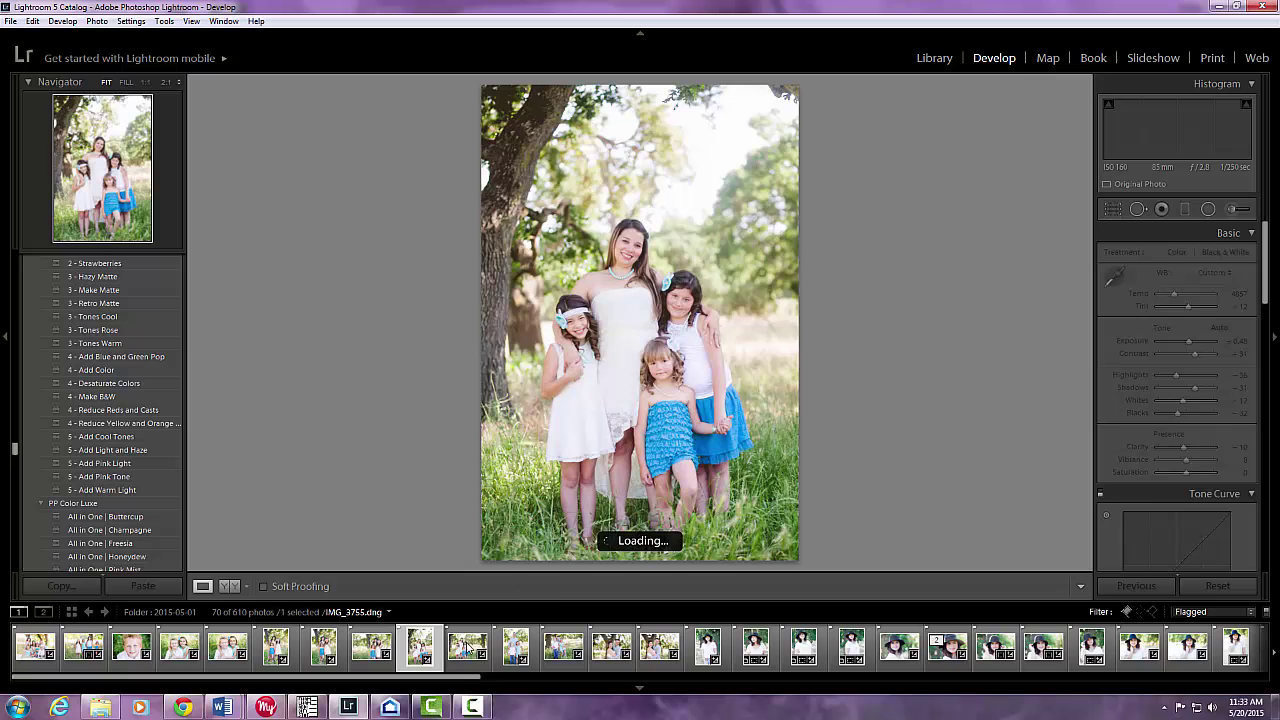
pyautogui.click(465, 648)
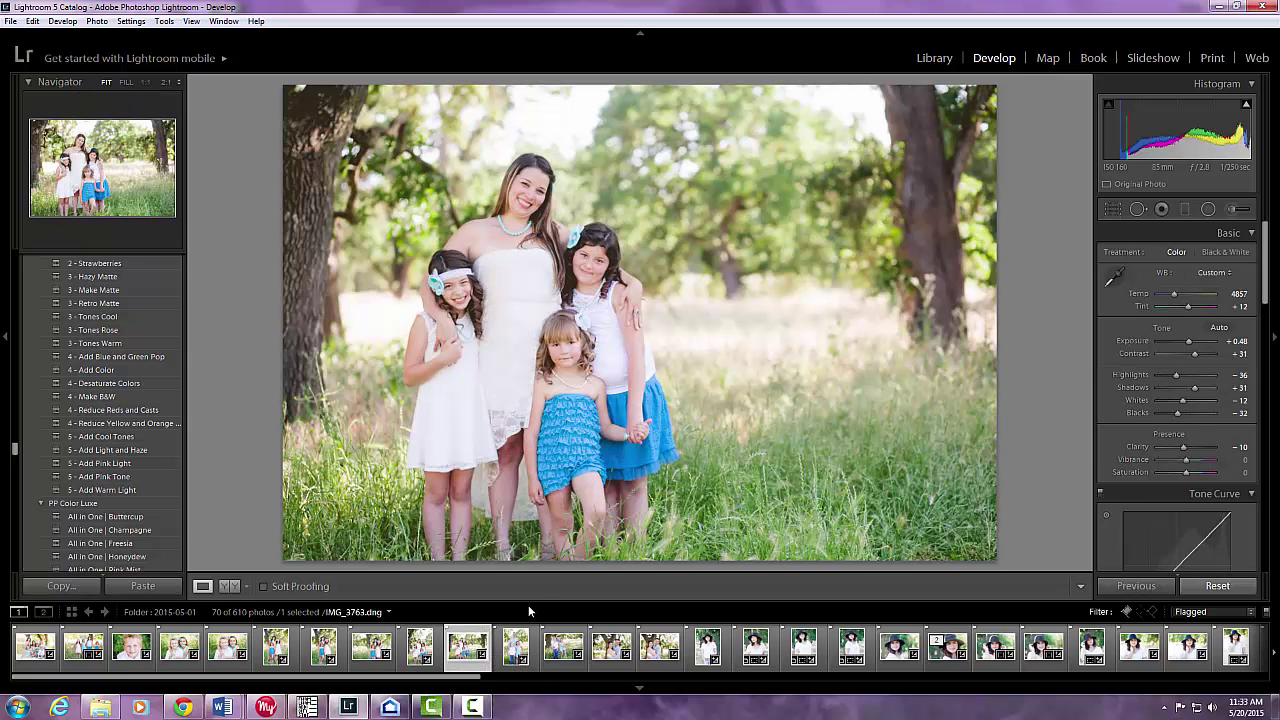
# Step: Open IMG_3778 of the father with two children and activate the Adjustment Brush with the 4-5 PP Add Darkness effect
pyautogui.click(514, 646)
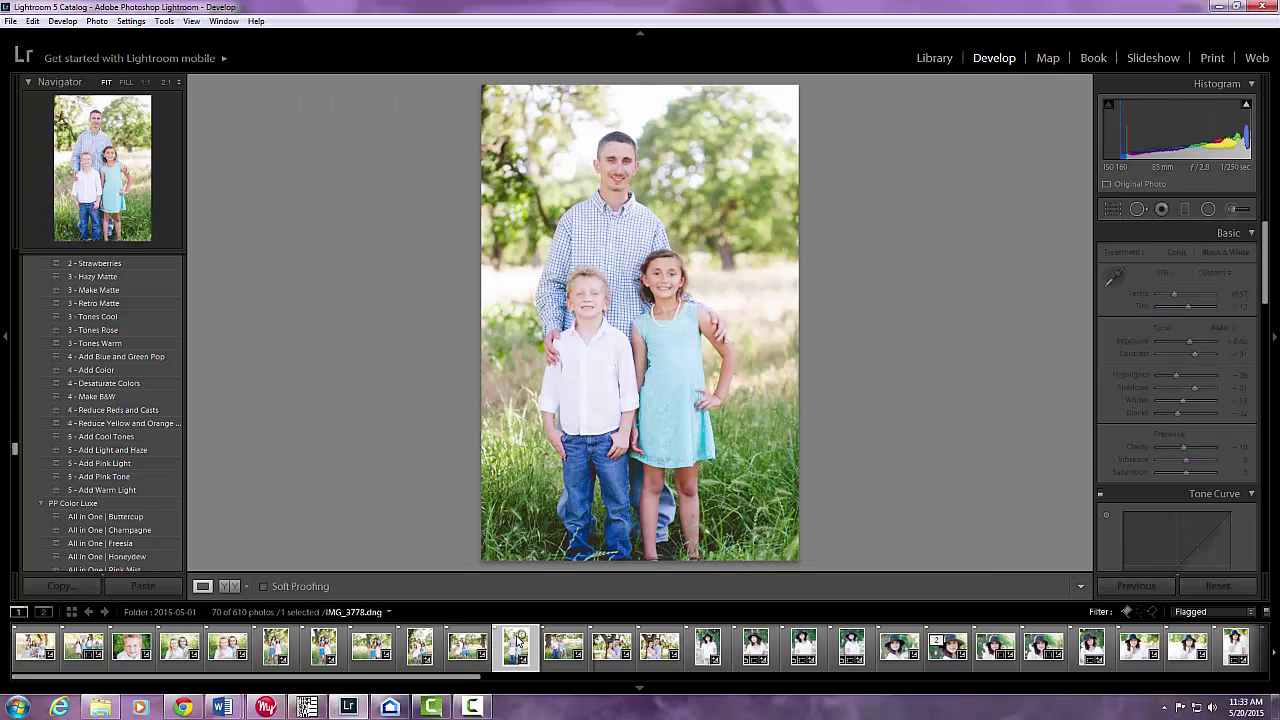
pyautogui.click(597, 302)
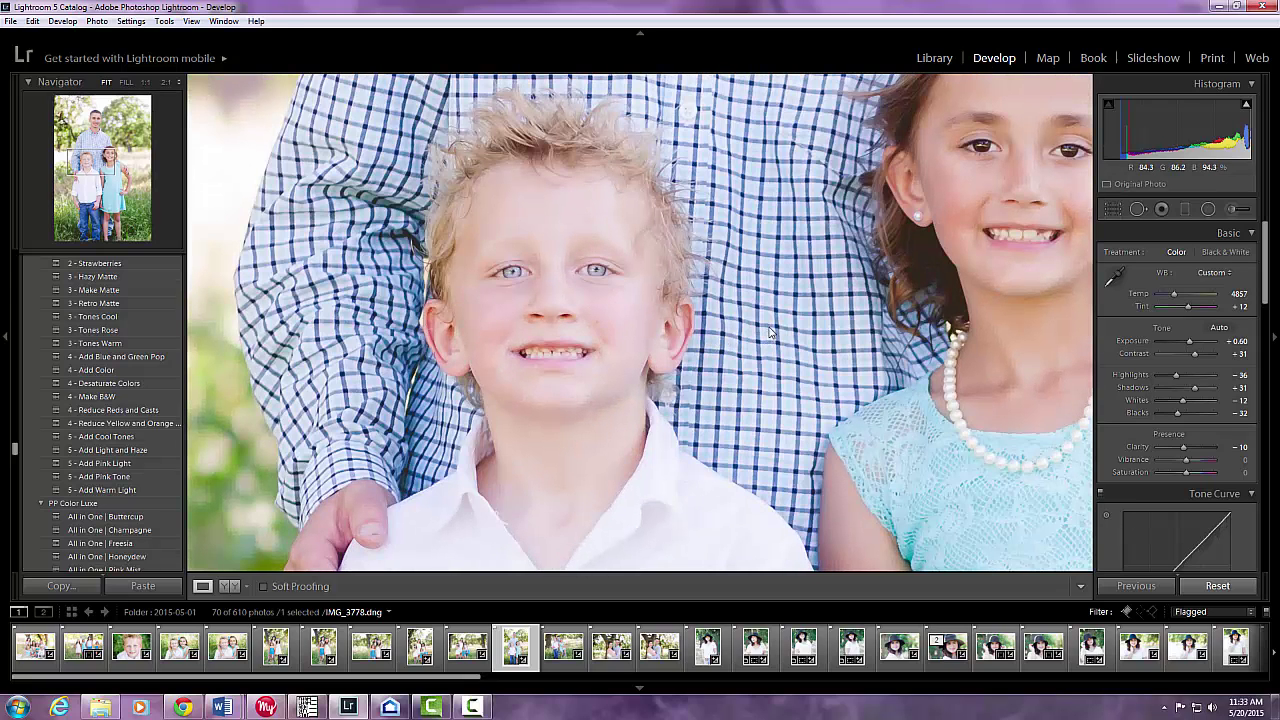
pyautogui.click(767, 331)
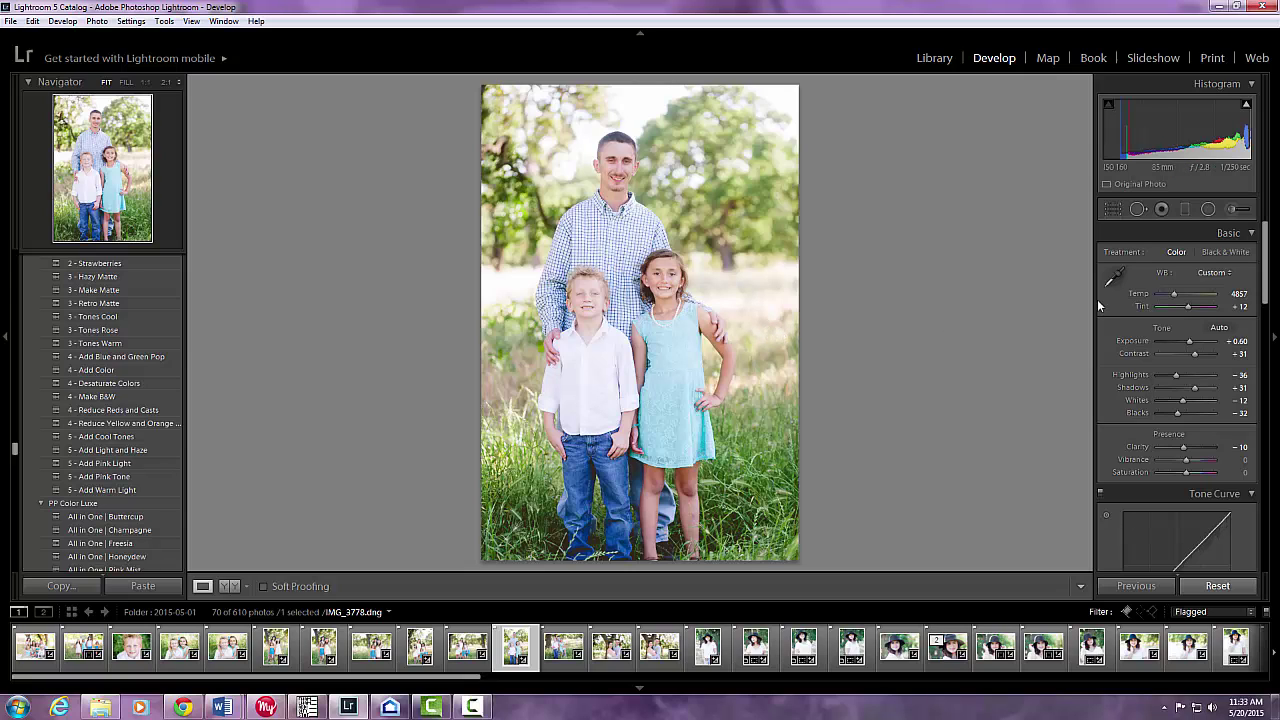
pyautogui.click(1234, 210)
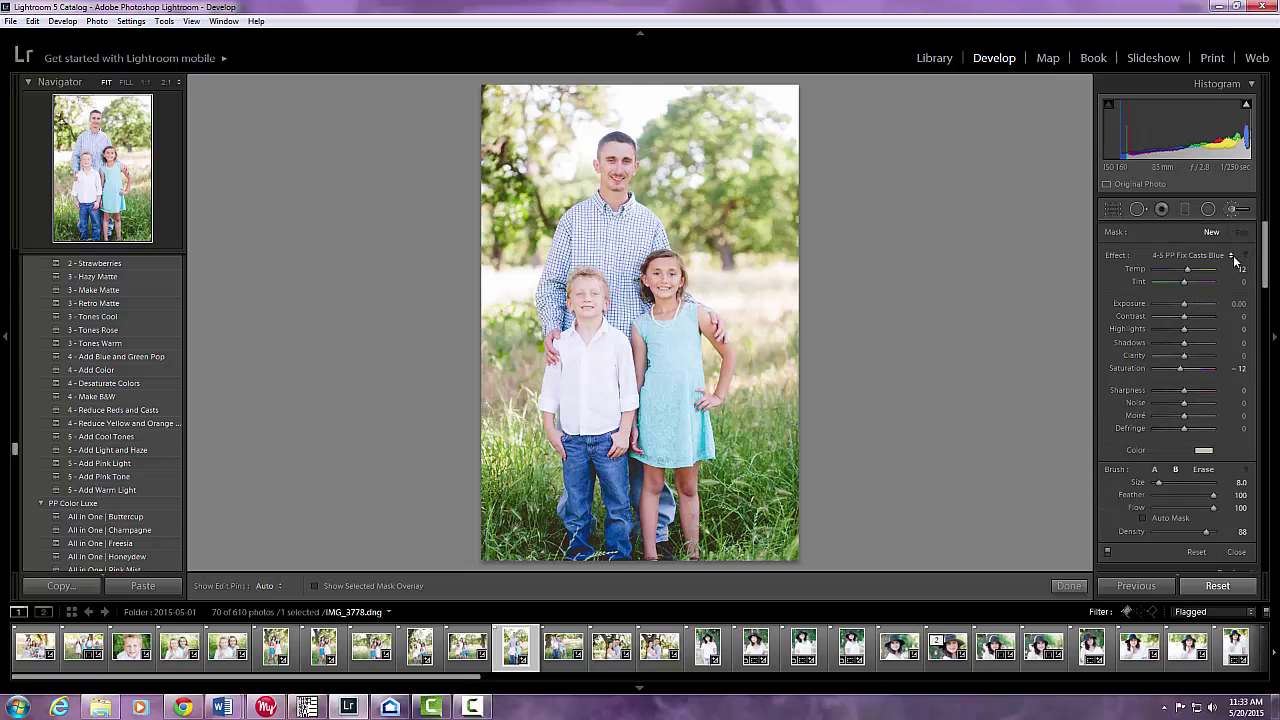
pyautogui.click(1234, 257)
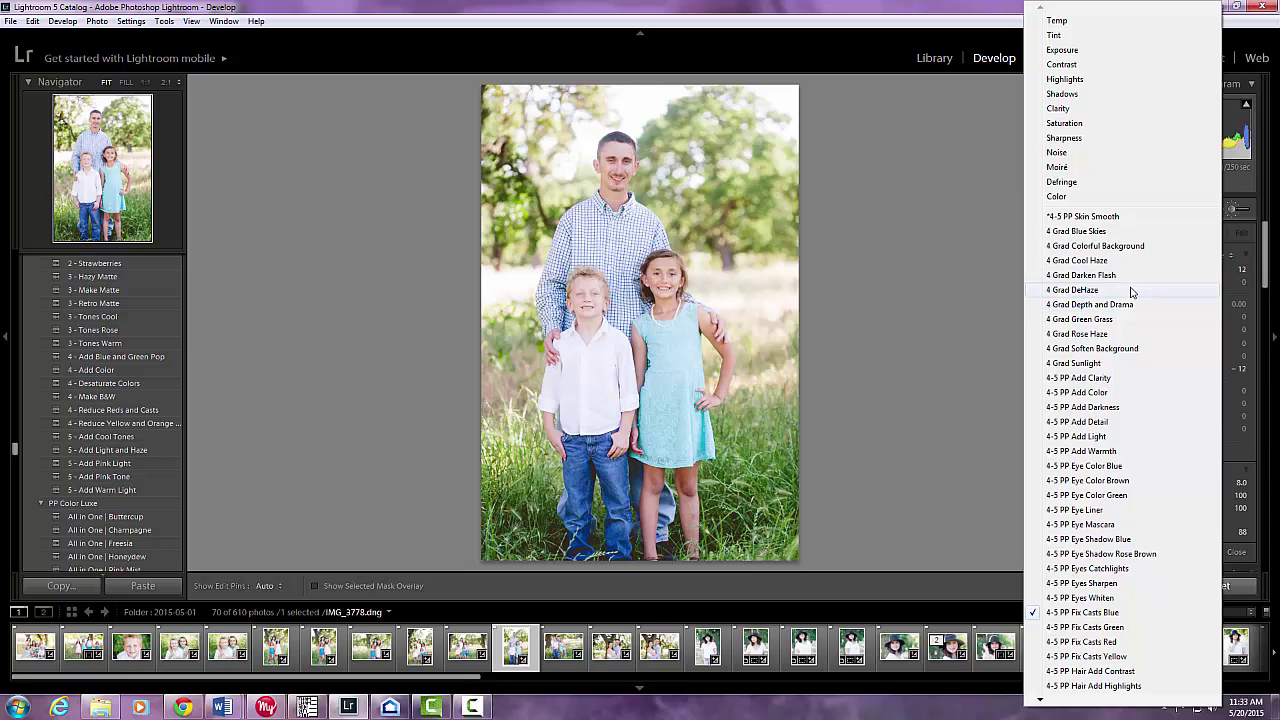
pyautogui.click(1118, 408)
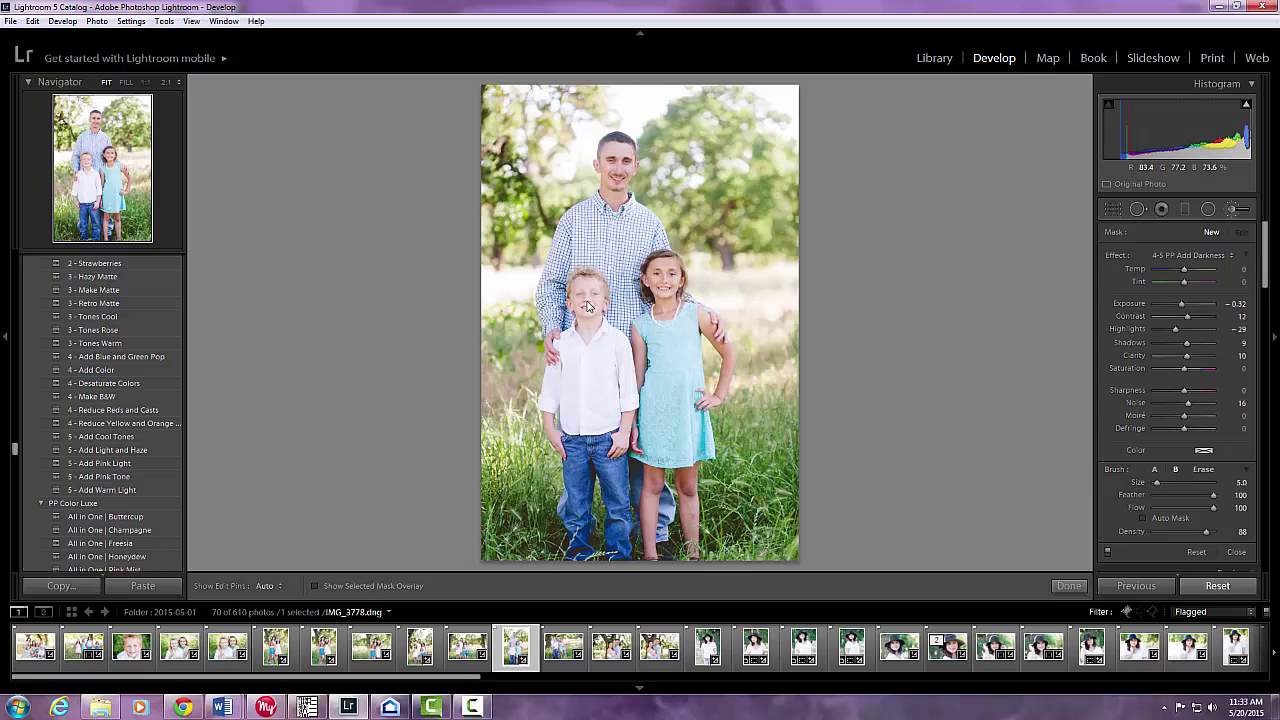
# Step: Paint the darkening effect over the boy's face with brush size 4.0, close the brush, and check his face up close
pyautogui.press('[')
pyautogui.press('h')
pyautogui.press('h')
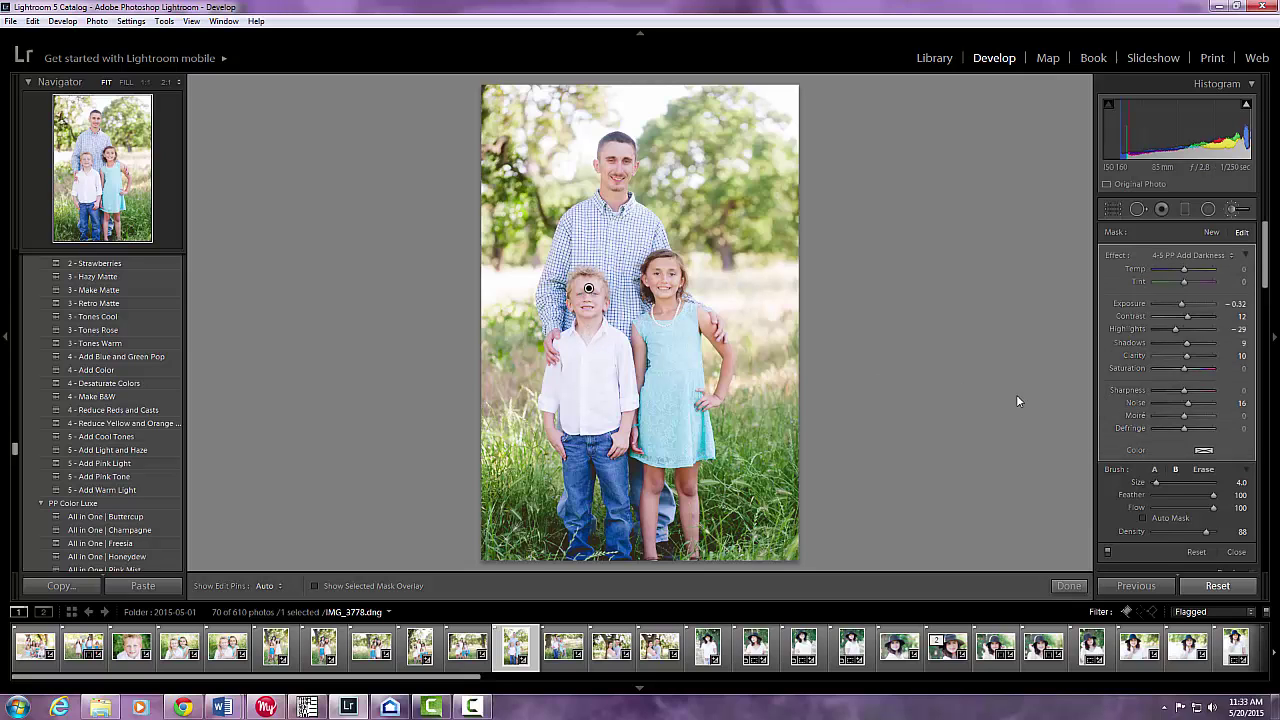
pyautogui.click(1238, 553)
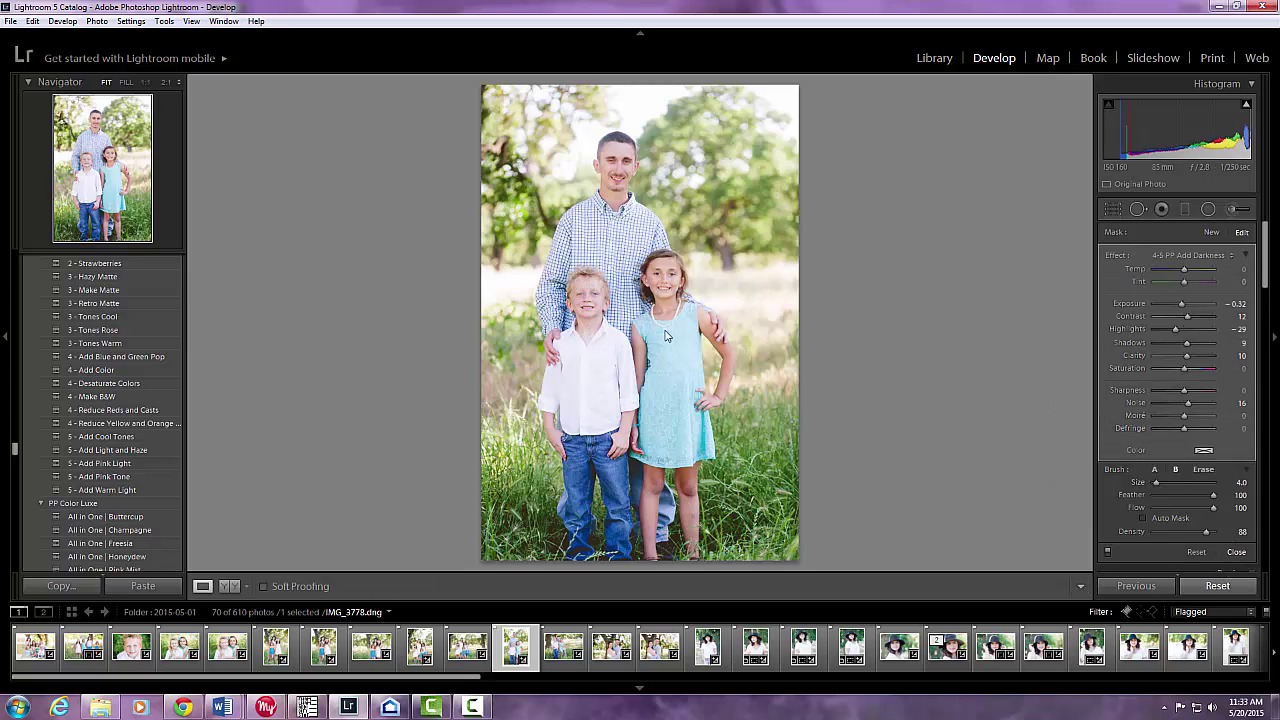
pyautogui.click(600, 312)
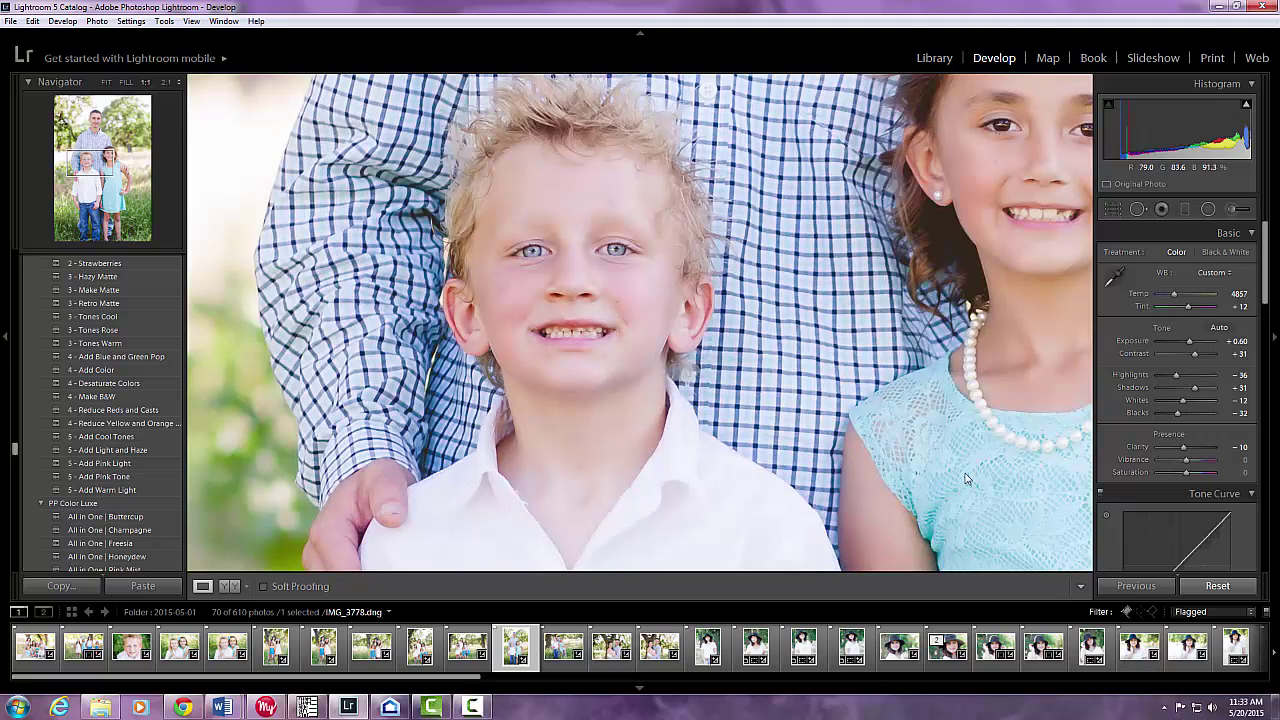
pyautogui.click(853, 470)
# Step: Straighten IMG_3788 of the father with two children by rotating the crop to an angle of 1.87
pyautogui.click(557, 646)
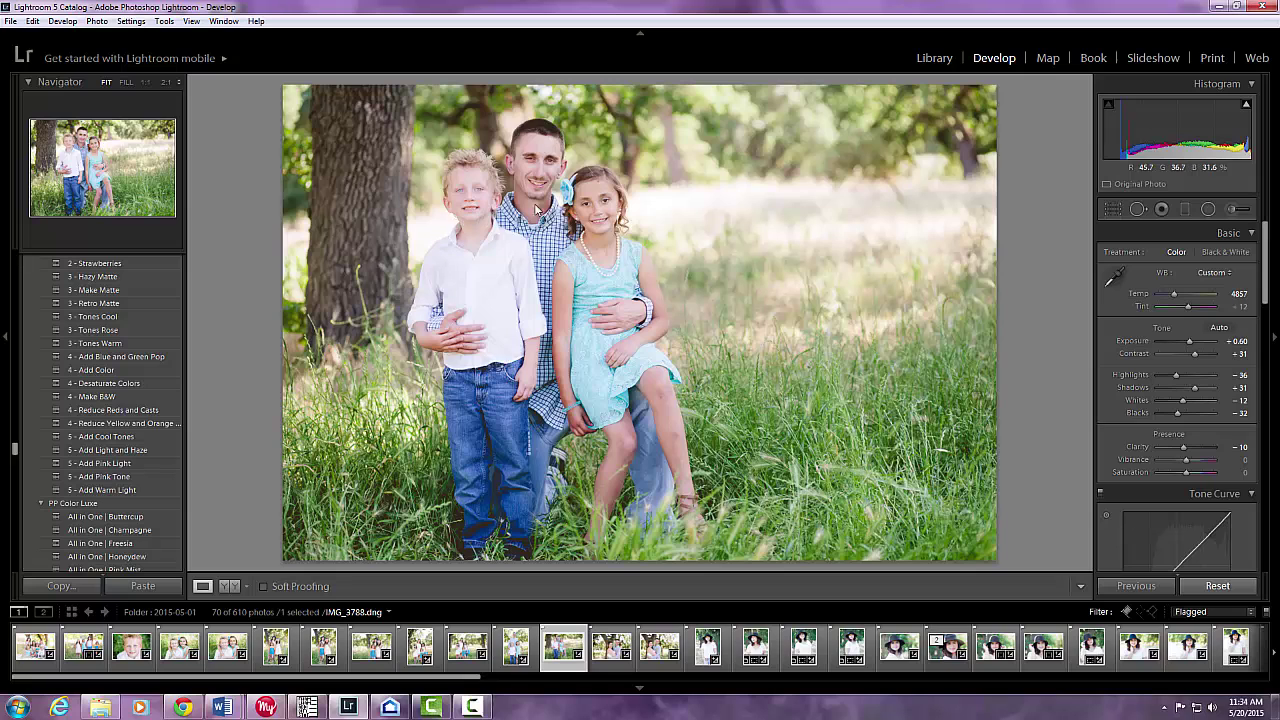
pyautogui.click(1112, 209)
pyautogui.moveTo(1014, 80); pyautogui.dragTo(1015, 94)
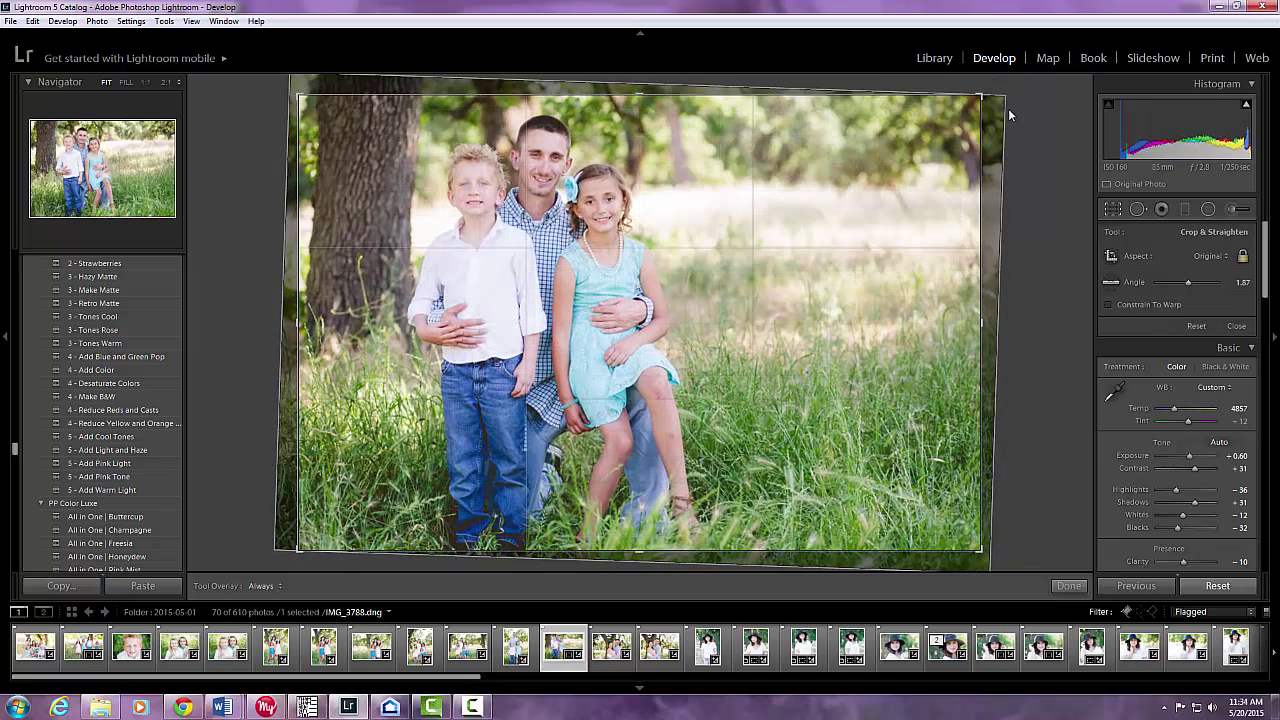
pyautogui.click(1236, 326)
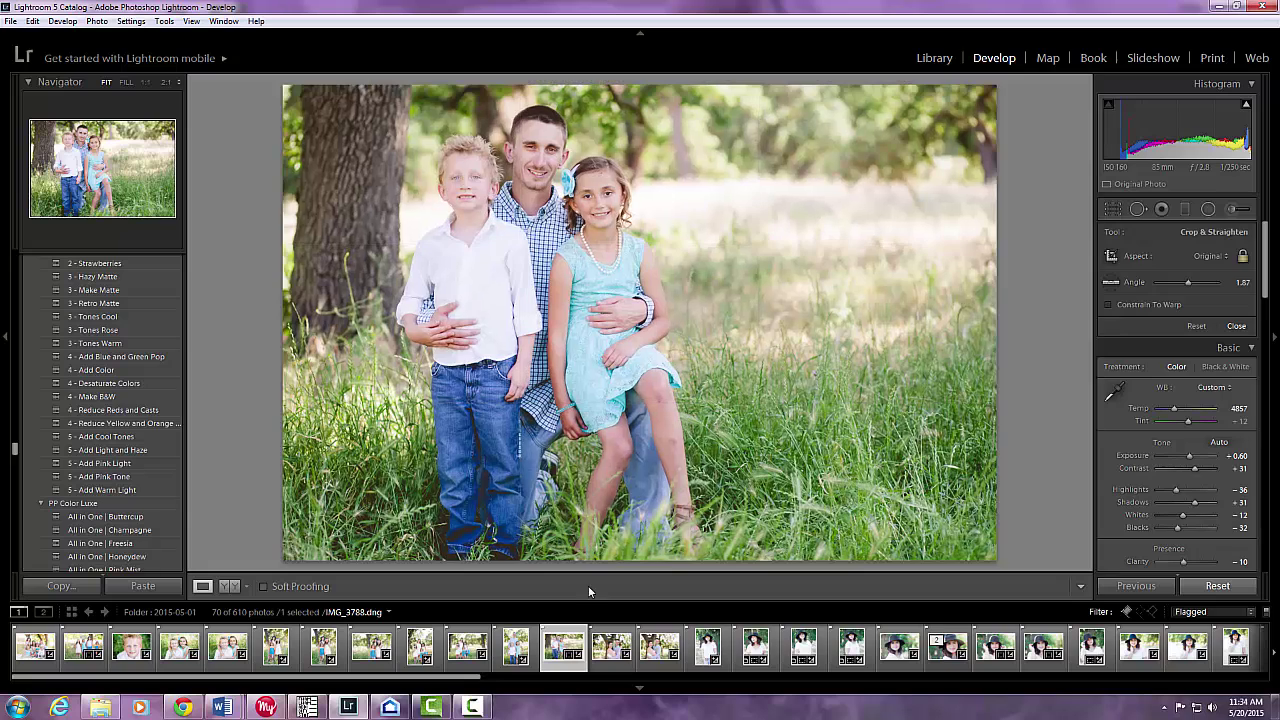
# Step: Crop IMG_3796 more tightly around the couple, keeping the original aspect ratio
pyautogui.click(609, 652)
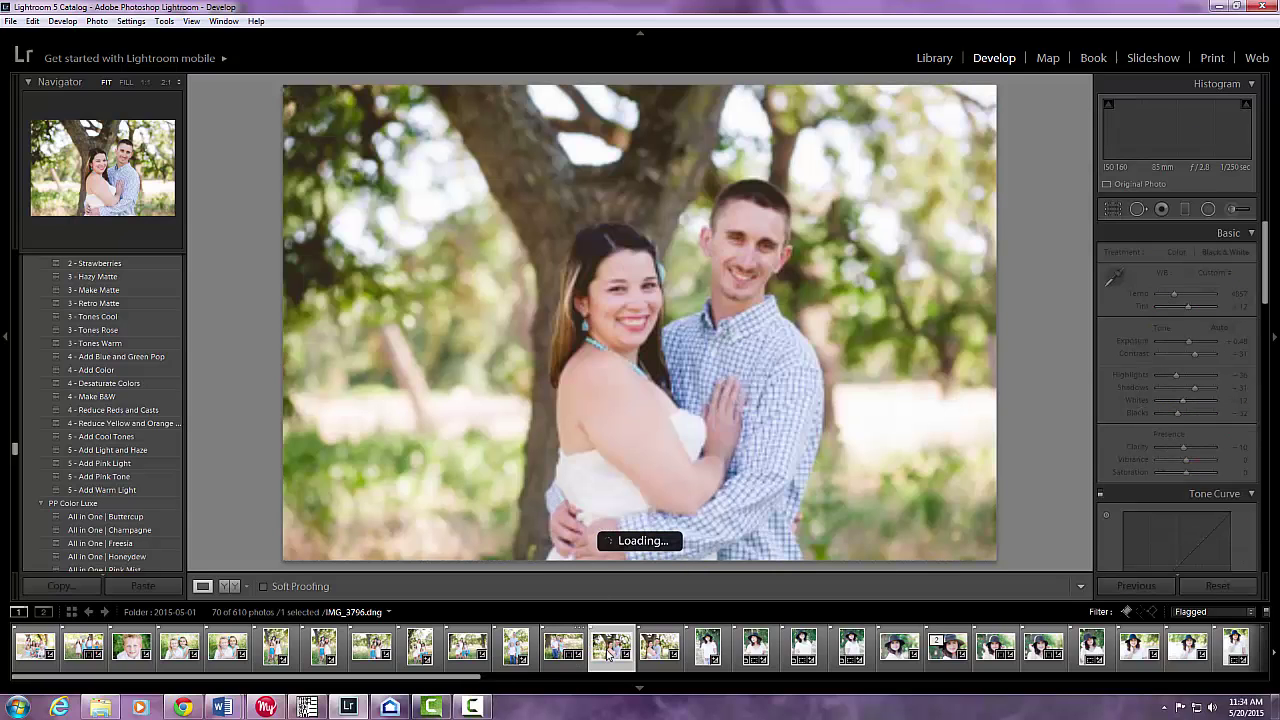
pyautogui.click(1116, 211)
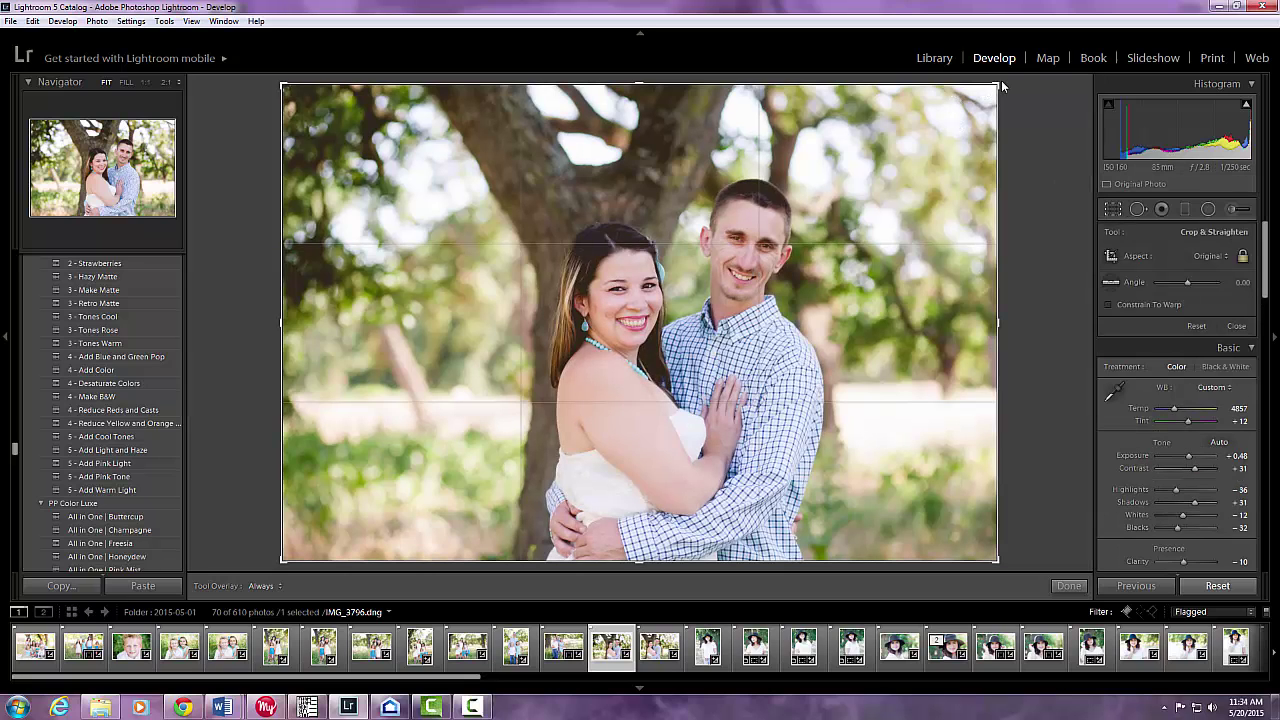
pyautogui.moveTo(995, 88); pyautogui.dragTo(961, 119)
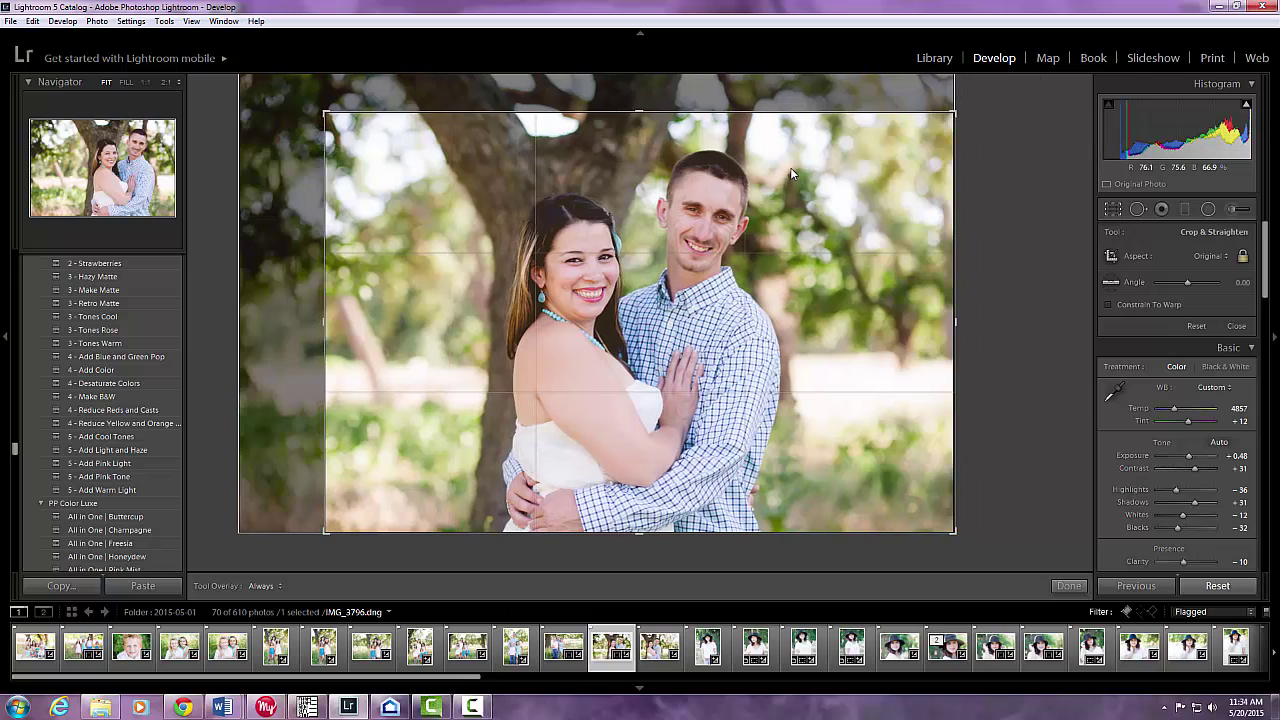
pyautogui.click(1237, 326)
# Step: Paint the 4-5 PP Skin Smooth effect over the couple's faces in IMG_3796 with the Adjustment Brush at size 3.0
pyautogui.click(1235, 210)
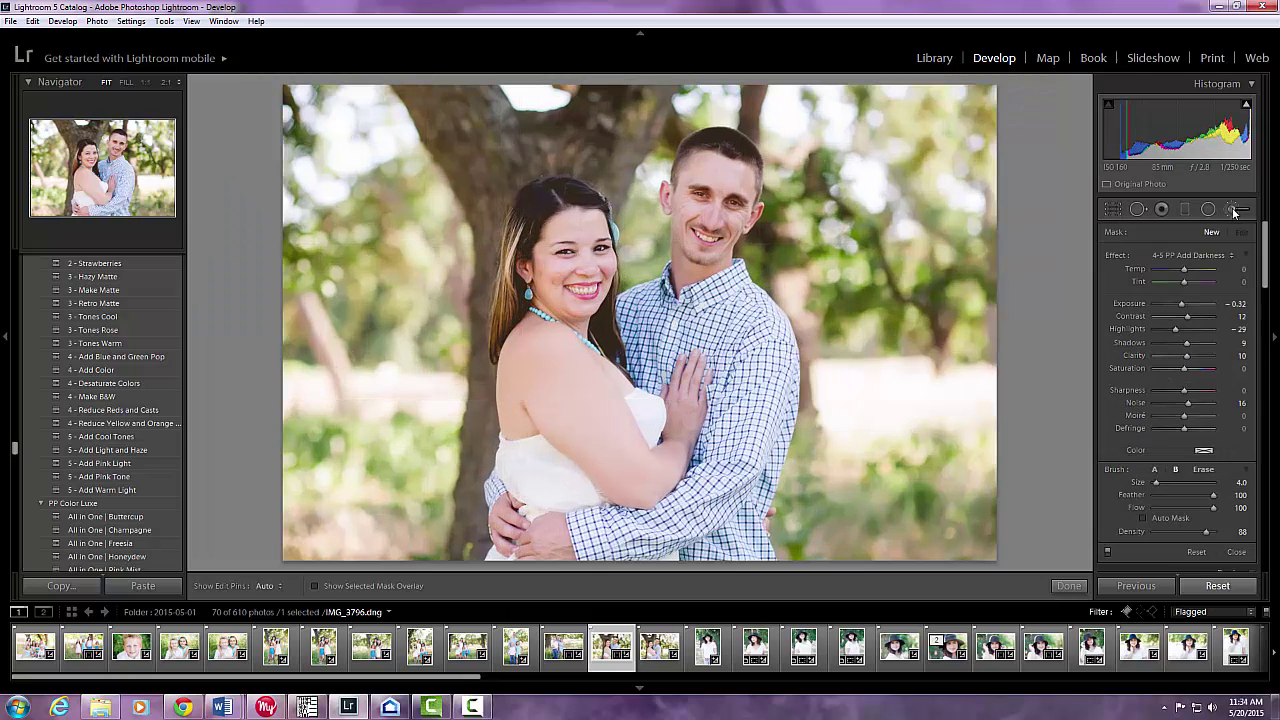
pyautogui.click(1232, 257)
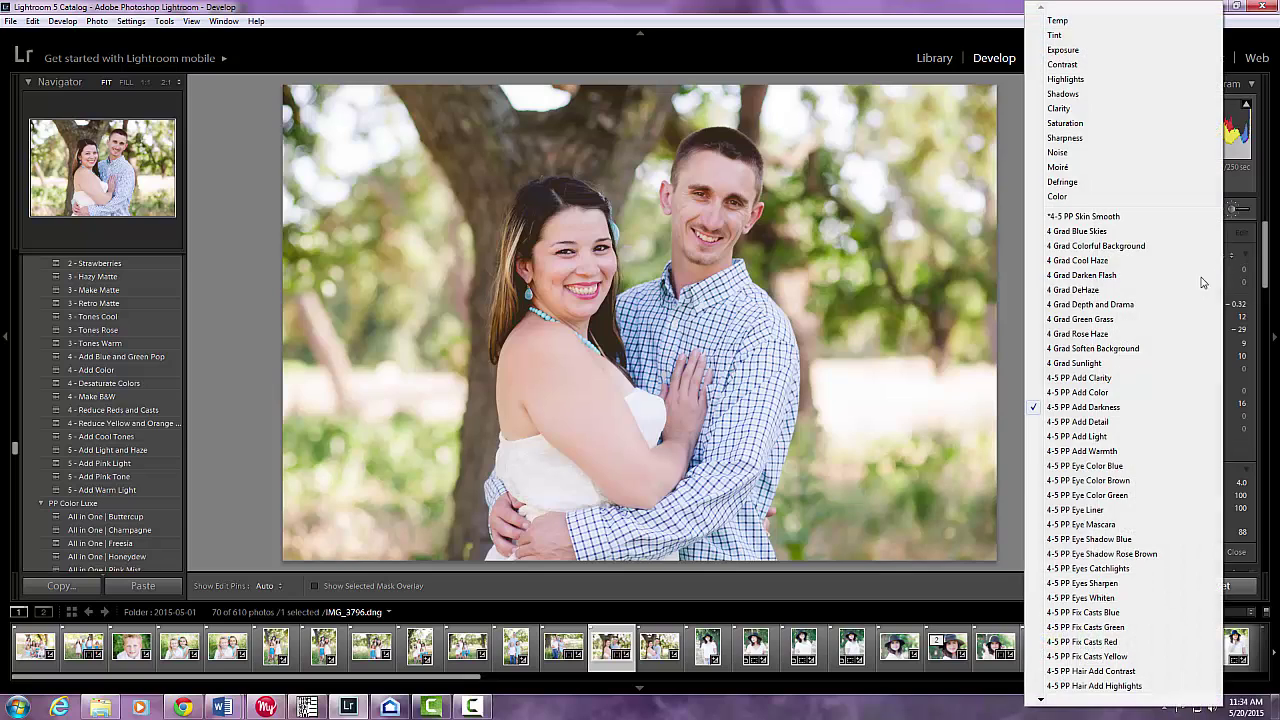
pyautogui.click(1088, 214)
pyautogui.press('[')
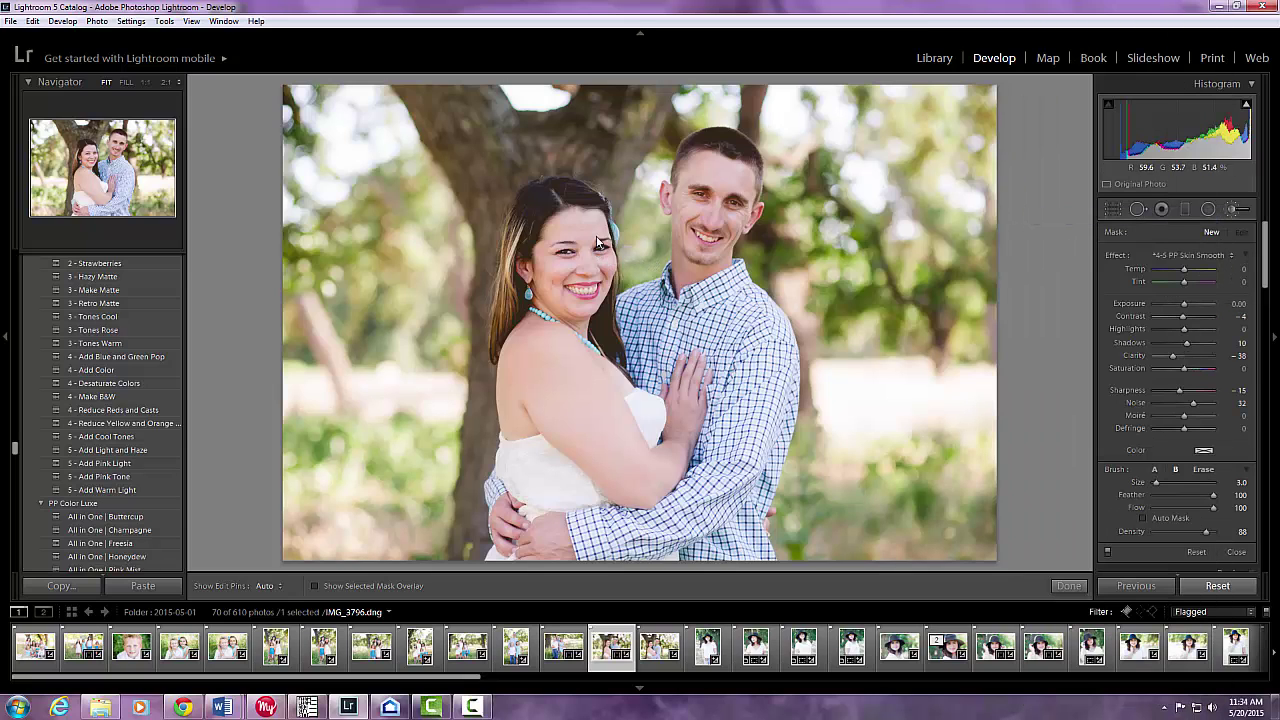
pyautogui.press('h')
pyautogui.press('h')
pyautogui.click(684, 240)
pyautogui.press('h')
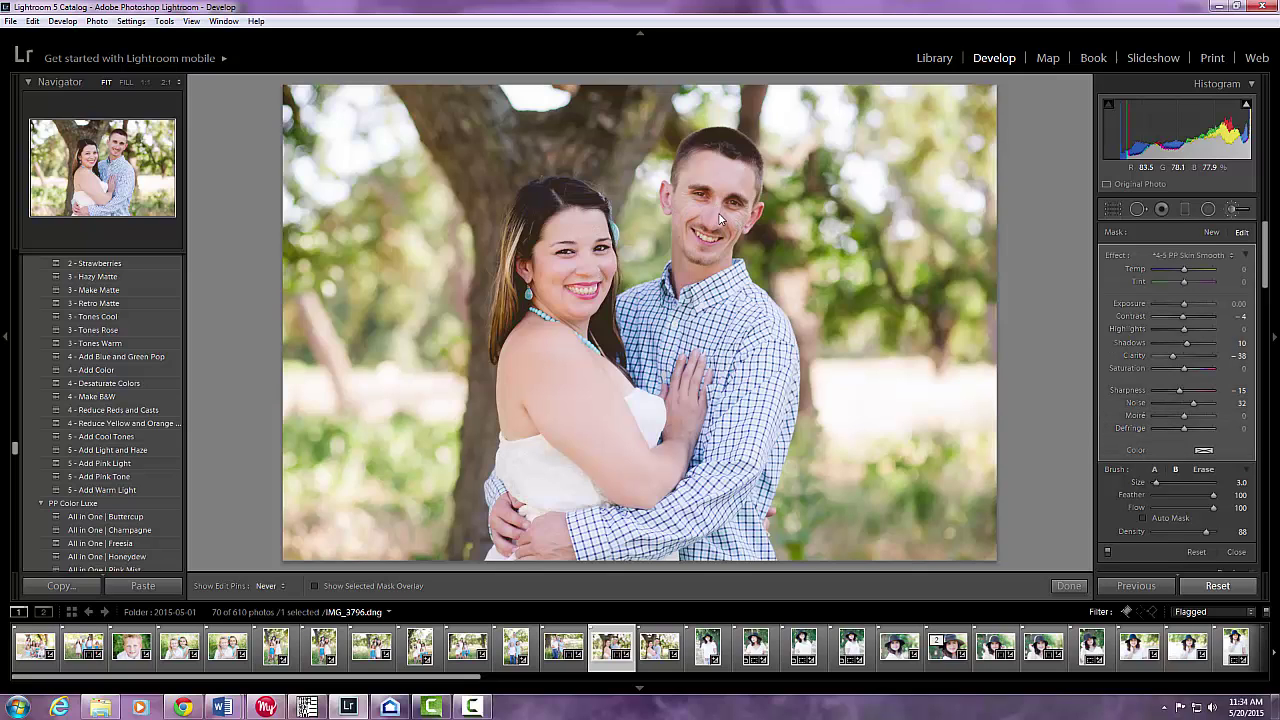
pyautogui.press('h')
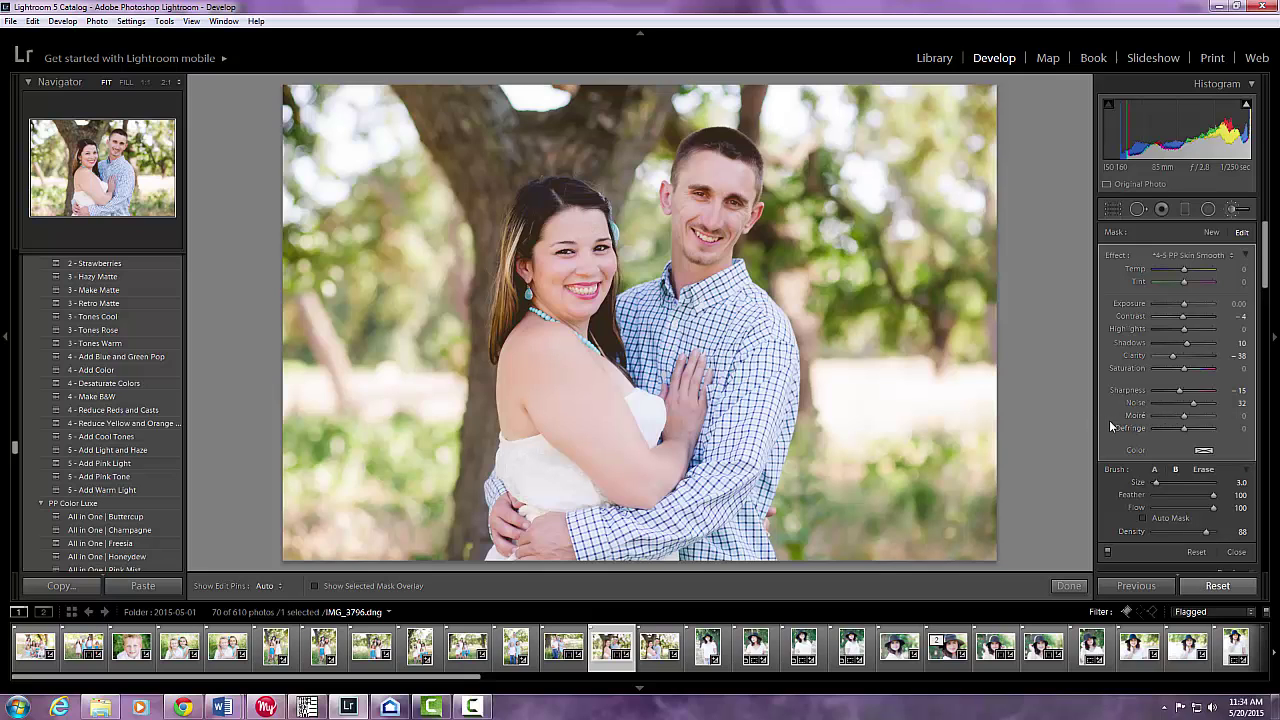
# Step: Paint the same skin smoothing over the couple's faces in IMG_3798, close the brush, and inspect the woman's face up close
pyautogui.click(657, 647)
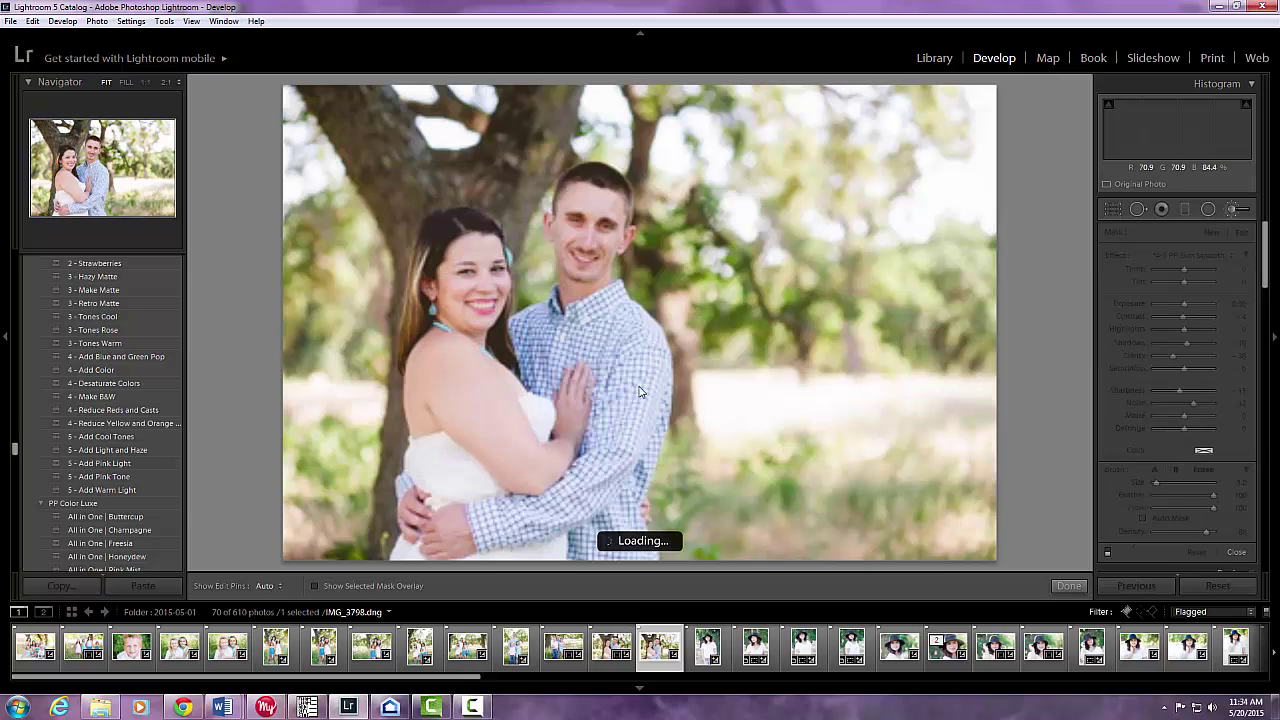
pyautogui.press('h')
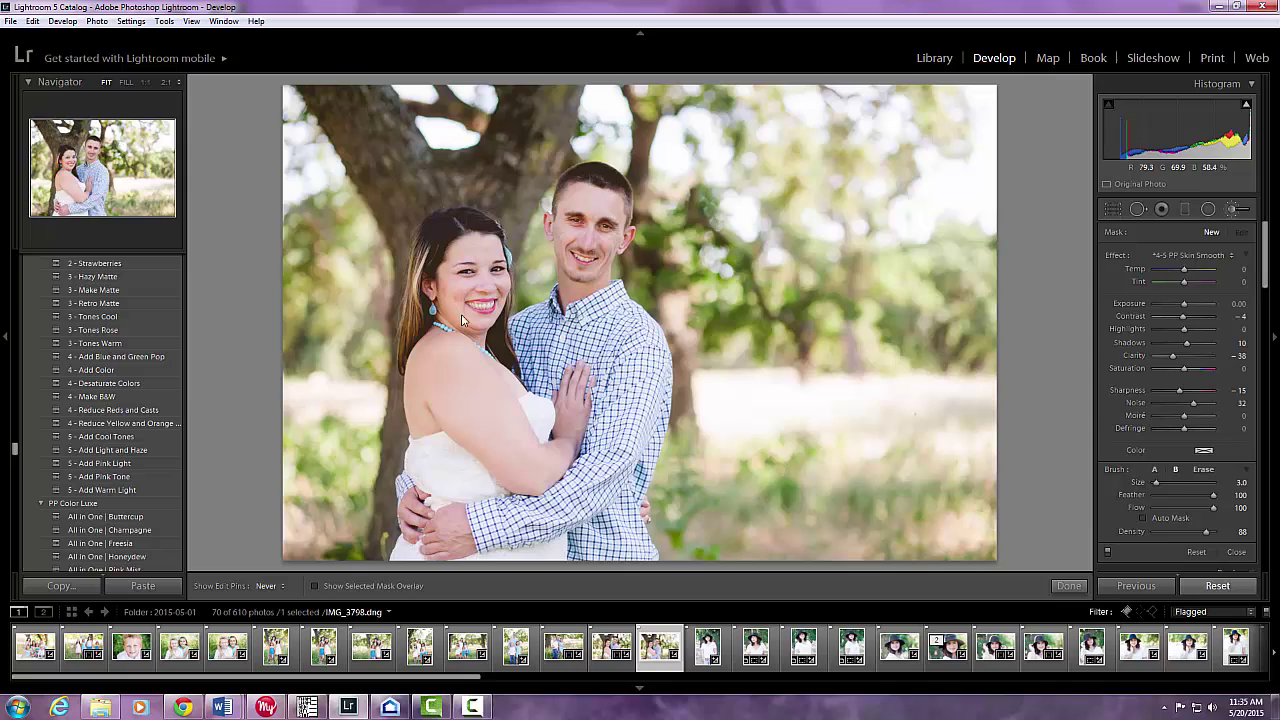
pyautogui.click(508, 293)
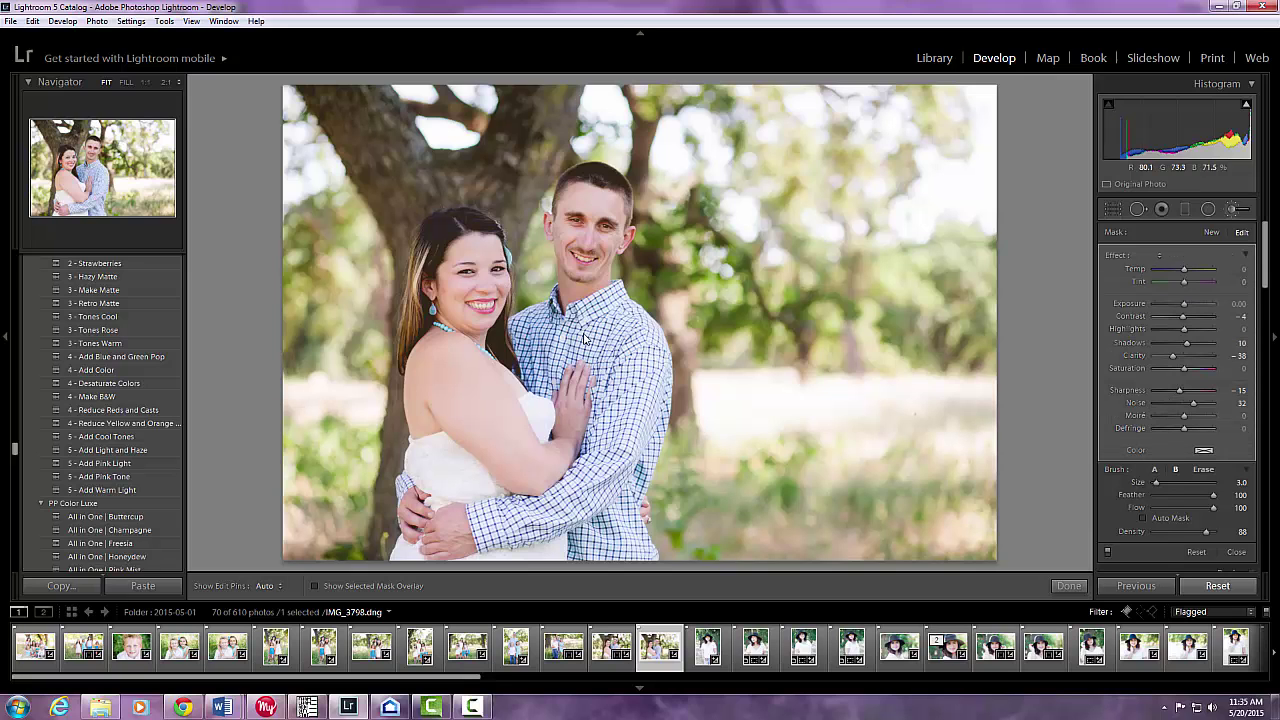
pyautogui.click(1236, 553)
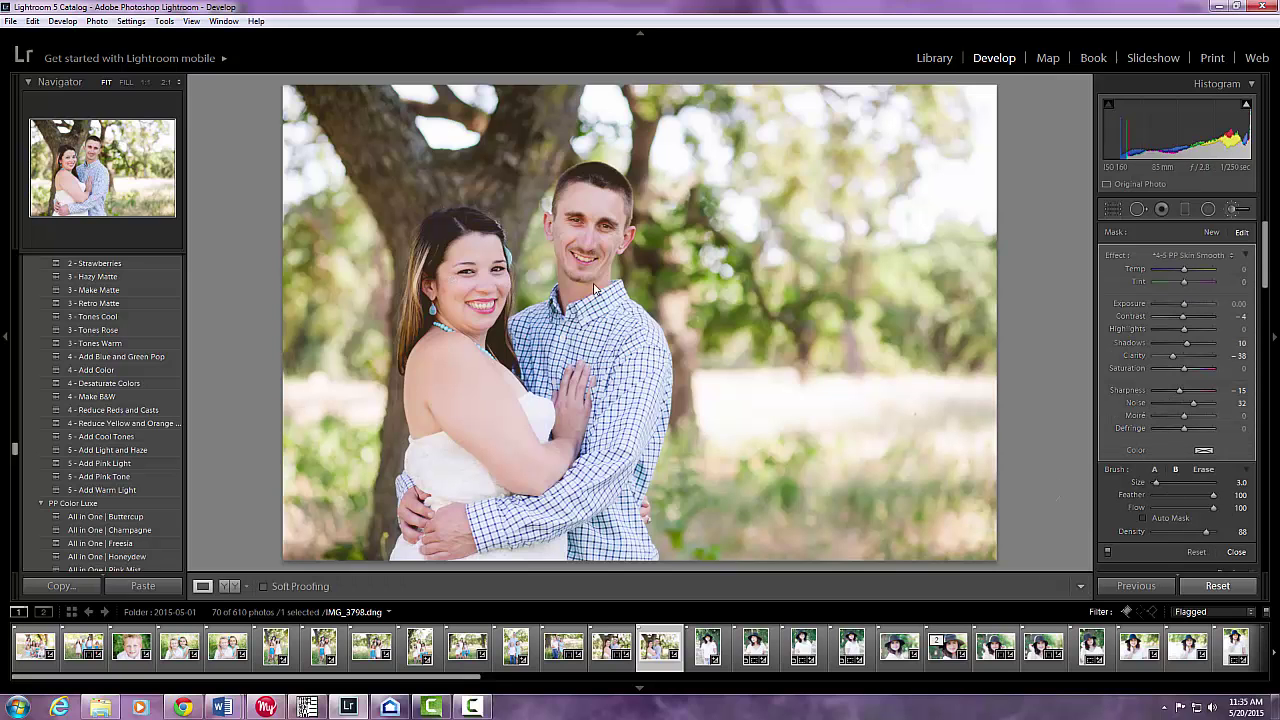
pyautogui.click(455, 298)
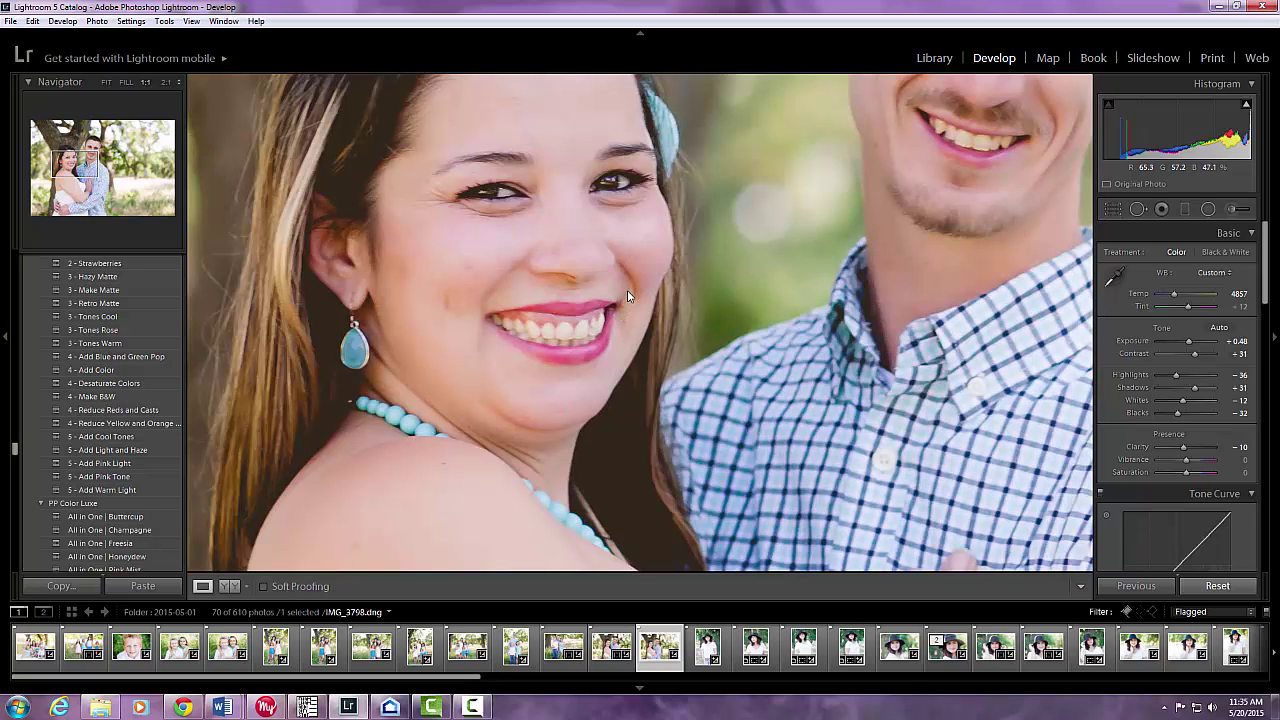
# Step: Set the orange saturation to -7 in IMG_3796 and to -9 in IMG_3798
pyautogui.click(622, 645)
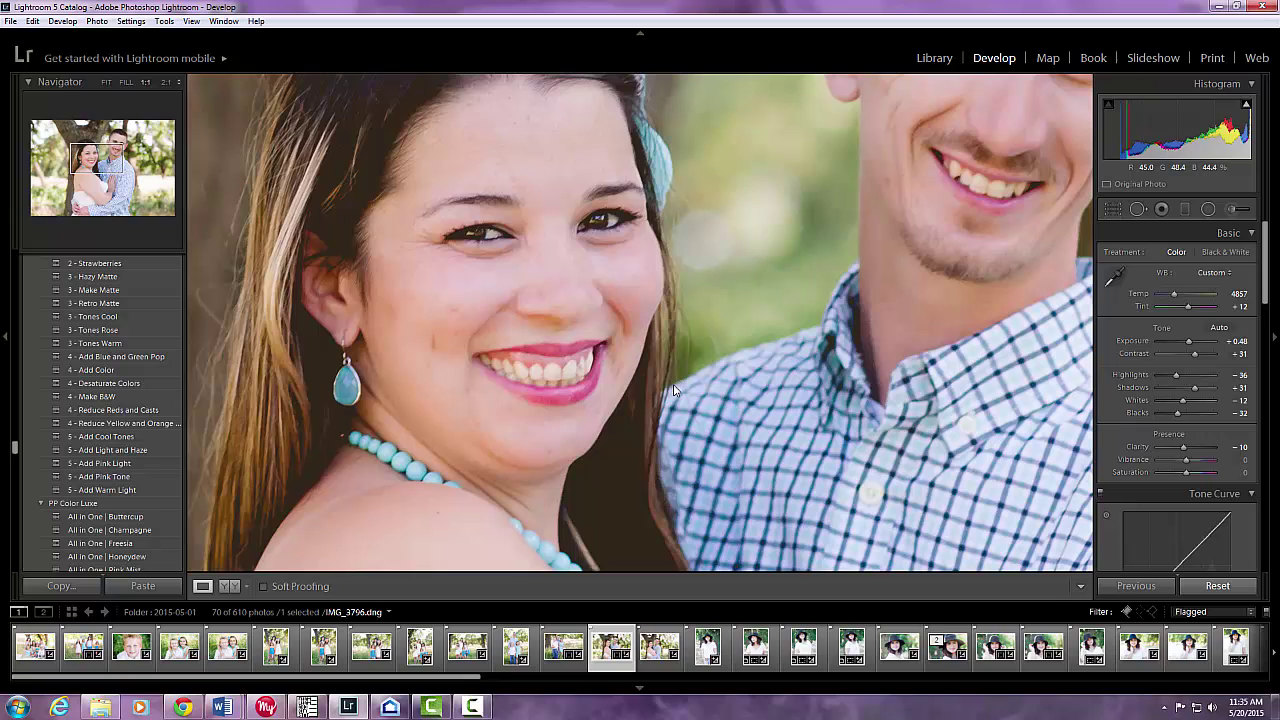
pyautogui.click(673, 390)
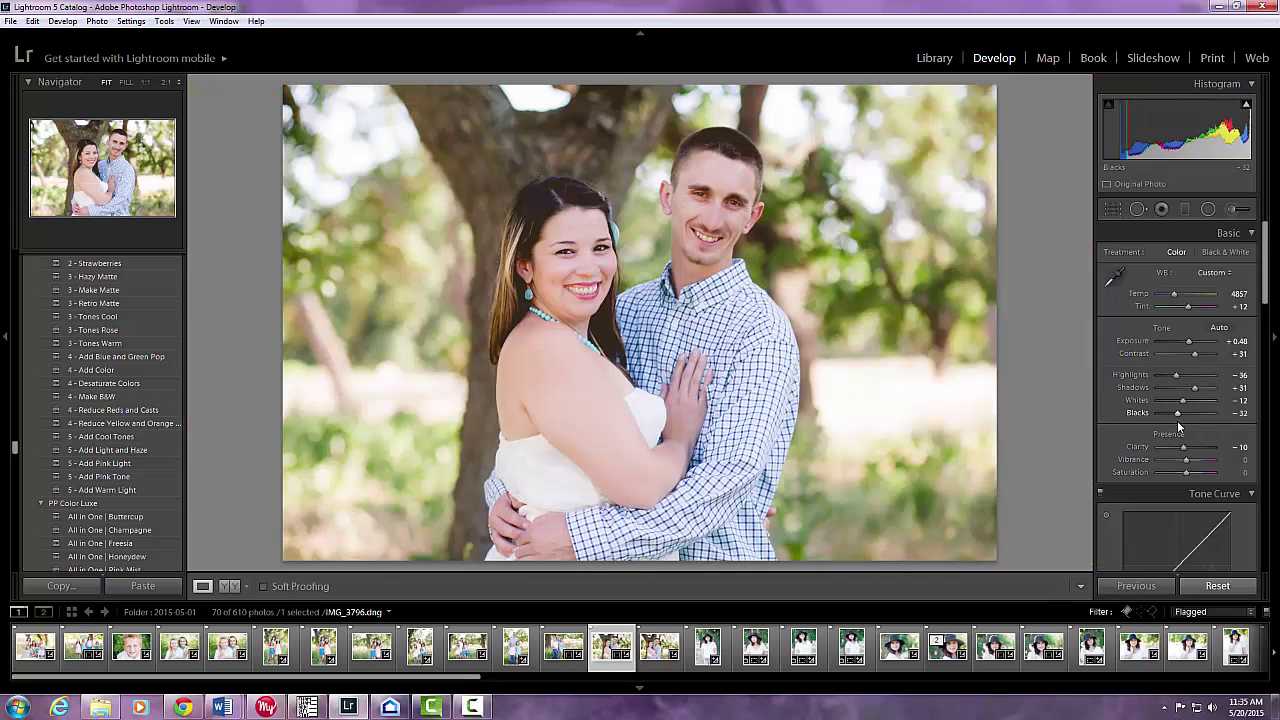
pyautogui.scroll(-5, 1177, 420)
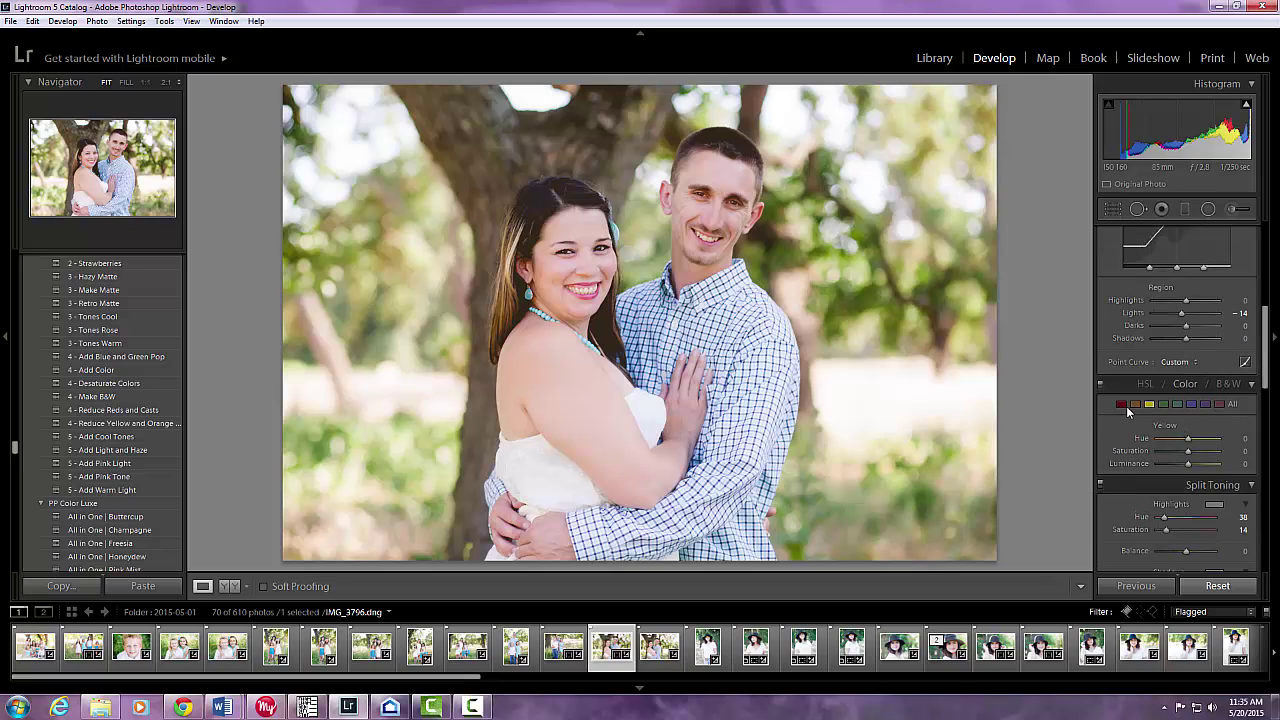
pyautogui.click(1136, 404)
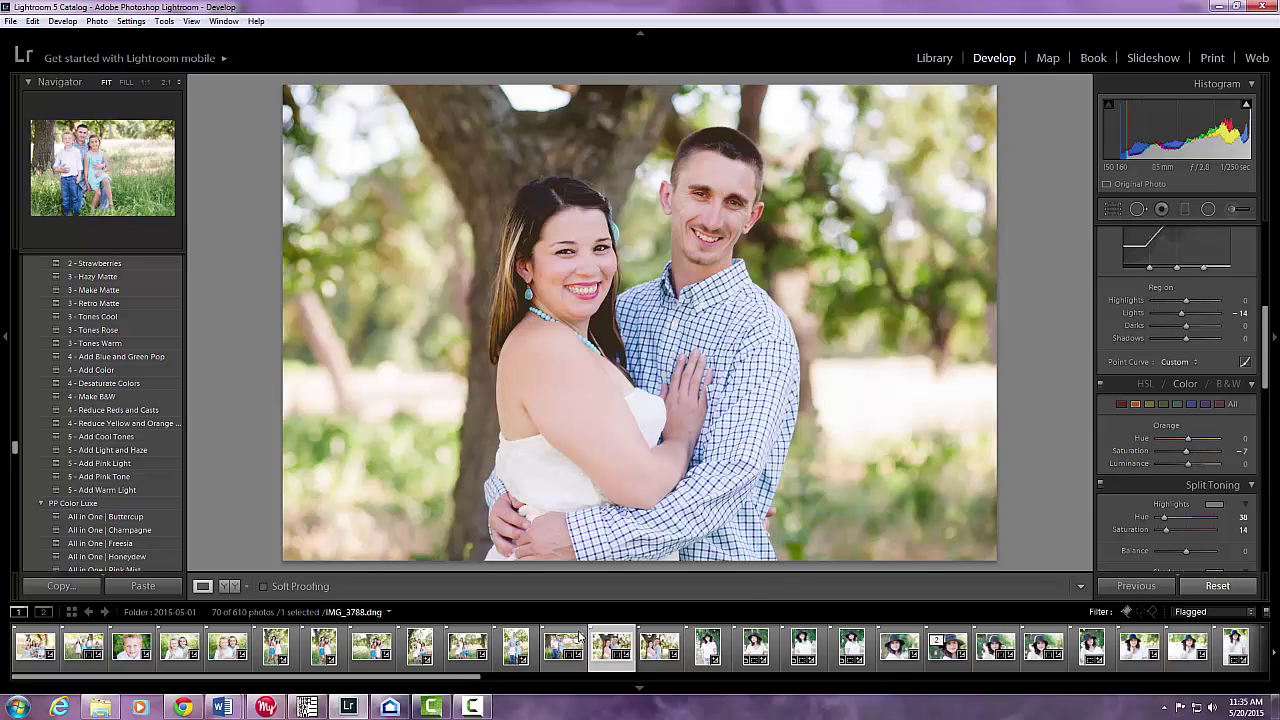
pyautogui.click(652, 650)
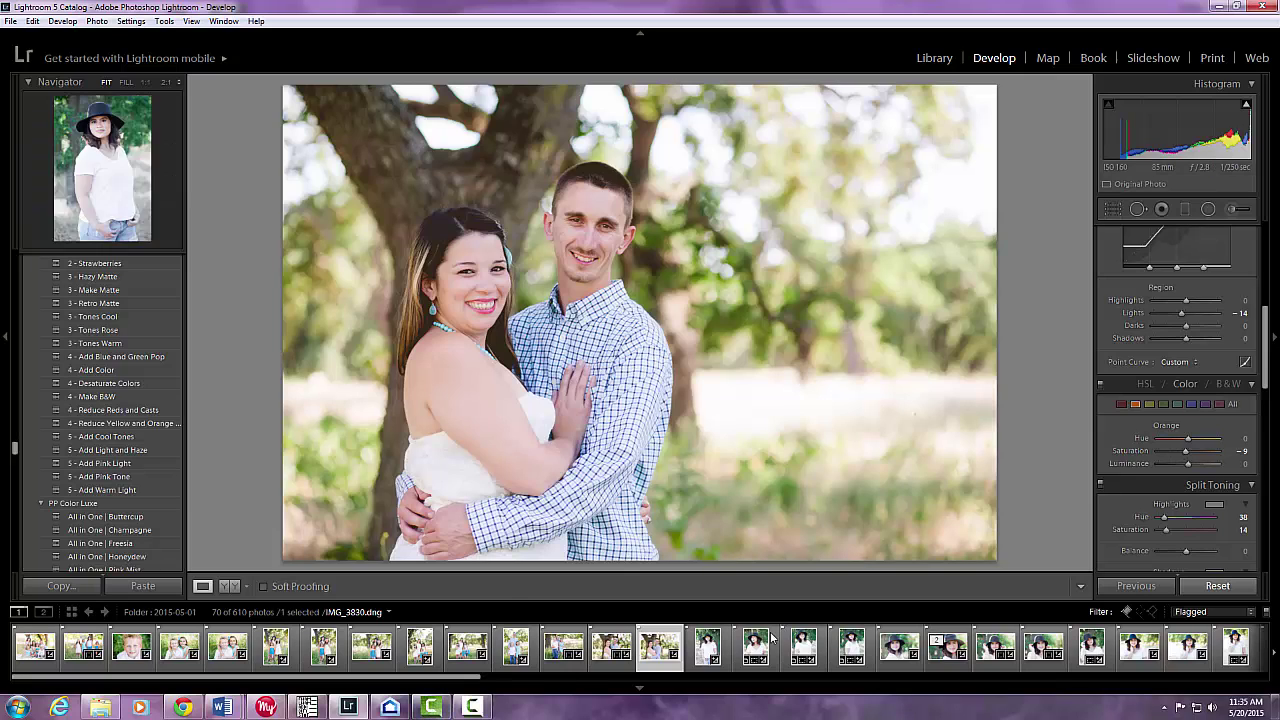
# Step: Try the Flare Horizontal - Luminous preset on IMG_3798 and undo it
pyautogui.scroll(-5, 80, 440)
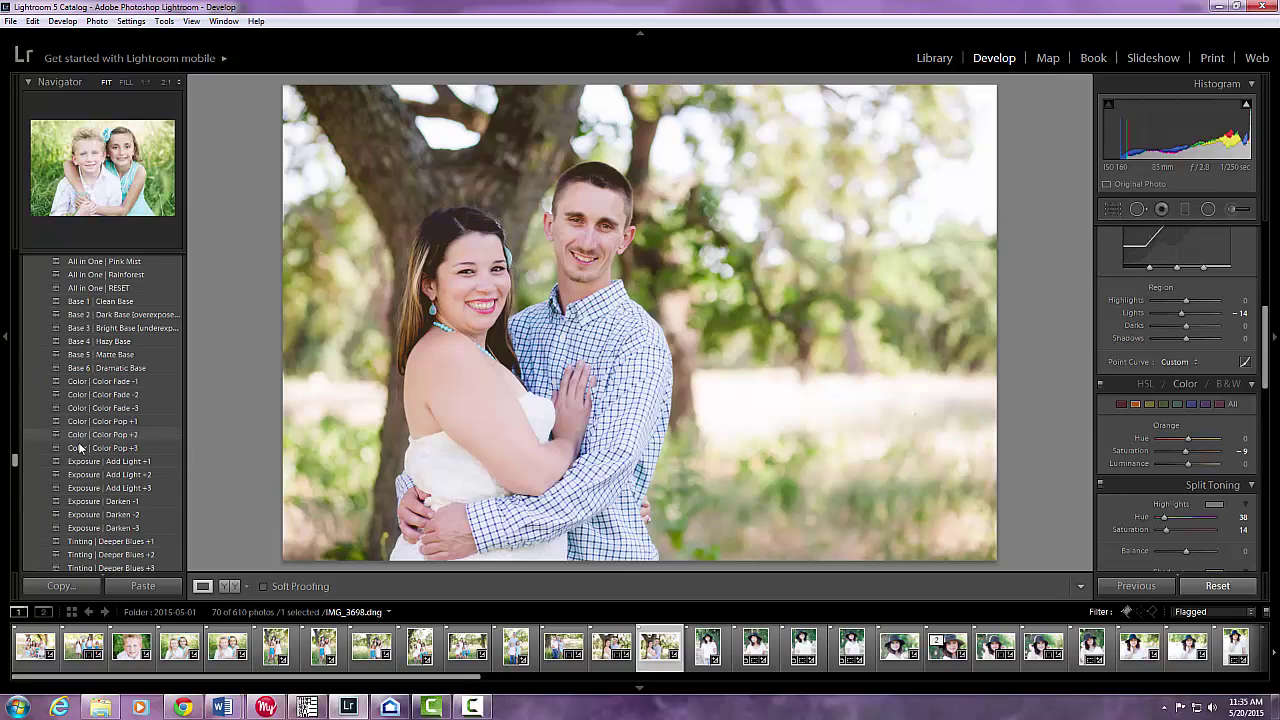
pyautogui.scroll(-10, 80, 445)
pyautogui.scroll(-3, 78, 452)
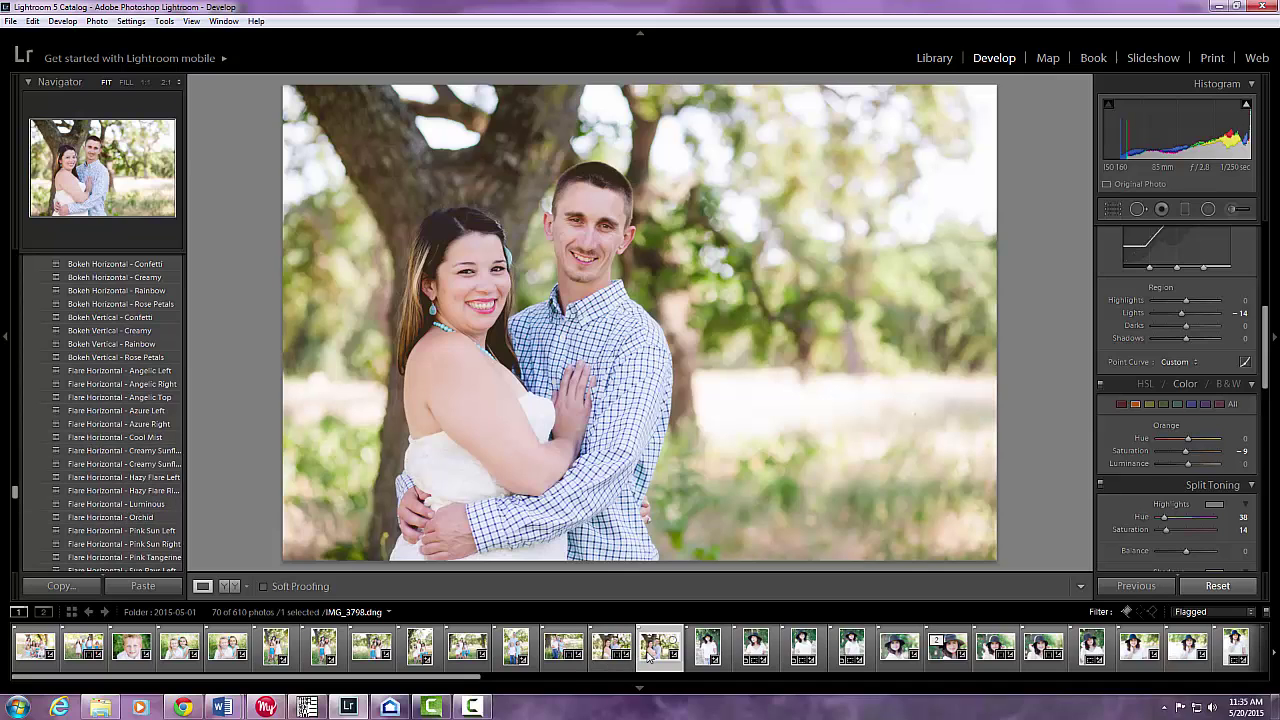
pyautogui.click(129, 504)
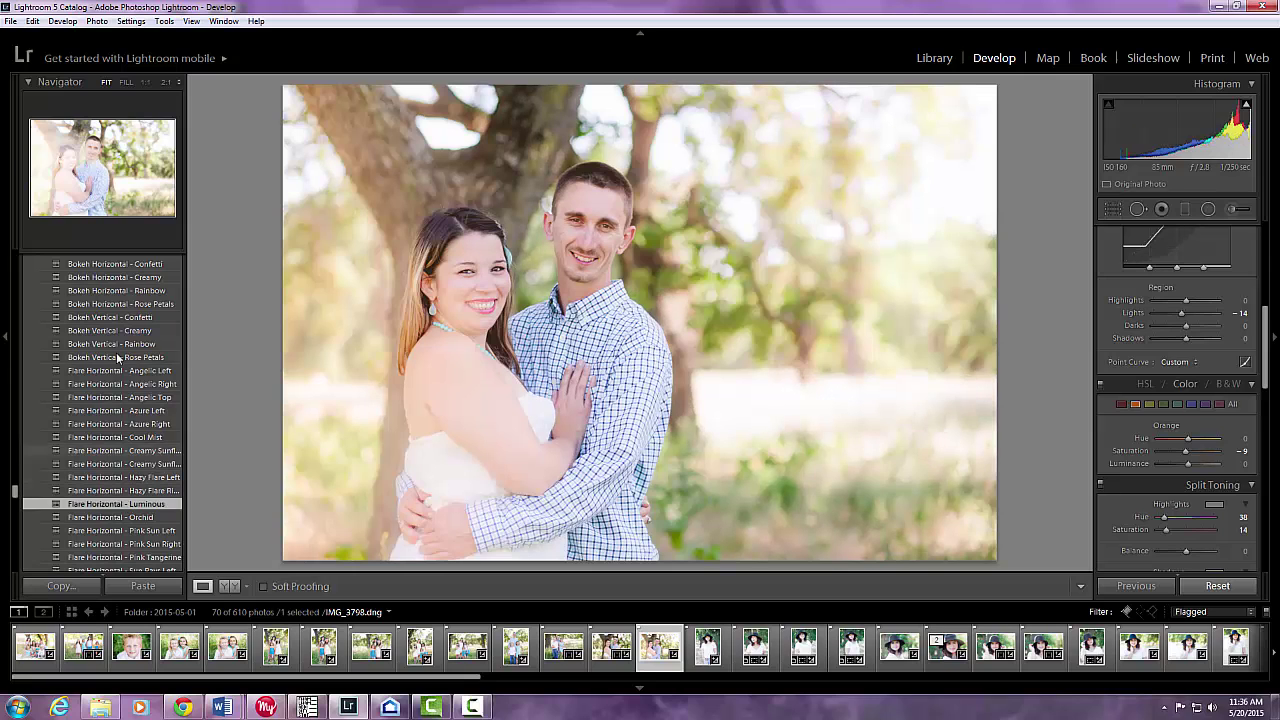
pyautogui.click(32, 21)
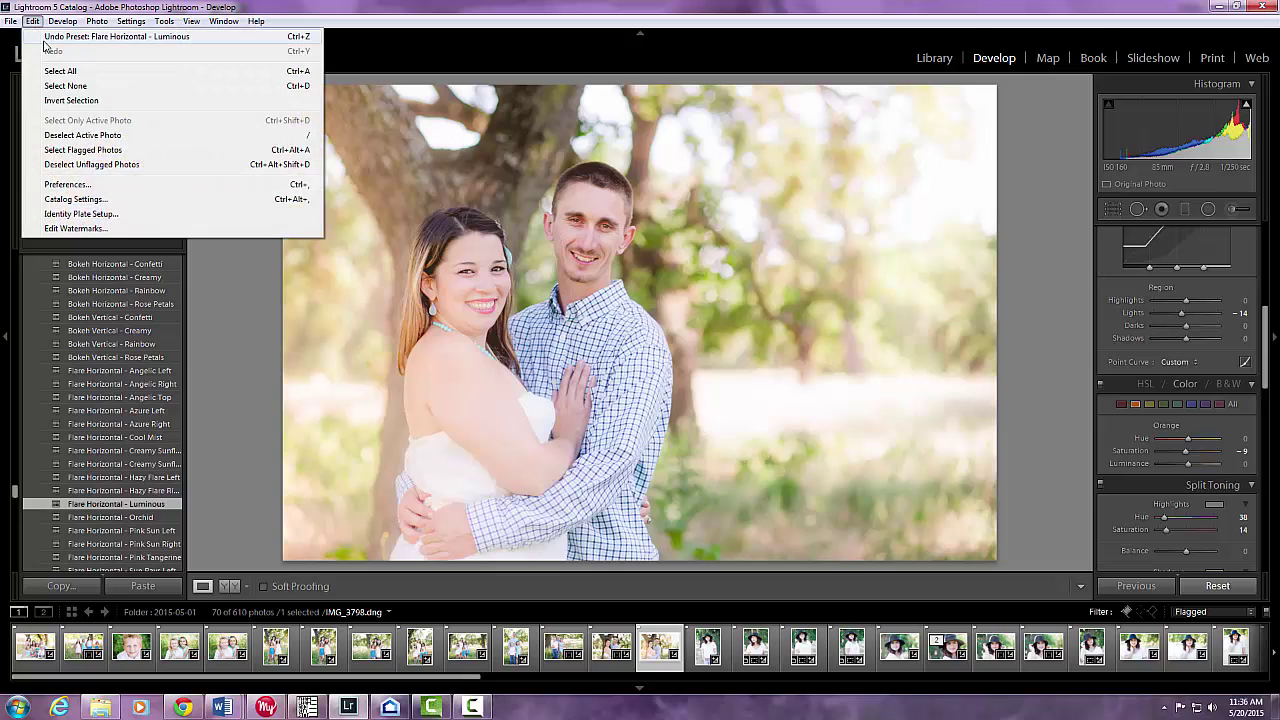
pyautogui.click(116, 36)
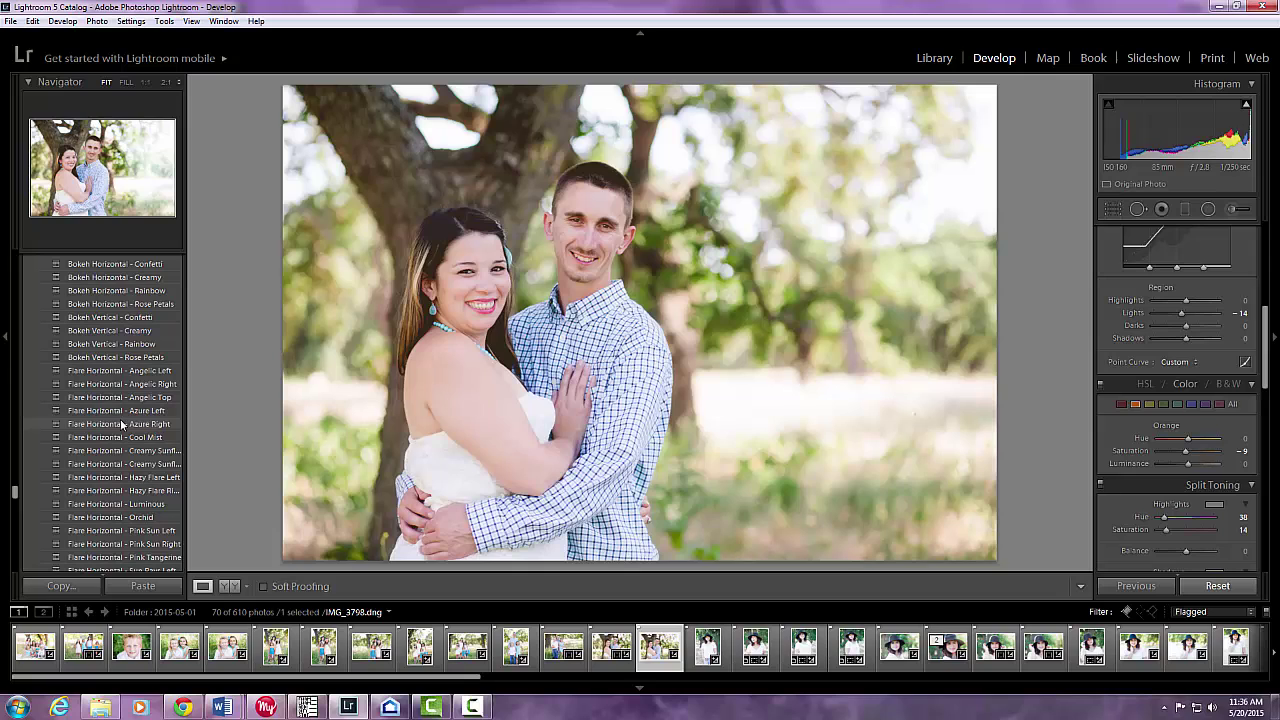
# Step: Try the Flare Horizontal - Azure Right preset on IMG_3798 and undo it
pyautogui.click(122, 424)
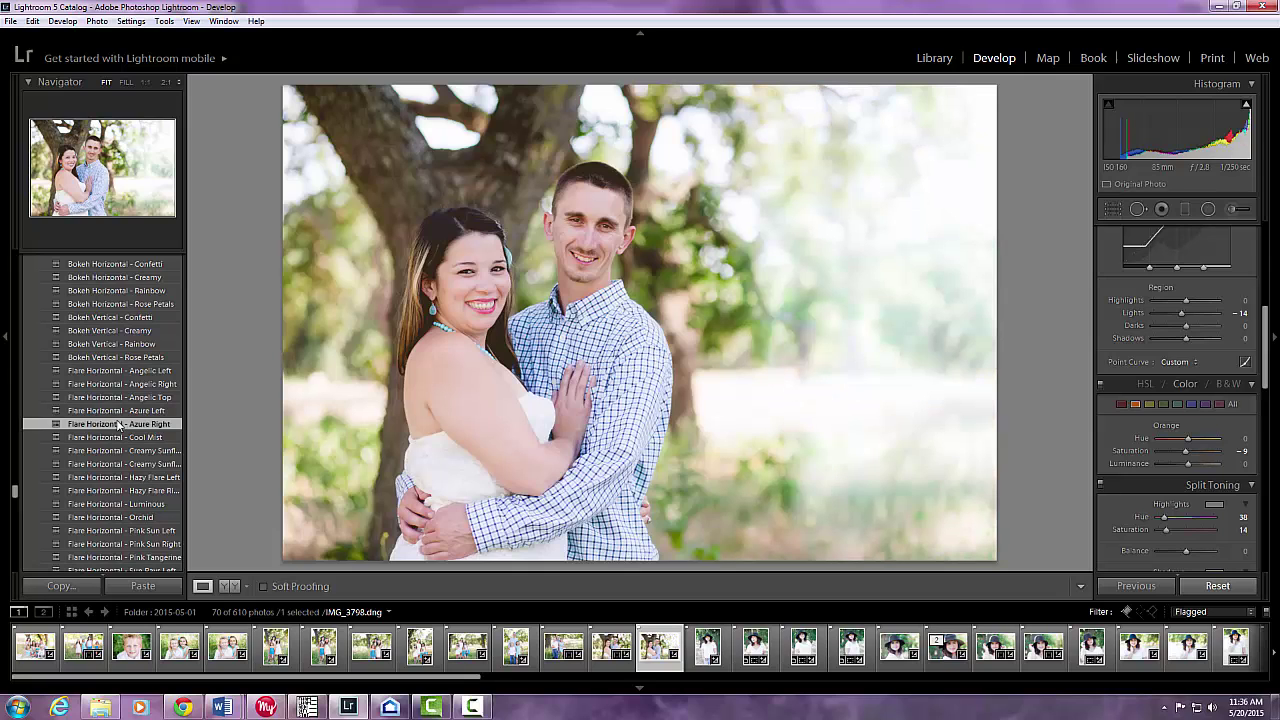
pyautogui.click(33, 21)
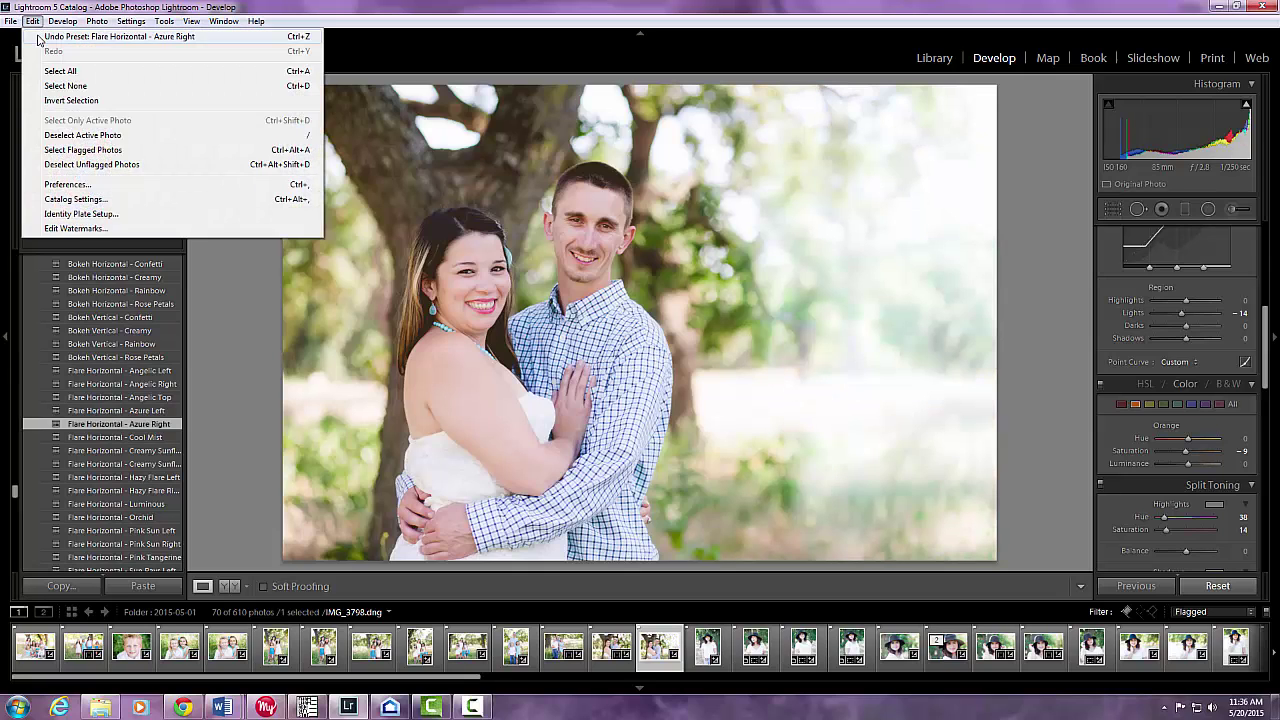
pyautogui.click(38, 38)
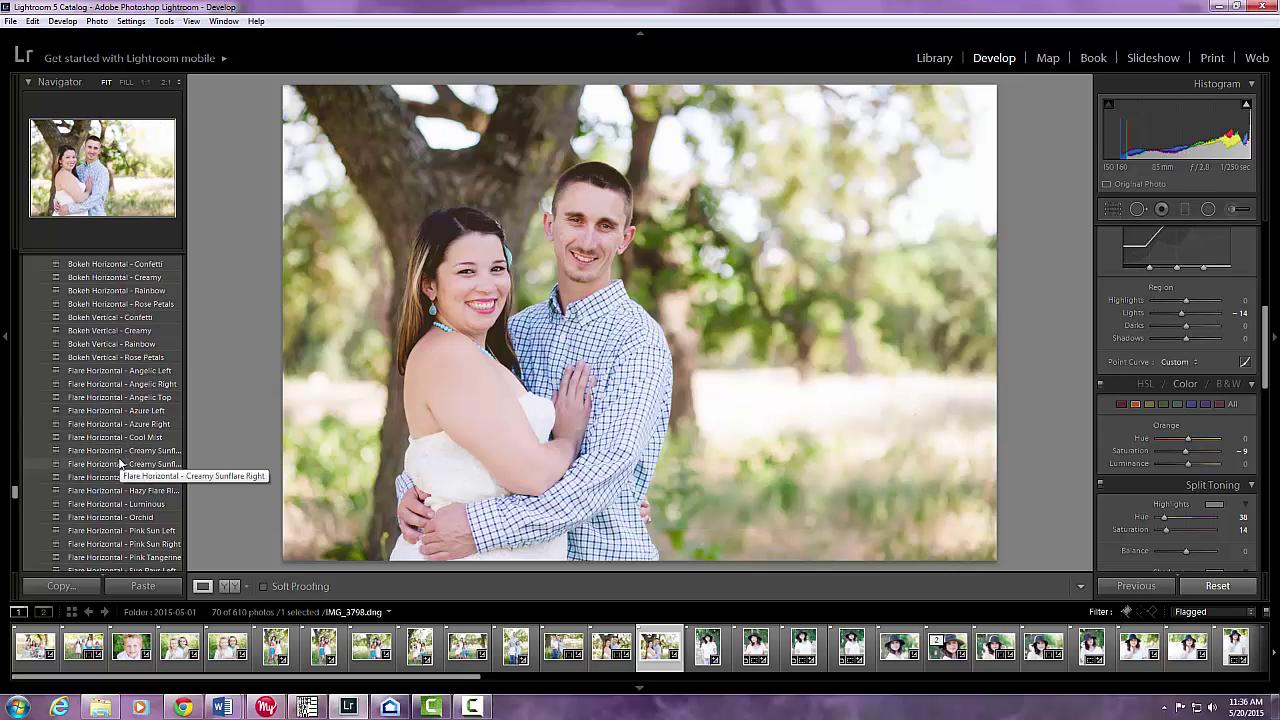
# Step: Apply the Flare Horizontal - Creamy Sunflare Right preset to IMG_3798, IMG_3796 and IMG_3788
pyautogui.click(119, 463)
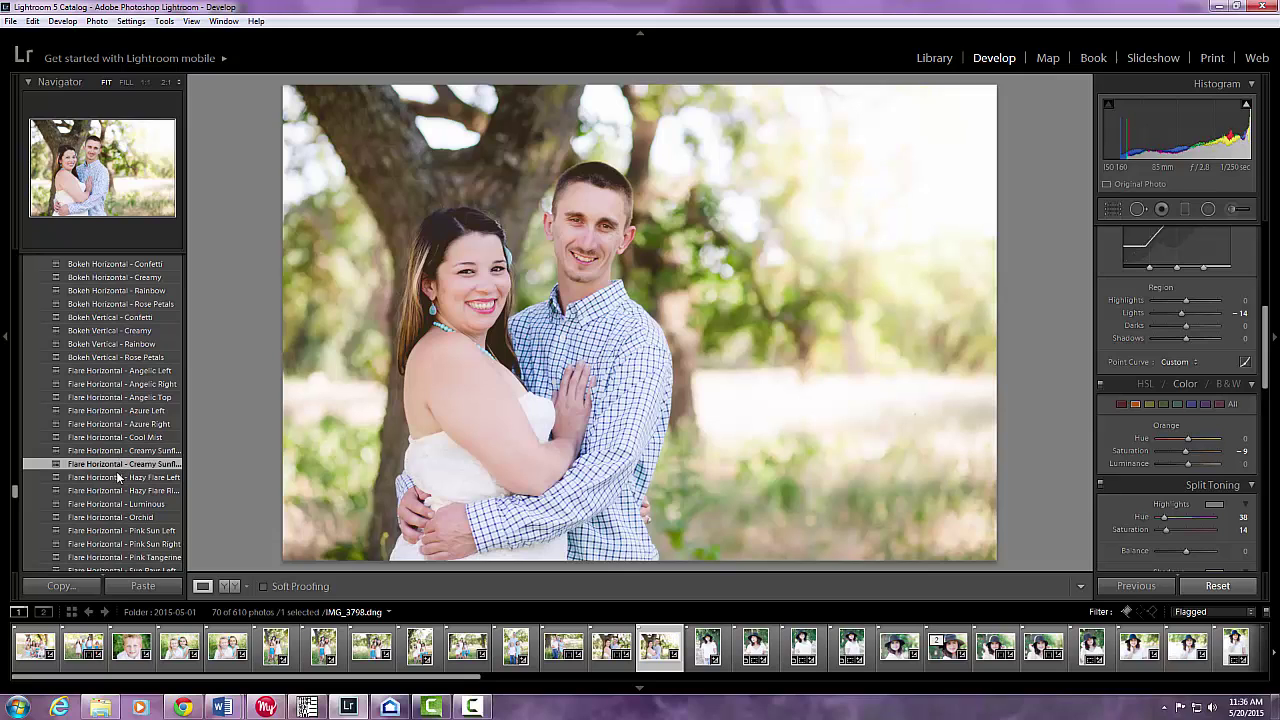
pyautogui.click(612, 645)
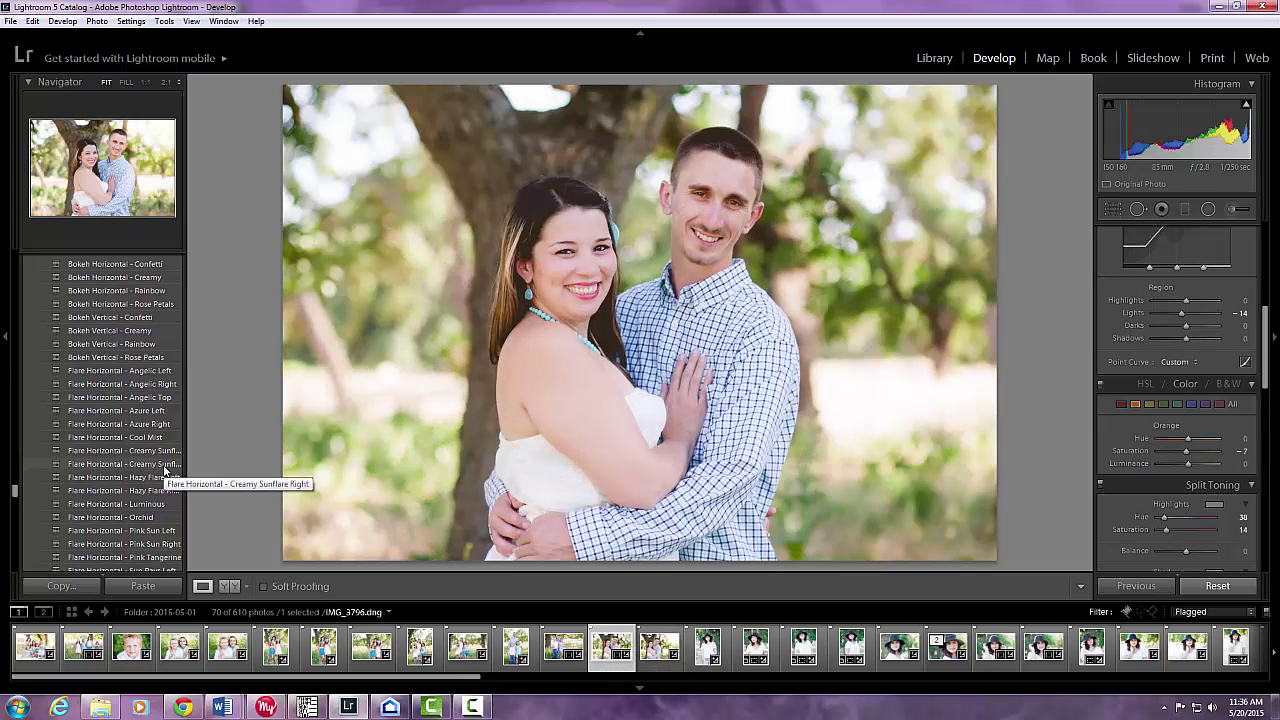
pyautogui.click(165, 466)
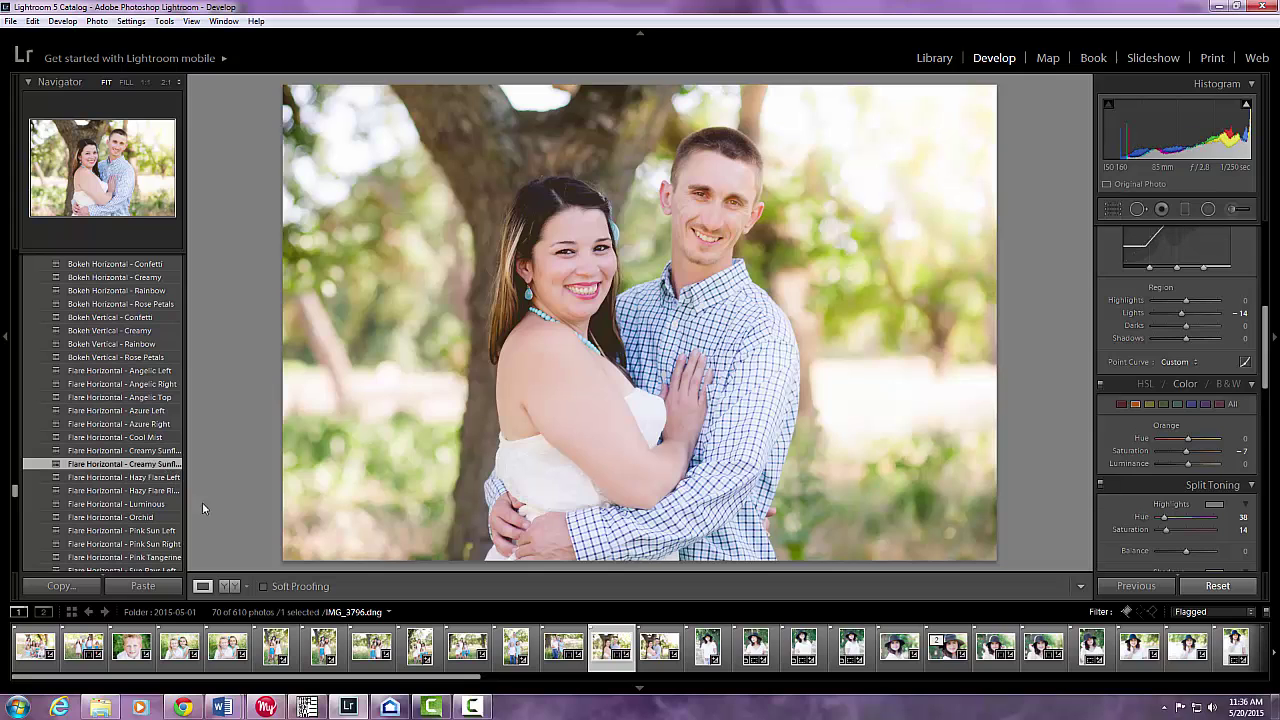
pyautogui.click(555, 648)
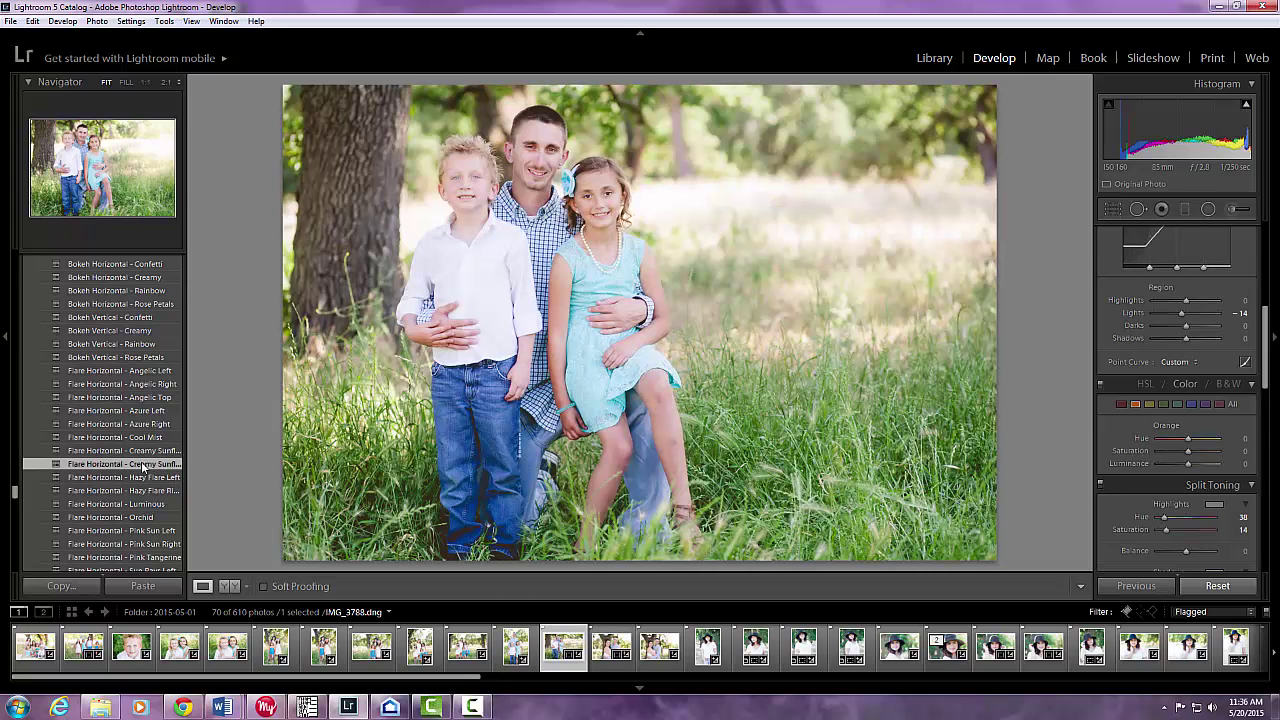
pyautogui.click(143, 466)
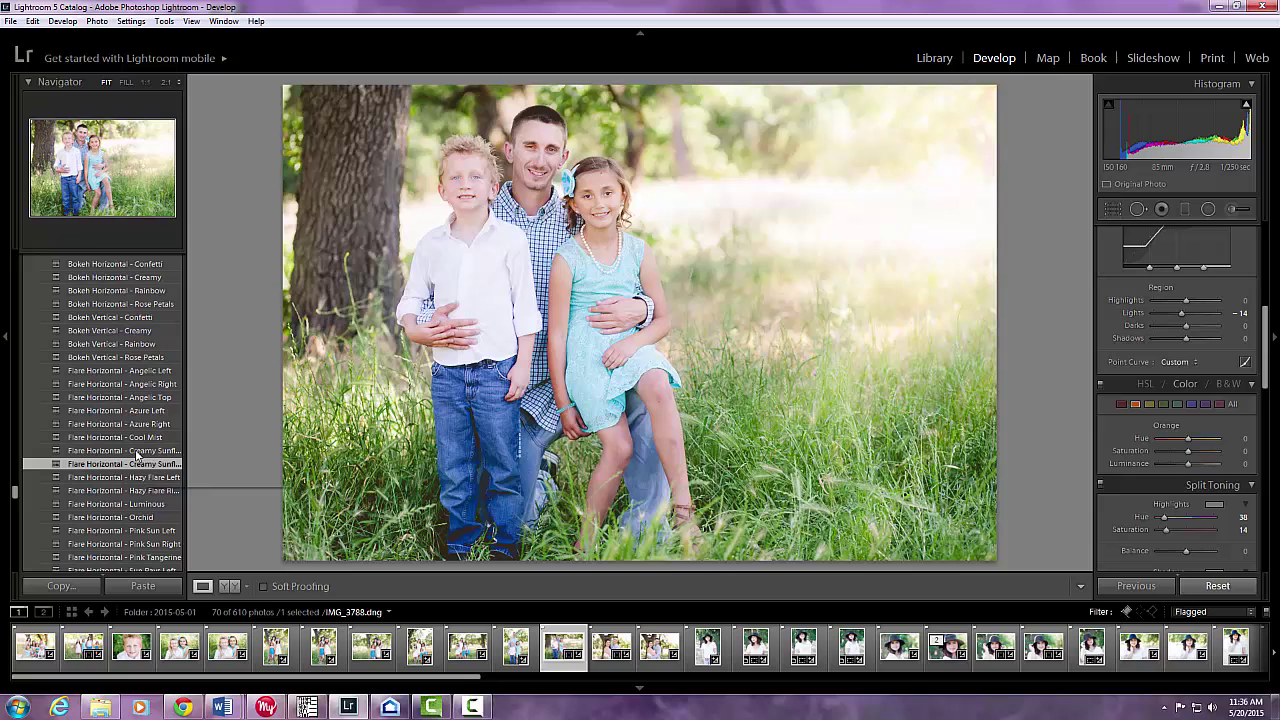
# Step: Try the Flare Horizontal - Creamy Sunflare Left and Right presets on IMG_3778 and undo both
pyautogui.click(514, 648)
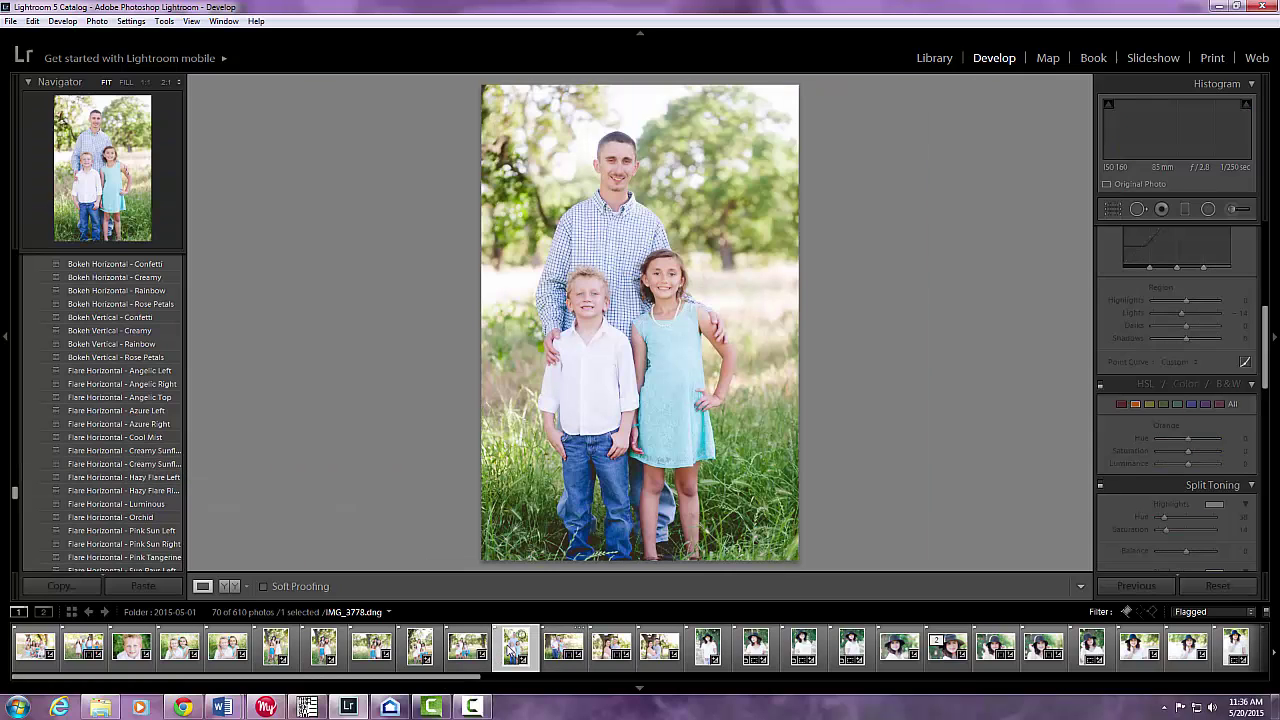
pyautogui.click(138, 452)
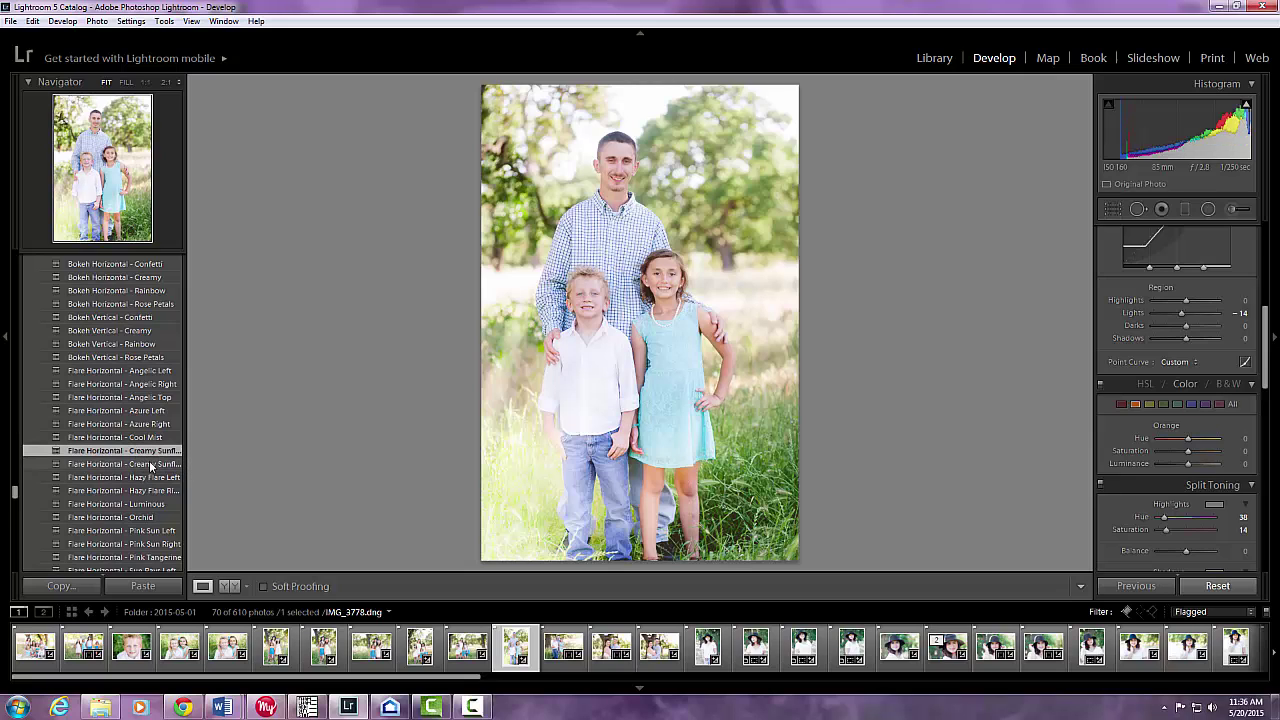
pyautogui.click(150, 465)
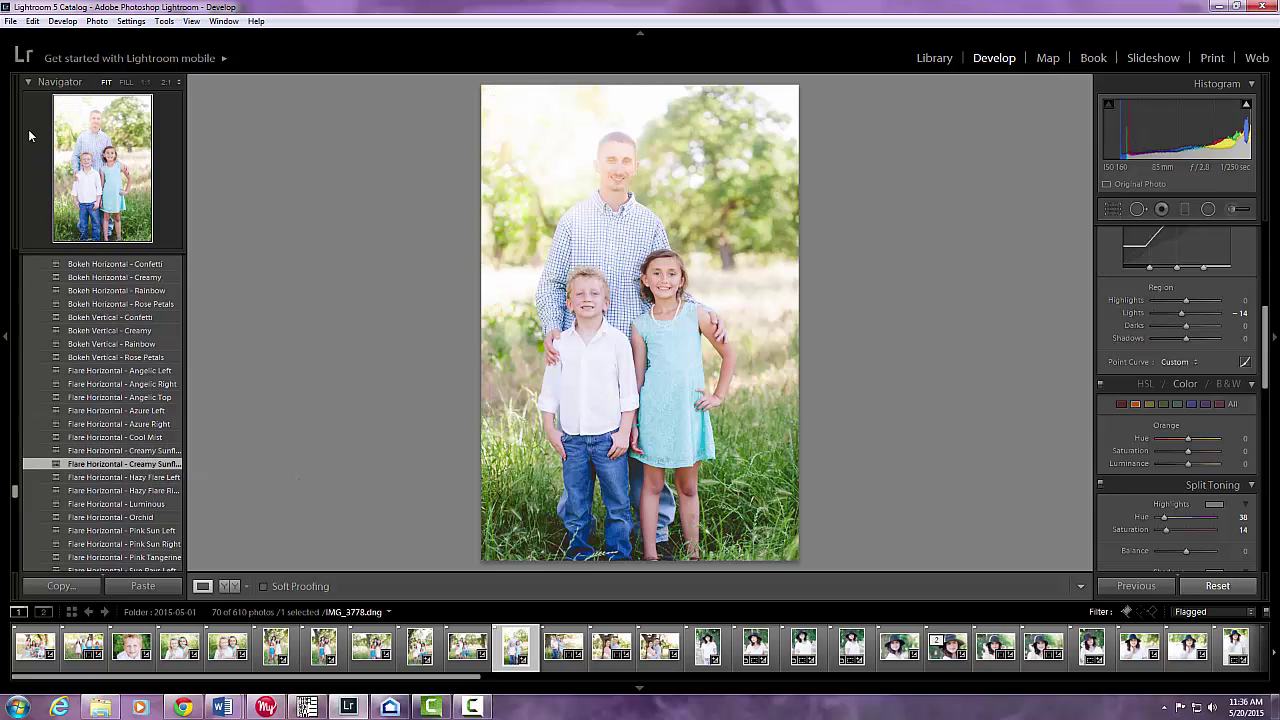
pyautogui.click(32, 21)
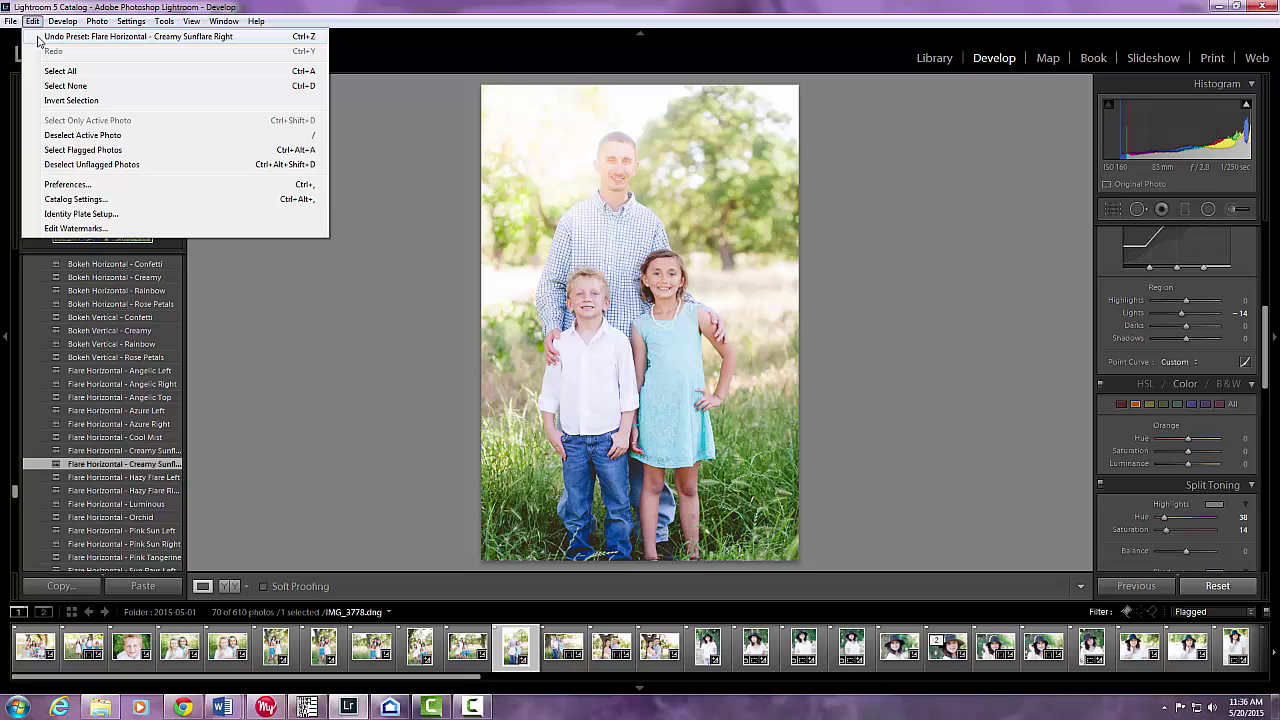
pyautogui.click(39, 38)
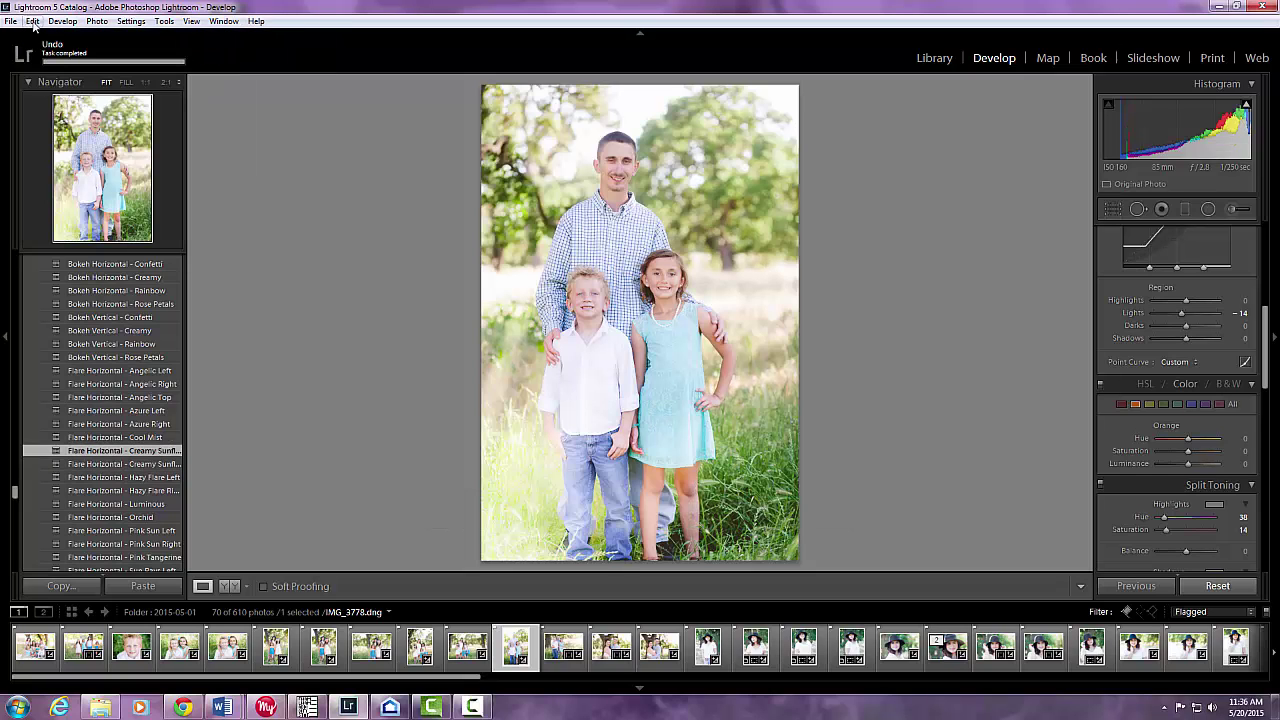
pyautogui.click(33, 21)
pyautogui.click(53, 39)
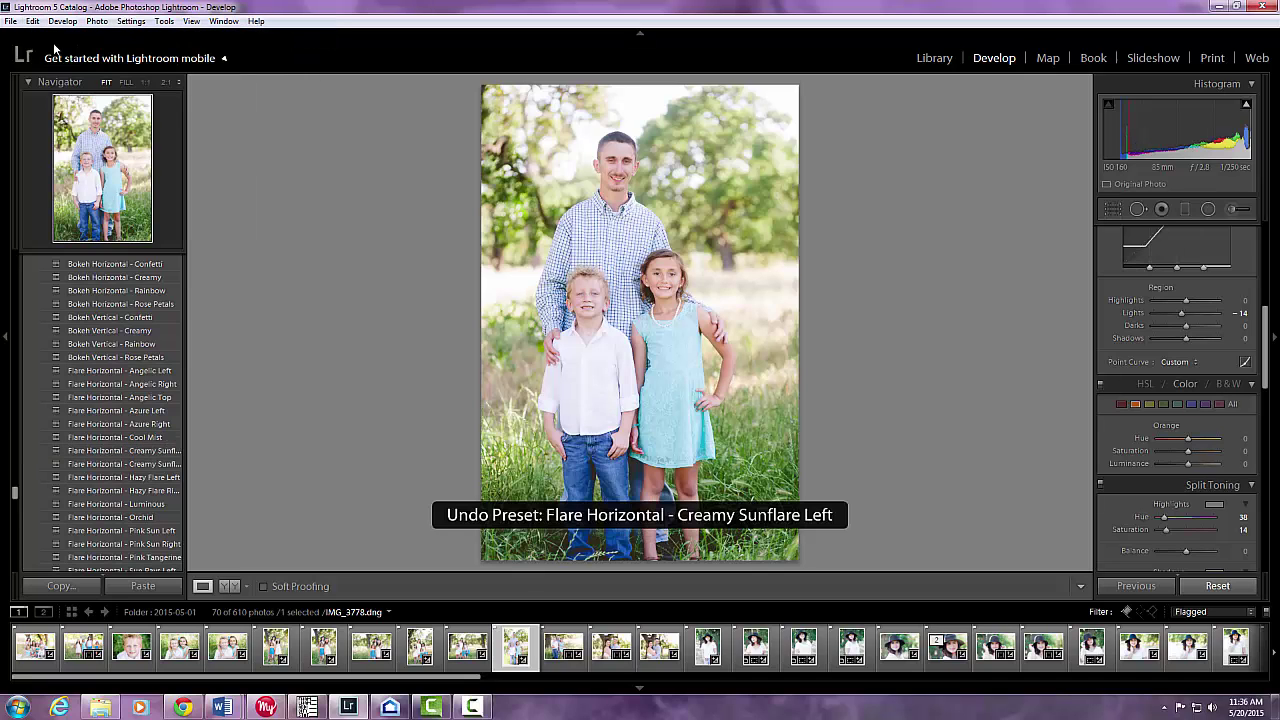
# Step: Compare the Creamy Sunflare Left and Right horizontal flare presets on IMG_3763 and IMG_3751, leaving Creamy Sunflare Right applied to both
pyautogui.click(467, 647)
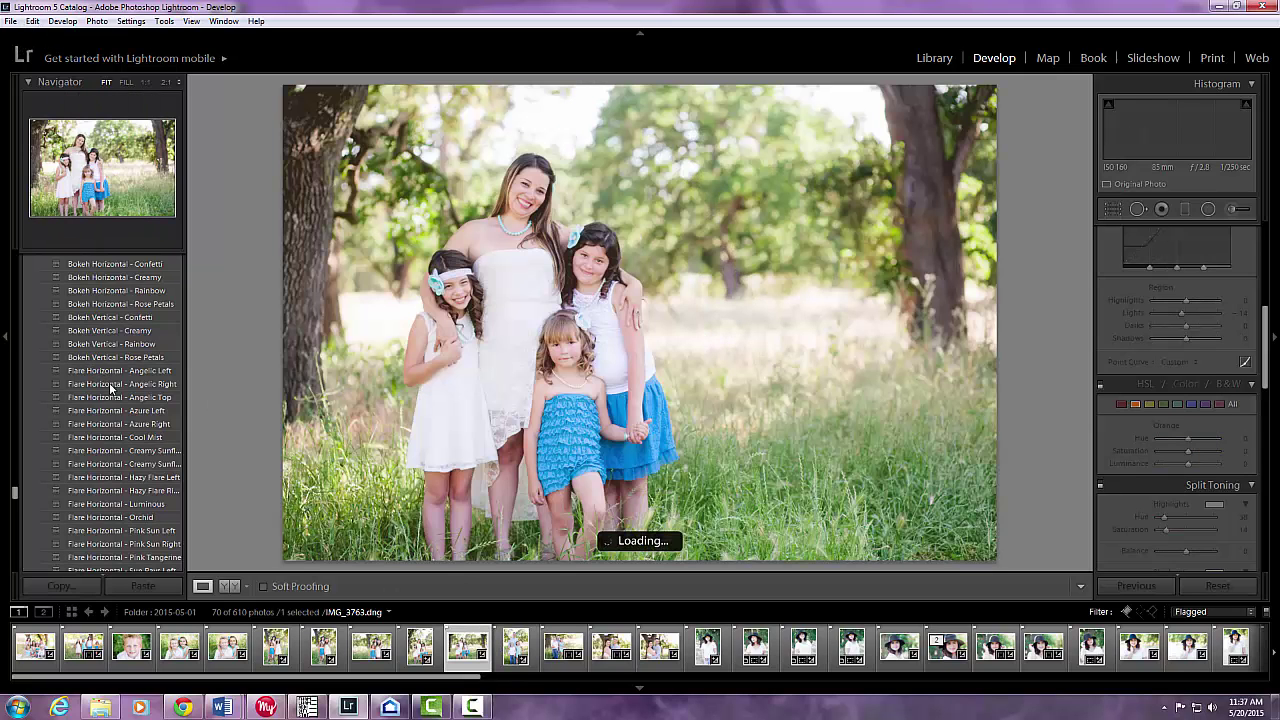
pyautogui.click(131, 452)
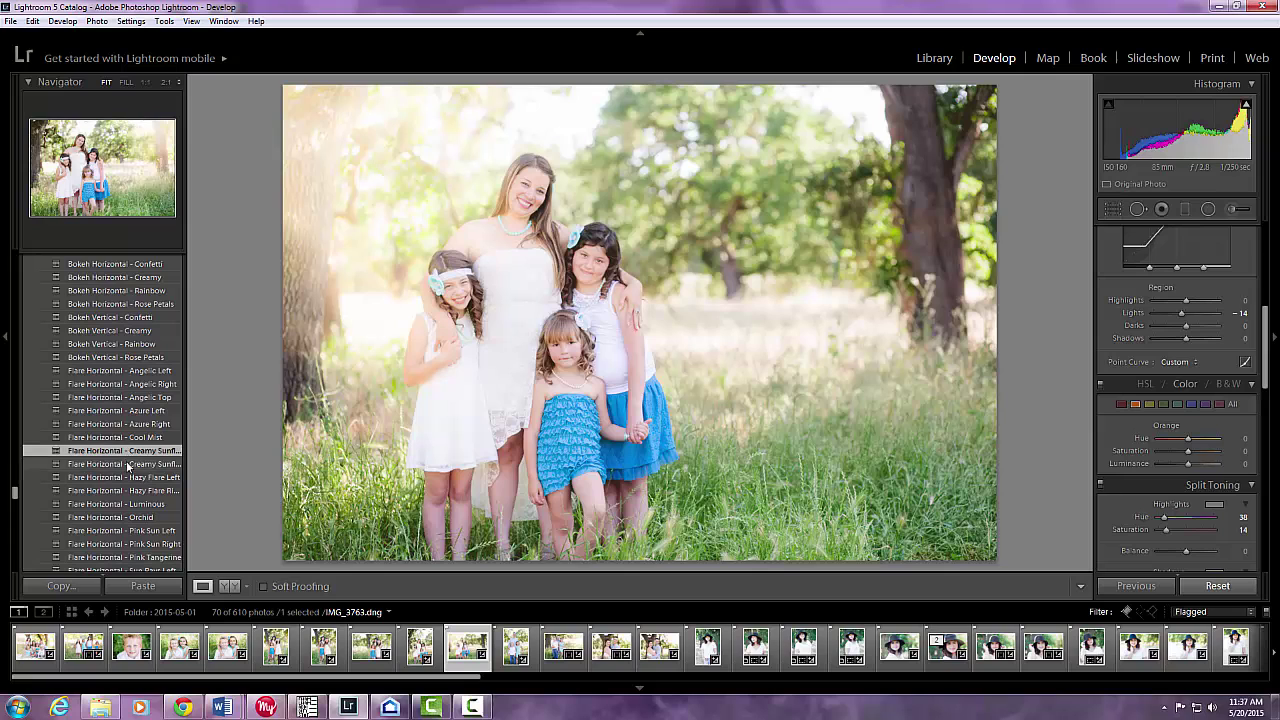
pyautogui.click(128, 465)
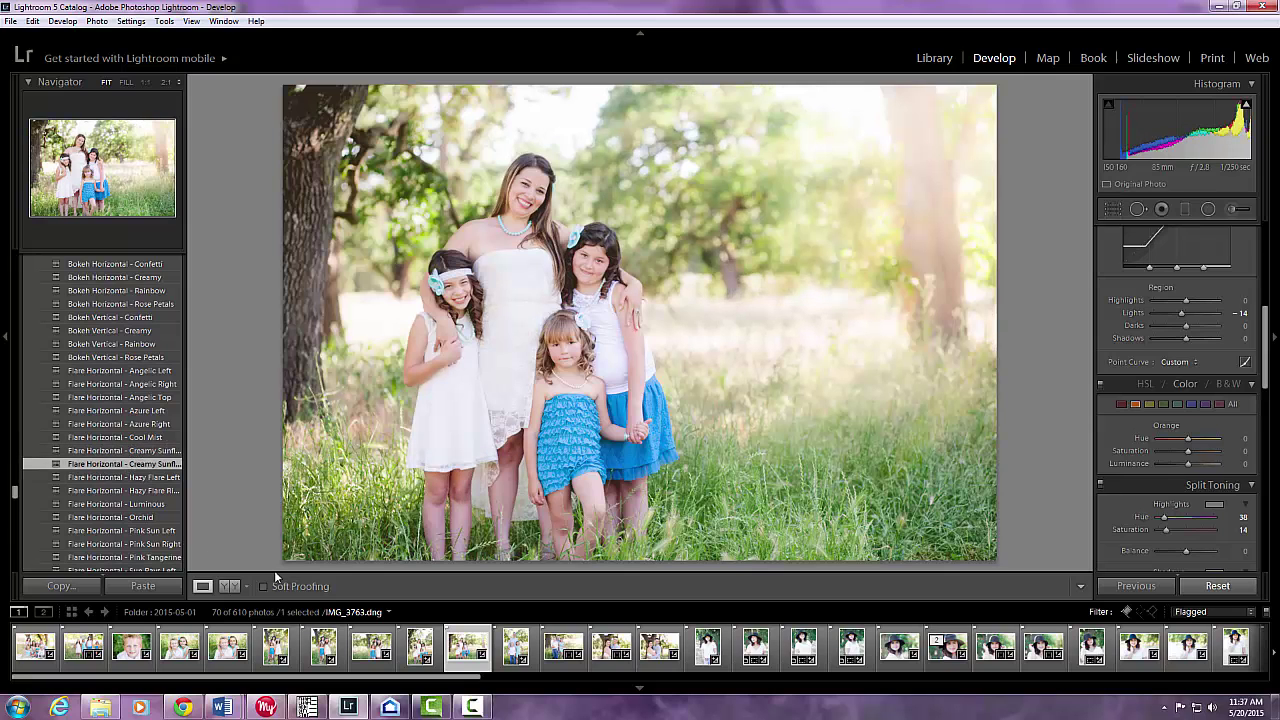
pyautogui.click(372, 646)
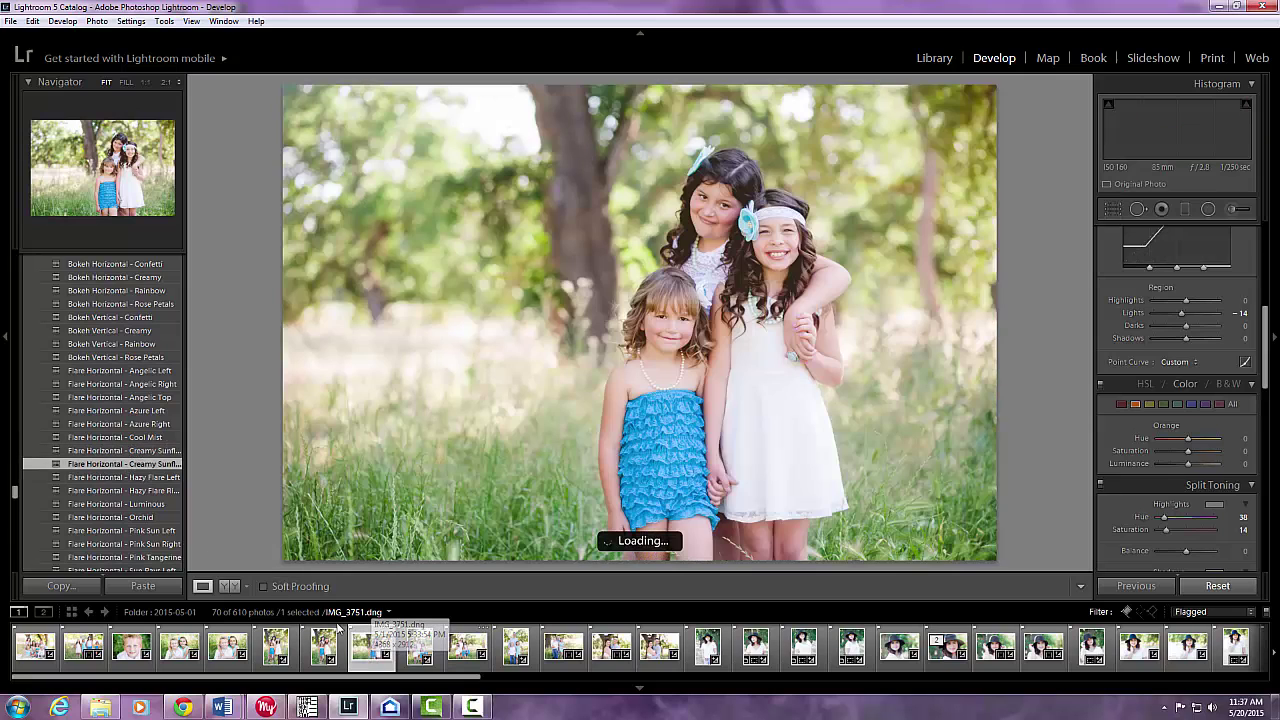
pyautogui.click(137, 450)
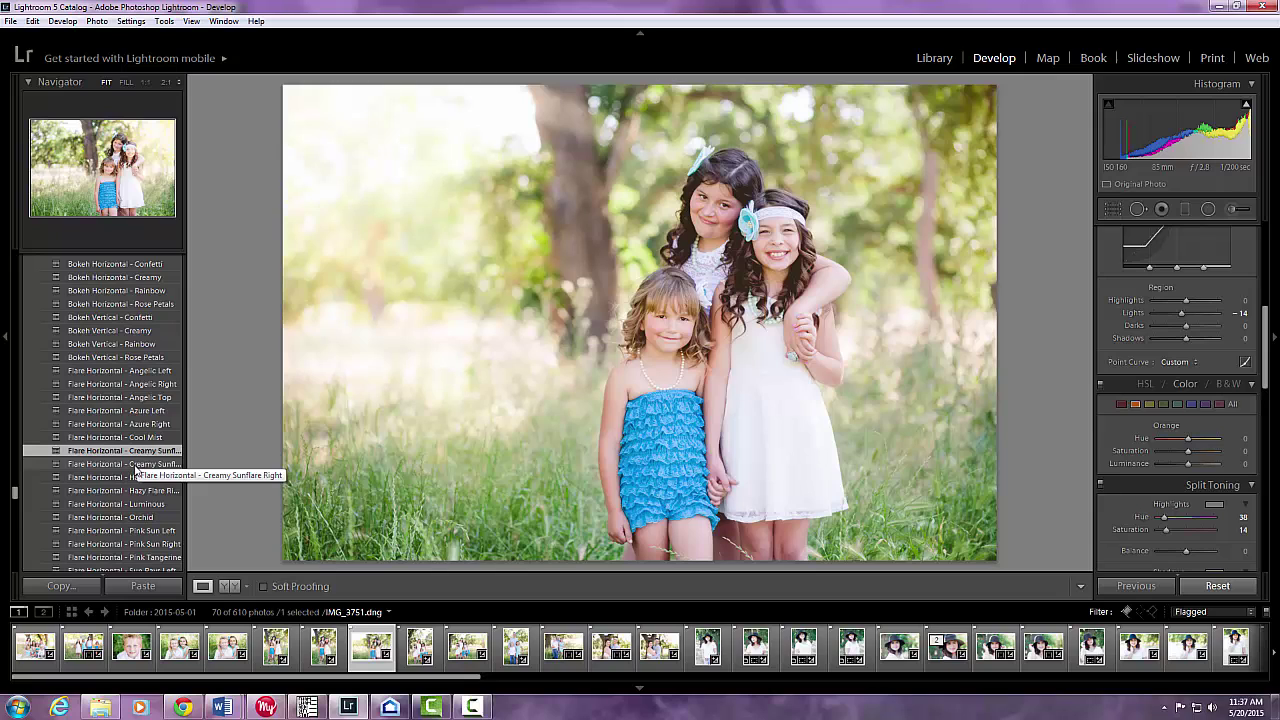
pyautogui.click(137, 466)
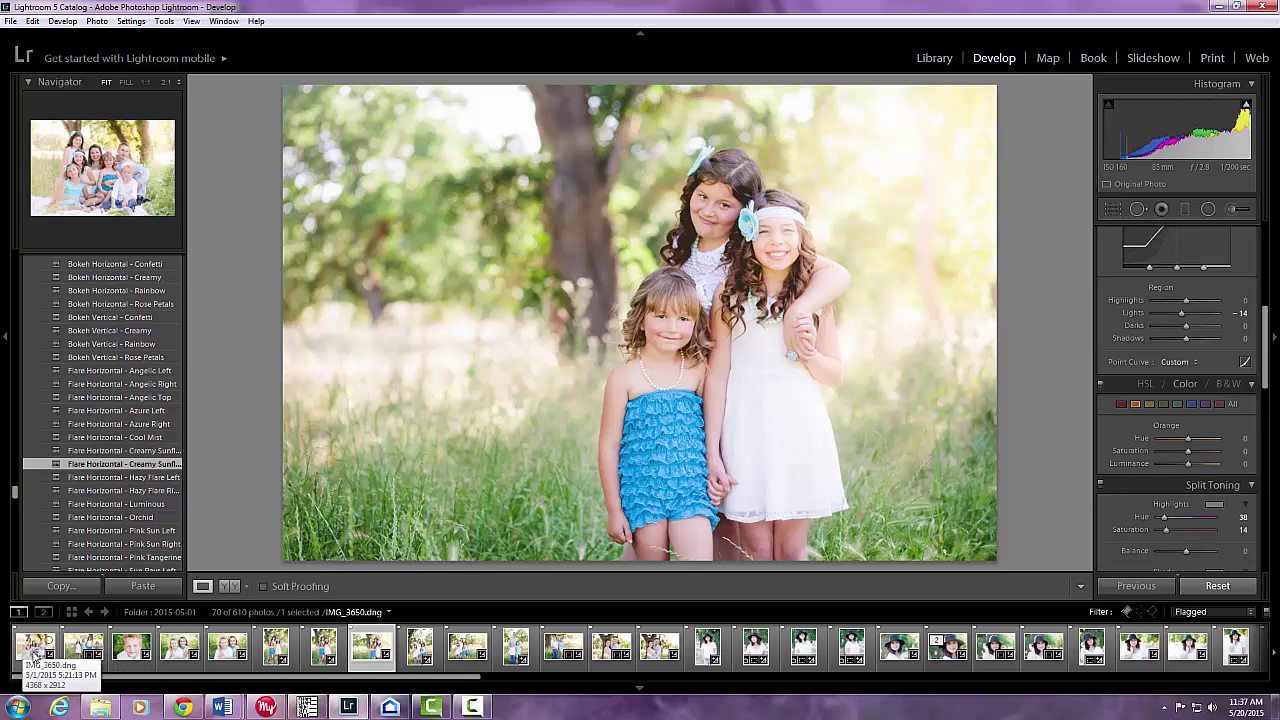
# Step: Create a virtual copy each of IMG_3682, IMG_3674 and IMG_3650
pyautogui.click(80, 648)
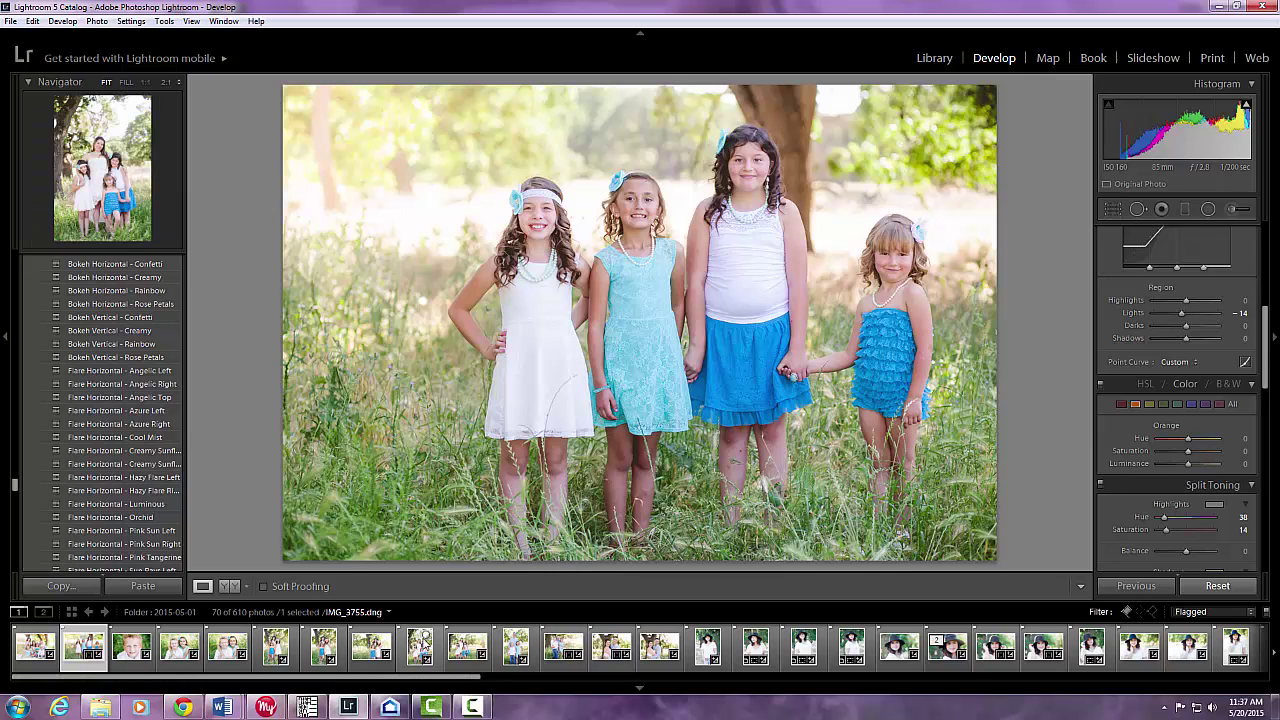
pyautogui.click(128, 652)
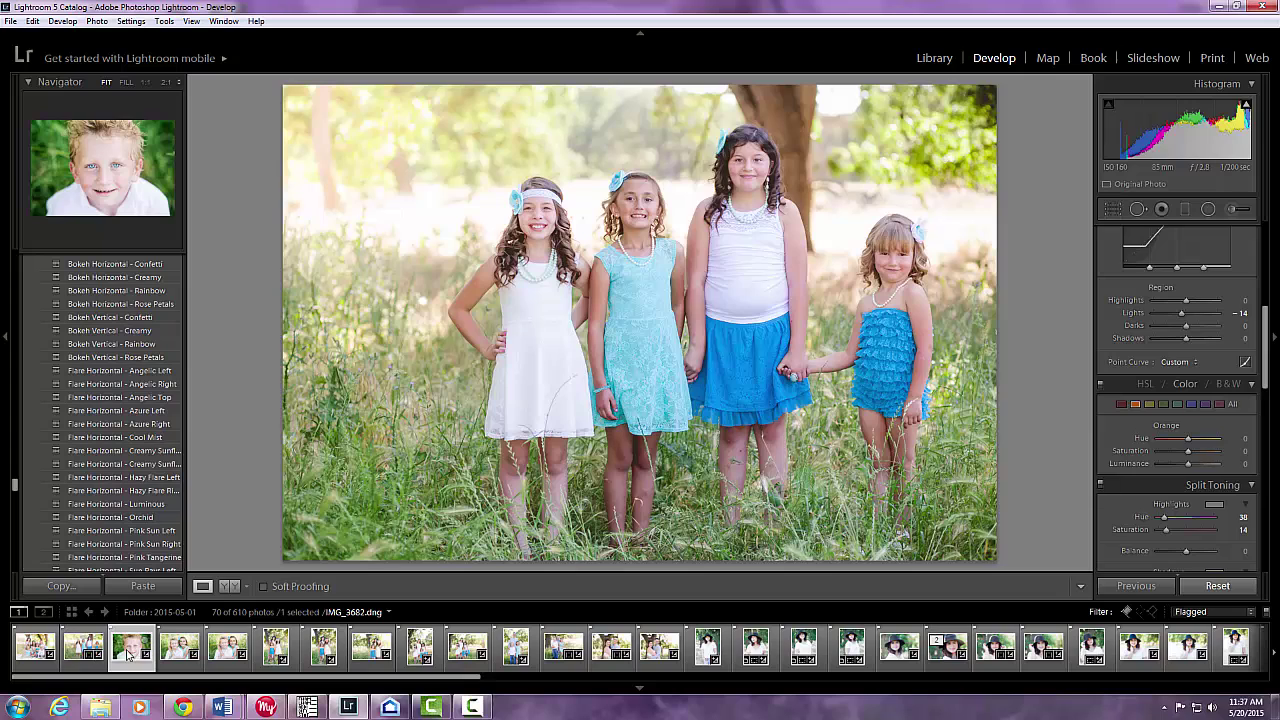
pyautogui.rightClick(146, 616)
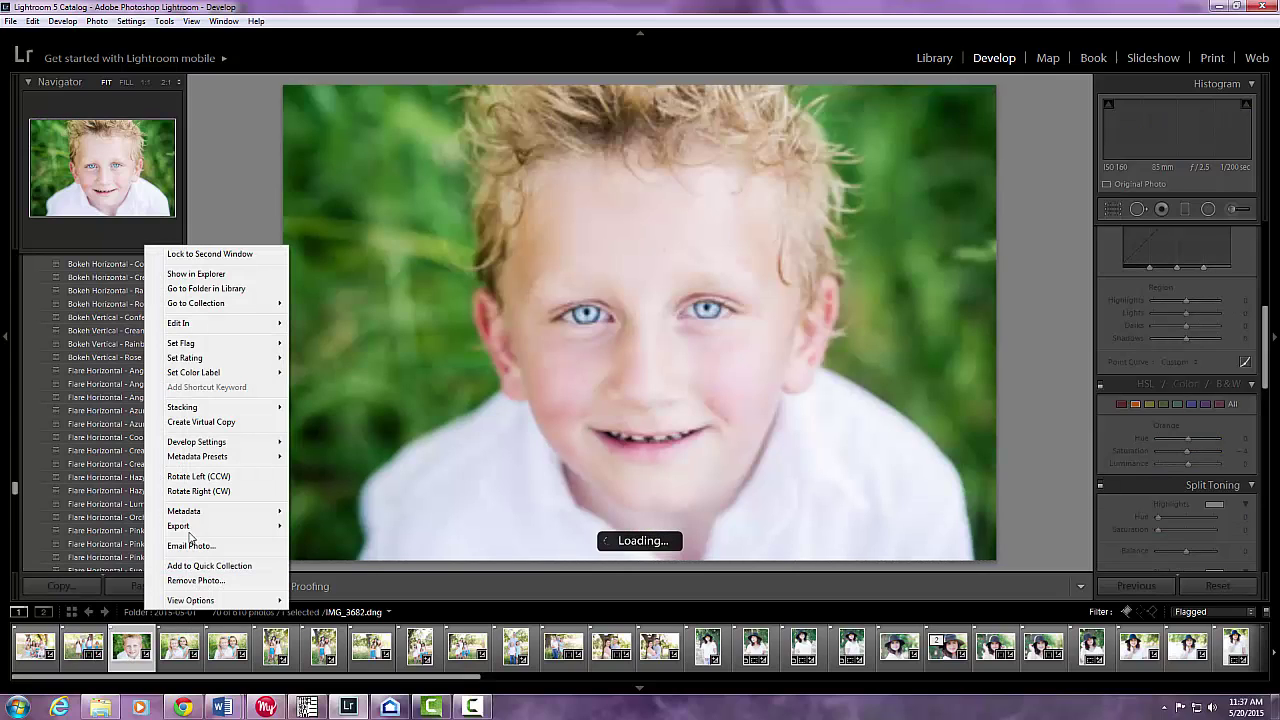
pyautogui.click(177, 421)
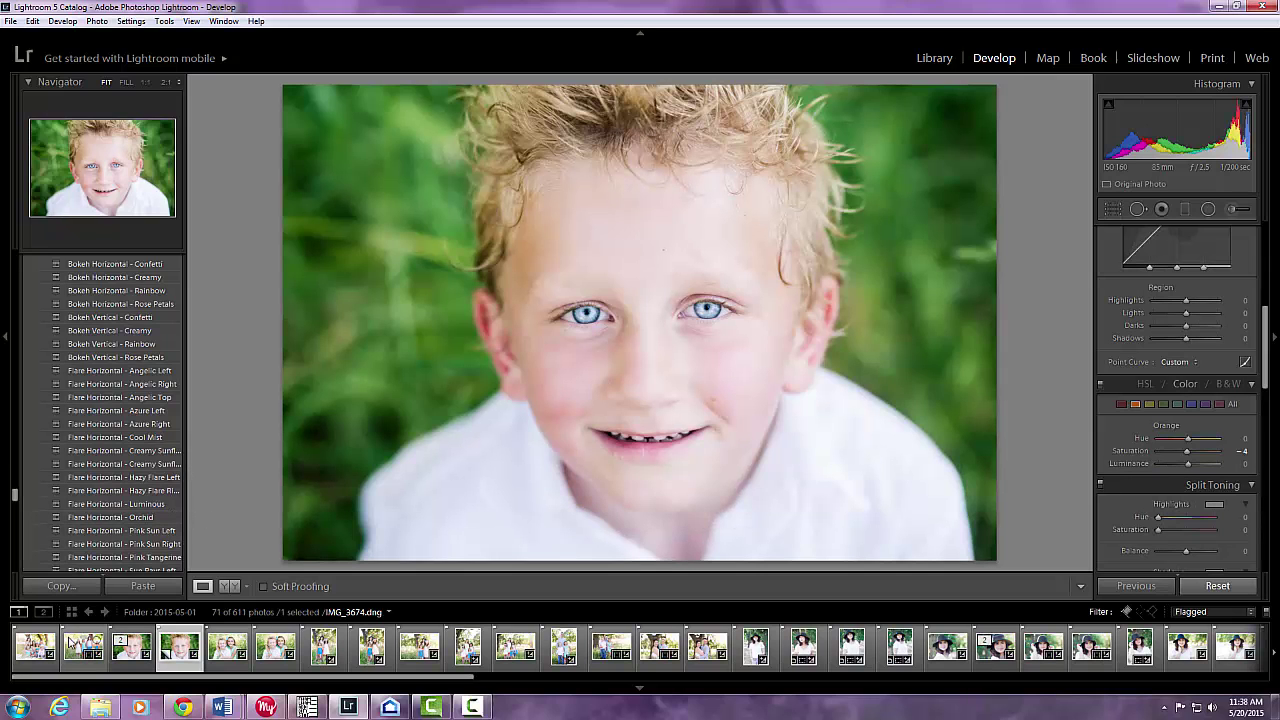
pyautogui.click(72, 648)
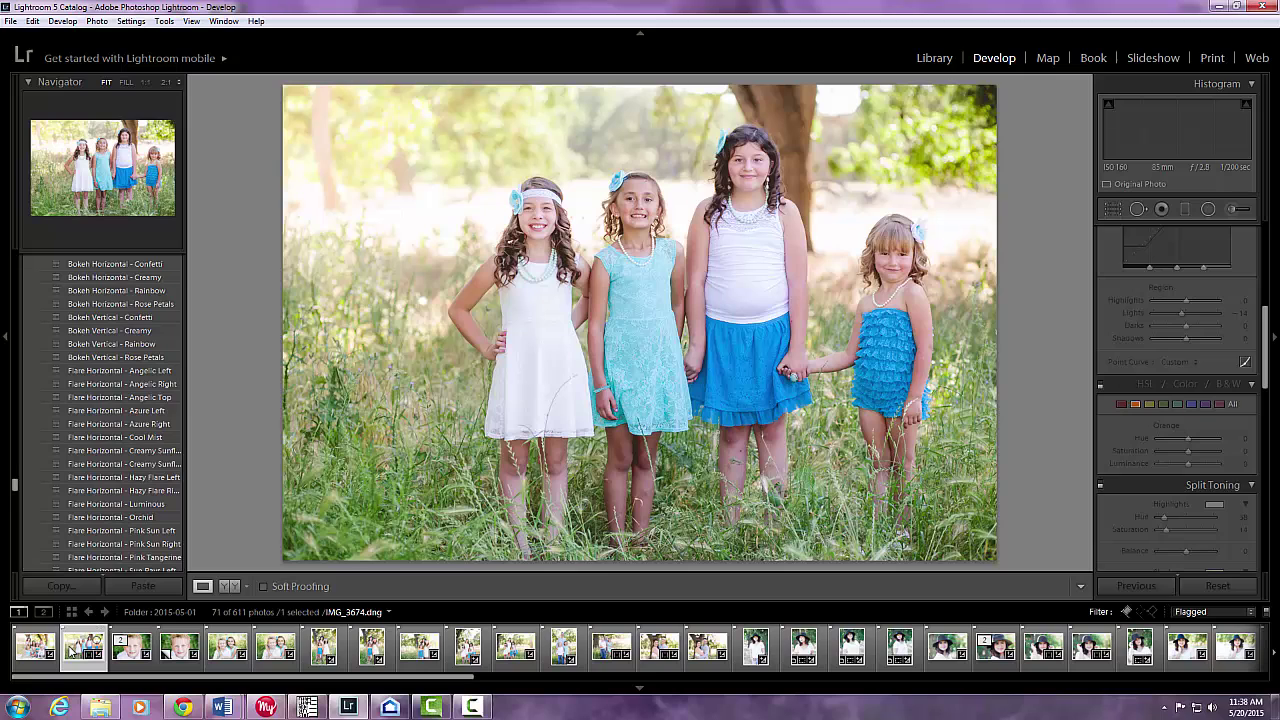
pyautogui.rightClick(72, 650)
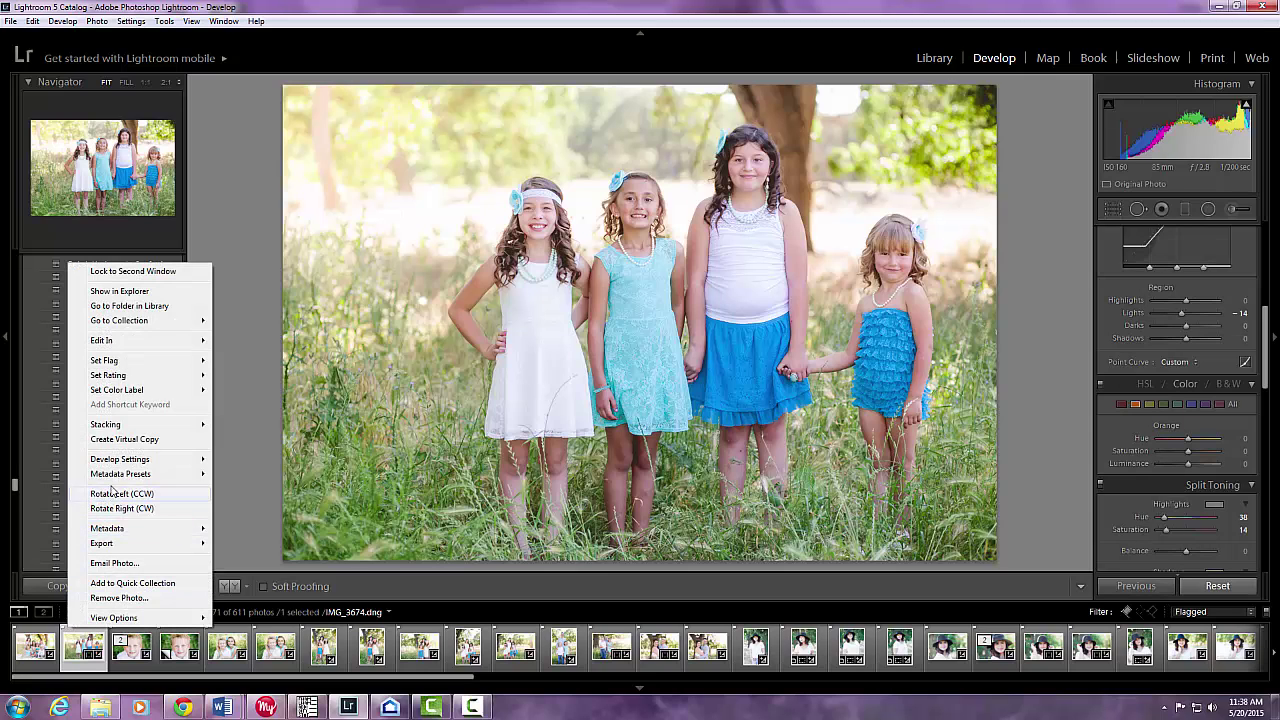
pyautogui.press('Escape')
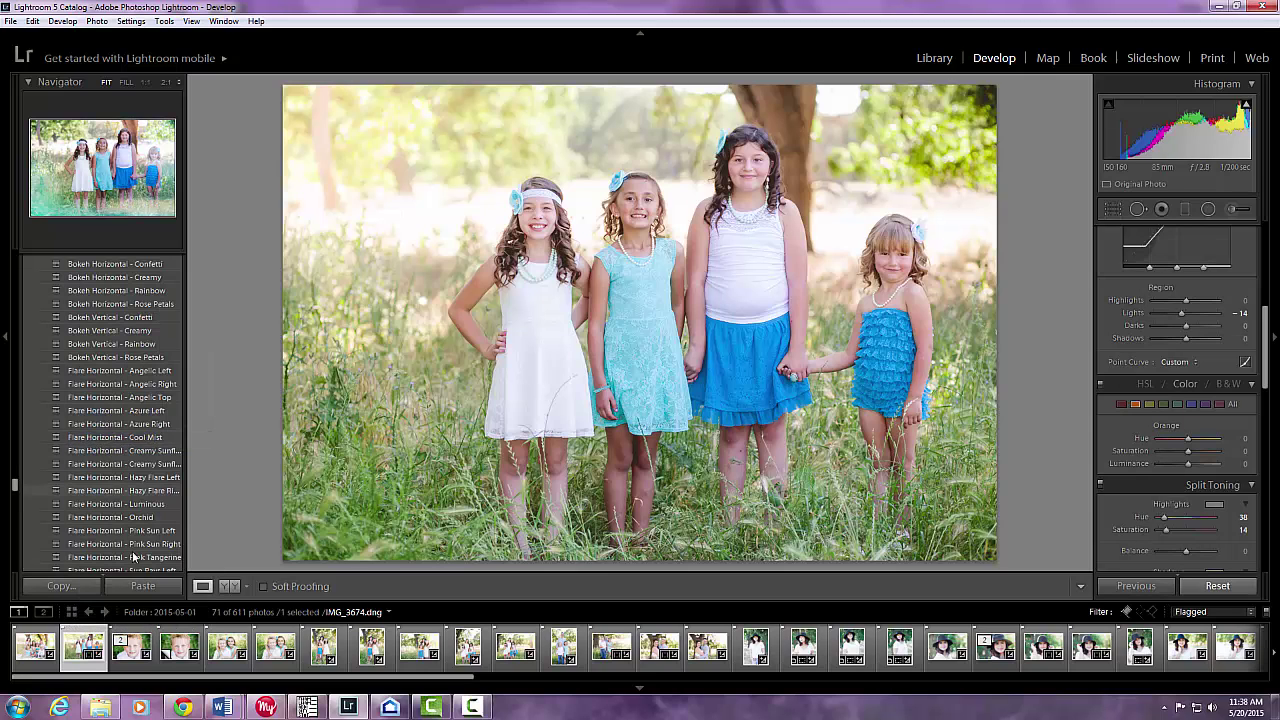
pyautogui.click(42, 650)
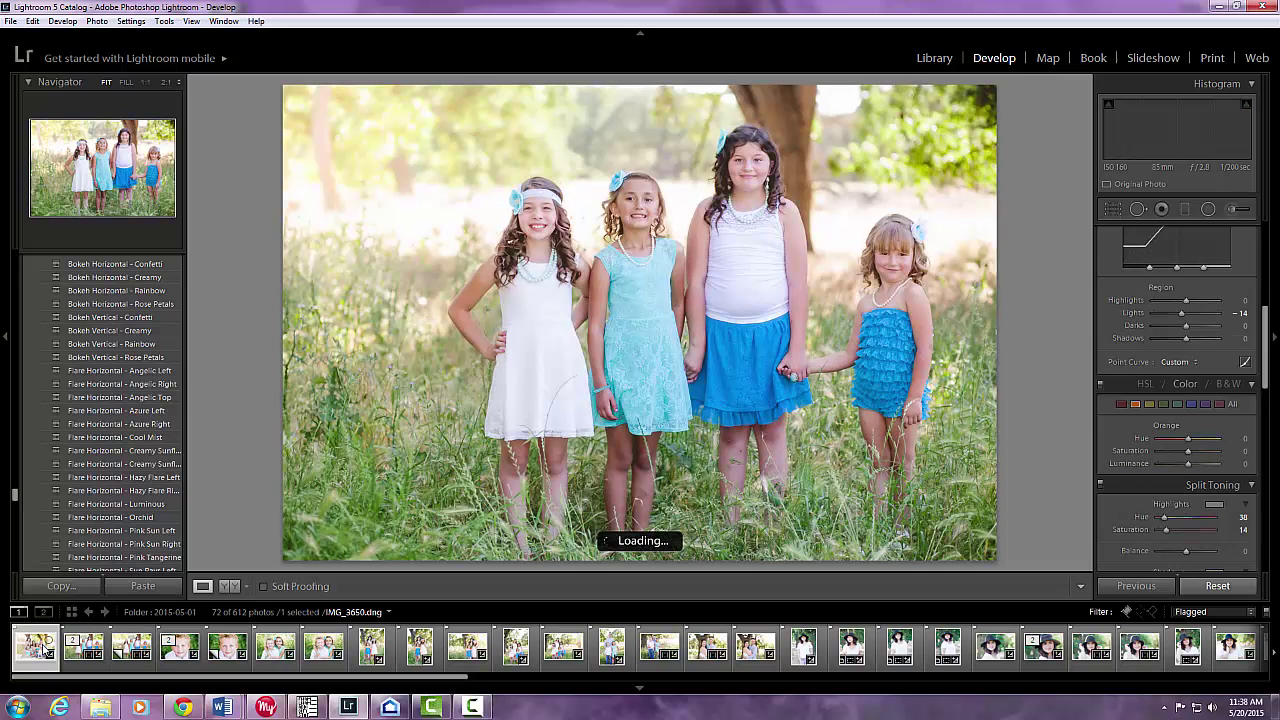
pyautogui.rightClick(79, 478)
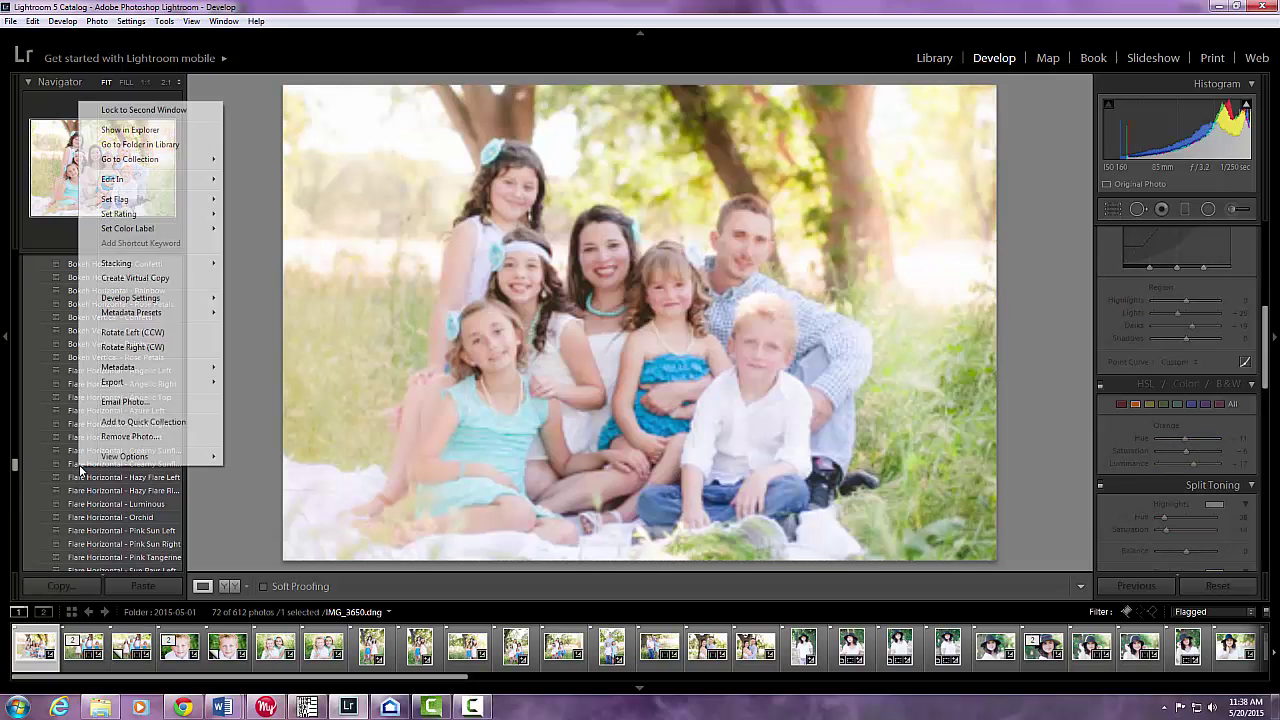
pyautogui.click(116, 280)
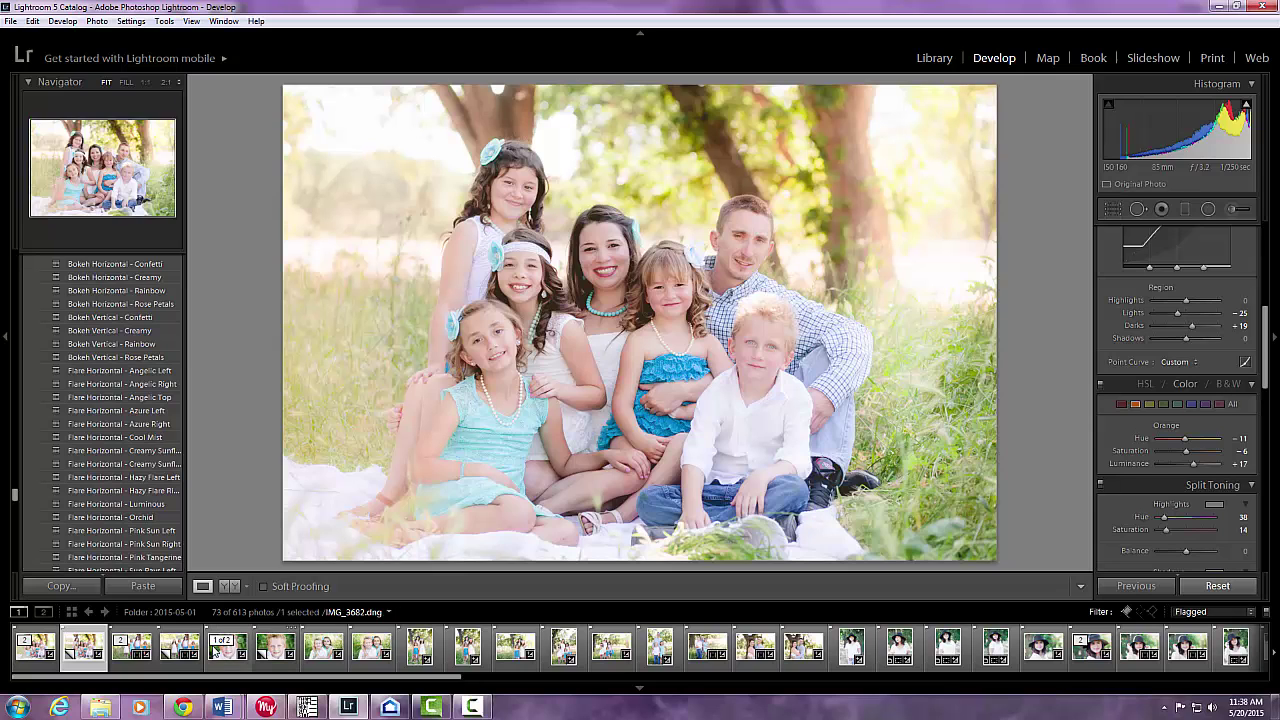
# Step: Apply the A - Black and White Base 3 preset from the PP Black and White set to the virtual copy of IMG_3682
pyautogui.click(269, 650)
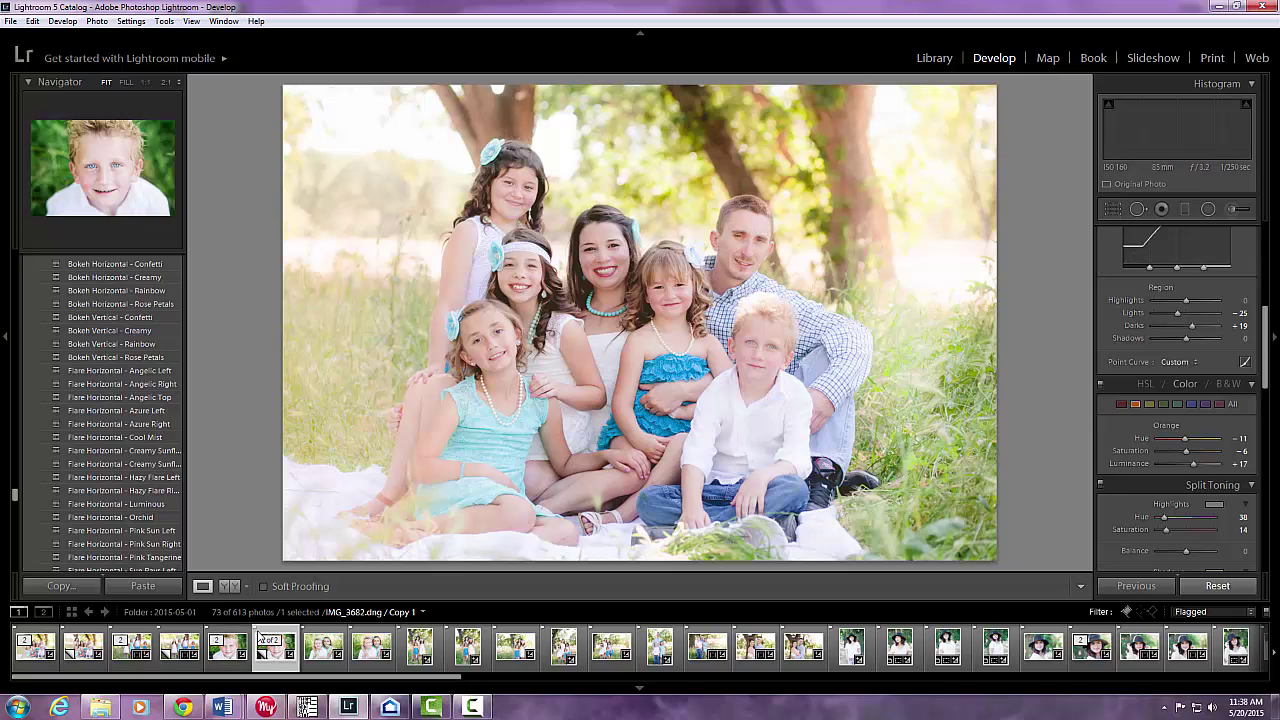
pyautogui.scroll(-5, 95, 440)
pyautogui.scroll(-15, 108, 428)
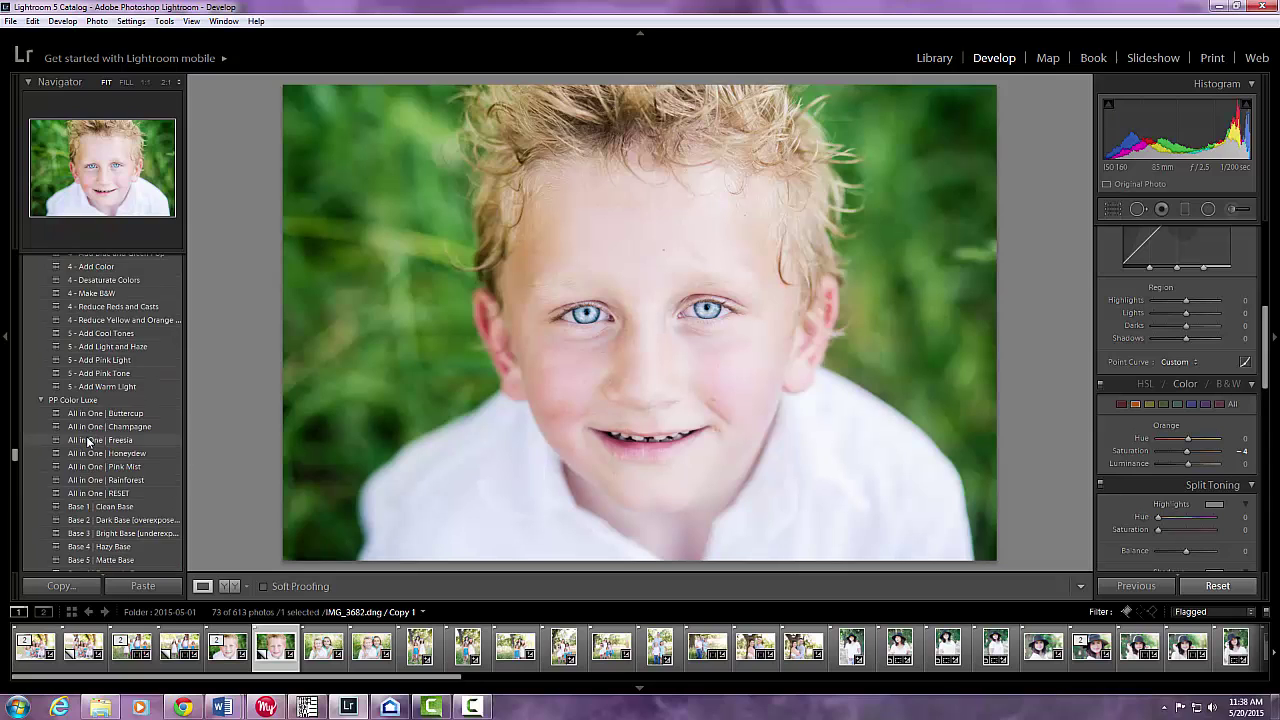
pyautogui.scroll(-8, 88, 441)
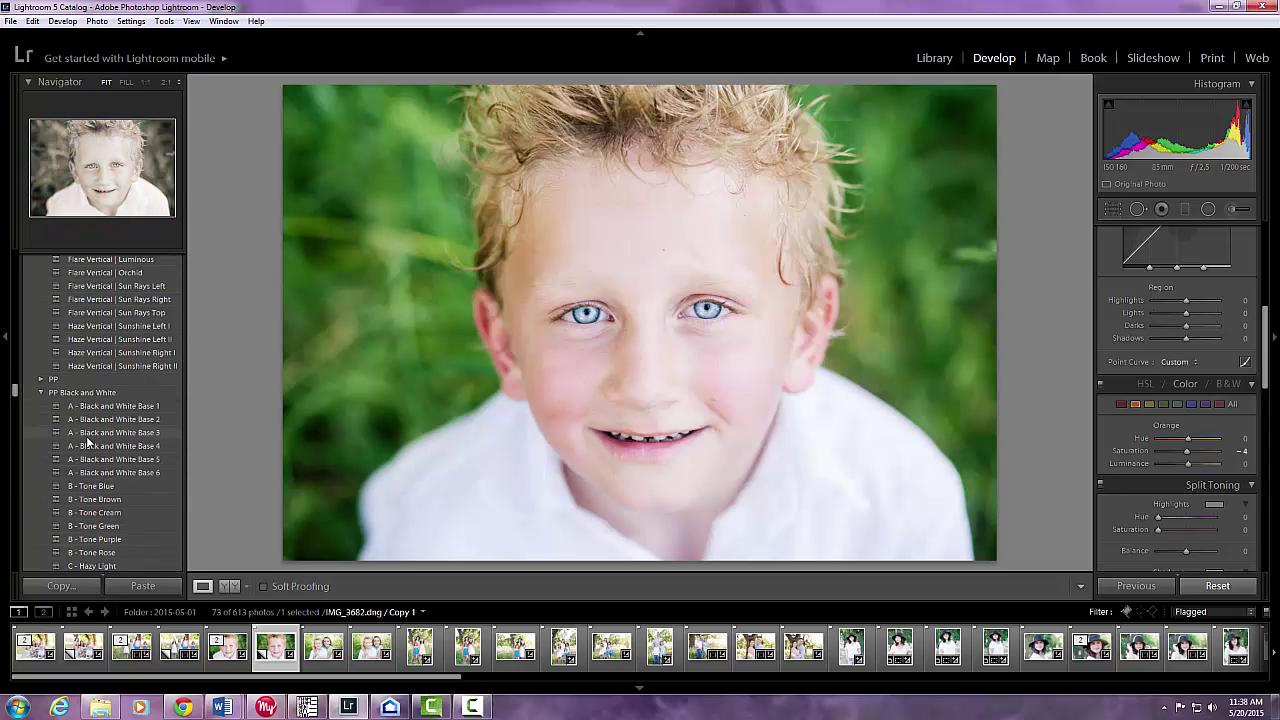
pyautogui.scroll(-5, 88, 441)
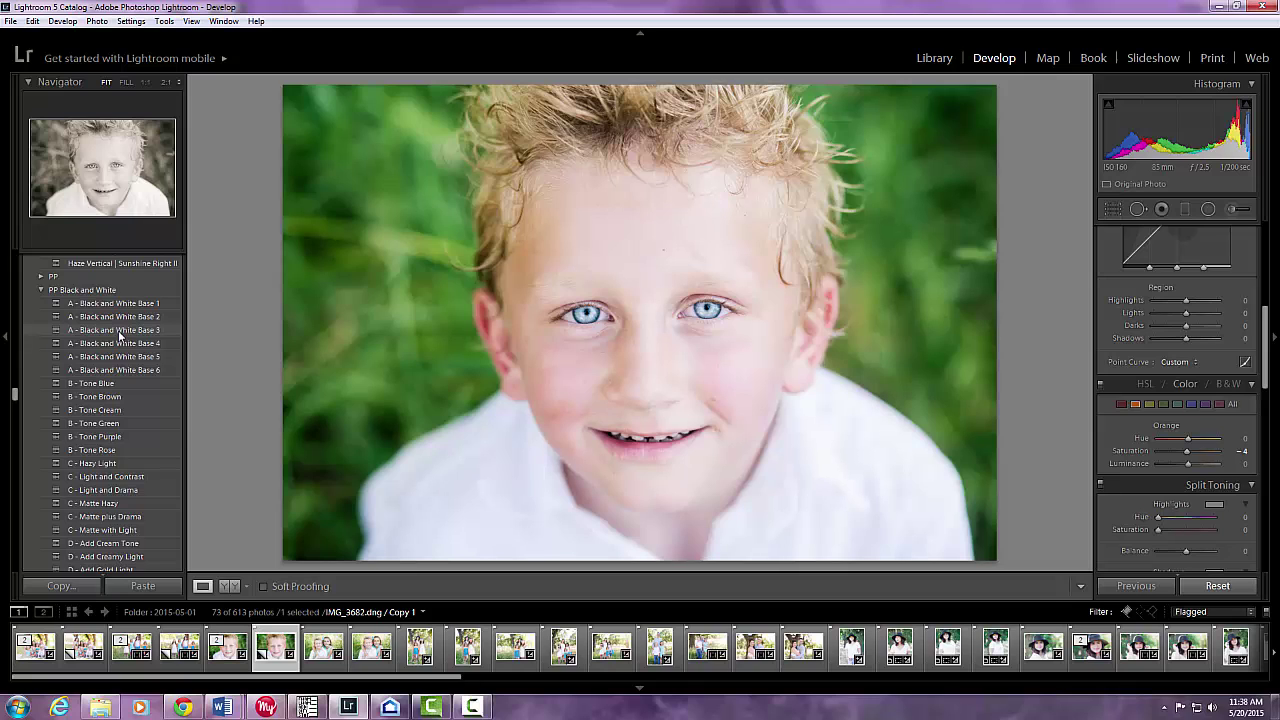
pyautogui.scroll(-5, 119, 336)
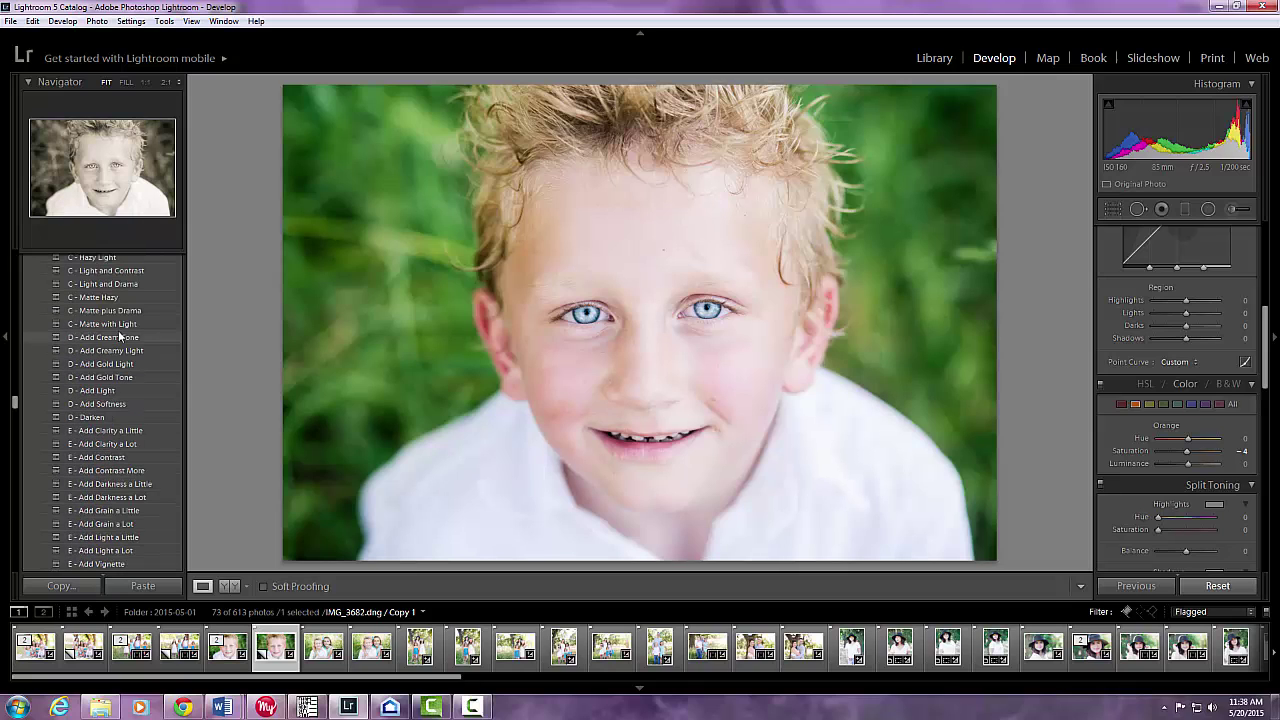
pyautogui.scroll(-3, 119, 336)
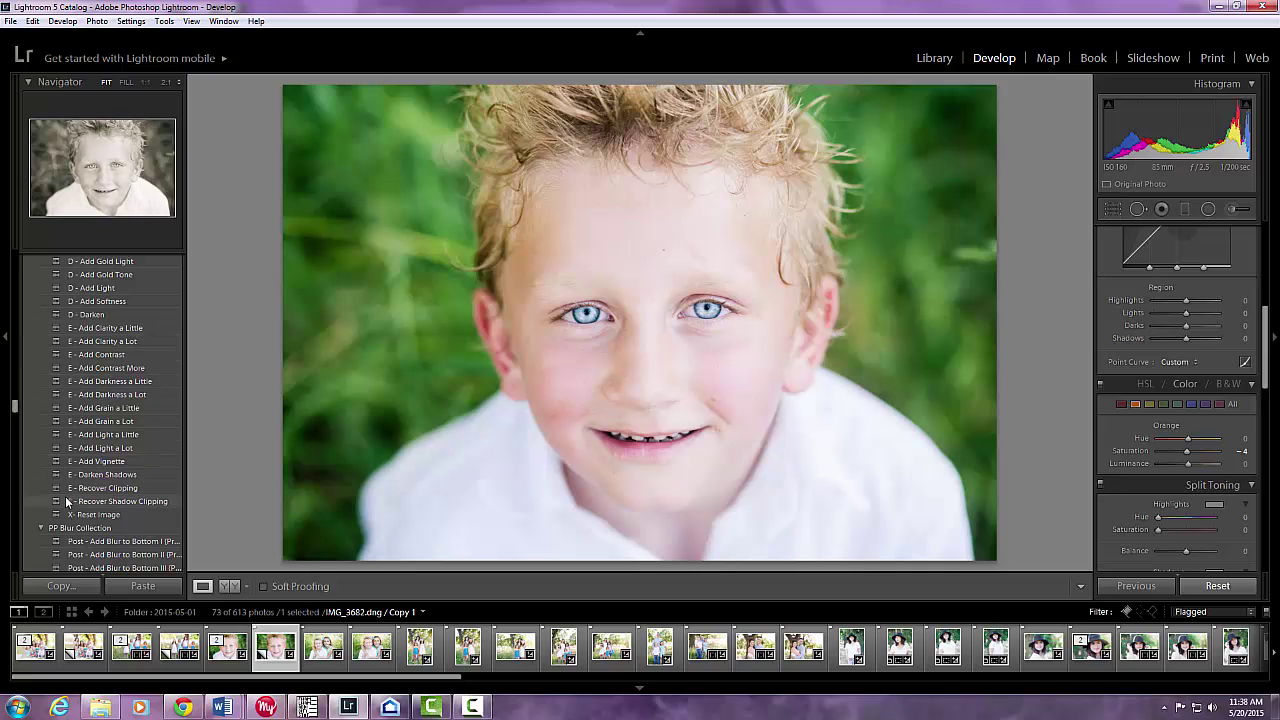
pyautogui.scroll(3, 79, 380)
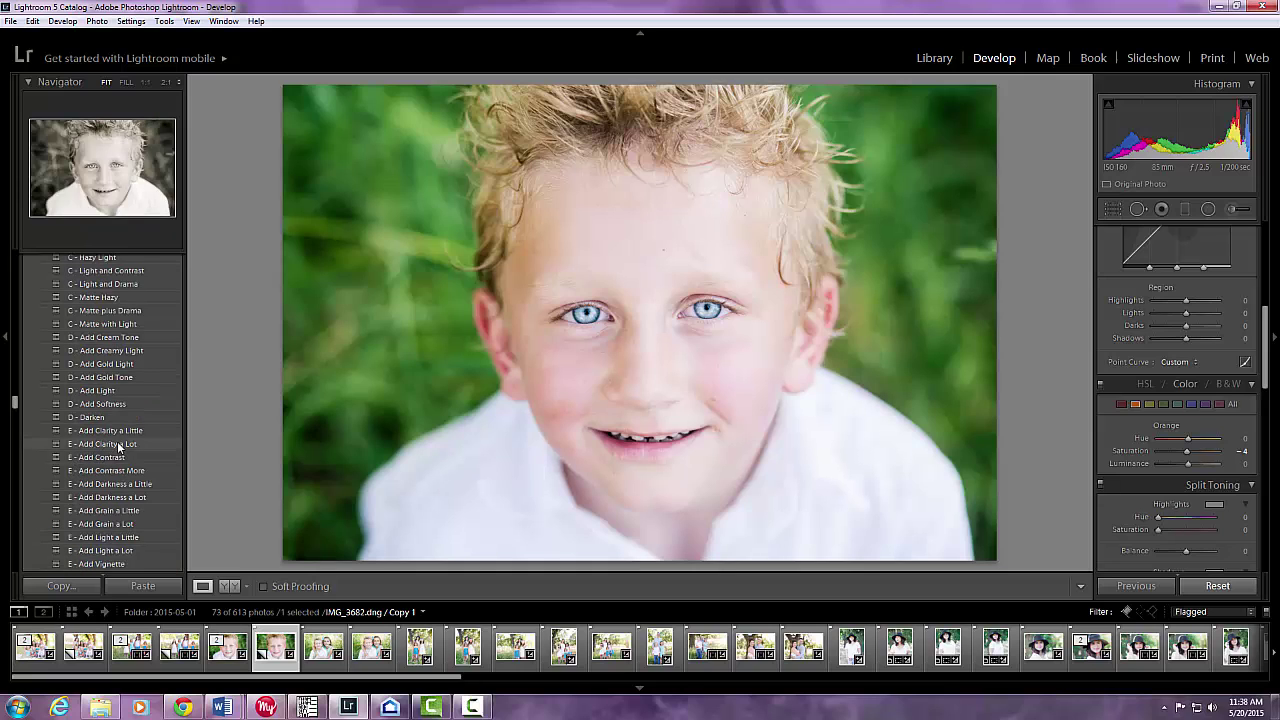
pyautogui.scroll(3, 112, 432)
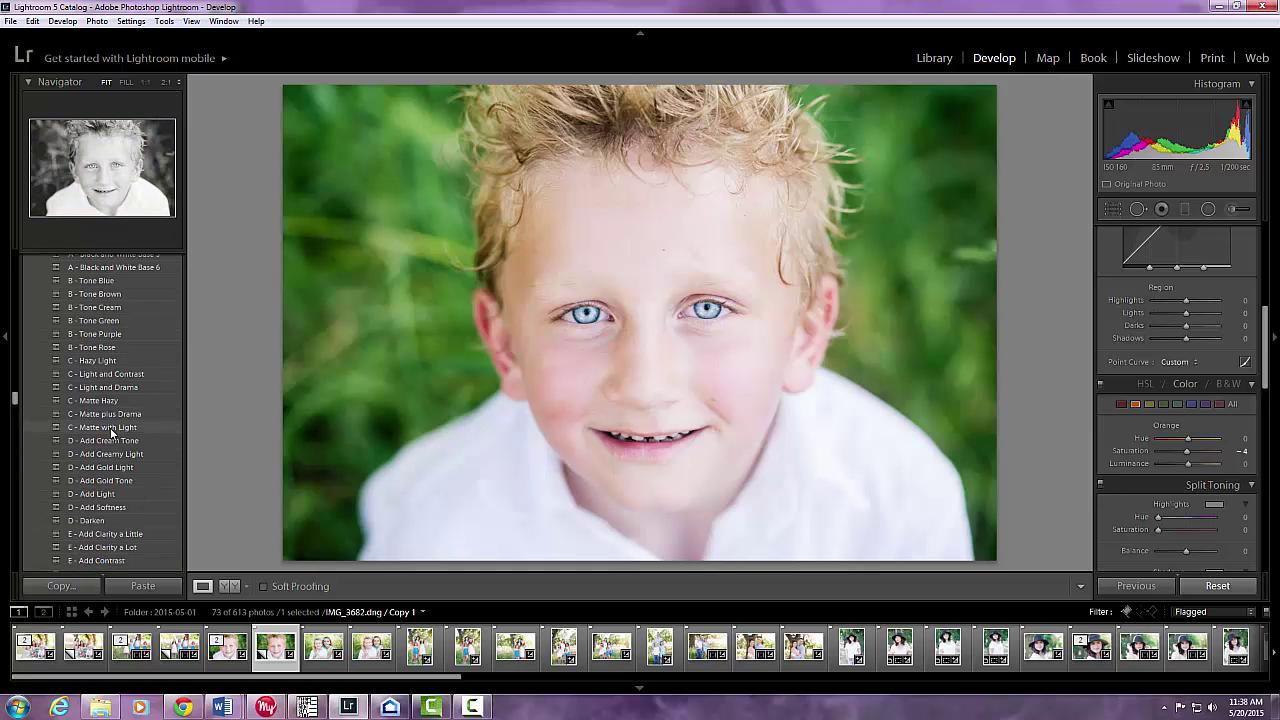
pyautogui.scroll(3, 112, 432)
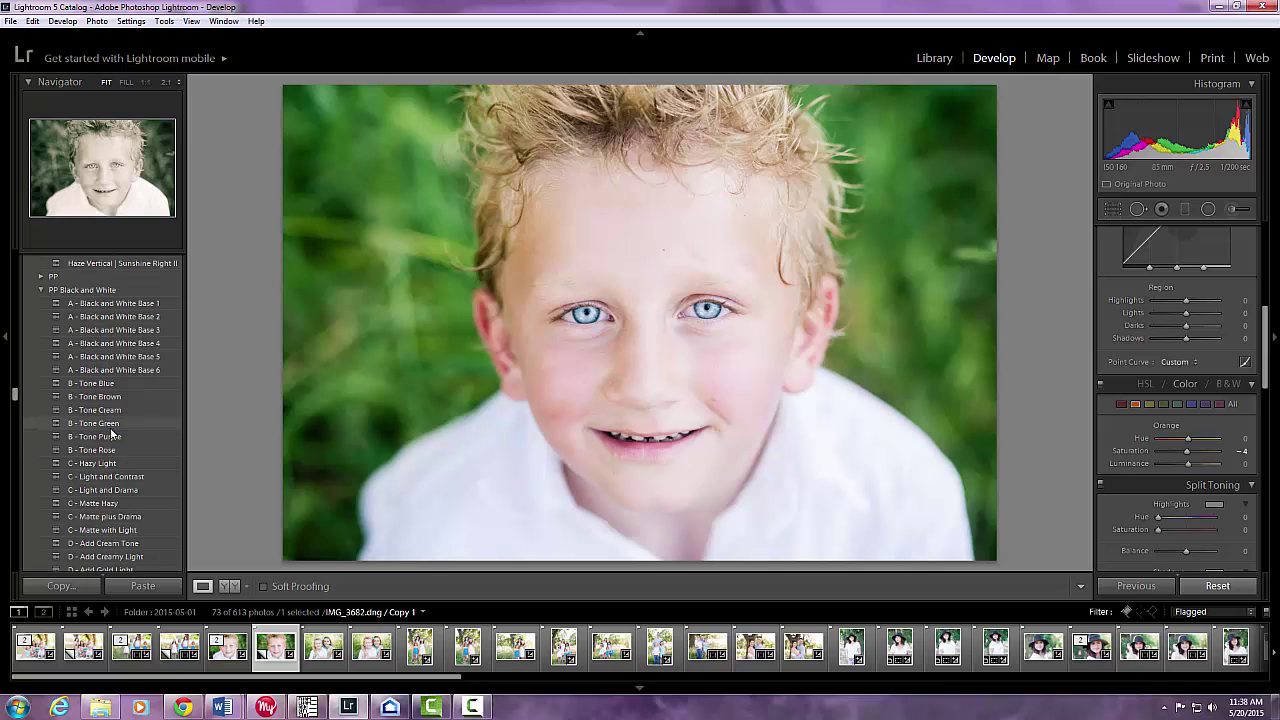
pyautogui.click(118, 333)
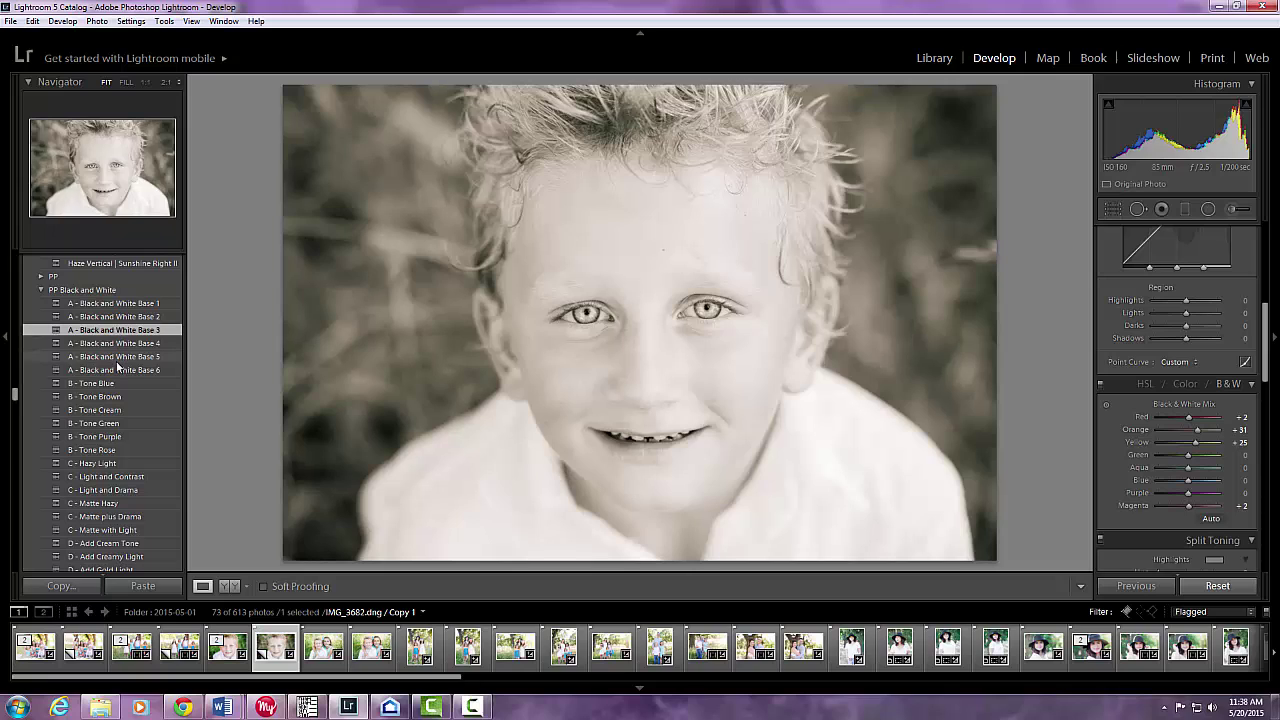
# Step: Add the C - Light and Contrast, D - Add Light and E - Add Clarity a Lot presets to the virtual copy of IMG_3682
pyautogui.scroll(-3, 110, 375)
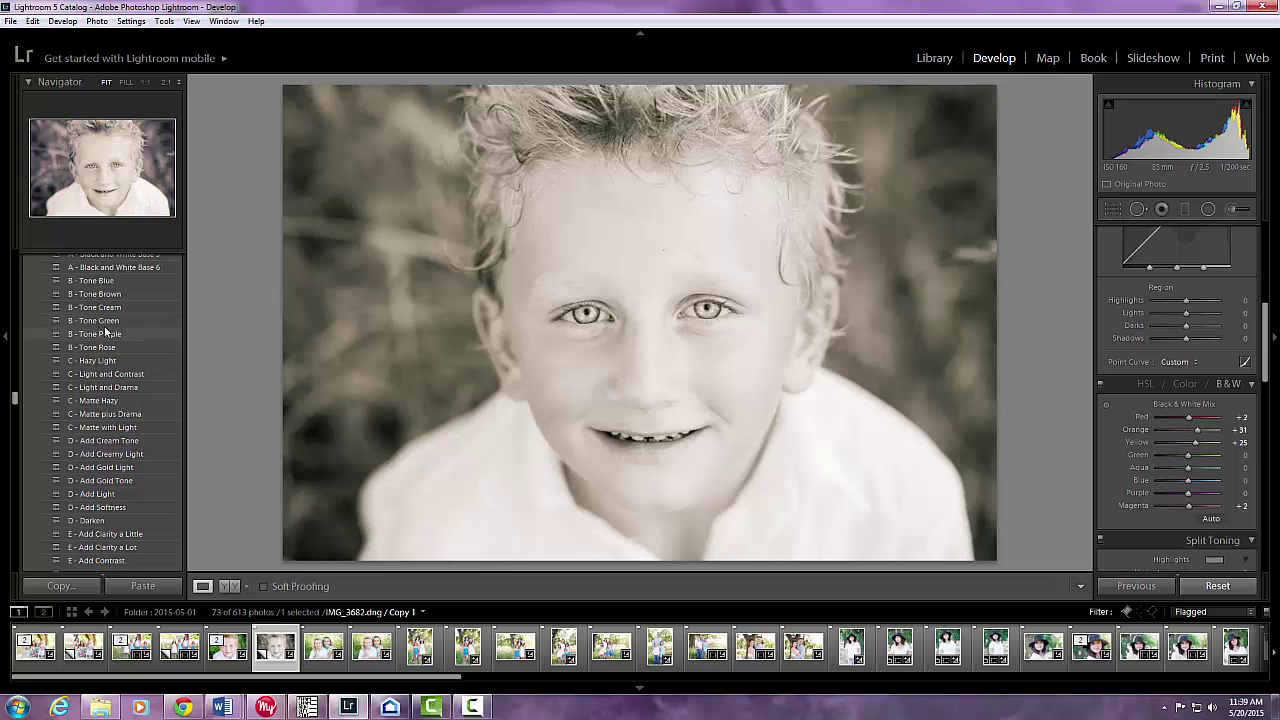
pyautogui.click(116, 376)
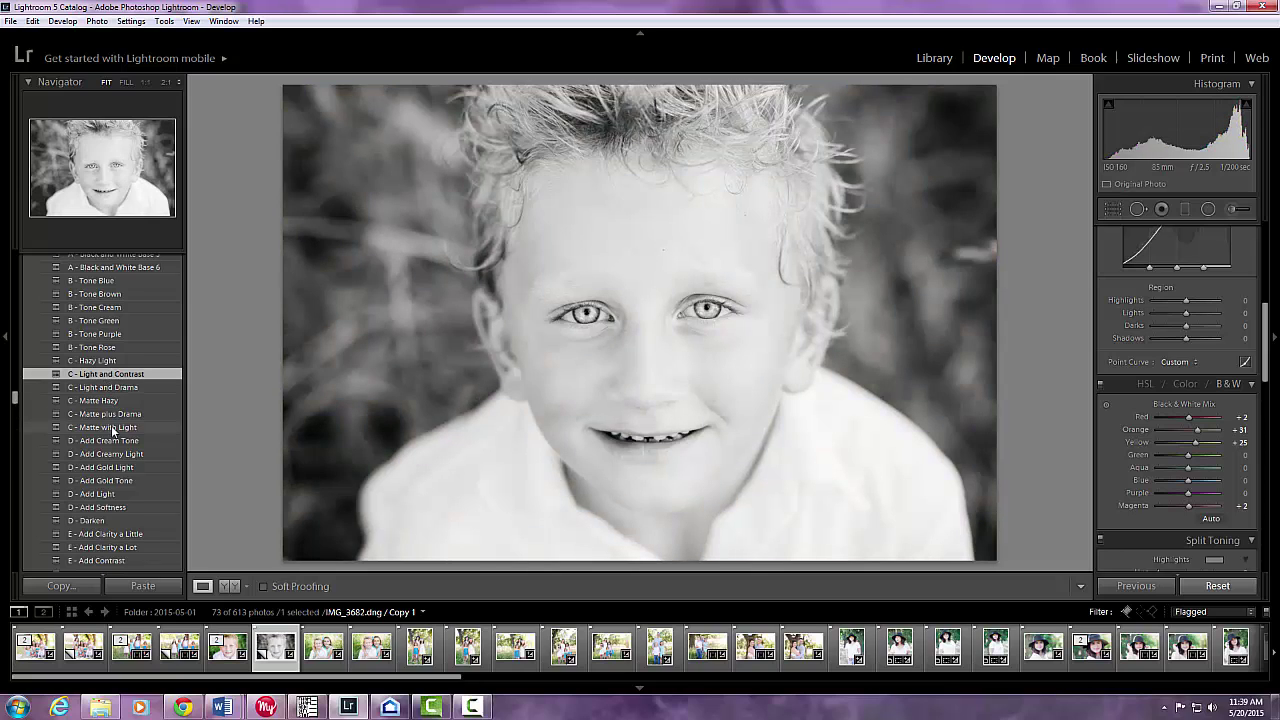
pyautogui.scroll(-3, 114, 425)
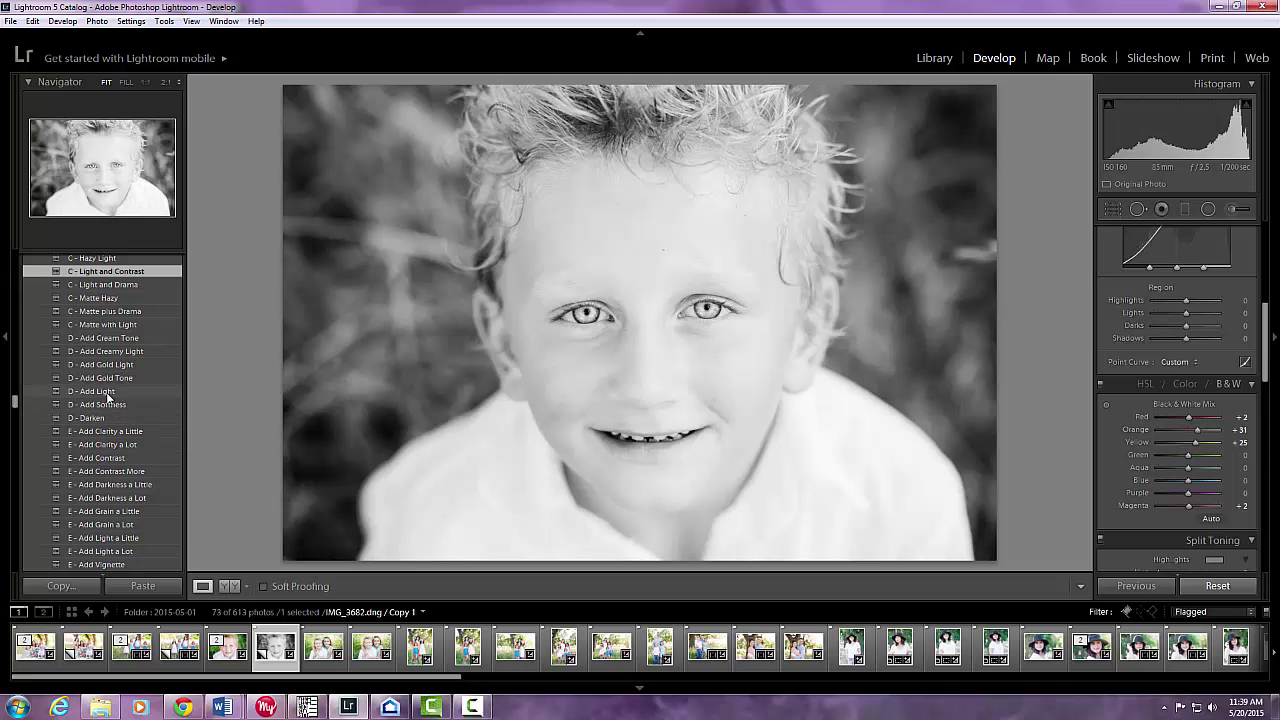
pyautogui.click(107, 393)
pyautogui.scroll(-3, 108, 397)
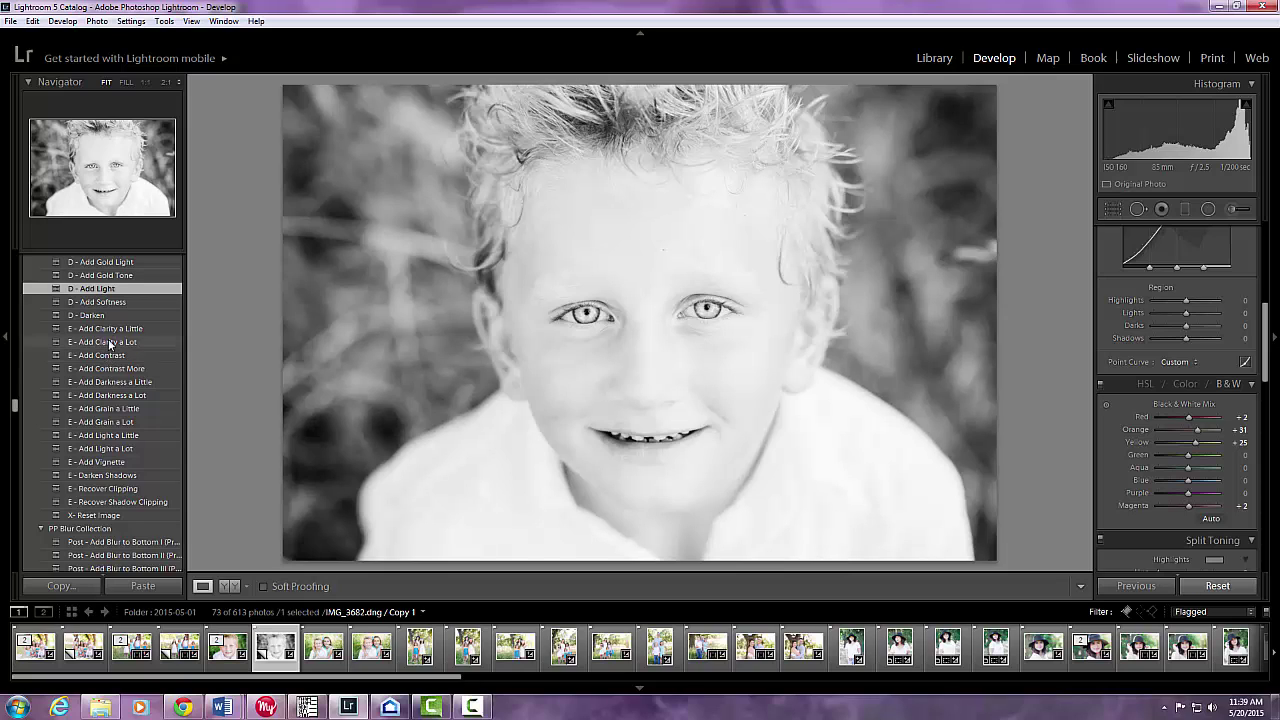
pyautogui.click(110, 342)
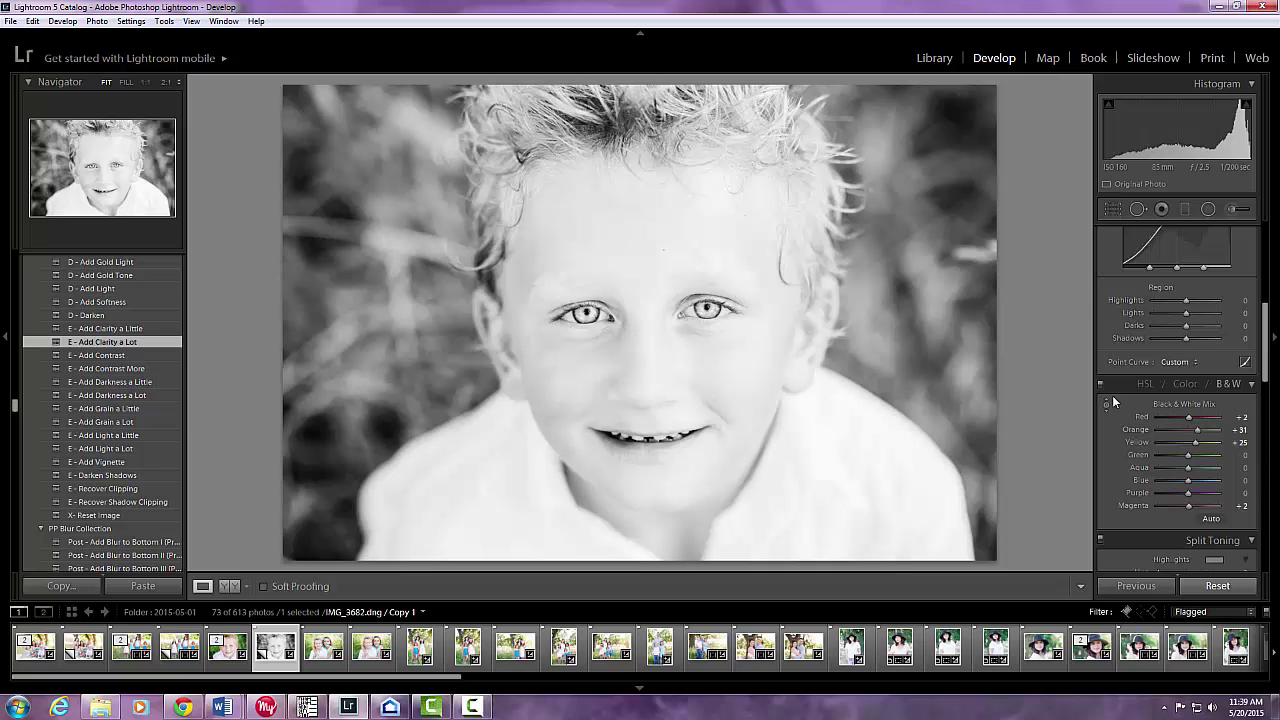
pyautogui.scroll(-3, 1127, 404)
pyautogui.scroll(-2, 1127, 402)
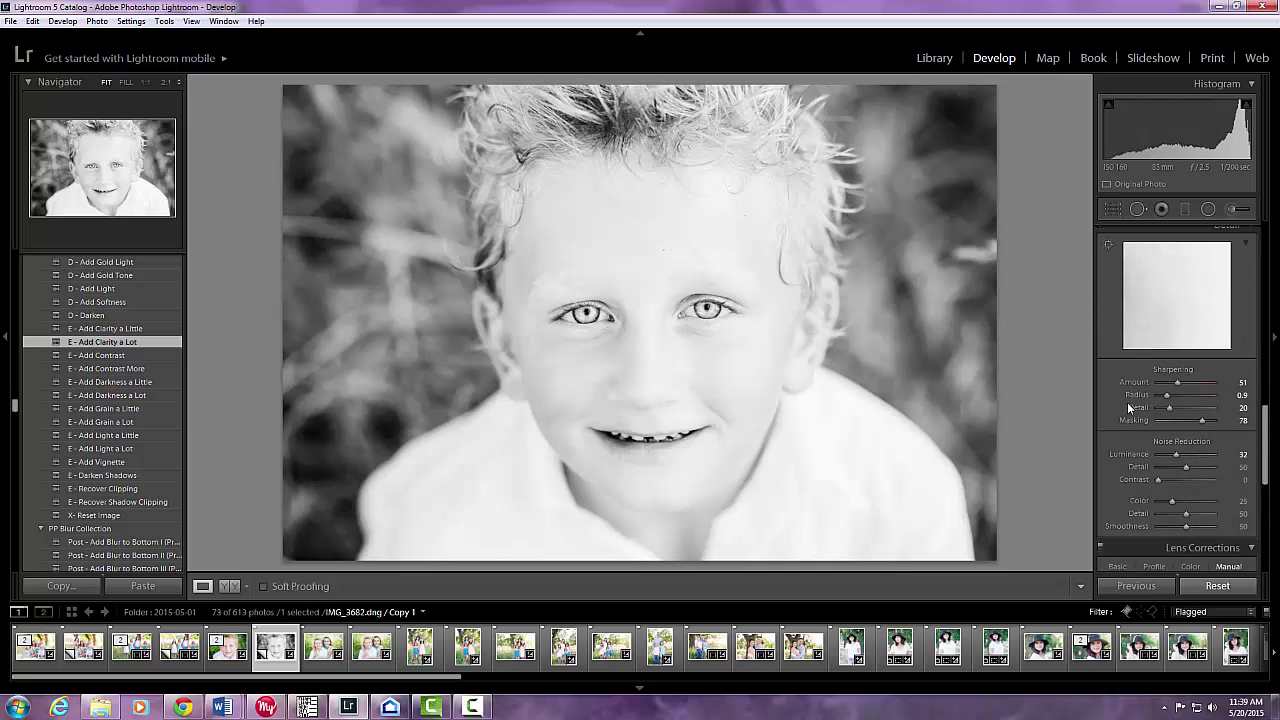
pyautogui.scroll(5, 1127, 402)
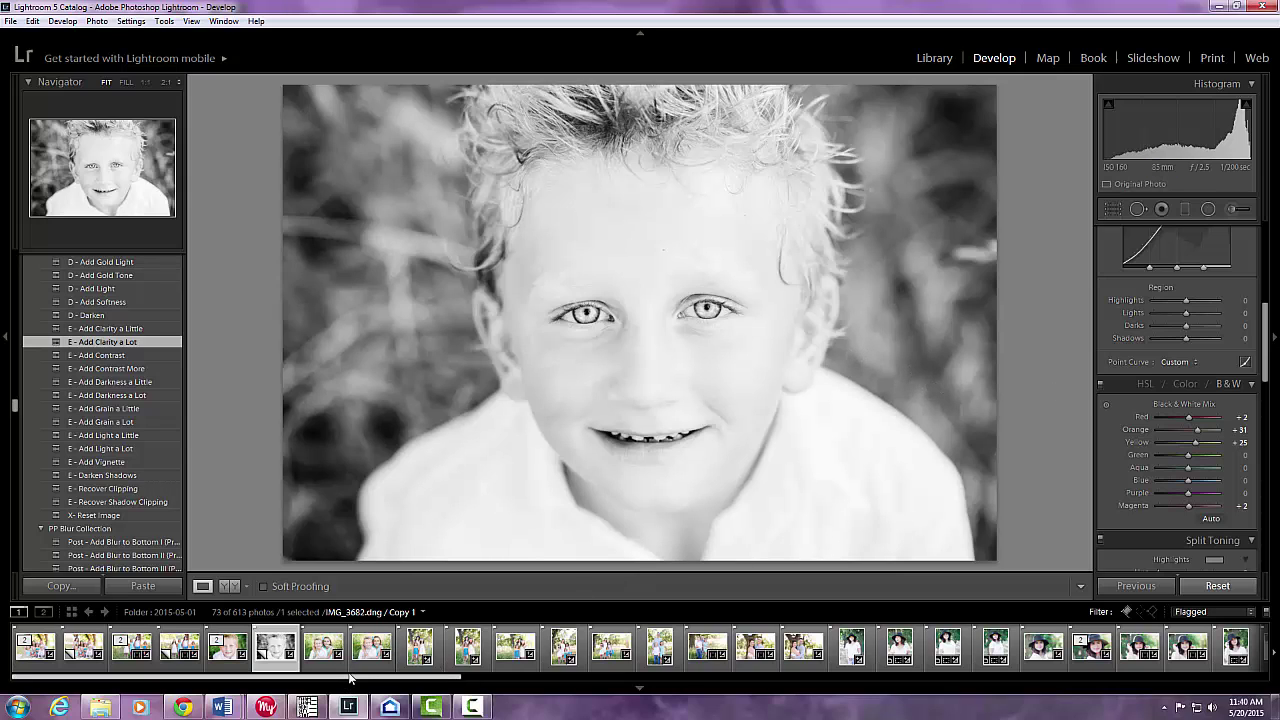
# Step: Try the A - Black and White Base 3 and C - Light and Contrast presets on IMG_3674's virtual copy and compare with the black and white IMG_3682 copy
pyautogui.click(176, 648)
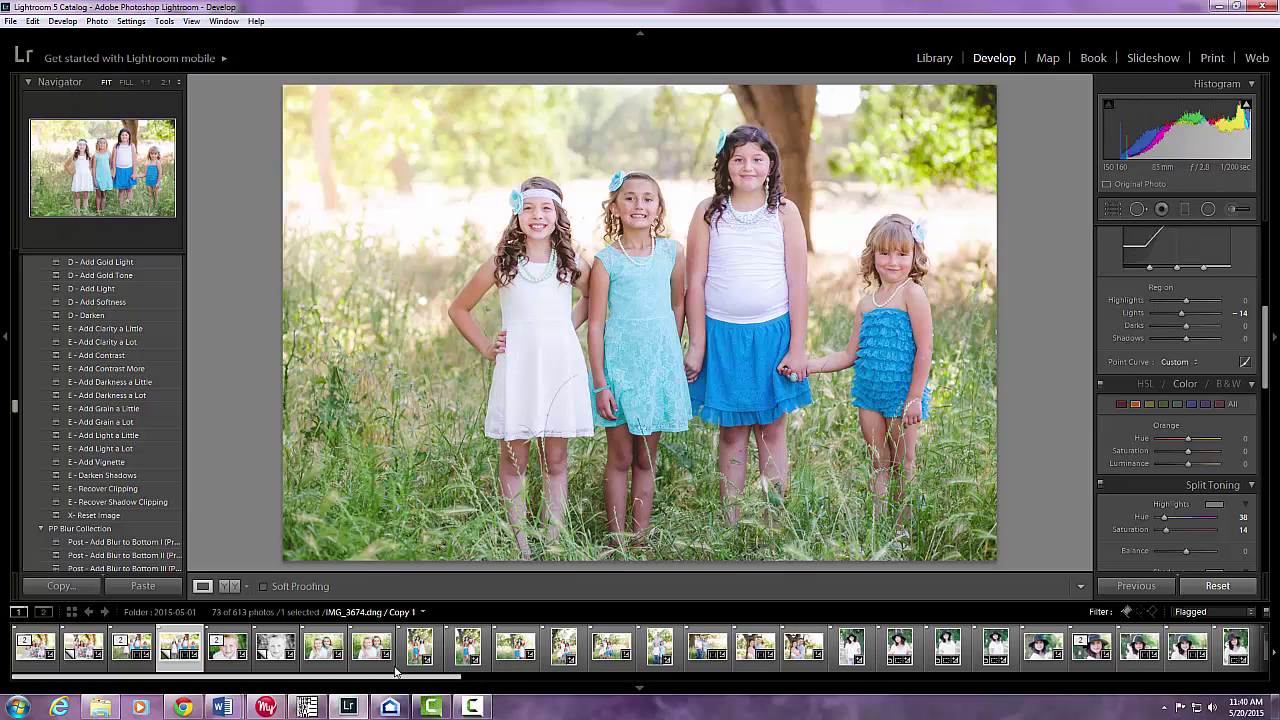
pyautogui.scroll(6, 144, 417)
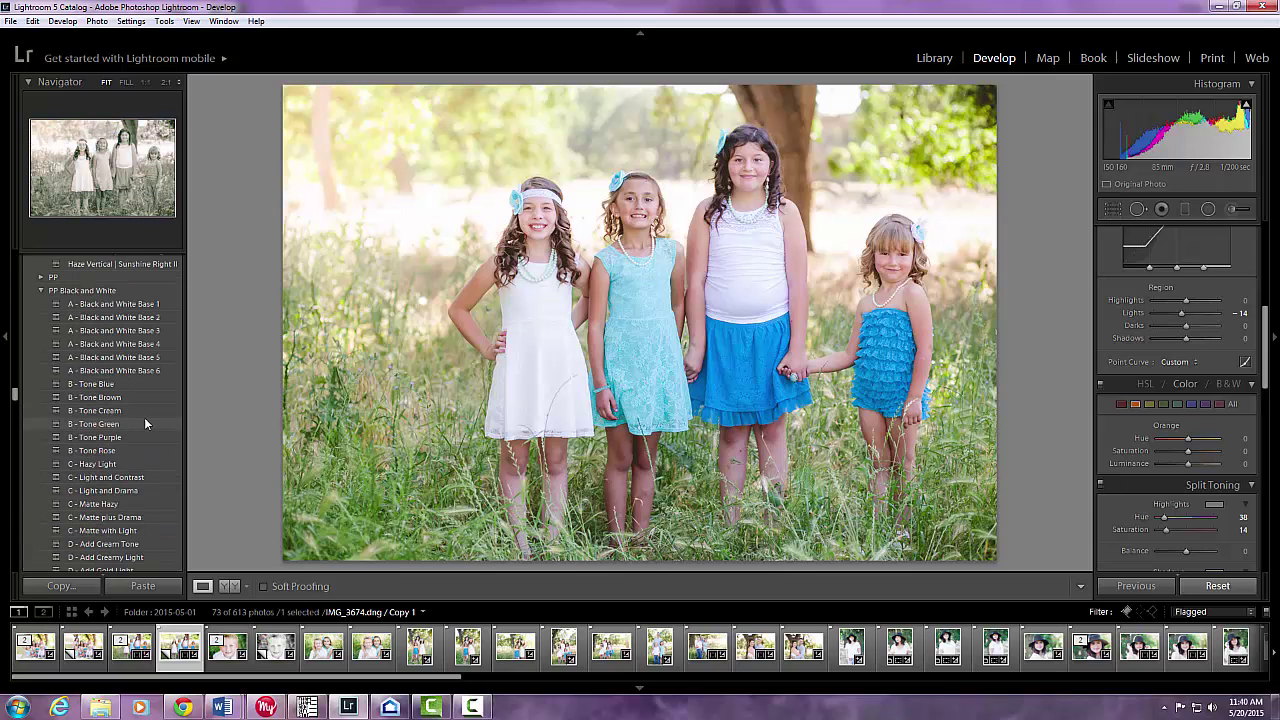
pyautogui.click(132, 330)
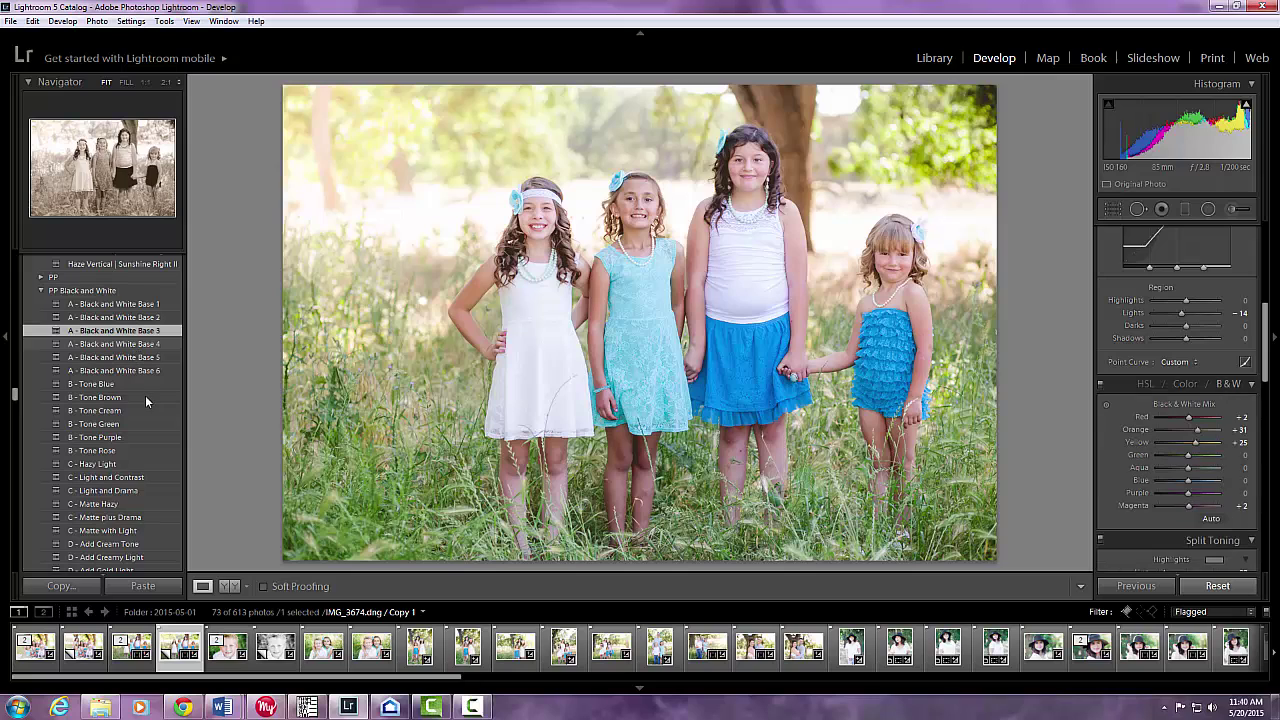
pyautogui.scroll(-3, 140, 399)
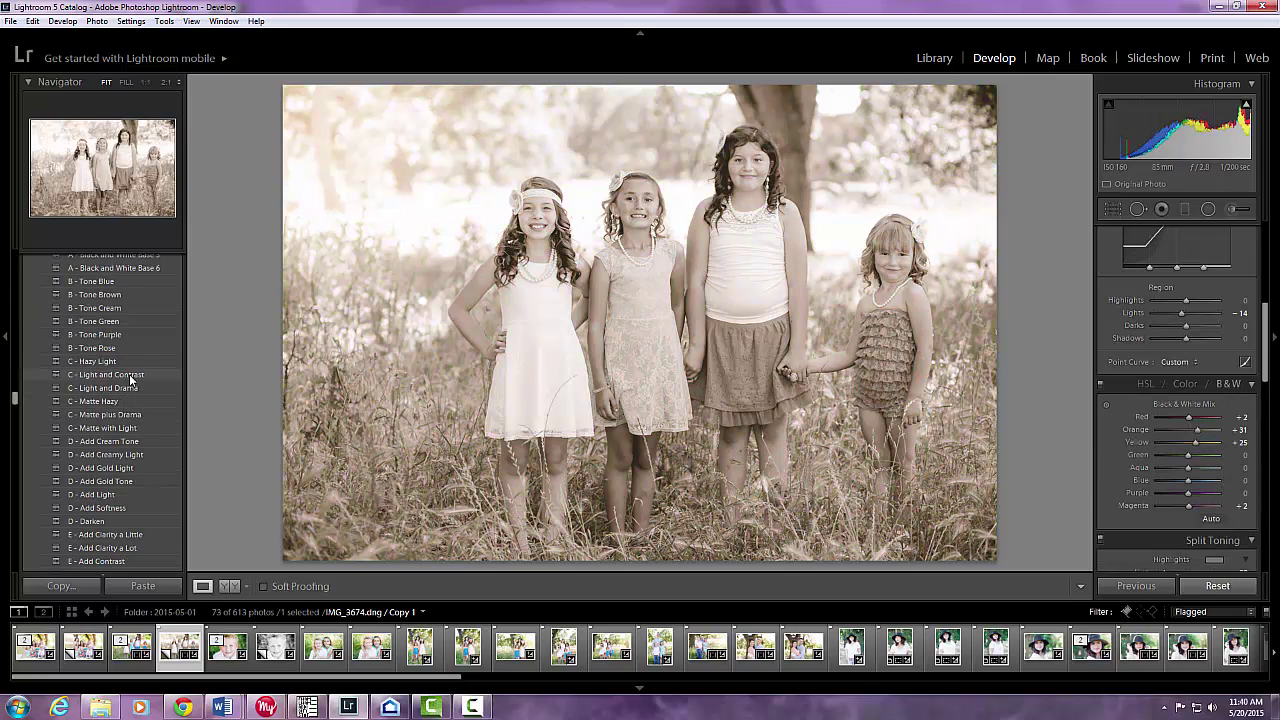
pyautogui.scroll(3, 130, 384)
pyautogui.scroll(-3, 130, 388)
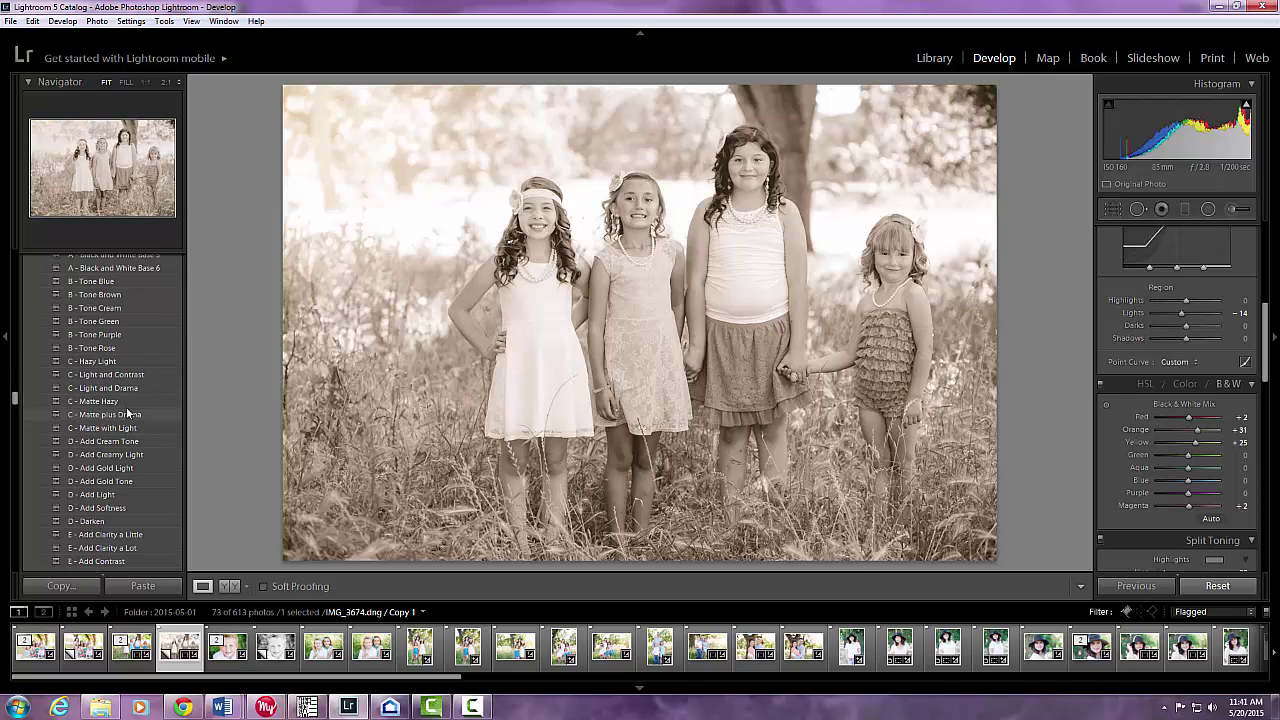
pyautogui.click(134, 376)
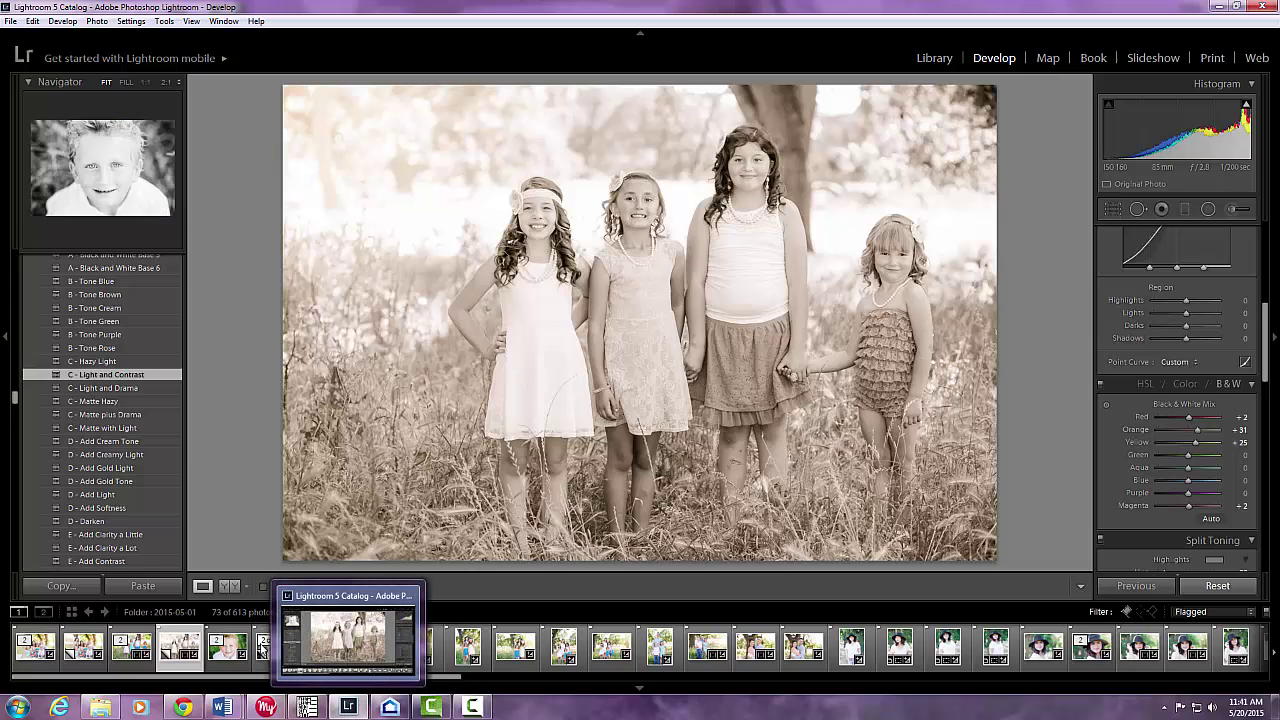
pyautogui.click(280, 655)
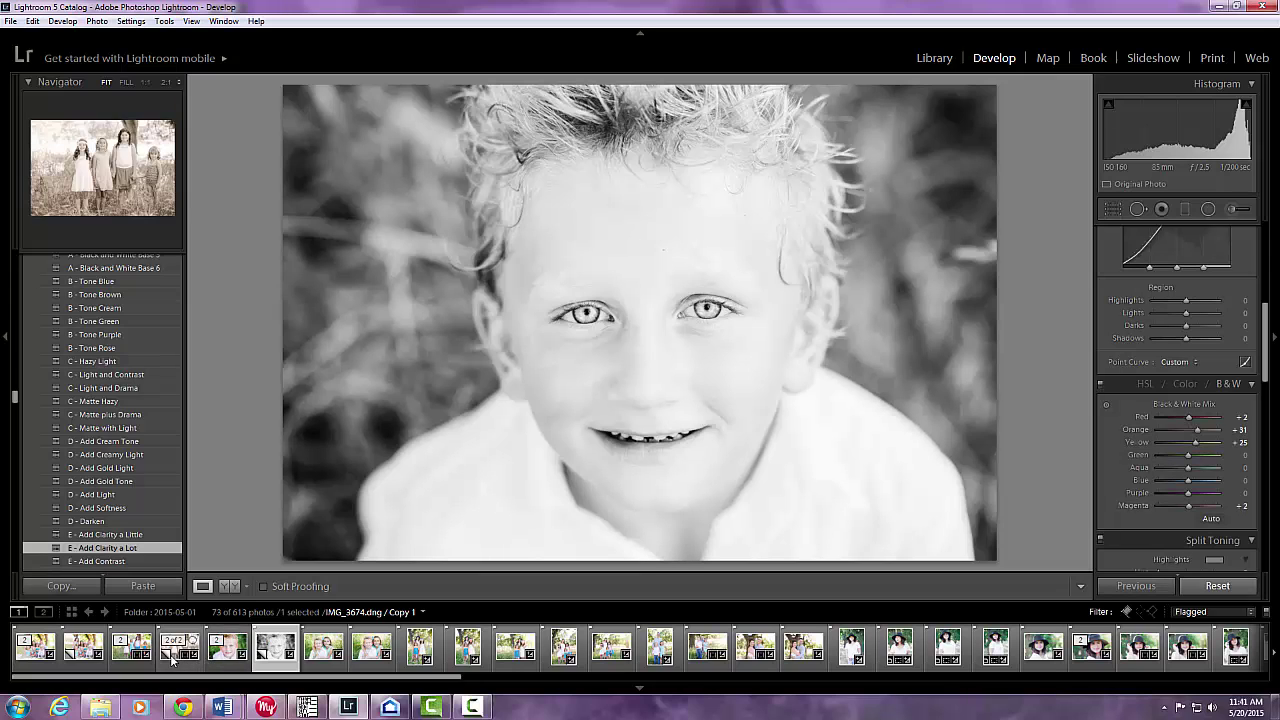
pyautogui.click(172, 658)
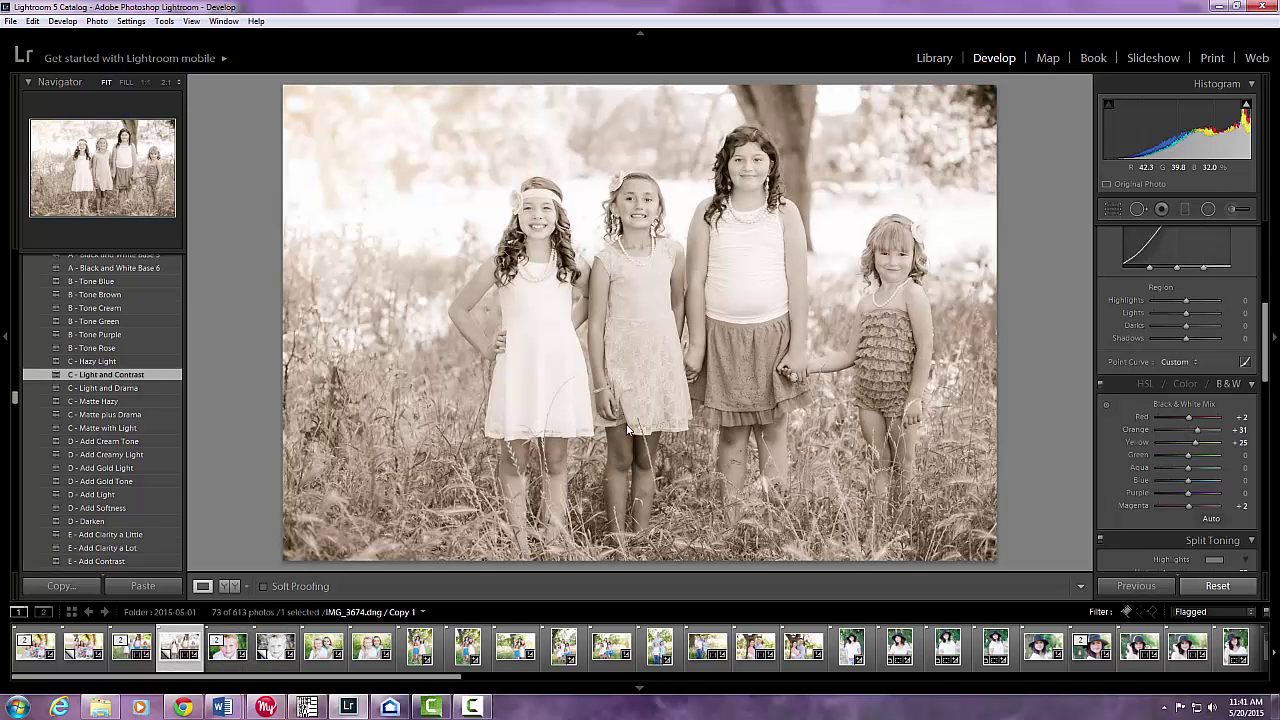
# Step: Undo the recent photo selections and the C - Light and Contrast and A - Black and White Base 3 presets on the virtual copy of IMG_3674
pyautogui.click(32, 21)
pyautogui.click(50, 34)
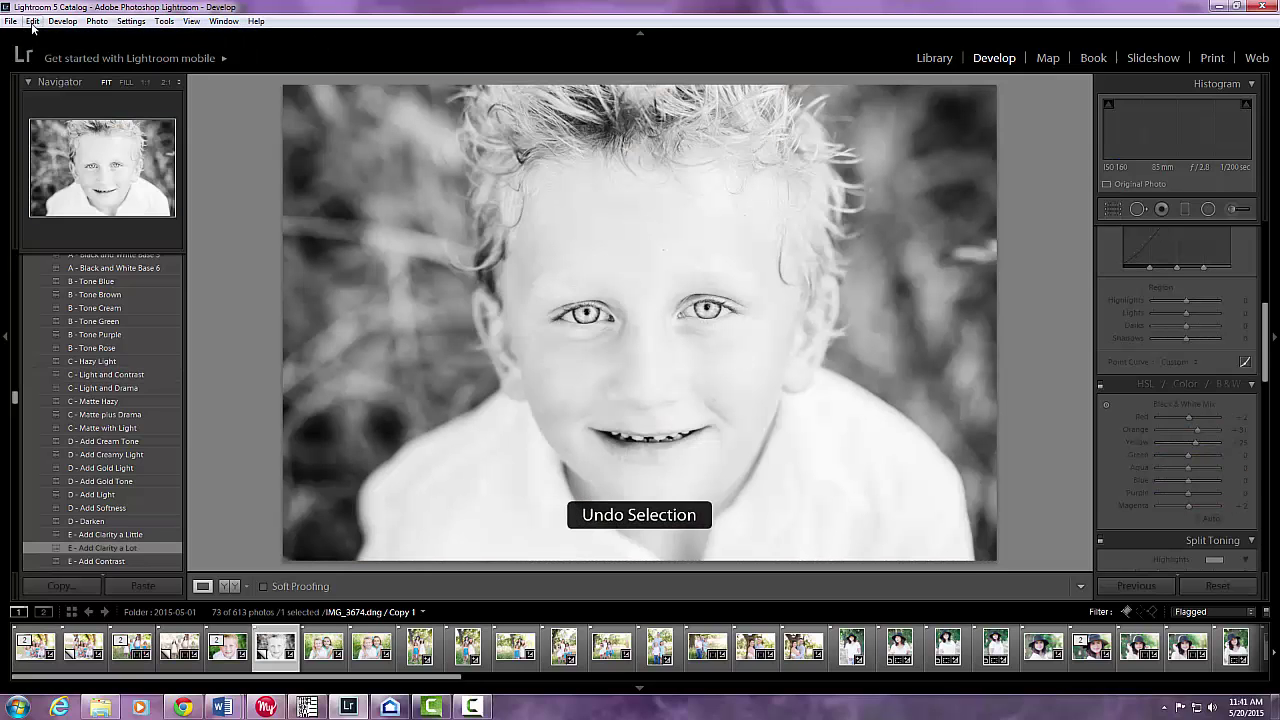
pyautogui.click(32, 23)
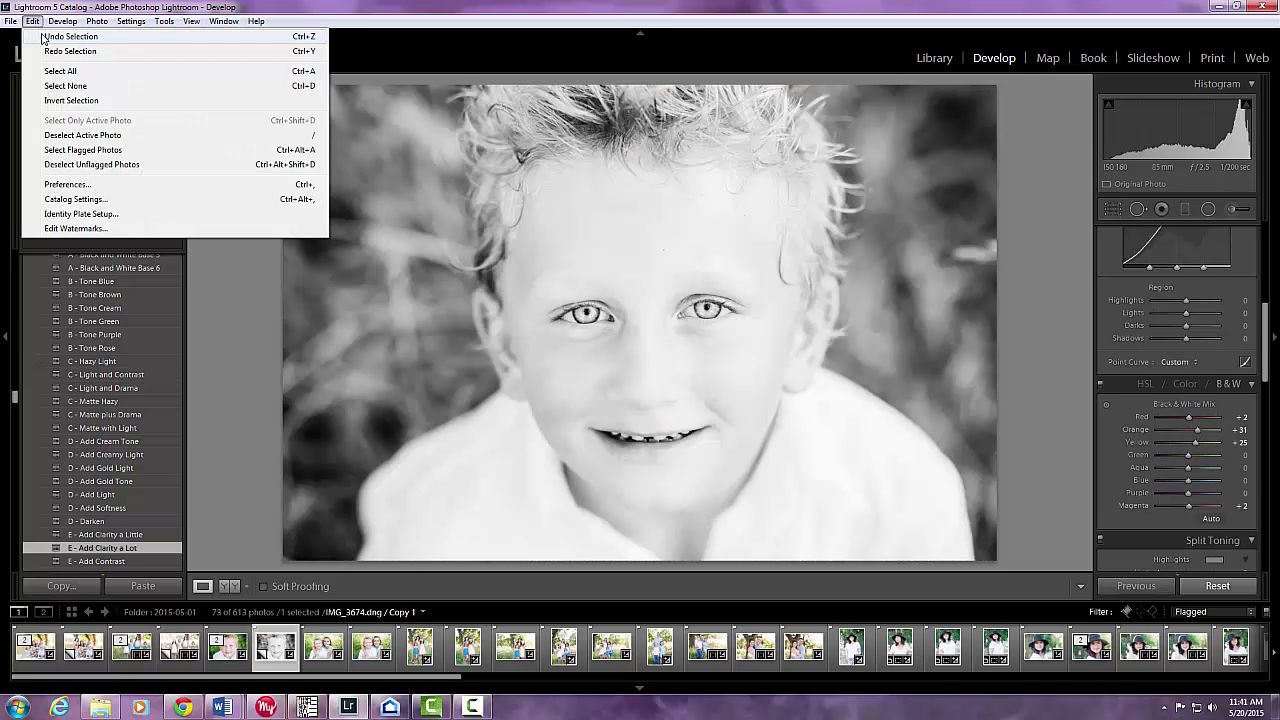
pyautogui.click(43, 37)
pyautogui.click(32, 21)
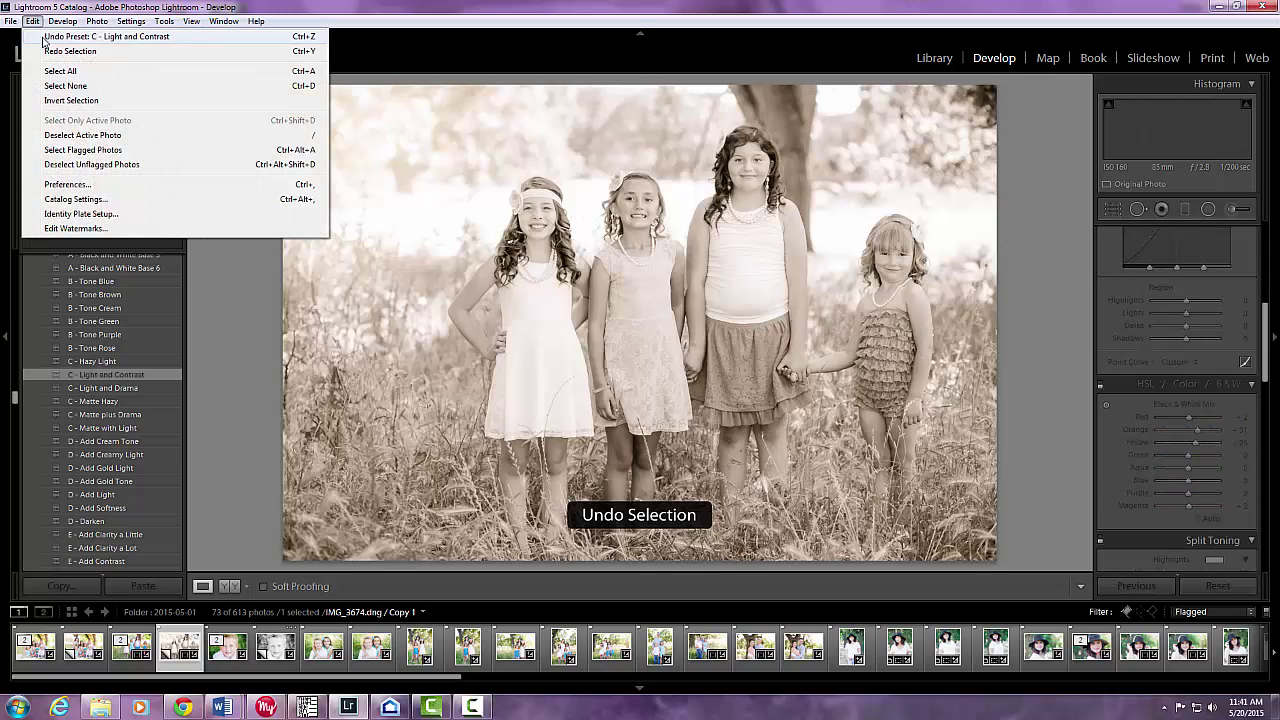
pyautogui.click(43, 37)
pyautogui.click(32, 21)
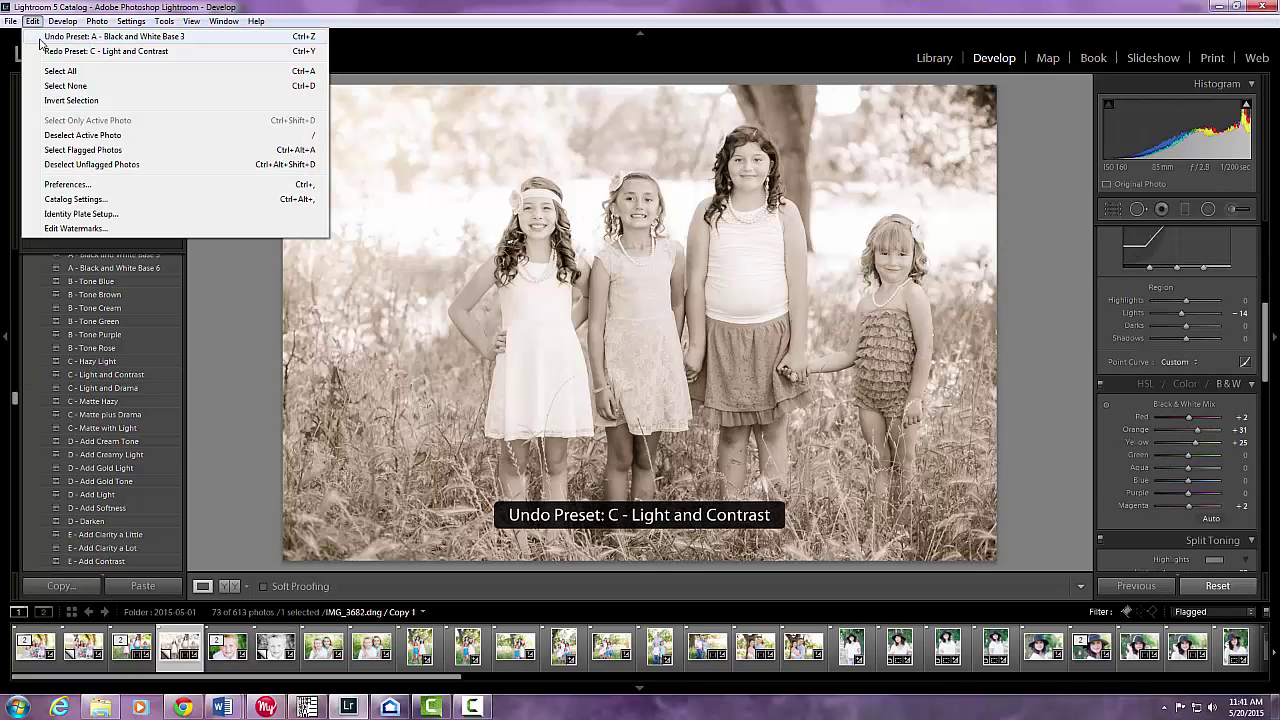
pyautogui.click(40, 37)
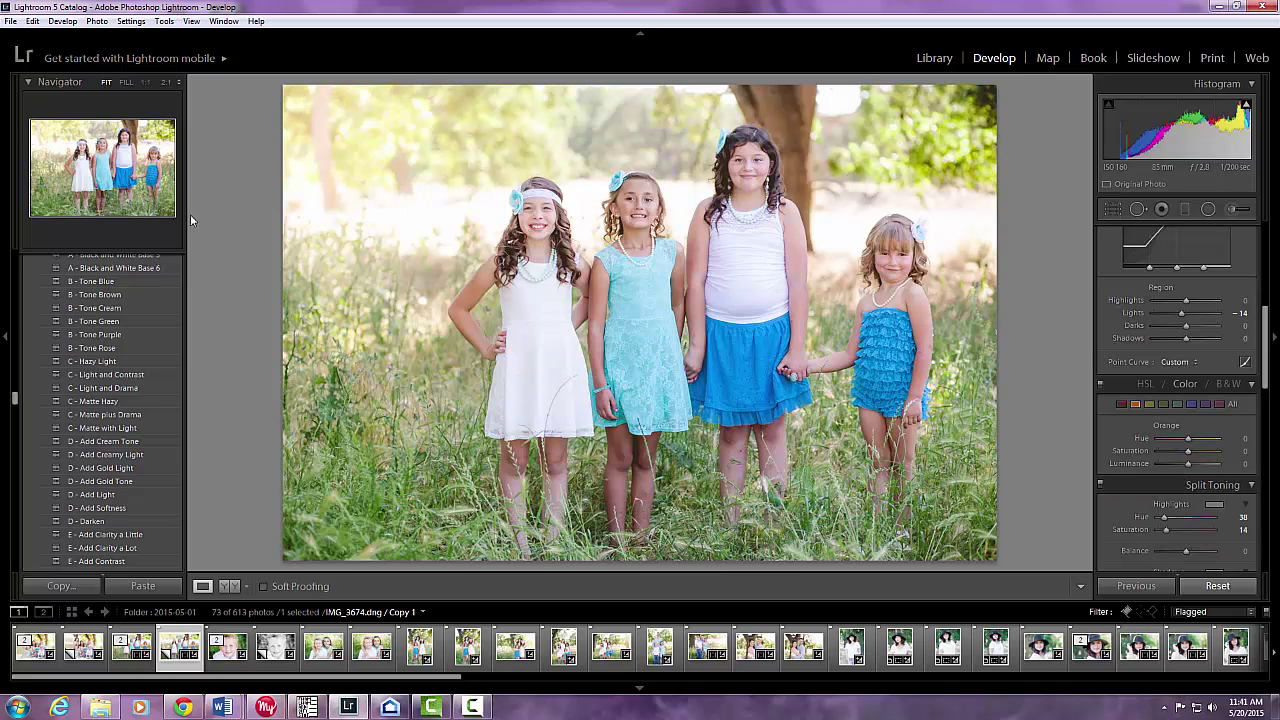
# Step: Apply the A - Black and White Base 3 preset to the original IMG_3674 and select its virtual copy
pyautogui.scroll(3, 140, 390)
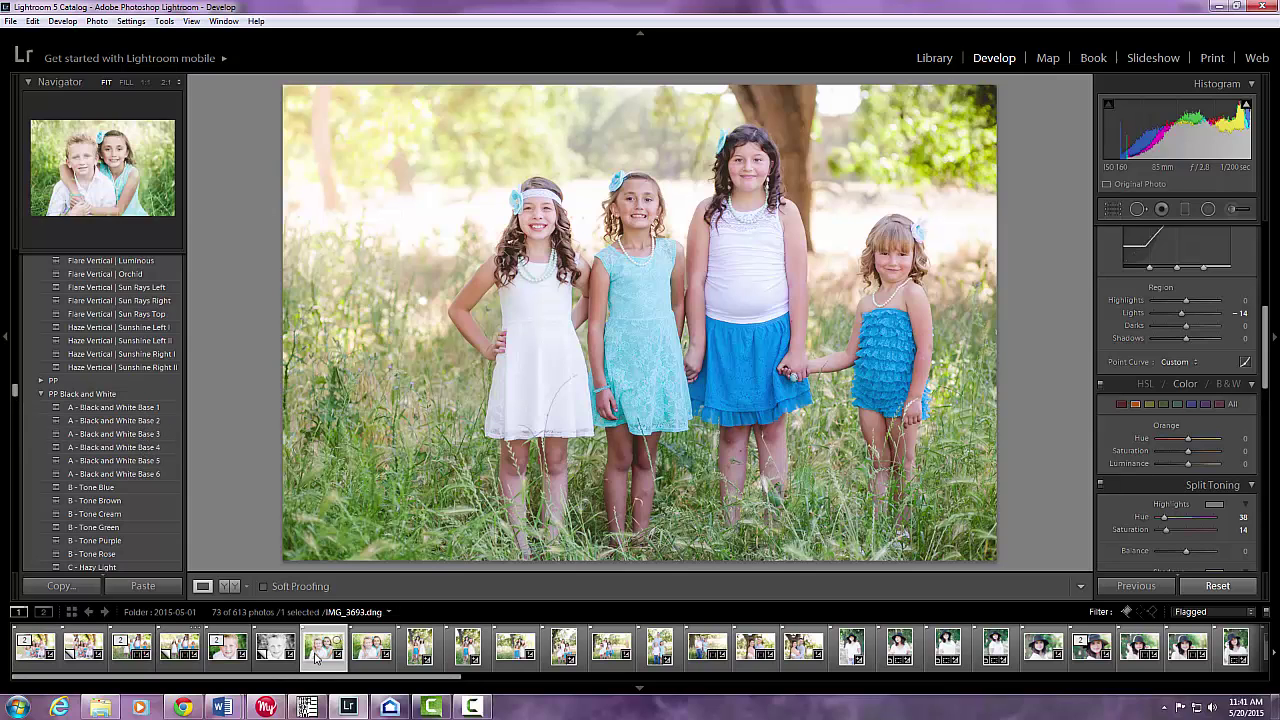
pyautogui.click(146, 656)
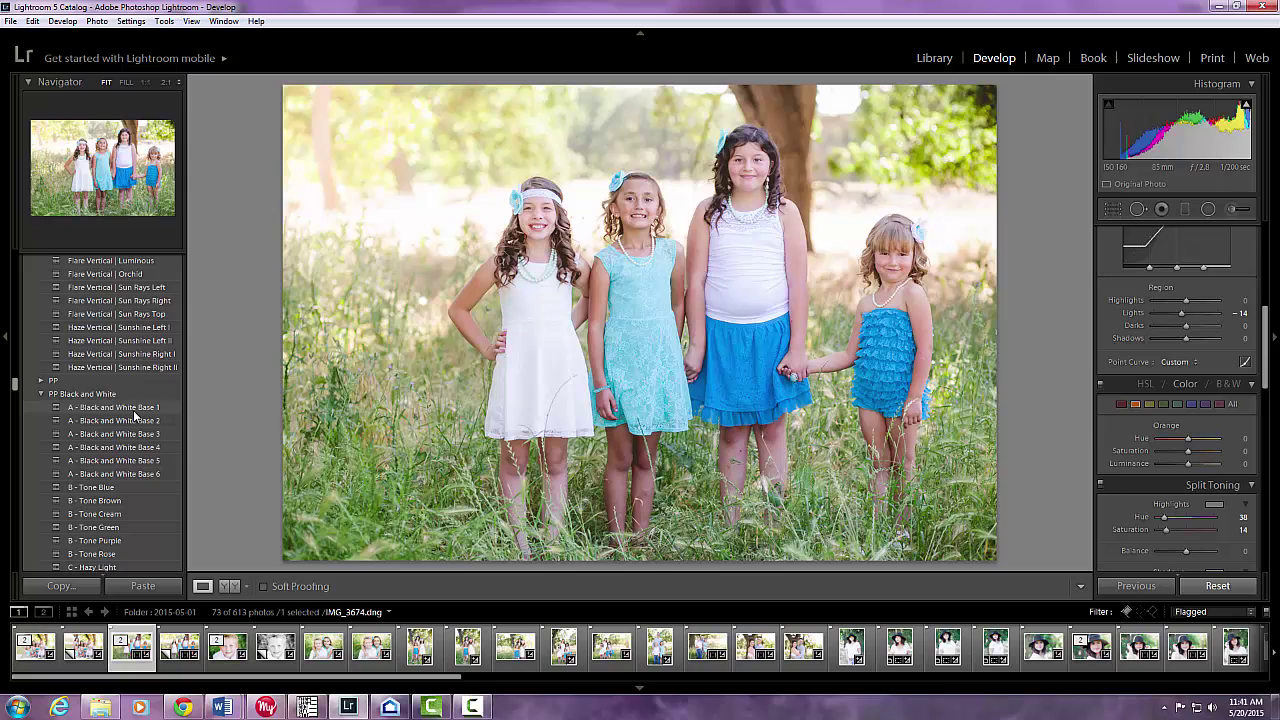
pyautogui.click(139, 435)
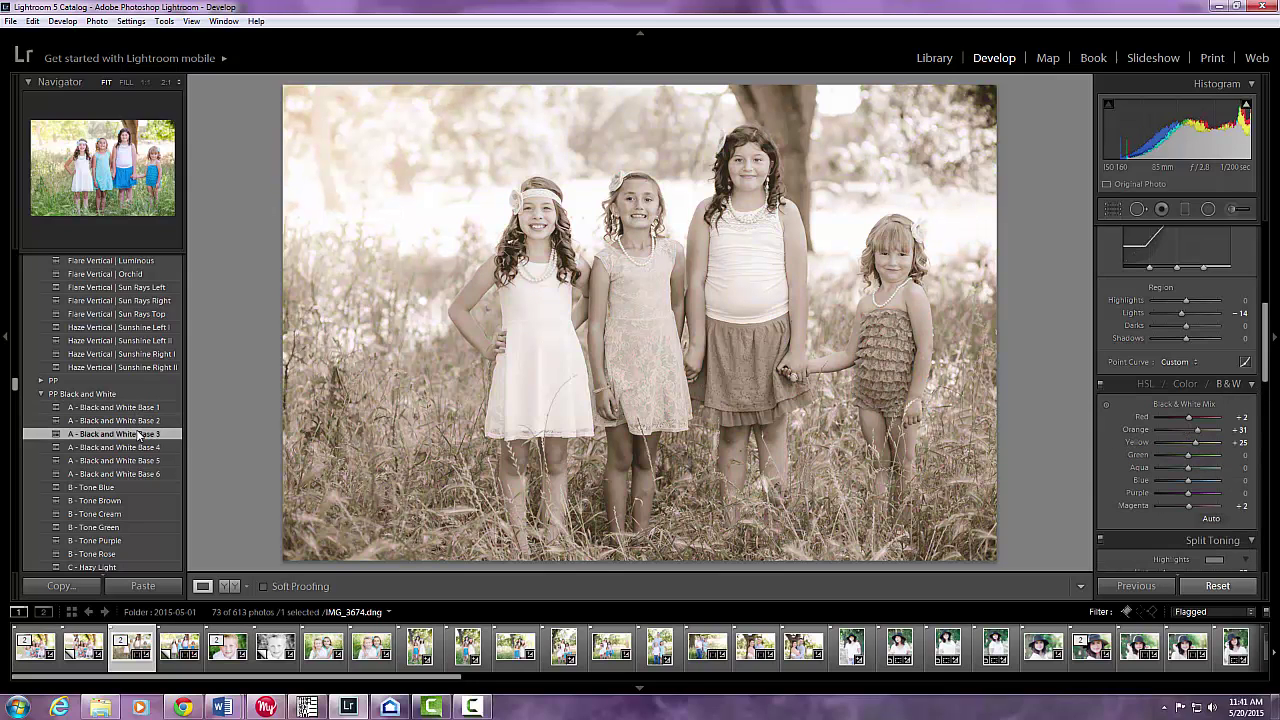
pyautogui.hotkey('ctrl', "'")
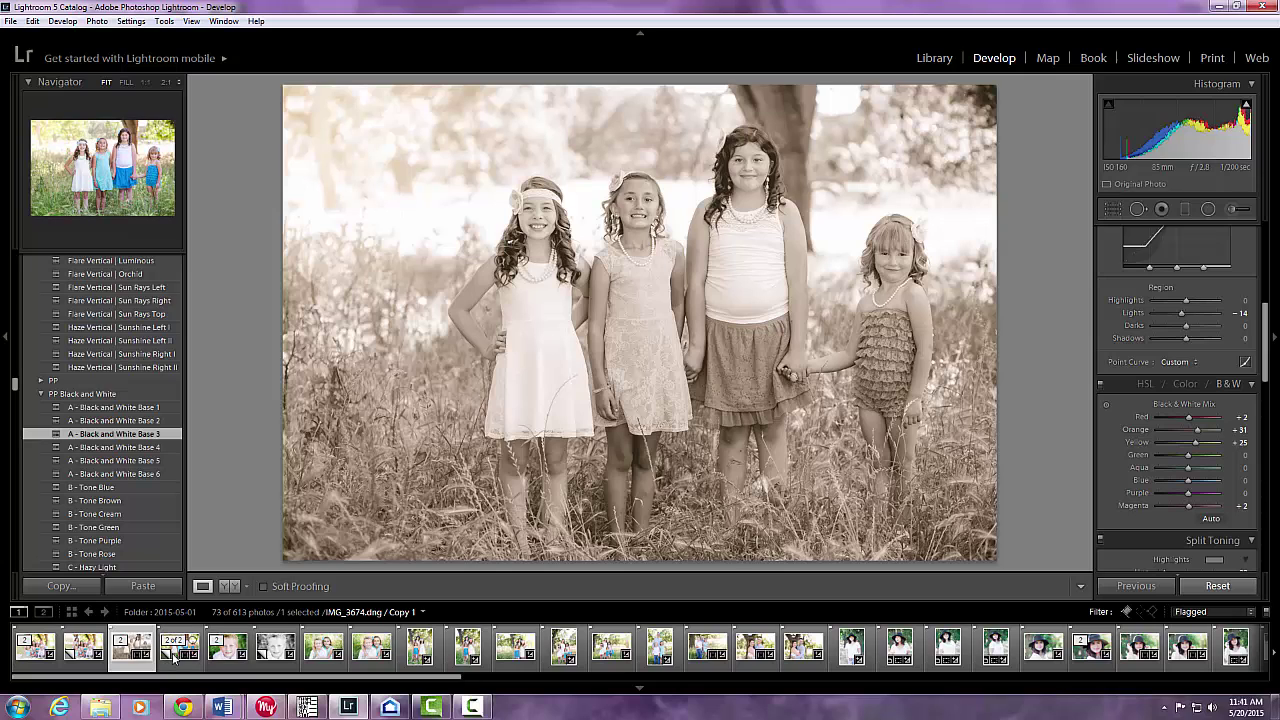
pyautogui.click(173, 652)
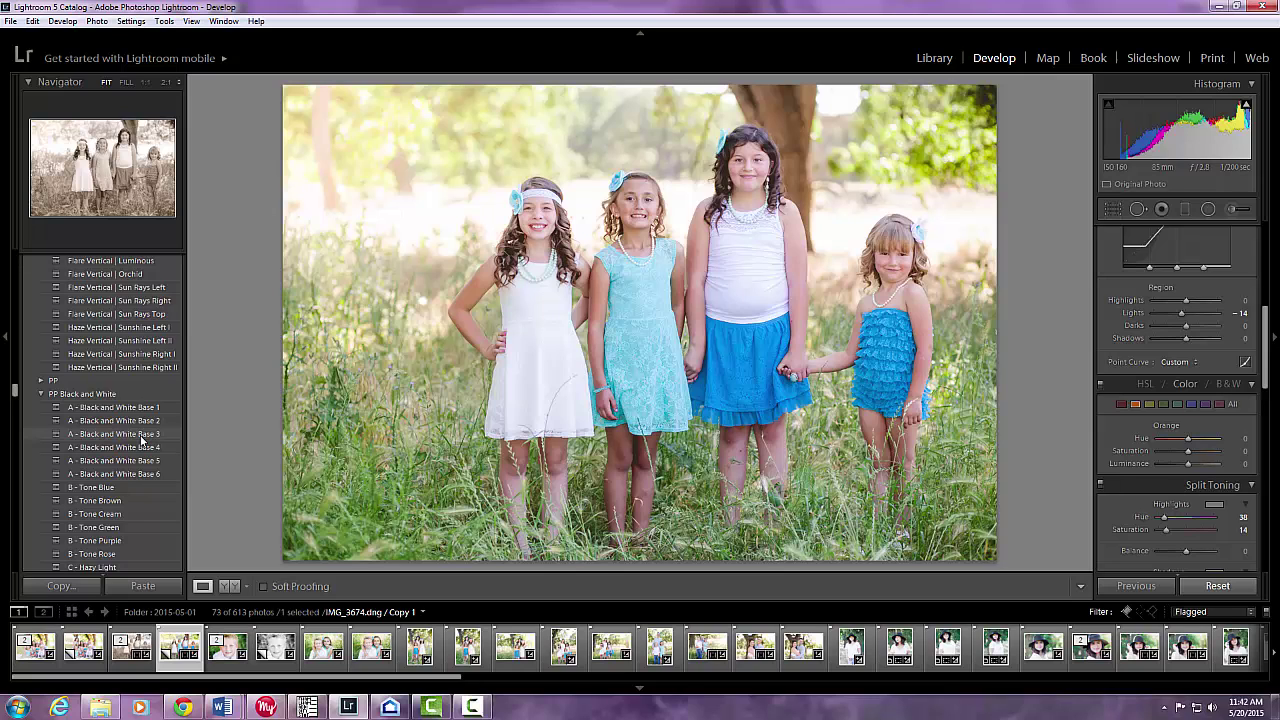
# Step: Try the A - Black and White Base 3 preset on IMG_3674's virtual copy and compare it with the original
pyautogui.click(120, 654)
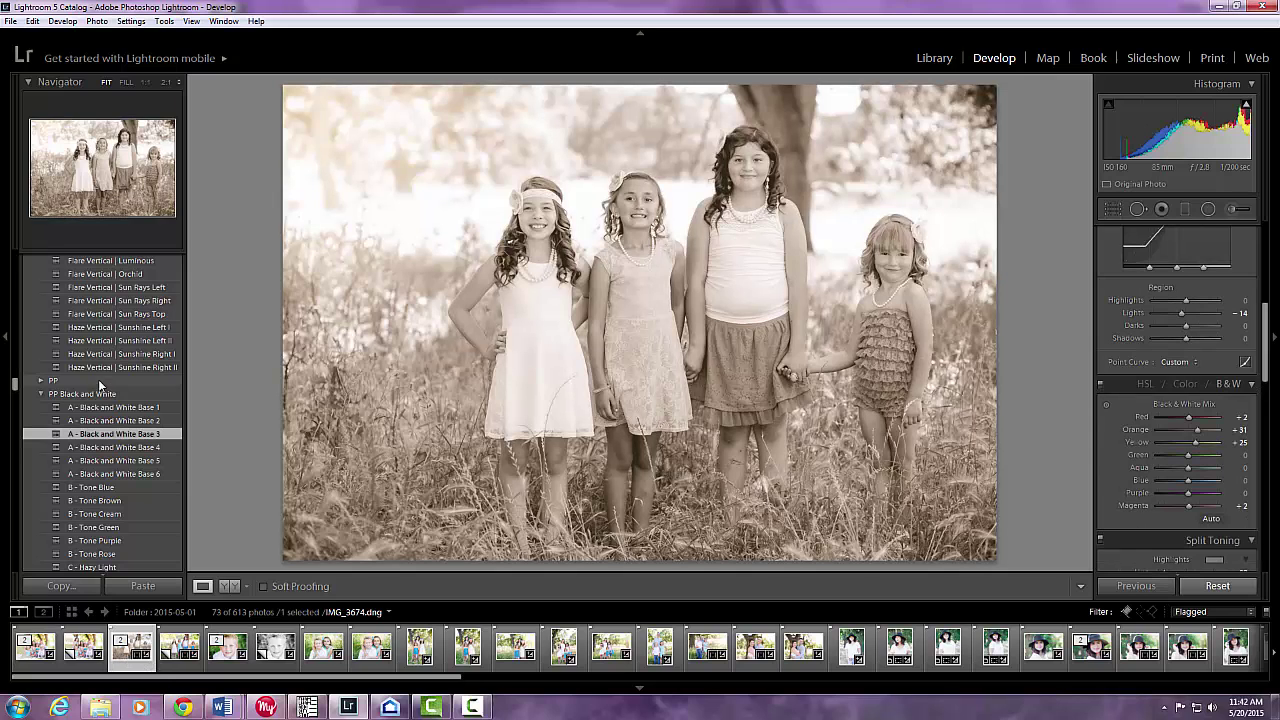
pyautogui.click(33, 21)
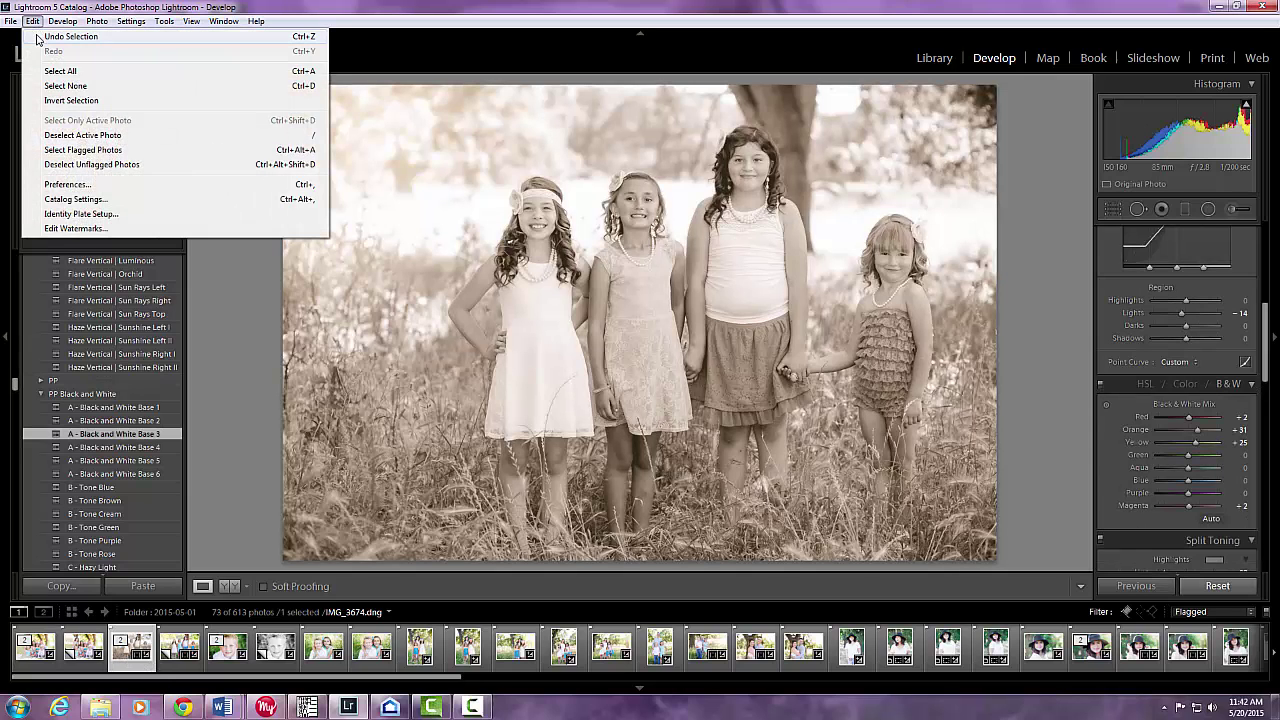
pyautogui.click(70, 36)
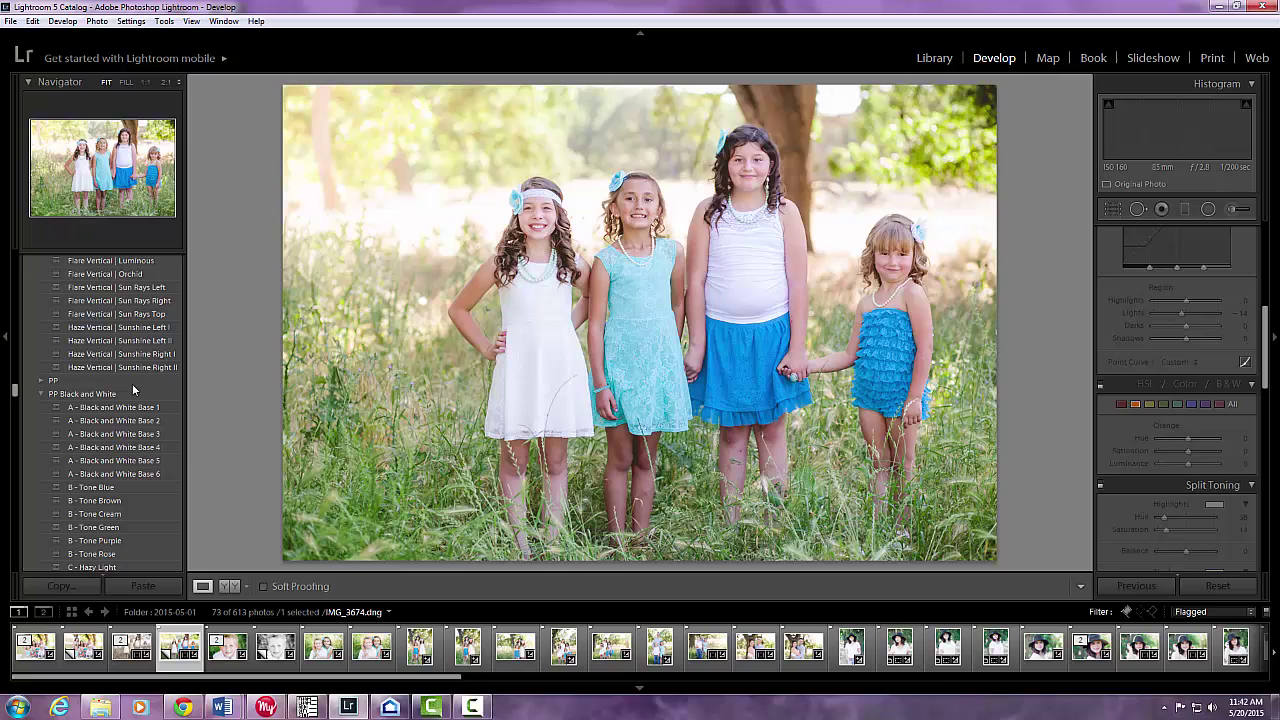
pyautogui.hotkey('ctrl', "'")
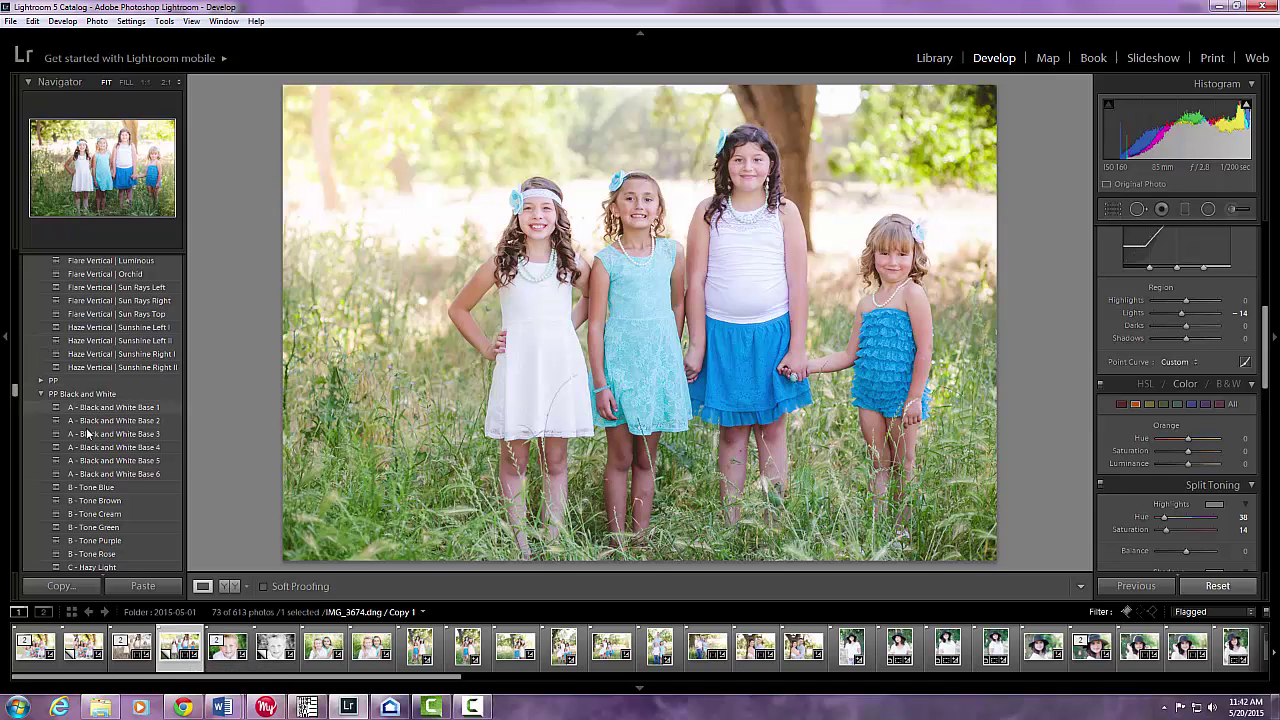
pyautogui.click(143, 435)
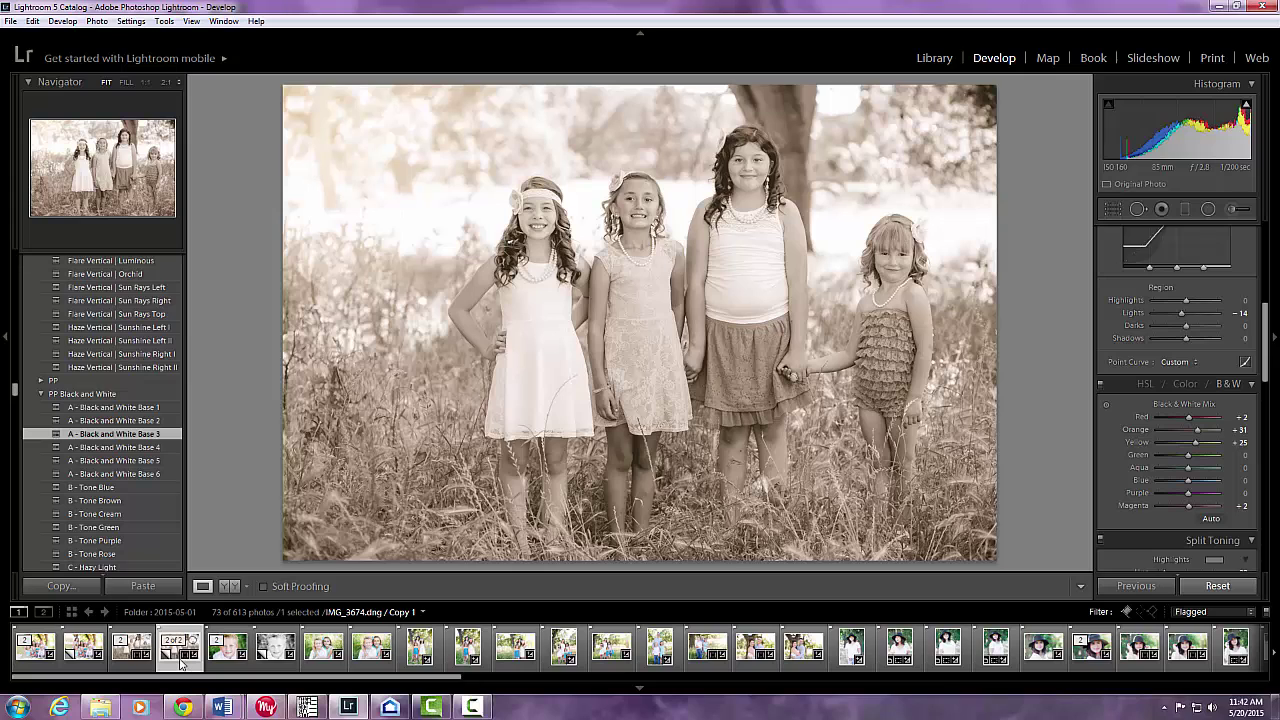
pyautogui.click(131, 647)
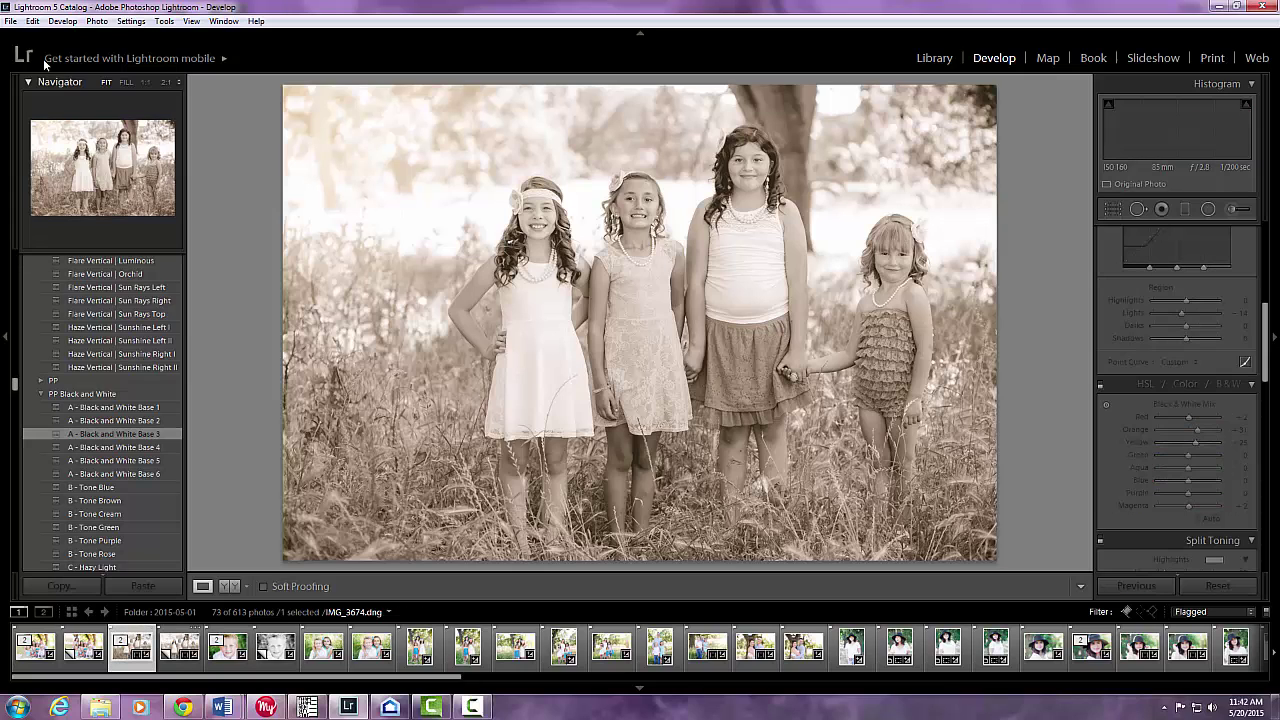
# Step: Undo the photo selections and the A - Black and White Base 3 preset on both the virtual copy and the original IMG_3674
pyautogui.click(33, 21)
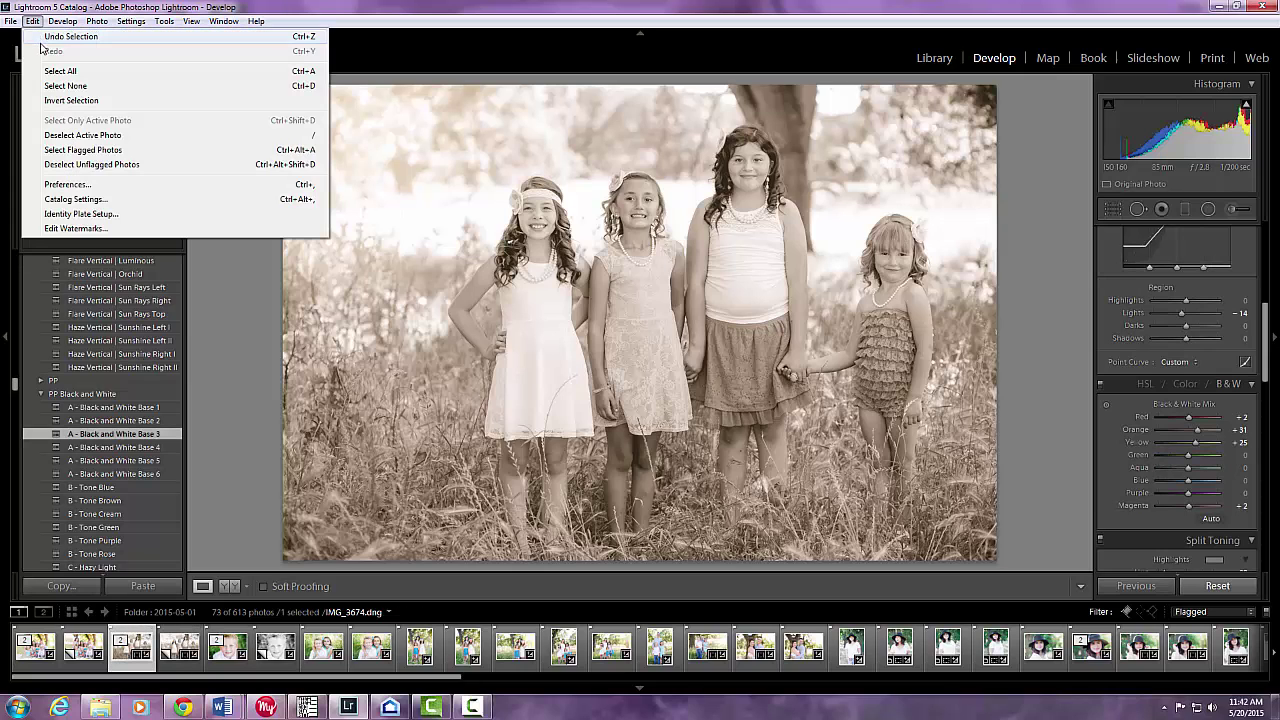
pyautogui.click(40, 40)
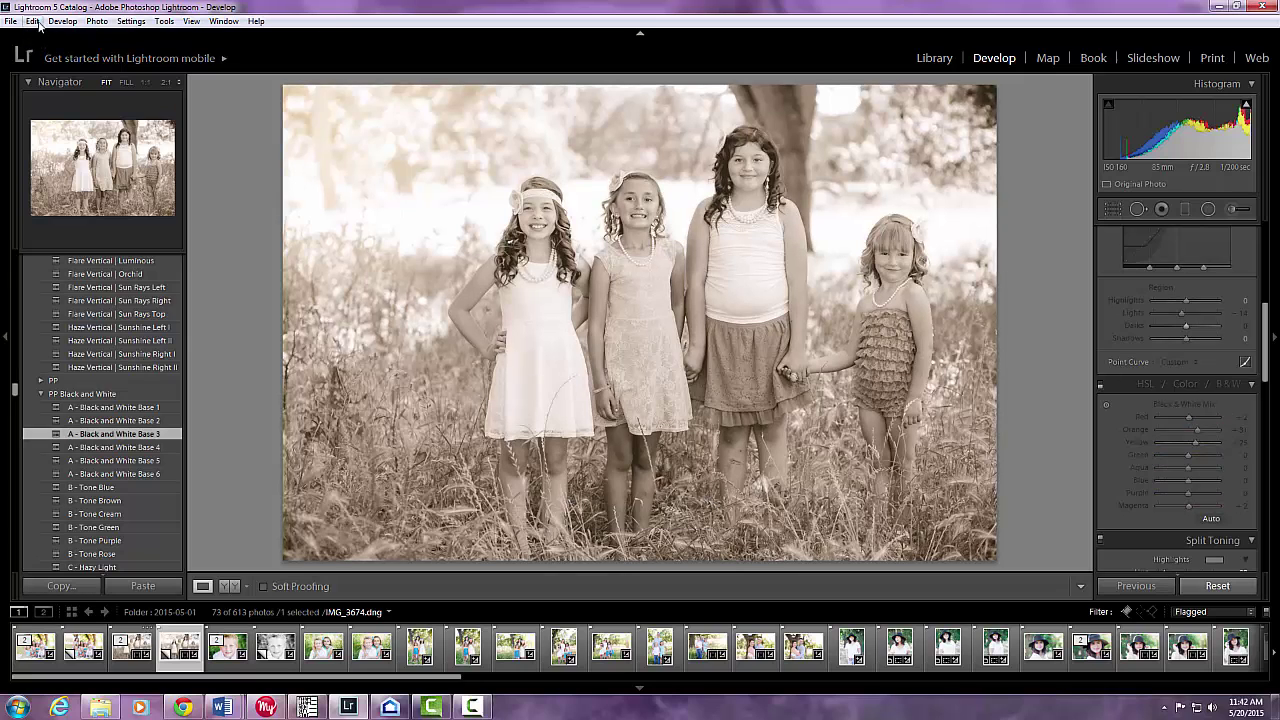
pyautogui.click(35, 21)
pyautogui.click(38, 37)
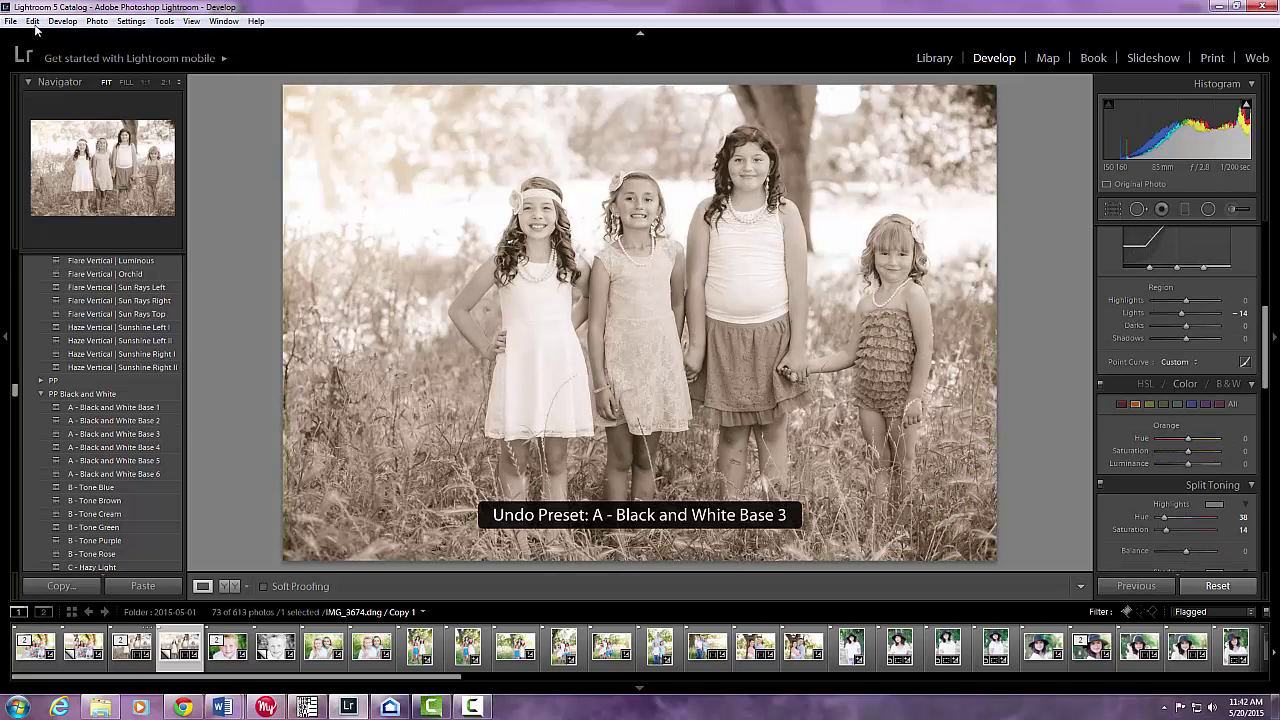
pyautogui.click(33, 21)
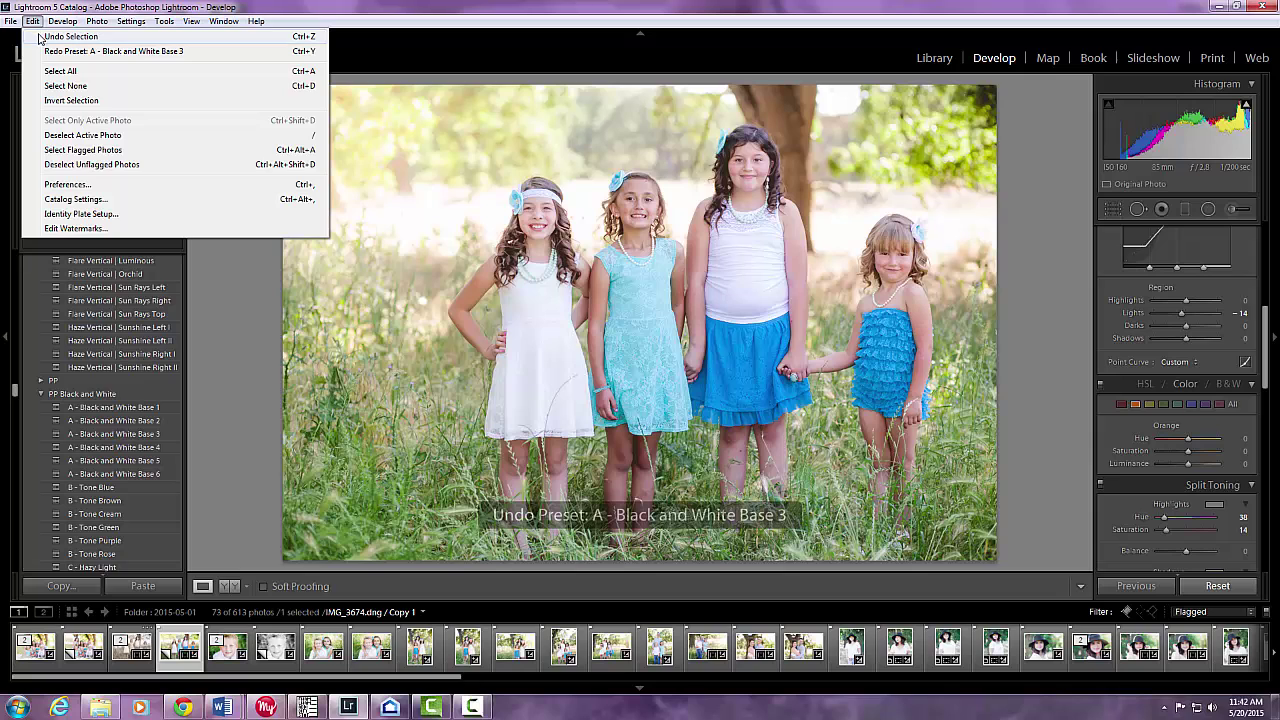
pyautogui.click(40, 37)
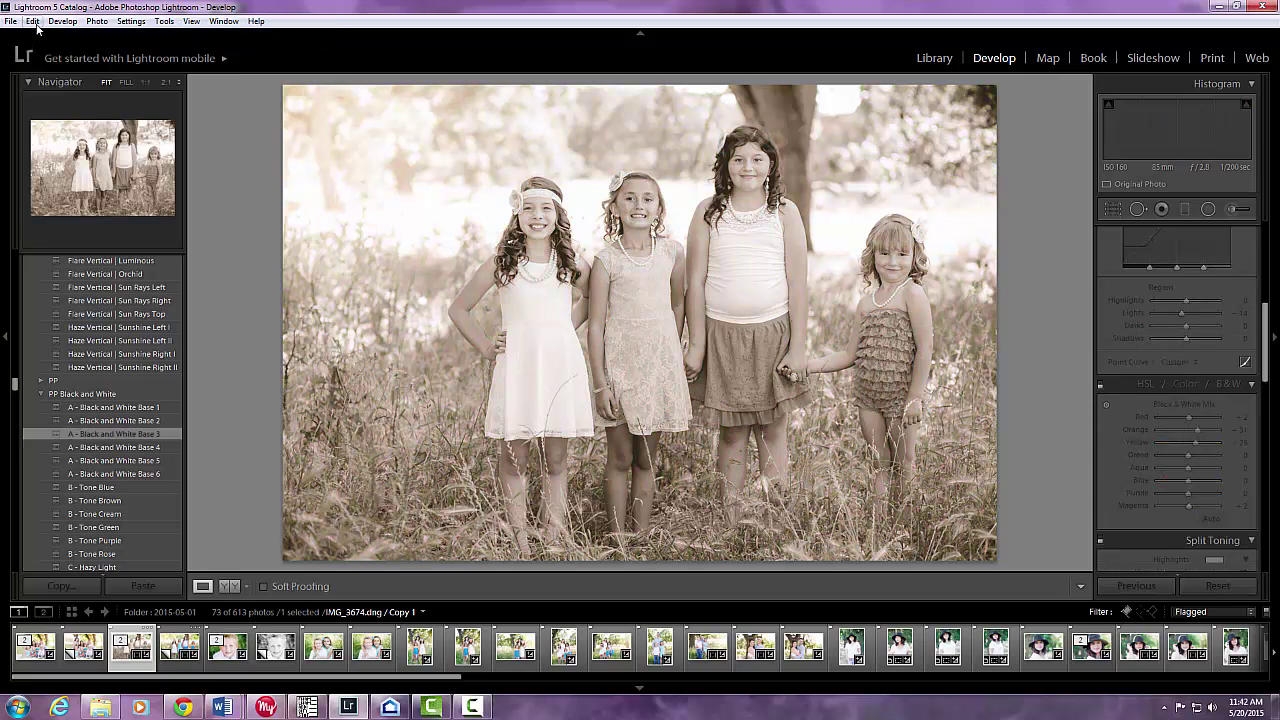
pyautogui.click(36, 24)
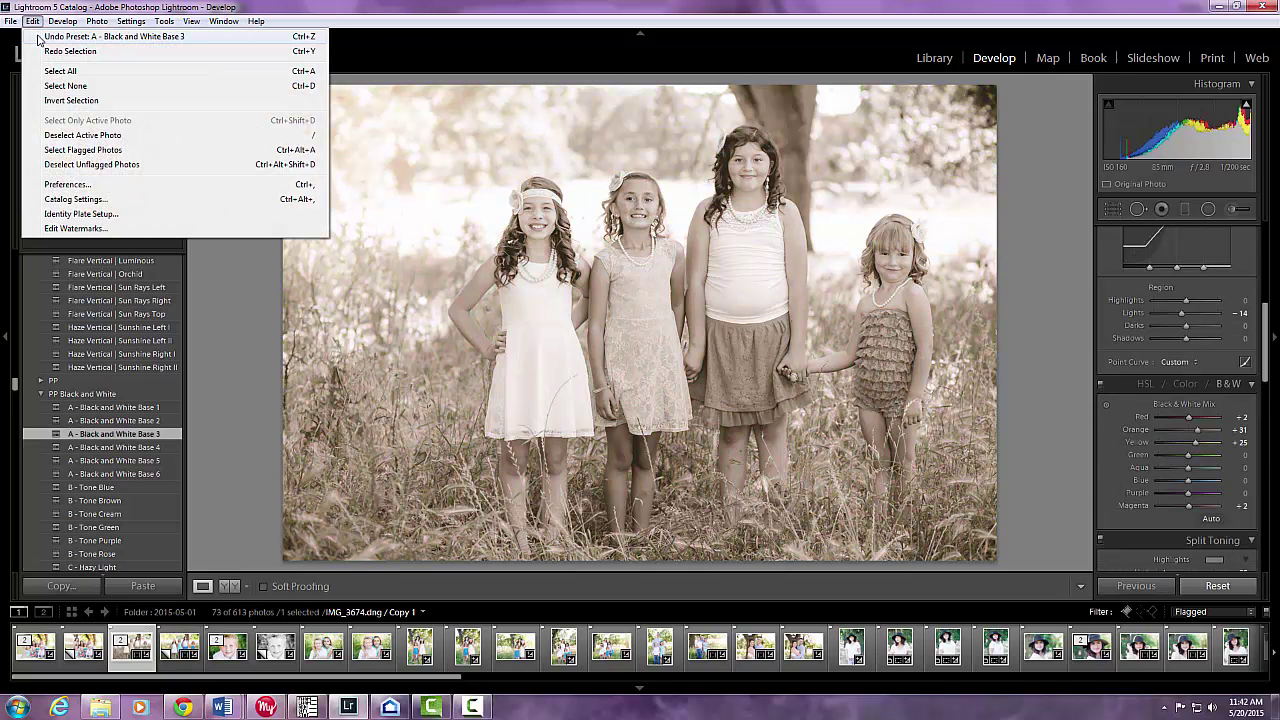
pyautogui.click(40, 37)
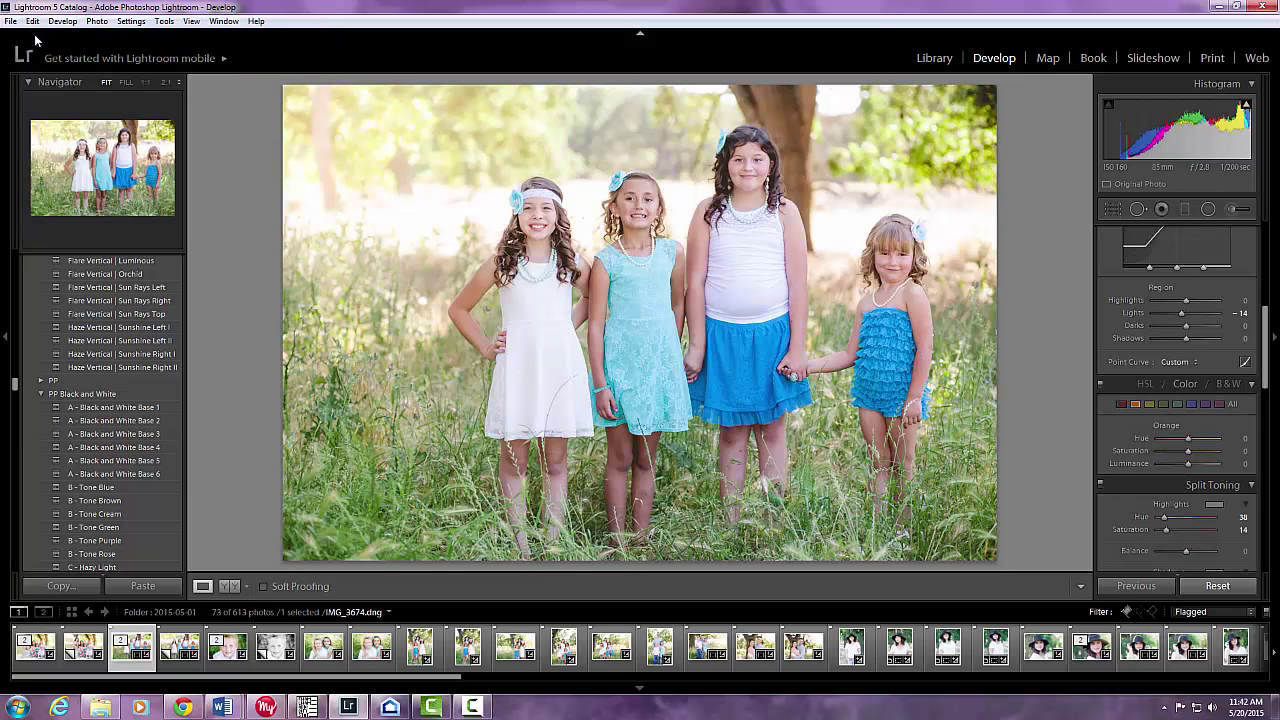
pyautogui.hotkey('ctrl', "'")
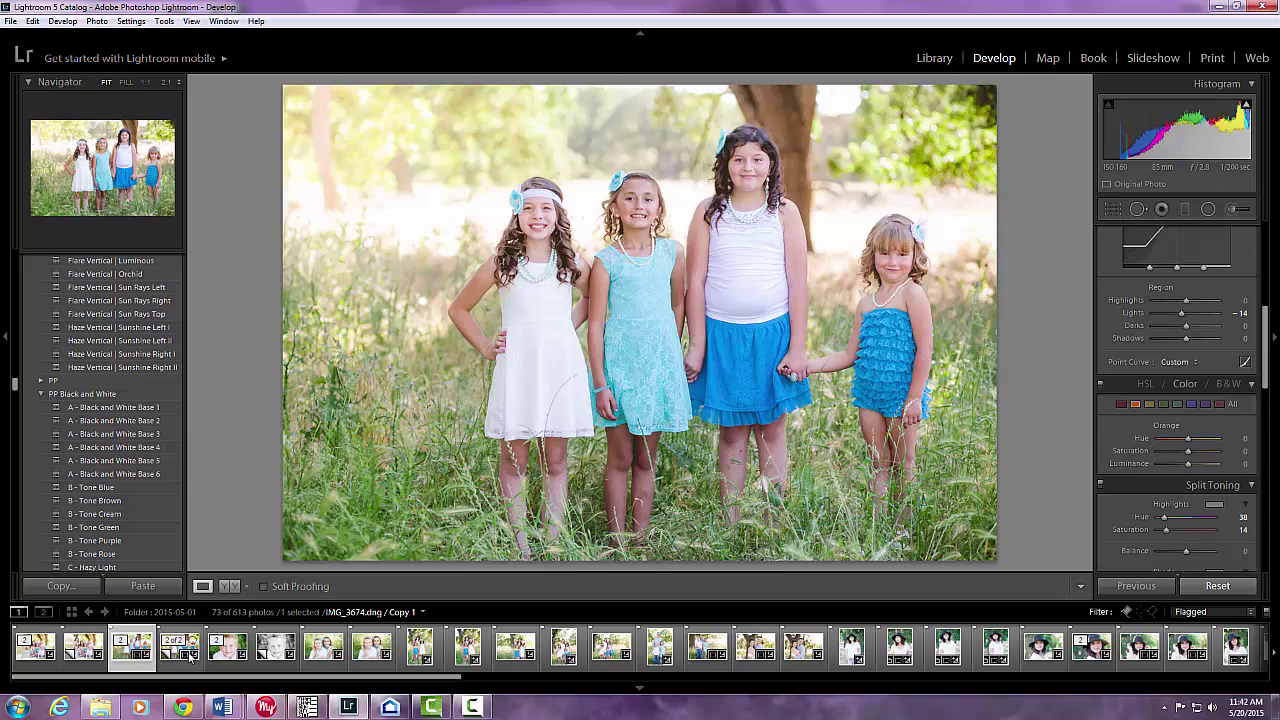
# Step: Apply the A - Black and White Base 3 and B - Tone Green presets to the virtual copy of IMG_3674
pyautogui.click(174, 650)
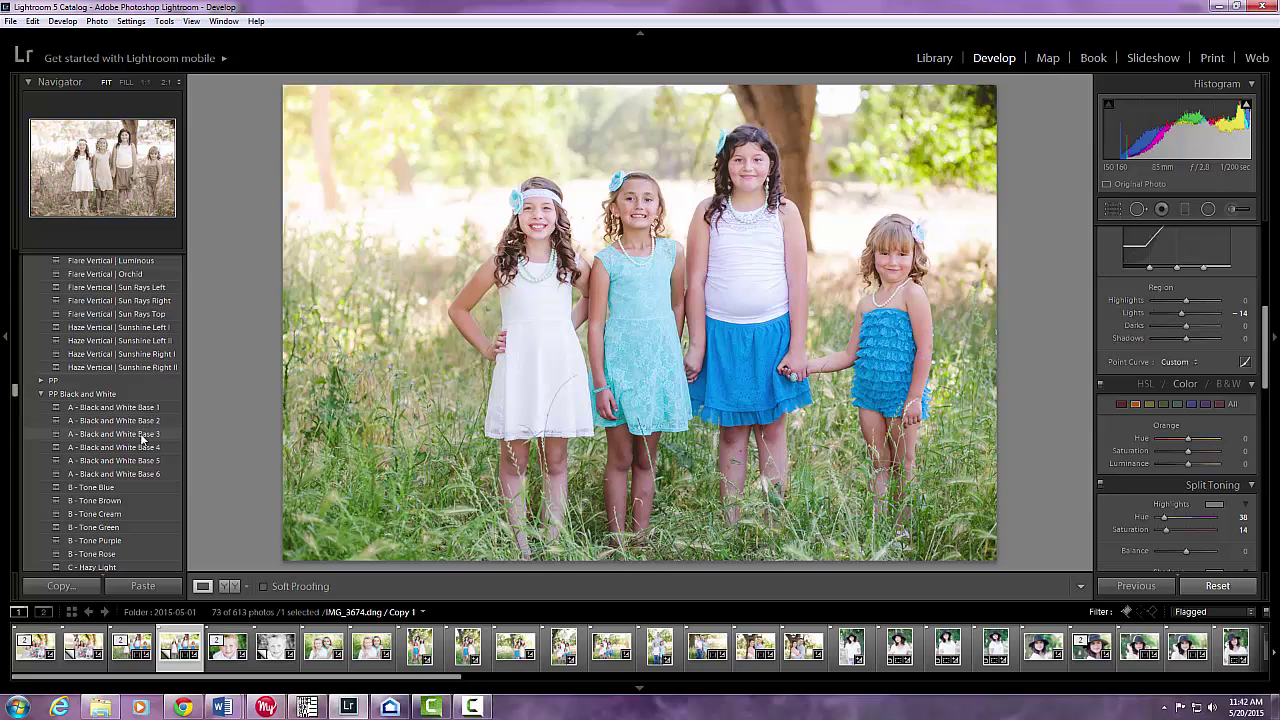
pyautogui.scroll(-10, 143, 437)
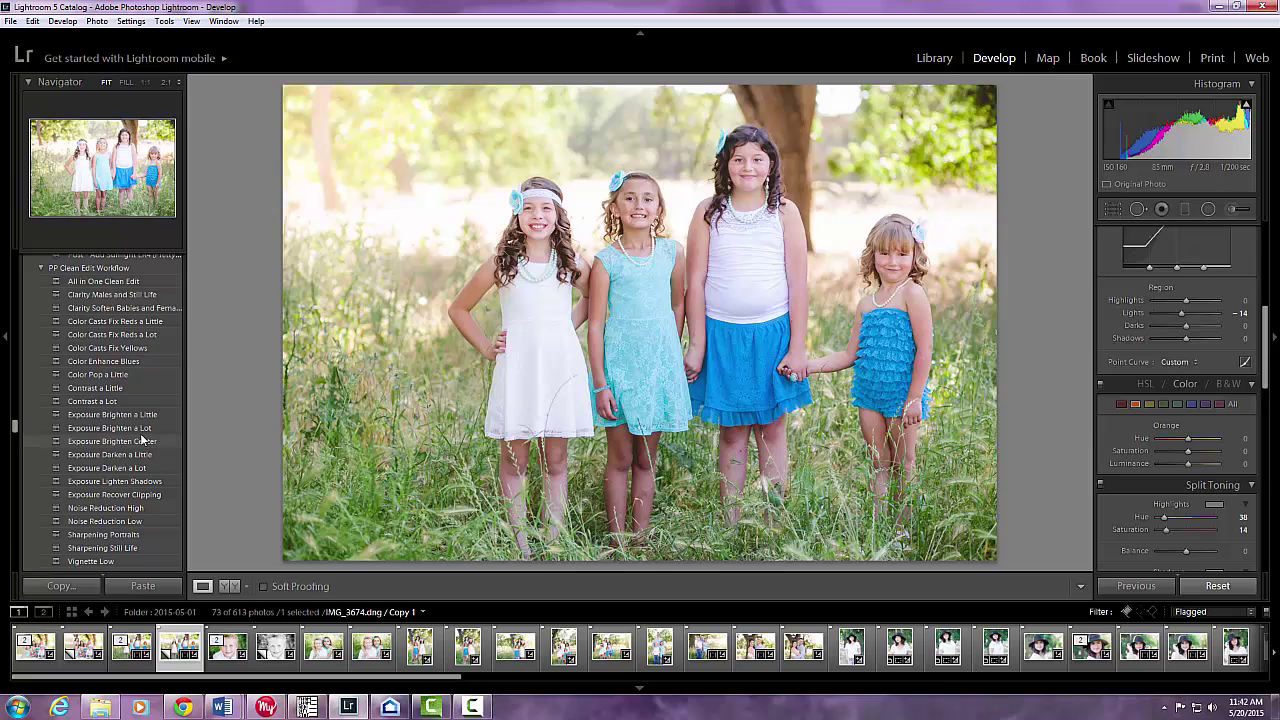
pyautogui.scroll(-3, 143, 440)
pyautogui.scroll(-8, 141, 438)
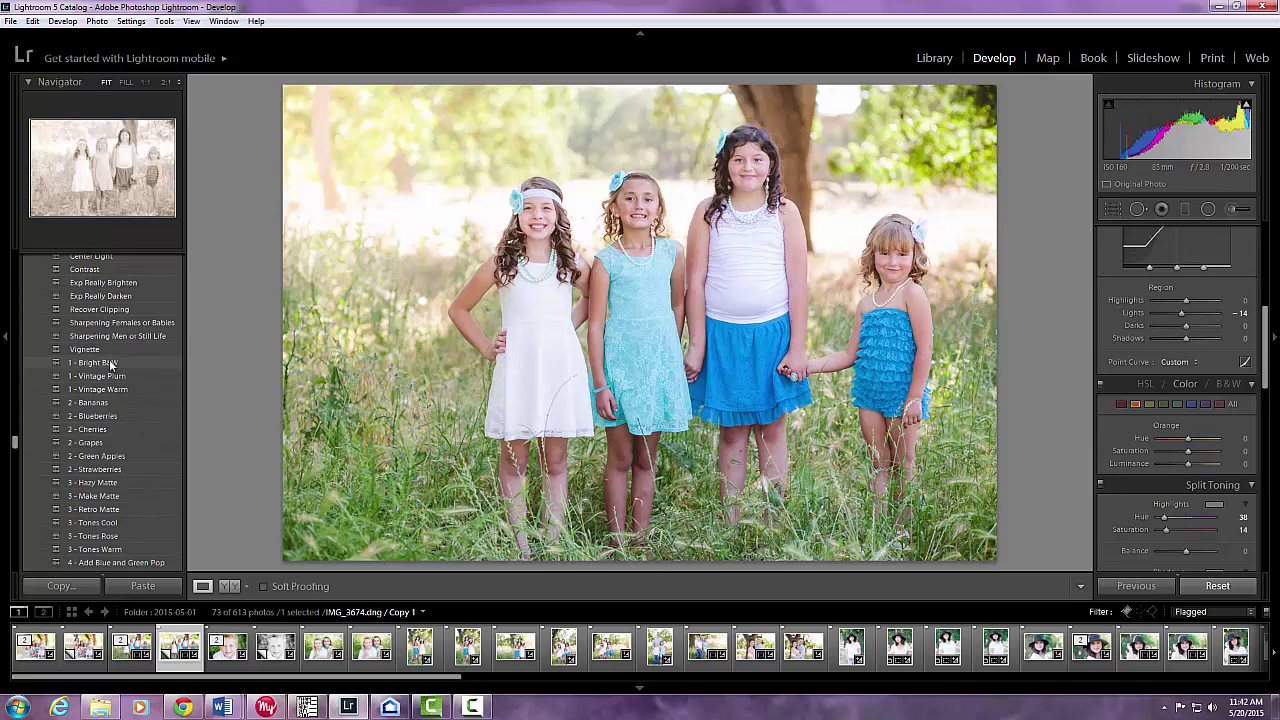
pyautogui.scroll(-15, 110, 365)
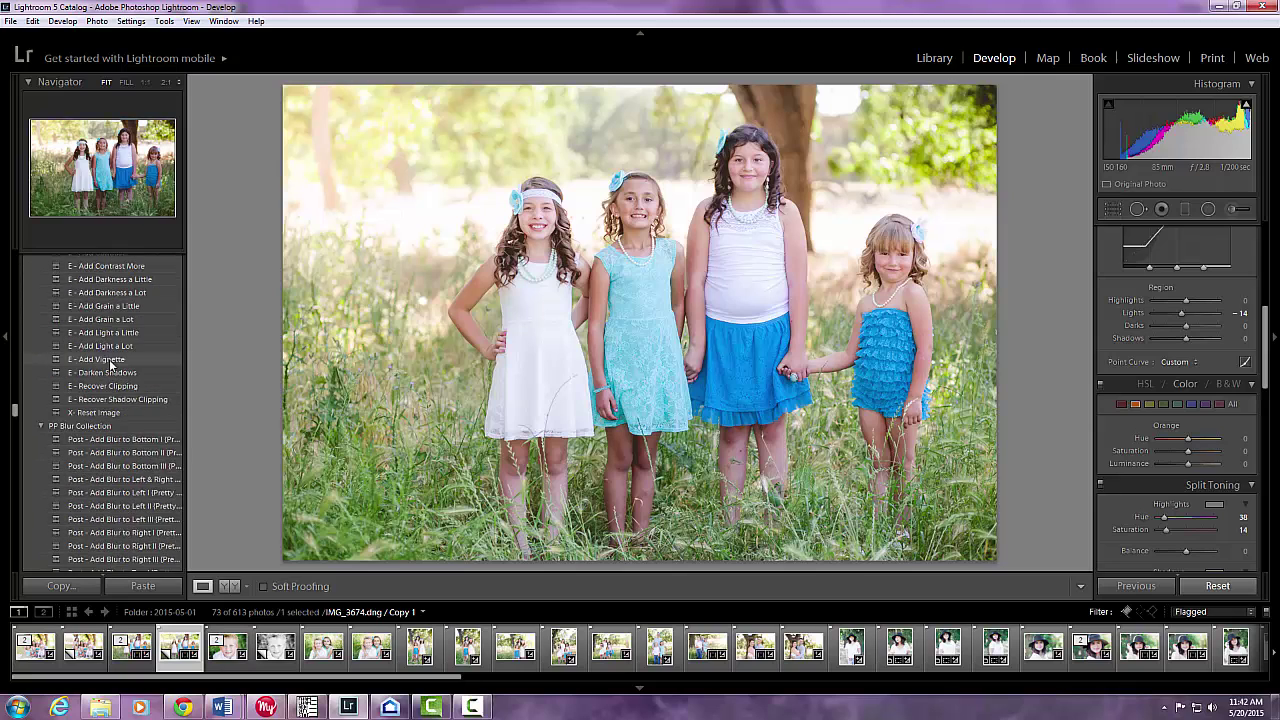
pyautogui.scroll(3, 110, 365)
pyautogui.scroll(3, 112, 365)
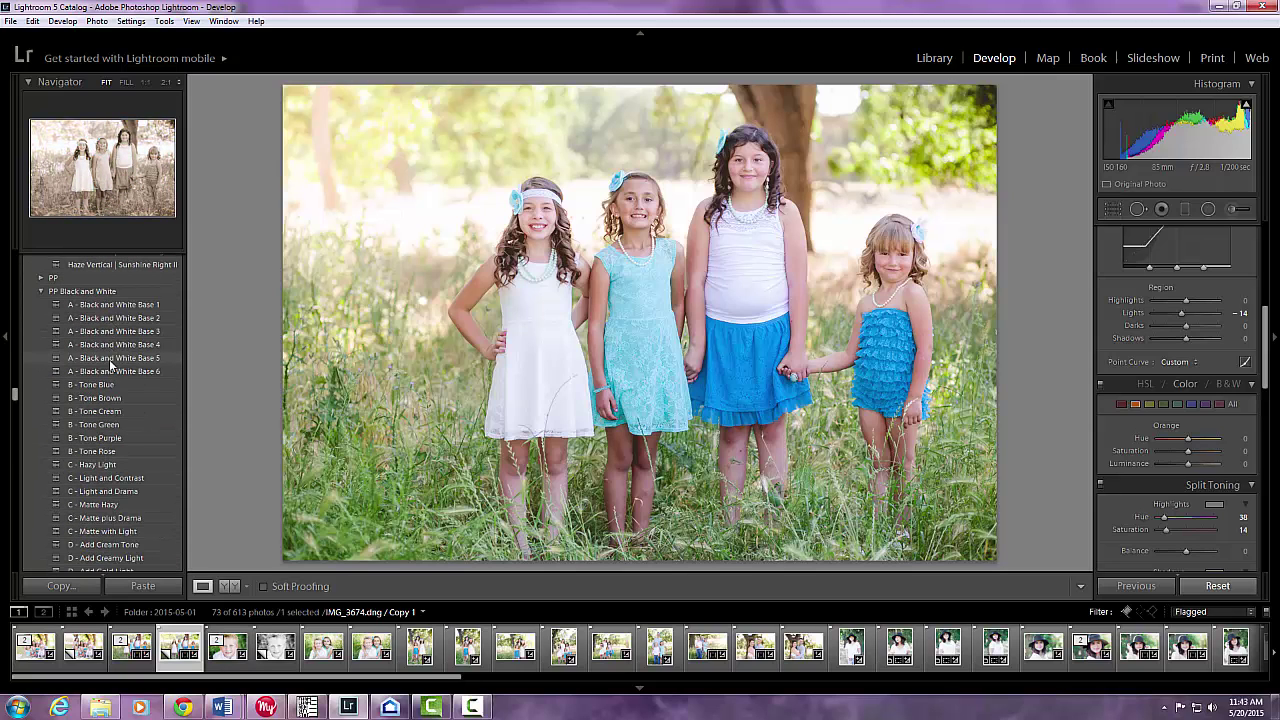
pyautogui.click(125, 335)
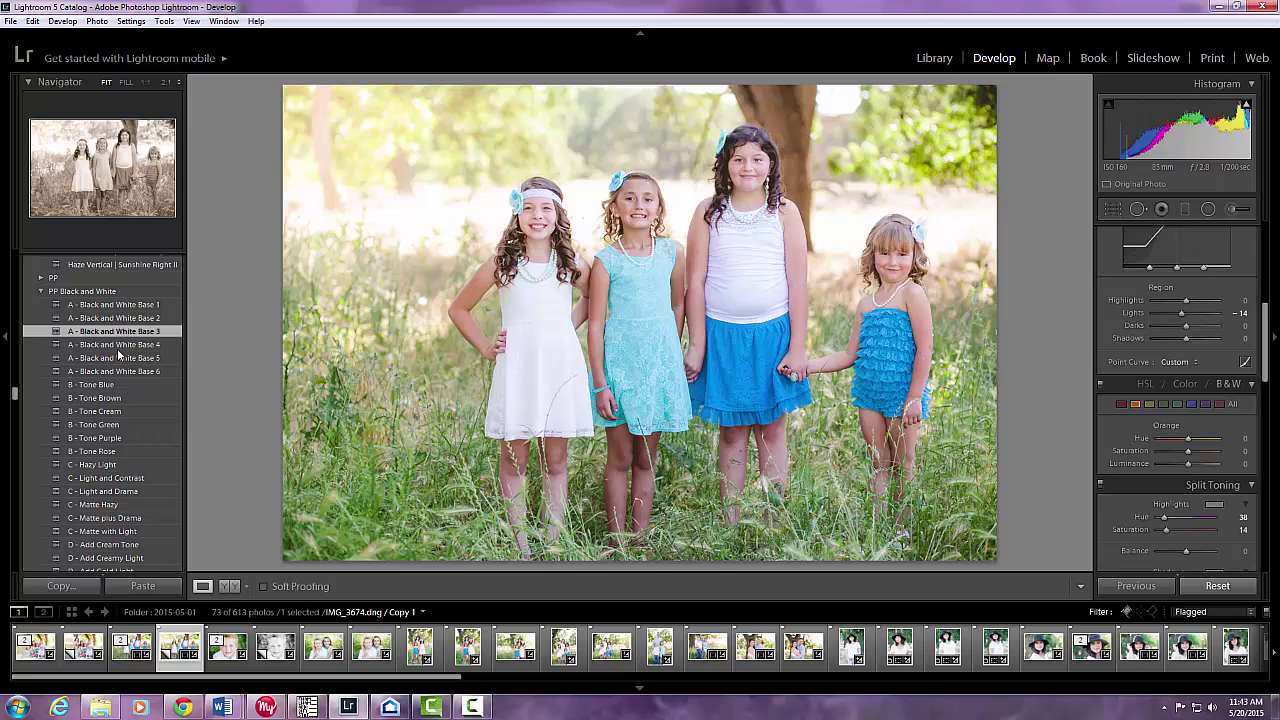
pyautogui.click(120, 428)
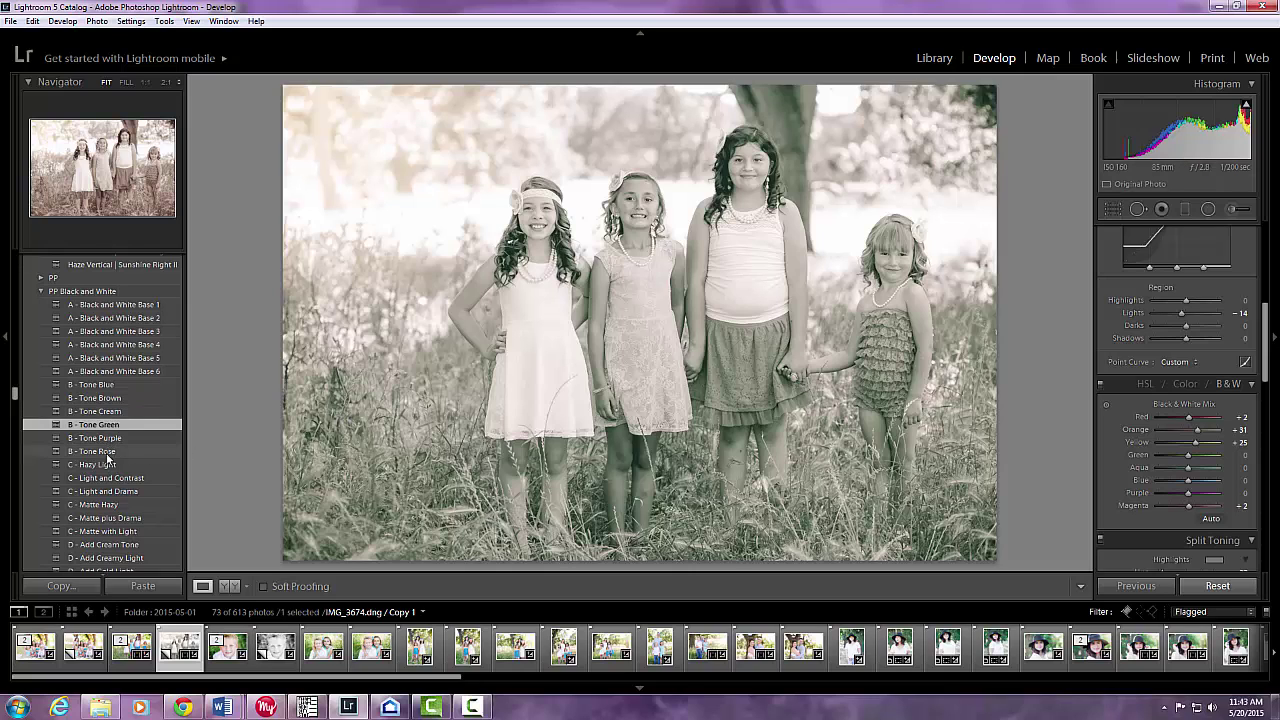
# Step: Add the C - Light and Contrast, D - Add Light and E - Add Clarity a Little presets to IMG_3674's virtual copy
pyautogui.scroll(-2, 107, 463)
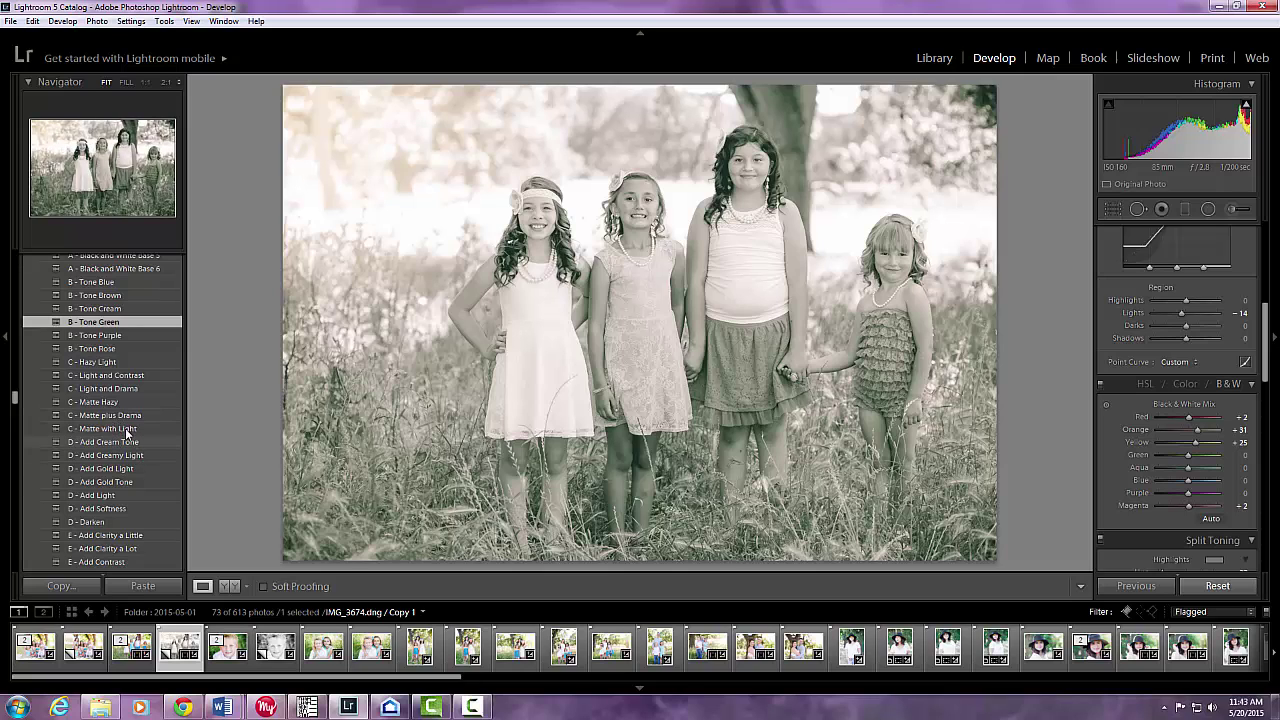
pyautogui.click(115, 376)
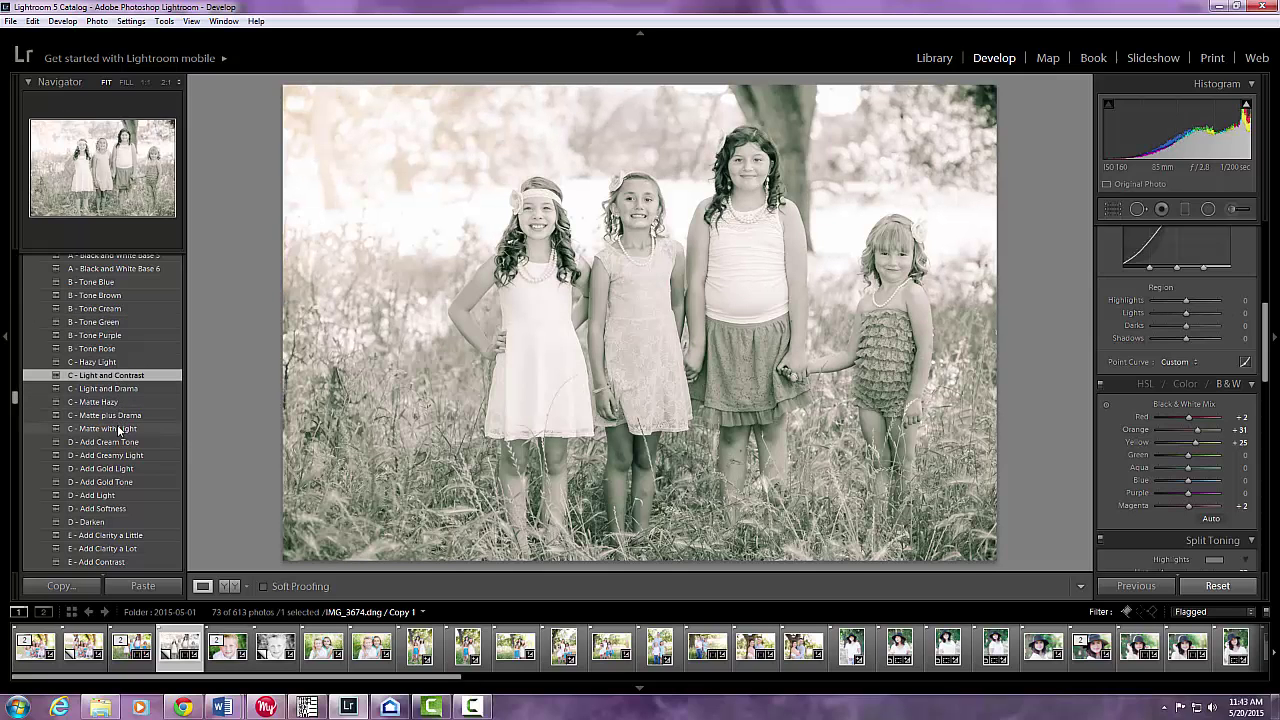
pyautogui.click(97, 494)
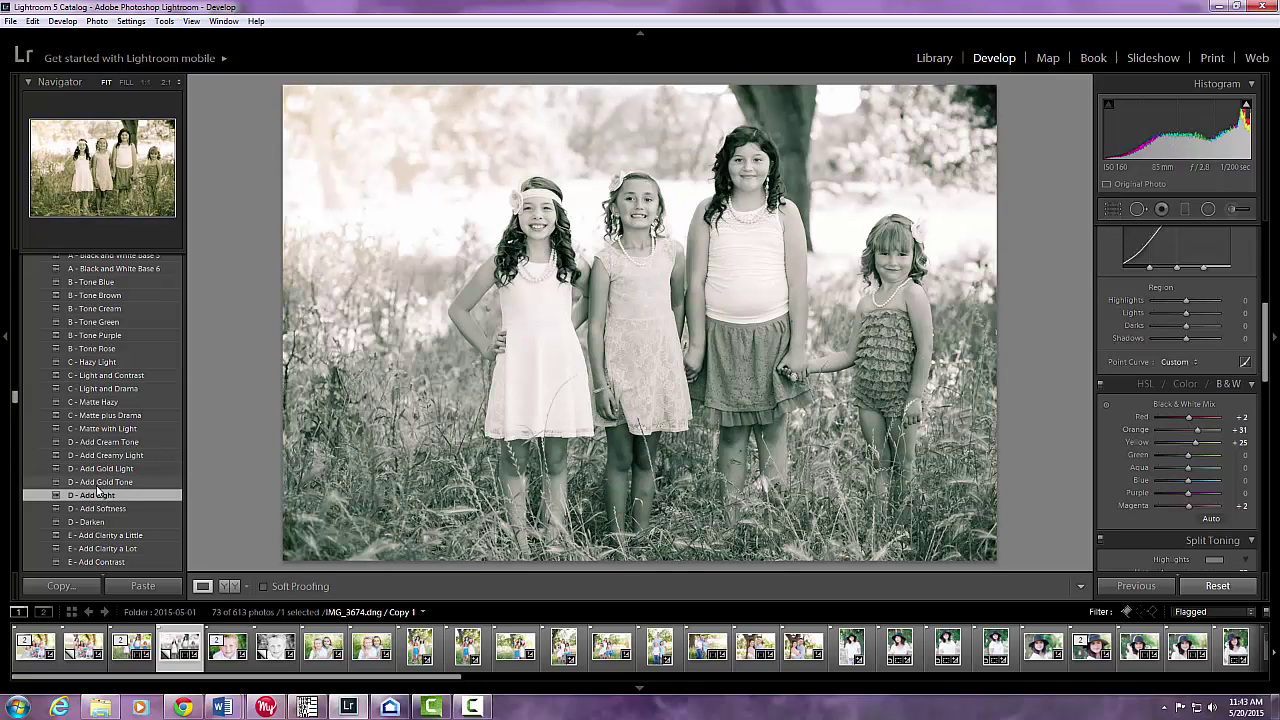
pyautogui.scroll(-3, 130, 495)
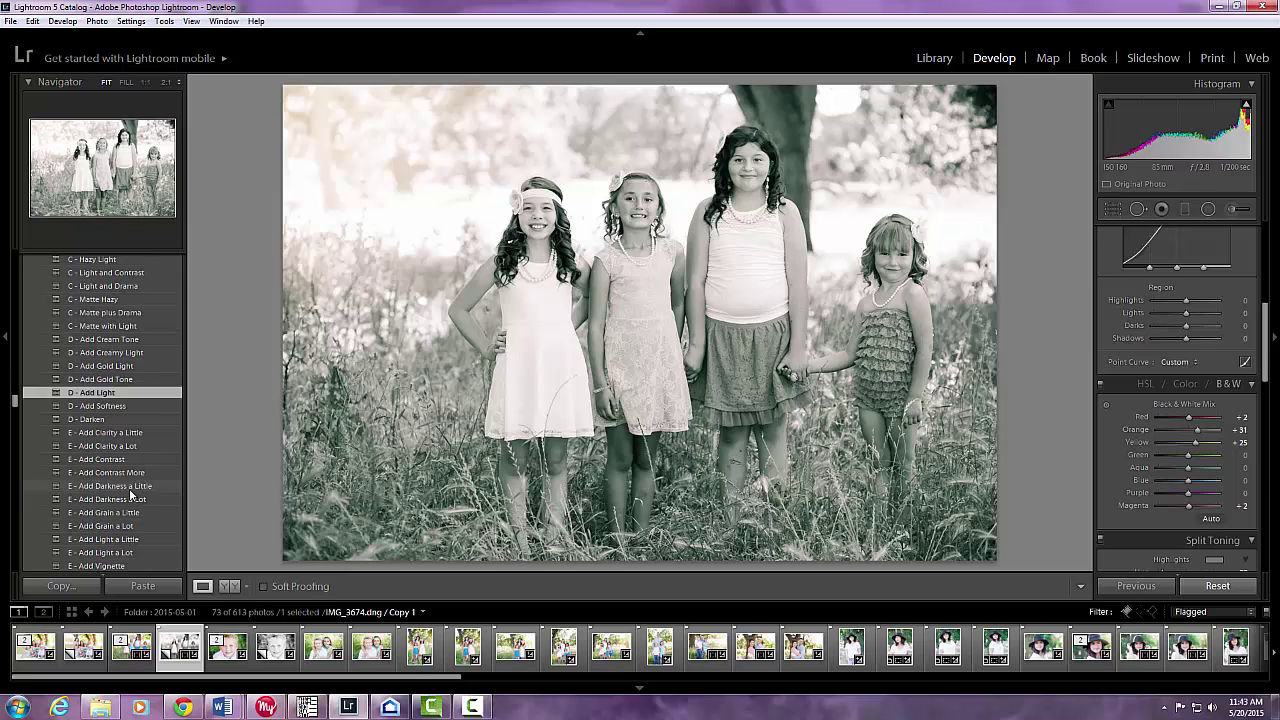
pyautogui.click(128, 434)
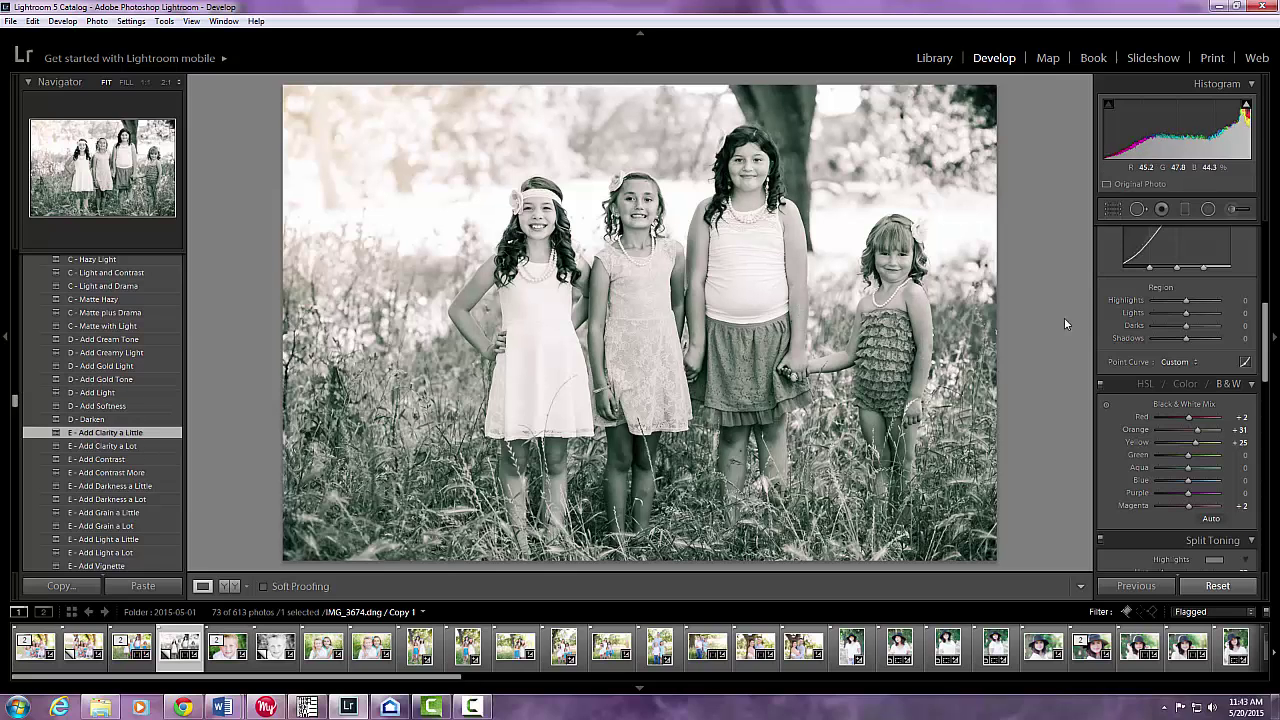
# Step: Set the black and white copy's exposure to -0.24, blacks to -2 and contrast to +33
pyautogui.scroll(5, 1214, 339)
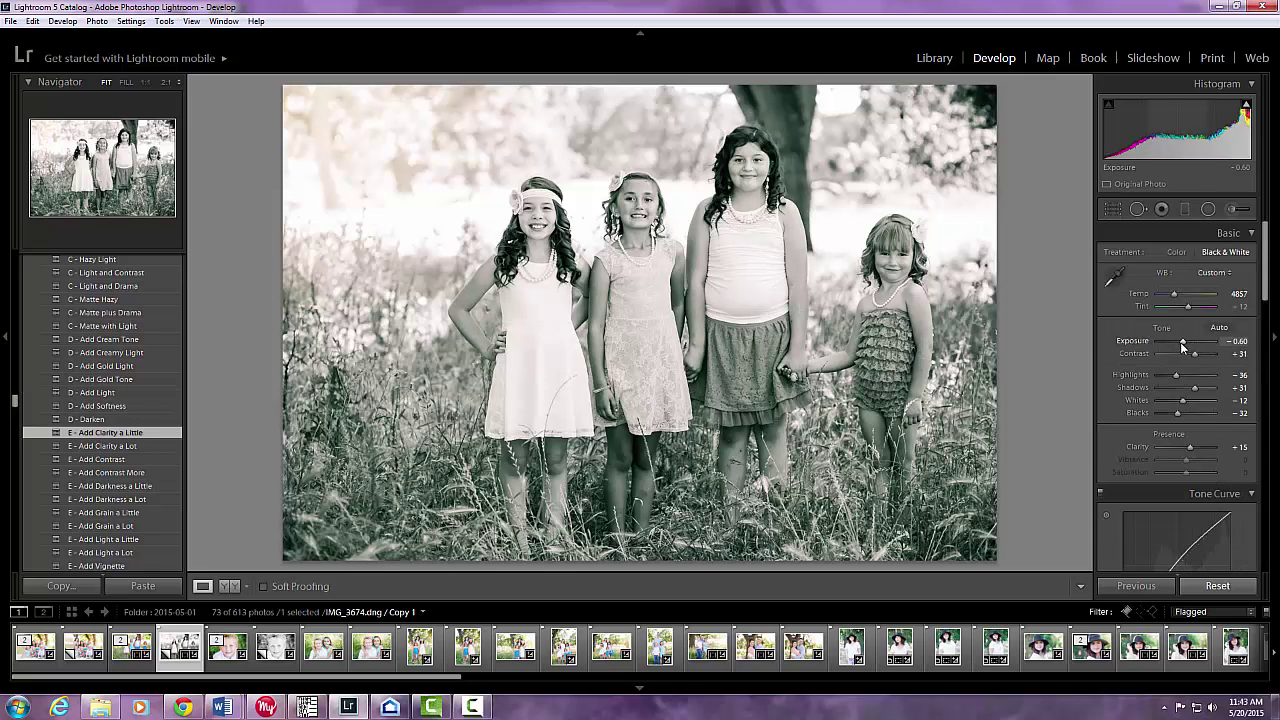
pyautogui.moveTo(1182, 345); pyautogui.dragTo(1185, 346)
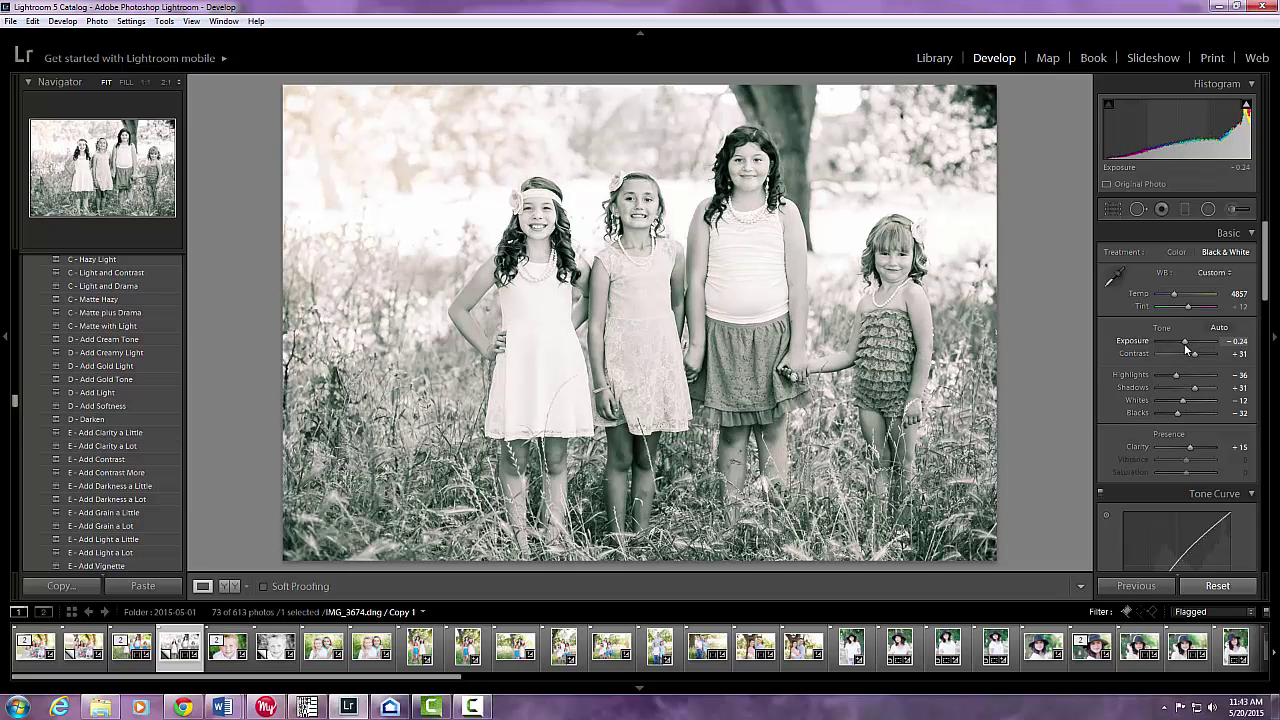
pyautogui.doubleClick(1186, 347)
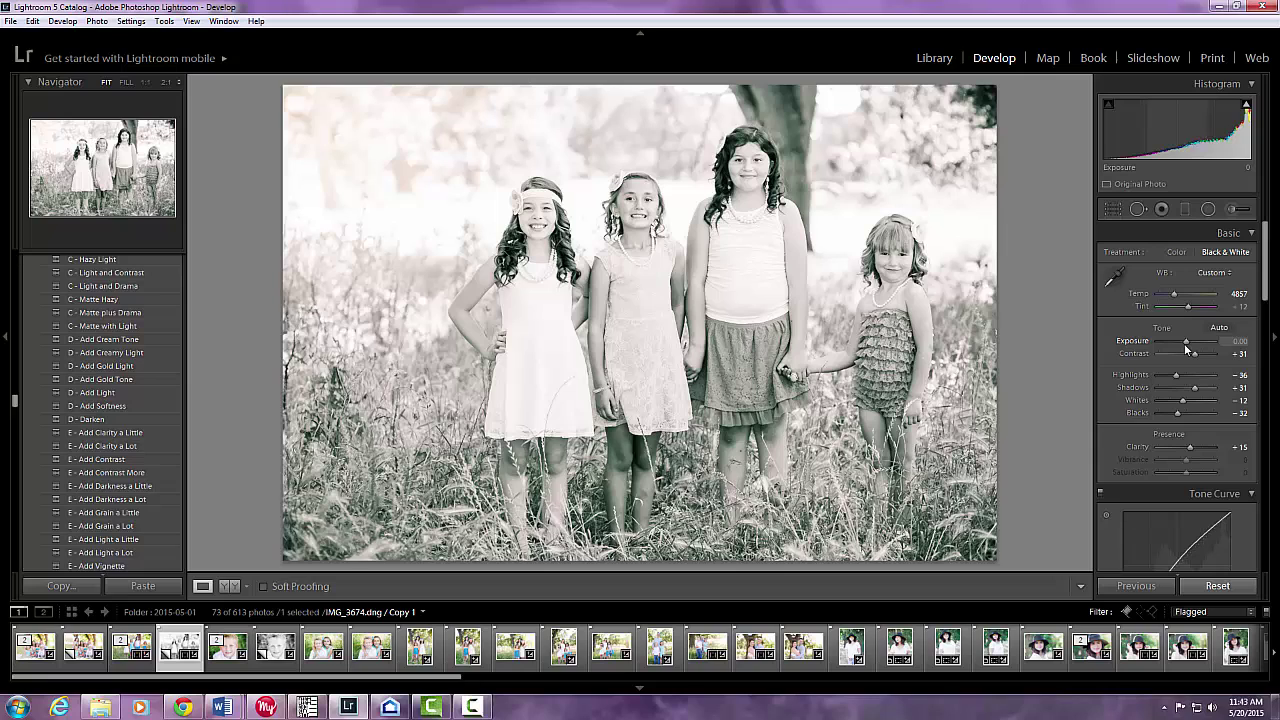
pyautogui.moveTo(1186, 347); pyautogui.dragTo(1184, 347)
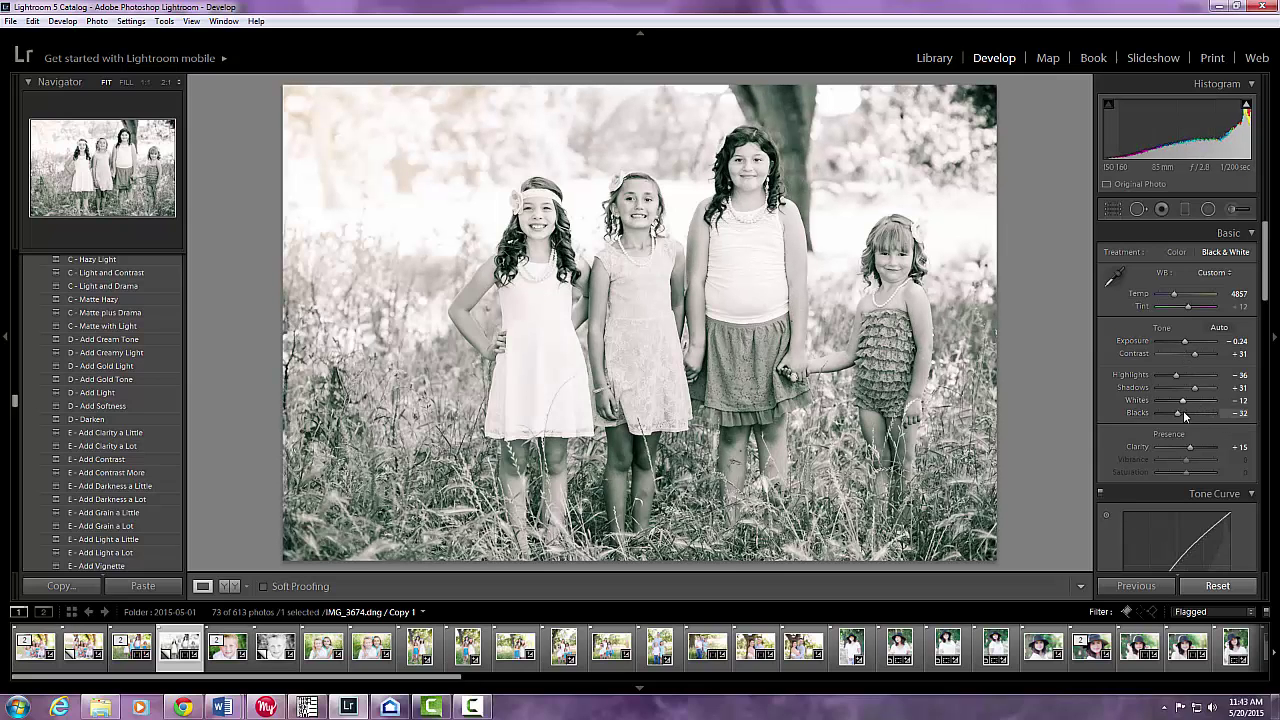
pyautogui.moveTo(1184, 416); pyautogui.dragTo(1186, 417)
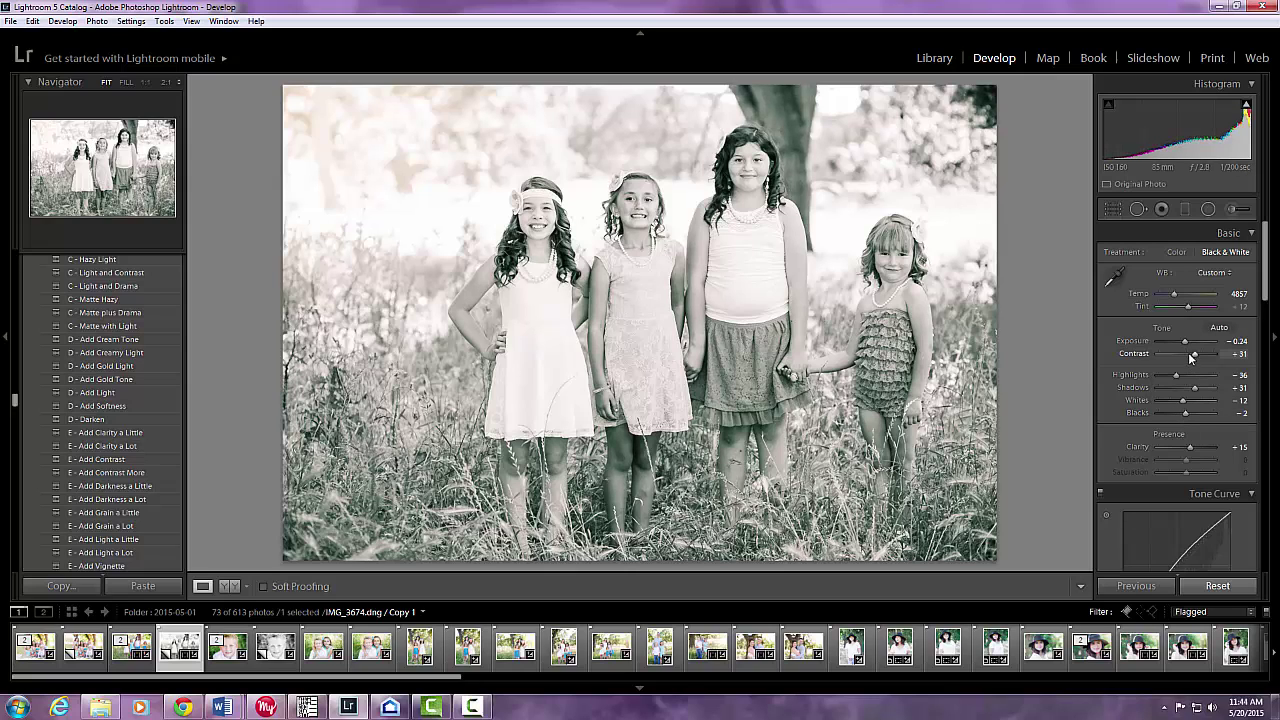
pyautogui.moveTo(1200, 356); pyautogui.dragTo(1200, 355)
pyautogui.scroll(-2, 1098, 381)
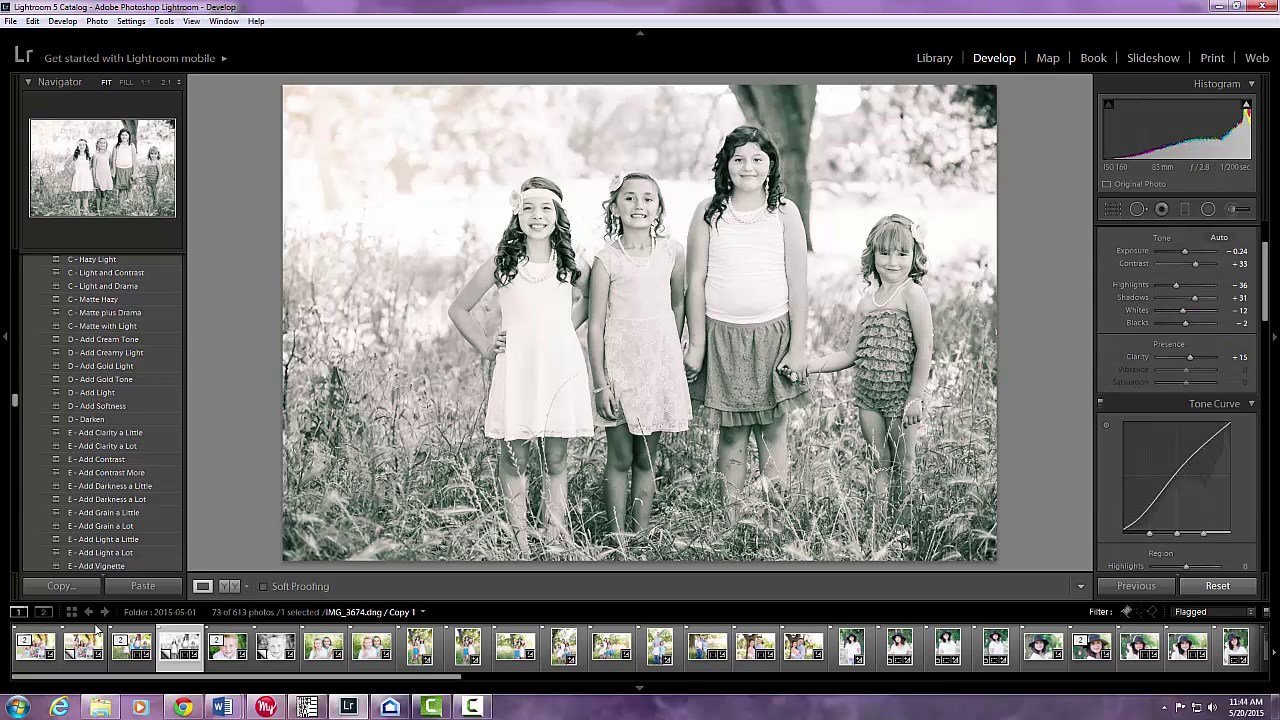
# Step: Select the virtual copy of IMG_3650 and apply the A - Black and White Base 3 preset to it
pyautogui.press('Left')
pyautogui.press('Left')
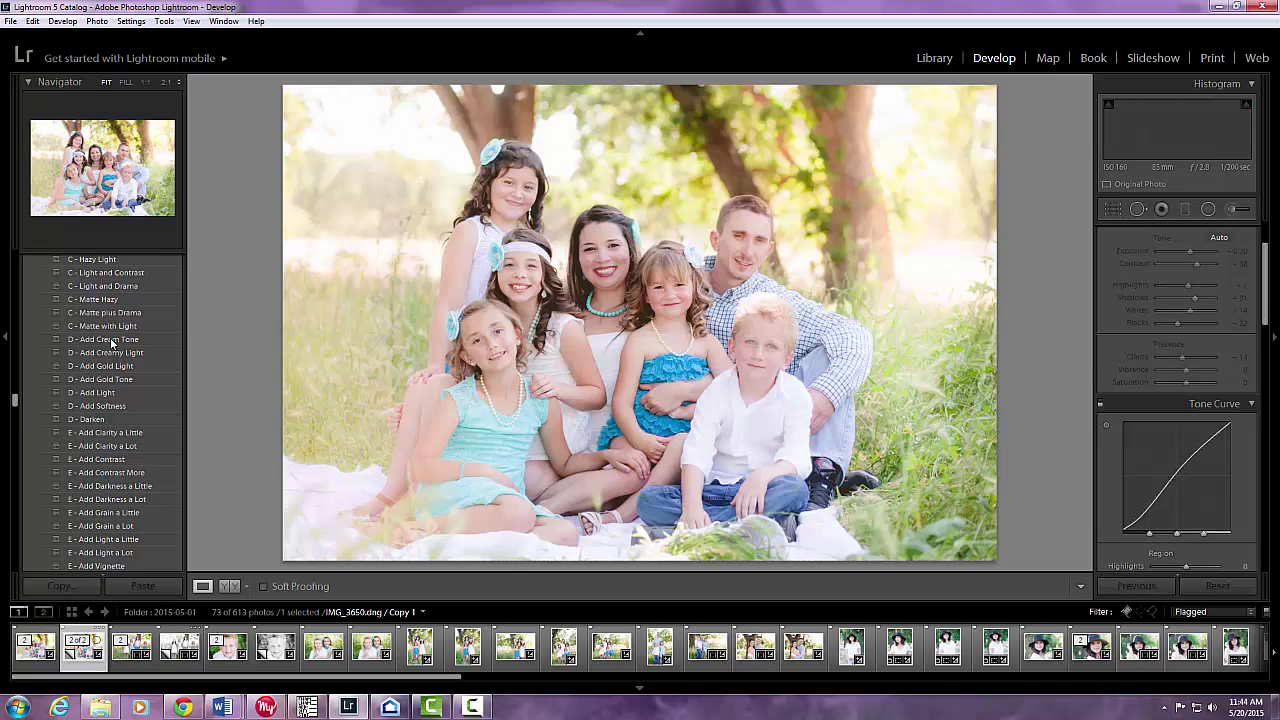
pyautogui.scroll(3, 111, 341)
pyautogui.scroll(3, 111, 341)
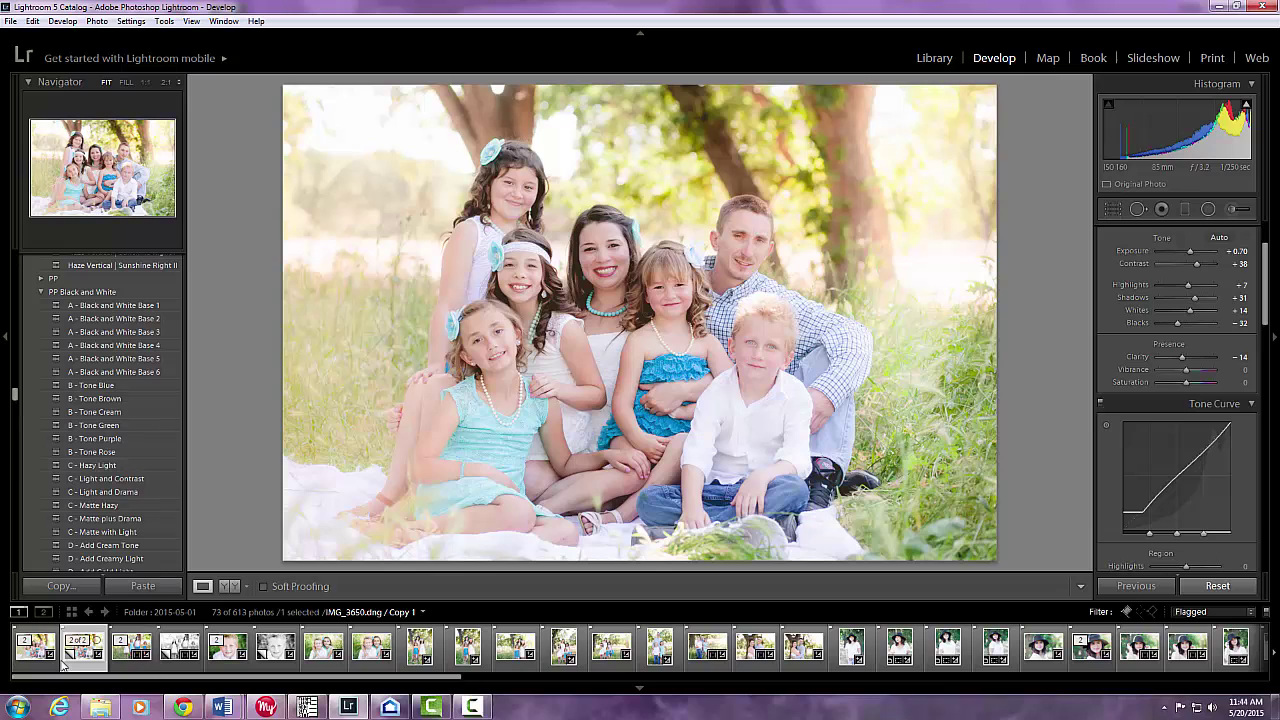
pyautogui.click(99, 334)
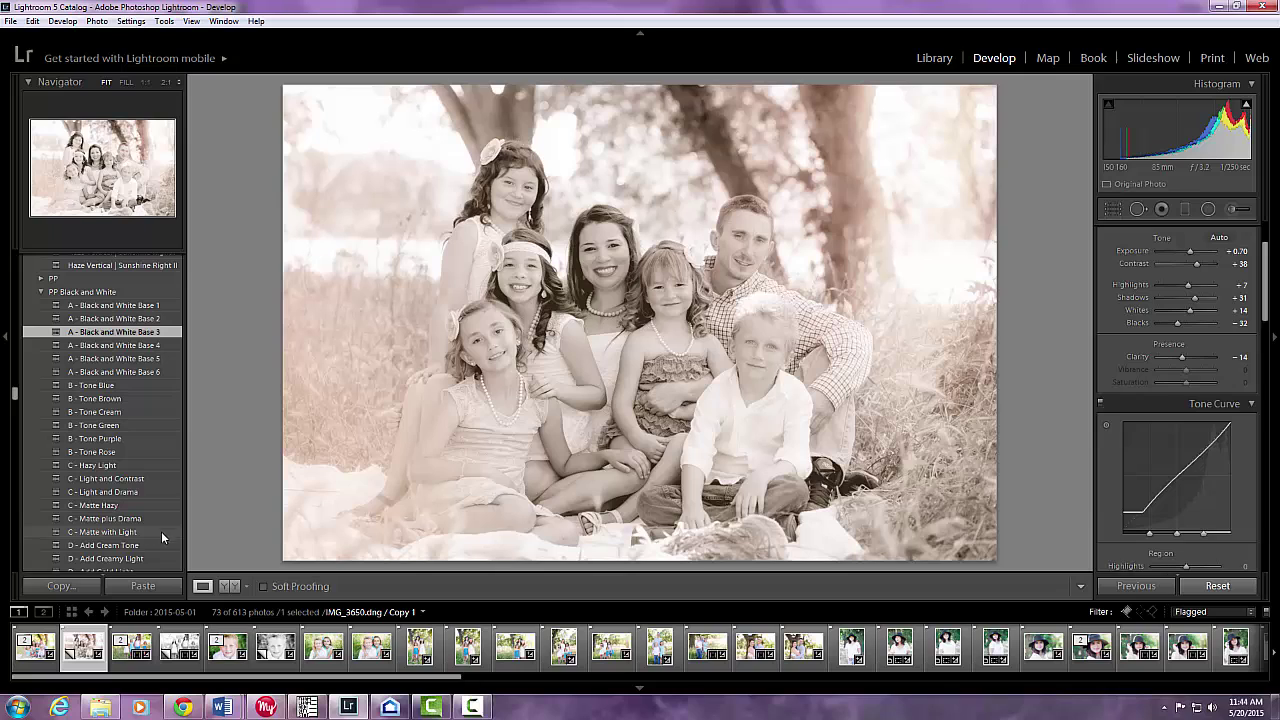
# Step: Remove the black and white virtual copy of IMG_3650 and confirm the removal
pyautogui.rightClick(83, 656)
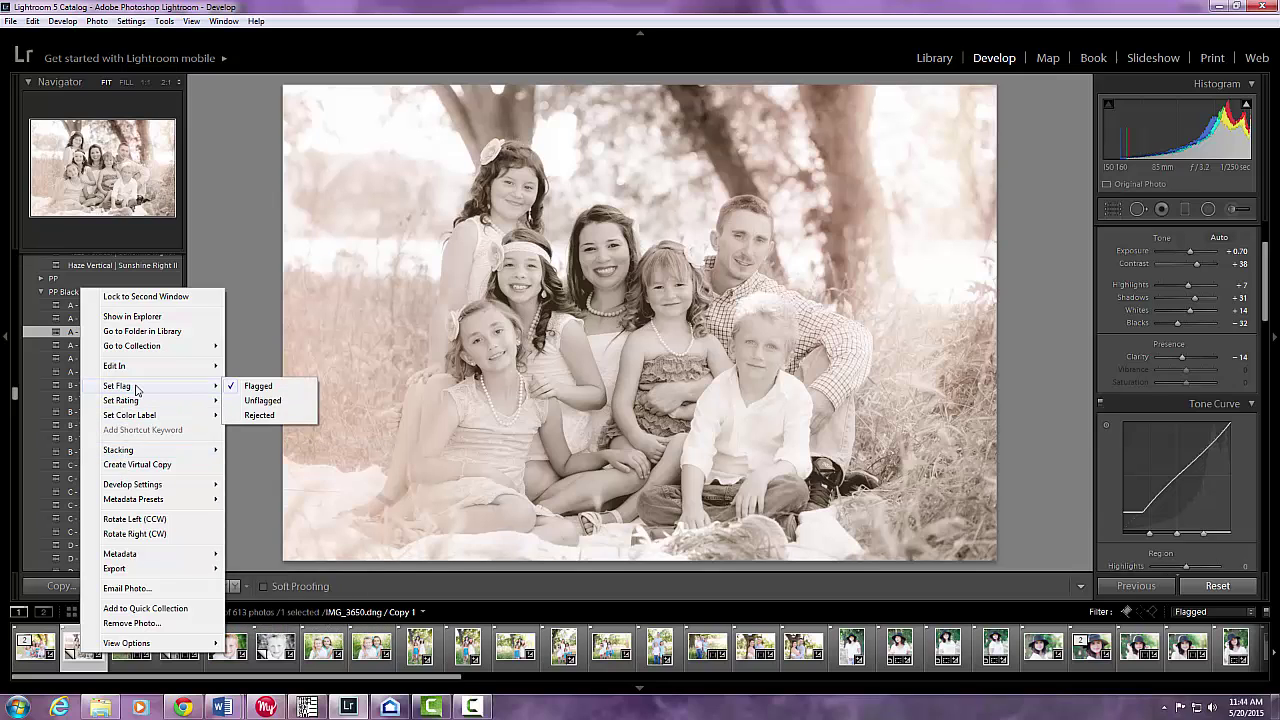
pyautogui.moveTo(128, 406)
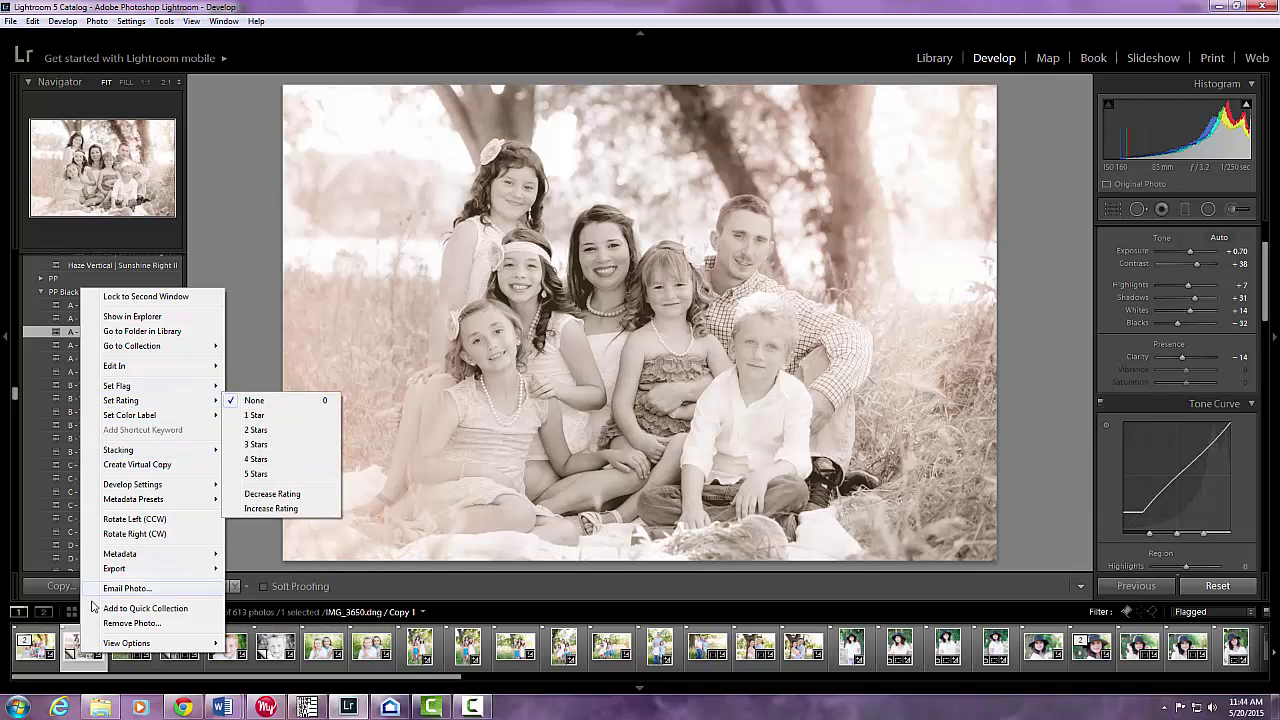
pyautogui.click(131, 622)
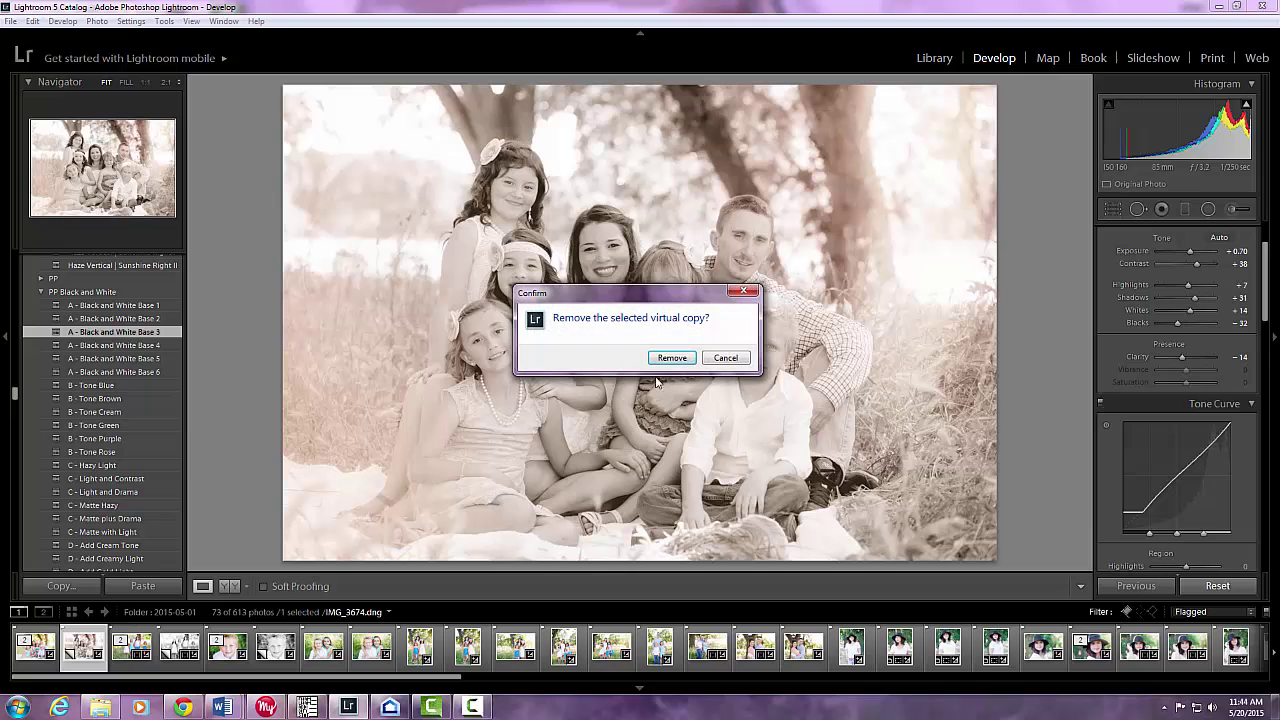
pyautogui.press('Return')
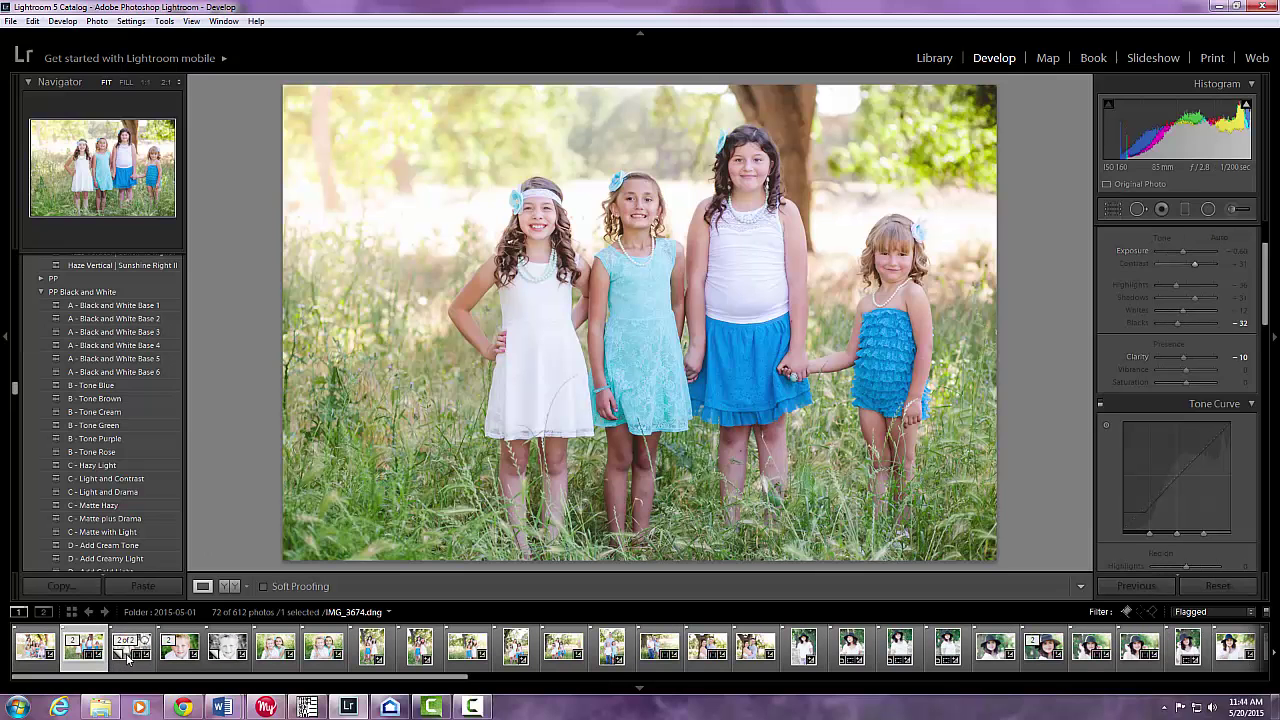
# Step: Remove the black and white virtual copy of IMG_3674 and confirm the removal
pyautogui.click(127, 657)
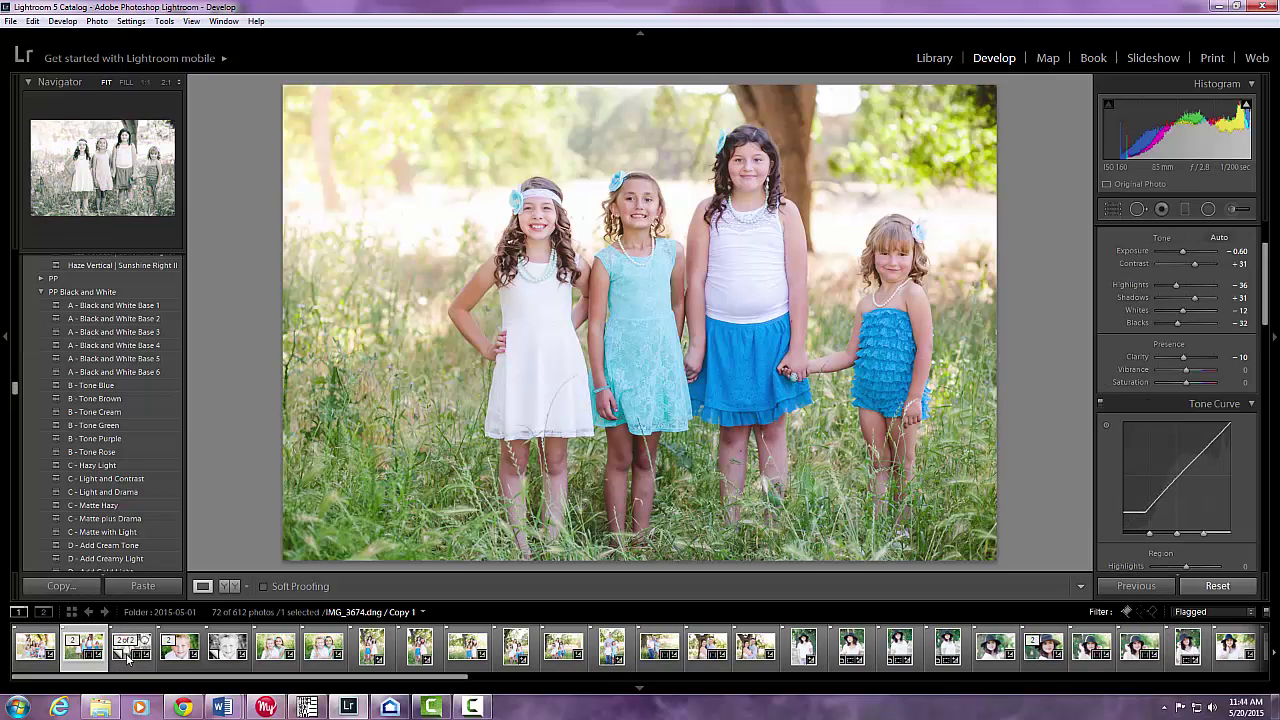
pyautogui.rightClick(134, 634)
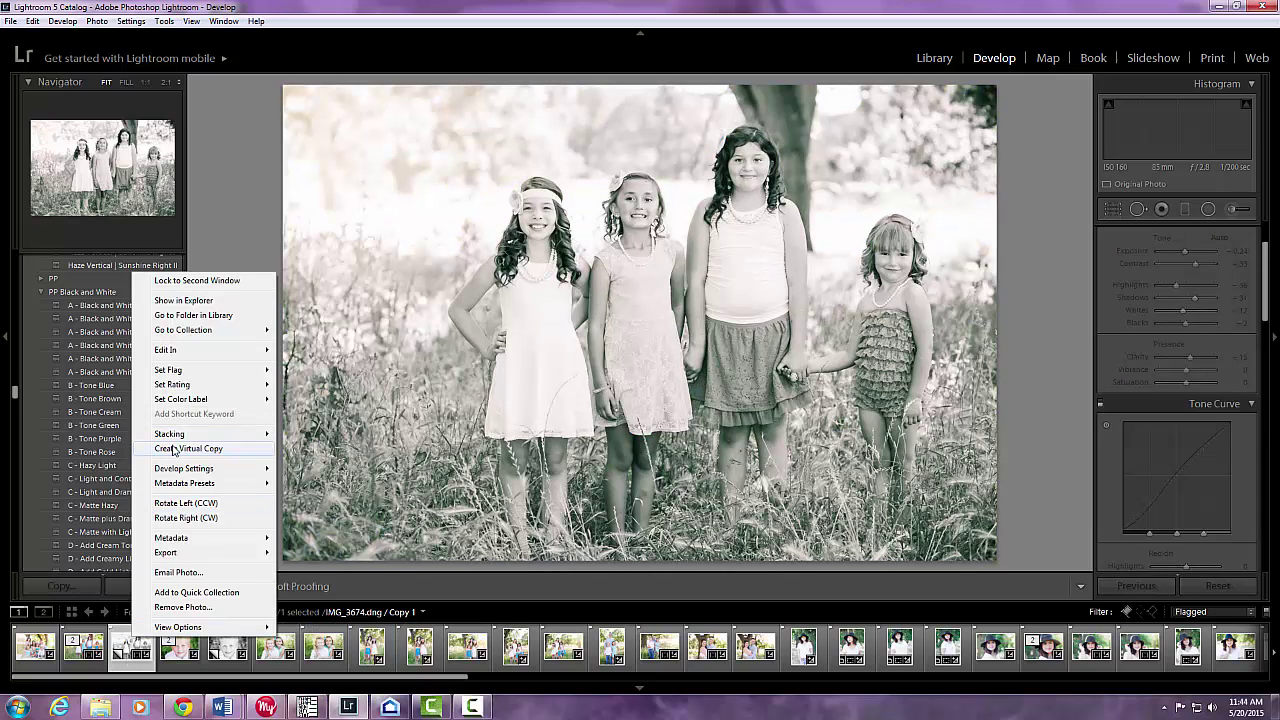
pyautogui.click(180, 607)
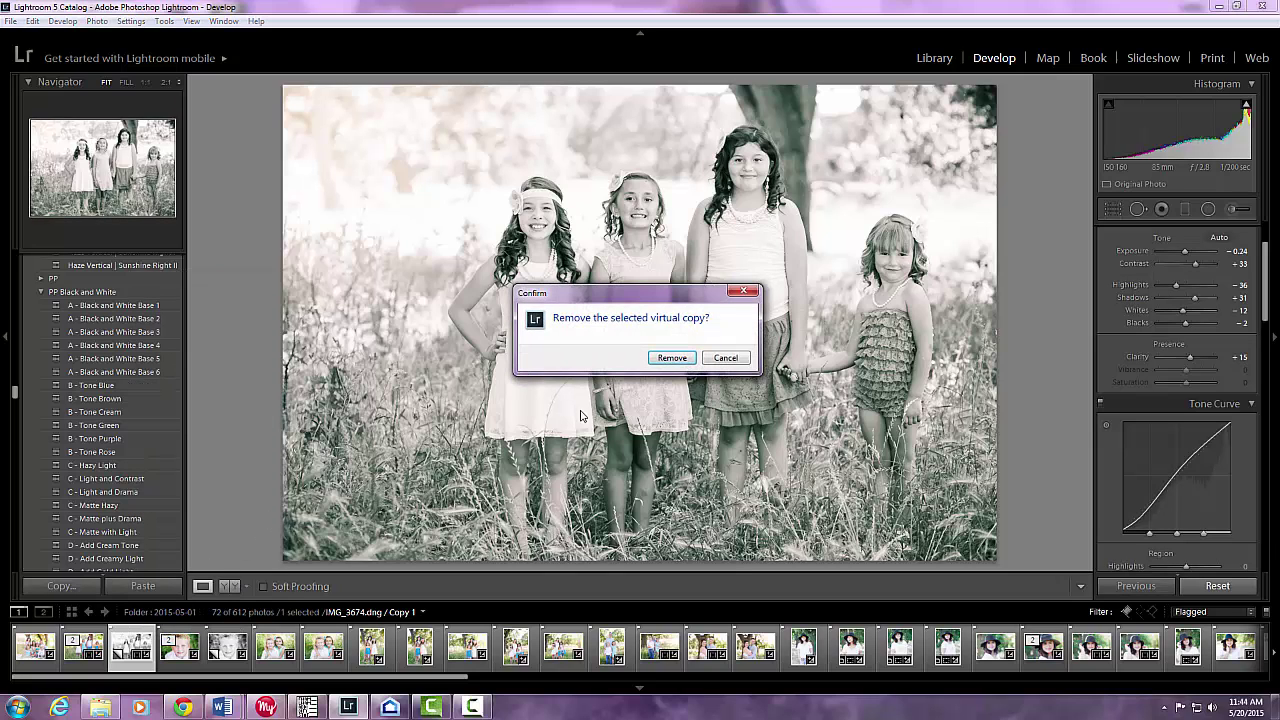
pyautogui.click(671, 357)
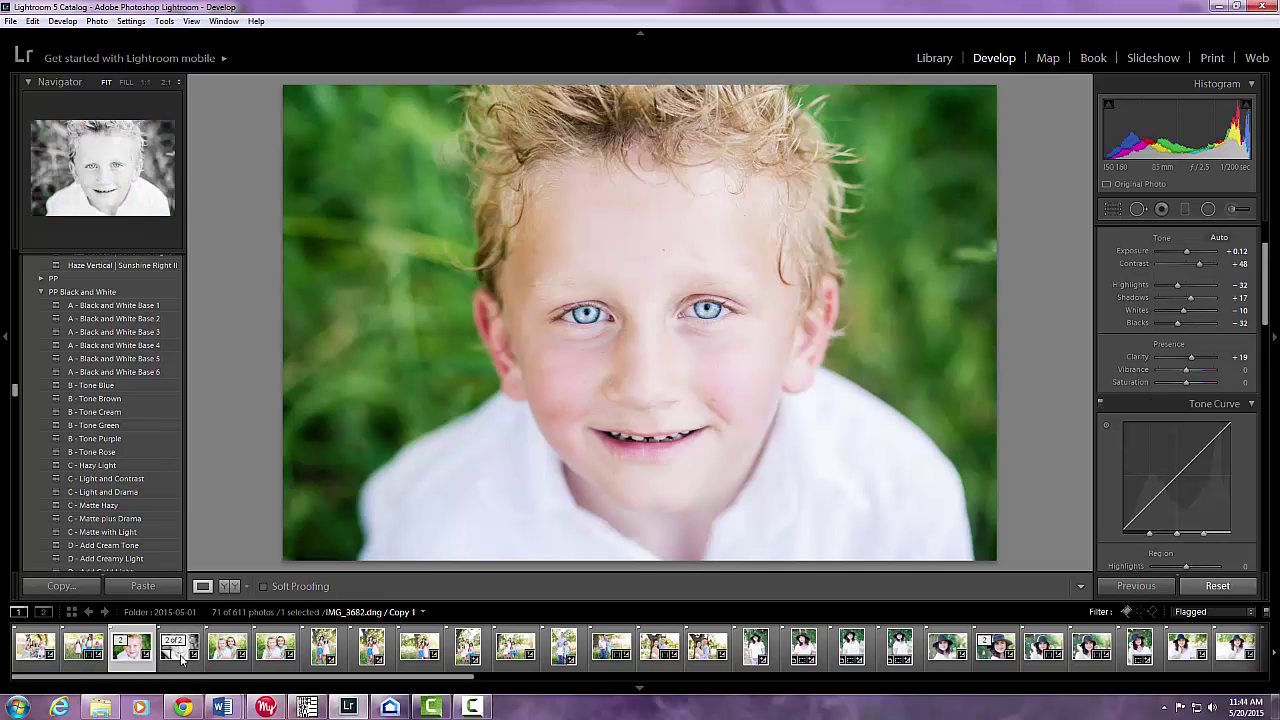
# Step: Create a virtual copy of IMG_3698, the photo of the boy and girl hugging in the grass
pyautogui.click(325, 649)
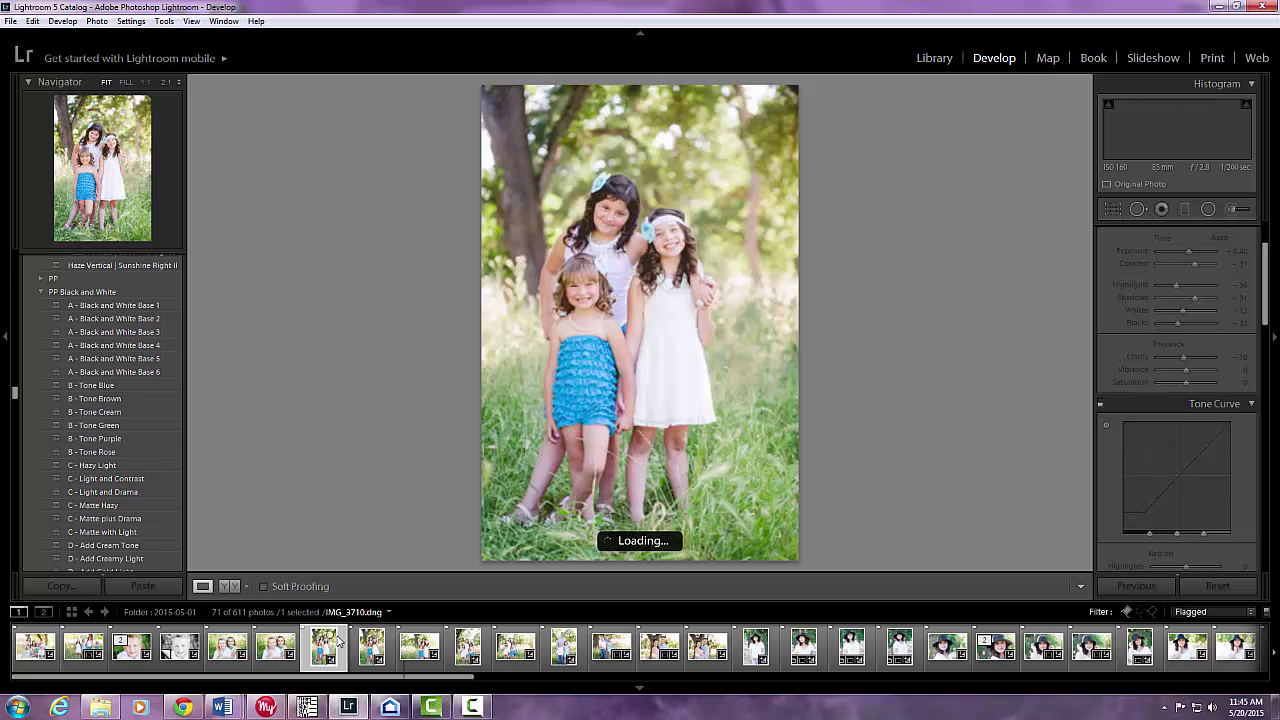
pyautogui.click(271, 650)
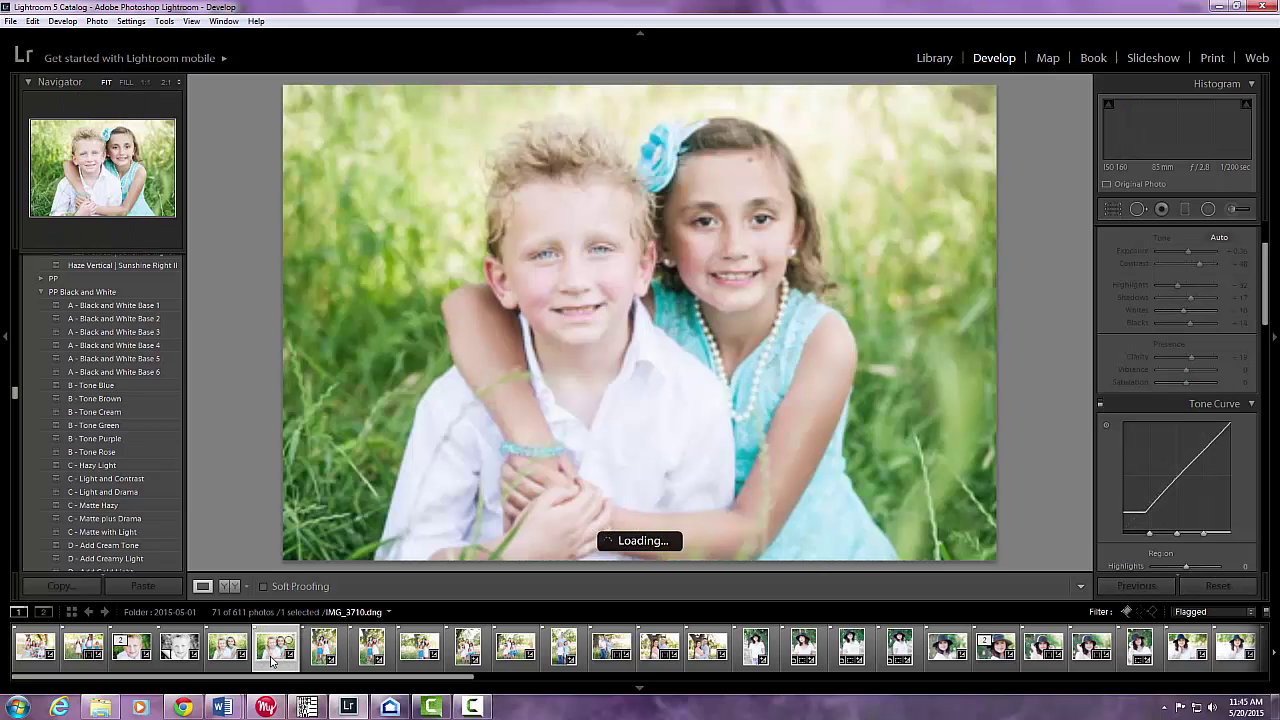
pyautogui.rightClick(269, 635)
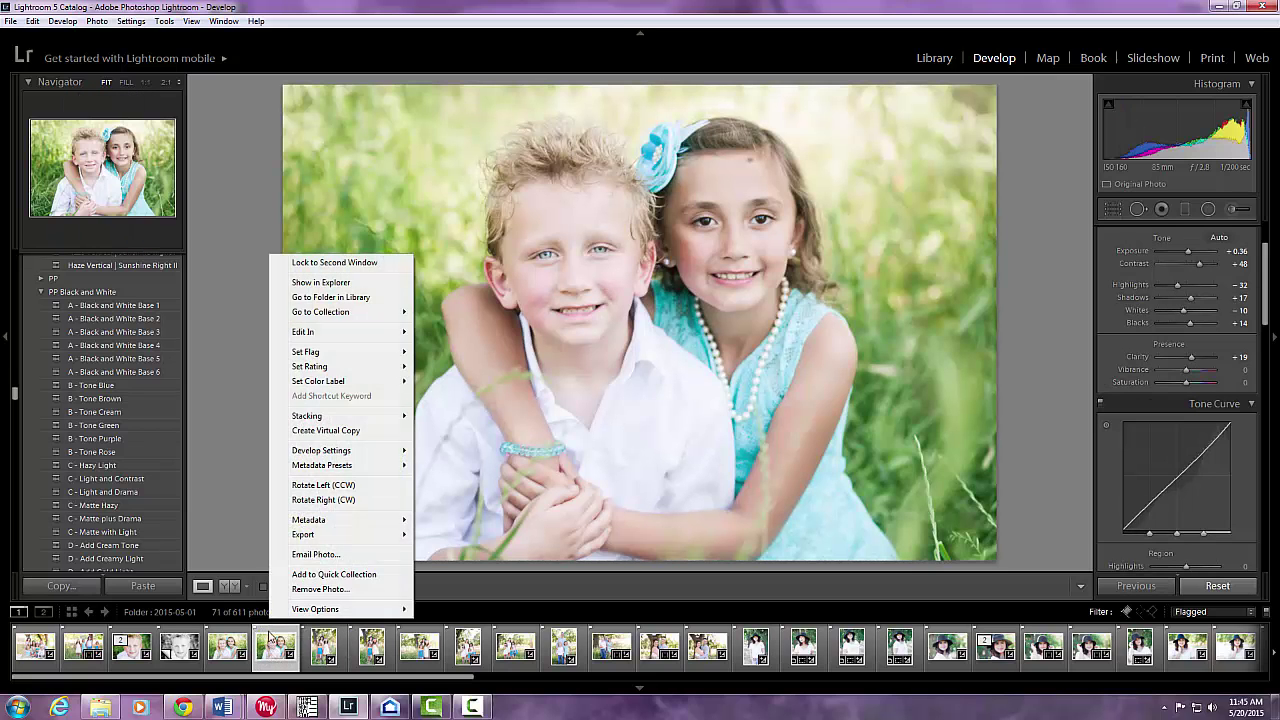
pyautogui.click(326, 431)
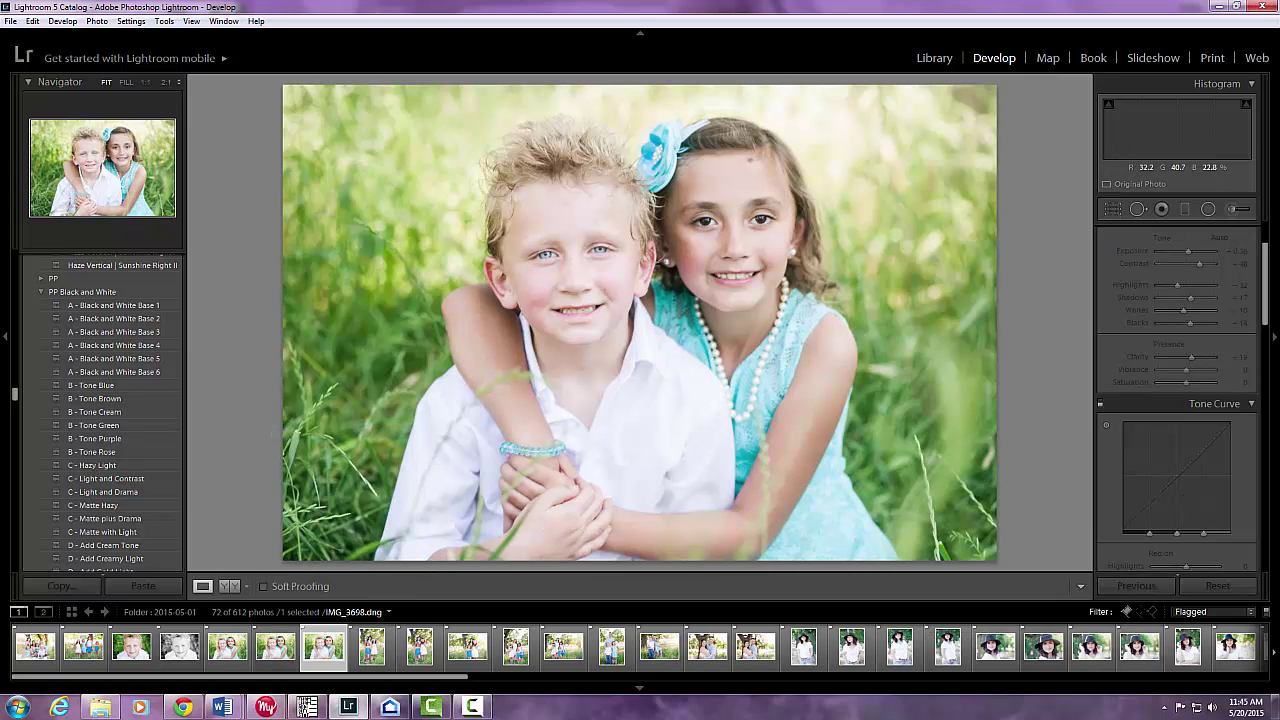
# Step: Create a virtual copy of IMG_3731, the portrait of the three girls under the tree
pyautogui.click(418, 655)
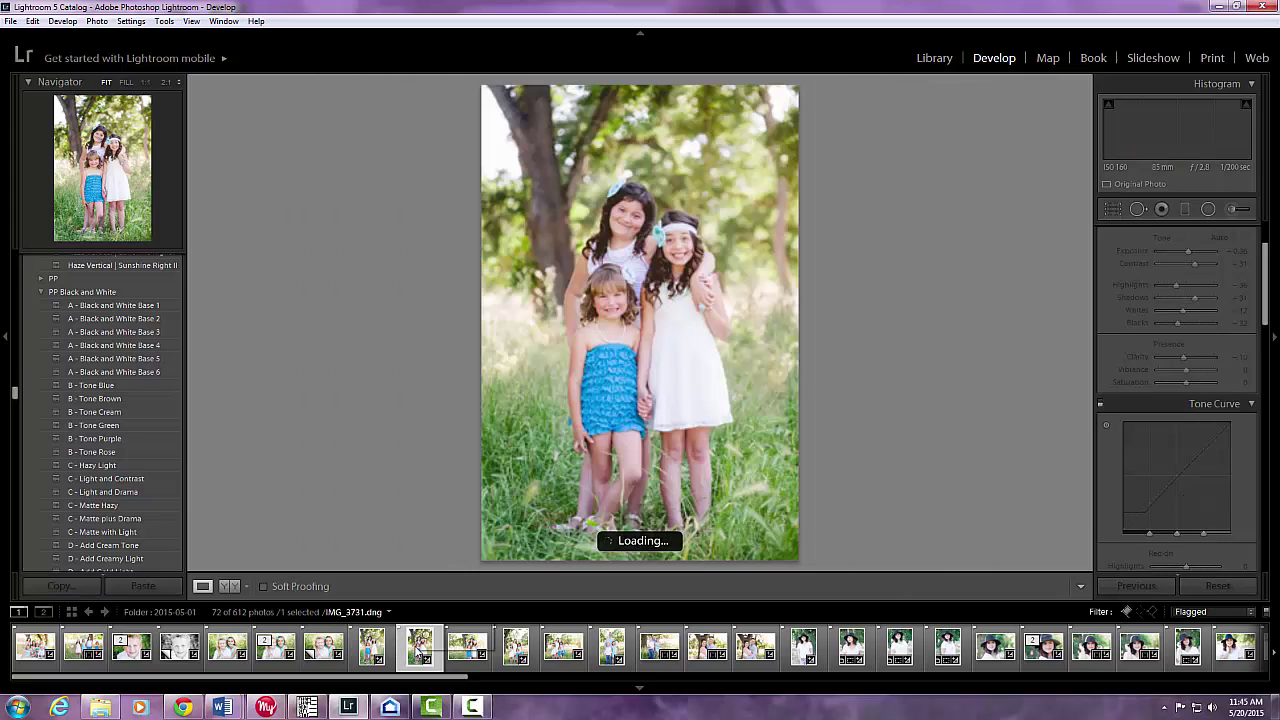
pyautogui.rightClick(428, 507)
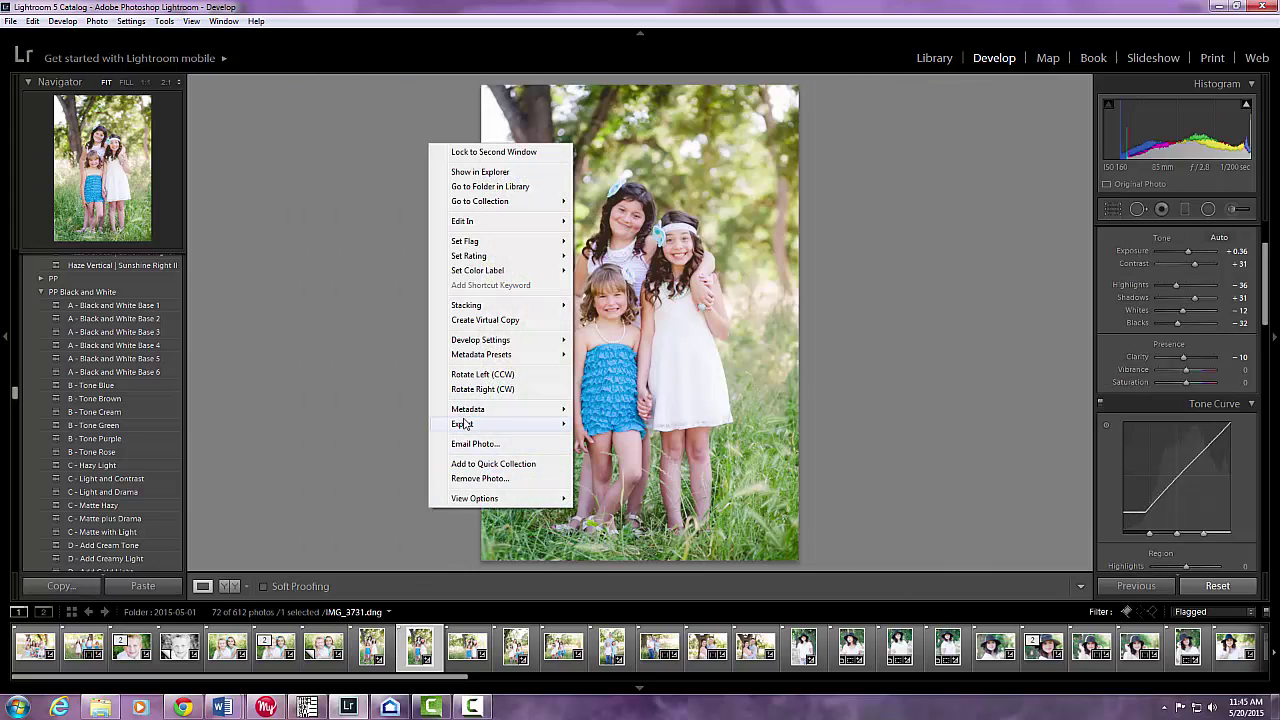
pyautogui.click(486, 321)
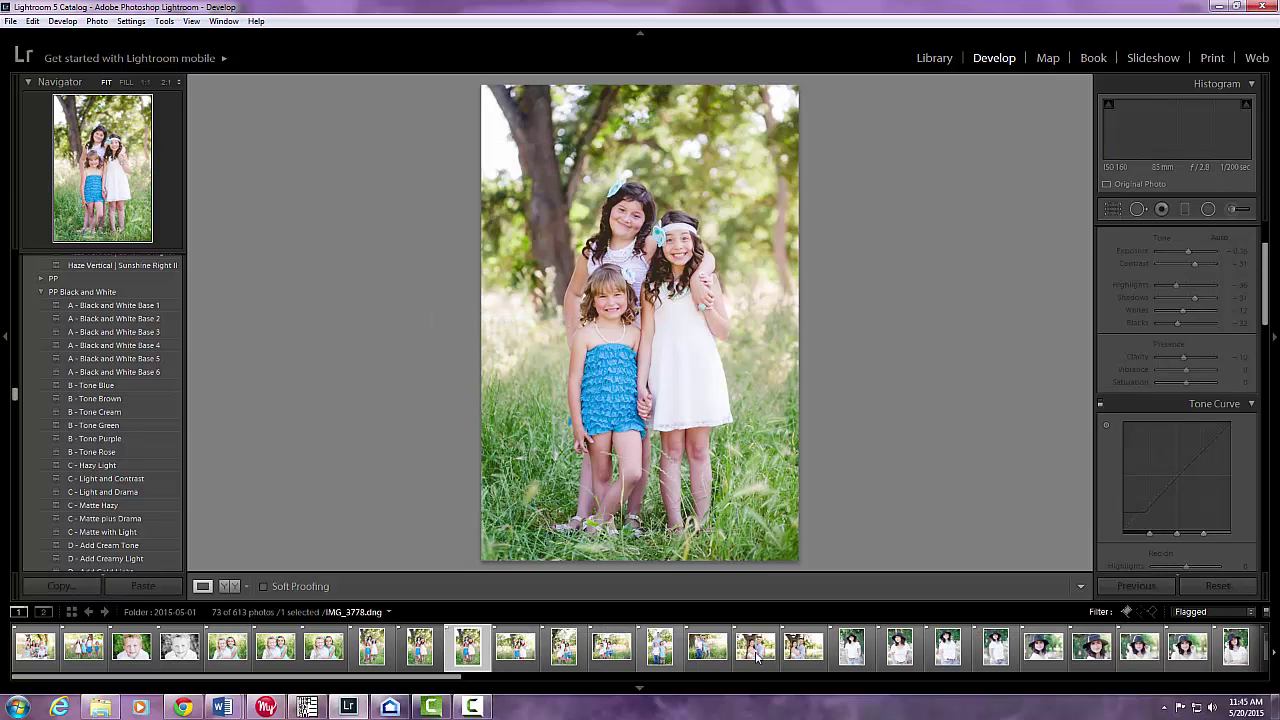
pyautogui.click(796, 655)
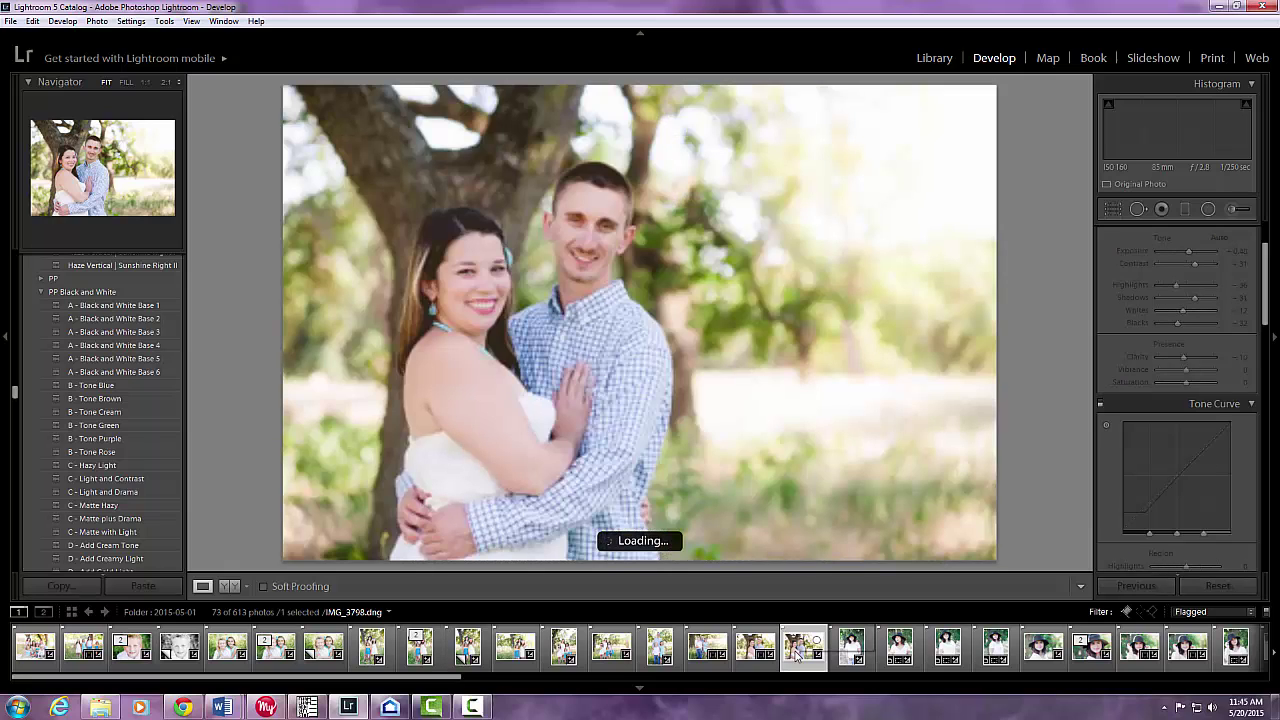
pyautogui.rightClick(797, 653)
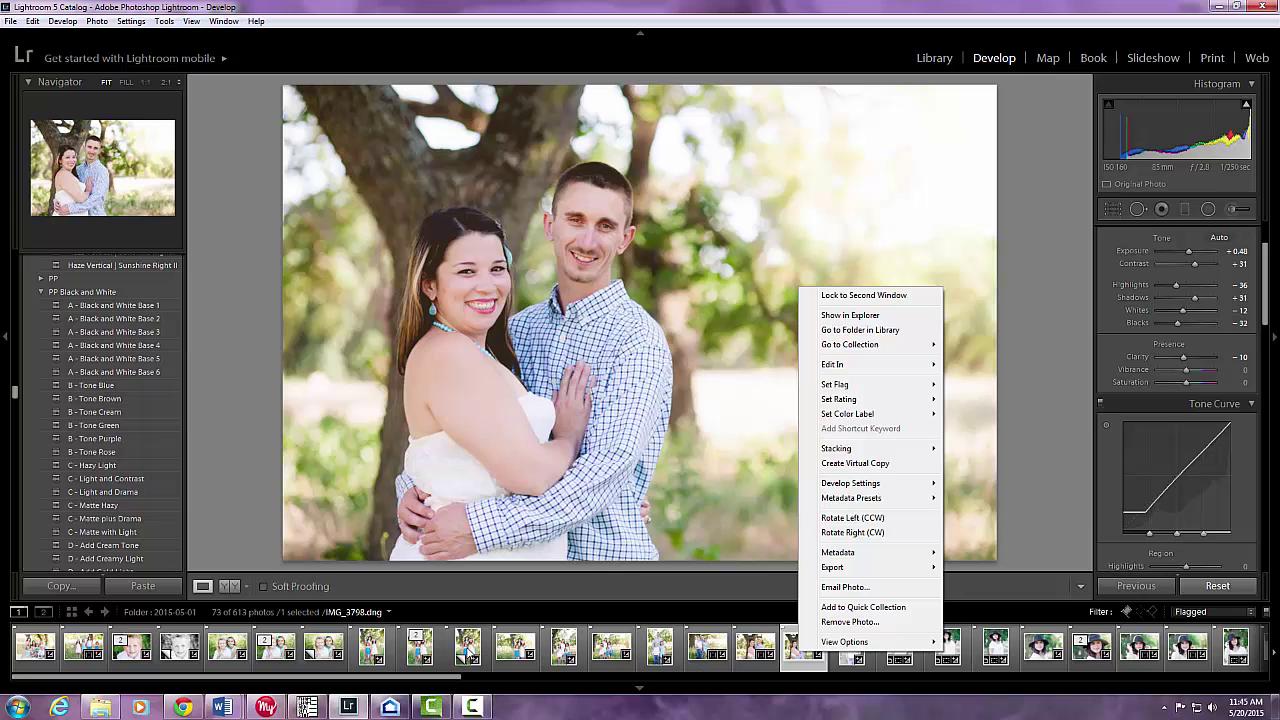
pyautogui.press('Escape')
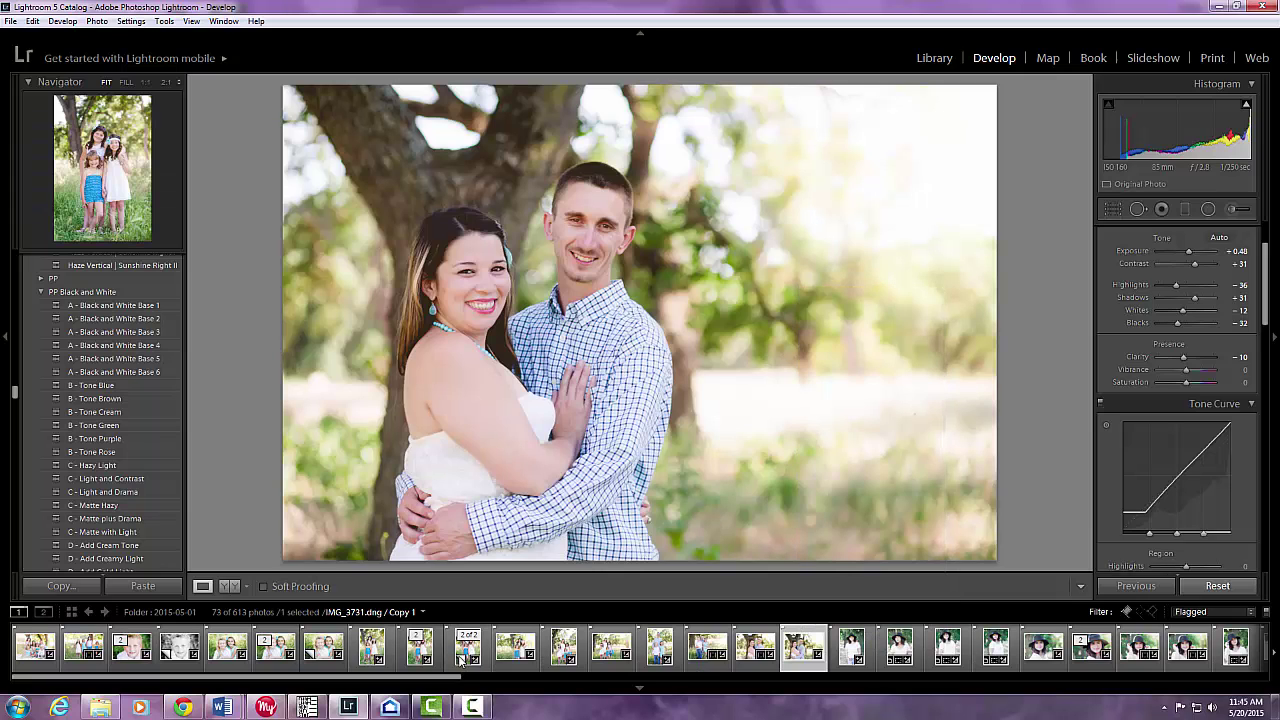
# Step: Apply the A - Black and White Base 3 preset to the virtual copy of IMG_3731
pyautogui.click(467, 648)
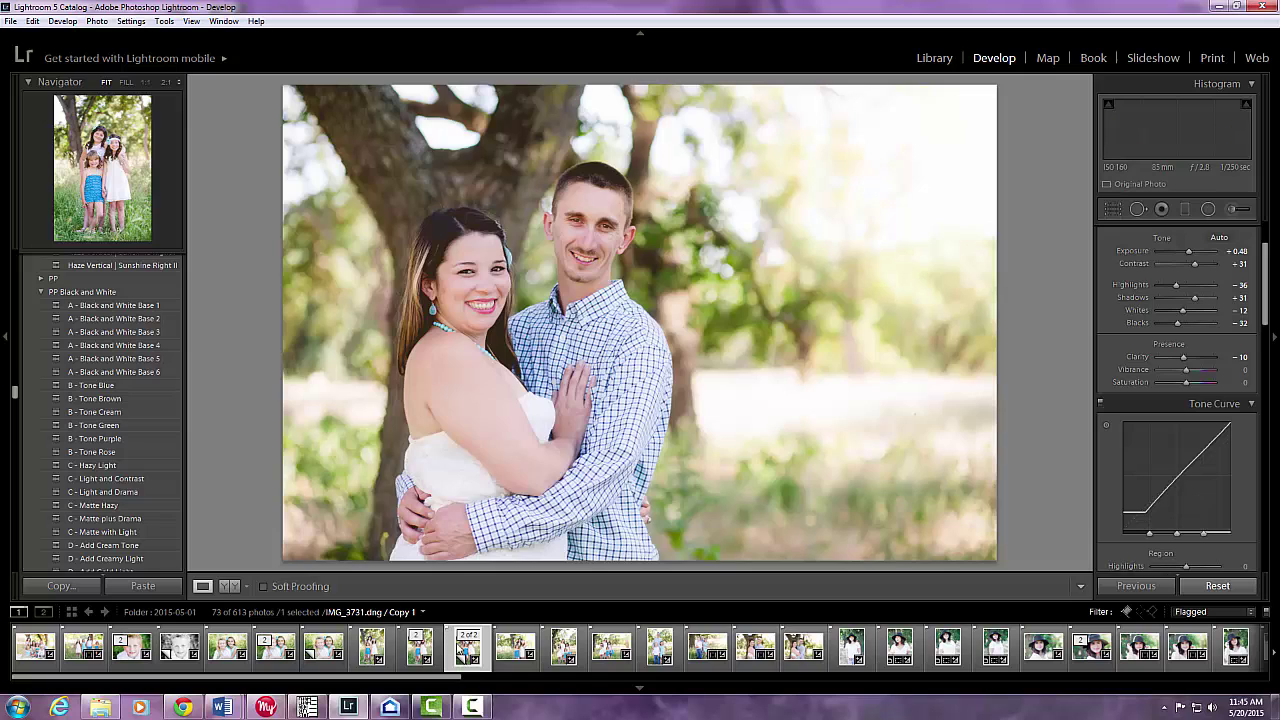
pyautogui.click(130, 332)
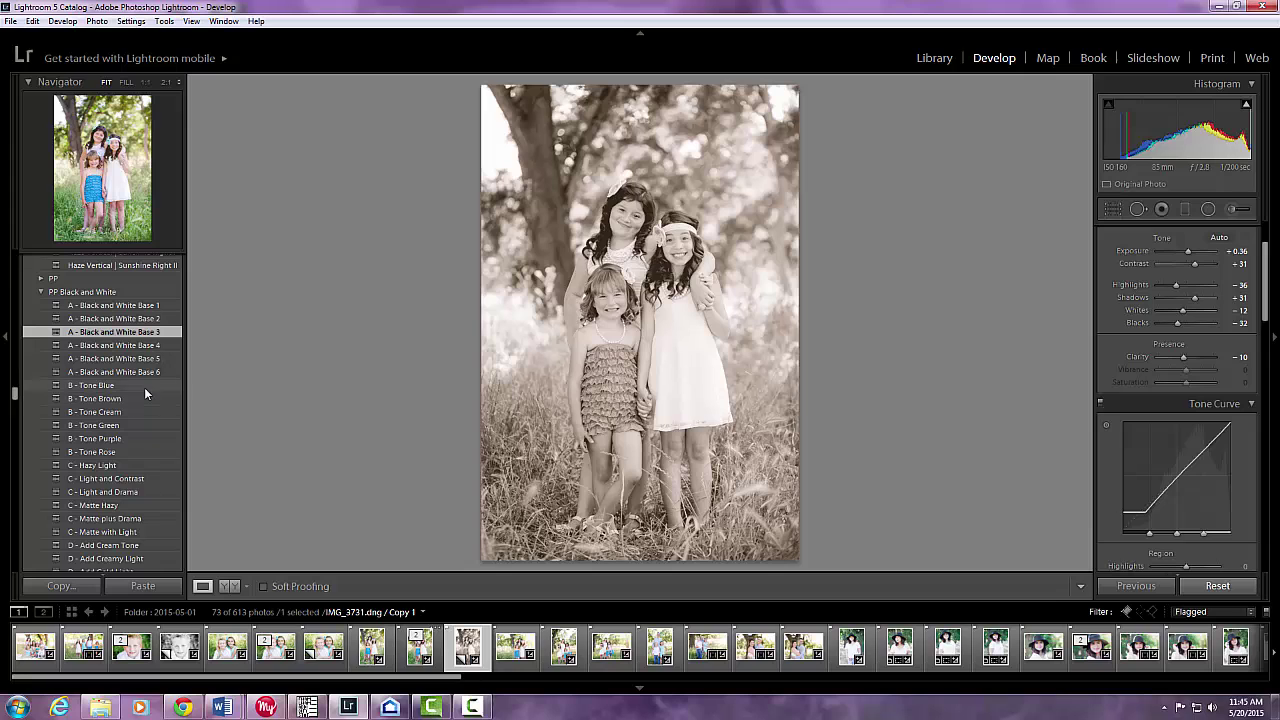
# Step: Examine the edit history of IMG_3731's virtual copy, of its original, and of IMG_3698's virtual copy
pyautogui.scroll(-10, 110, 450)
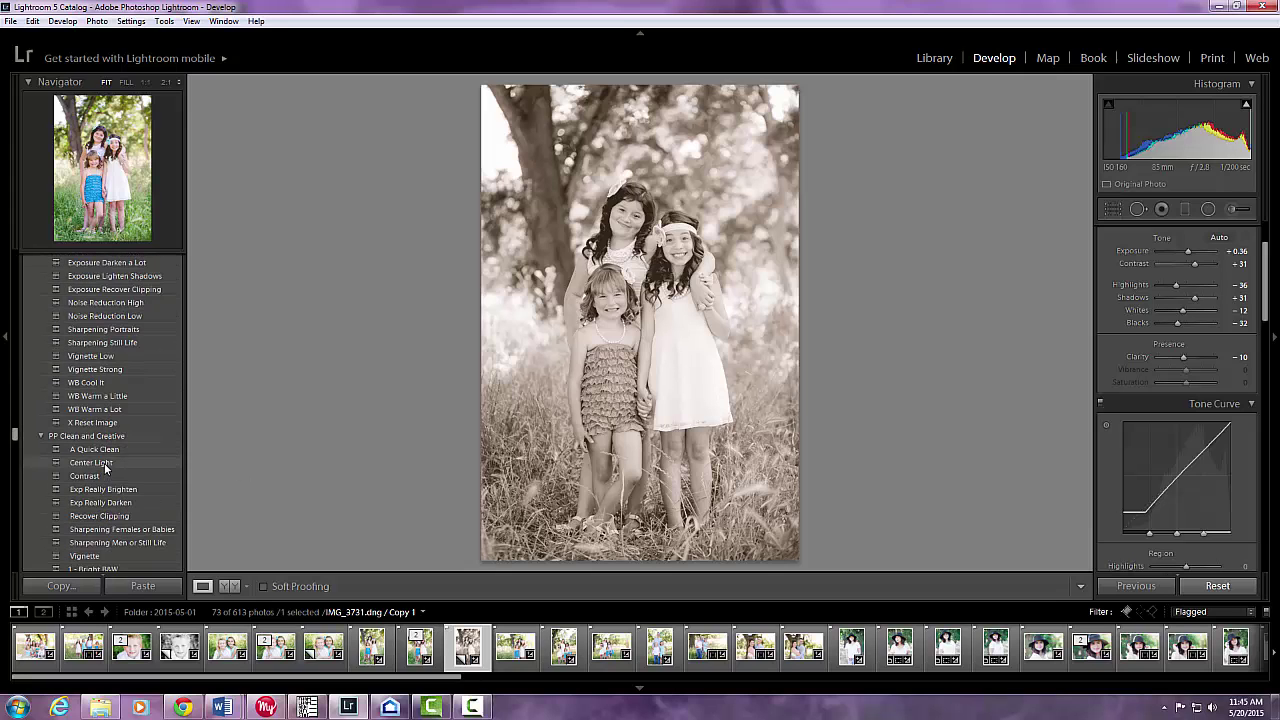
pyautogui.scroll(-15, 105, 467)
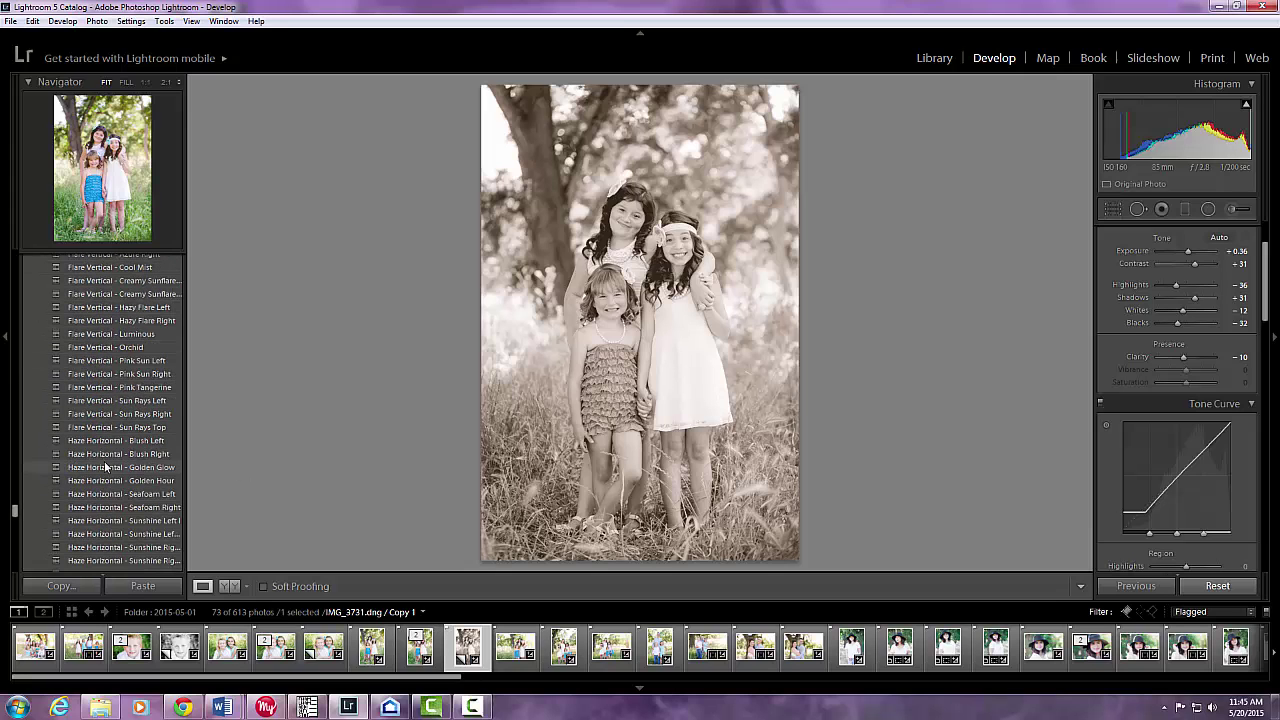
pyautogui.scroll(-8, 105, 463)
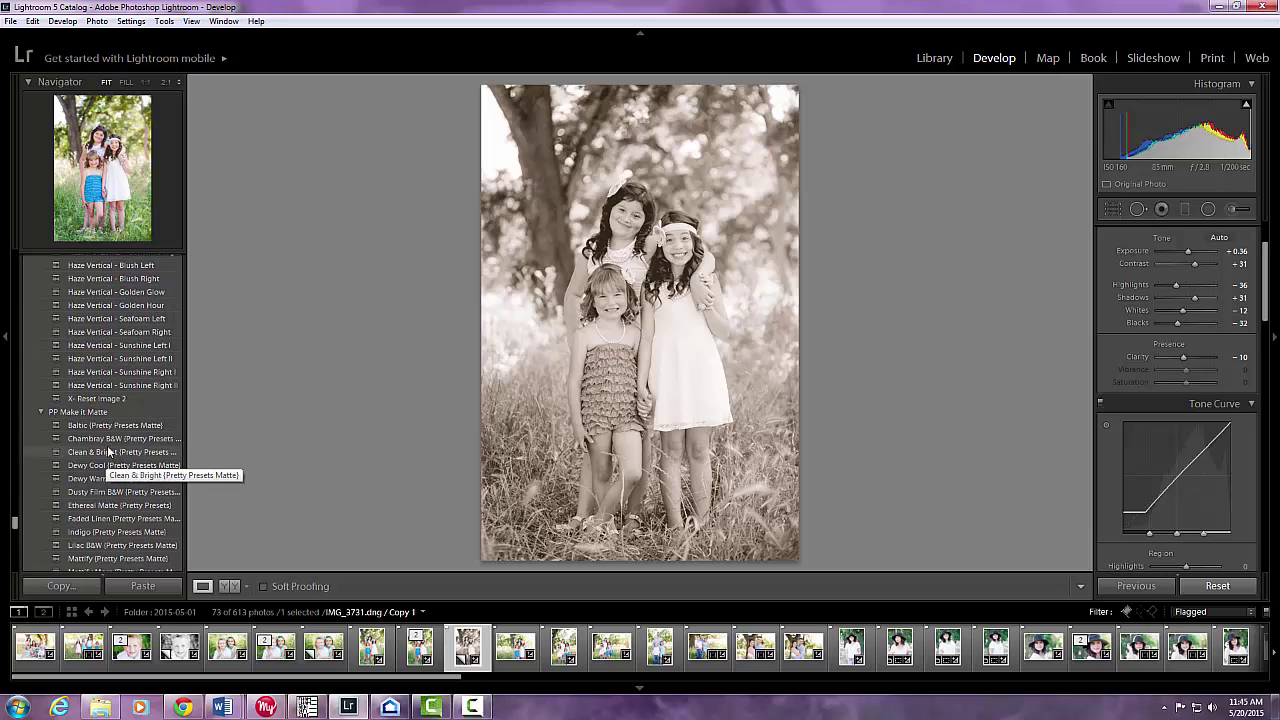
pyautogui.scroll(-10, 108, 452)
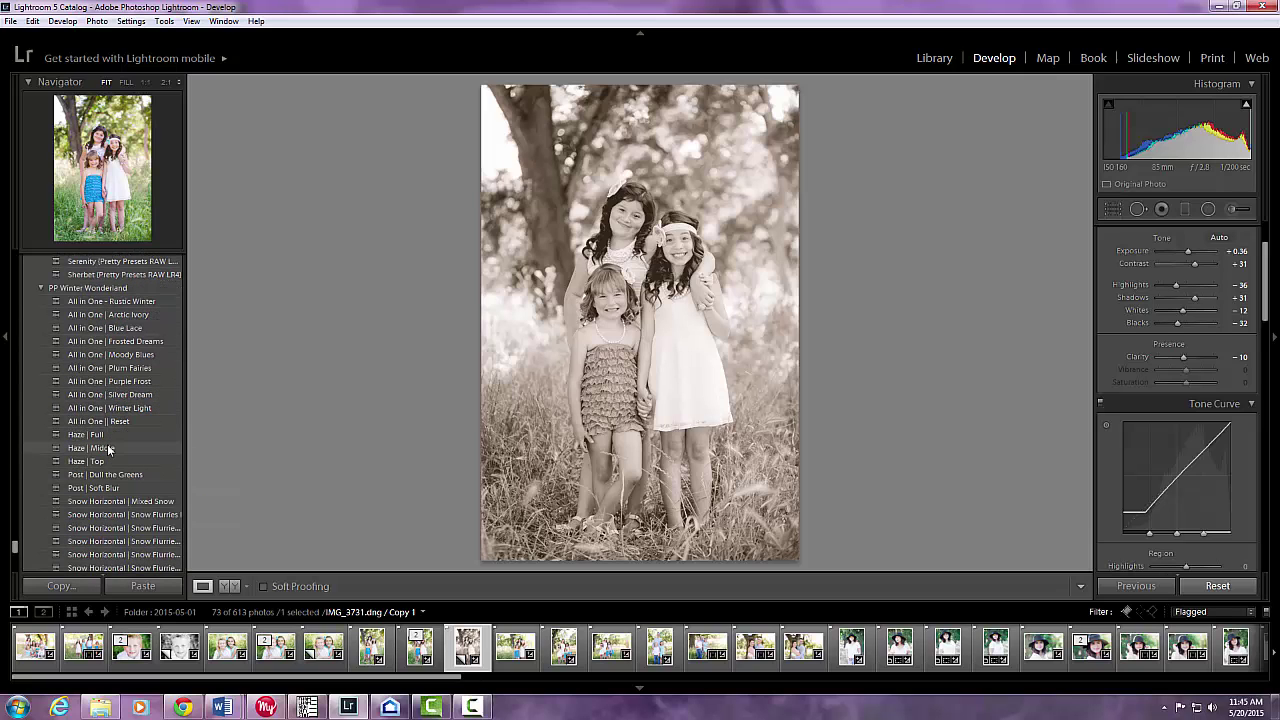
pyautogui.scroll(-3, 108, 449)
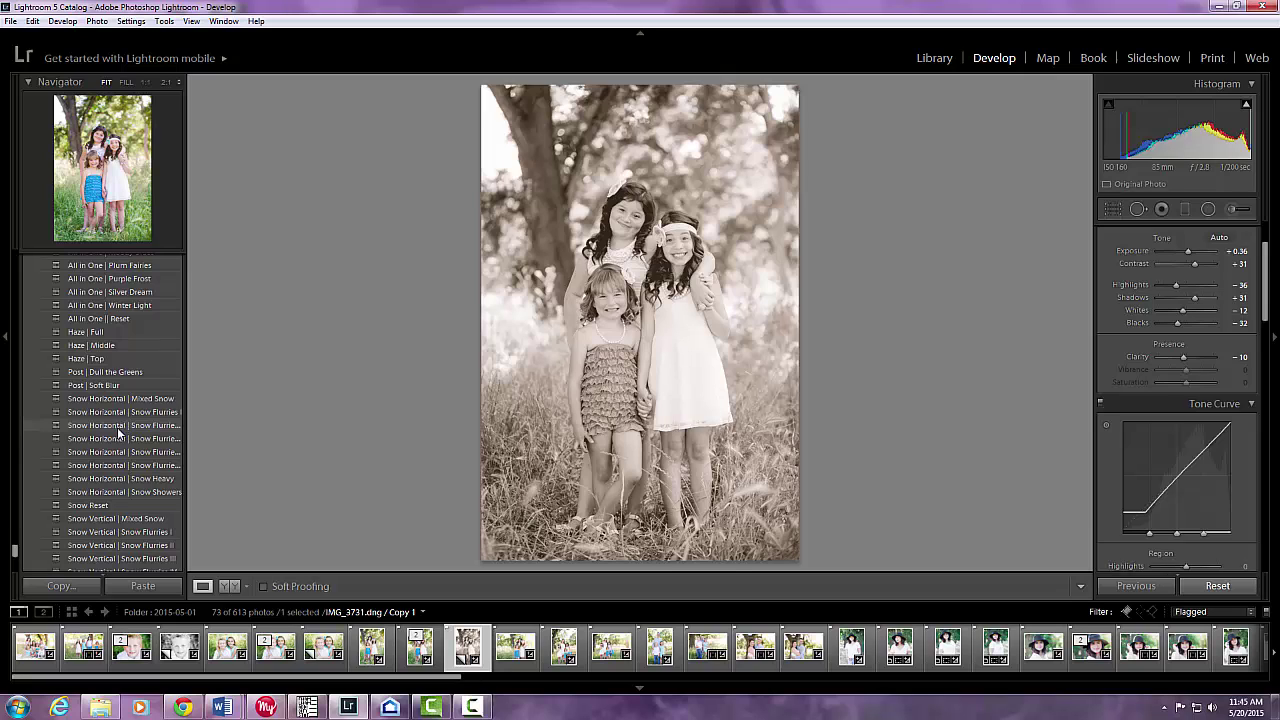
pyautogui.scroll(-6, 118, 432)
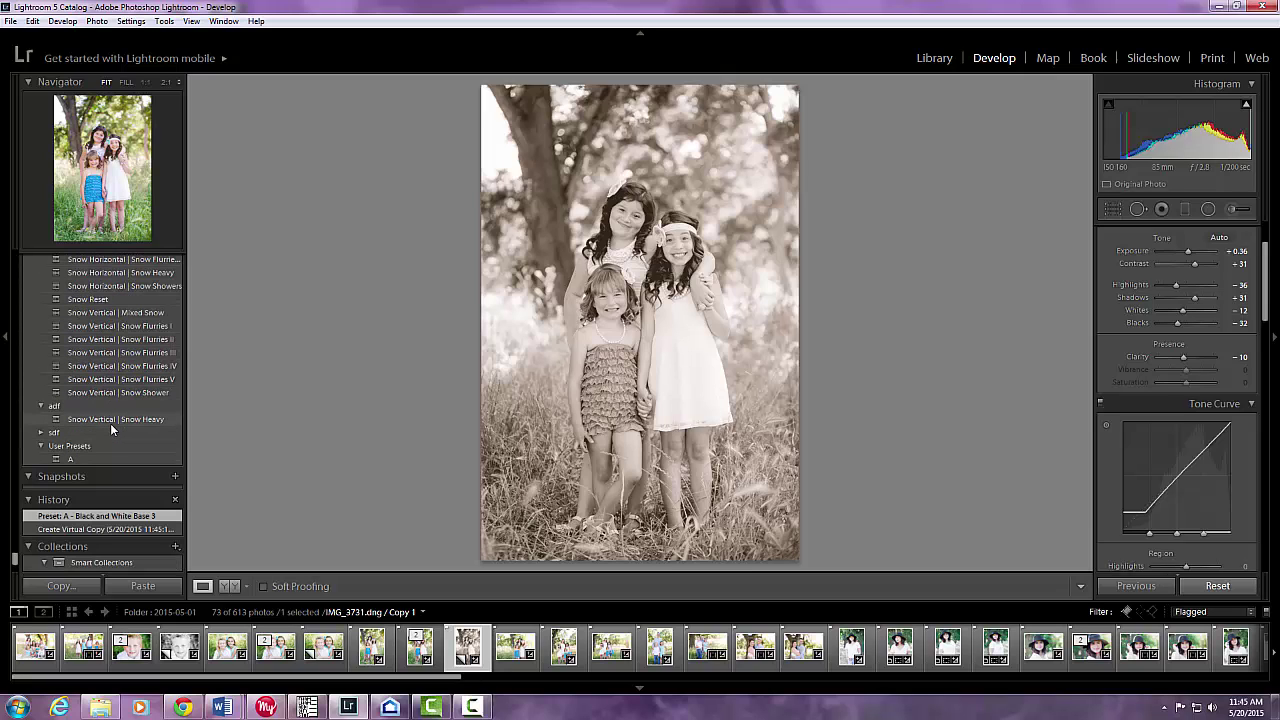
pyautogui.scroll(-3, 112, 430)
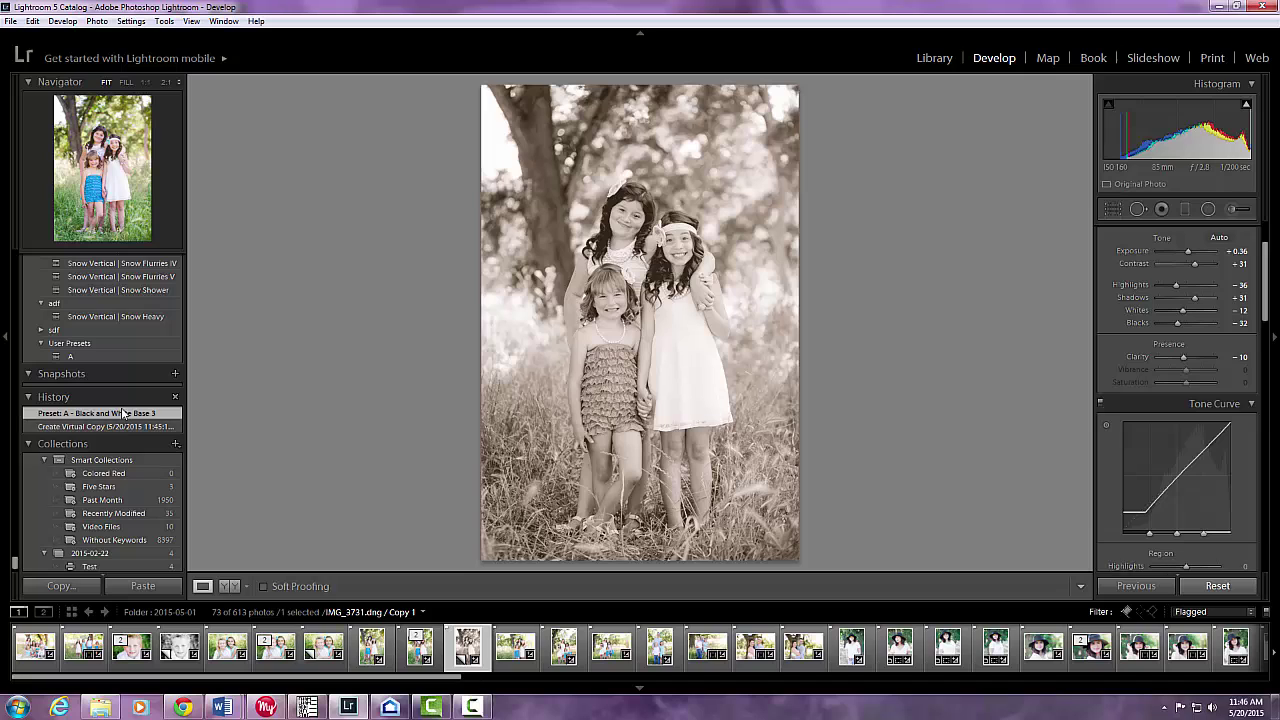
pyautogui.click(421, 652)
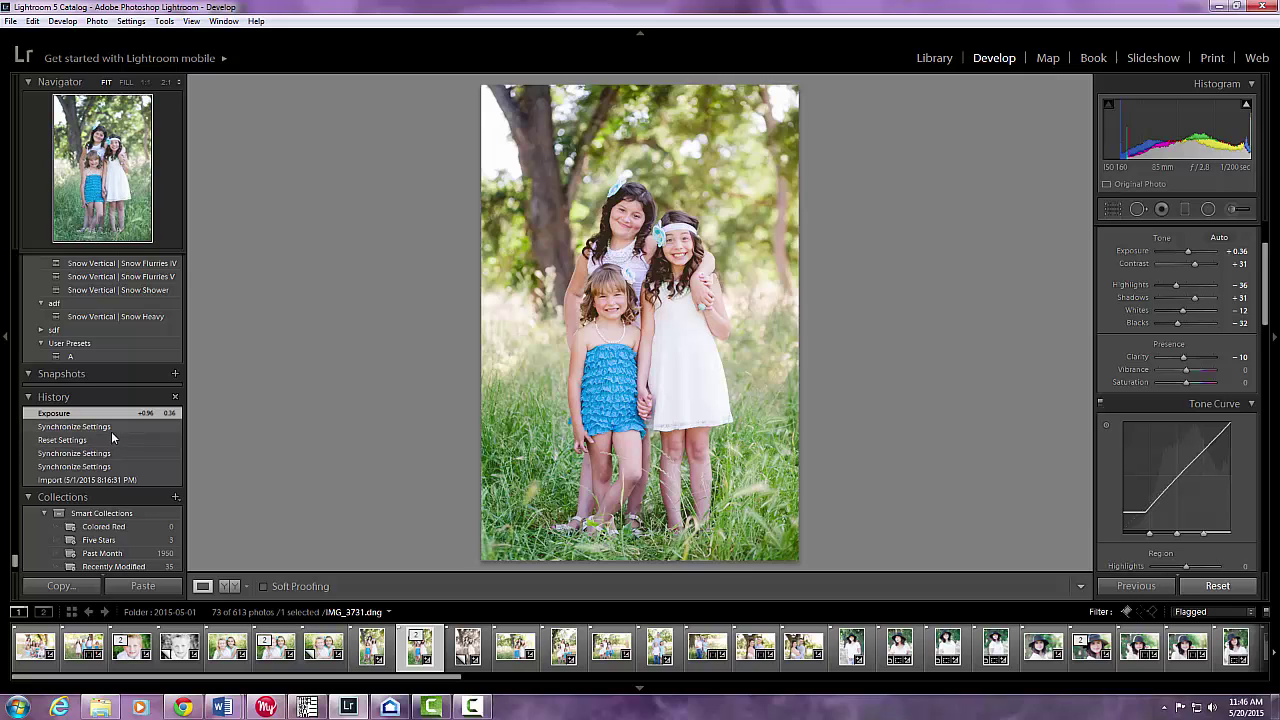
pyautogui.click(322, 658)
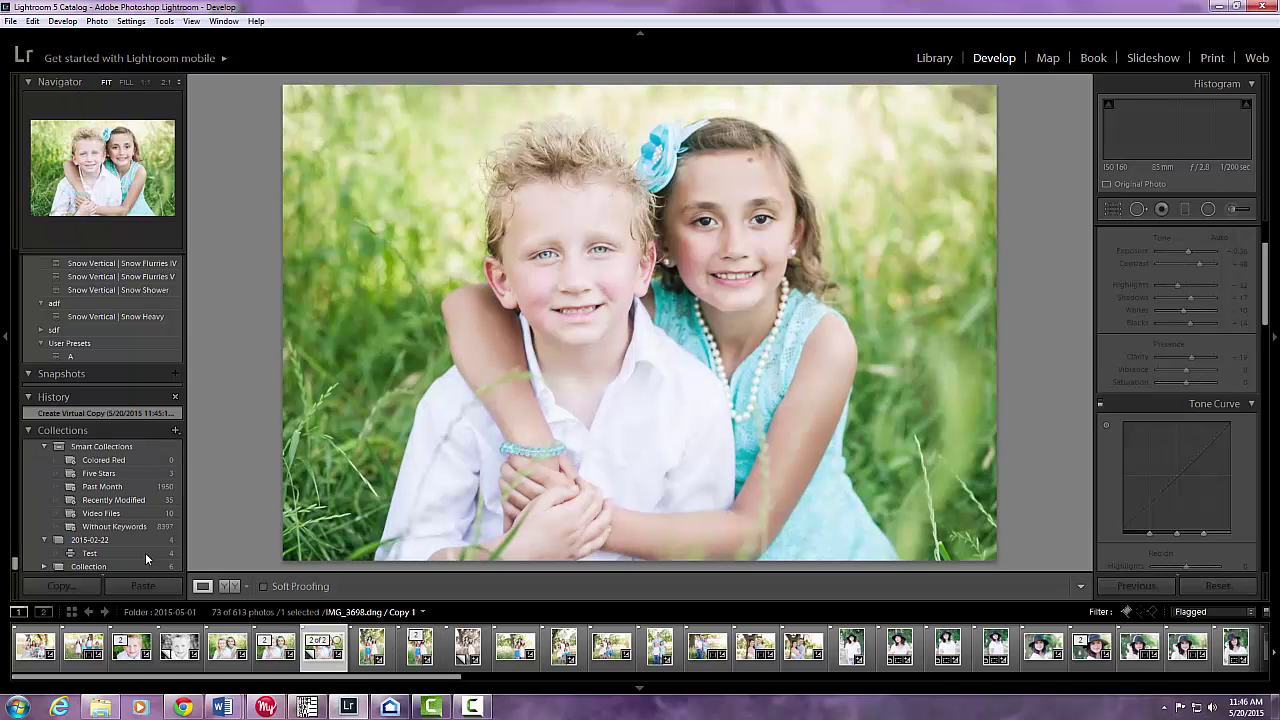
# Step: Review the full edit history of IMG_3650, the family group portrait, from its import to its latest edit
pyautogui.click(40, 652)
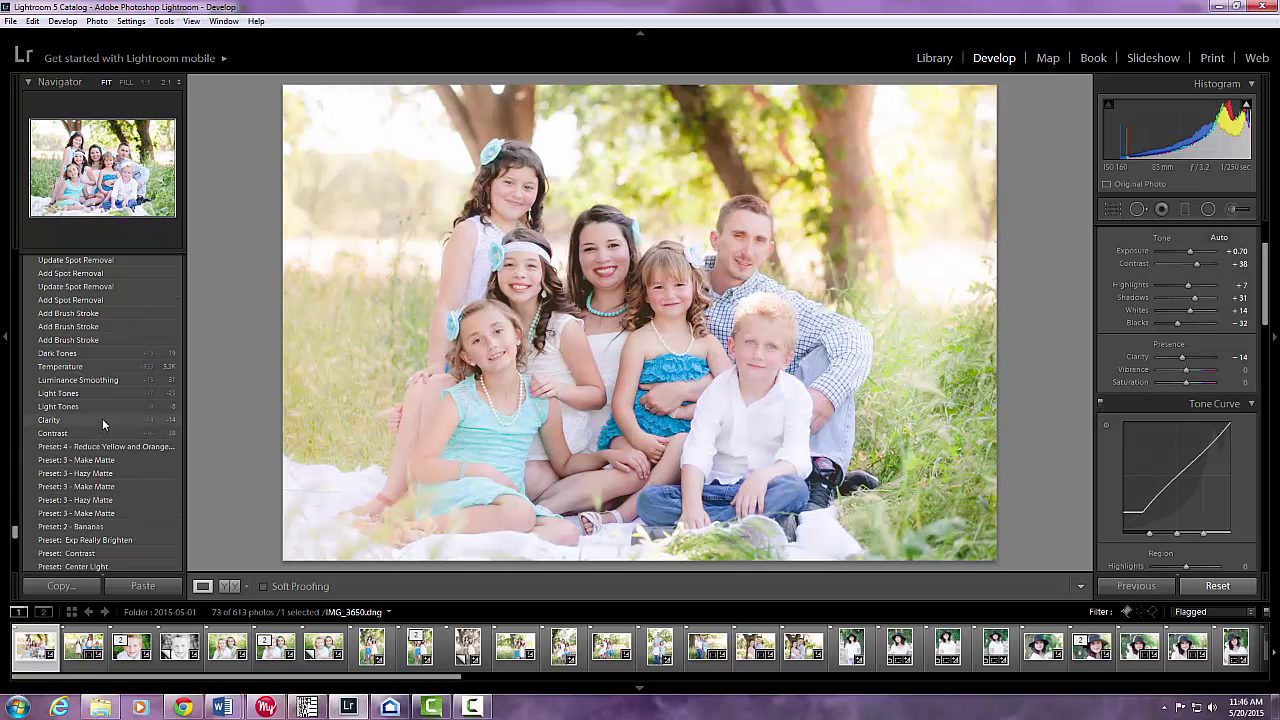
pyautogui.scroll(-5, 100, 425)
pyautogui.scroll(-10, 103, 425)
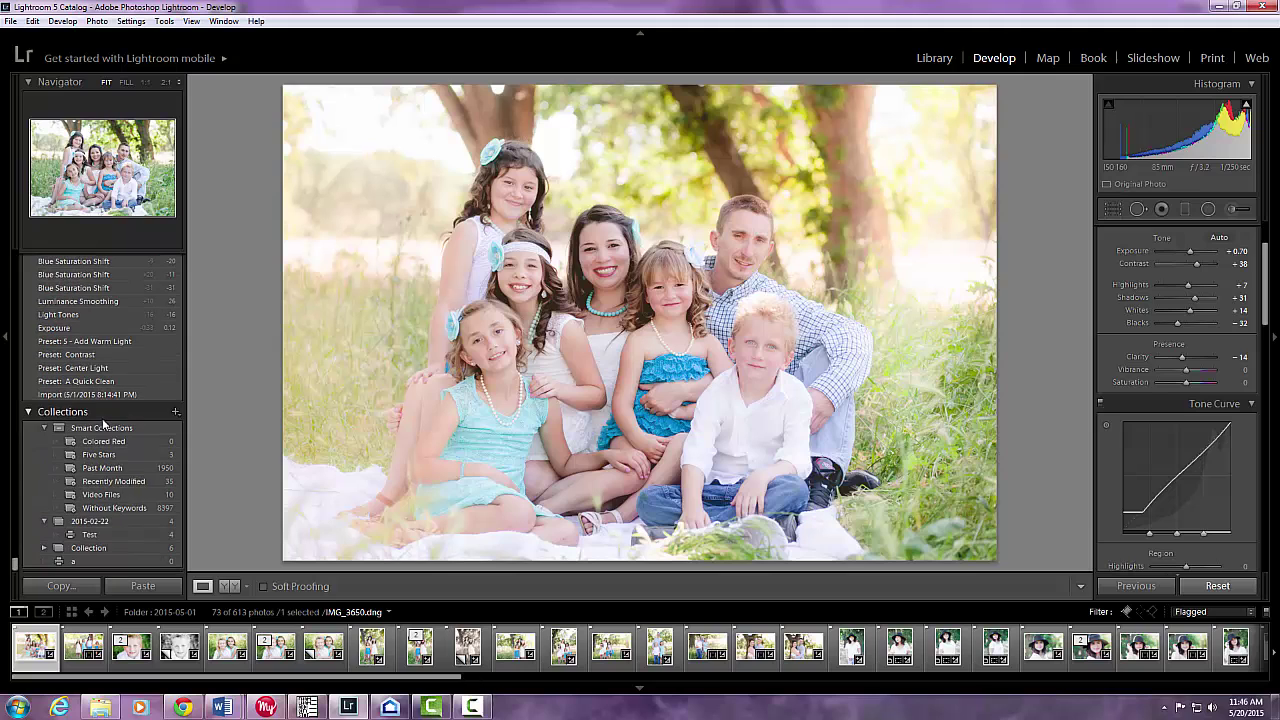
pyautogui.scroll(8, 103, 425)
pyautogui.scroll(10, 103, 425)
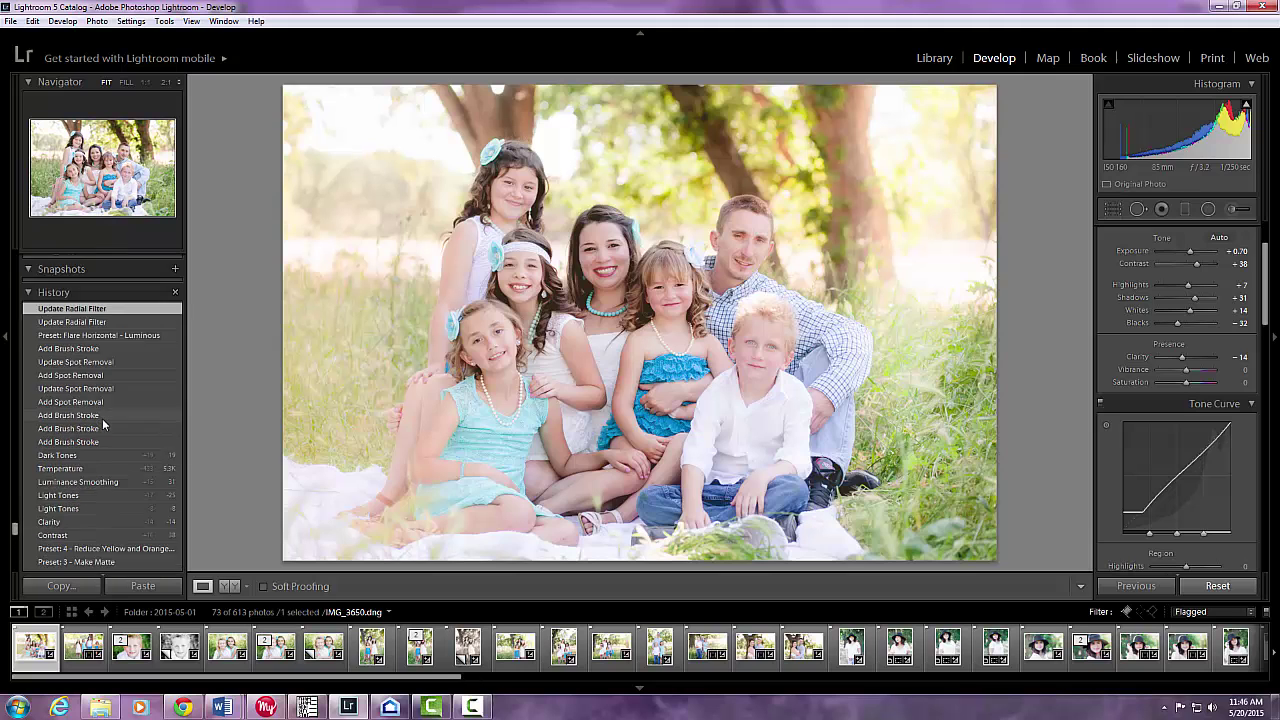
pyautogui.scroll(-5, 103, 425)
pyautogui.scroll(6, 102, 424)
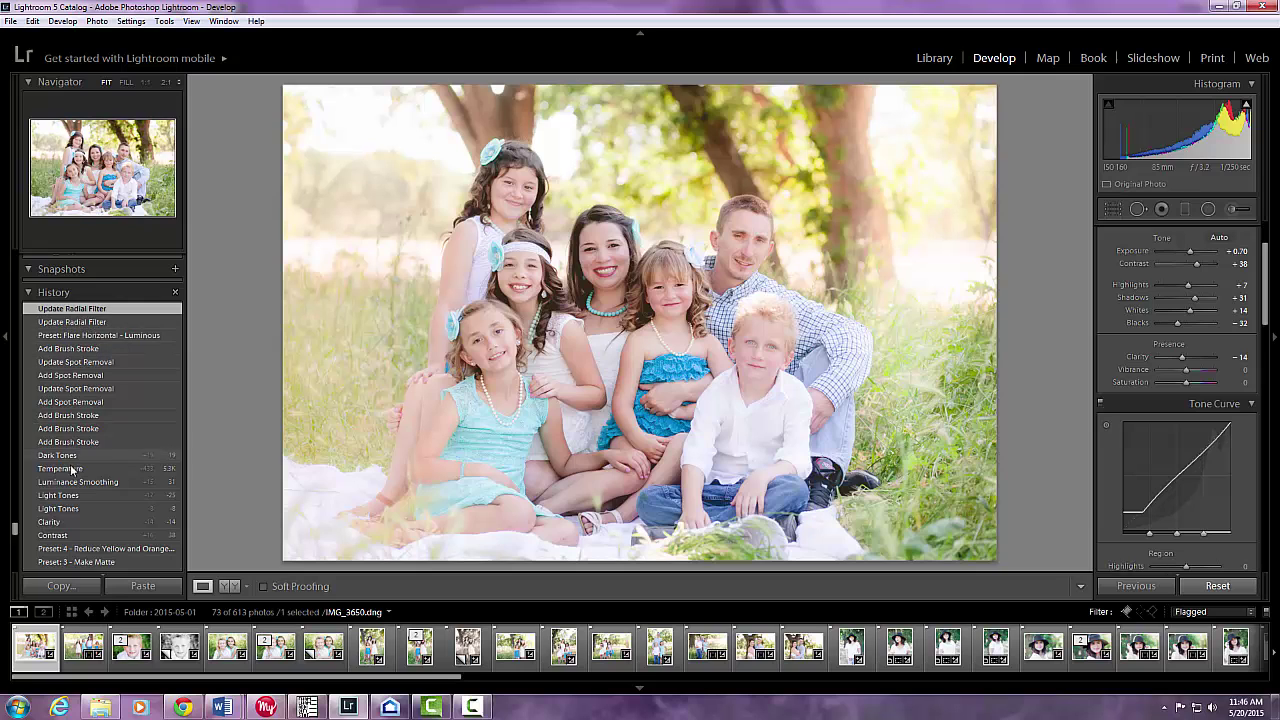
pyautogui.scroll(-5, 77, 475)
pyautogui.scroll(8, 88, 462)
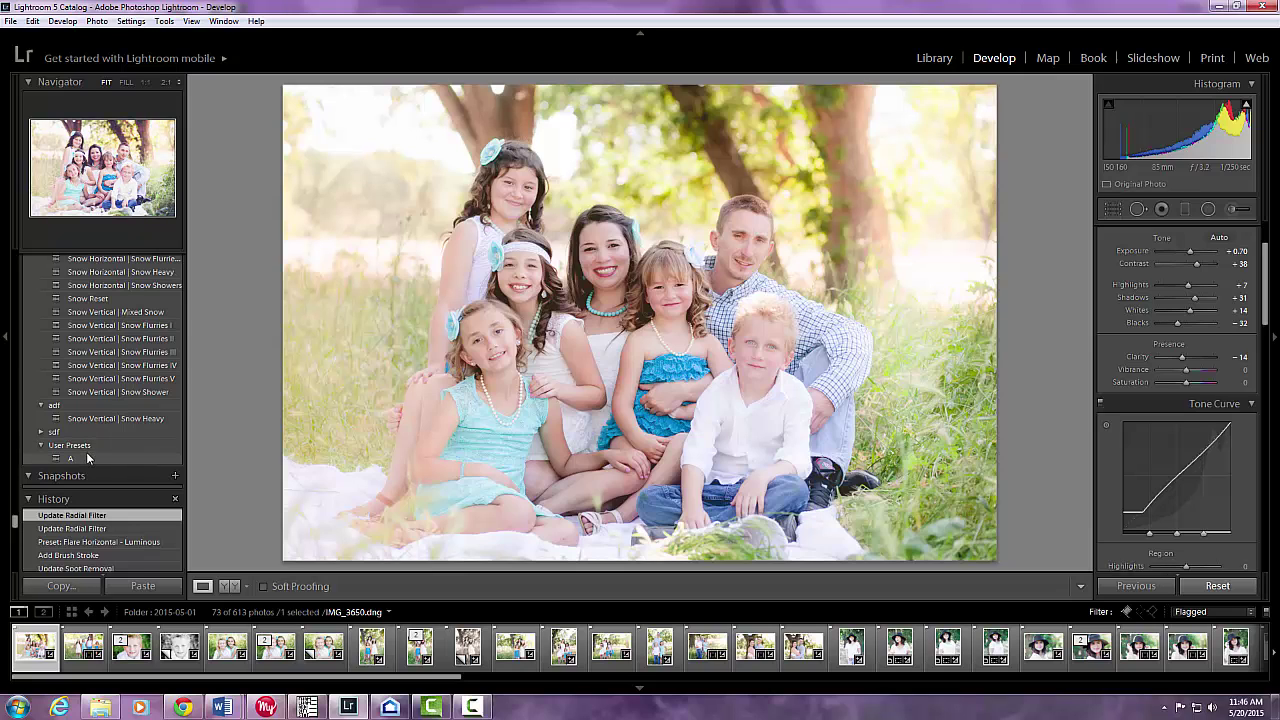
pyautogui.scroll(-3, 87, 458)
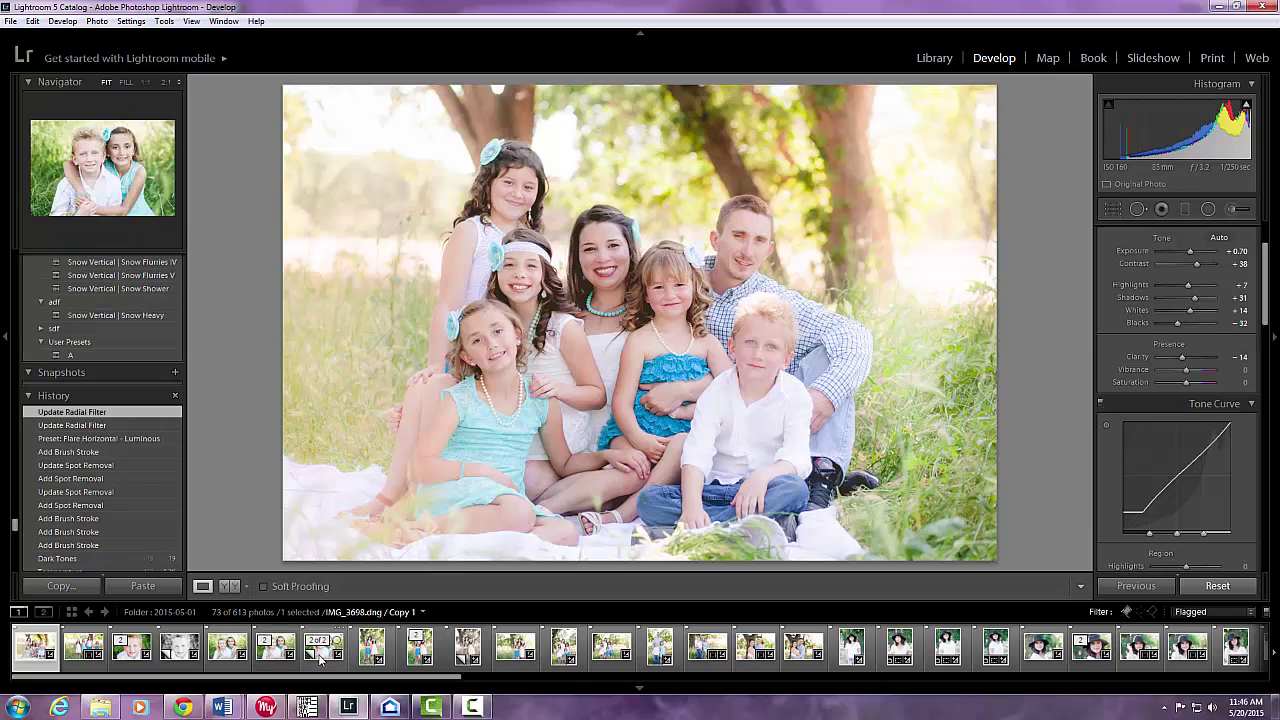
# Step: Sync the settings of IMG_3682's black and white virtual copy to IMG_3698's virtual copy, and set the latter's Blacks to +31
pyautogui.click(320, 657)
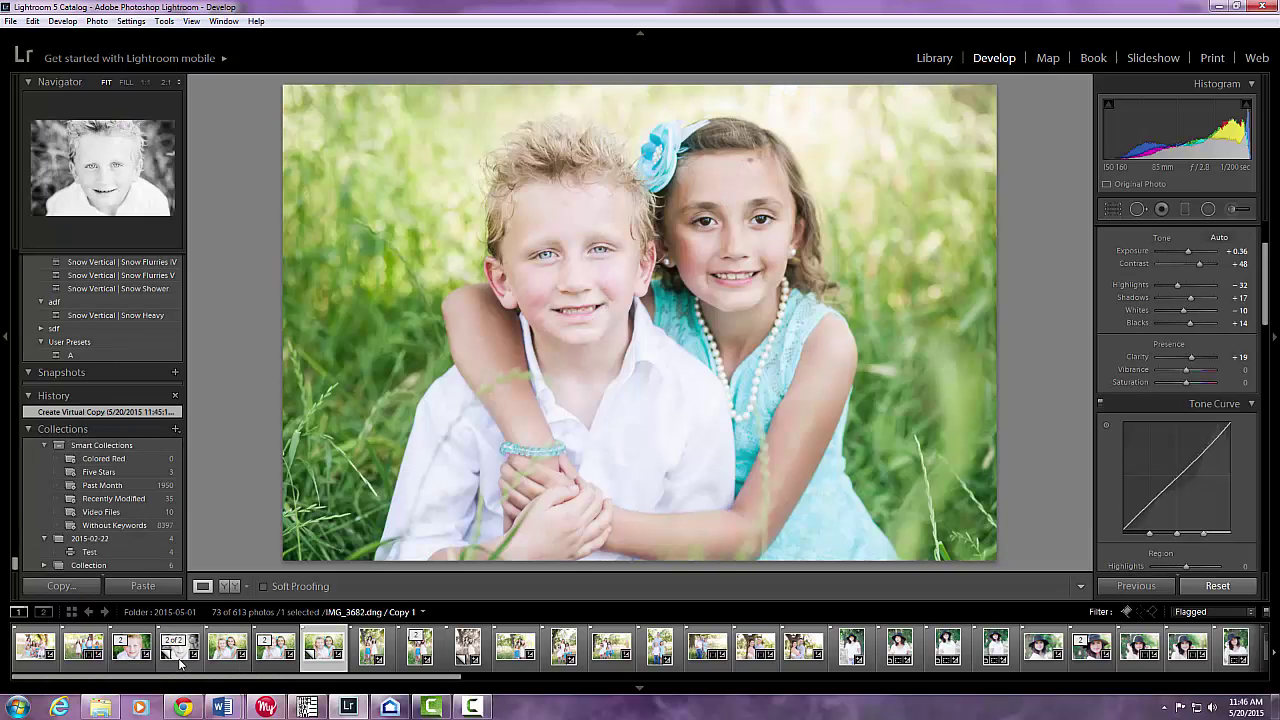
pyautogui.click(180, 657)
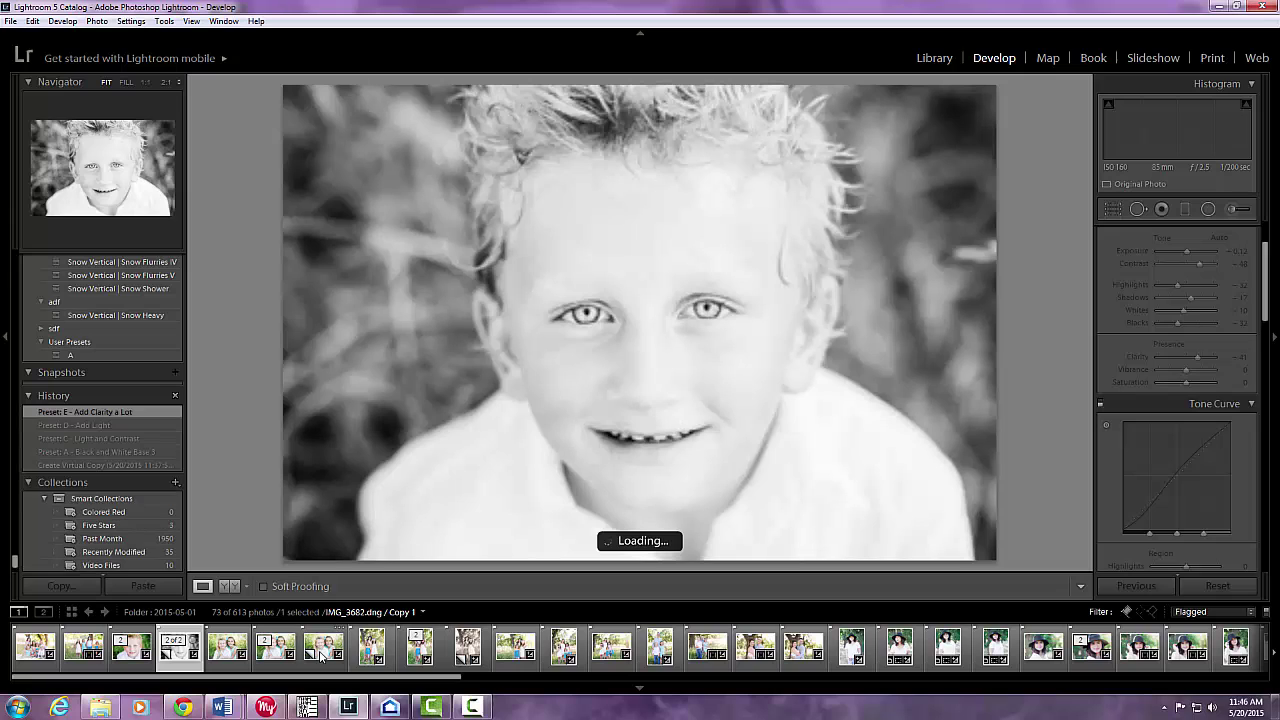
pyautogui.keyDown('ctrl'); pyautogui.click(327, 656); pyautogui.keyUp('ctrl')
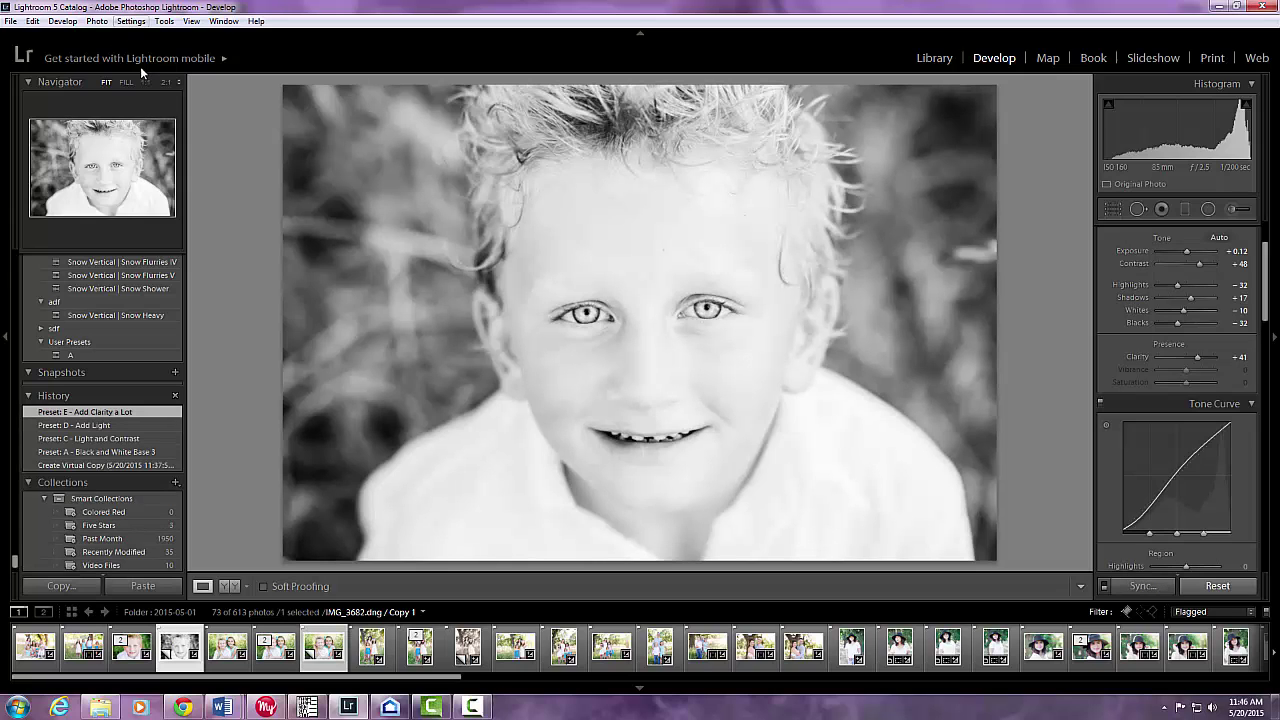
pyautogui.click(131, 21)
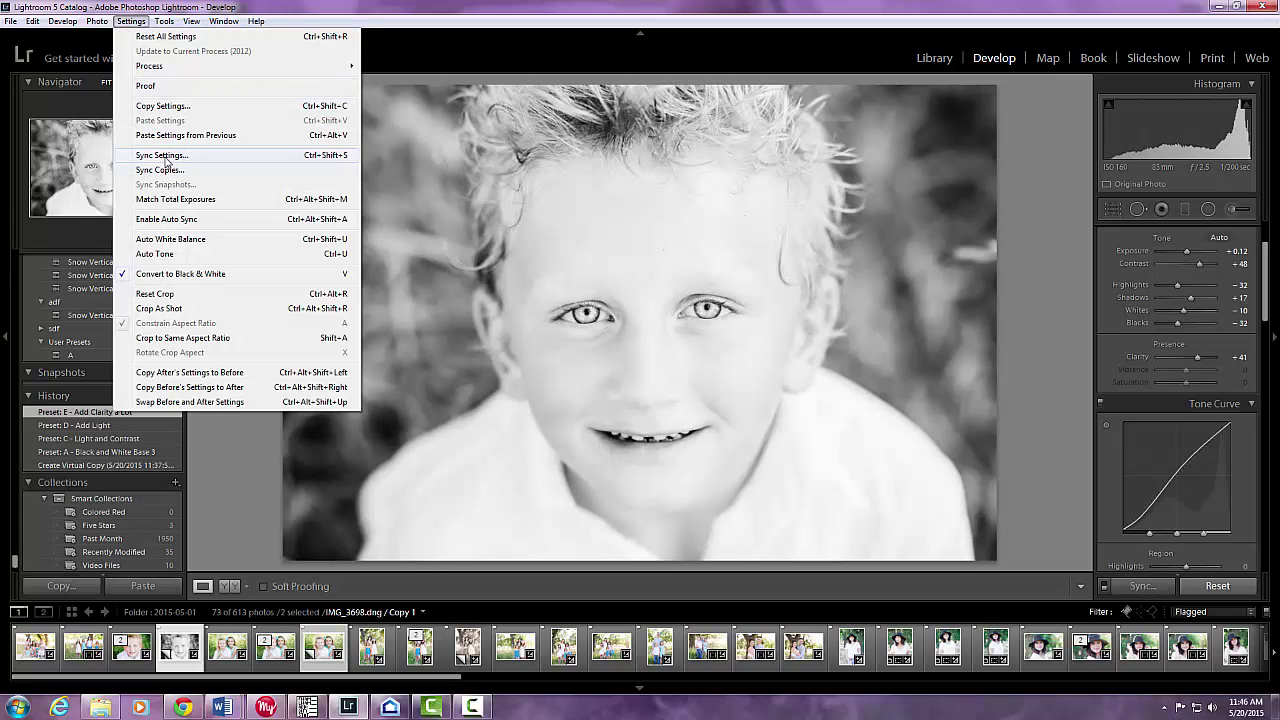
pyautogui.click(226, 158)
pyautogui.click(830, 410)
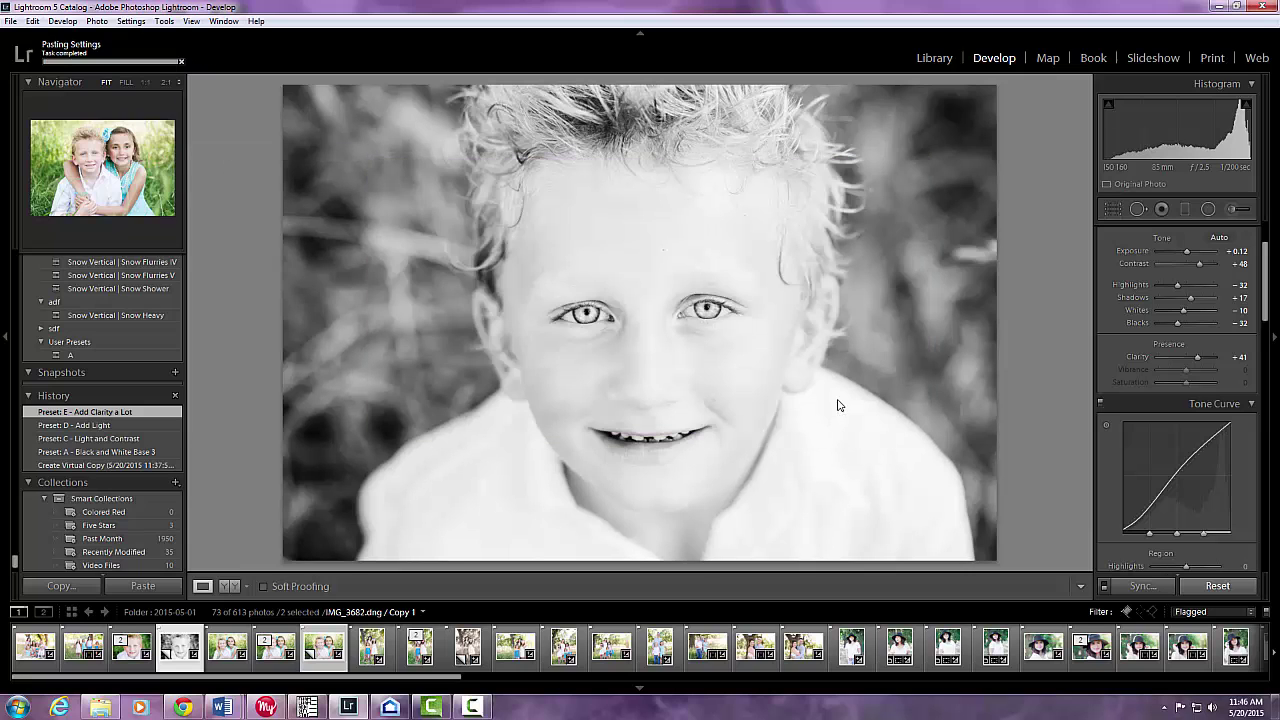
pyautogui.click(320, 650)
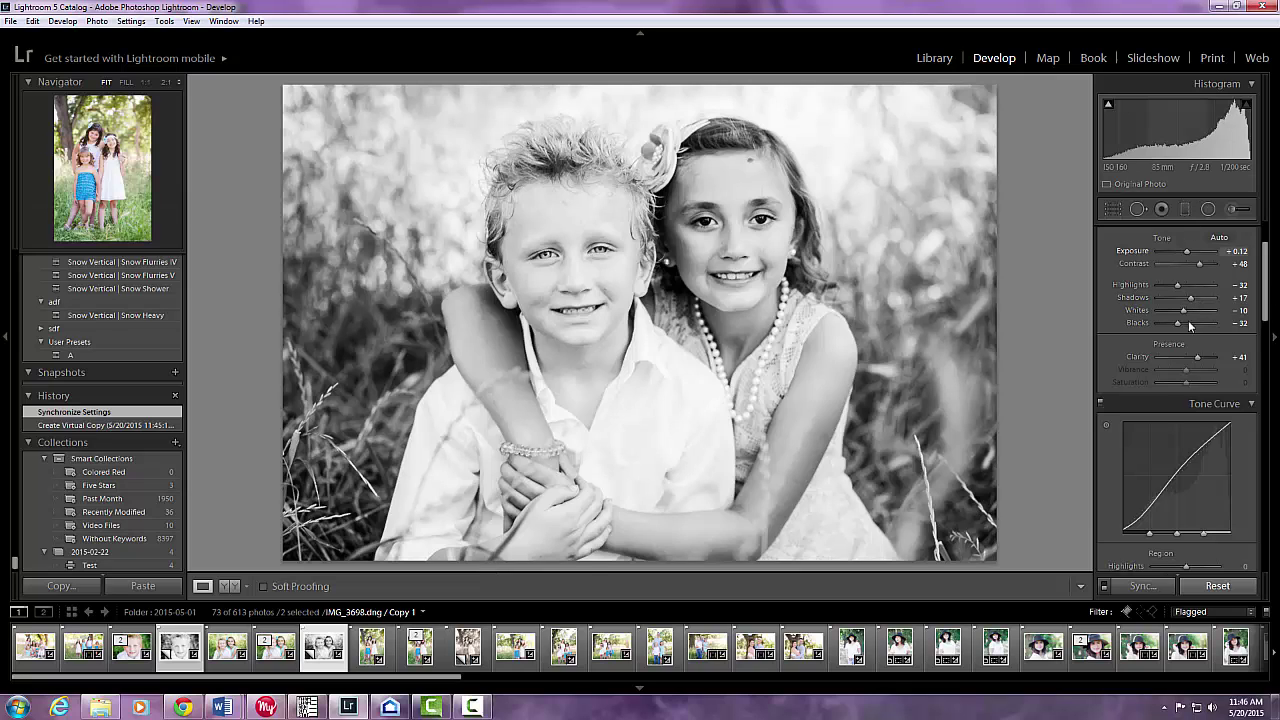
pyautogui.moveTo(1177, 325); pyautogui.dragTo(1194, 324)
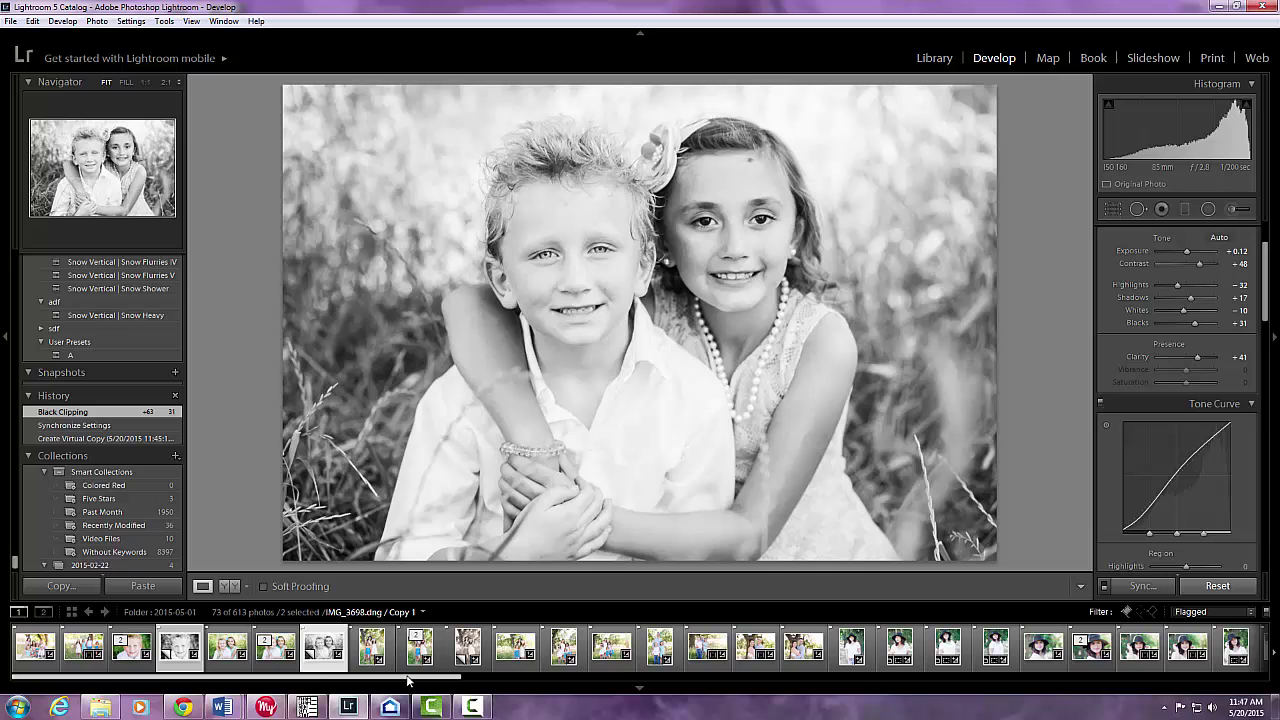
# Step: Remove the sepia virtual copy of IMG_3731, the portrait of the three girls under the tree
pyautogui.moveTo(407, 680); pyautogui.dragTo(435, 681)
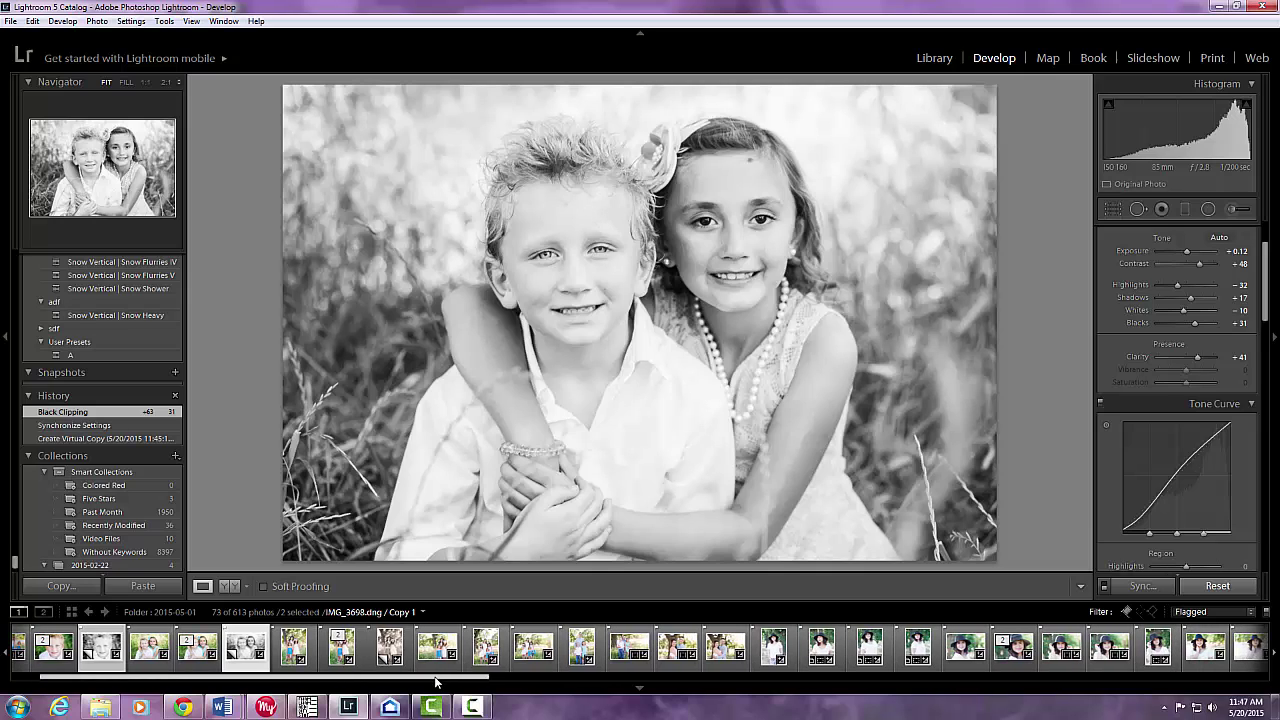
pyautogui.click(389, 650)
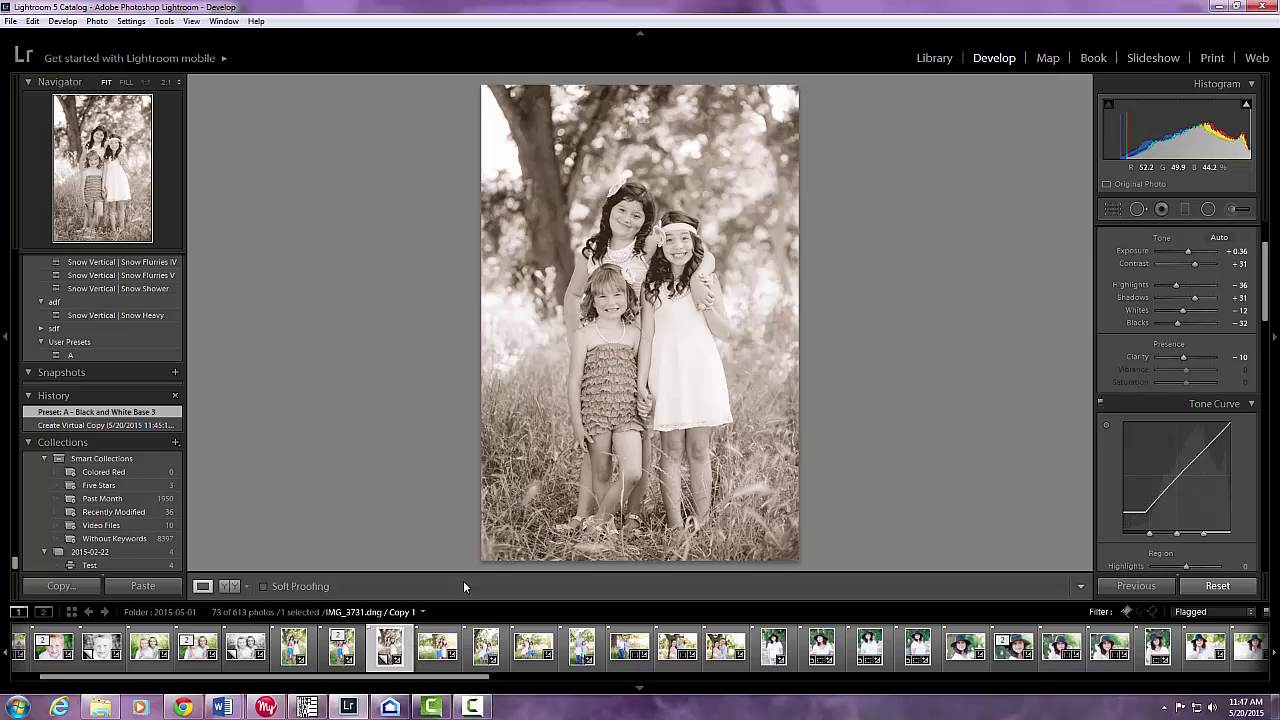
pyautogui.rightClick(389, 650)
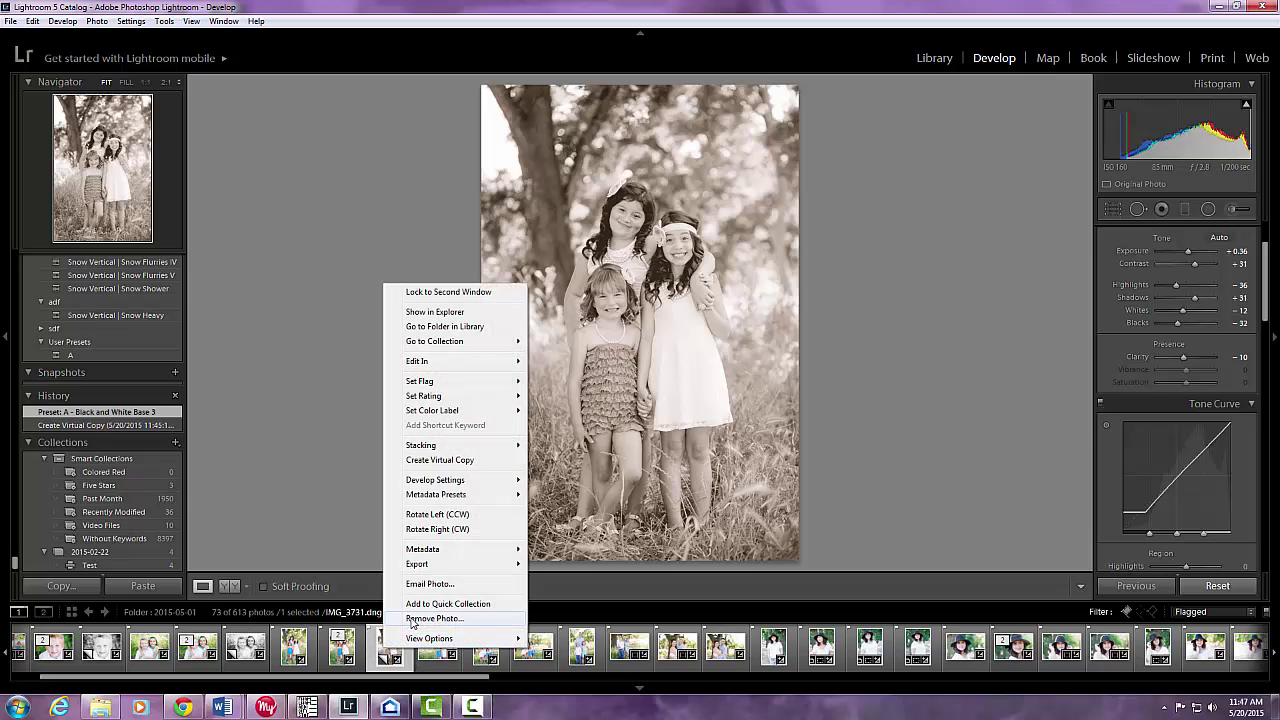
pyautogui.click(415, 619)
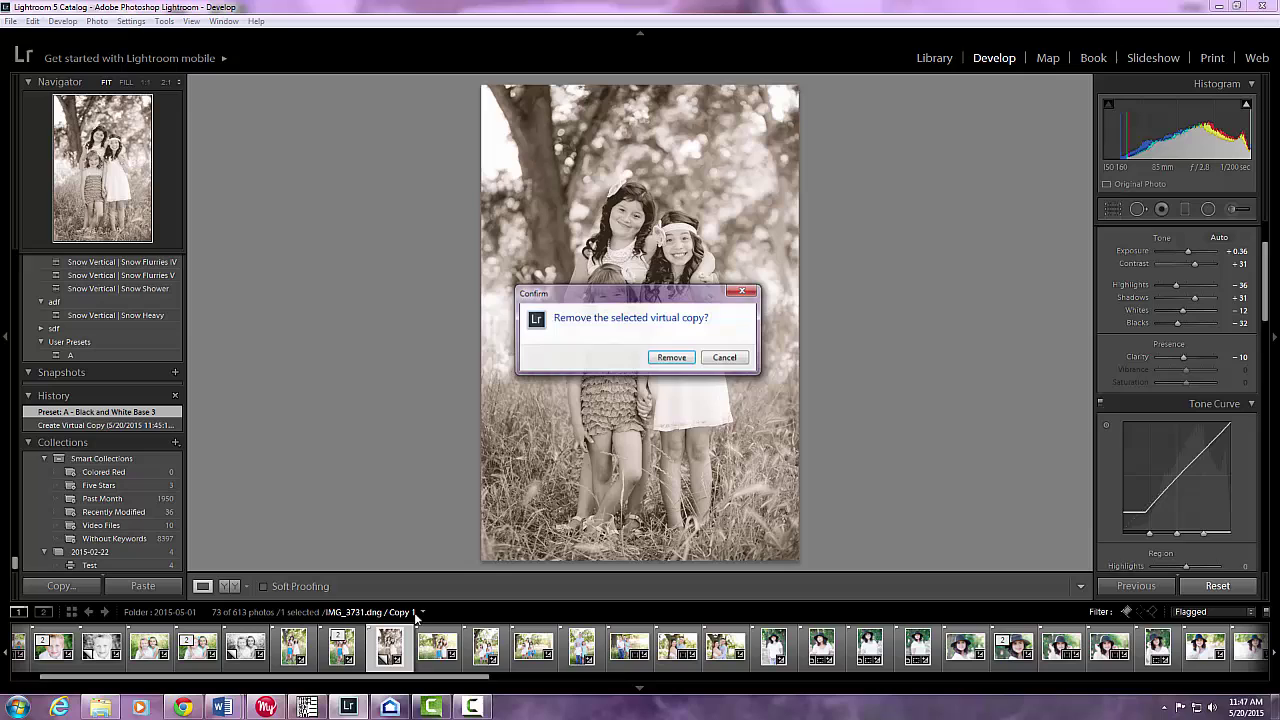
pyautogui.click(672, 358)
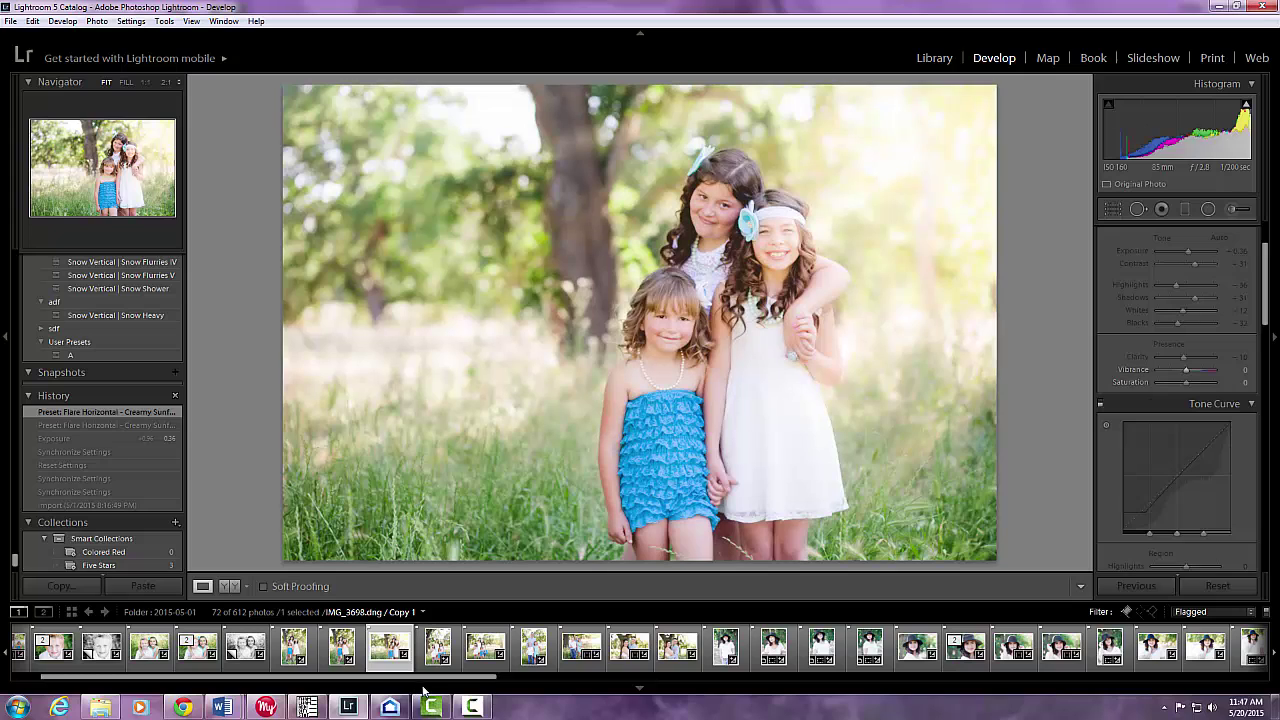
# Step: Select the 16 consecutive filmstrip photos from IMG_3650, the family group portrait, through IMG_3798, the couple portrait
pyautogui.moveTo(409, 680); pyautogui.dragTo(339, 680)
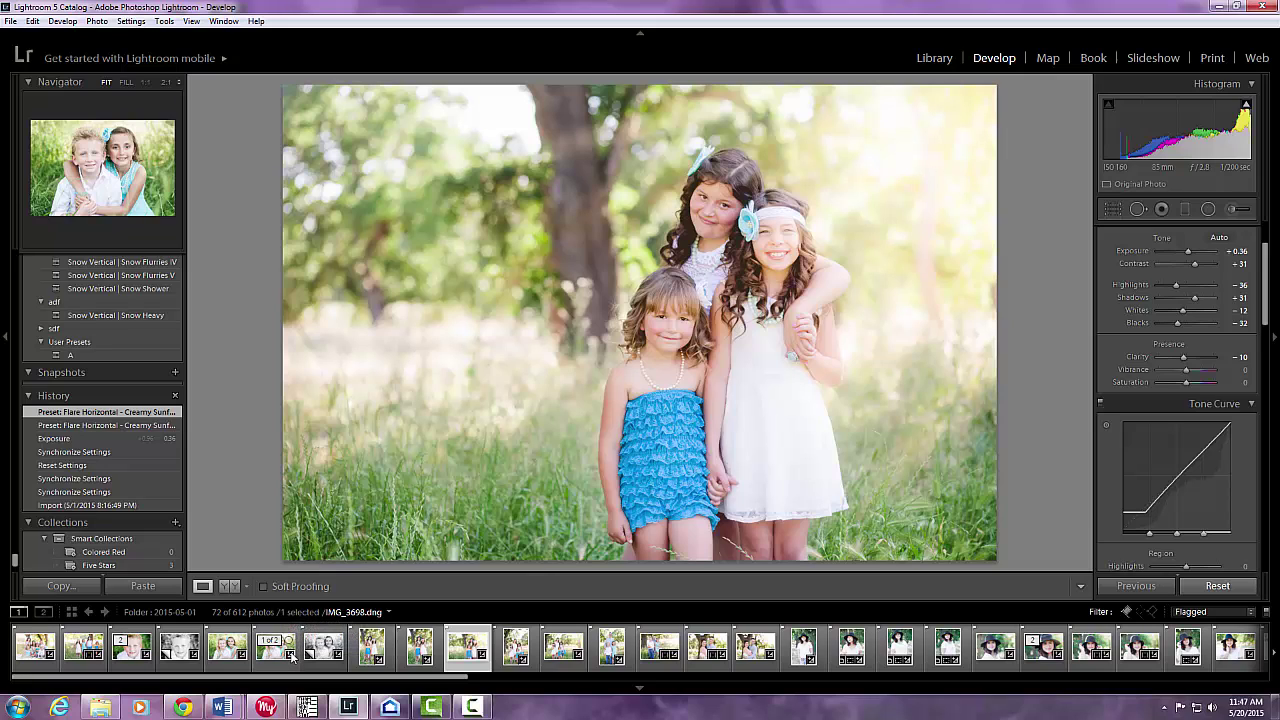
pyautogui.click(322, 664)
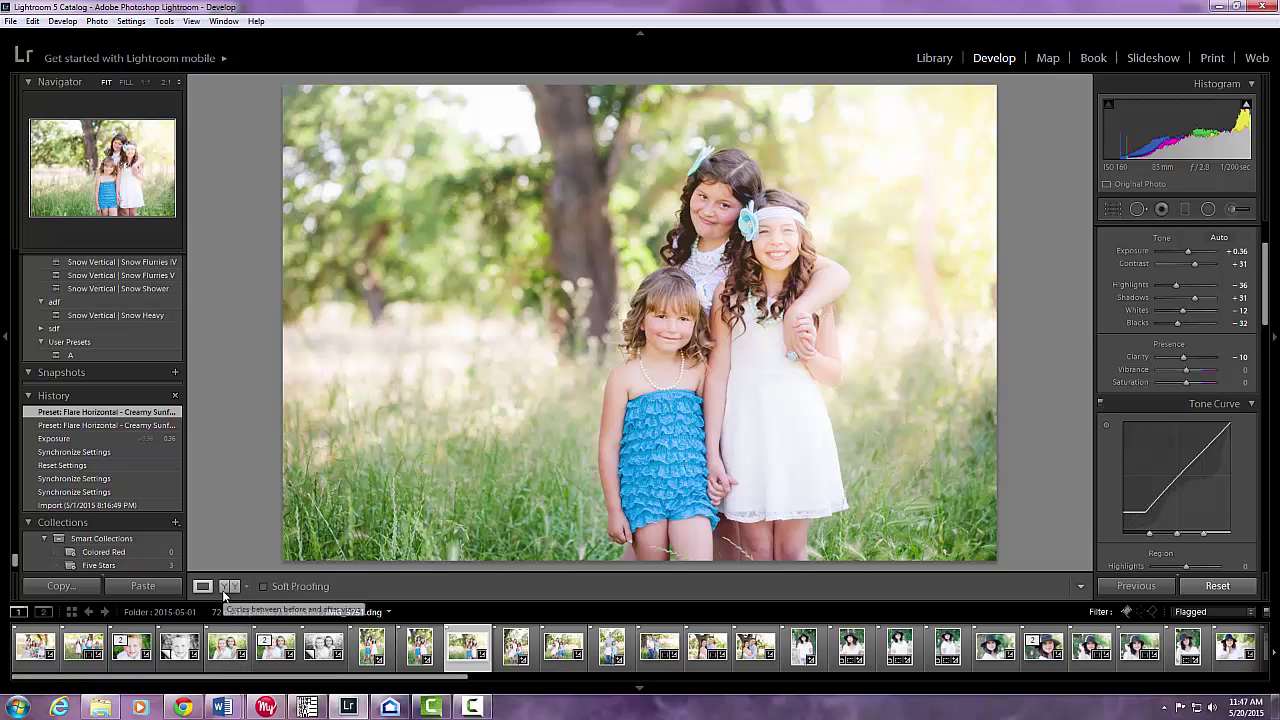
pyautogui.click(33, 21)
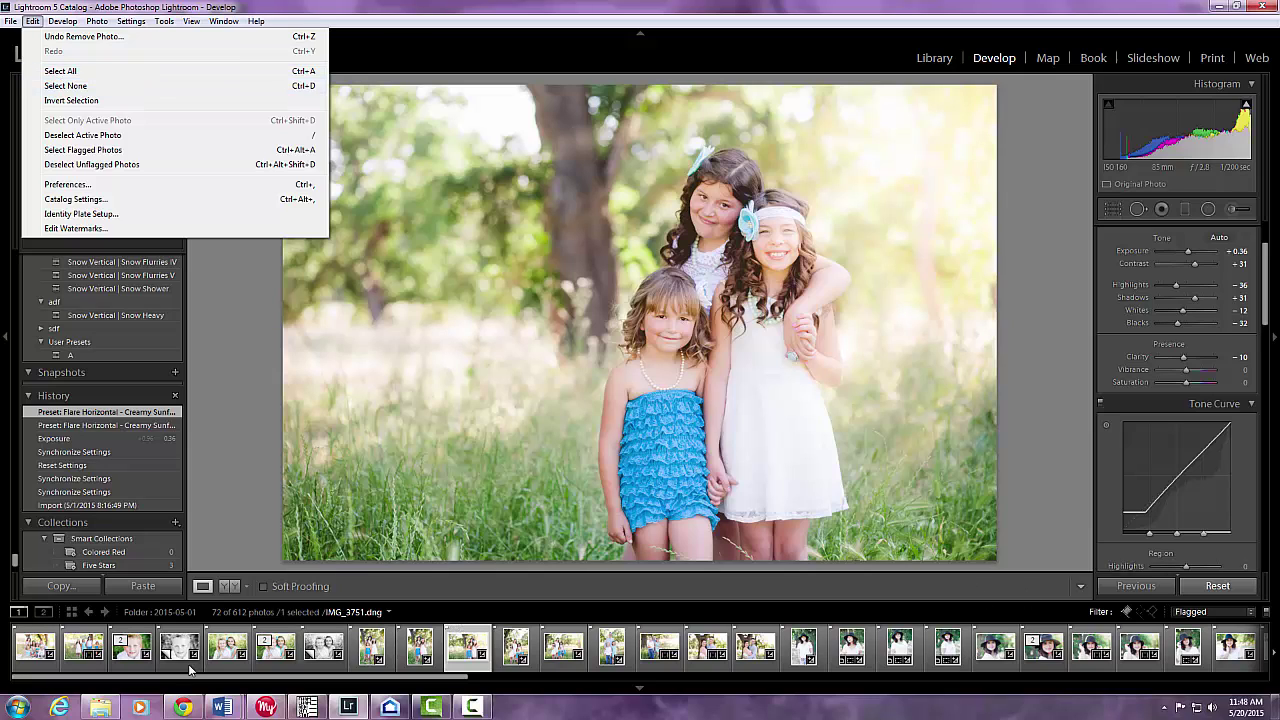
pyautogui.click(22, 653)
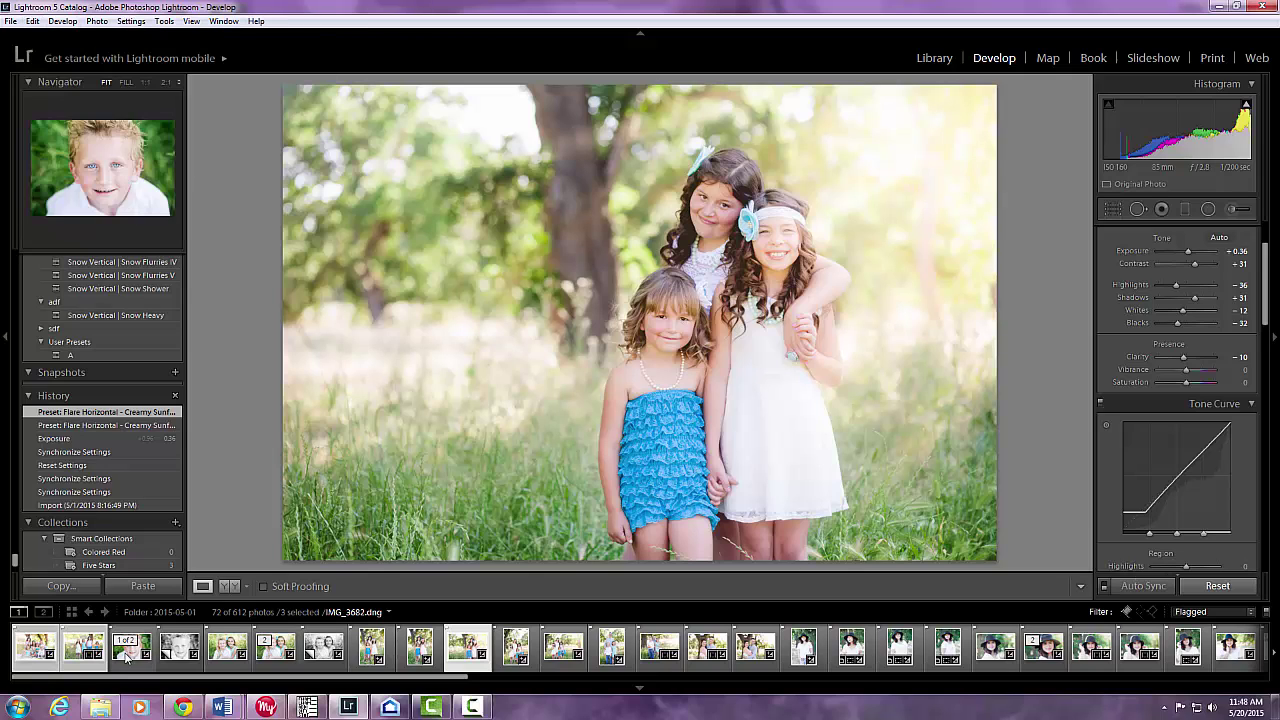
pyautogui.keyDown('shift'); pyautogui.click(163, 653); pyautogui.keyUp('shift')
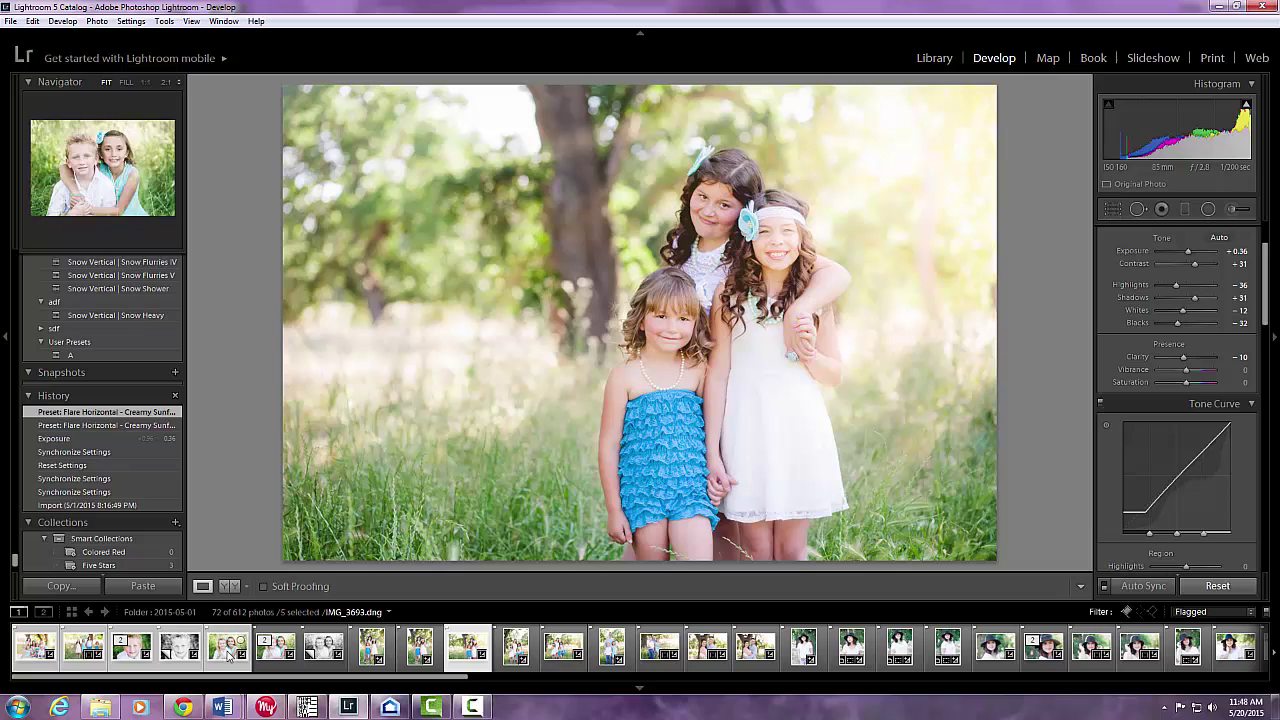
pyautogui.keyDown('shift'); pyautogui.click(262, 655); pyautogui.keyUp('shift')
pyautogui.keyDown('shift'); pyautogui.click(320, 655); pyautogui.keyUp('shift')
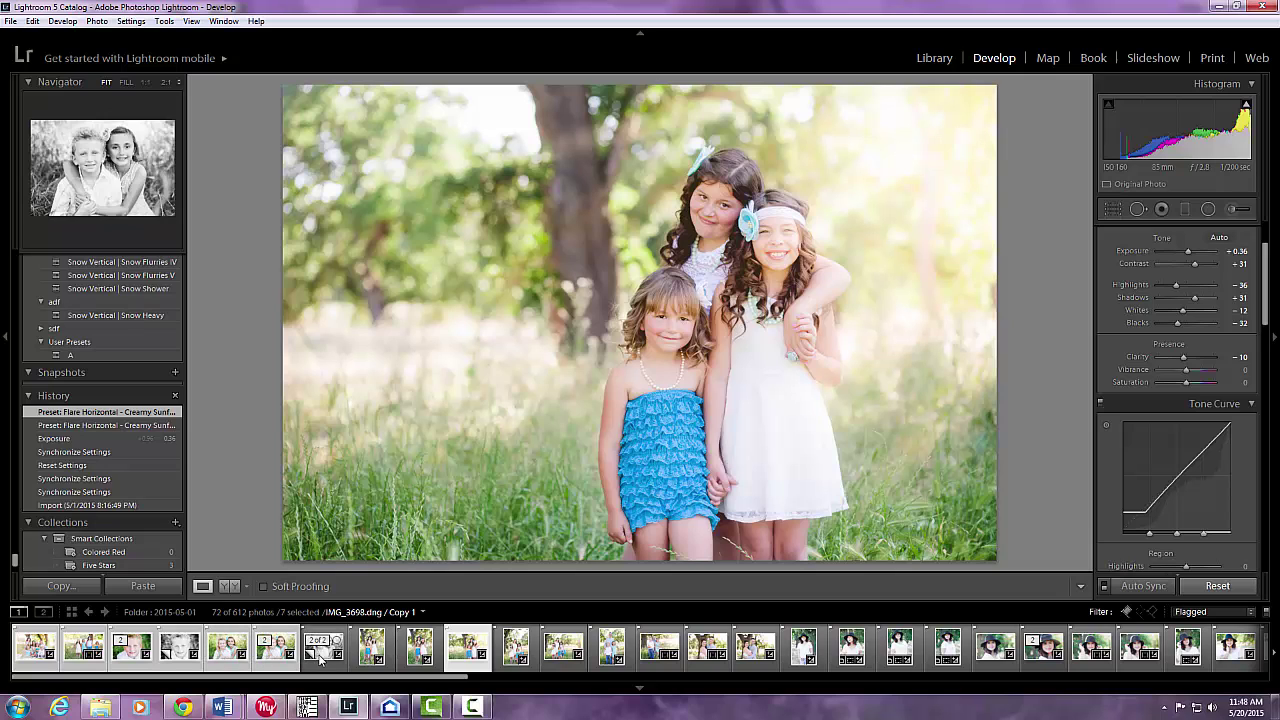
pyautogui.keyDown('shift'); pyautogui.click(372, 652); pyautogui.keyUp('shift')
pyautogui.keyDown('shift'); pyautogui.click(512, 652); pyautogui.keyUp('shift')
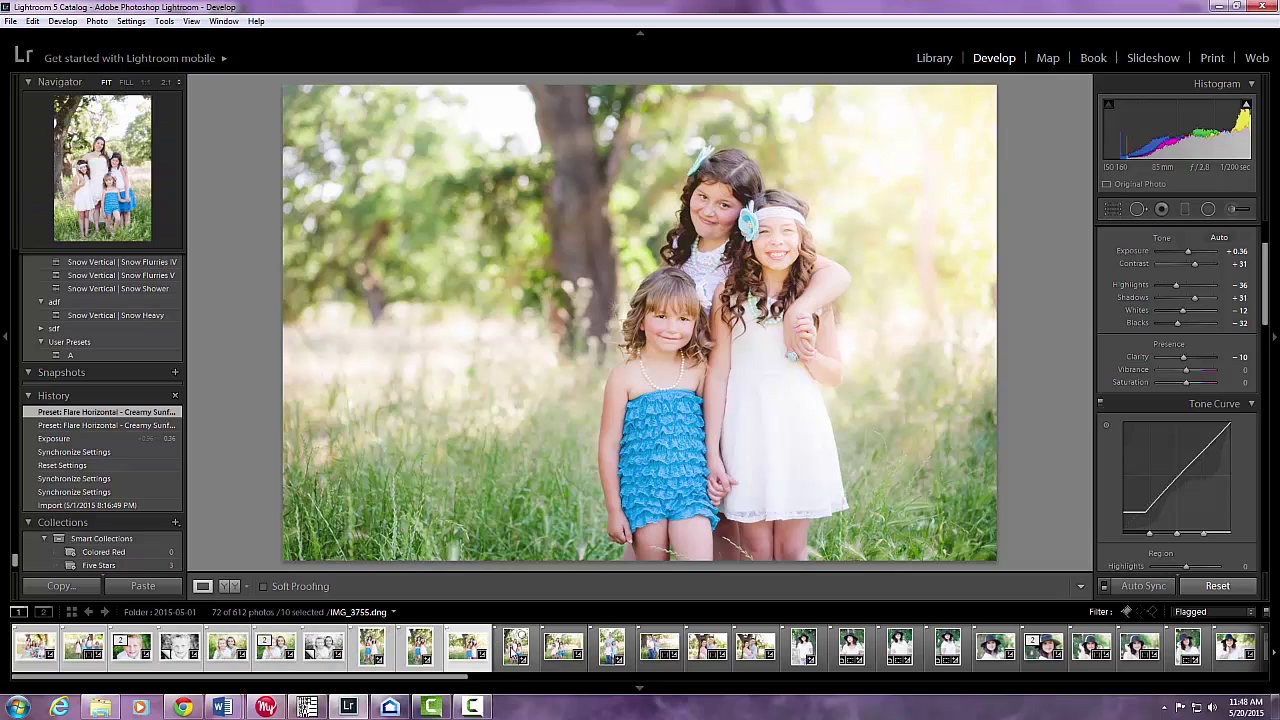
pyautogui.keyDown('shift'); pyautogui.click(560, 651); pyautogui.keyUp('shift')
pyautogui.keyDown('shift'); pyautogui.click(611, 651); pyautogui.keyUp('shift')
pyautogui.keyDown('shift'); pyautogui.click(659, 651); pyautogui.keyUp('shift')
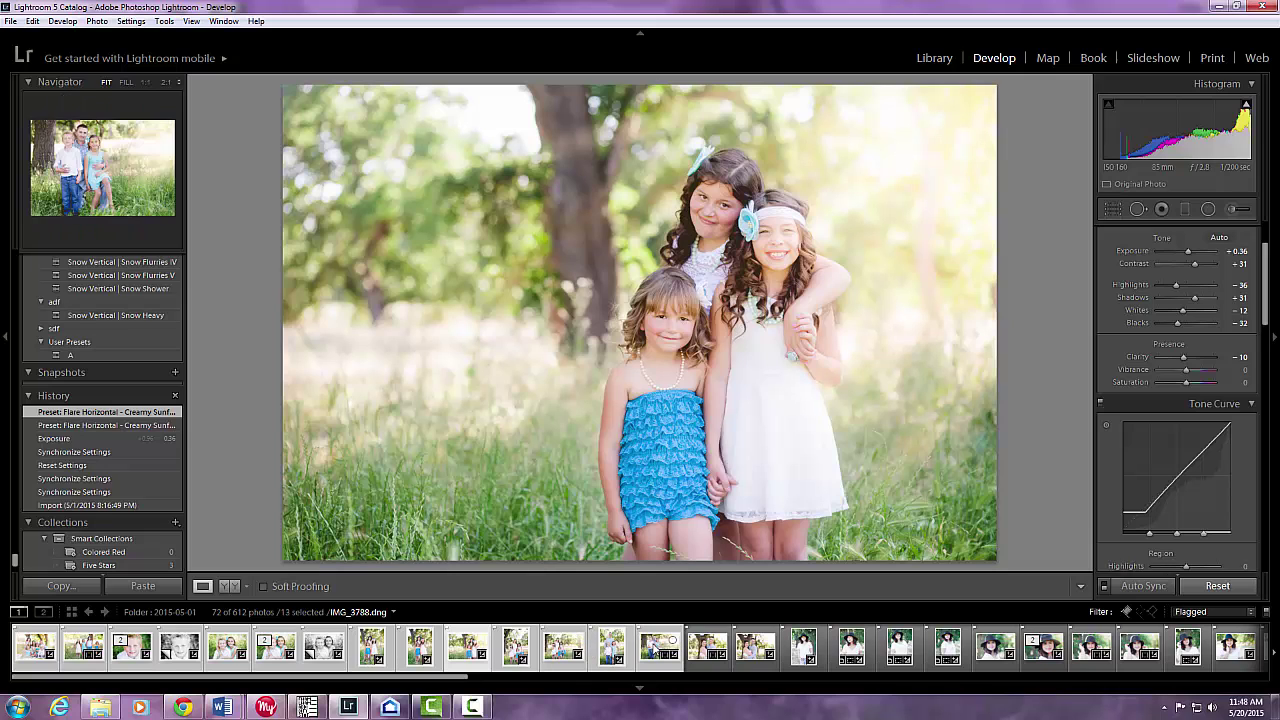
pyautogui.keyDown('ctrl'); pyautogui.click(707, 651); pyautogui.keyUp('ctrl')
pyautogui.keyDown('ctrl'); pyautogui.click(755, 651); pyautogui.keyUp('ctrl')
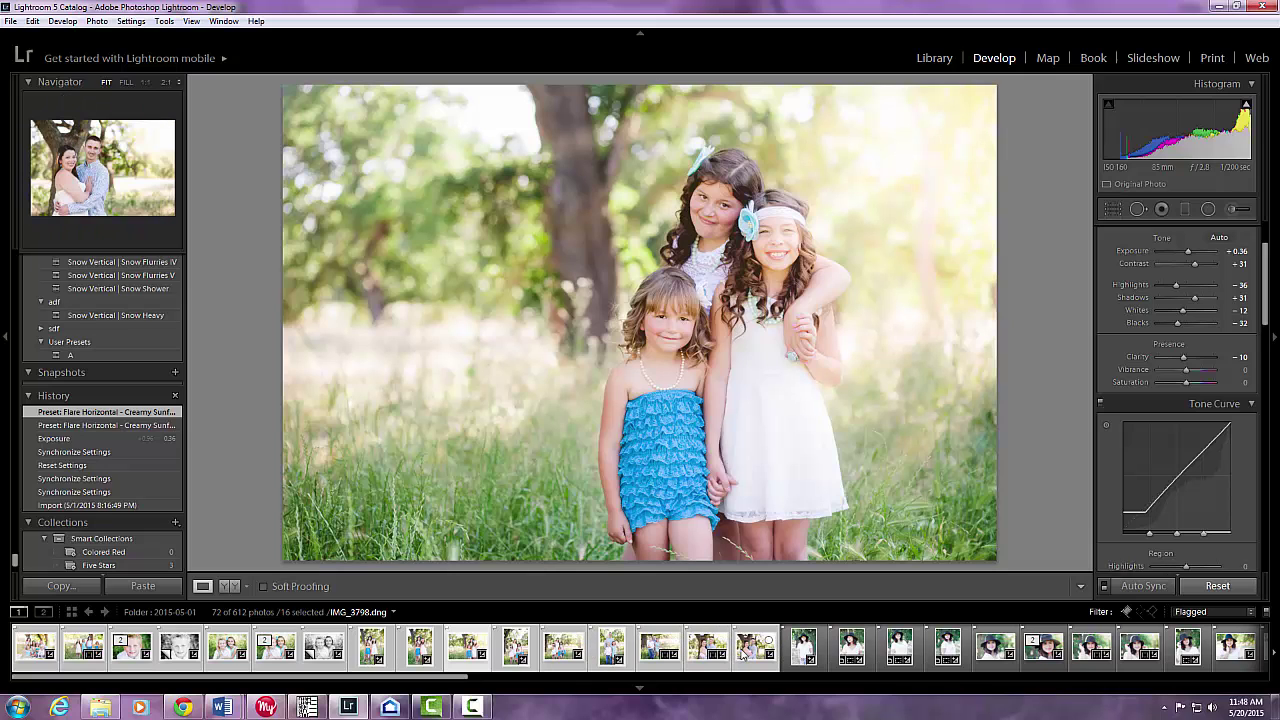
# Step: Switch to the Library module and open the export settings for the selected photos
pyautogui.click(32, 22)
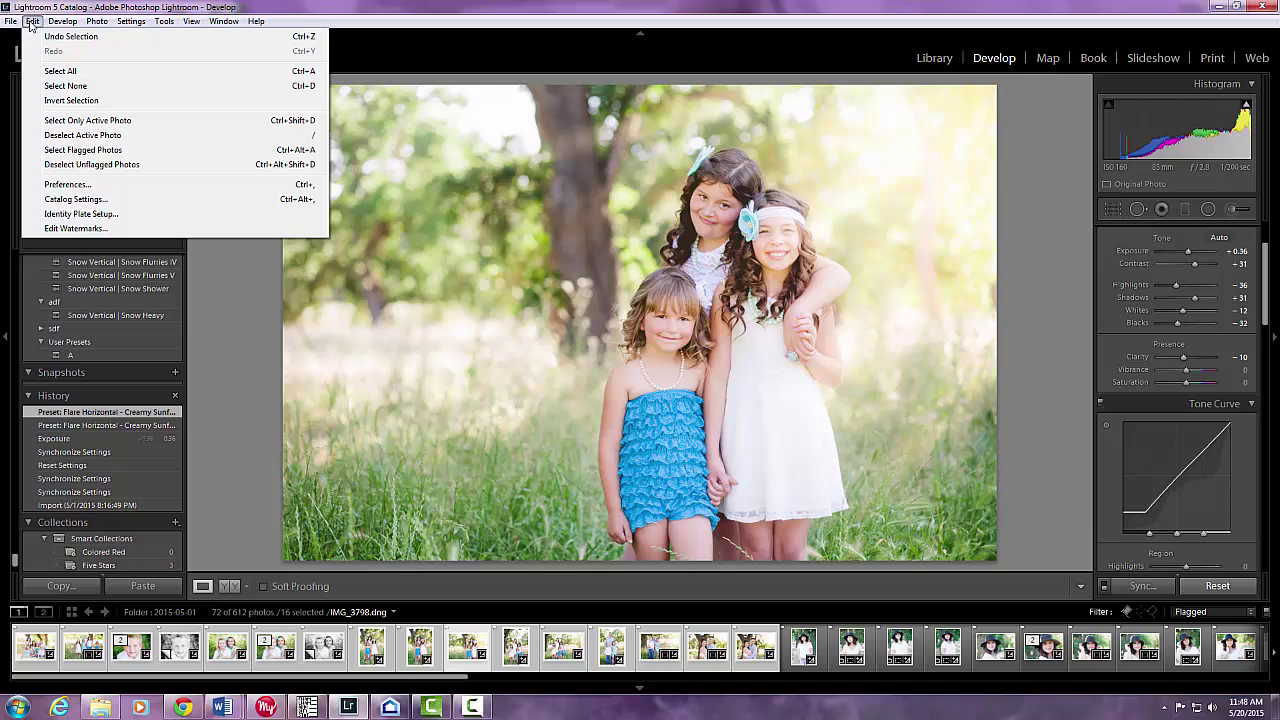
pyautogui.moveTo(62, 21)
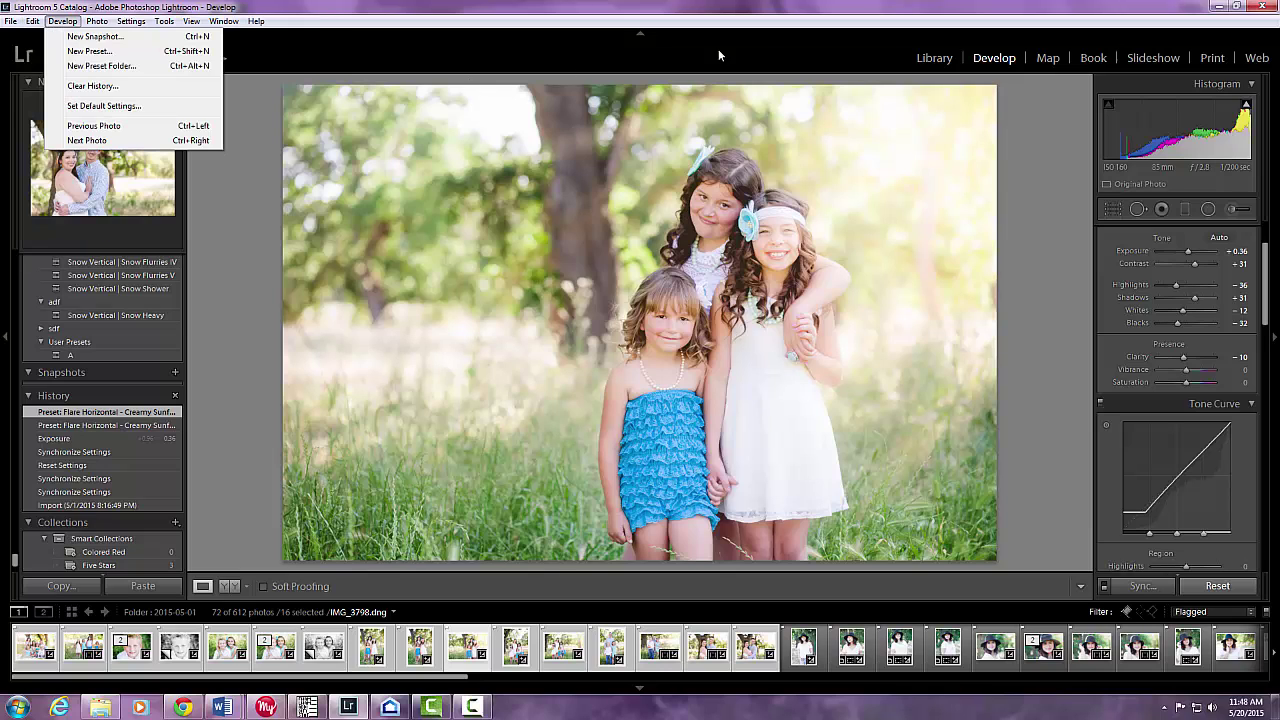
pyautogui.click(941, 60)
pyautogui.click(933, 60)
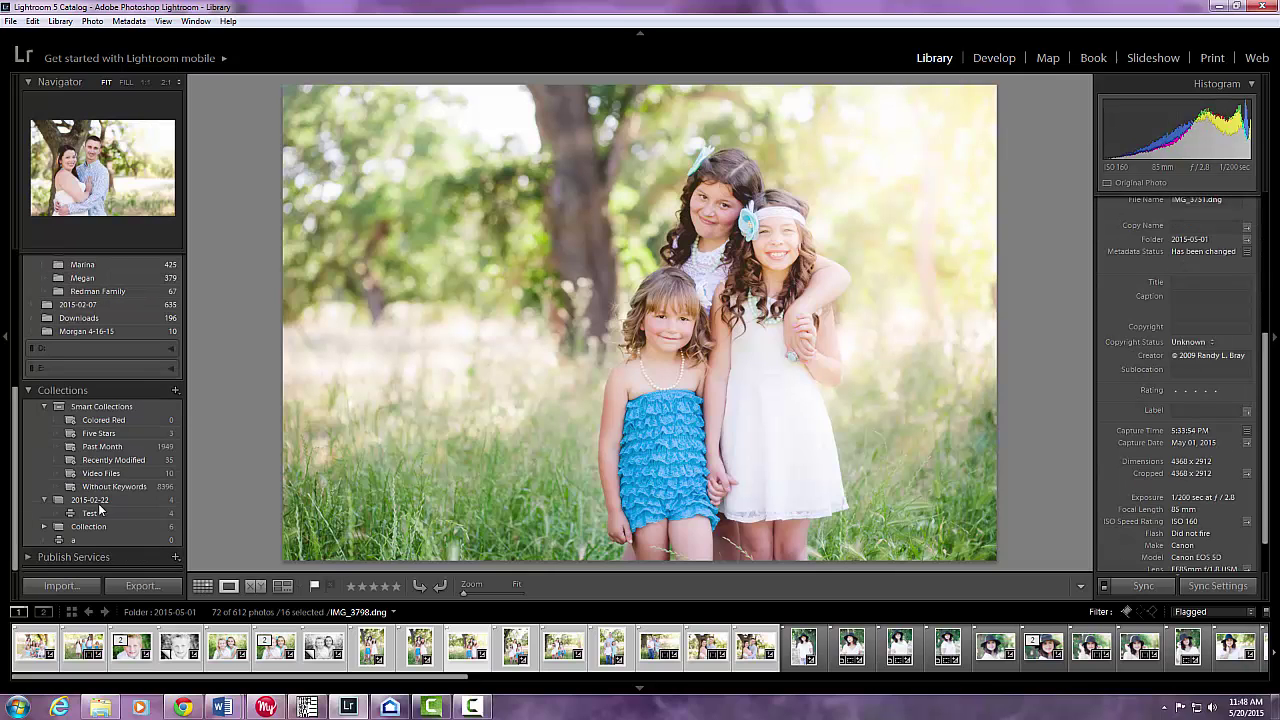
pyautogui.click(152, 588)
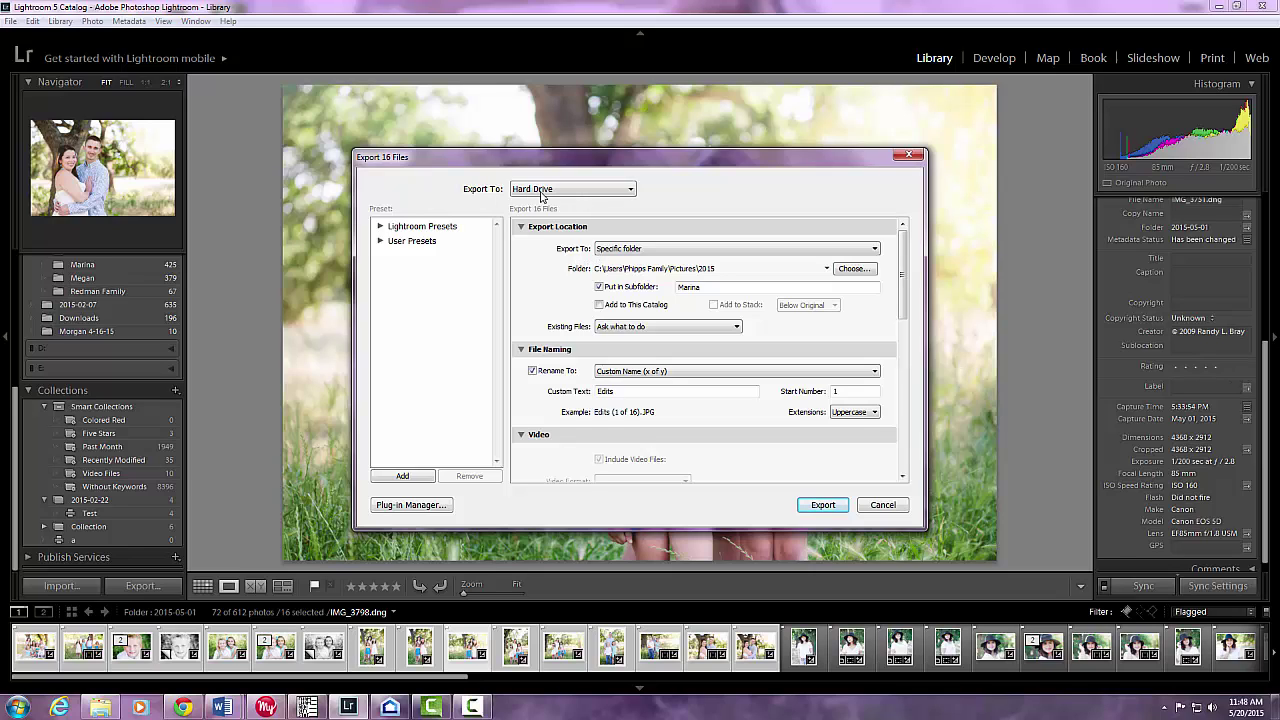
# Step: Keep Hard Drive and Specific folder as the export destination, and name the subfolder with the client's surname
pyautogui.click(630, 190)
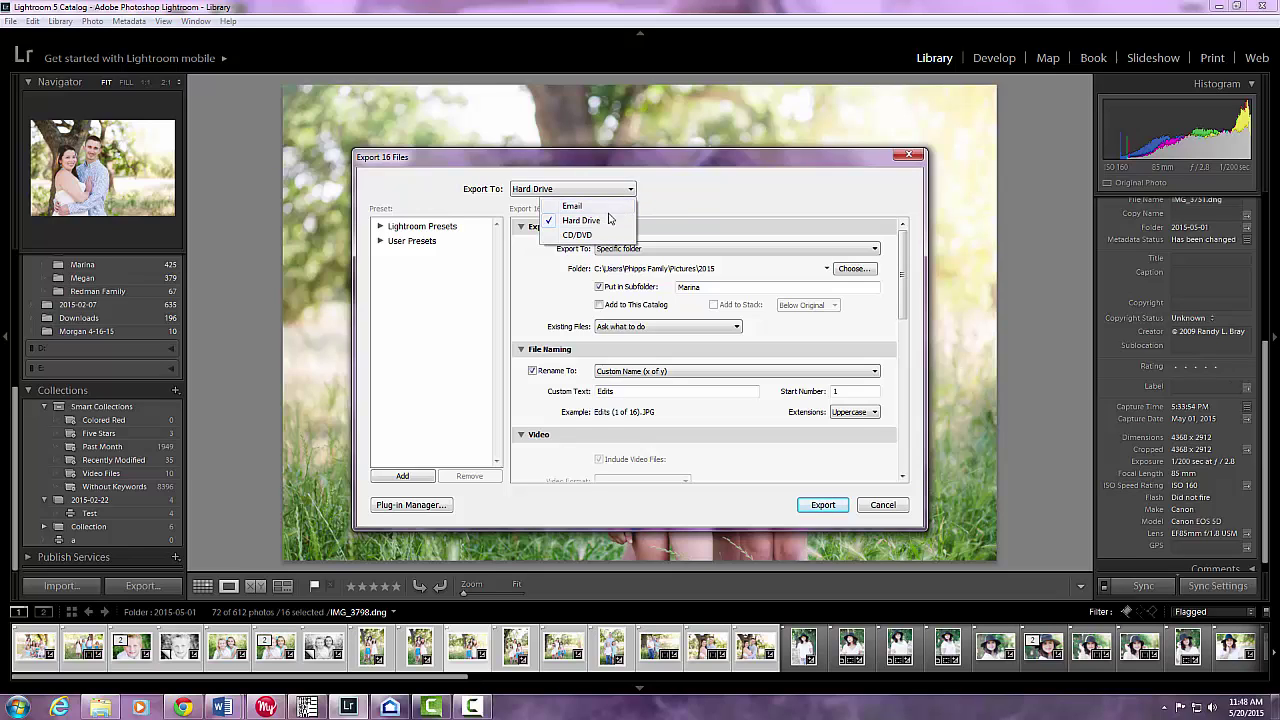
pyautogui.click(661, 195)
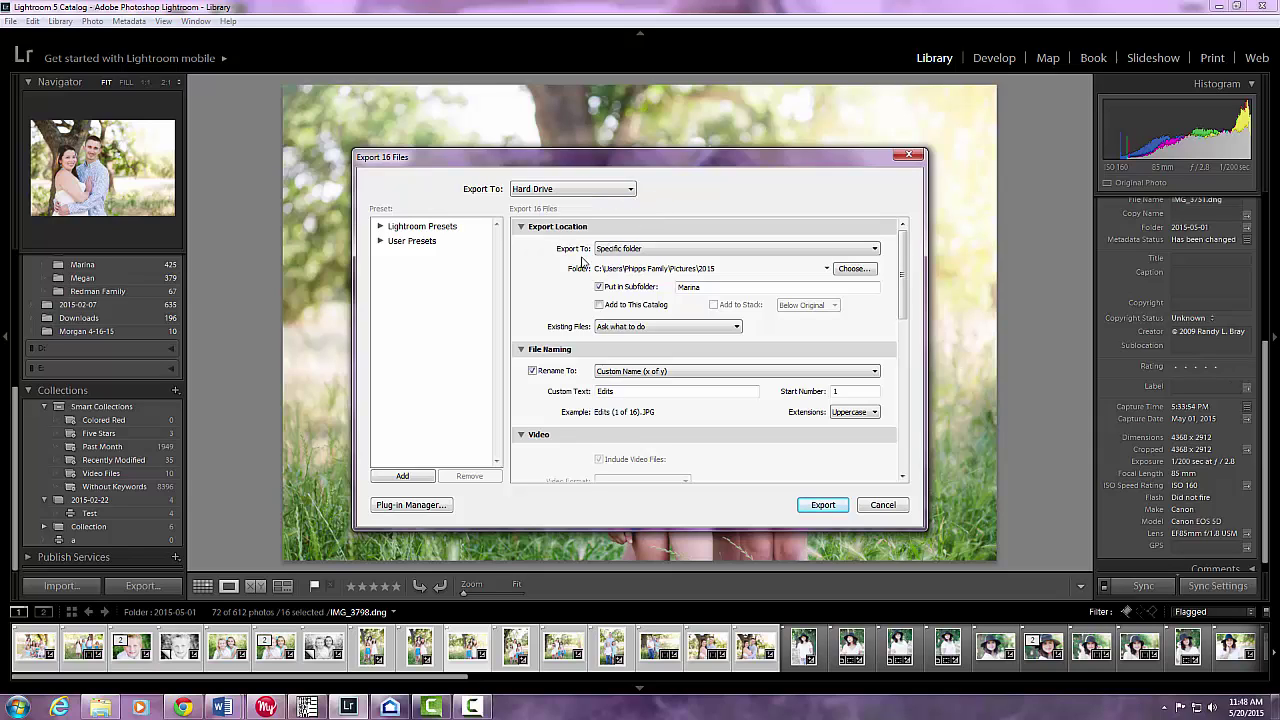
pyautogui.click(876, 250)
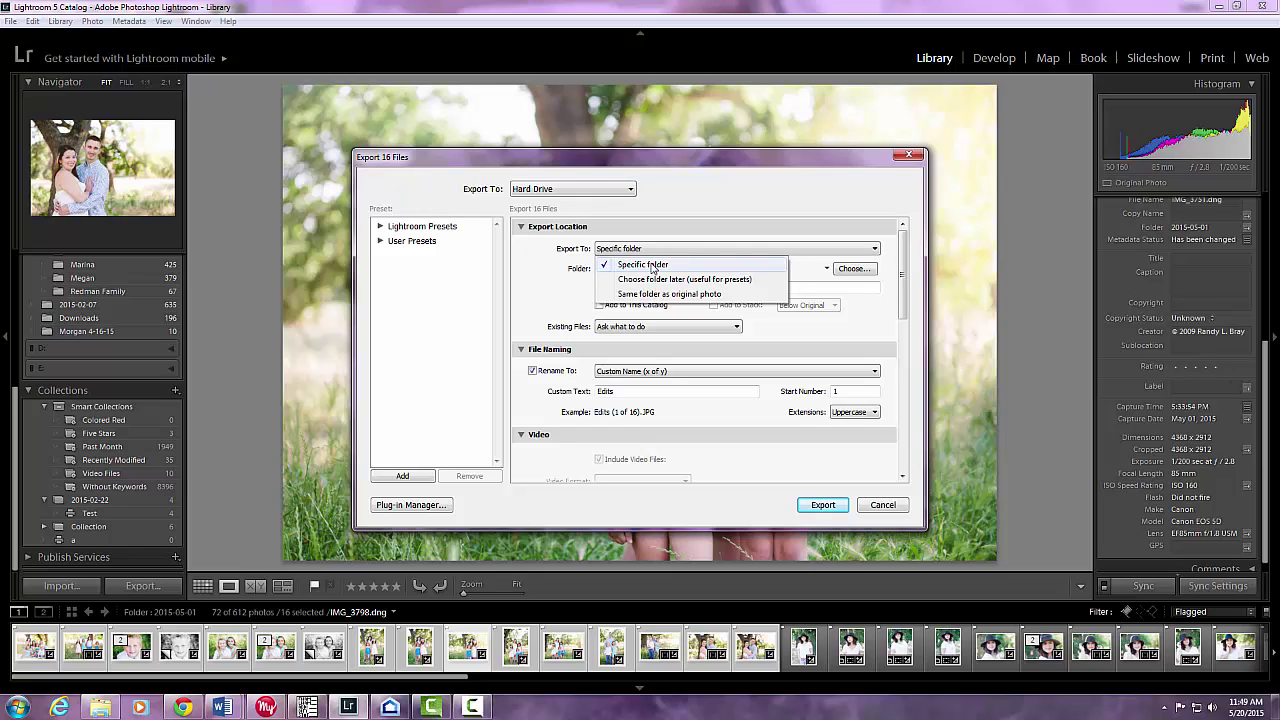
pyautogui.click(885, 250)
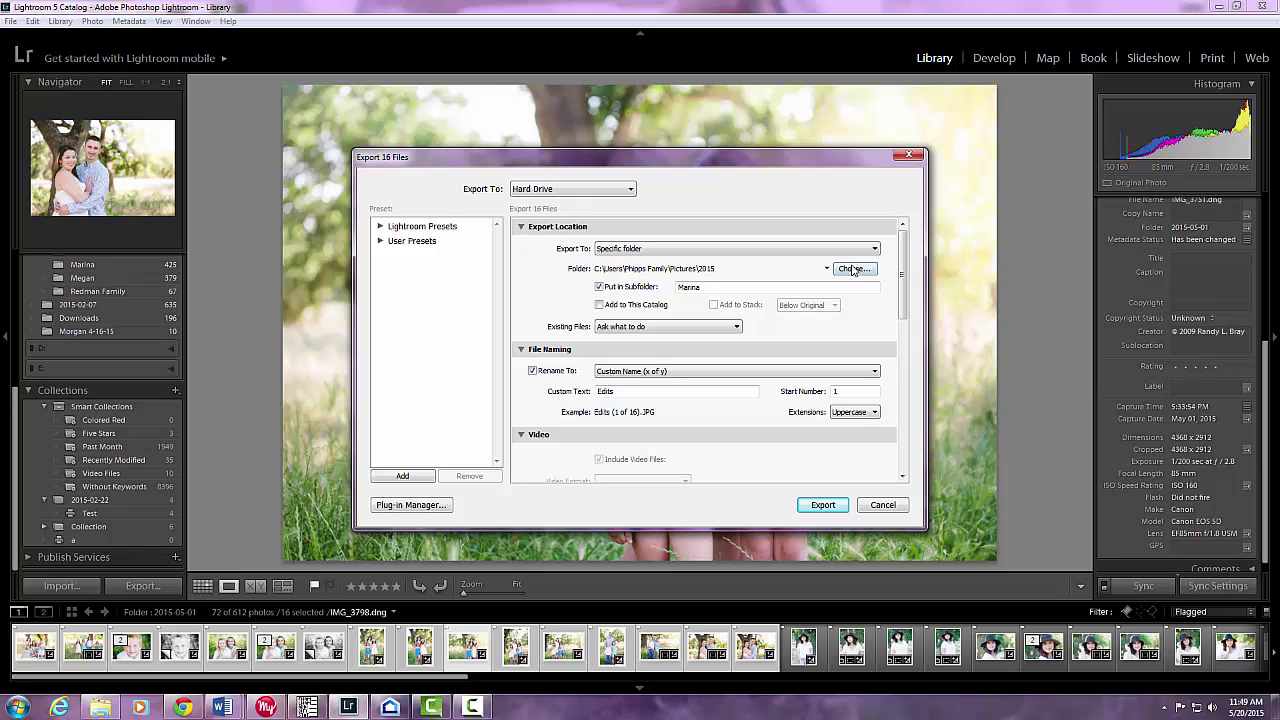
pyautogui.doubleClick(715, 290)
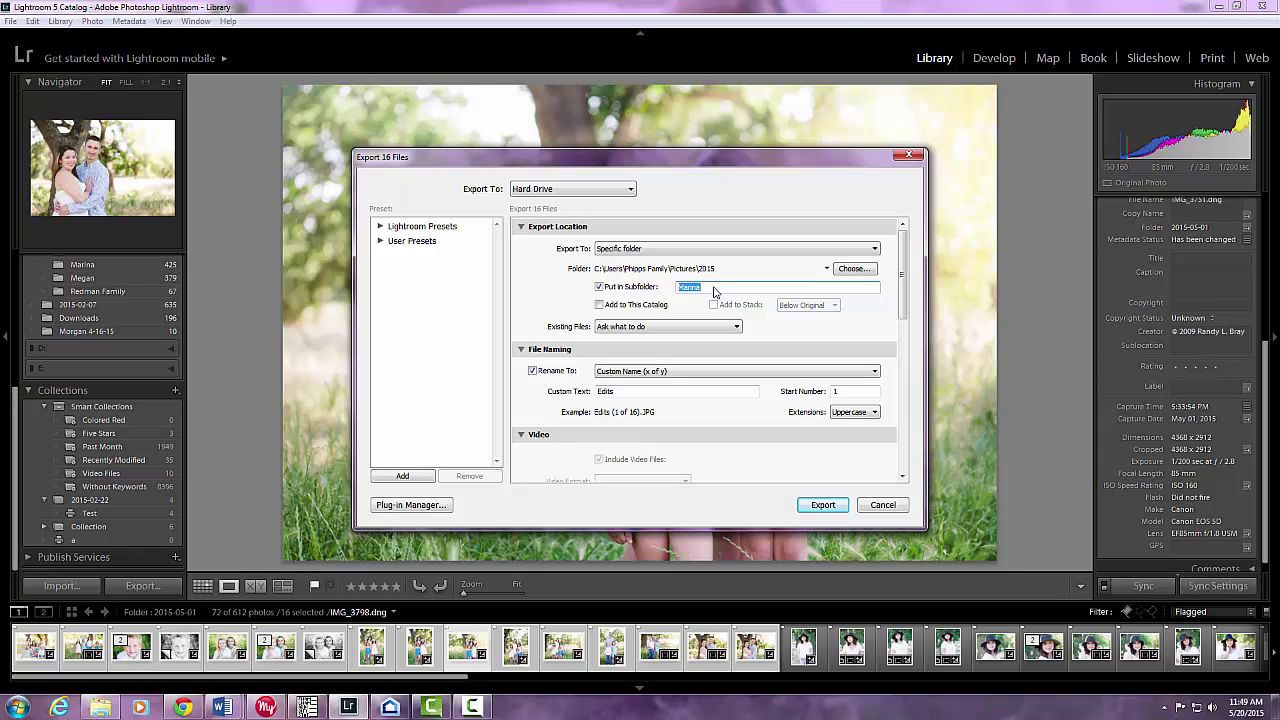
pyautogui.write('Lagorio')
# Step: Keep the Custom Name (x of y) file naming and enter the client's surname as the custom text
pyautogui.click(873, 373)
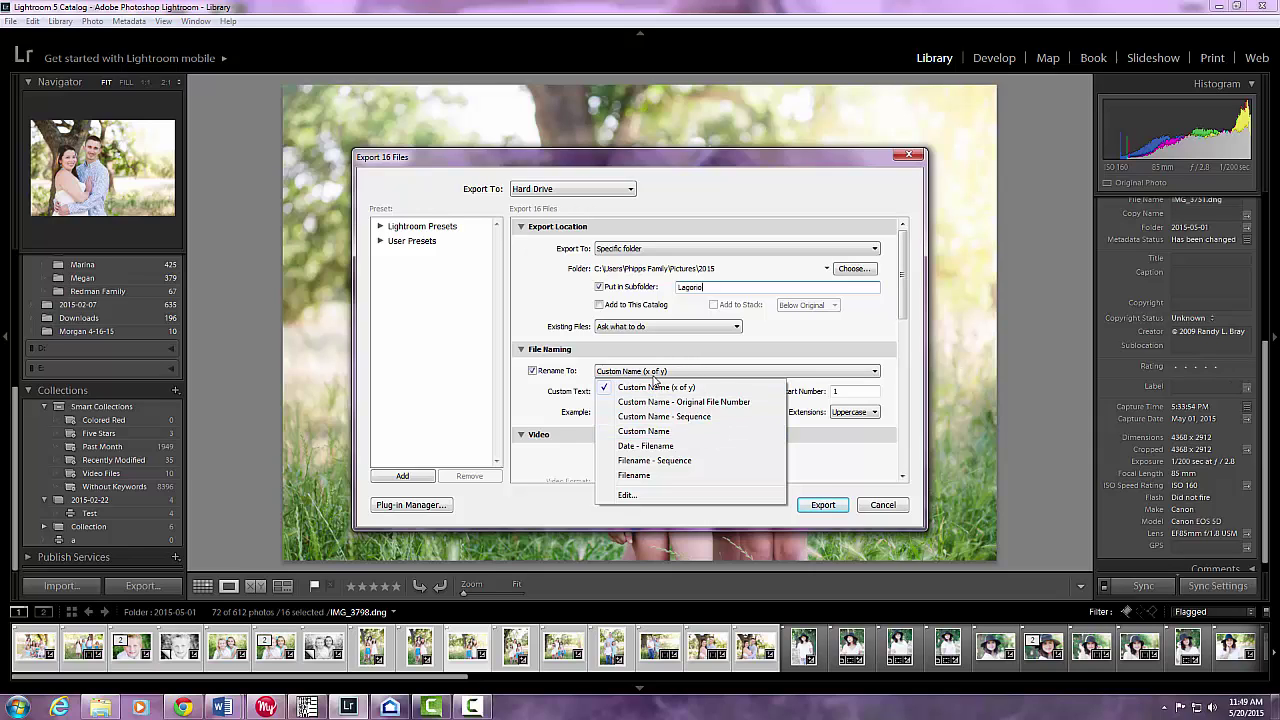
pyautogui.click(890, 381)
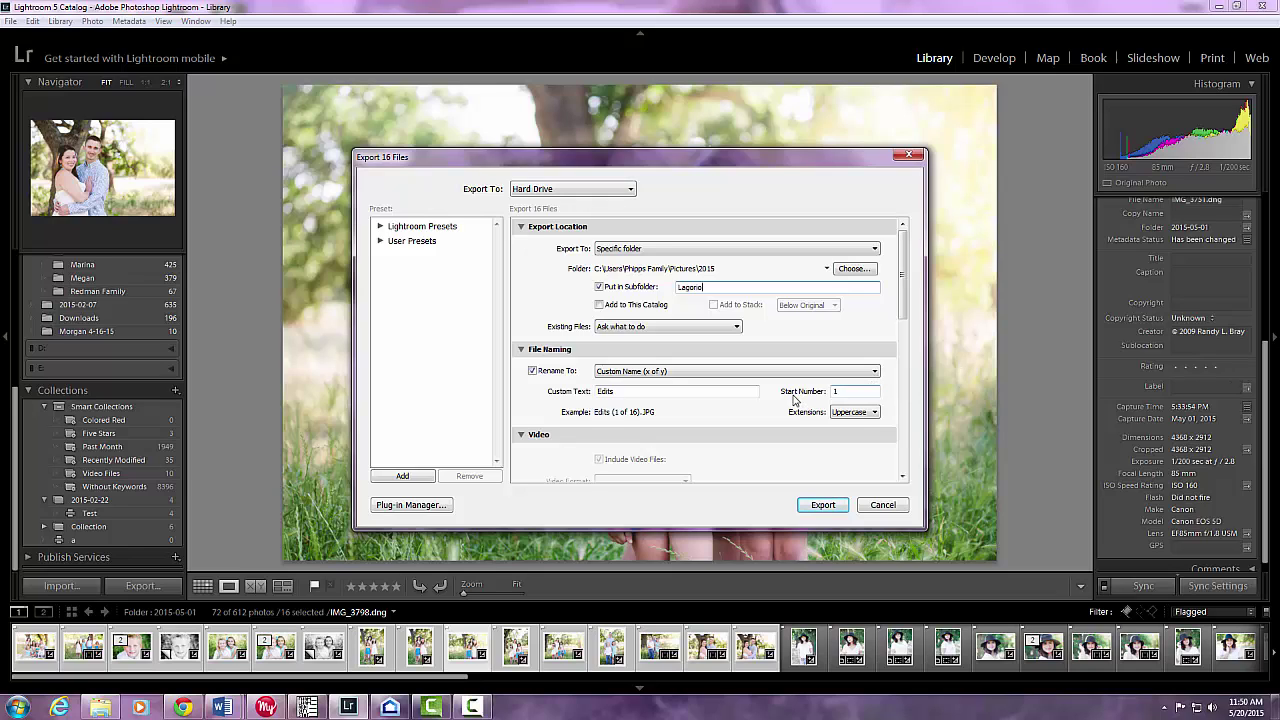
pyautogui.doubleClick(621, 397)
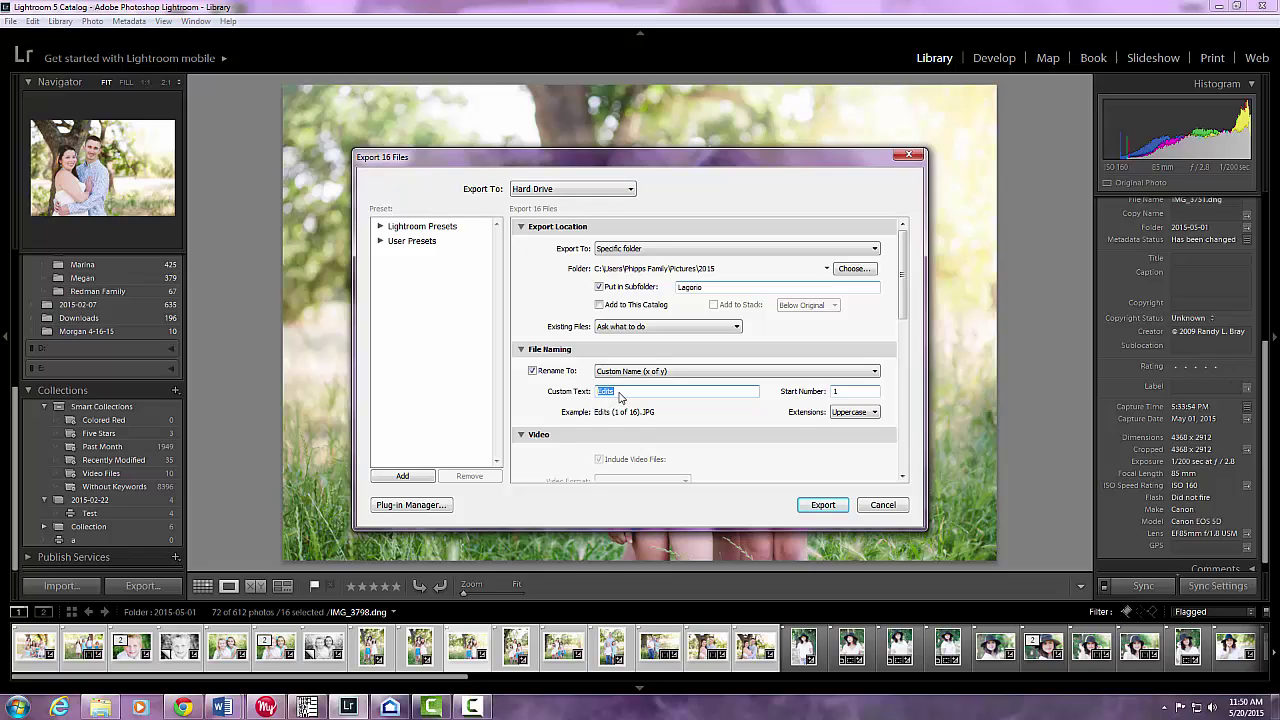
pyautogui.write('Lagorio')
# Step: Enable Resize to Fit, keeping Long Edge at 2048 pixels, and set the export resolution to 72 pixels per inch
pyautogui.moveTo(900, 314); pyautogui.dragTo(894, 400)
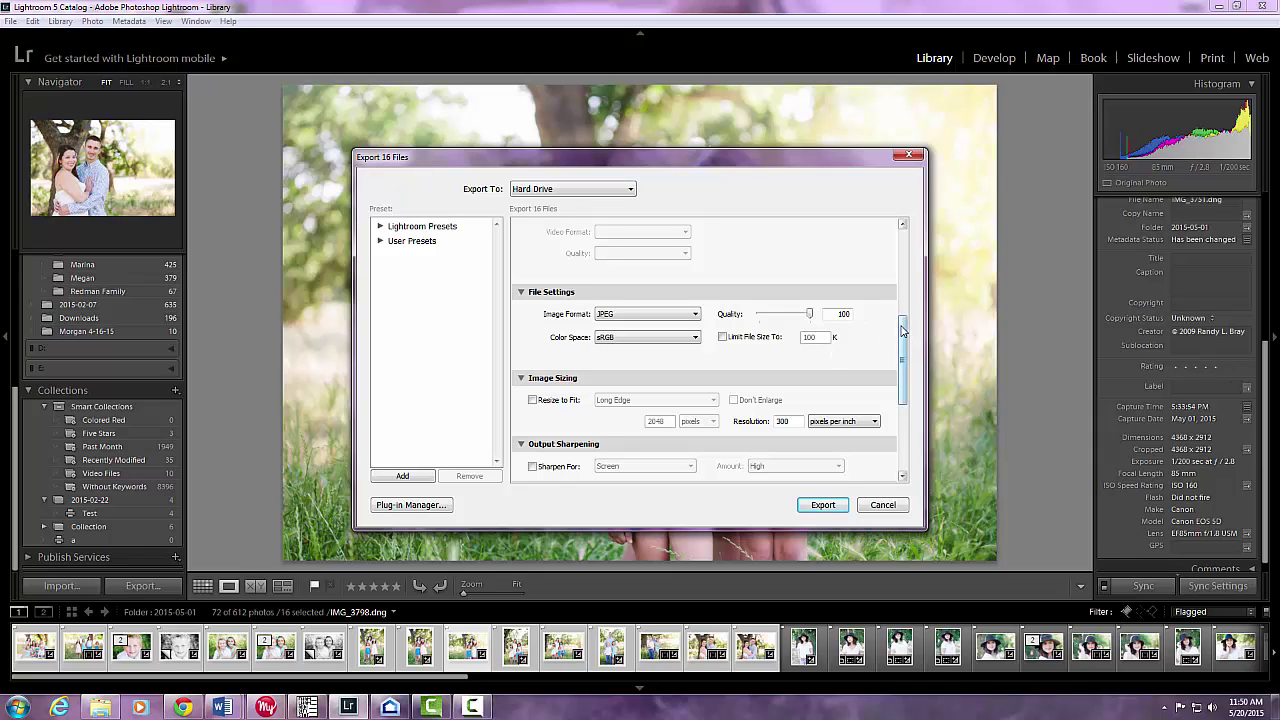
pyautogui.moveTo(903, 330); pyautogui.dragTo(899, 341)
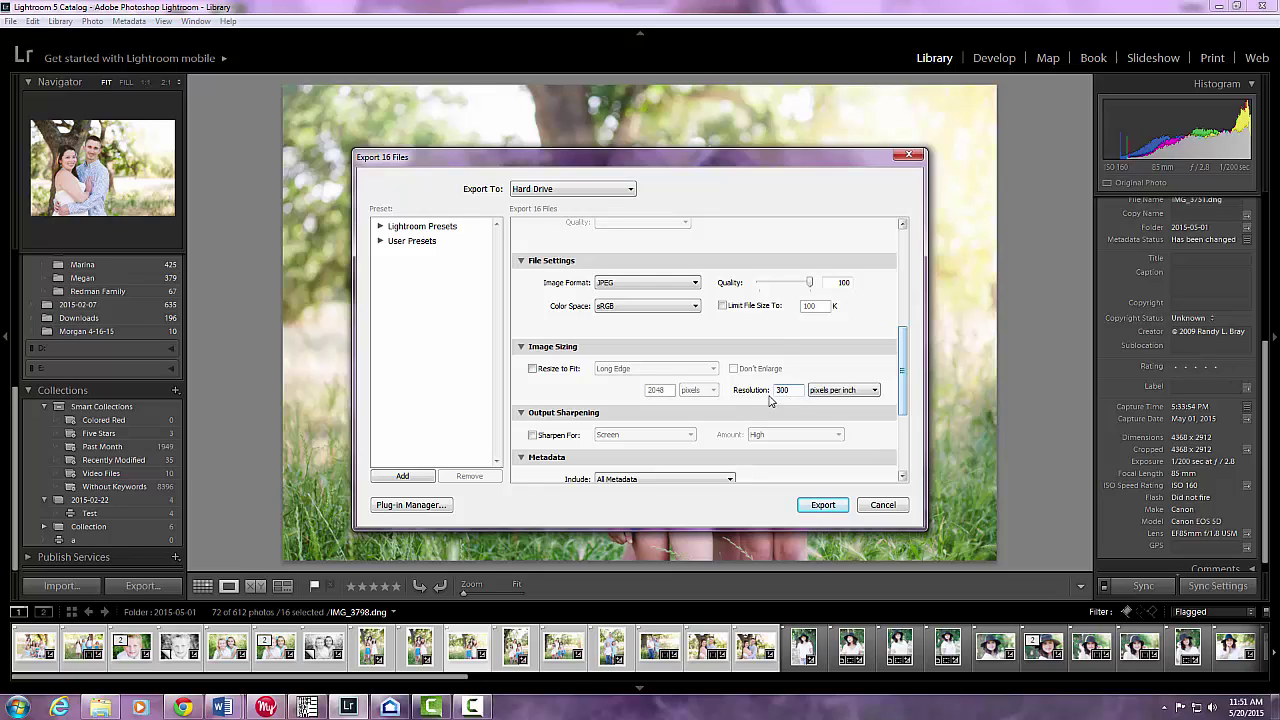
pyautogui.click(532, 369)
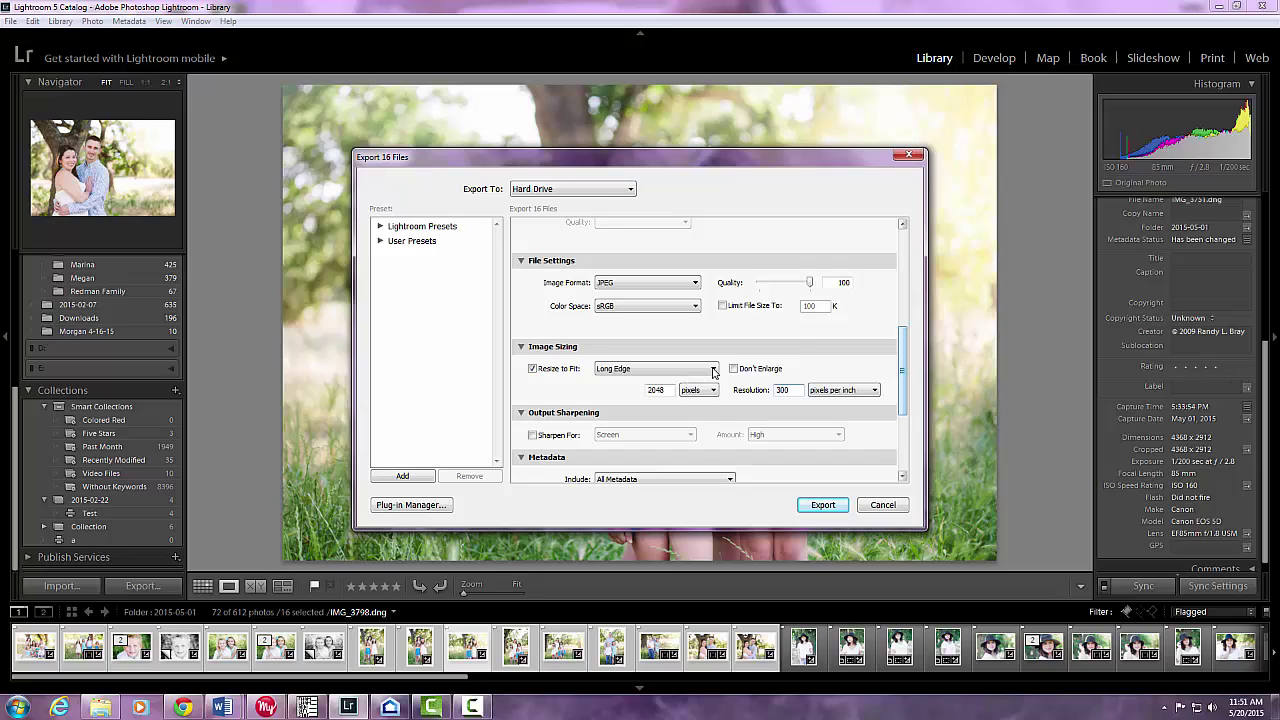
pyautogui.click(672, 370)
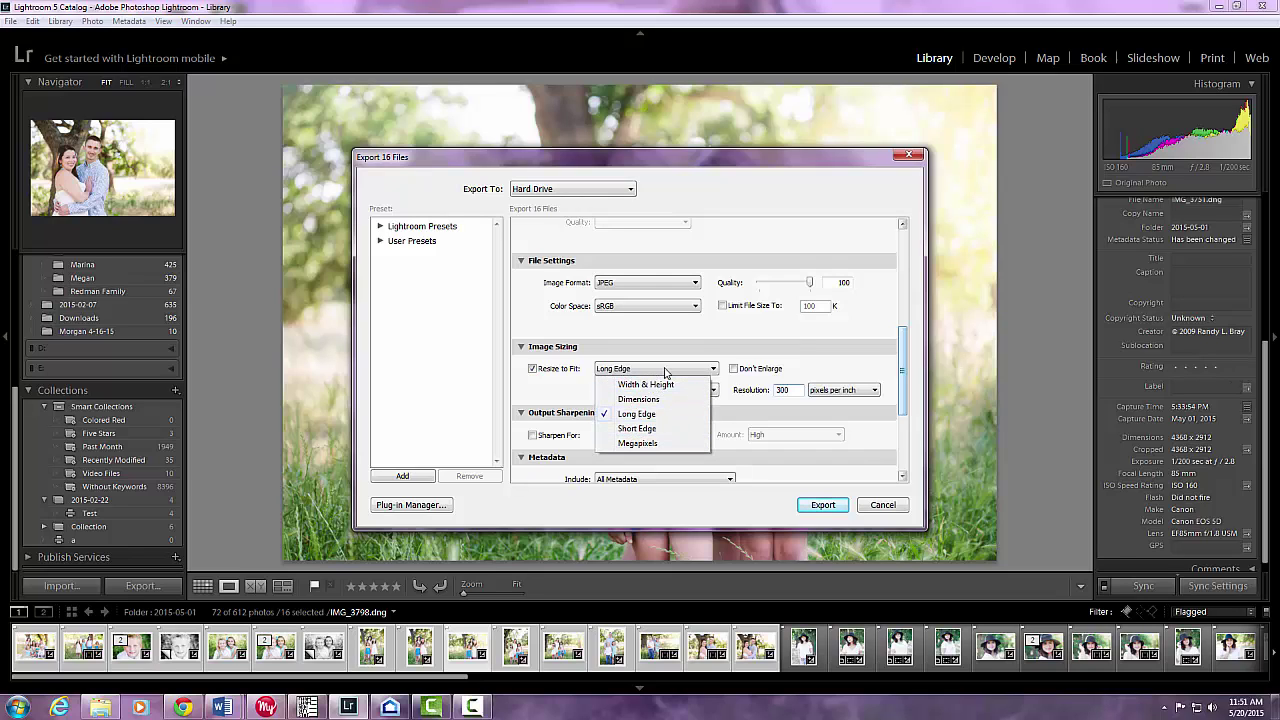
pyautogui.click(727, 367)
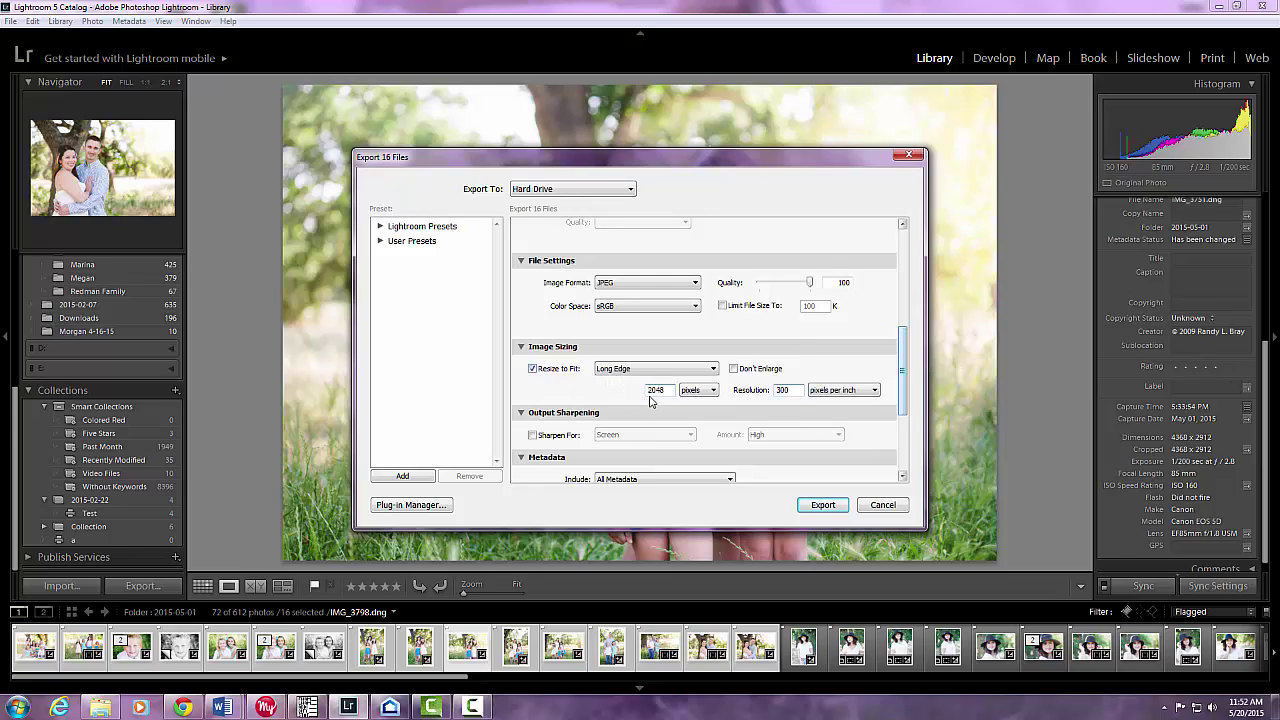
pyautogui.doubleClick(788, 389)
pyautogui.write('72')
# Step: Turn off Resize to Fit and set the export resolution to 300 pixels per inch
pyautogui.click(532, 369)
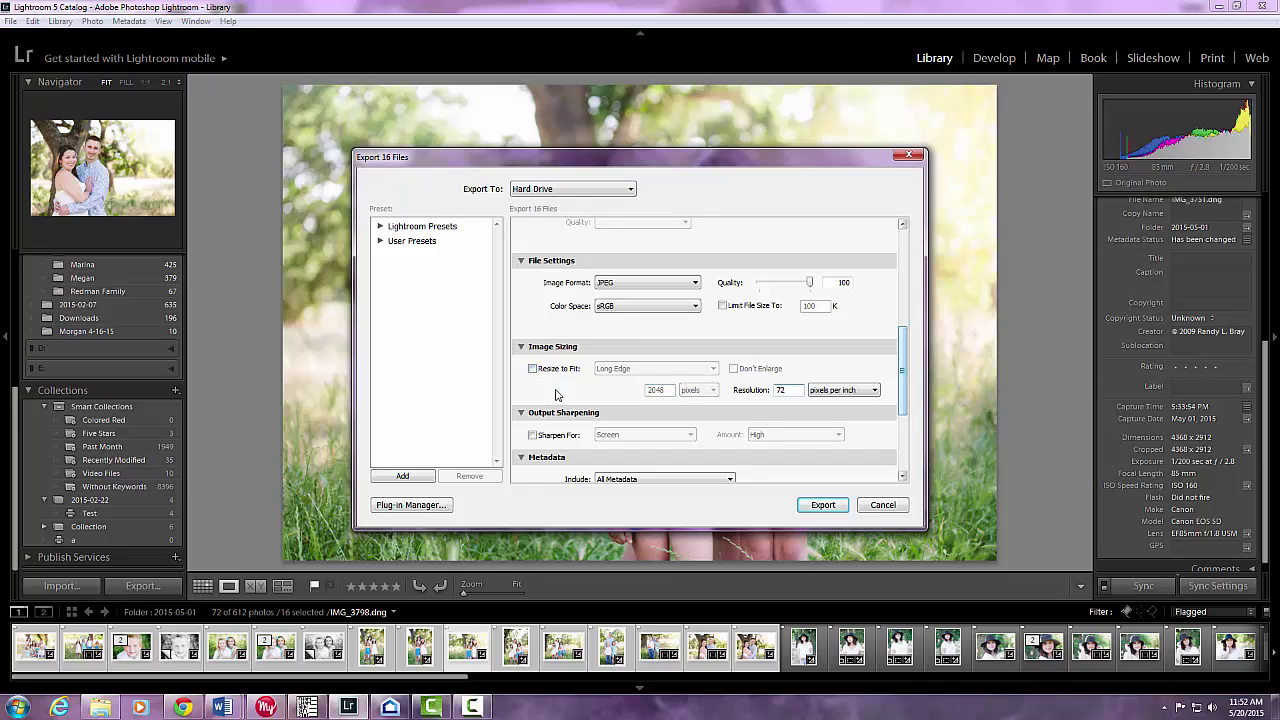
pyautogui.doubleClick(786, 390)
pyautogui.write('300')
# Step: Resize the photos to a 2048-pixel long edge at 72 pixels per inch and export the 16 files
pyautogui.scroll(-3, 686, 437)
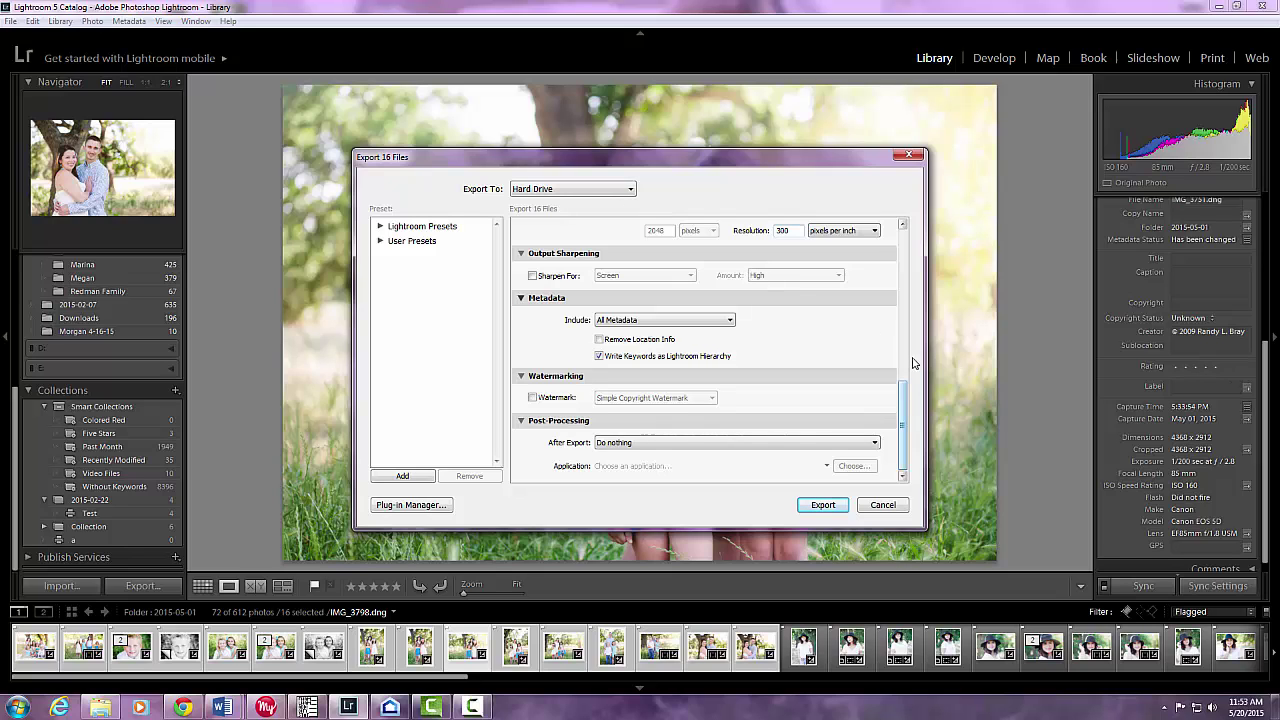
pyautogui.moveTo(900, 404); pyautogui.dragTo(908, 358)
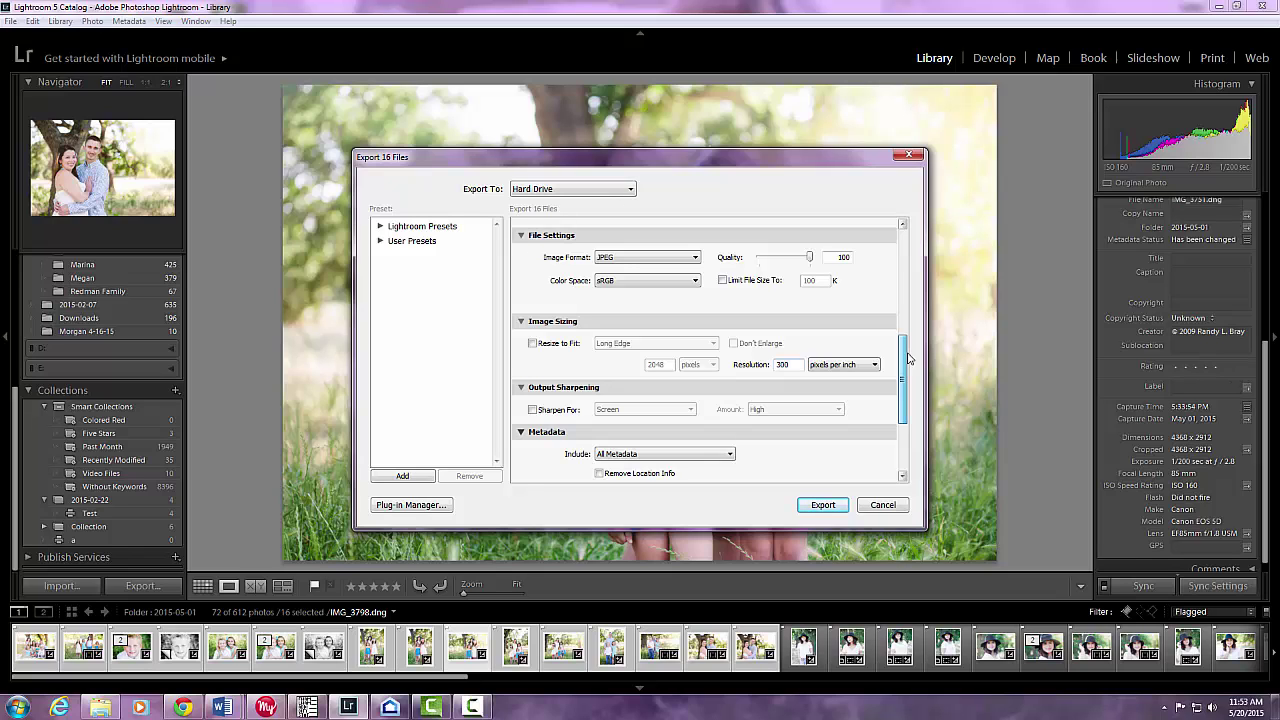
pyautogui.moveTo(908, 358); pyautogui.dragTo(906, 405)
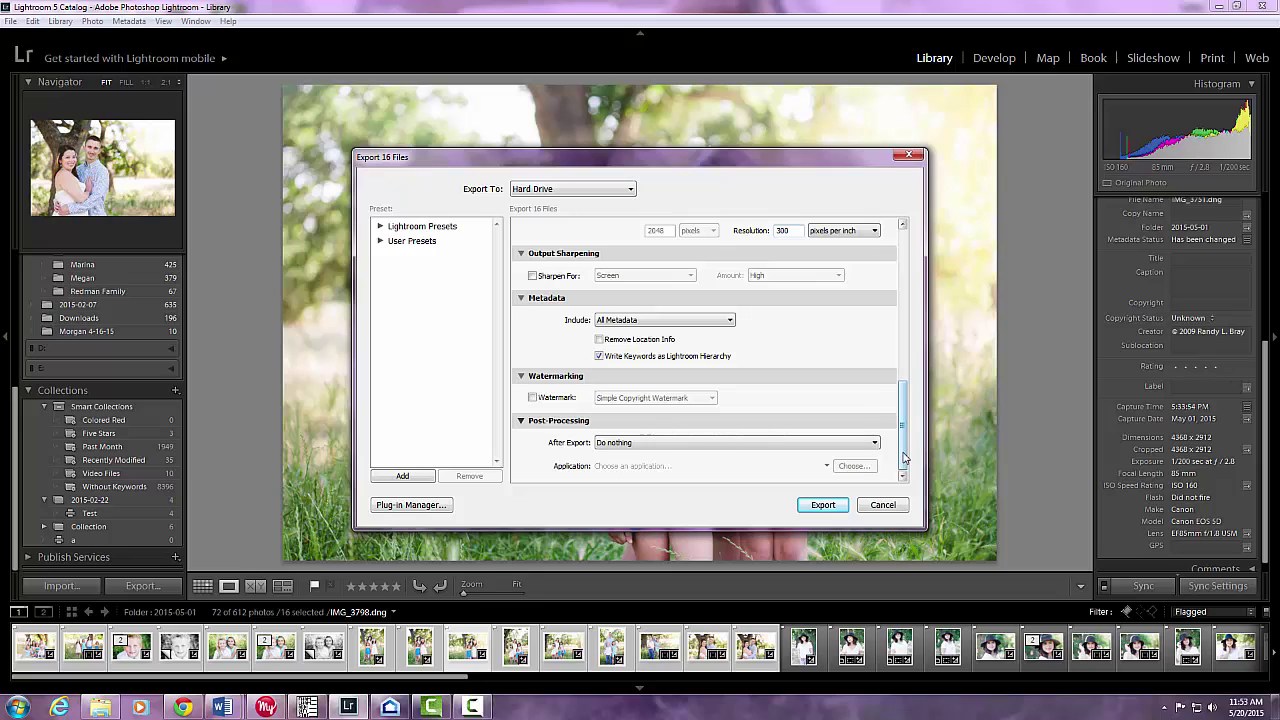
pyautogui.moveTo(904, 457); pyautogui.dragTo(911, 400)
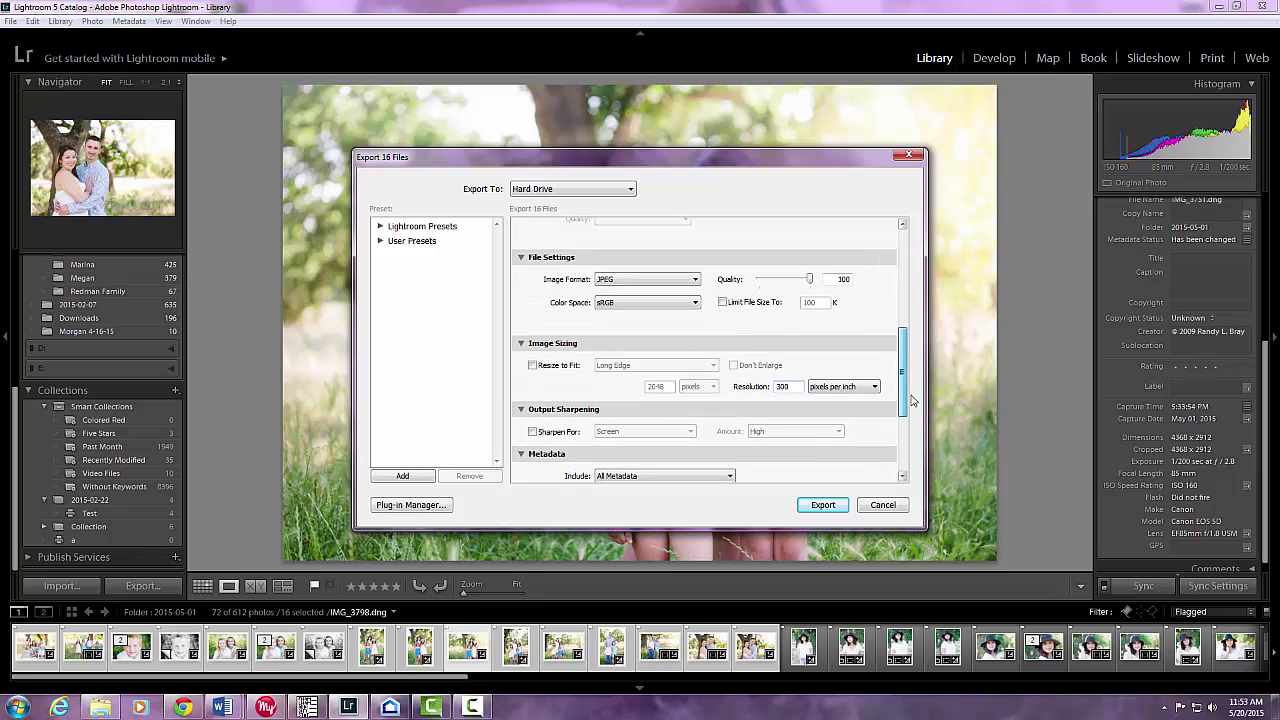
pyautogui.click(532, 366)
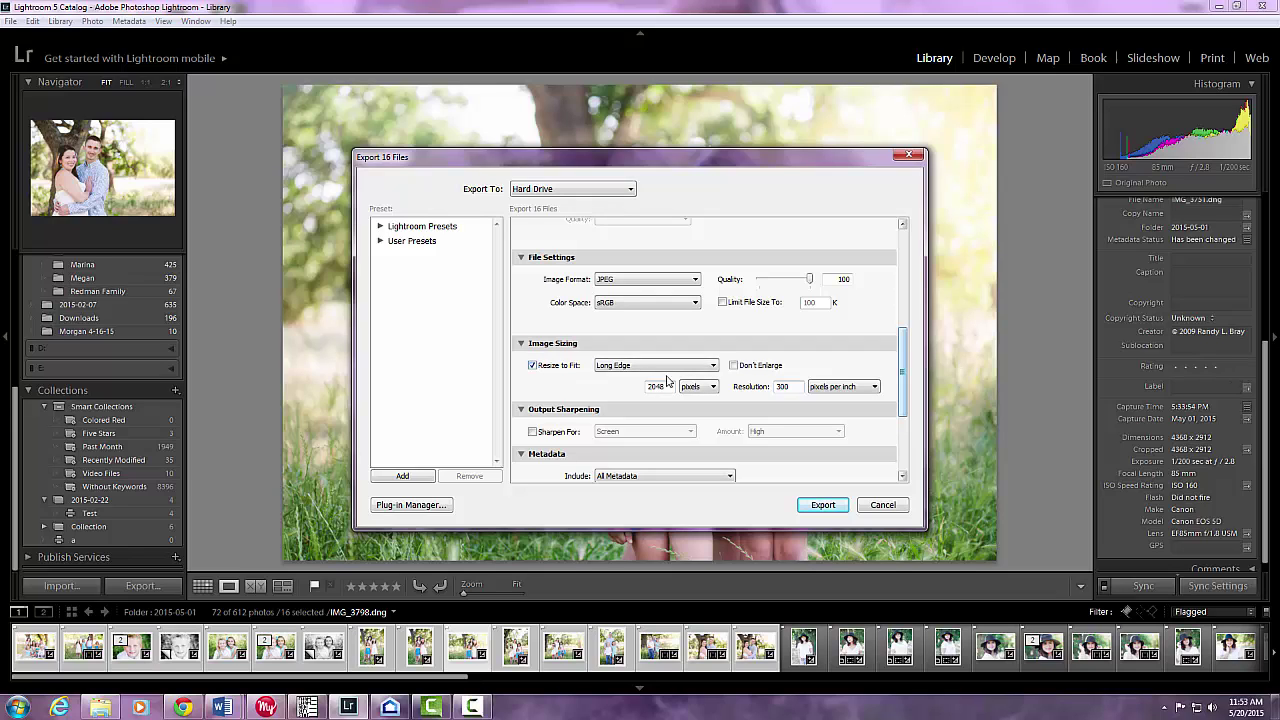
pyautogui.doubleClick(795, 386)
pyautogui.write('72')
pyautogui.click(822, 505)
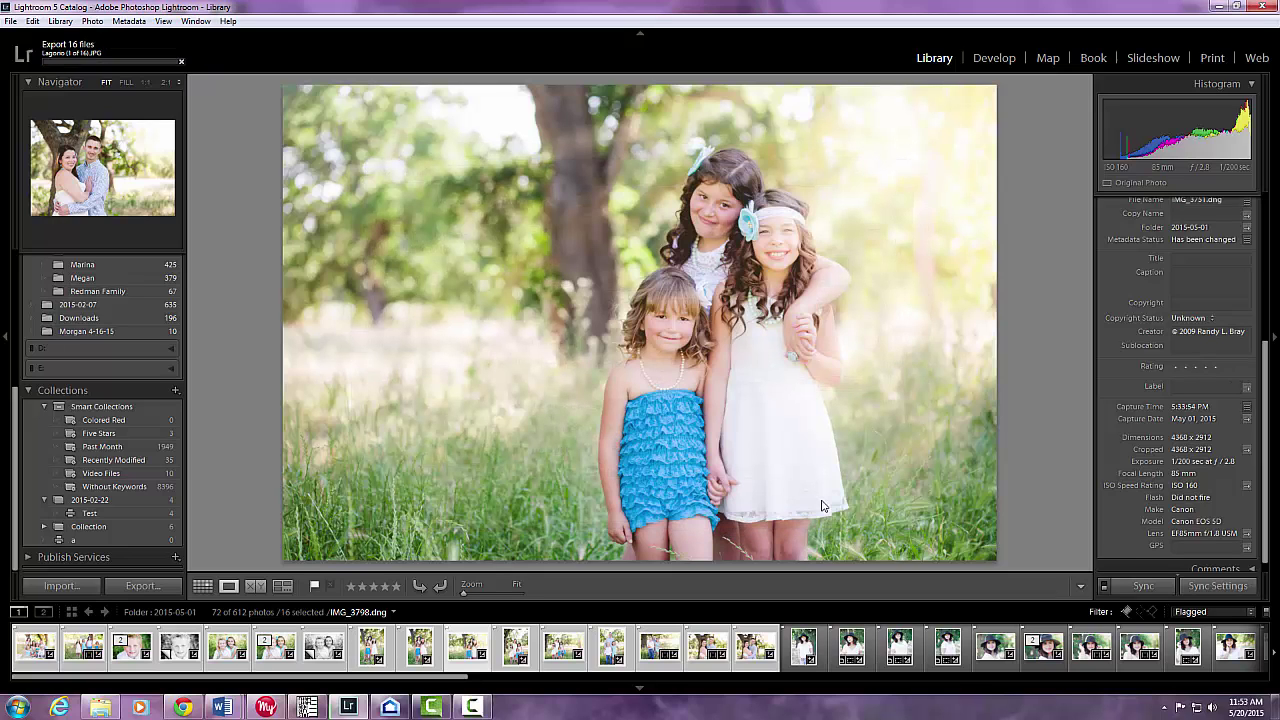